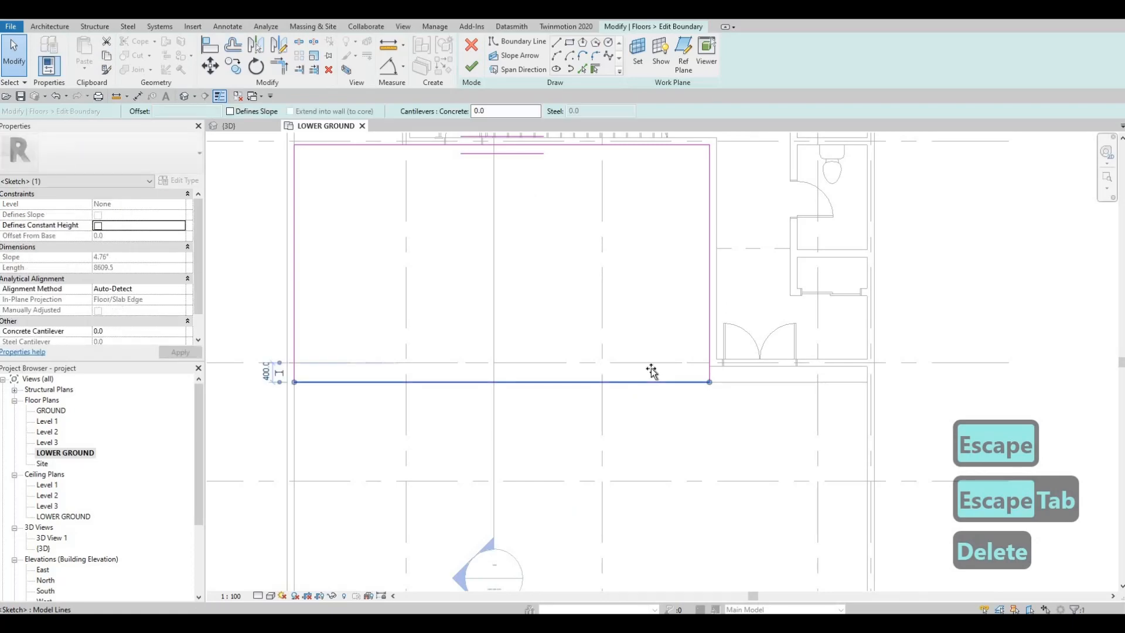
- Move the floor's front boundary edge to 75 mm from grid C and finish the boundary edit
left_click(477, 76)
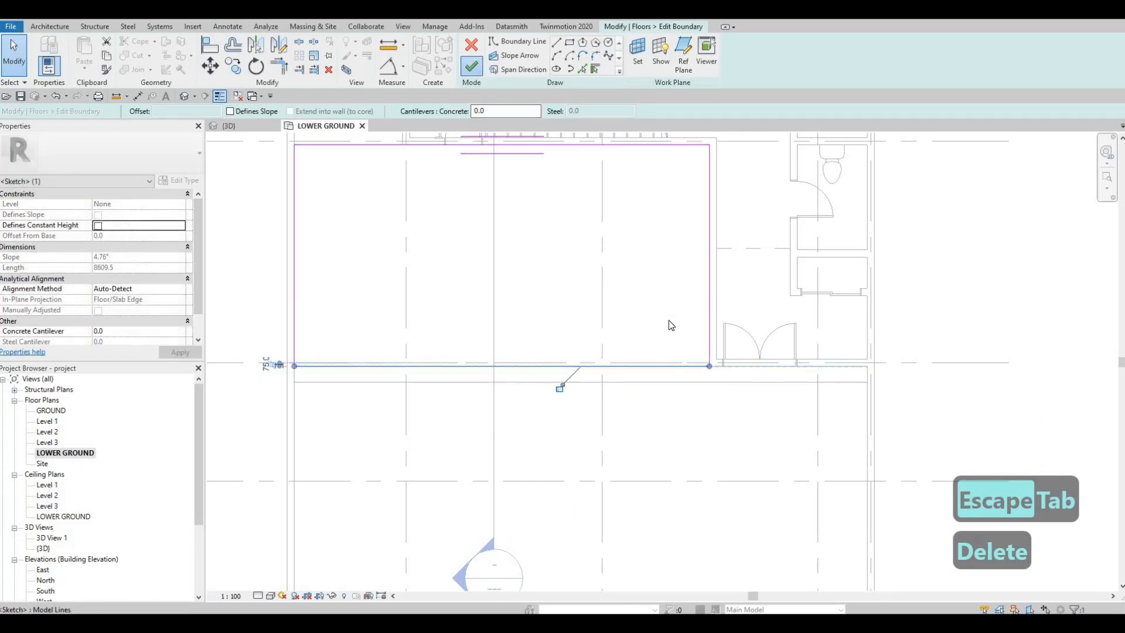
key("Escape")
- Edit the front floor's boundary so its inner edge meets the patterned slab and its side edge aligns with that slab's corner
left_click(658, 381)
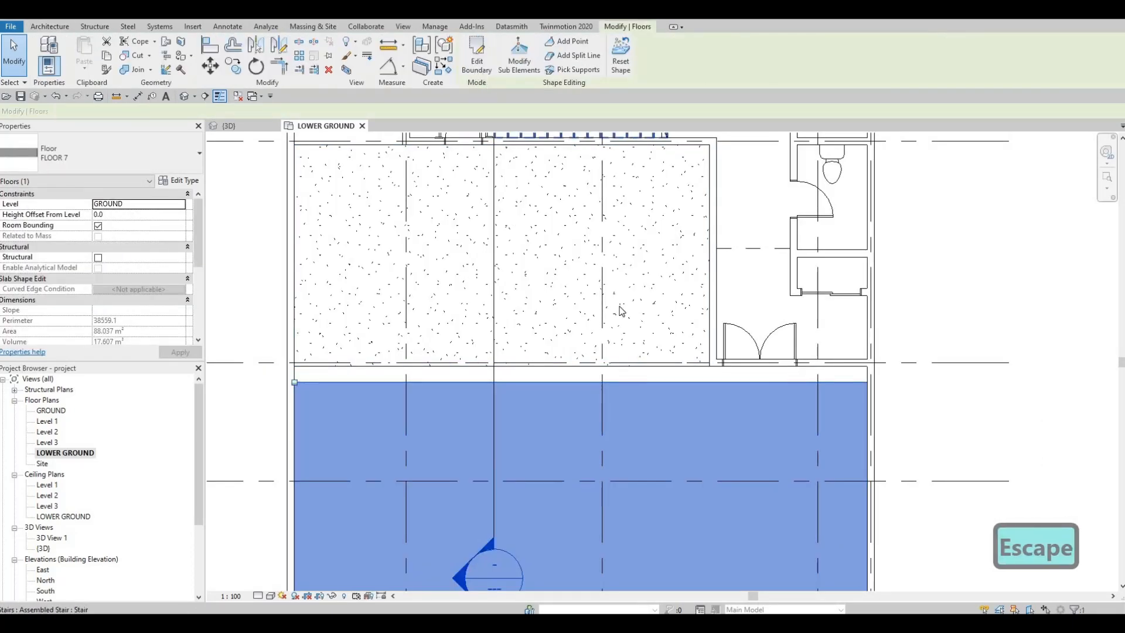
double_click(612, 385)
left_click_drag(670, 376, 674, 366)
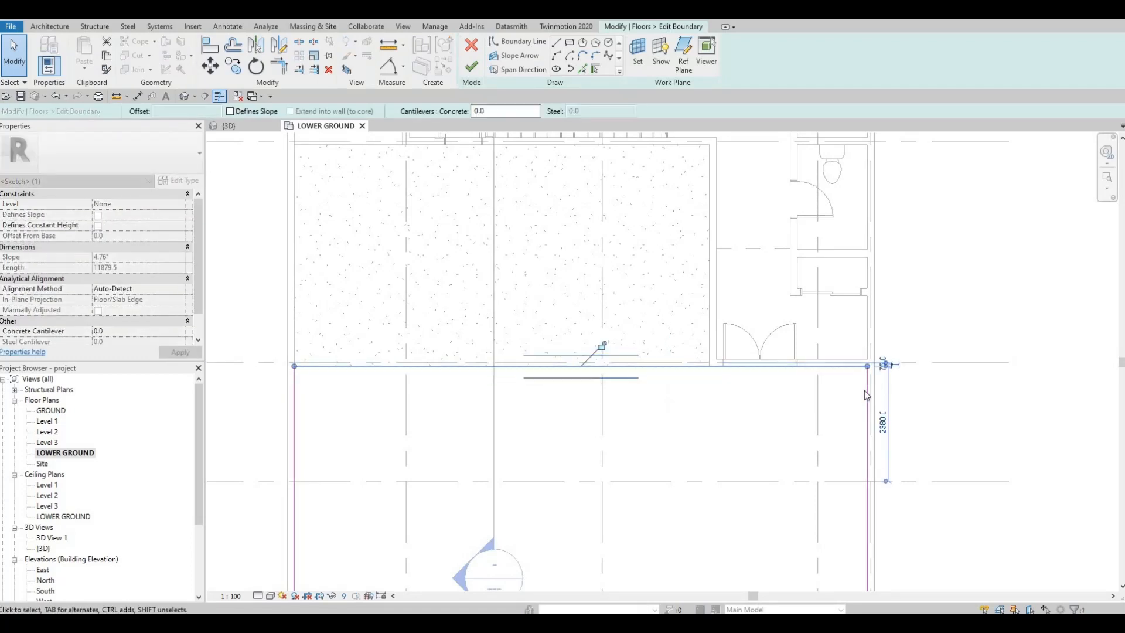
left_click_drag(867, 394, 709, 397)
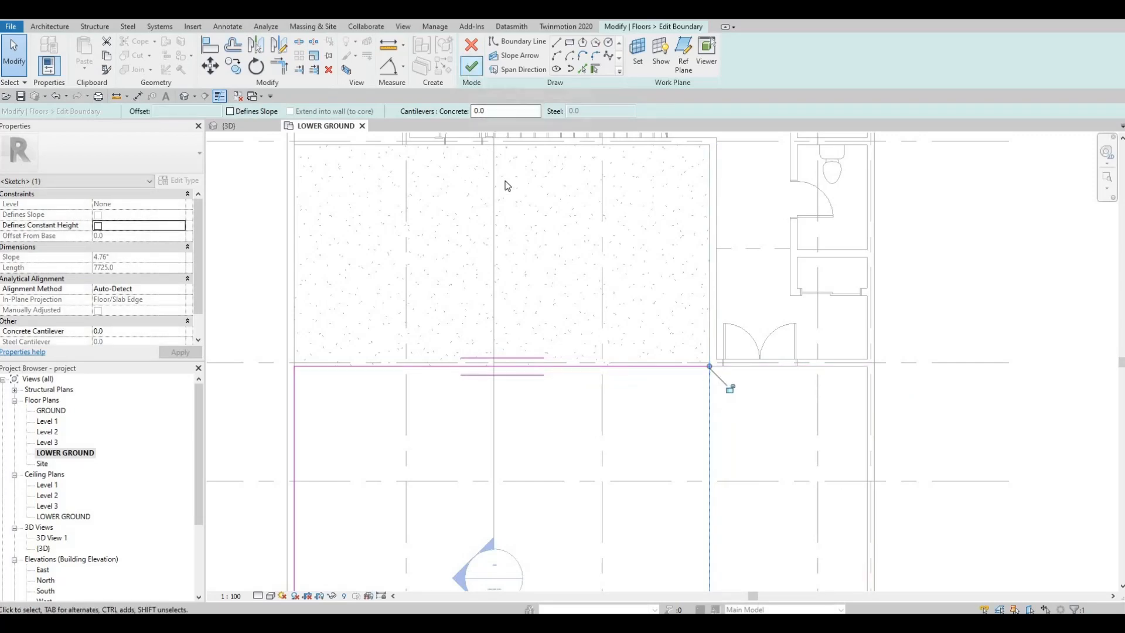
key("Escape")
key("Escape")
scroll(655, 322, "down", 3)
key("Escape")
- Create a floor similar to the resized front floor and duplicate its type as FLOOR 8
left_click(655, 322)
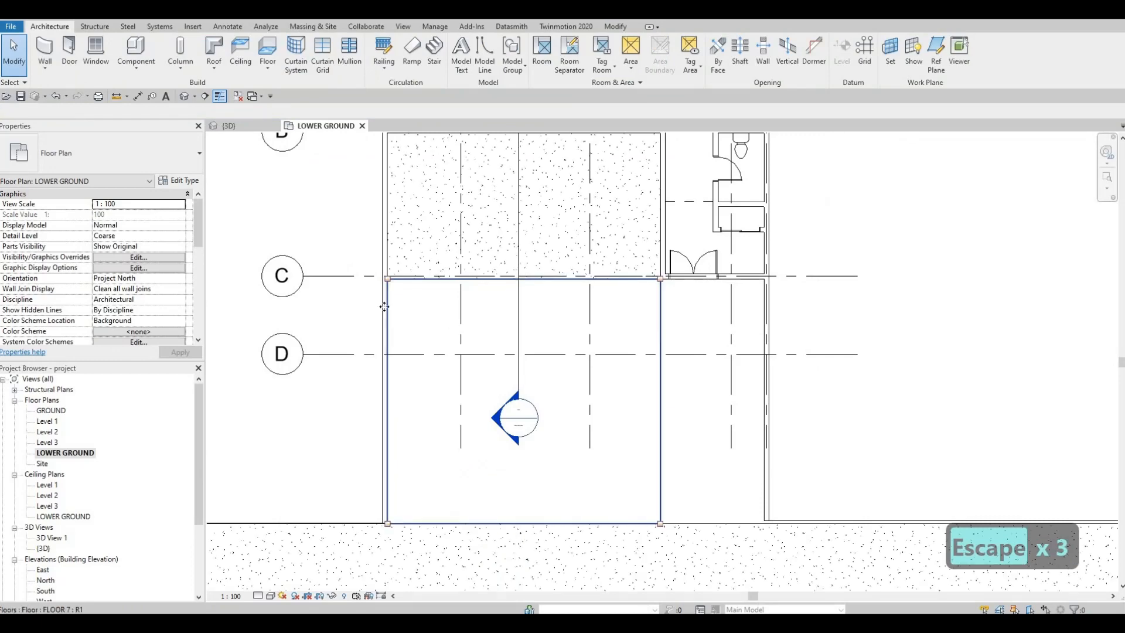
left_click(384, 307)
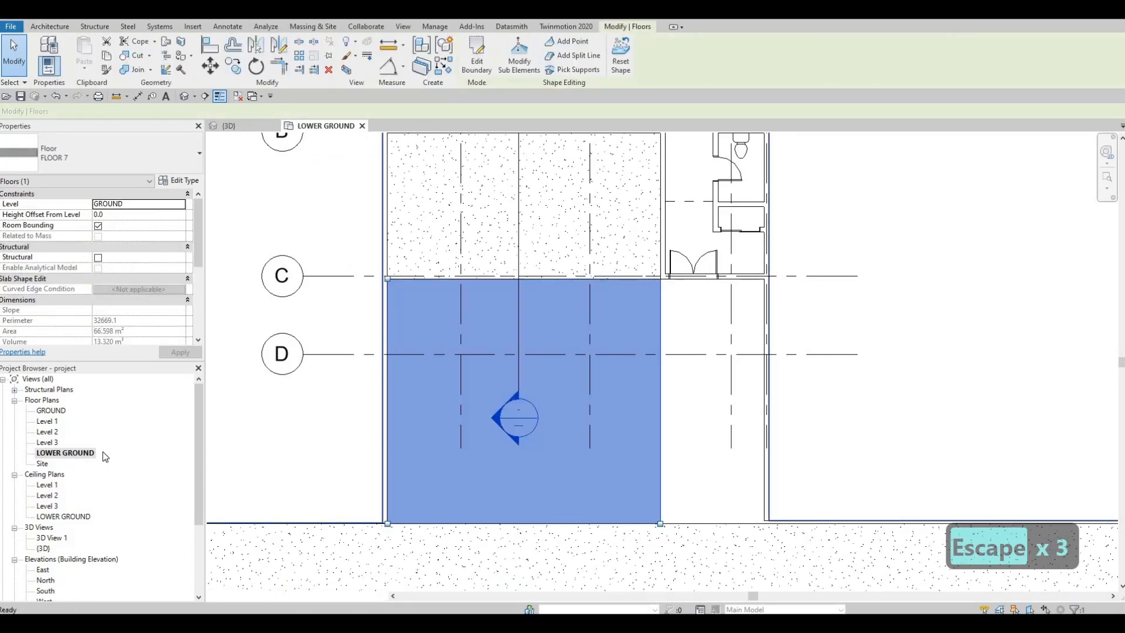
key("Escape")
key("Escape")
left_click(649, 330)
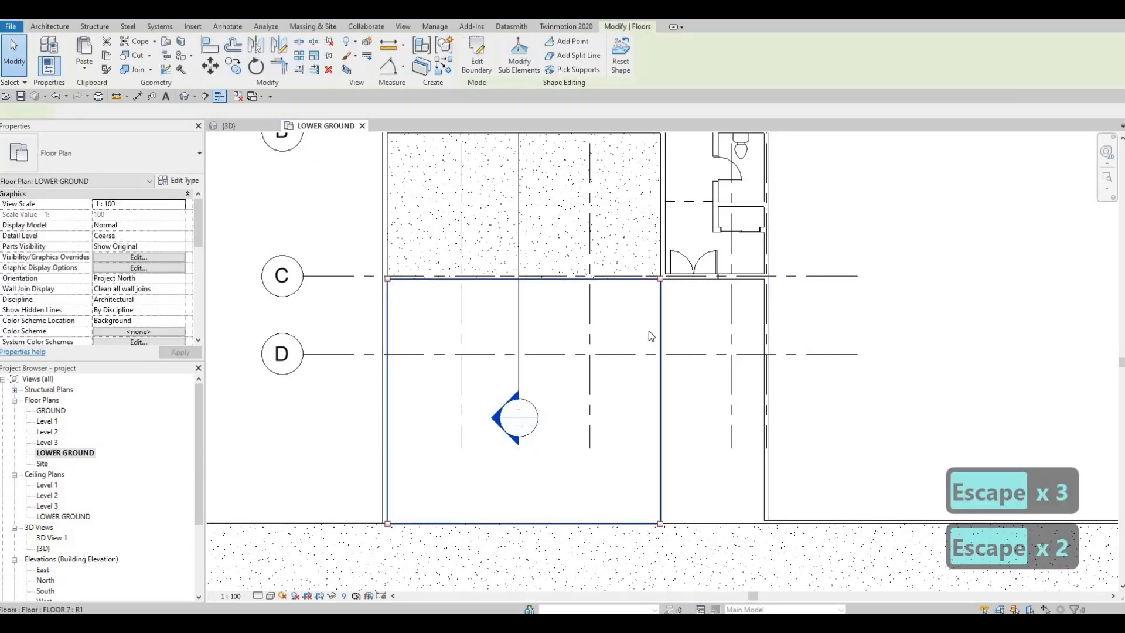
key("c")
key("s")
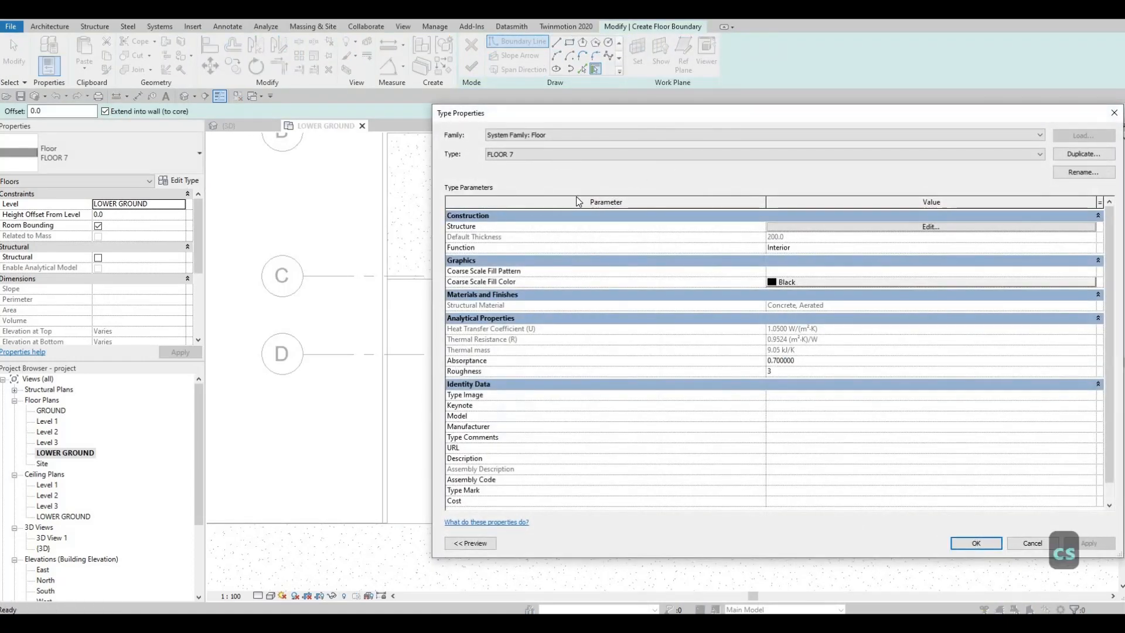
left_click(527, 154)
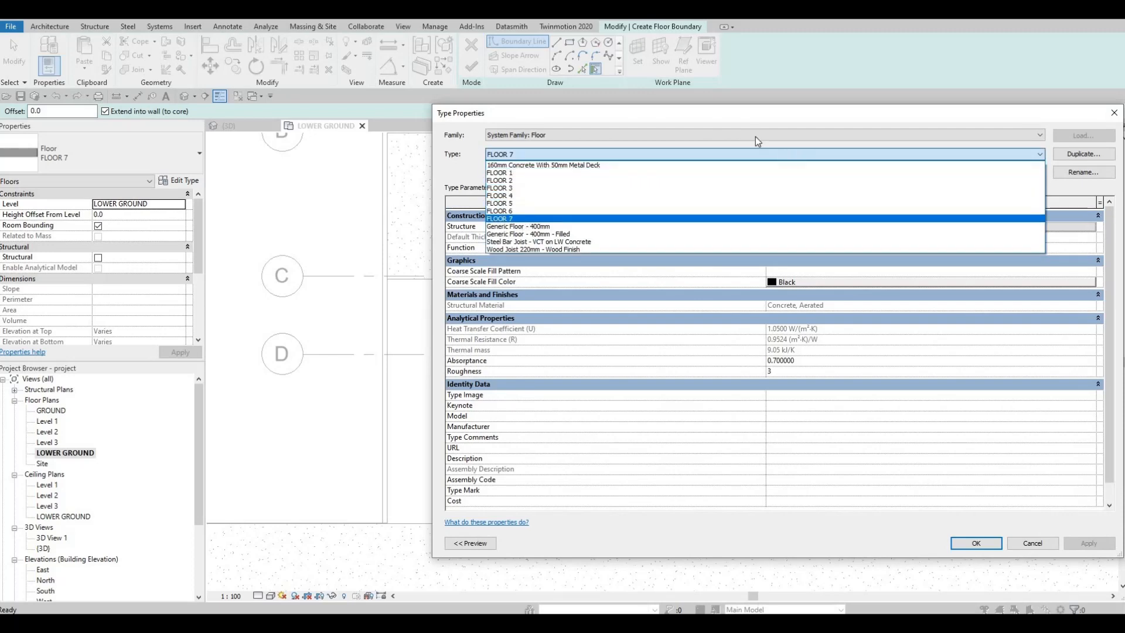
key("Escape")
left_click(1082, 154)
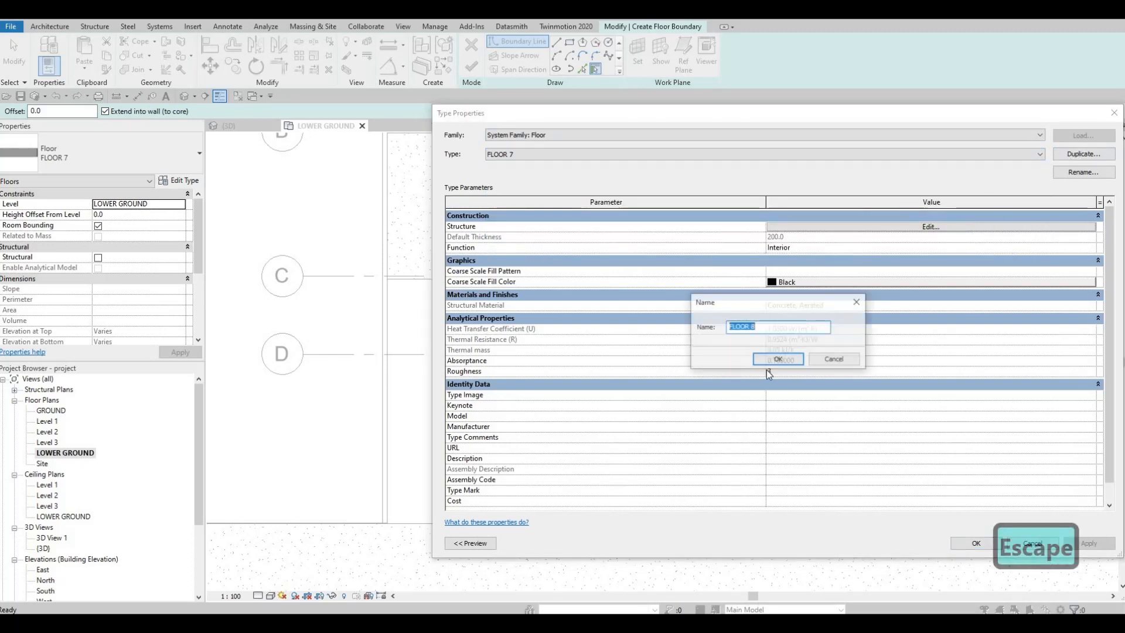
key("Return")
- Set the material of FLOOR 8's structure layer to Grass and confirm the type changes
left_click(861, 230)
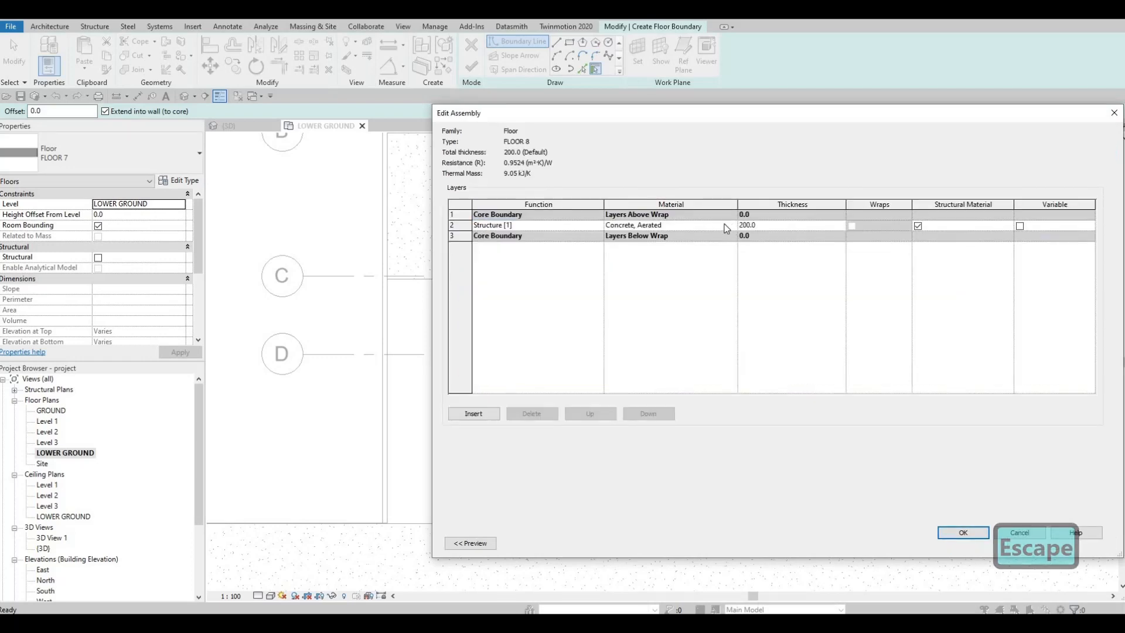
left_click(726, 225)
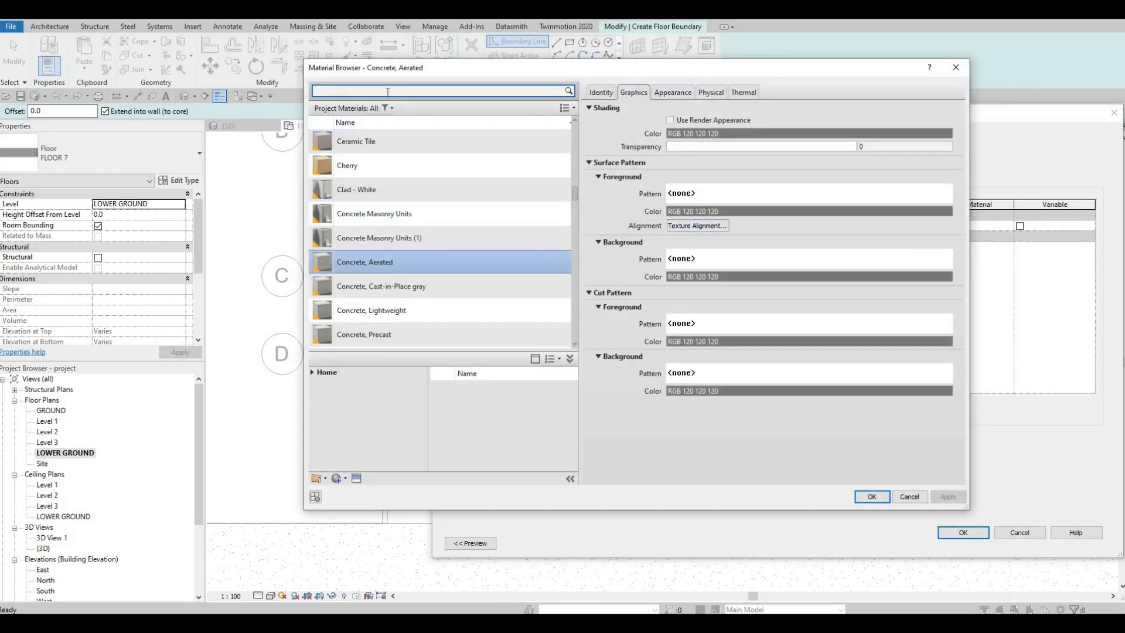
type("ghr")
key("BackSpace")
key("BackSpace")
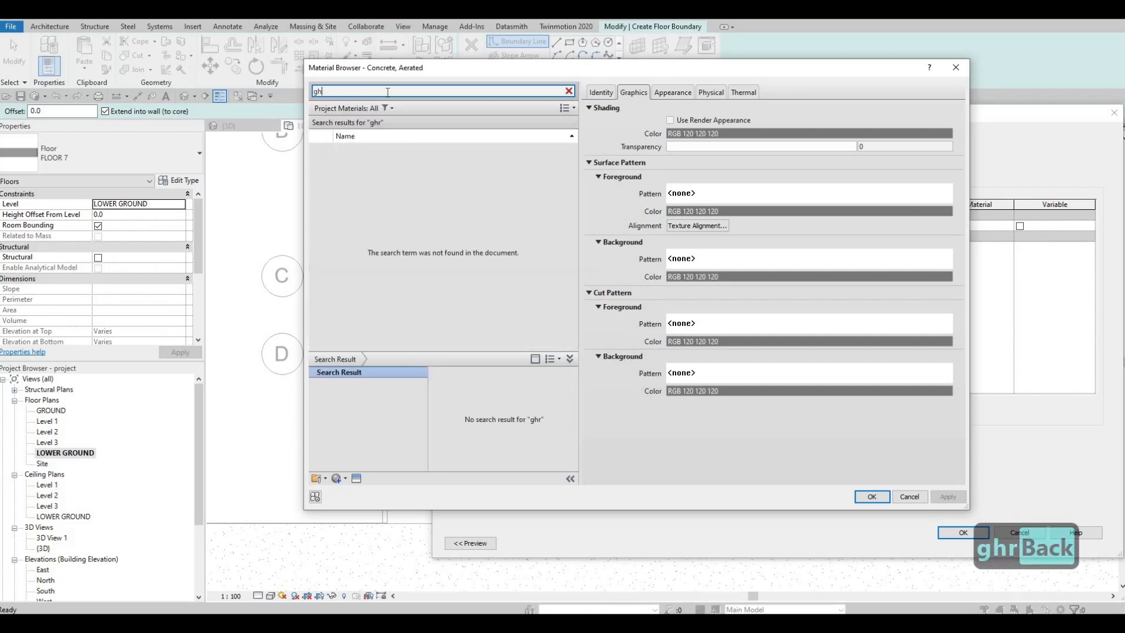
type("rass")
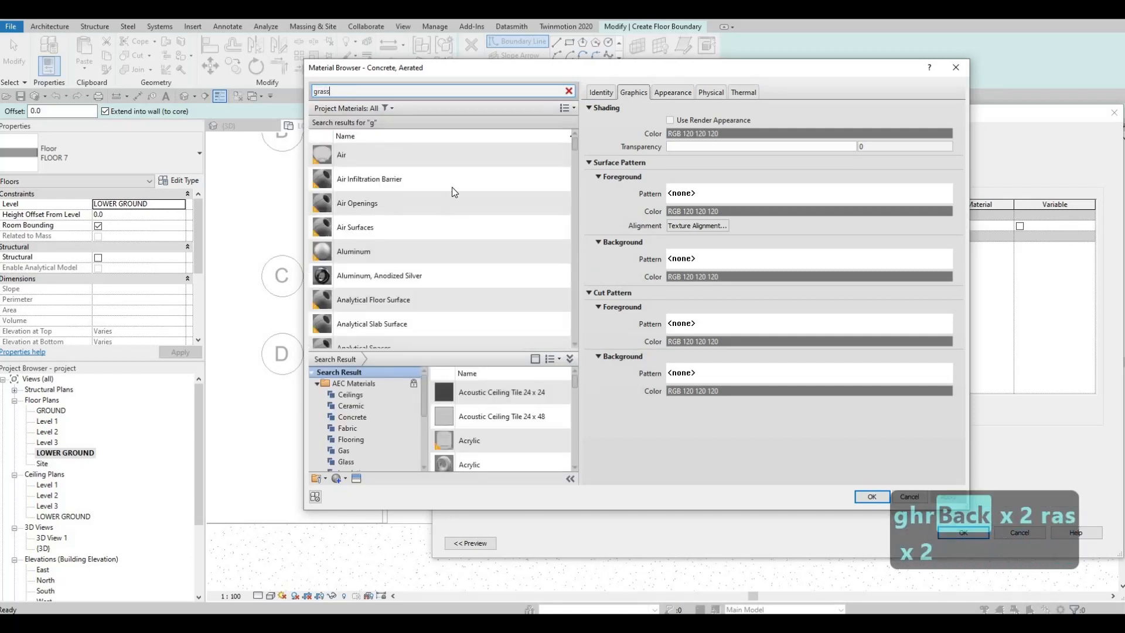
left_click(871, 496)
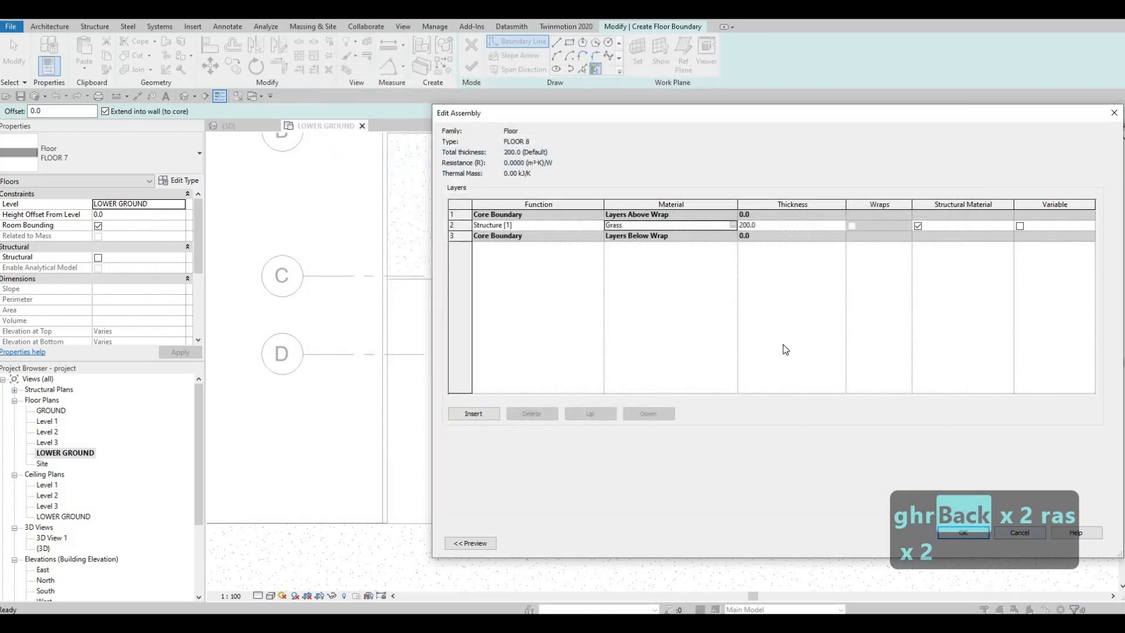
left_click(963, 532)
key("Return")
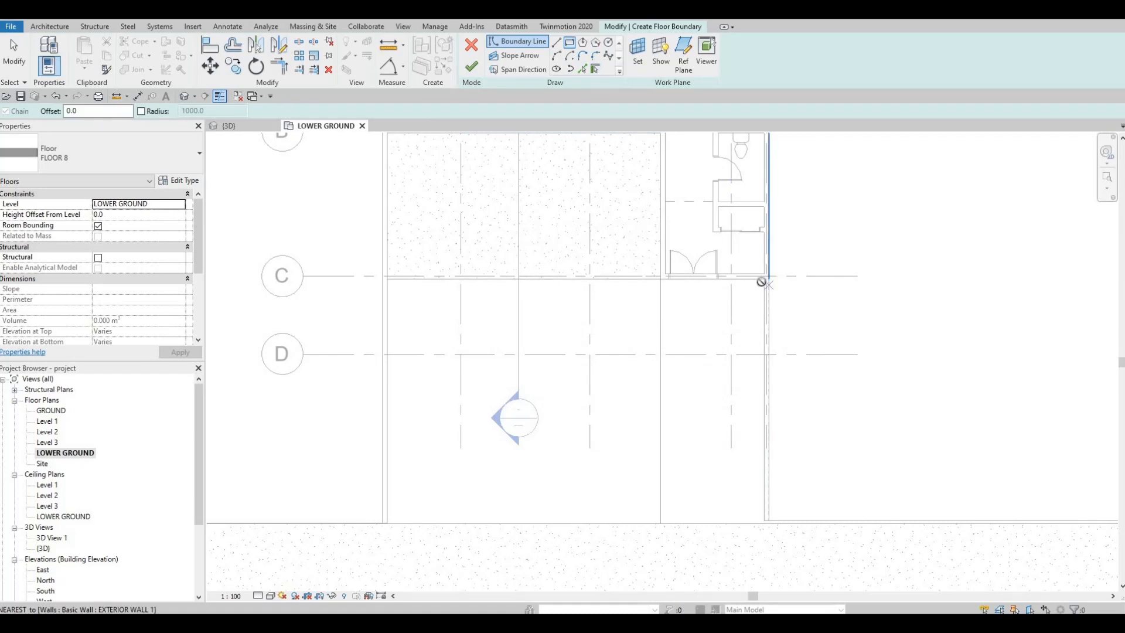
- Draw a rectangular floor boundary of about 25.3 m² from the double-door wall to the road beside the front floor
left_click(763, 279)
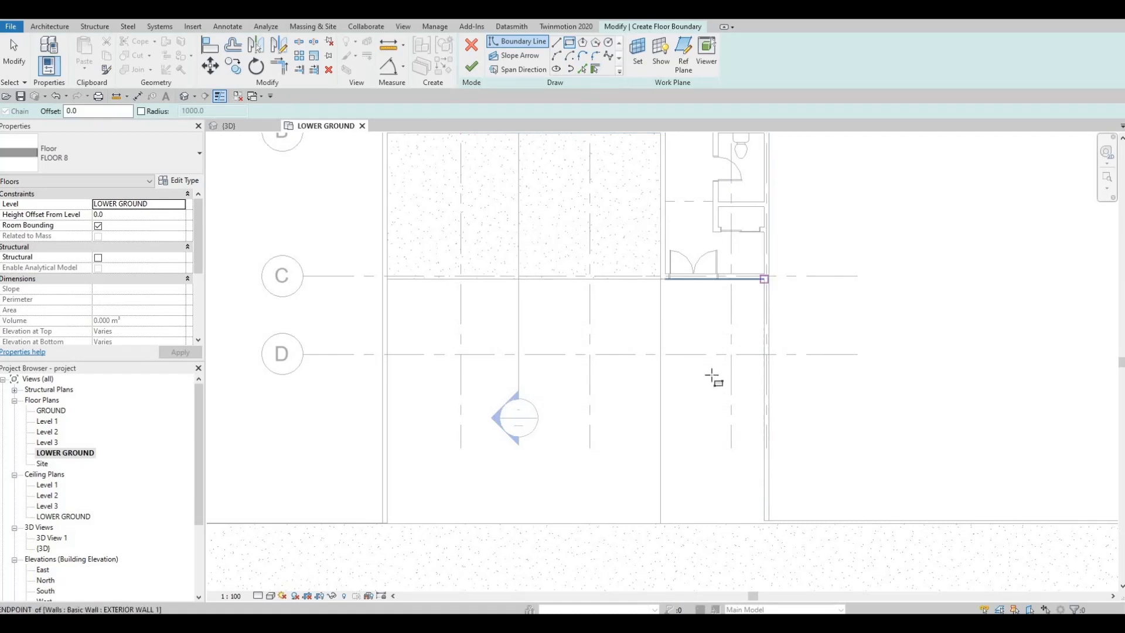
left_click(665, 520)
key("Escape")
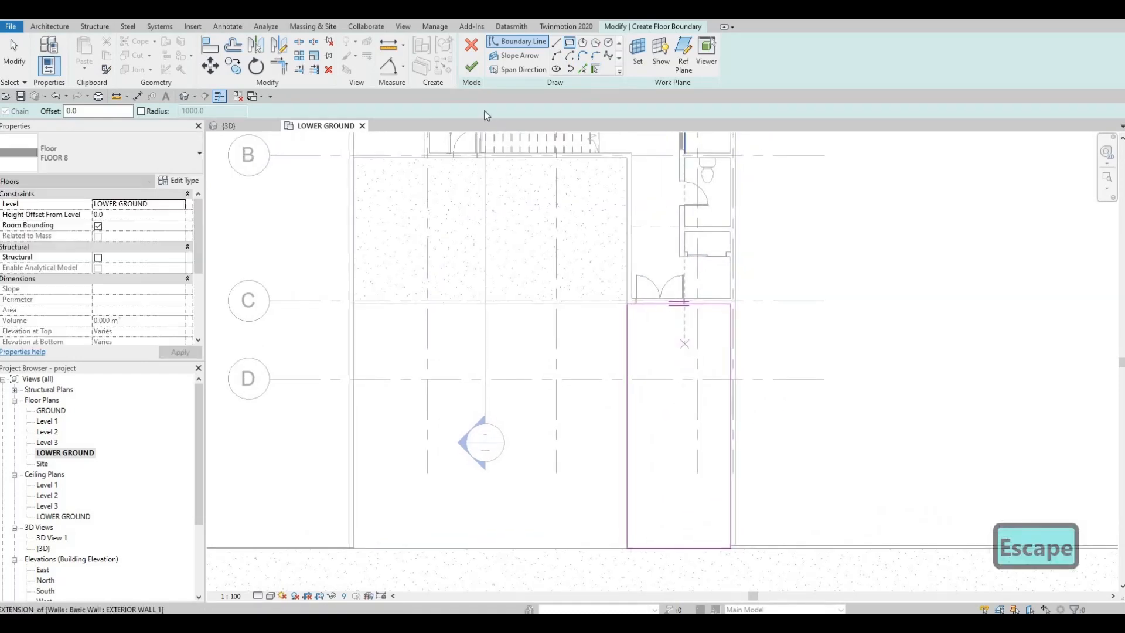
- In the 3D view, set the level of the new FLOOR 8 slab below the double door to GROUND
left_click(184, 96)
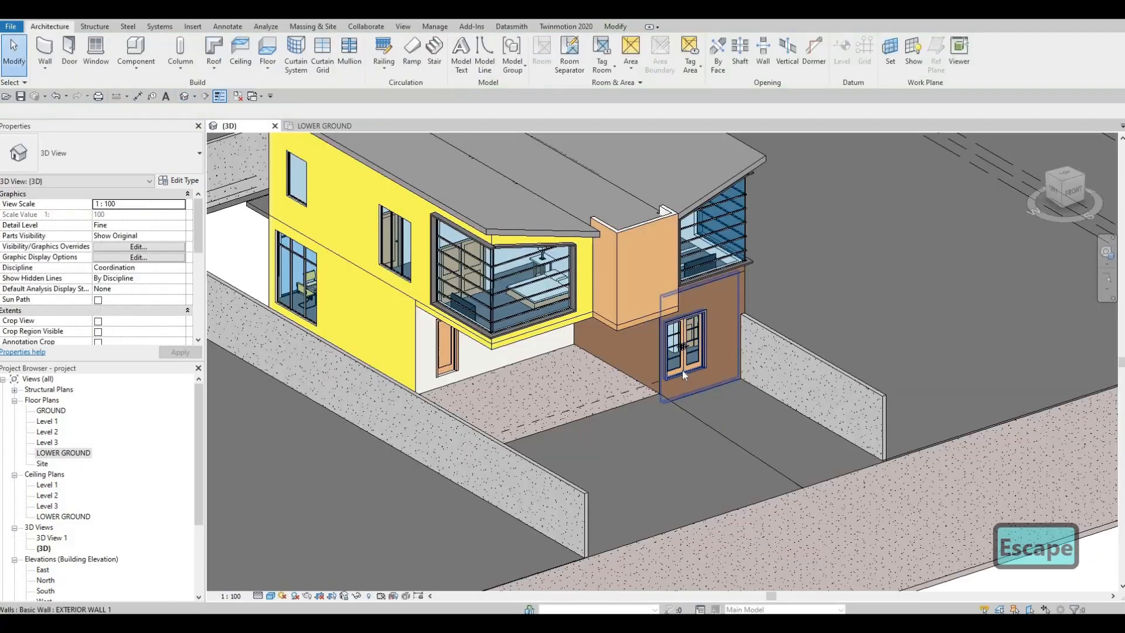
middle_click_drag(682, 370, 753, 429, "shift")
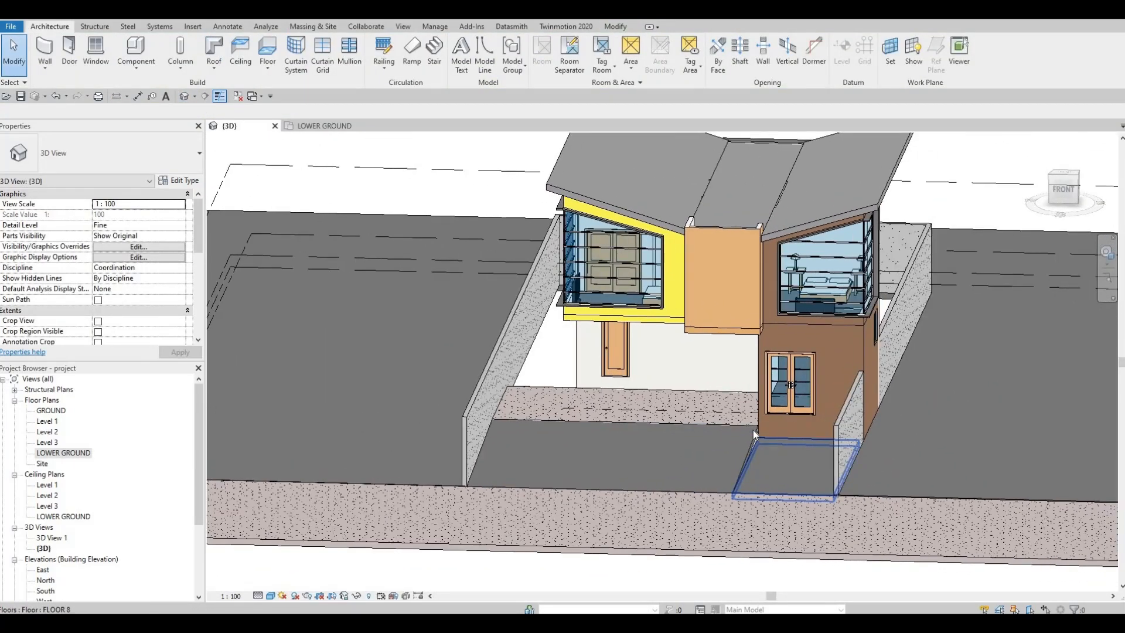
scroll(764, 405, "up", 5)
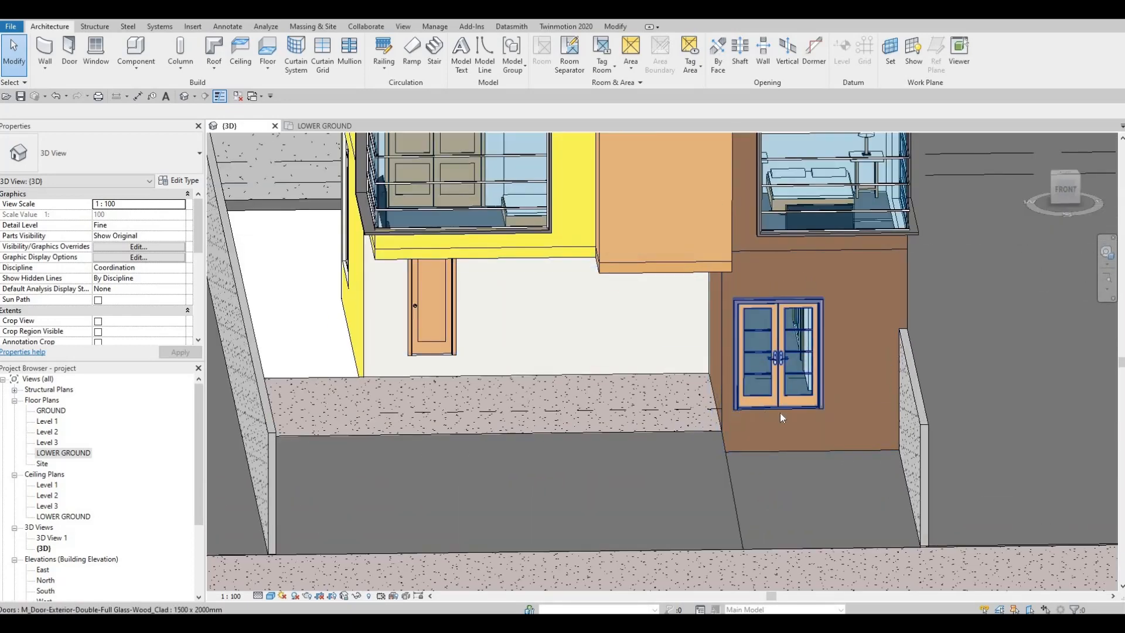
middle_click_drag(790, 411, 770, 363)
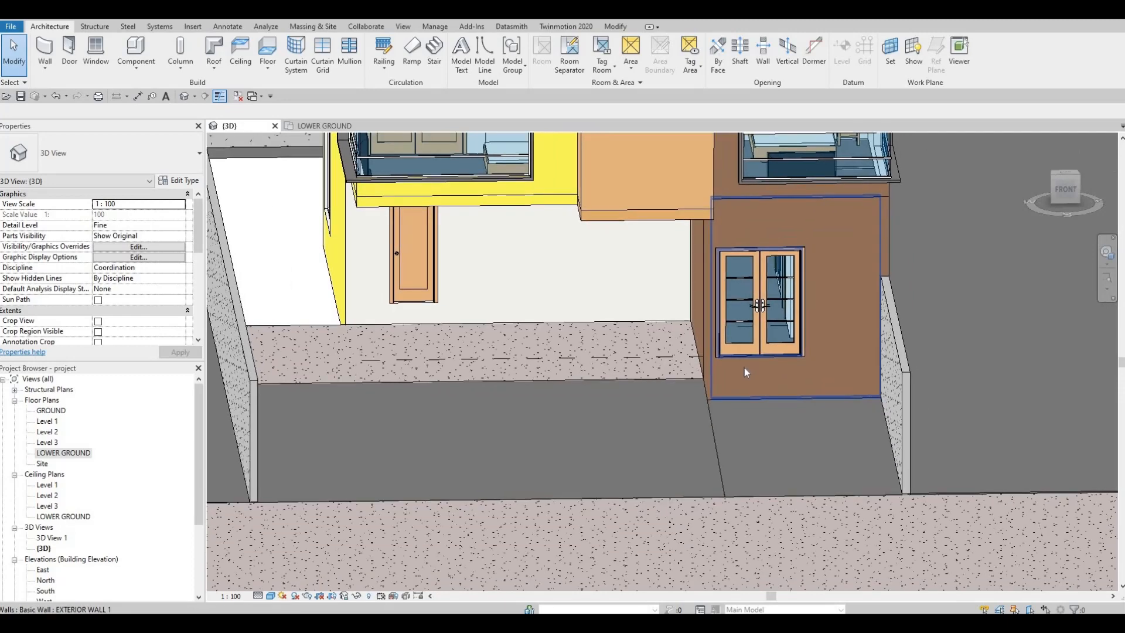
scroll(743, 368, "up", 2)
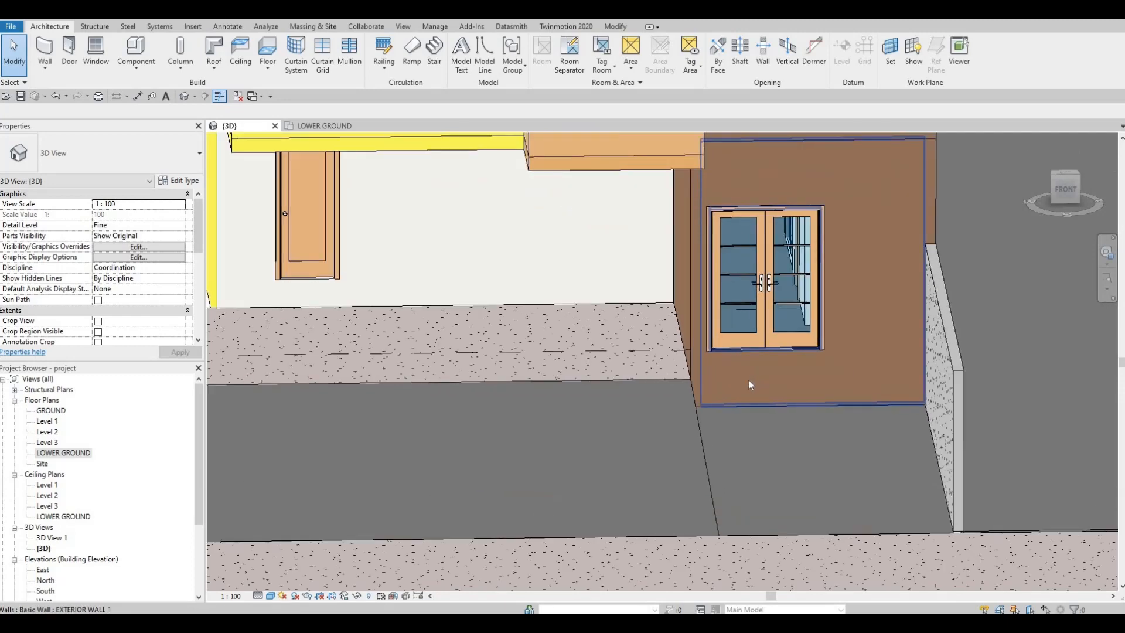
middle_click_drag(690, 381, 558, 335, "shift")
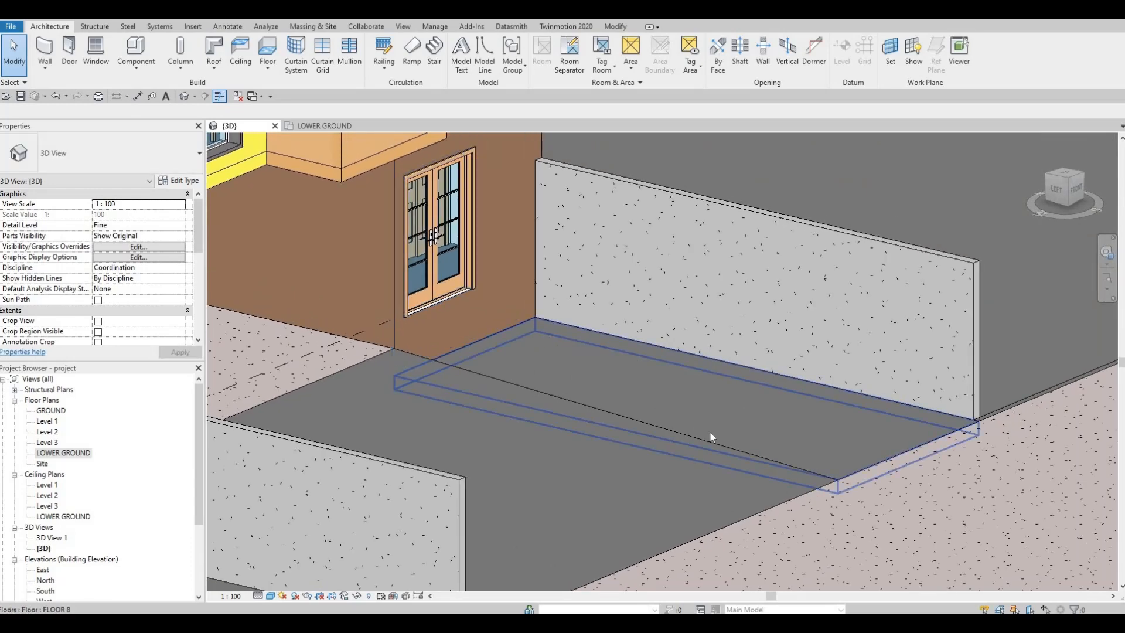
left_click(531, 330)
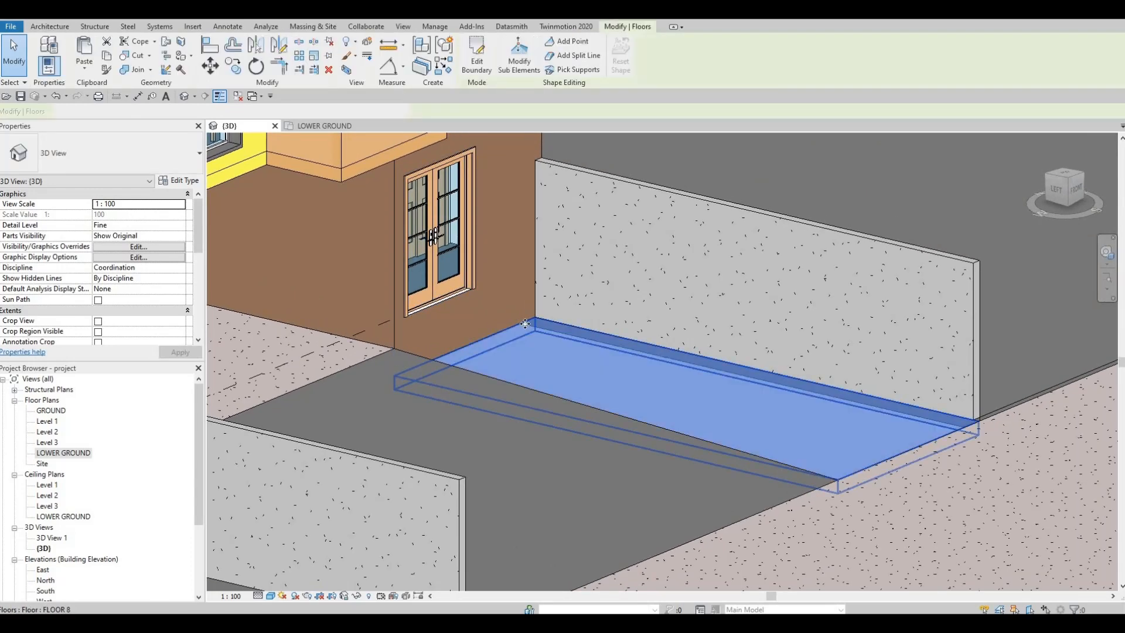
left_click(181, 205)
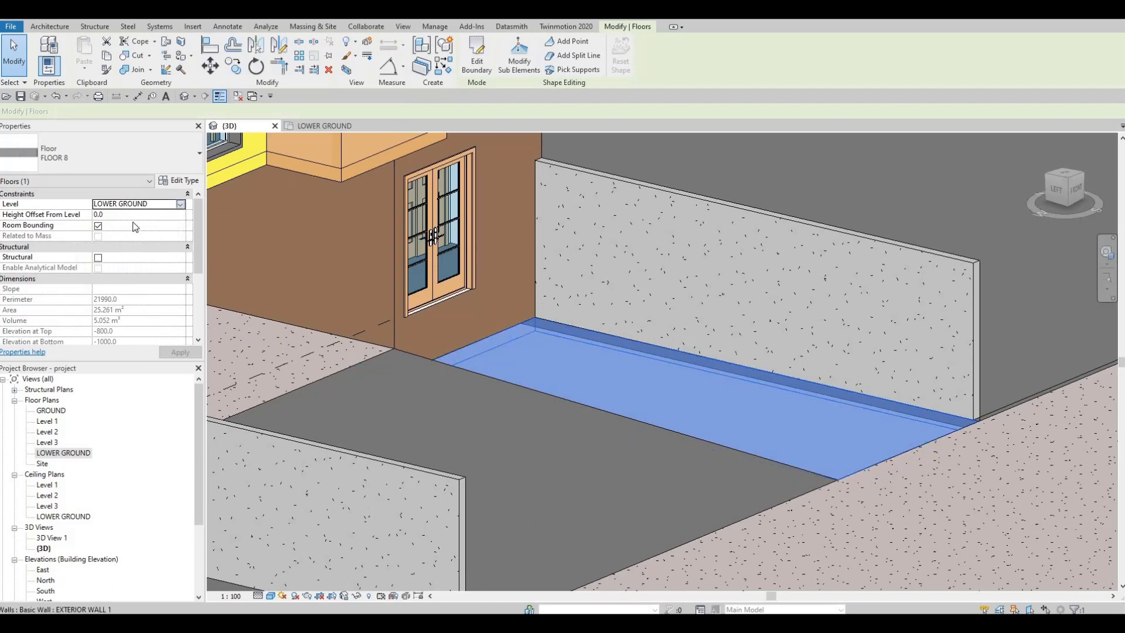
left_click(180, 204)
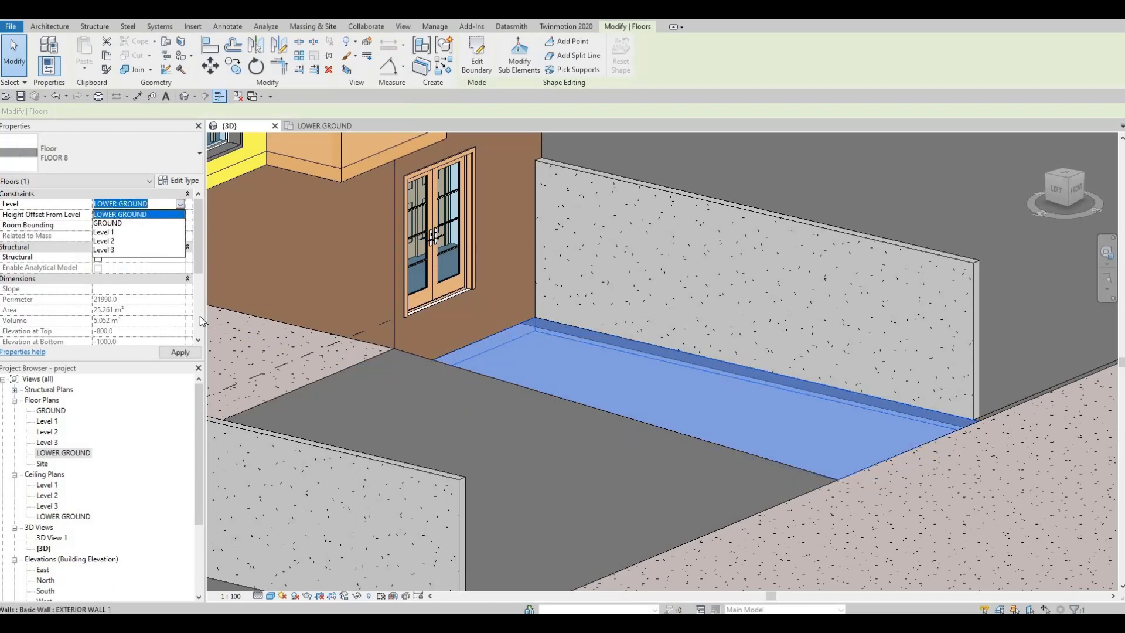
key("Down")
left_click(180, 353)
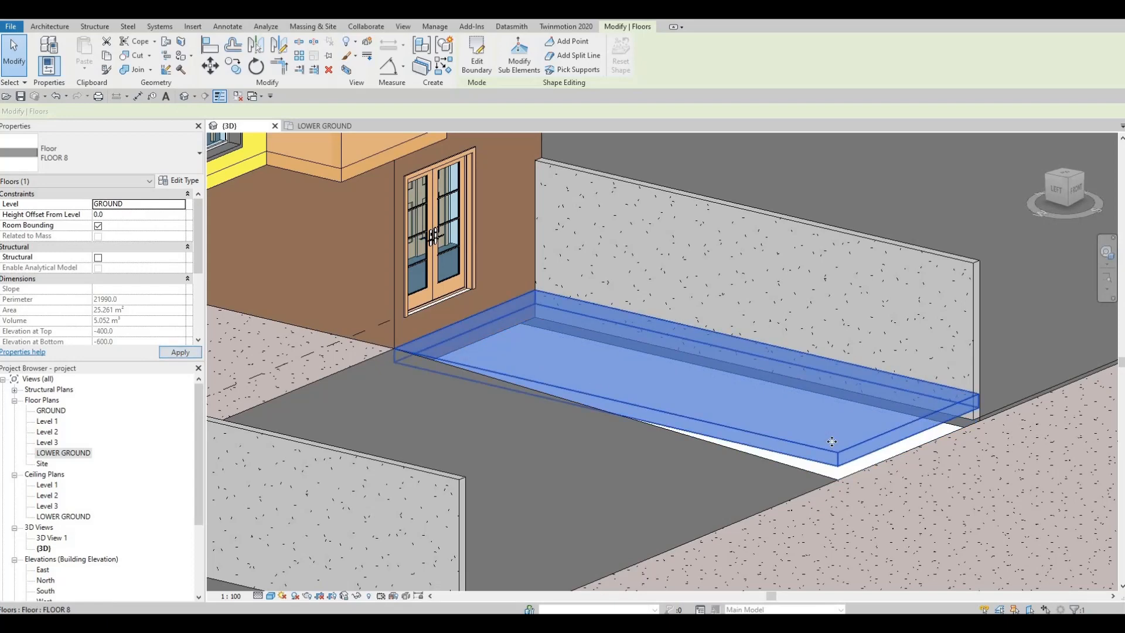
key("Escape")
key("Escape")
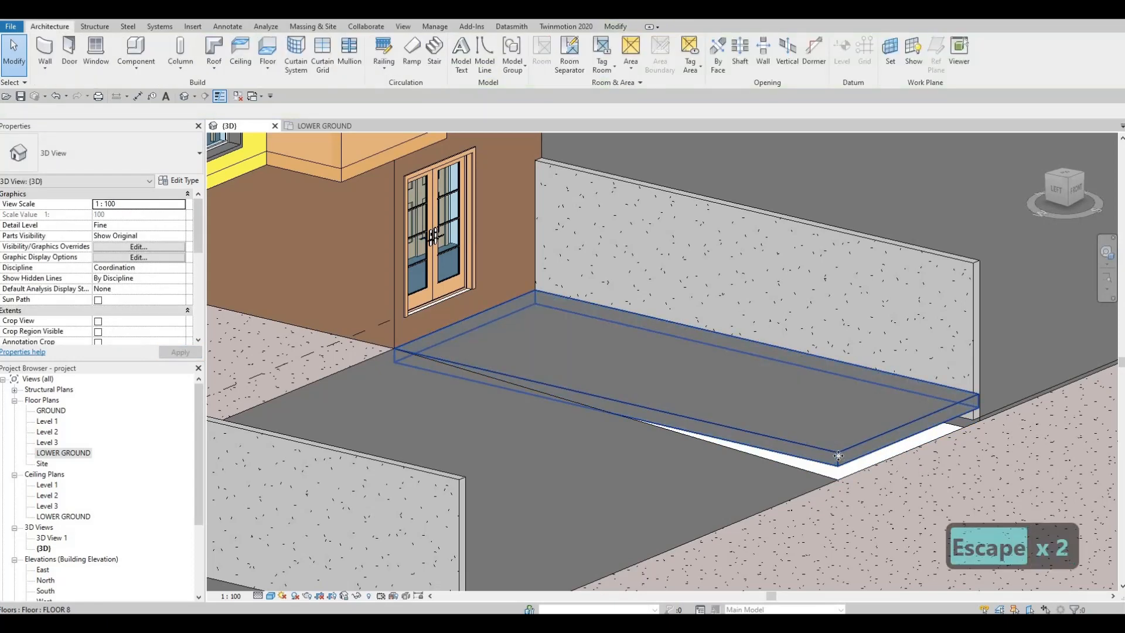
- Modify the FLOOR 8 slab's sub-elements, setting its road-side corner farther from the boundary wall to an elevation of -400
left_click(519, 62)
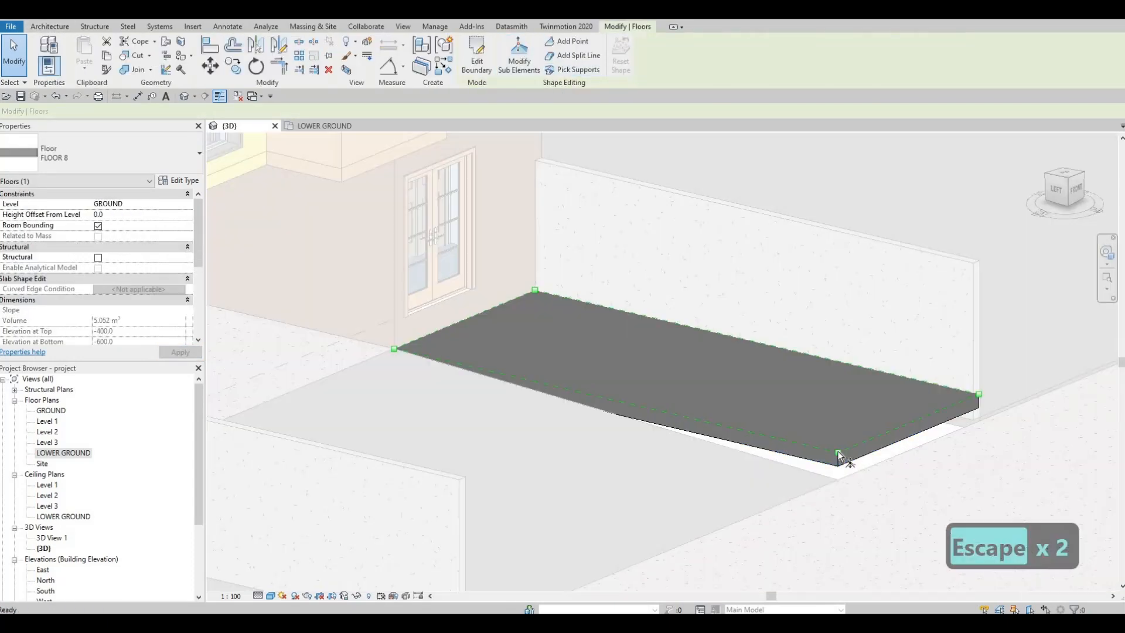
left_click(838, 454)
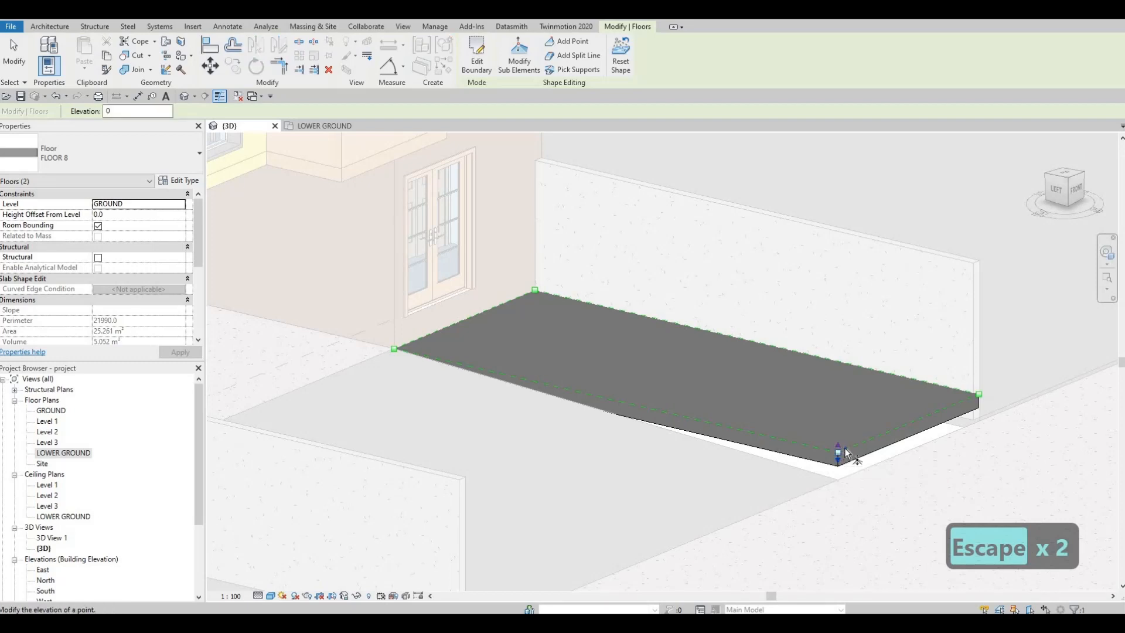
left_click_drag(842, 448, 840, 442)
scroll(850, 446, "up", 2)
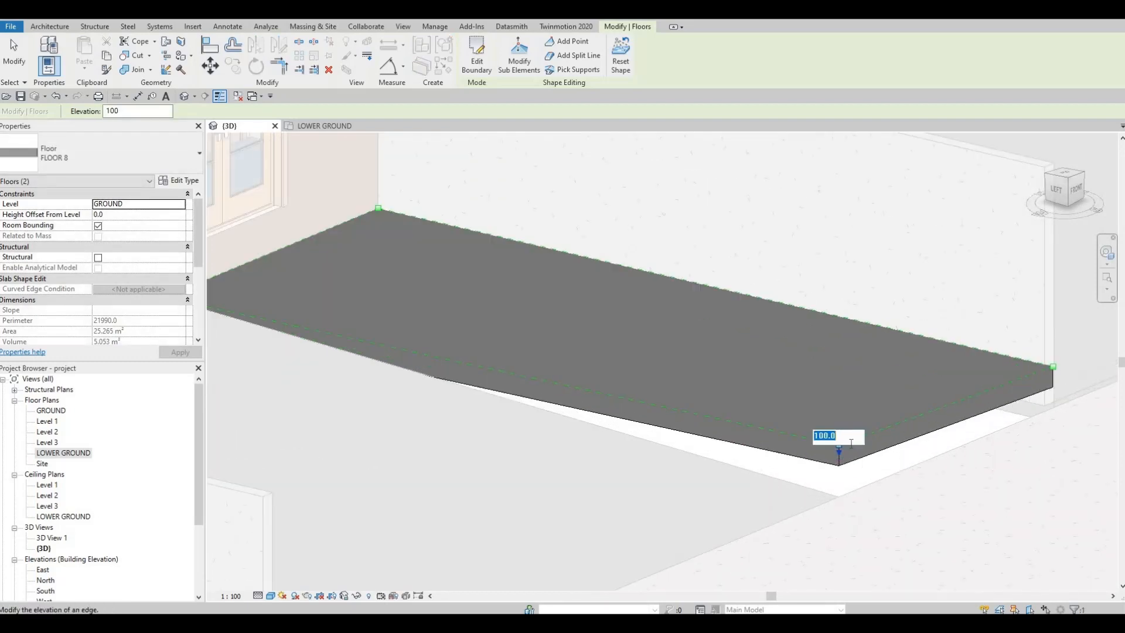
type("-400")
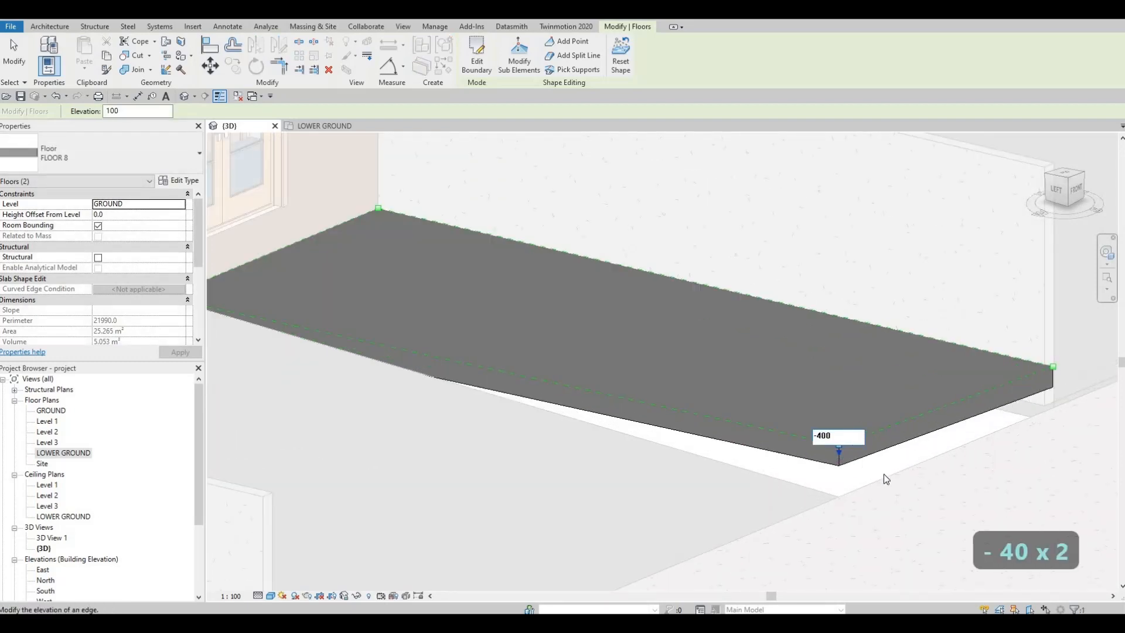
left_click(1042, 399)
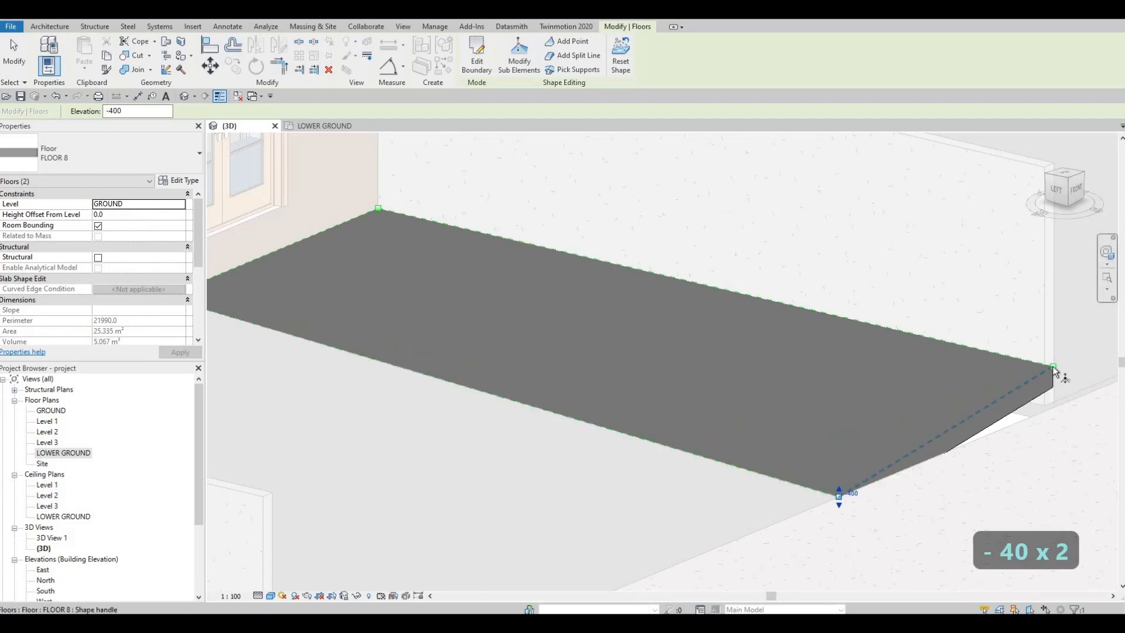
- Set the elevation of the FLOOR 8 slab's other road-side corner, next to the boundary wall, to -400 and finish shape editing
left_click(1053, 367)
left_click_drag(1062, 362, 1061, 360)
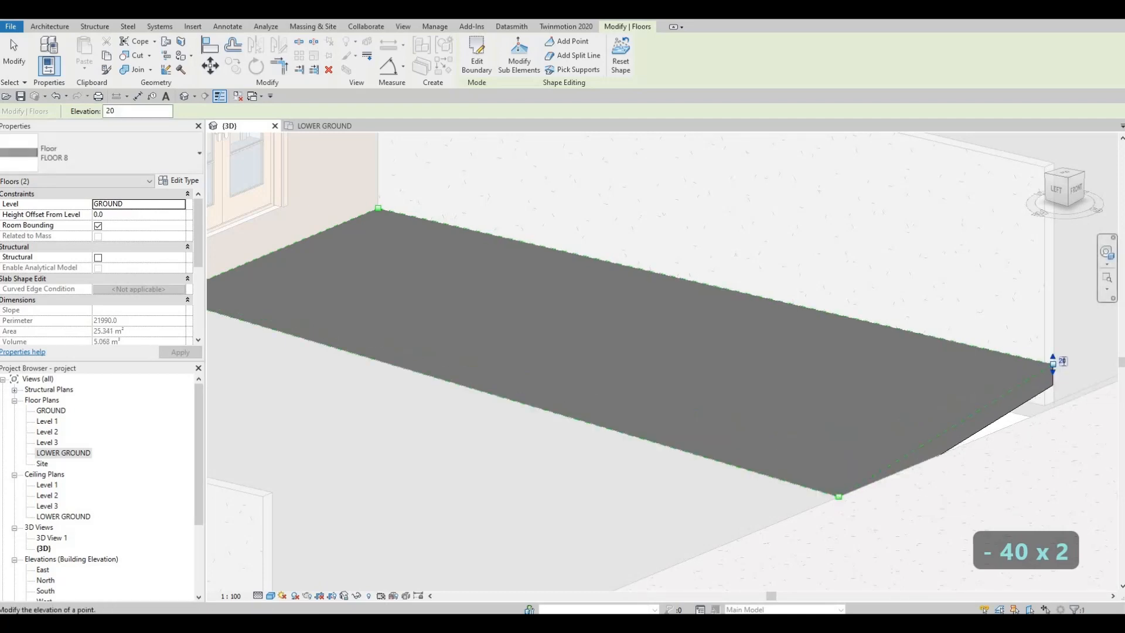
left_click(1060, 362)
type("-40")
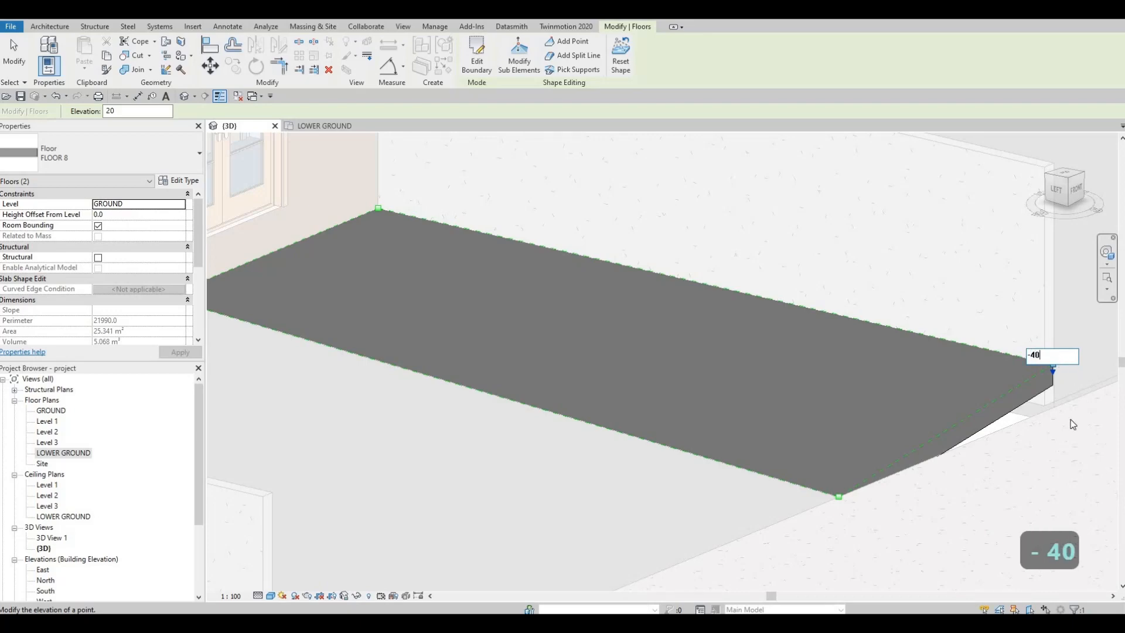
type("0")
left_click(947, 436)
key("Escape")
- Examine the sloped front floors and the boundary walls beside them from several angles in the 3D view
middle_click_drag(686, 451, 735, 421)
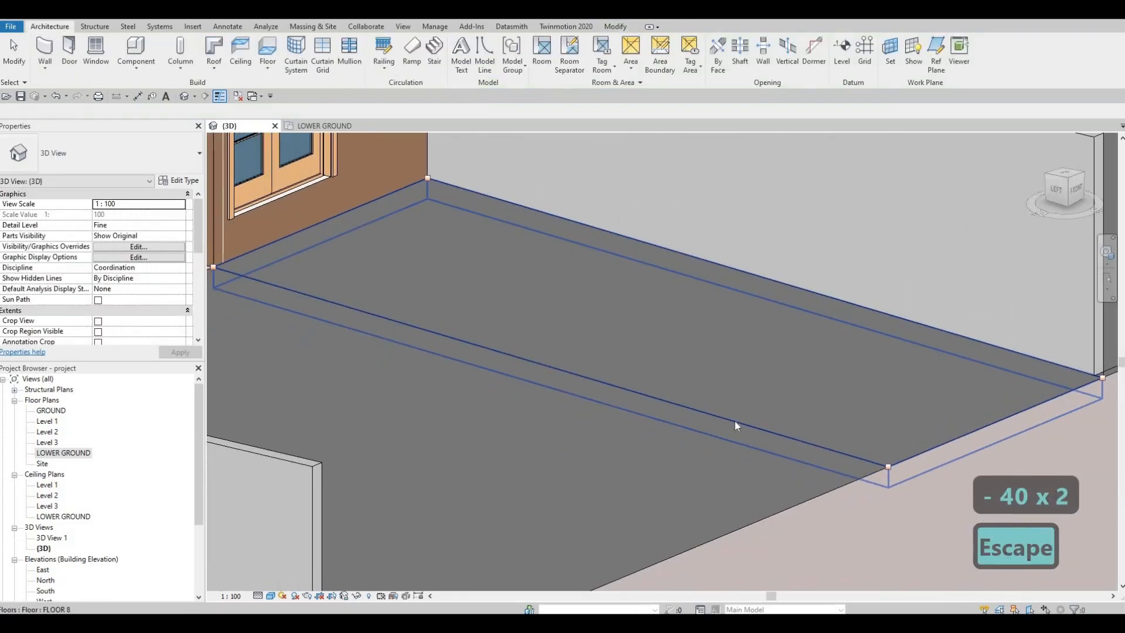
scroll(734, 420, "down", 5)
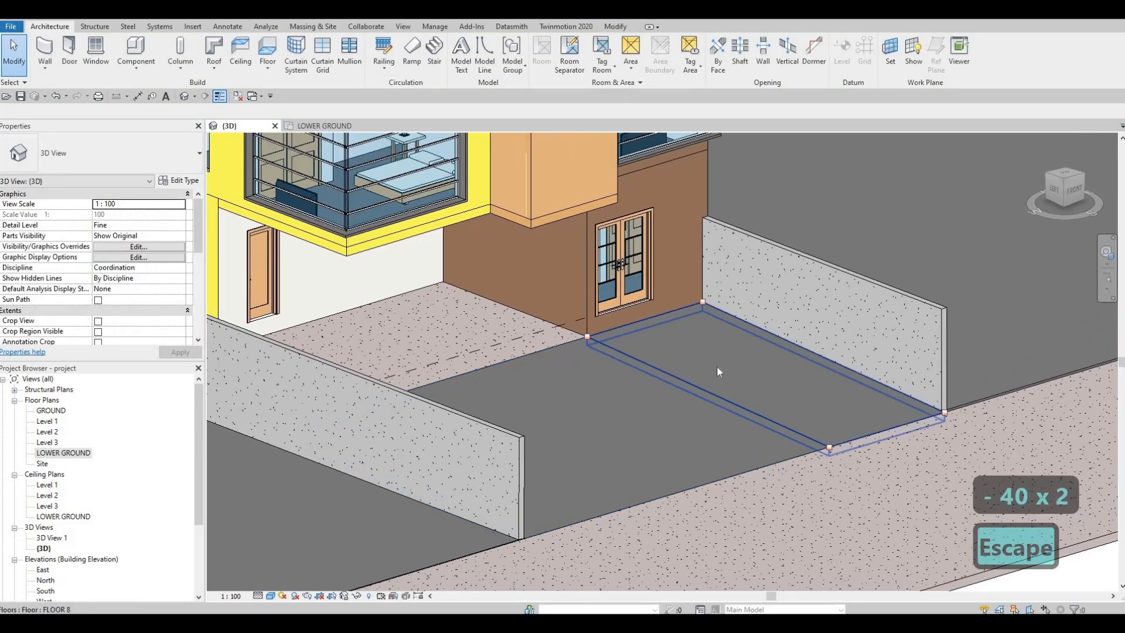
middle_click_drag(717, 369, 603, 383, "shift")
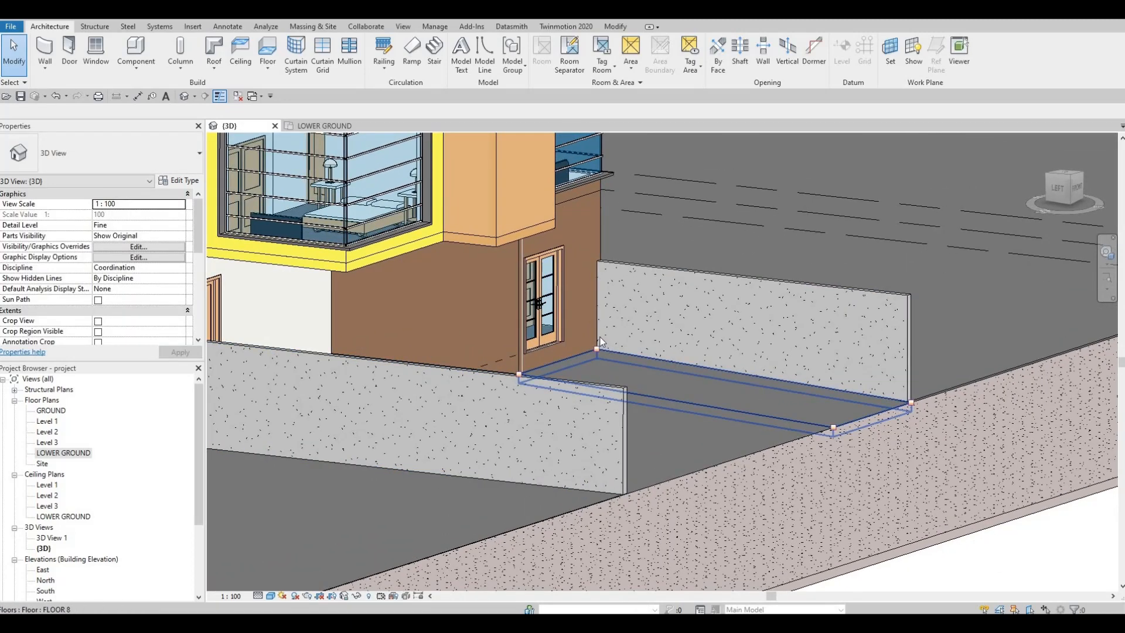
mouse_move(565, 409)
middle_mouse_down("shift")
mouse_move(609, 409)
mouse_move(574, 398)
middle_mouse_up("shift")
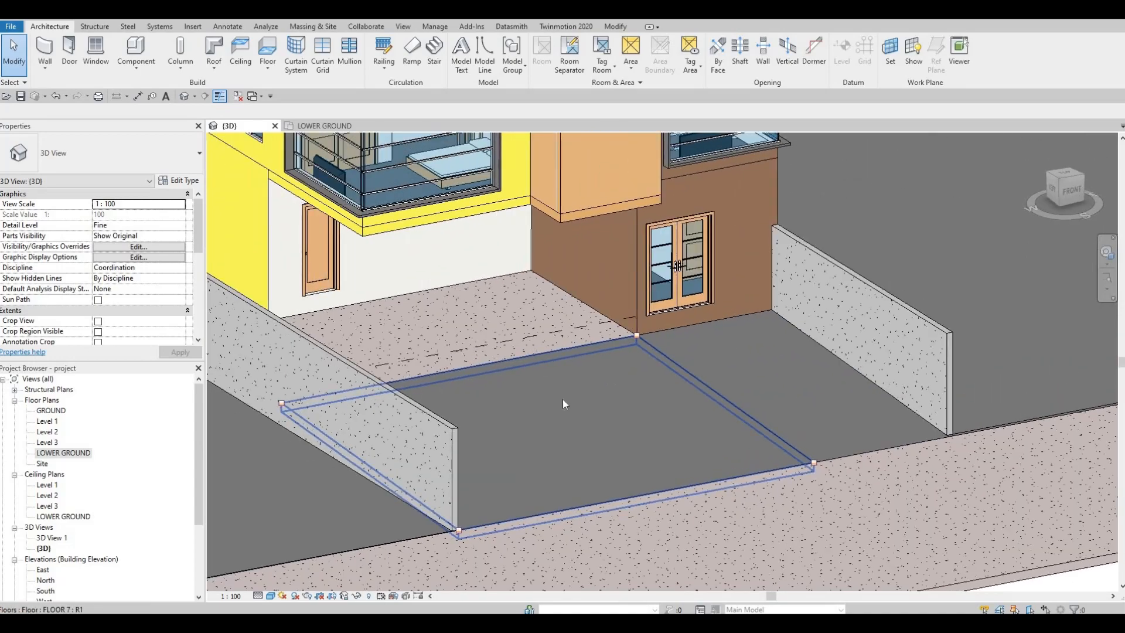
key("Escape")
middle_click_drag(736, 405, 731, 381, "shift")
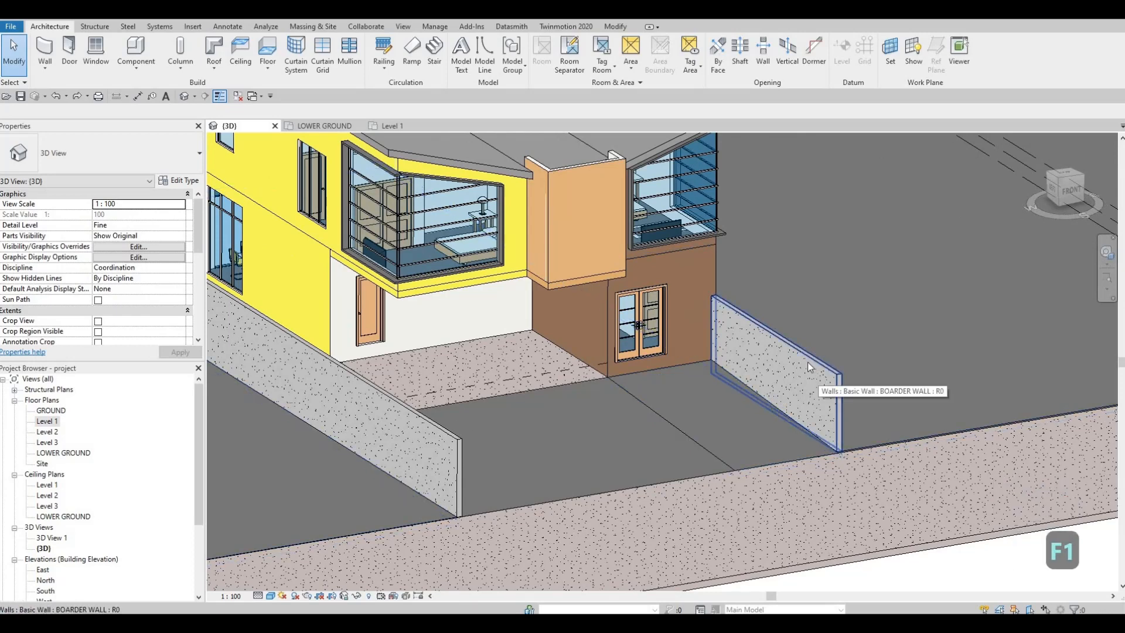
left_click(834, 377)
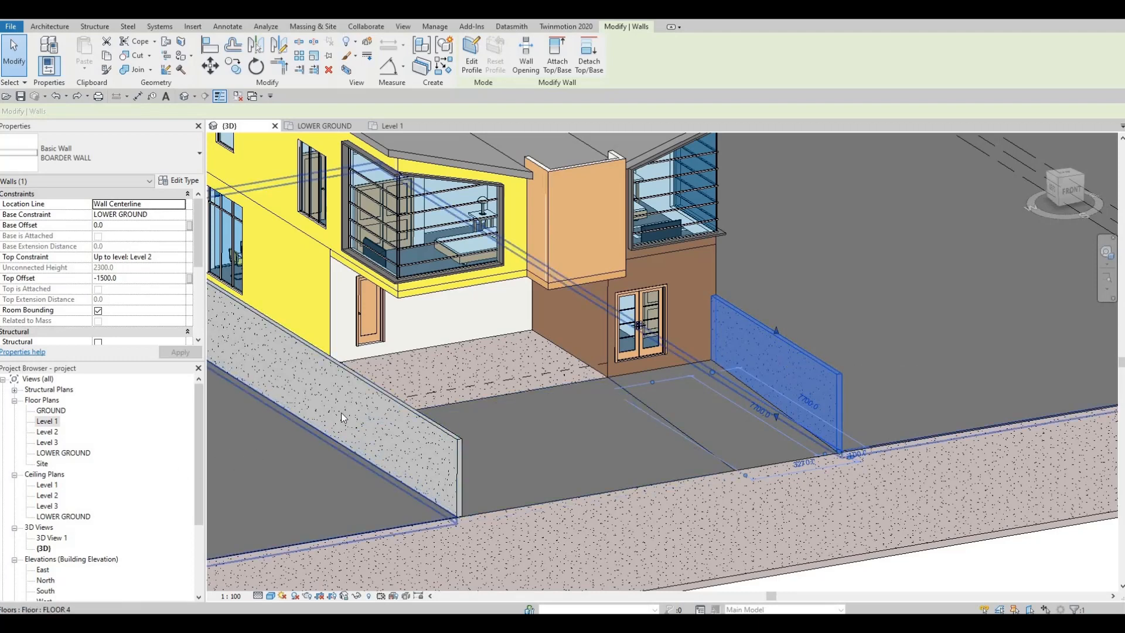
middle_click_drag(417, 455, 435, 408, "shift")
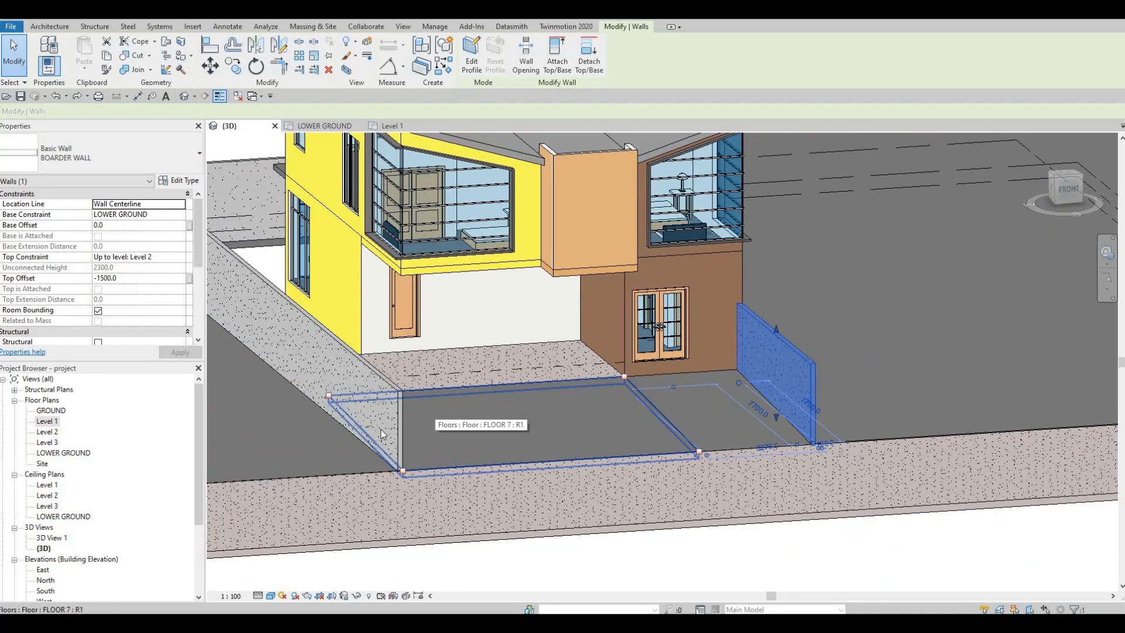
middle_click_drag(335, 426, 342, 339, "shift")
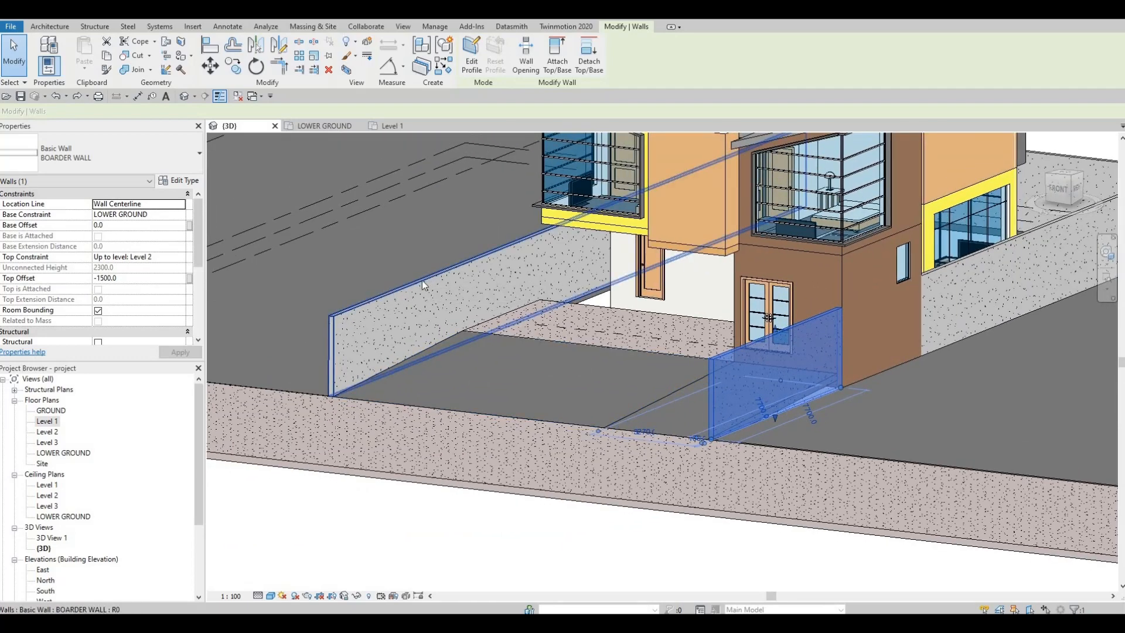
middle_click_drag(585, 392, 615, 445, "shift")
scroll(648, 472, "up", 3)
key("Escape")
key("Escape")
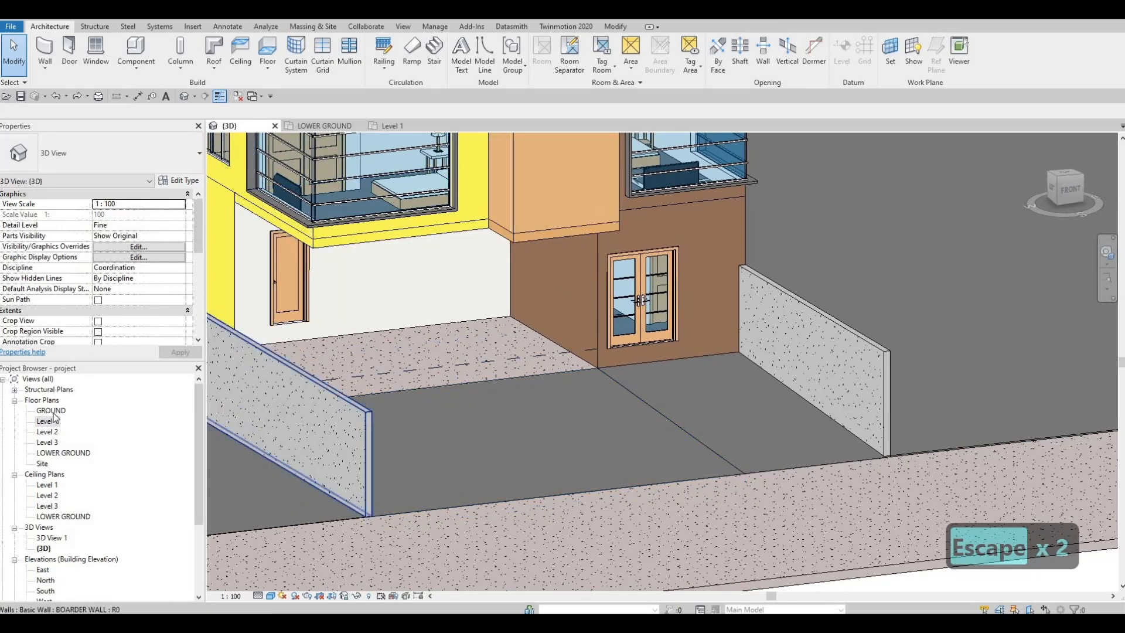
- In the GROUND floor plan, start an in-place model in the Generic Models category
double_click(52, 410)
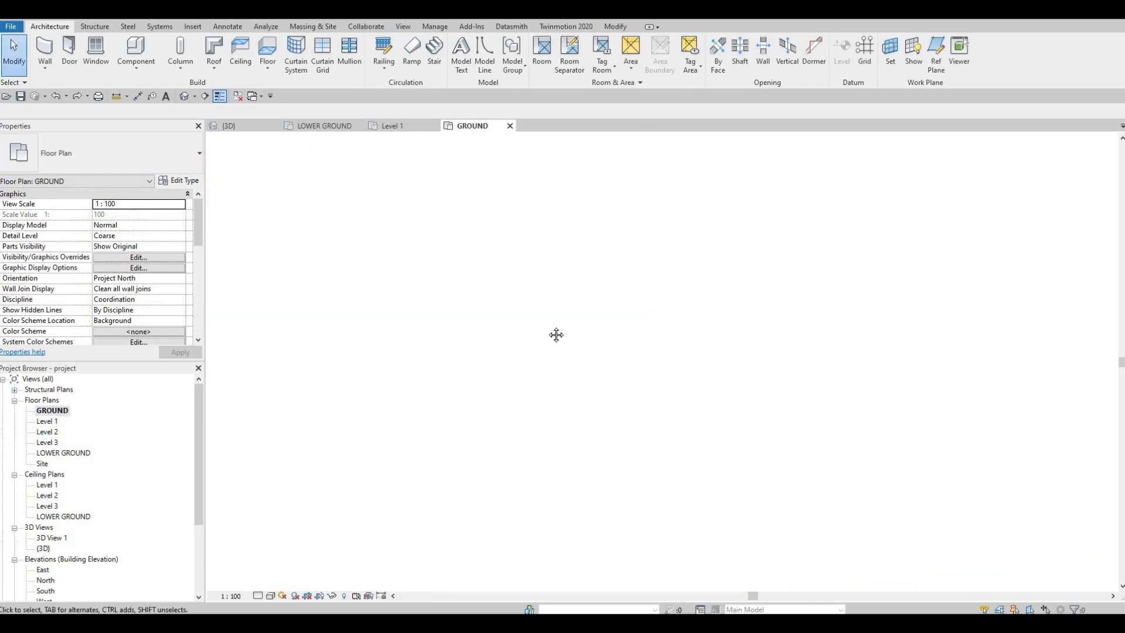
middle_click(556, 334)
middle_click_drag(707, 359, 642, 329)
scroll(644, 329, "up", 5)
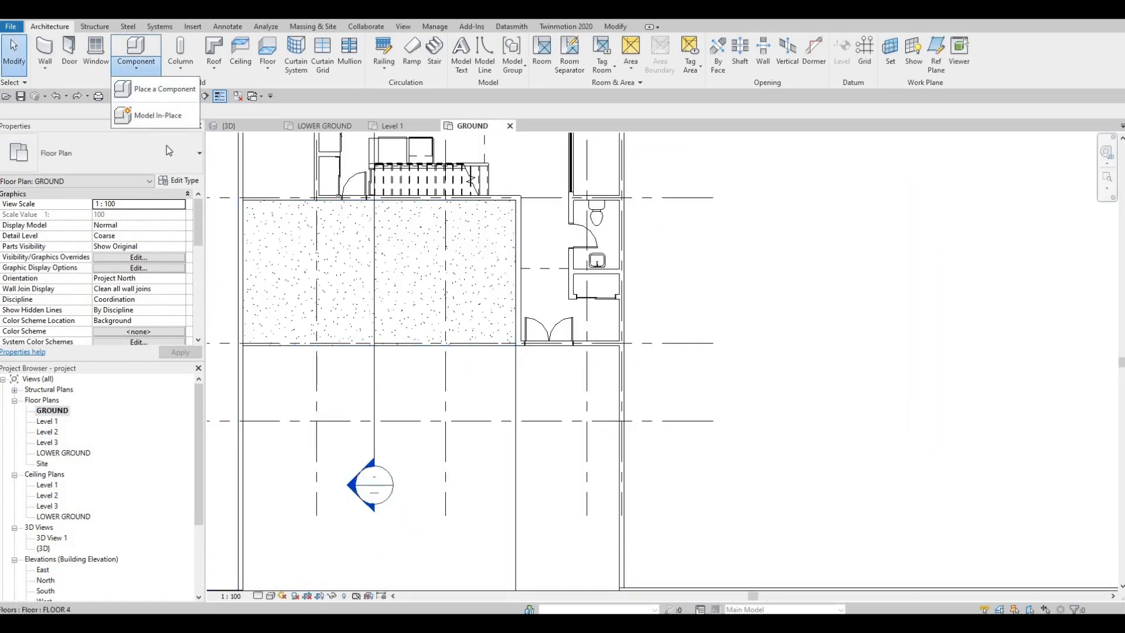
left_click(159, 115)
scroll(669, 268, "down", 3)
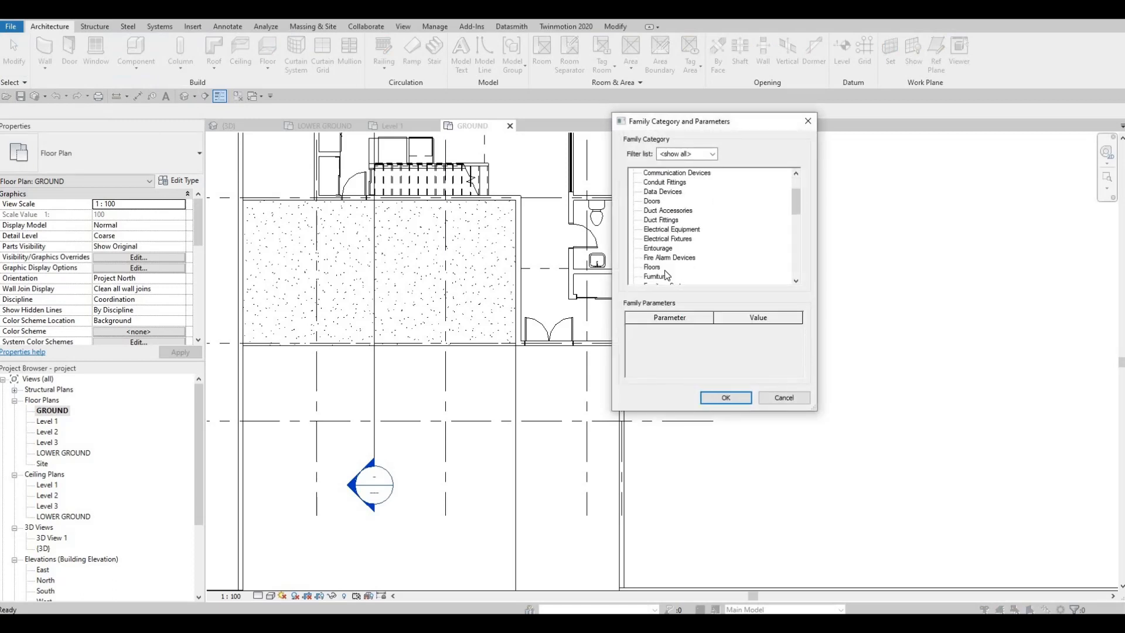
left_click(667, 258)
left_click(725, 398)
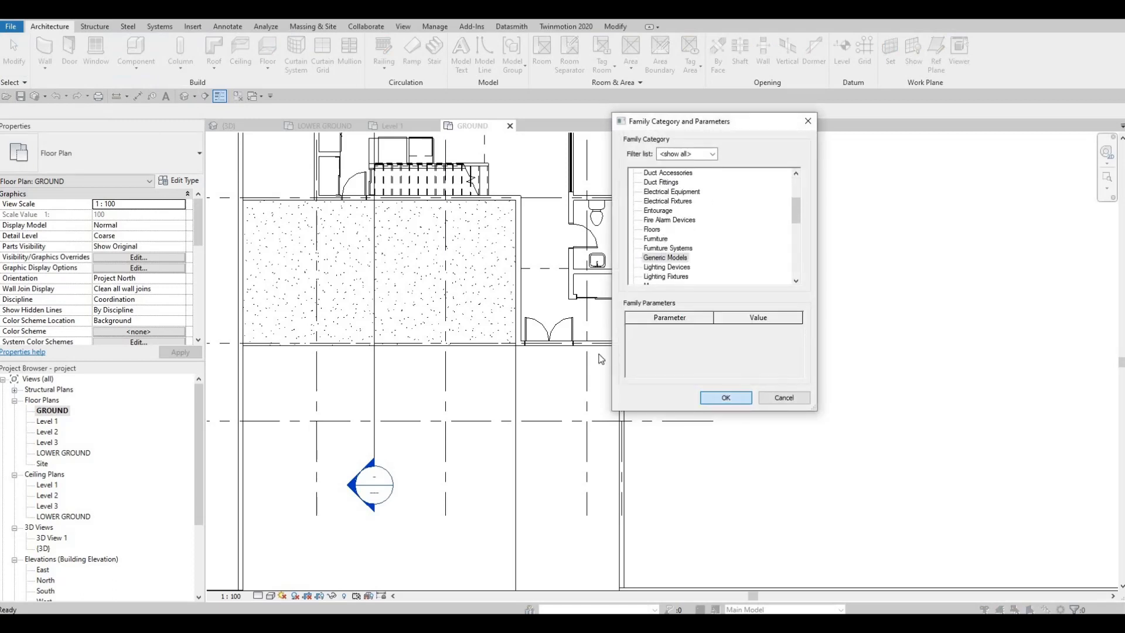
left_click(563, 336)
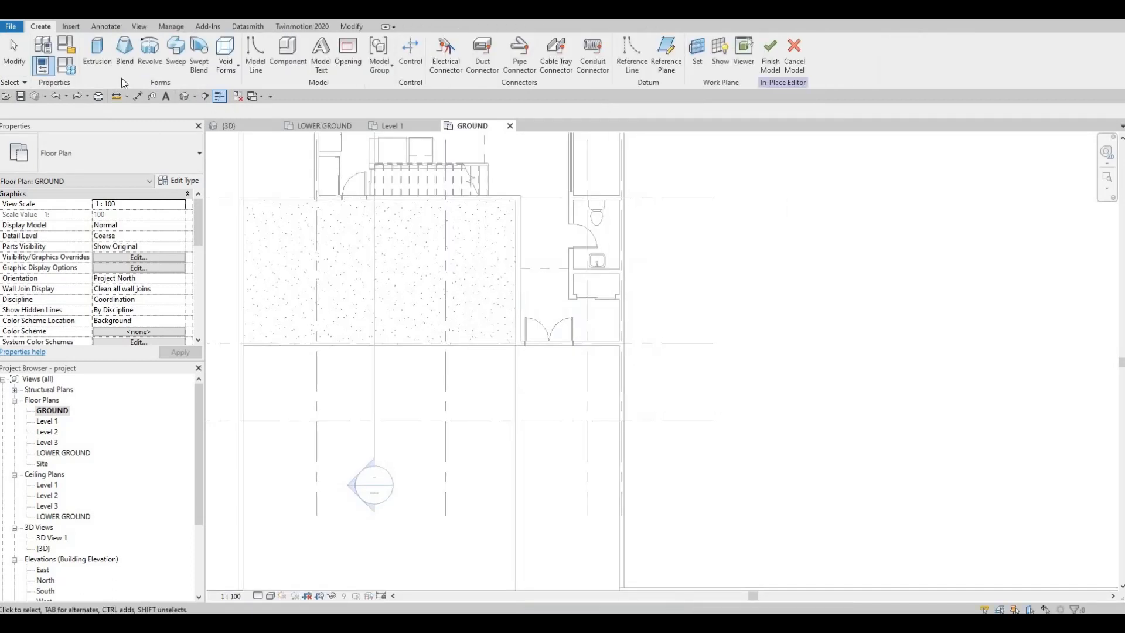
- Create an extrusion from a rectangle about 500 mm deep against the outer wall face, spanning the double door from the floor boundary line
left_click(97, 58)
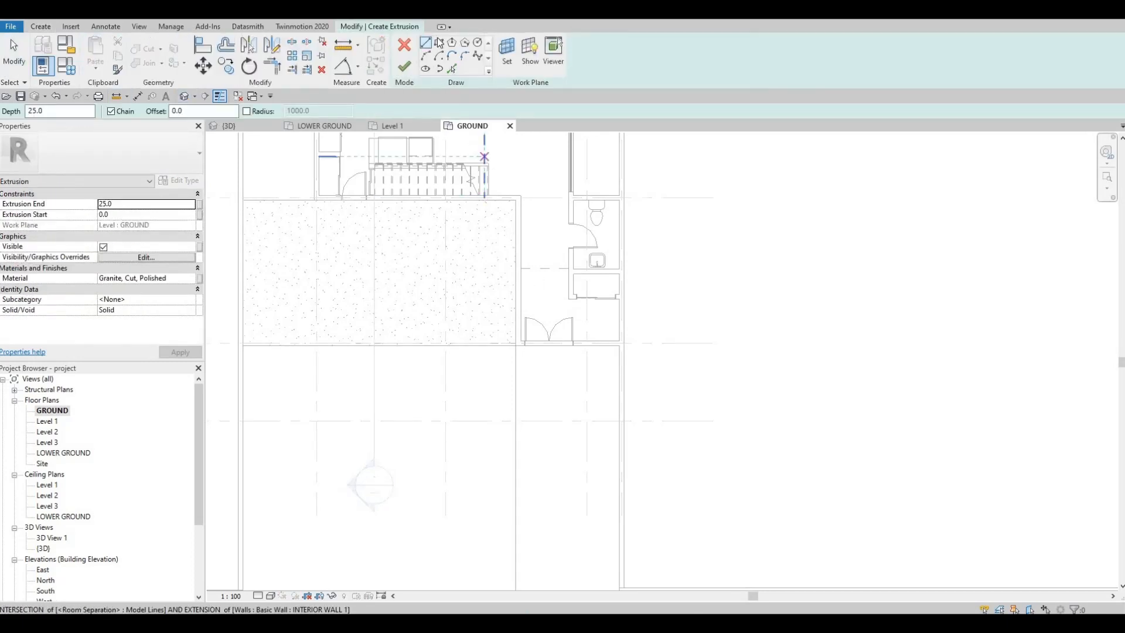
scroll(548, 361, "up", 2)
left_click(489, 334)
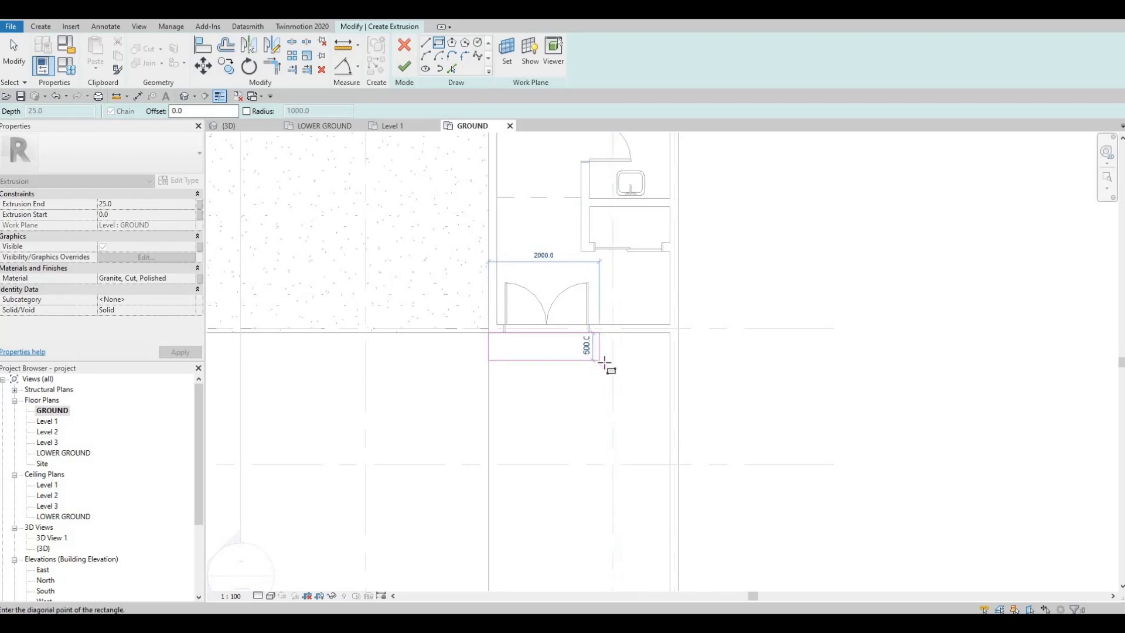
left_click(605, 361)
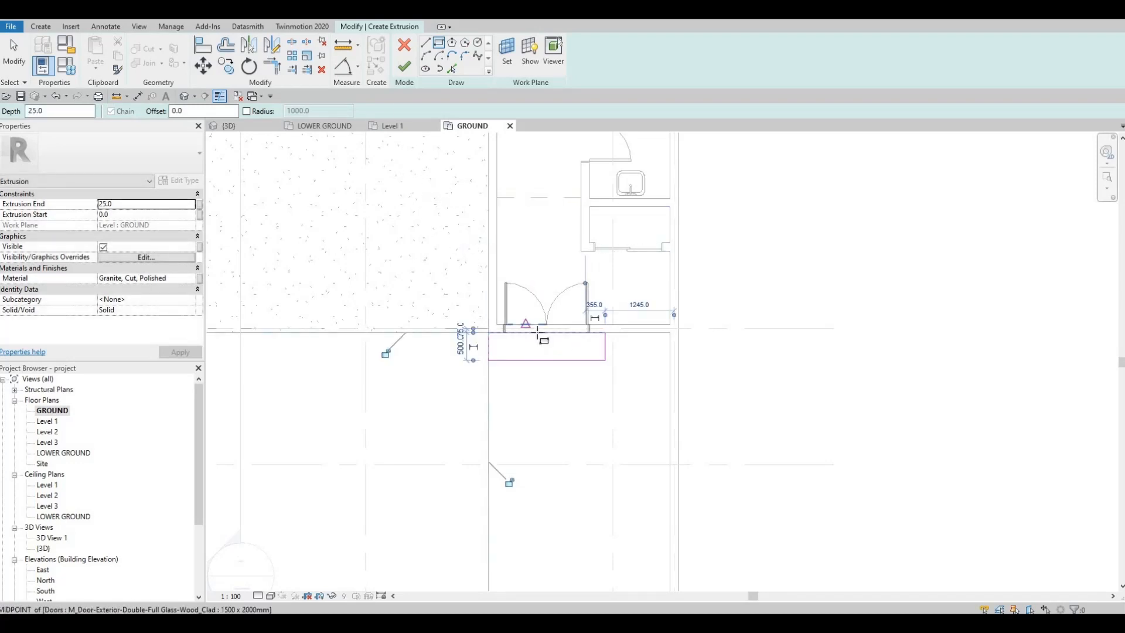
middle_click_drag(501, 364, 509, 347)
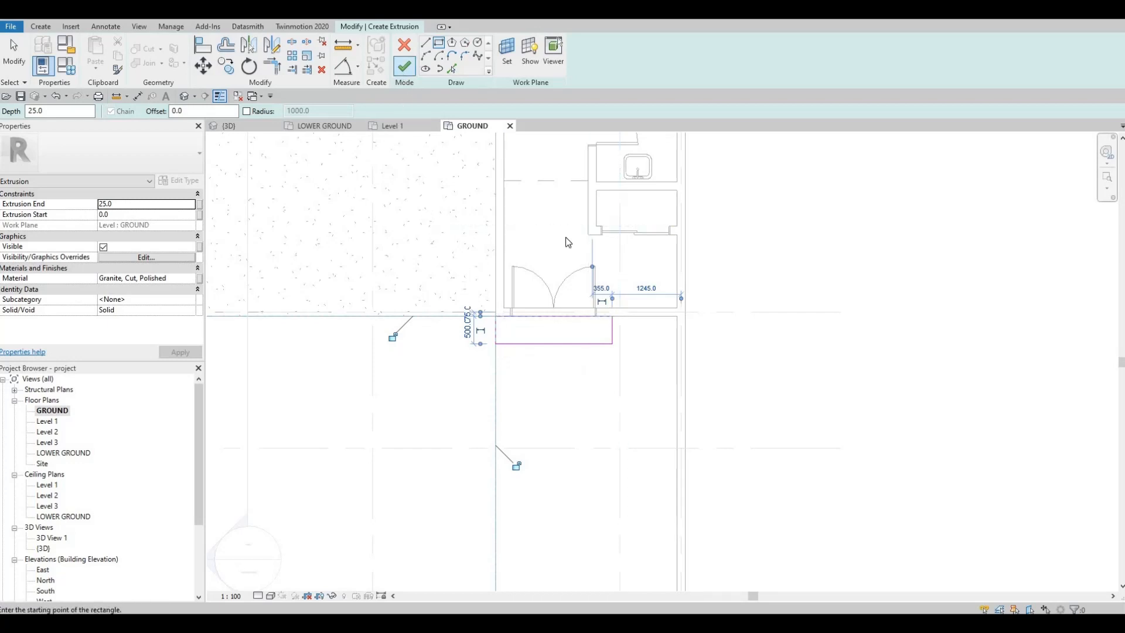
left_click(404, 65)
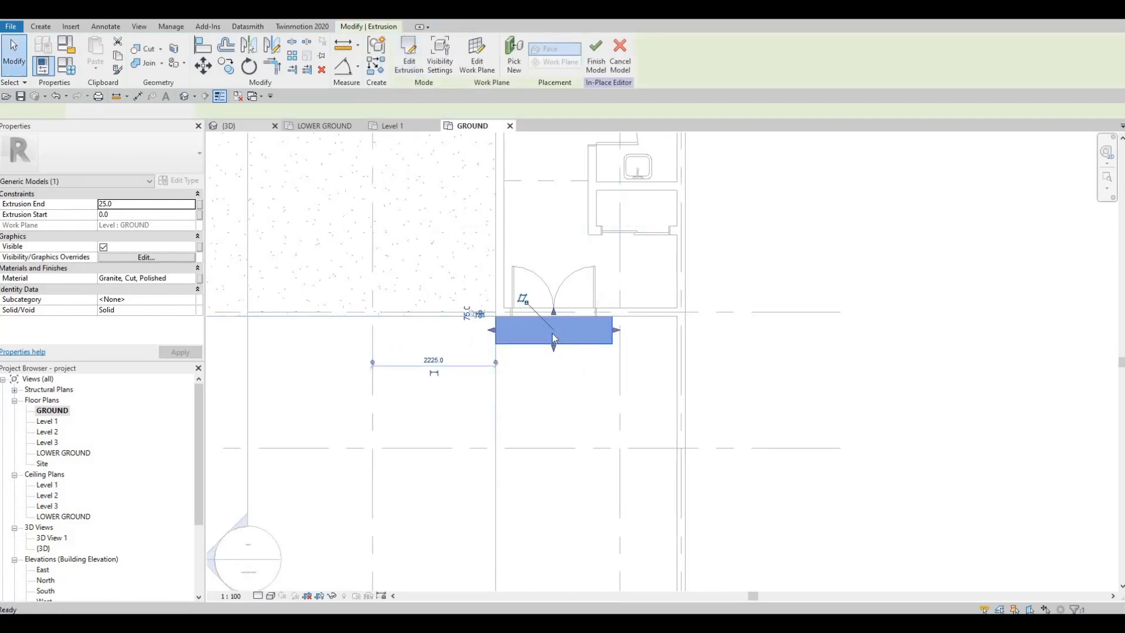
- In the 3D view, raise the door step's top face and set its extrusion end to 150
key("ctrl+Tab")
scroll(649, 353, "up", 2)
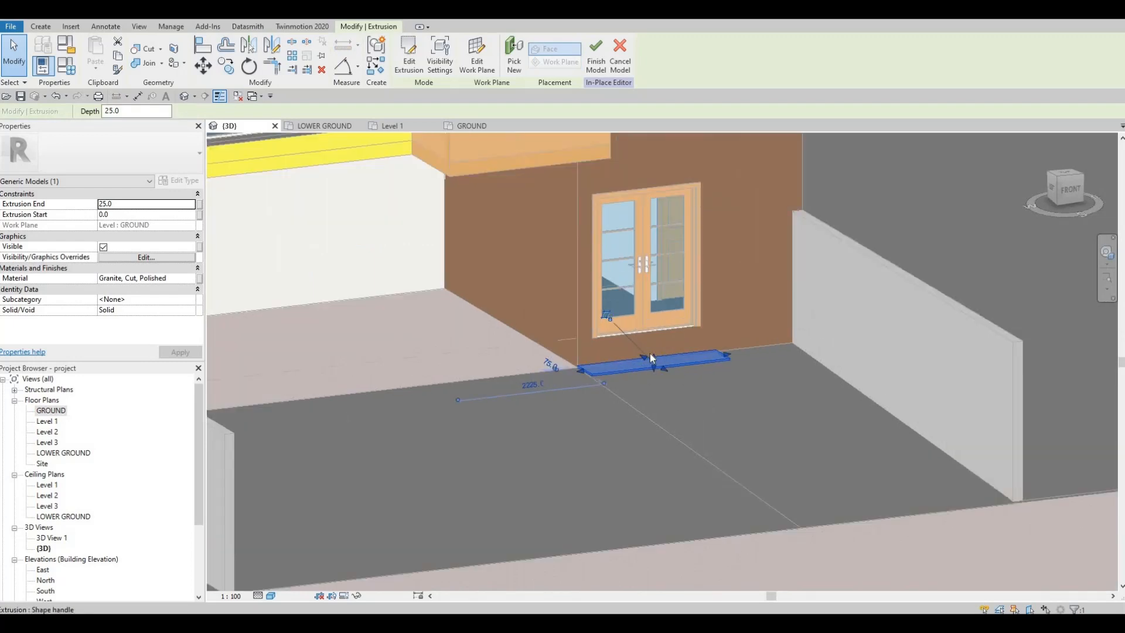
left_click_drag(652, 354, 754, 362)
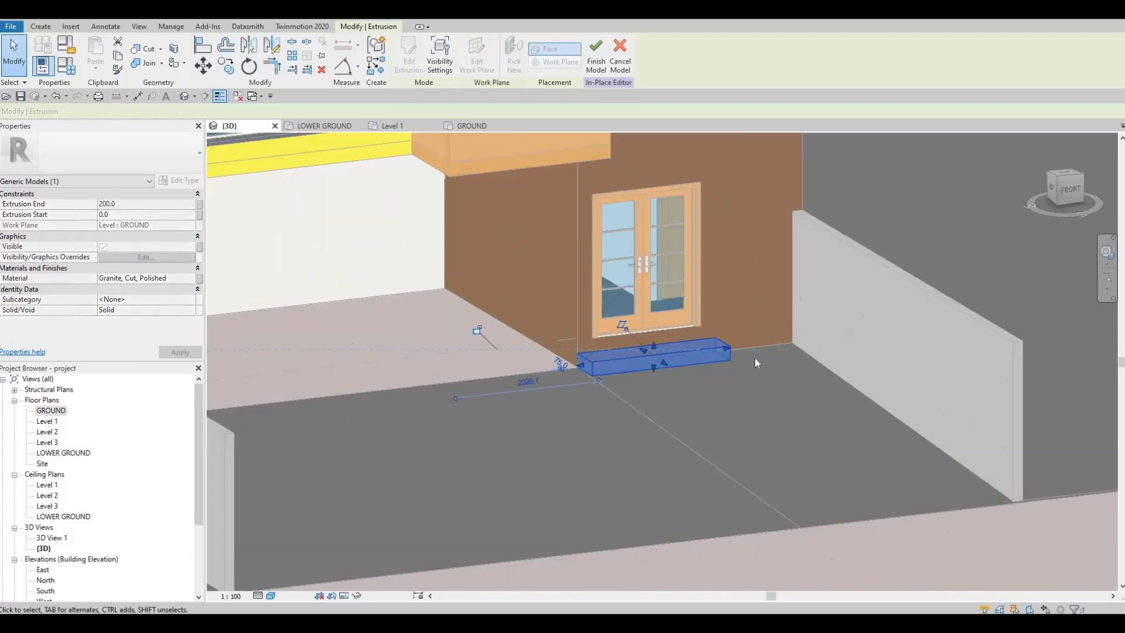
key("Escape")
middle_click_drag(645, 371, 576, 357, "shift")
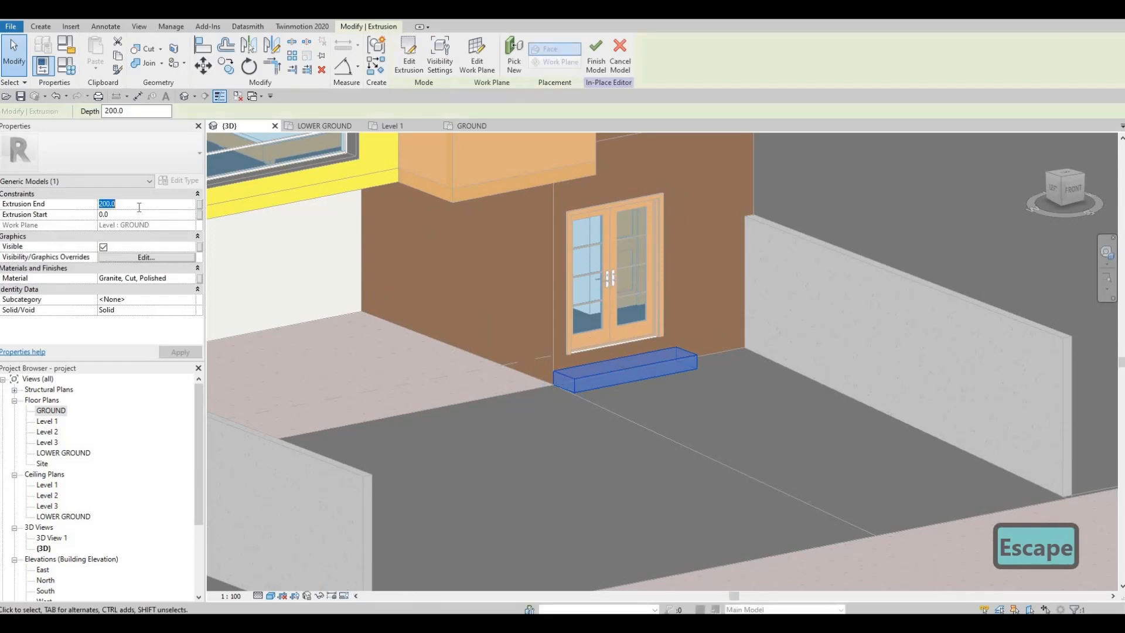
type("150")
key("Return")
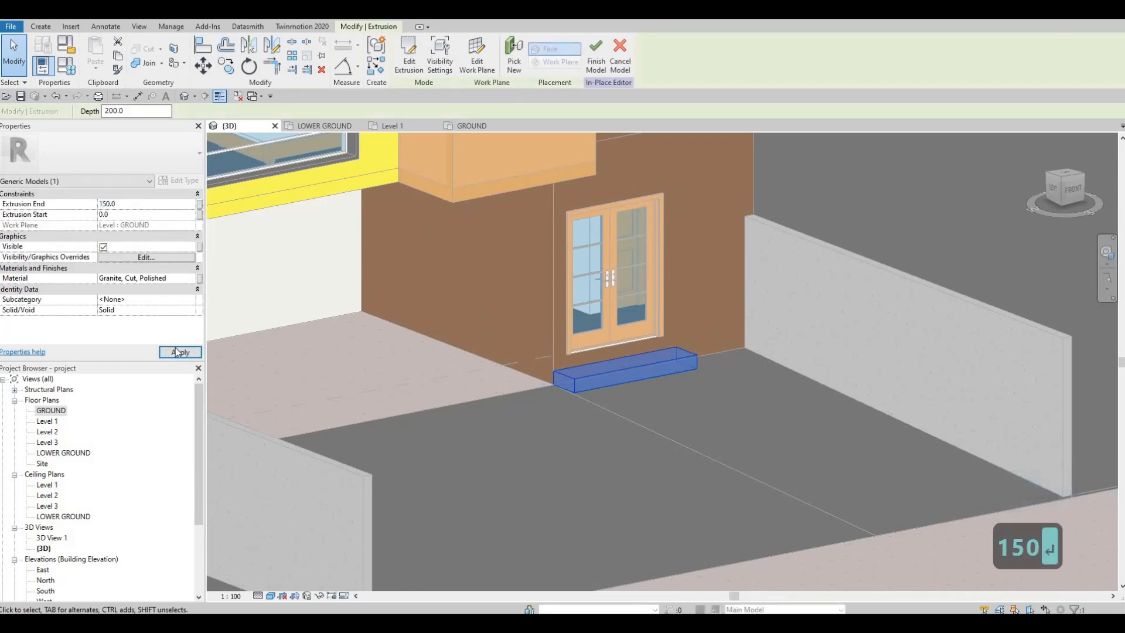
key("Escape")
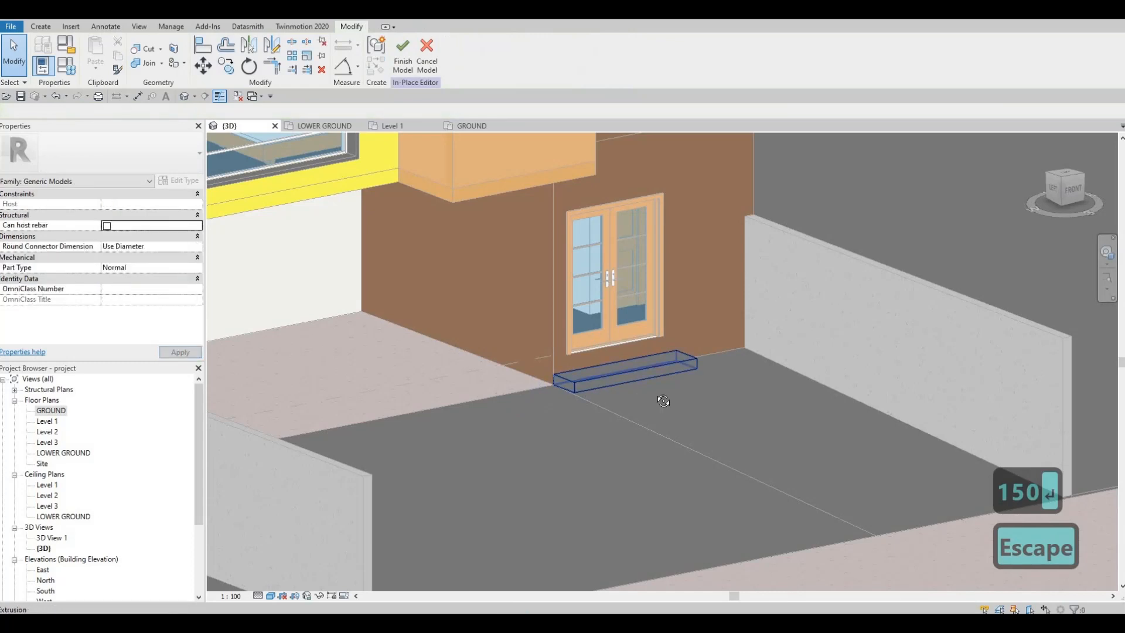
- Set the extrusion end of the step below the double door to 100
middle_click_drag(604, 415, 599, 409, "shift")
scroll(599, 409, "up", 4)
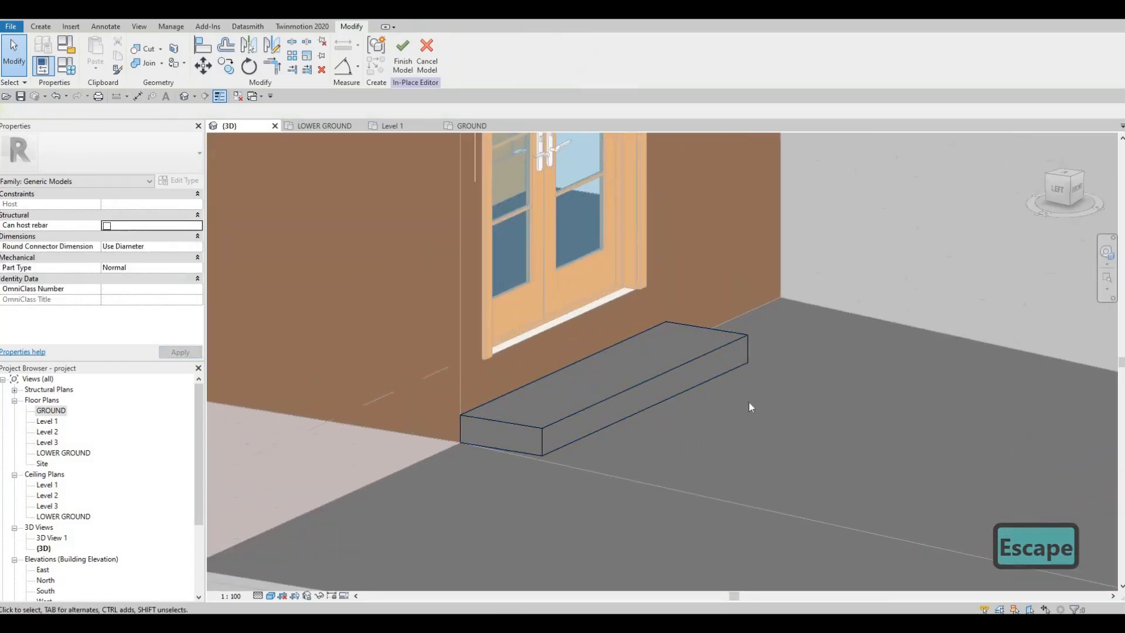
middle_click_drag(995, 459, 842, 393)
scroll(842, 393, "down", 2)
middle_click_drag(676, 382, 561, 354)
scroll(508, 353, "down", 2)
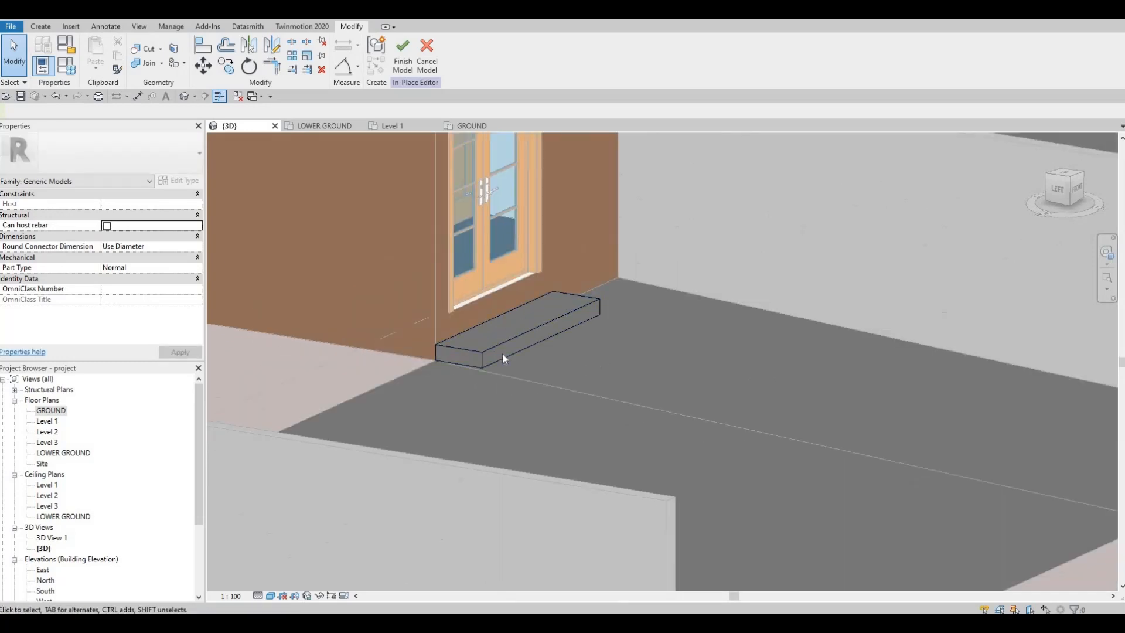
scroll(503, 353, "up", 3)
scroll(460, 341, "up", 1)
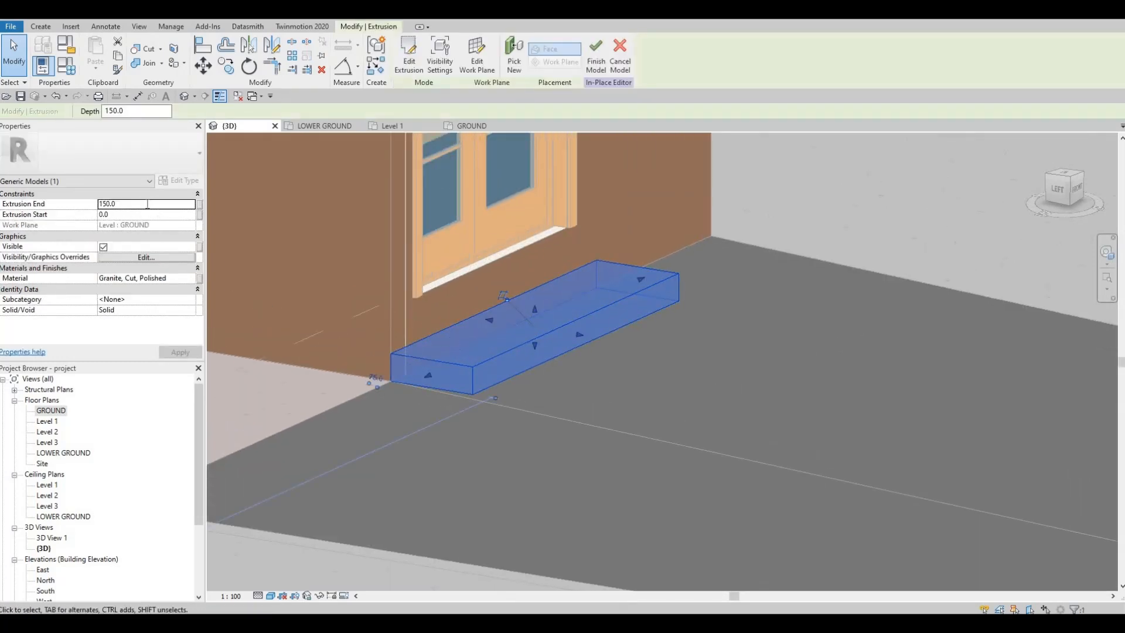
type("100")
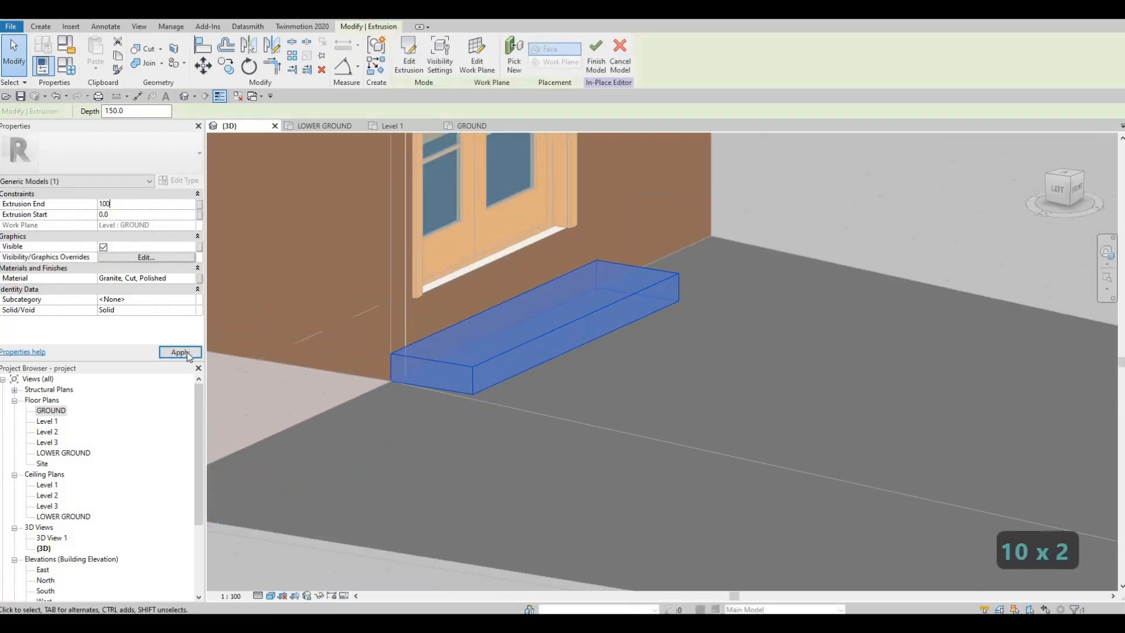
key("Escape")
key("Escape")
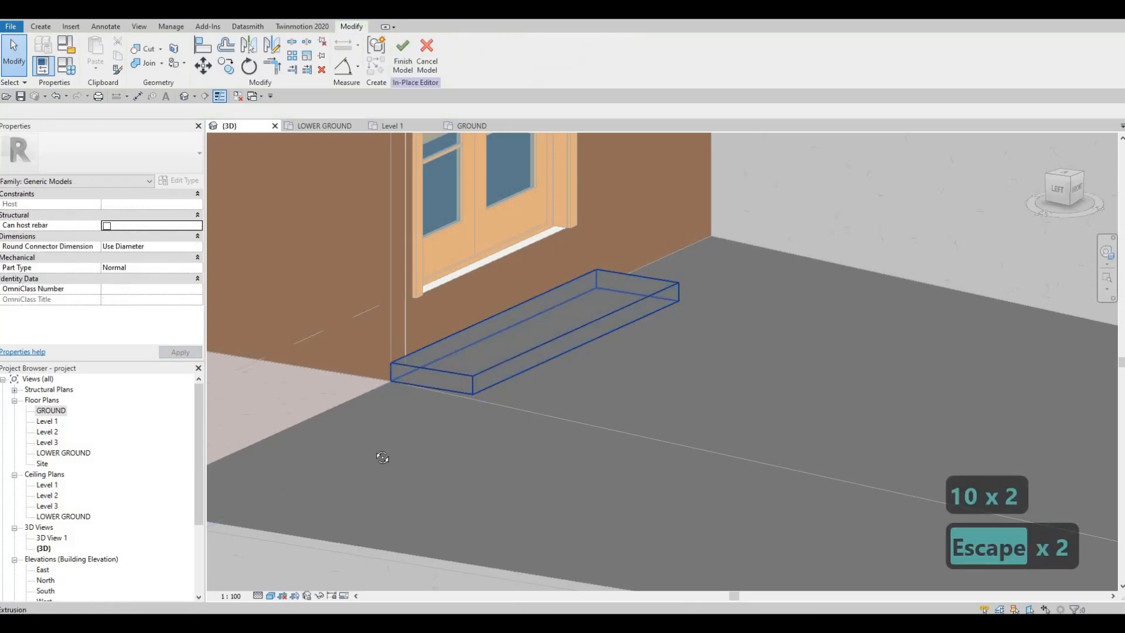
- In the GROUND floor plan, pull both ends and the front edge of the door step extrusion inward
middle_click_drag(383, 452, 515, 259, "shift")
left_click(515, 269)
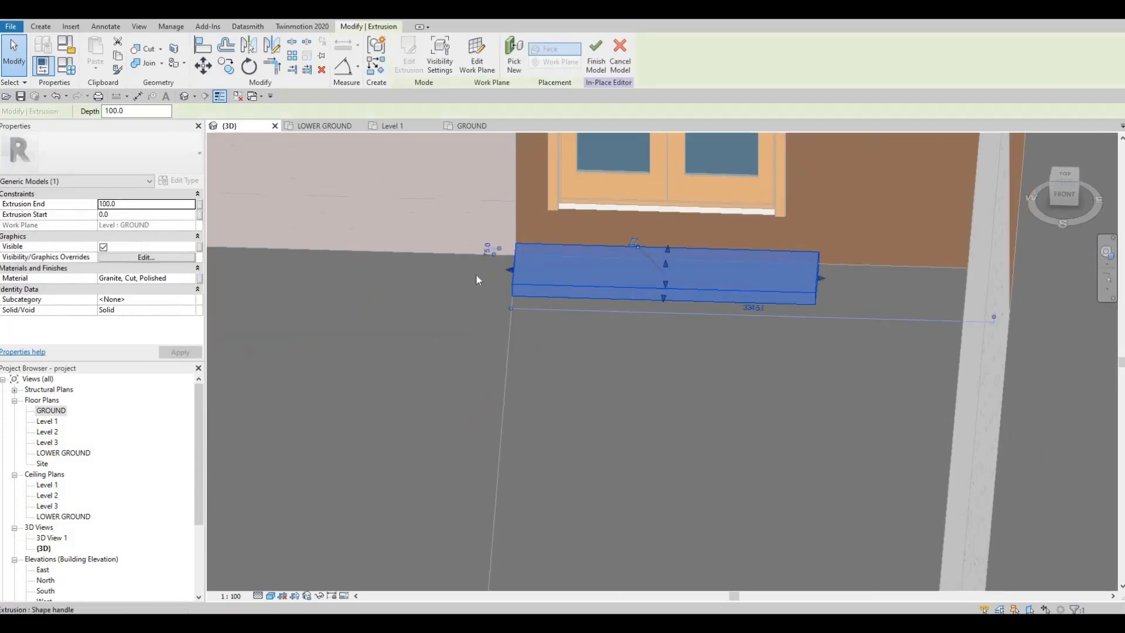
double_click(52, 411)
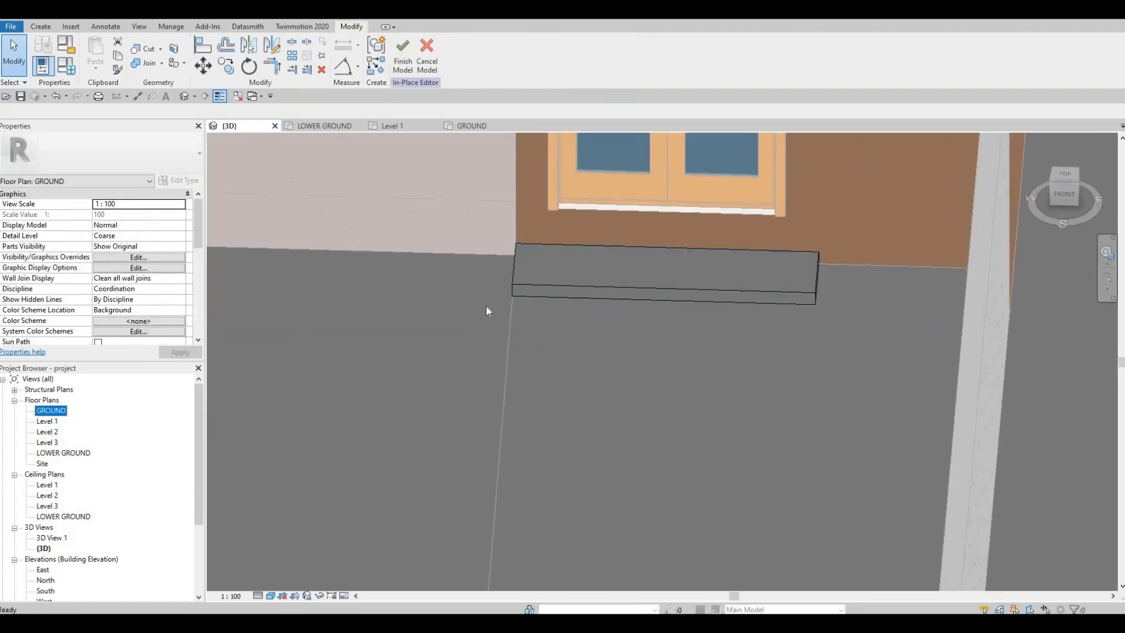
scroll(505, 352, "up", 3)
key("Escape")
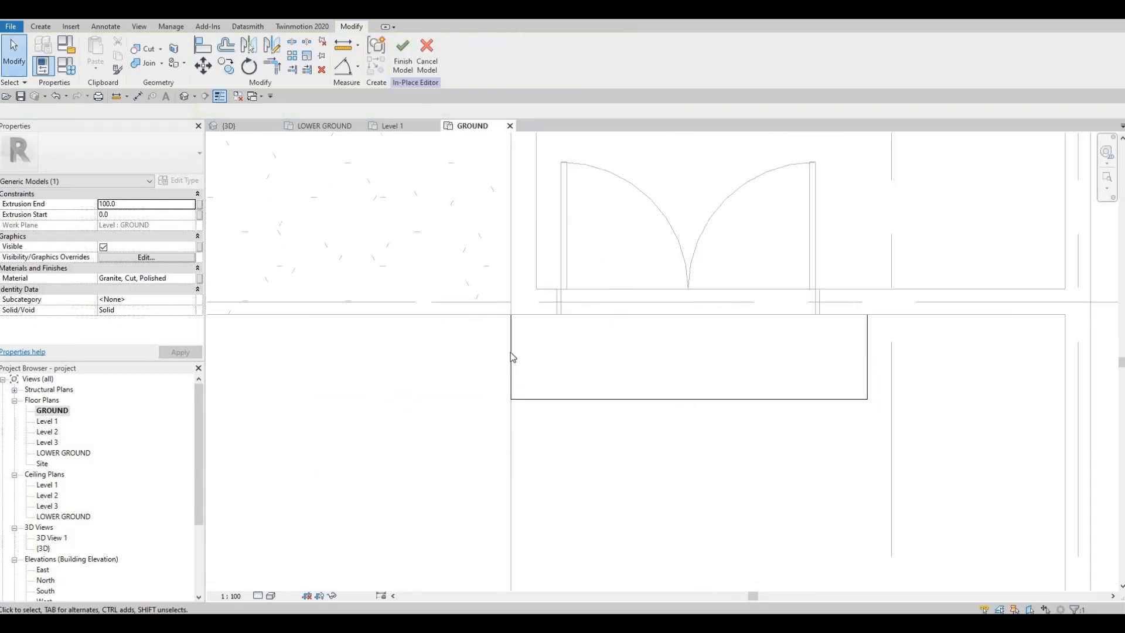
left_click(508, 357)
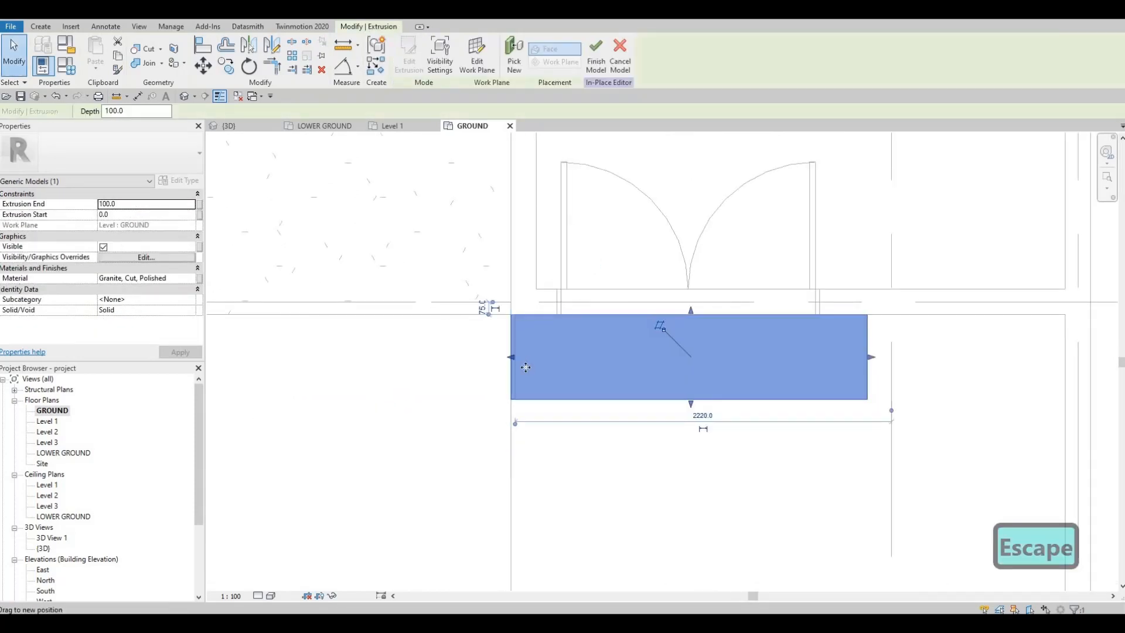
left_click_drag(875, 360, 834, 357)
left_click_drag(686, 391, 685, 380)
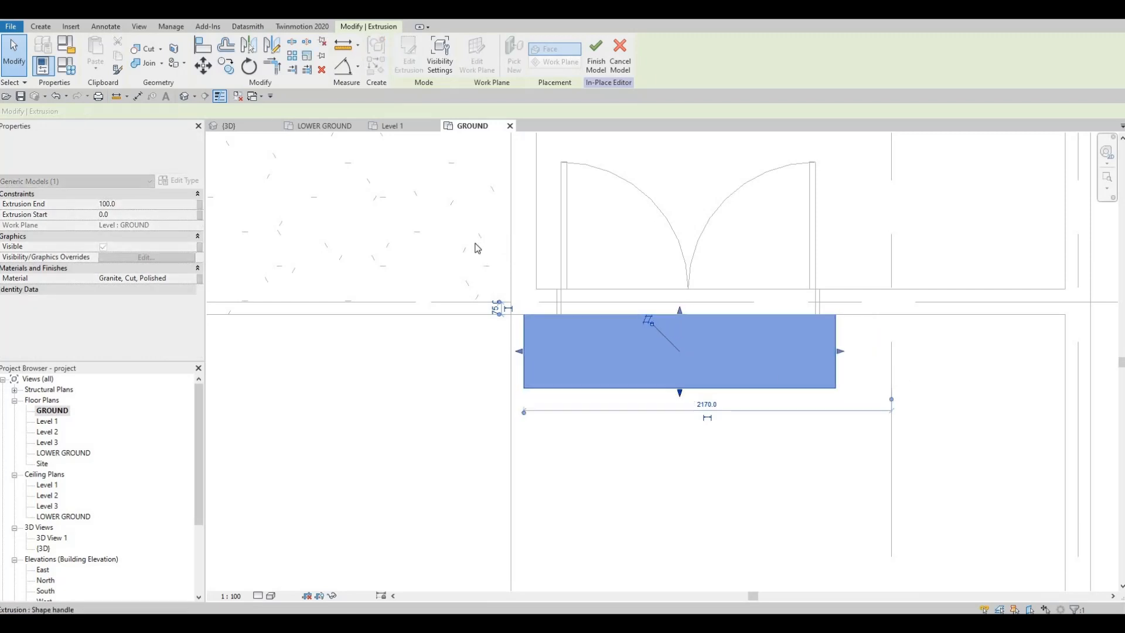
key("Escape")
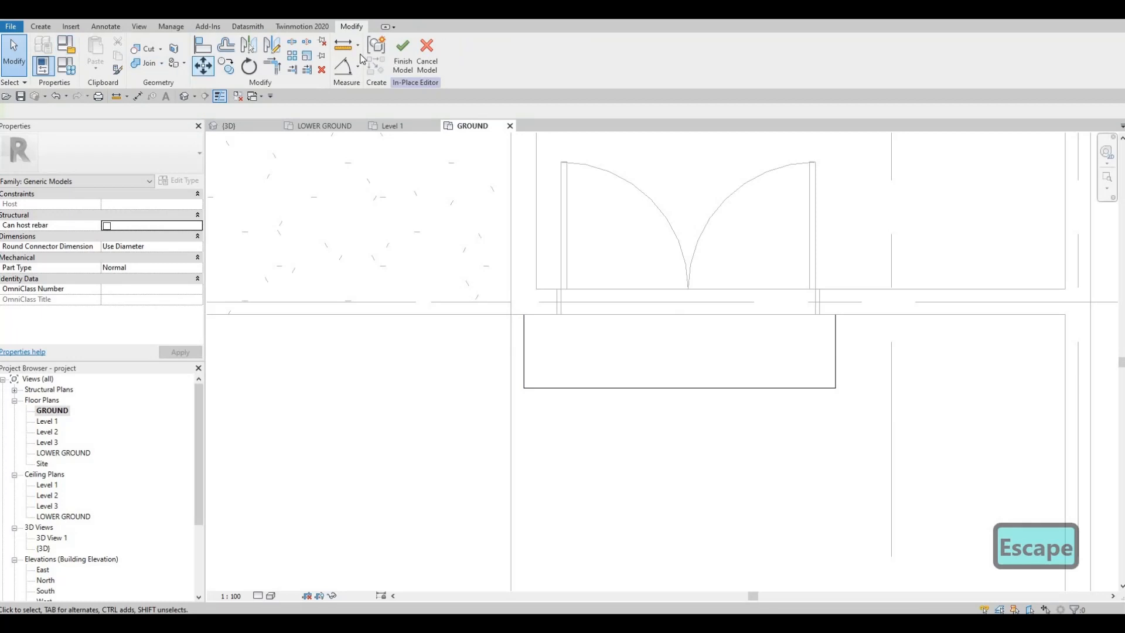
- Start a sweep and use the side and front upper edges of the door step as its picked path
left_click(42, 26)
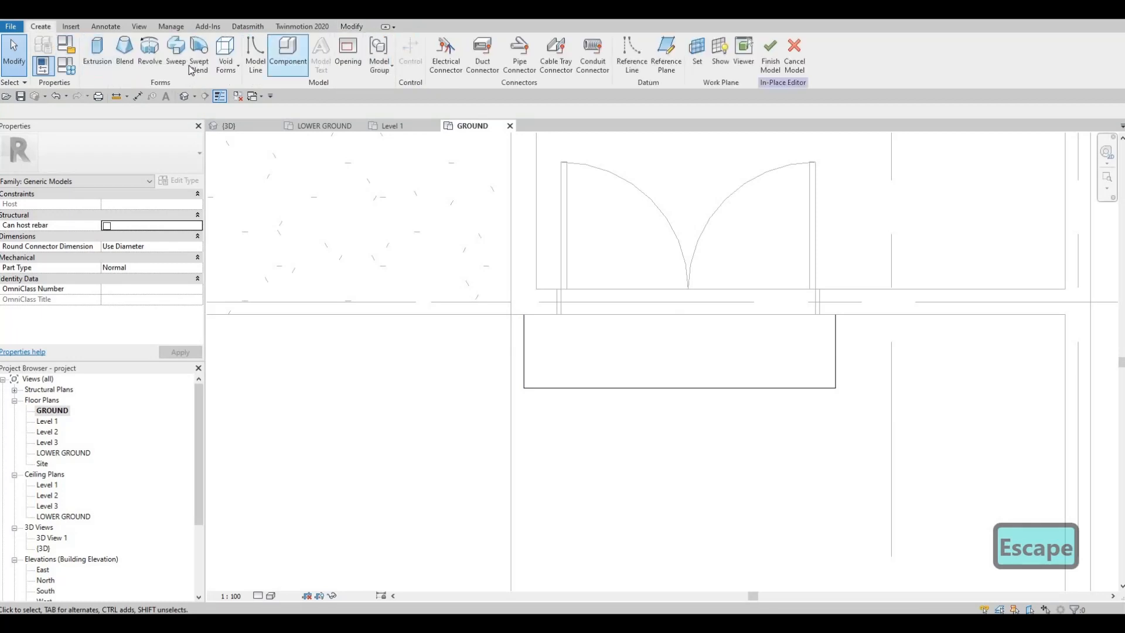
left_click(177, 61)
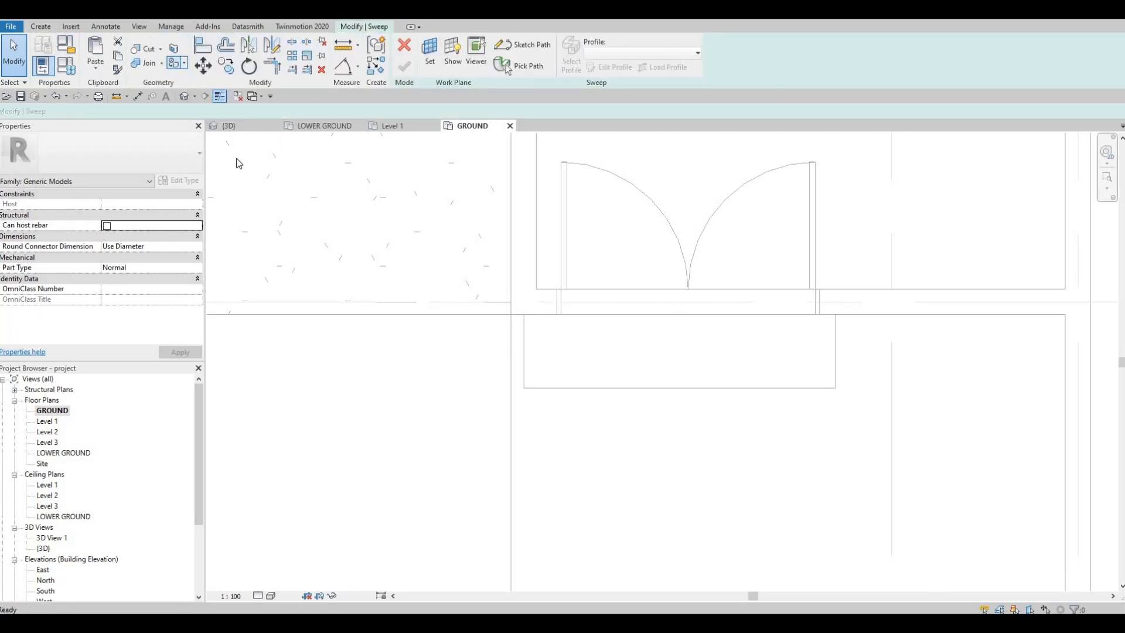
left_click(520, 66)
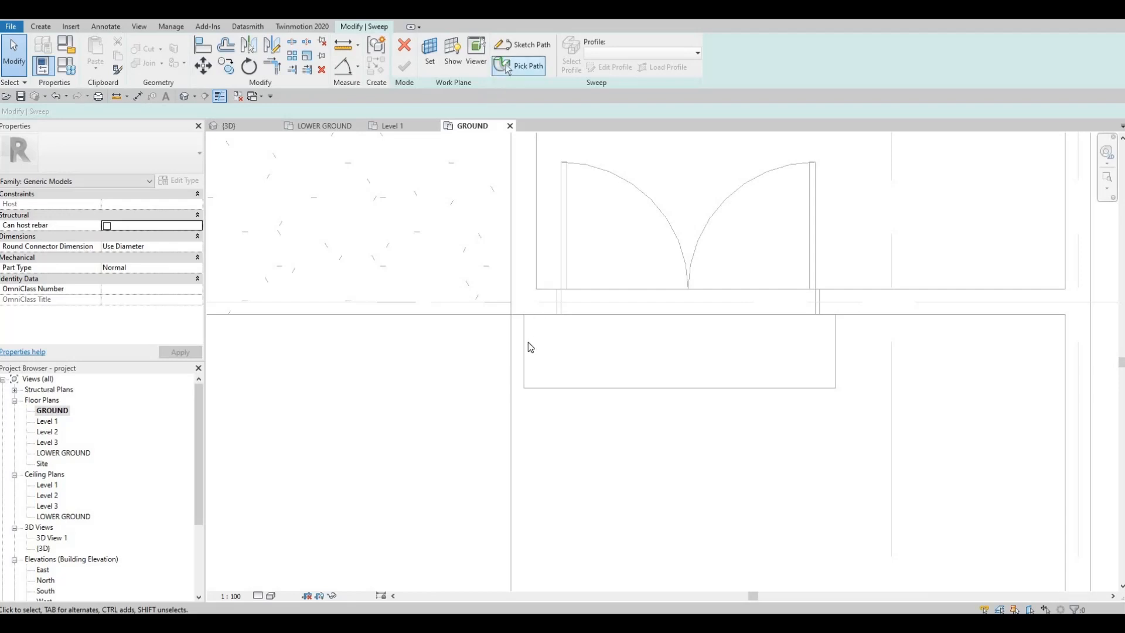
left_click(839, 362)
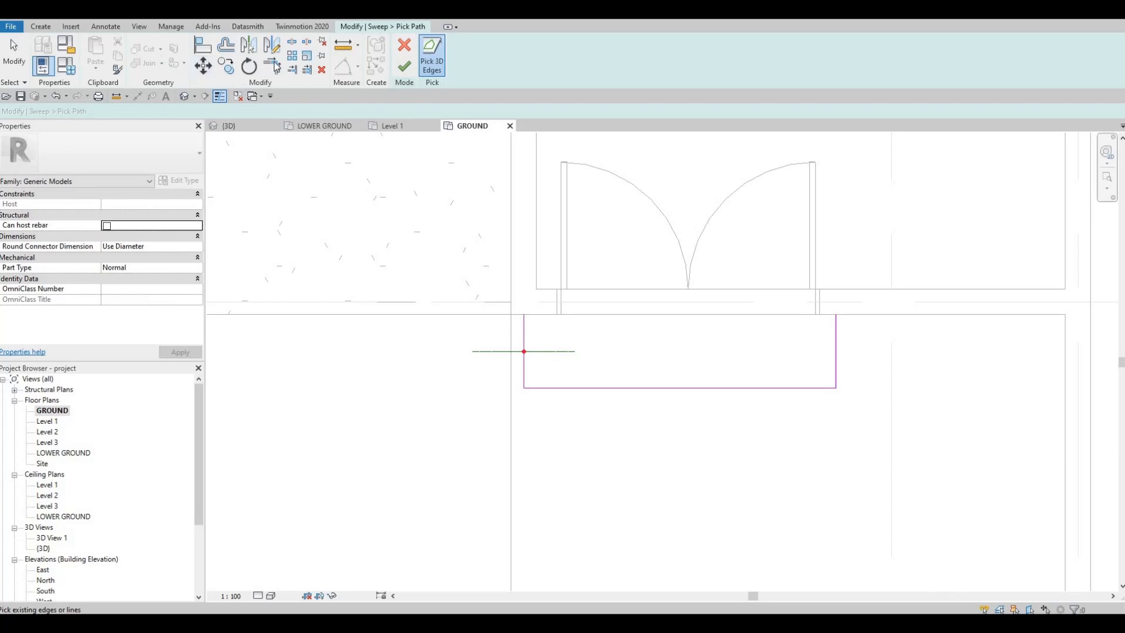
left_click(238, 125)
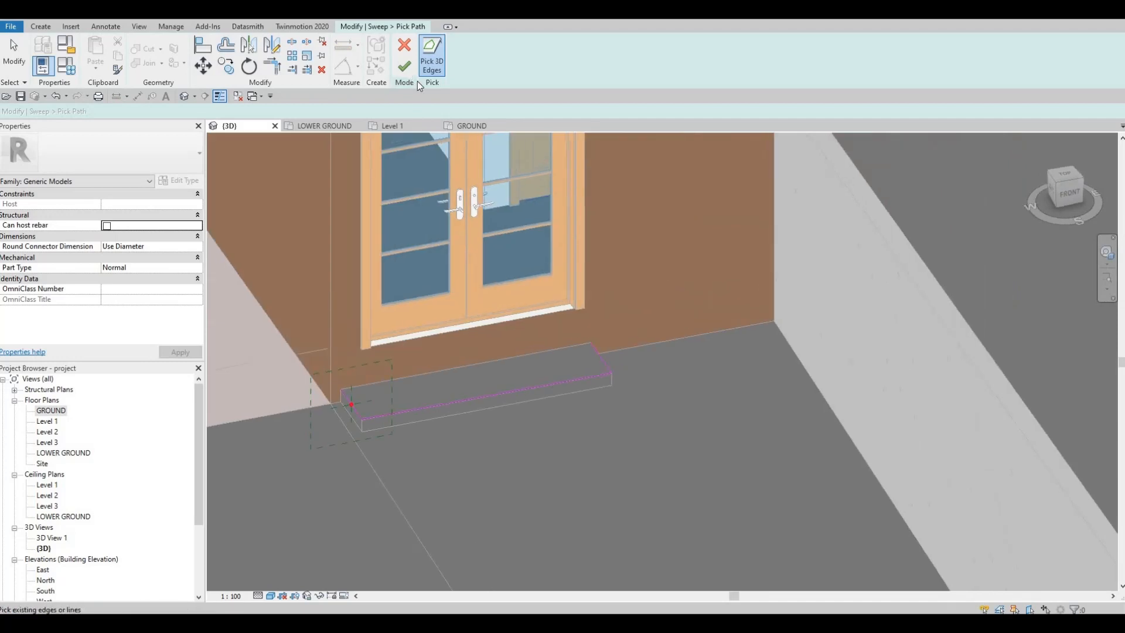
left_click(404, 66)
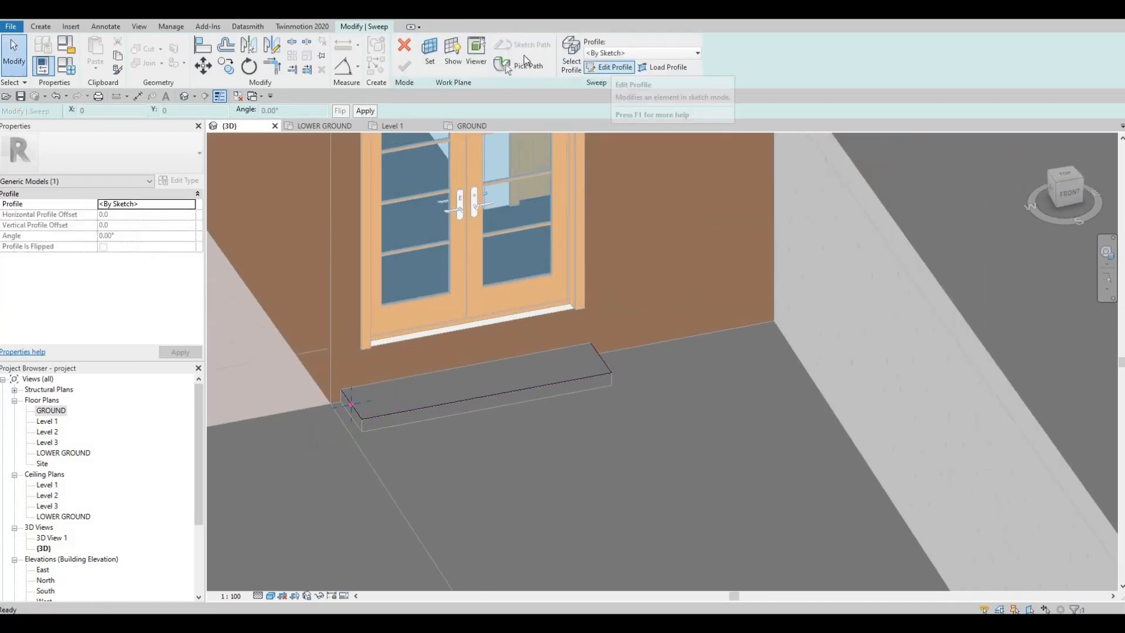
- Sketch a rectangular sweep profile about 50 mm wide and 110 mm high from the path point on the outer side of the step
left_click(610, 67)
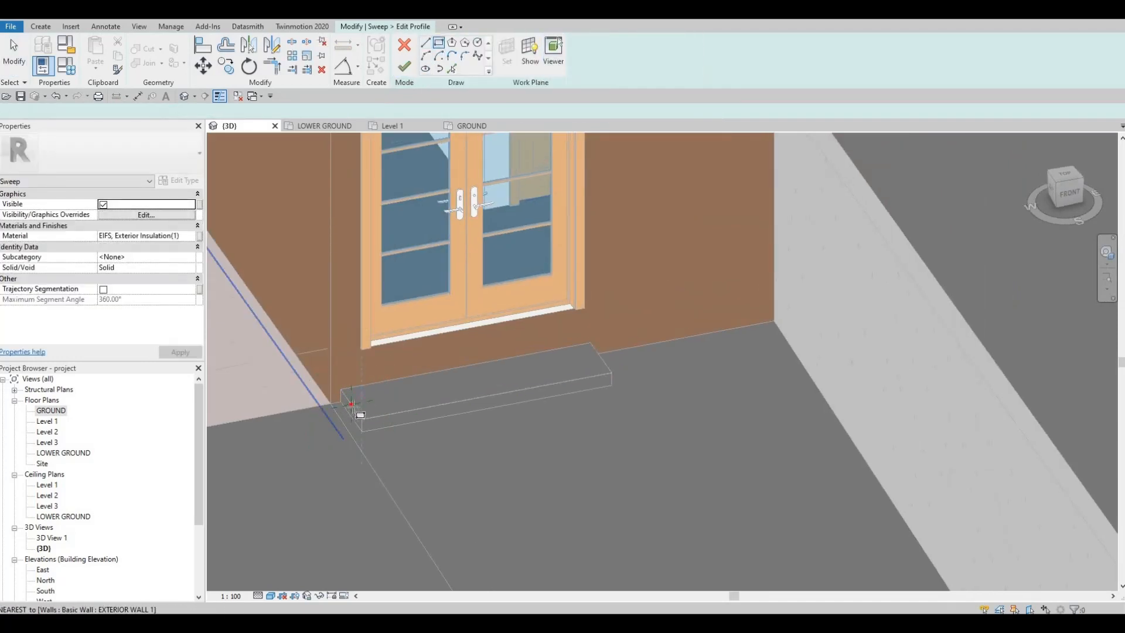
scroll(350, 406, "up", 5)
left_click(355, 401)
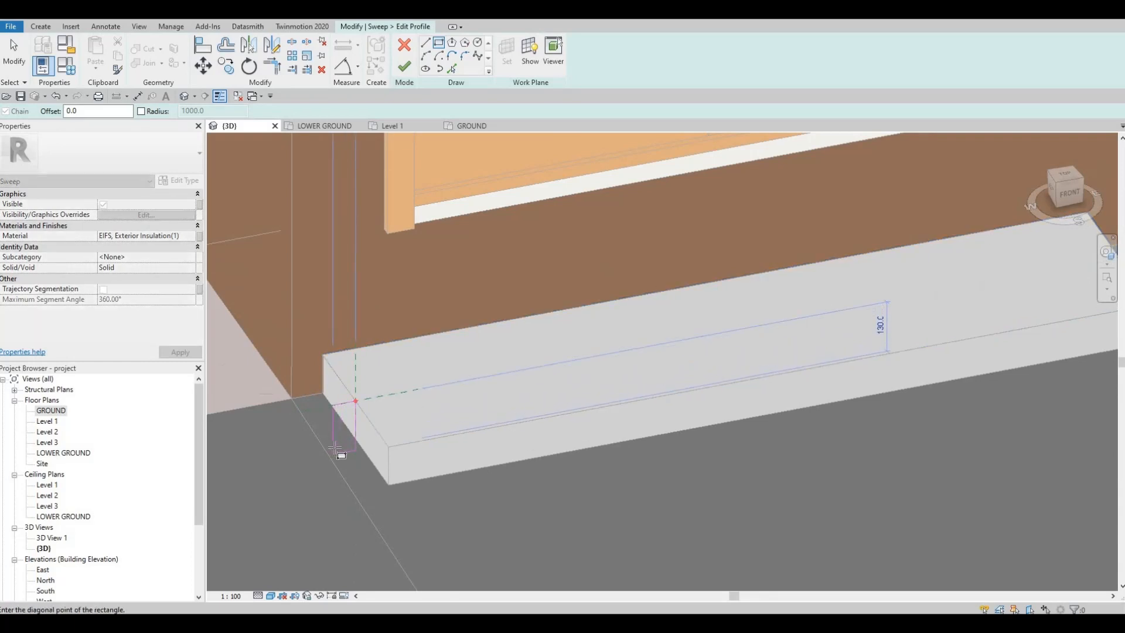
left_click(335, 445)
middle_click_drag(365, 430, 346, 457, "shift")
scroll(346, 456, "up", 4)
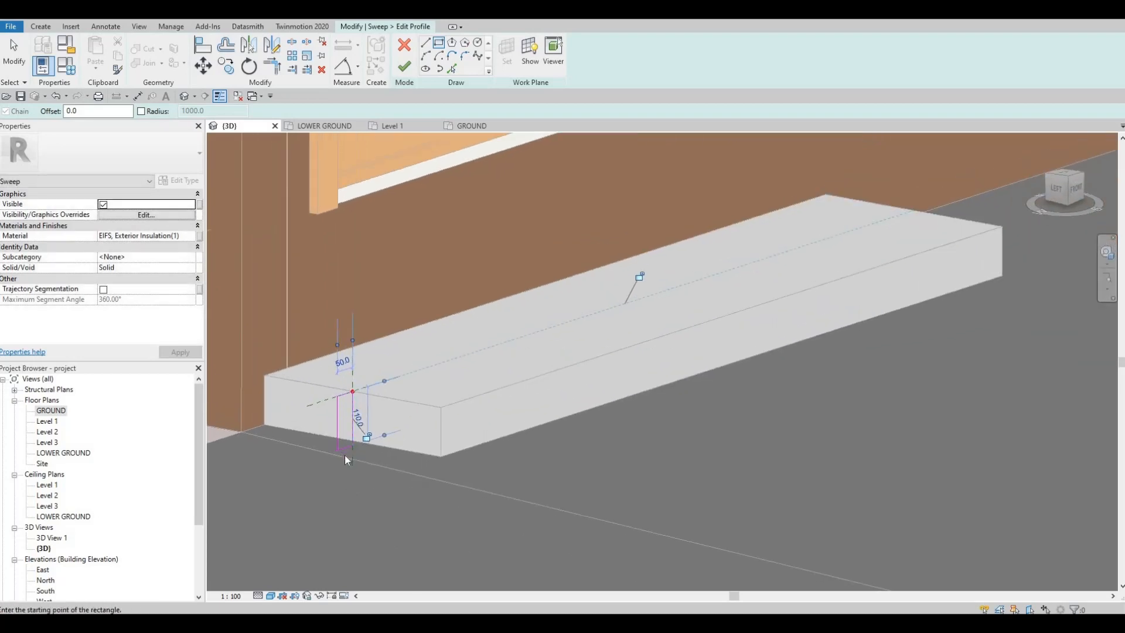
key("Escape")
key("Escape")
- Set the height of the rectangular sweep profile to 100 mm
left_click(345, 450)
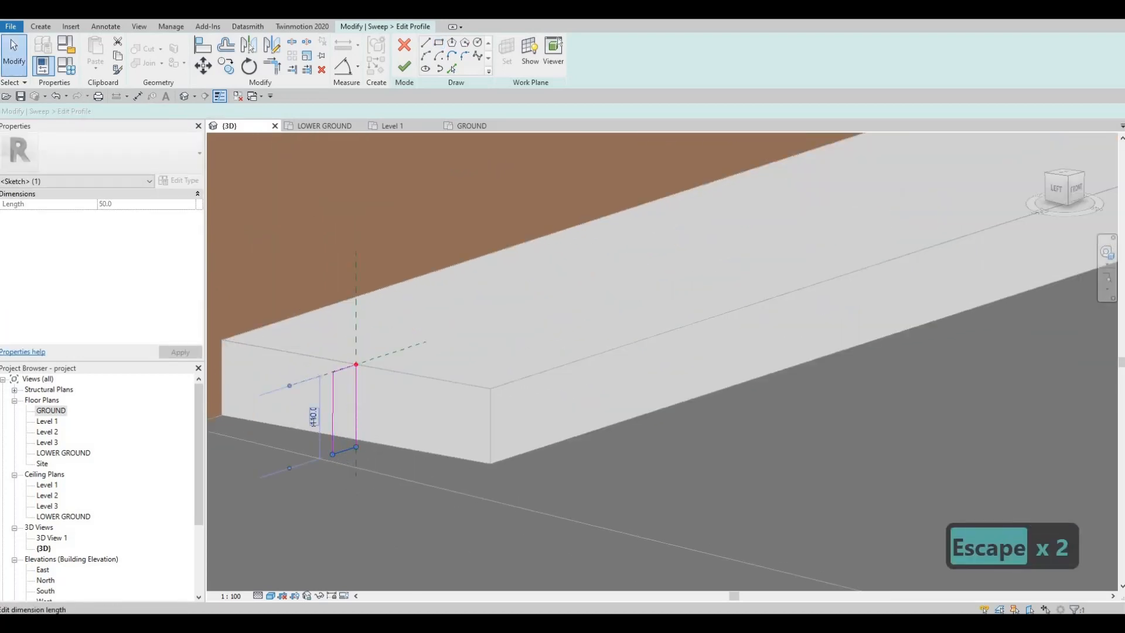
left_click(309, 417)
type("100")
key("Return")
key("Escape")
key("Escape")
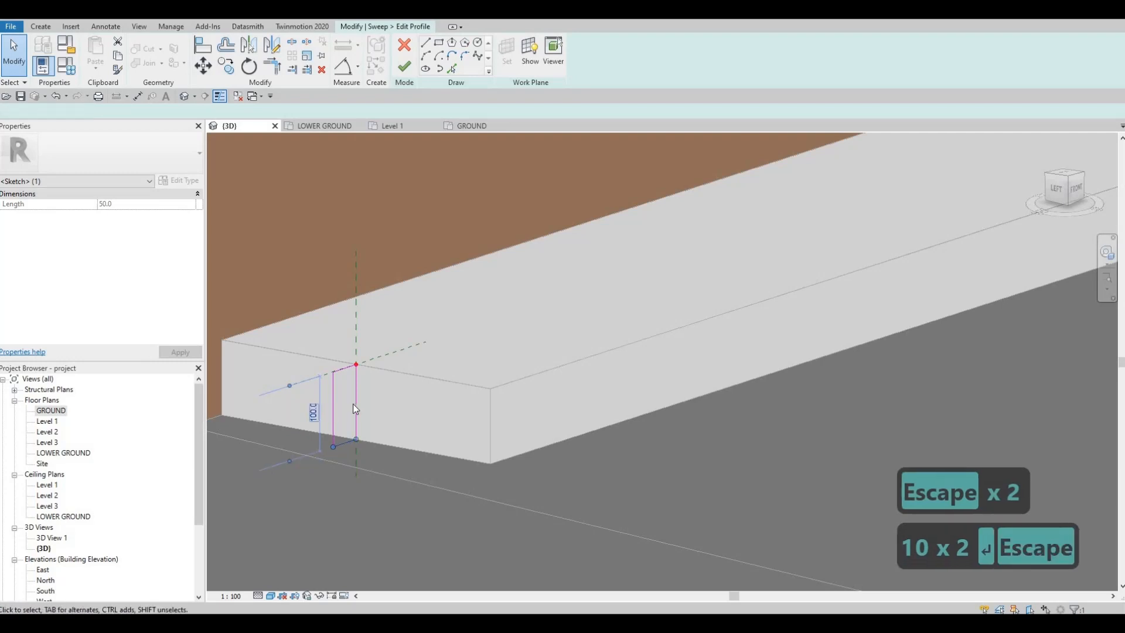
- Widen the sweep profile by moving its outer vertical line to the edge of the exterior wall
mouse_move(252, 440)
middle_mouse_down("shift")
mouse_move(304, 444)
mouse_move(321, 426)
middle_mouse_up("shift")
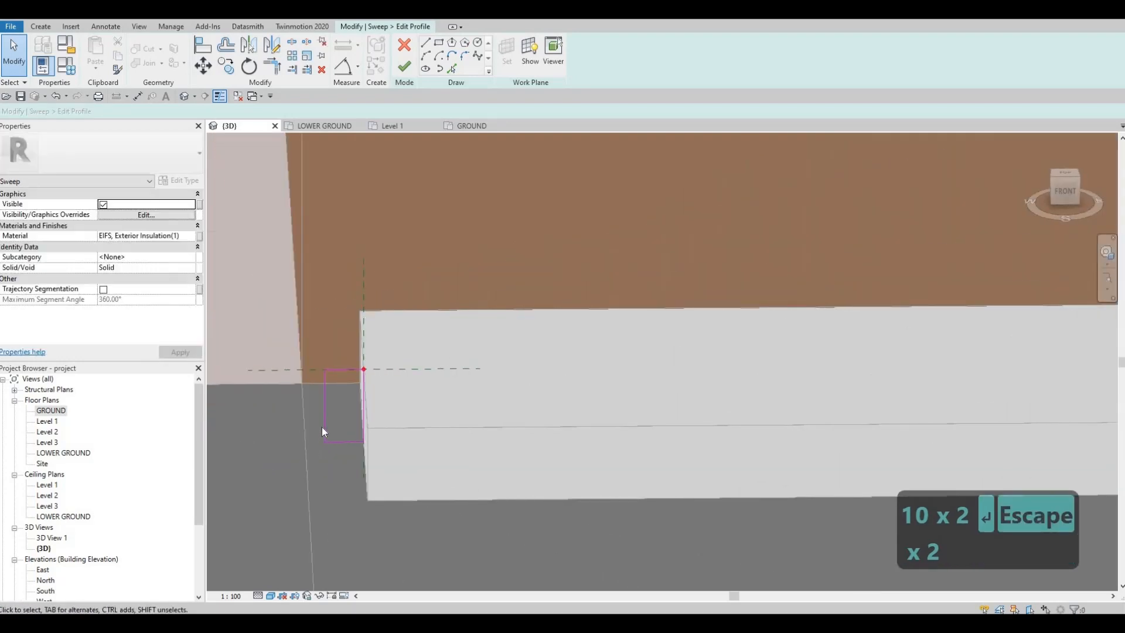
left_click_drag(316, 411, 296, 414)
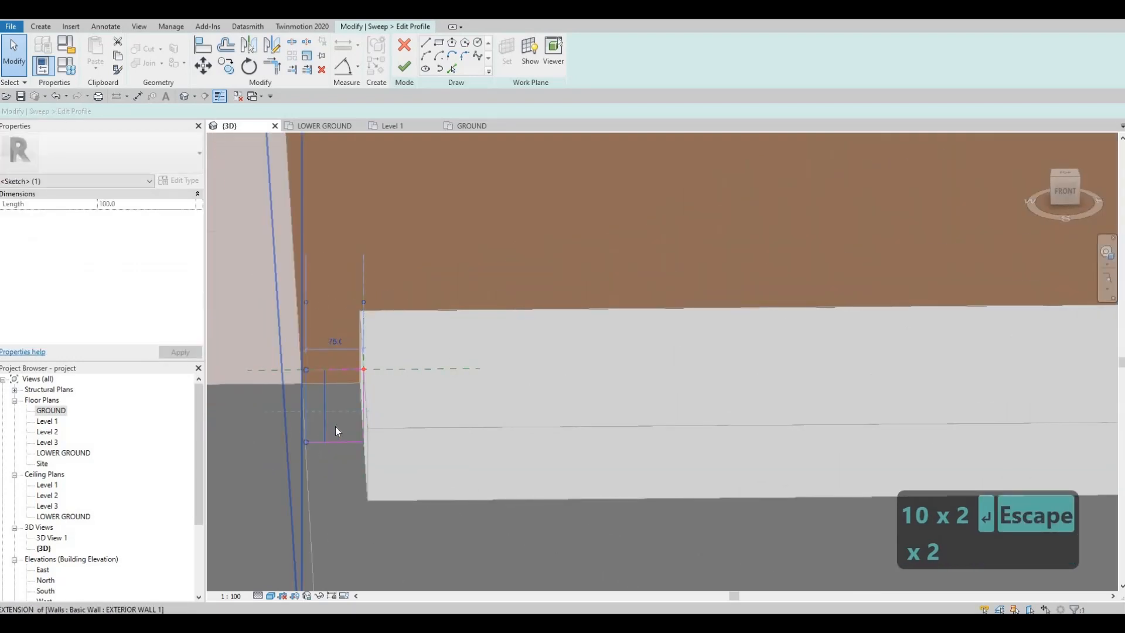
key("Escape")
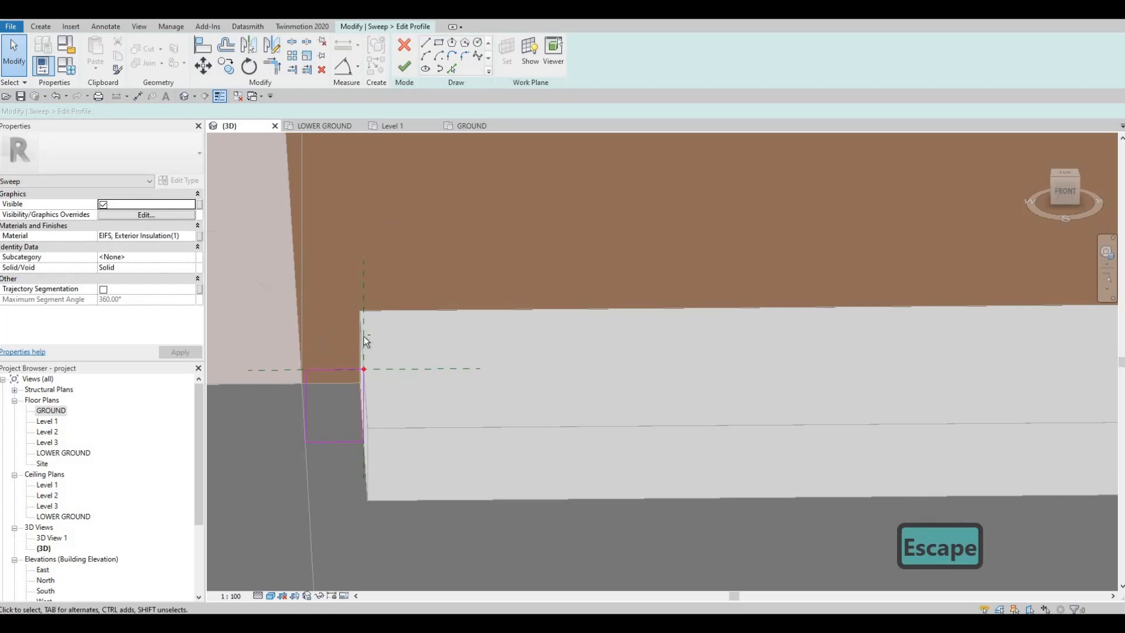
- Sketch a square of about 15 mm inside the sweep profile, against its outer vertical line near the lower corner
middle_click_drag(416, 316, 353, 374, "shift")
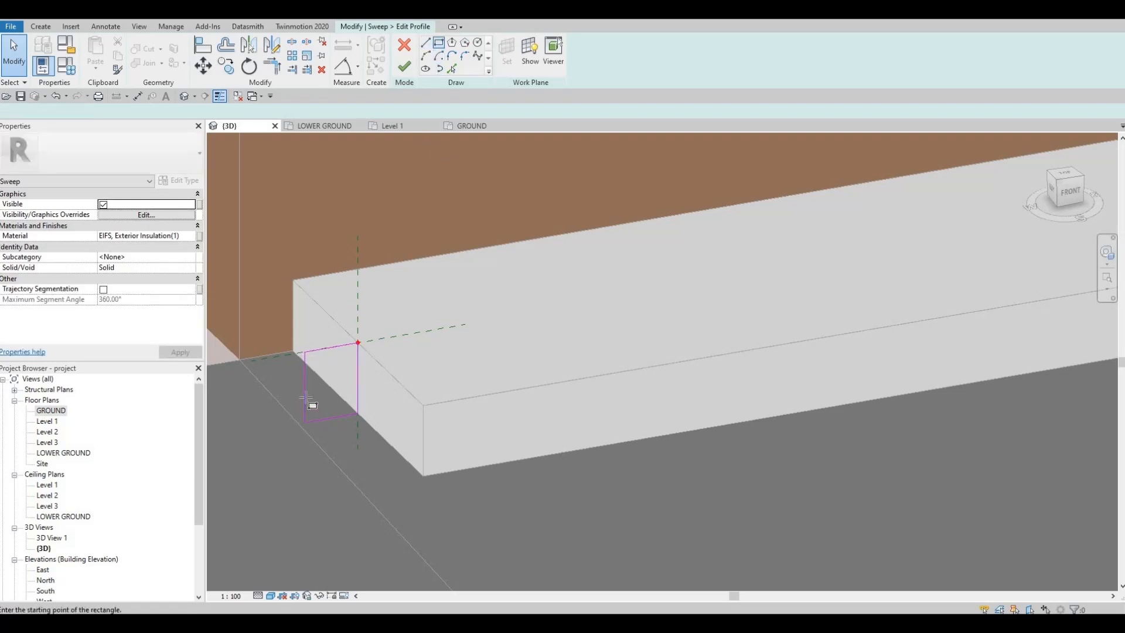
scroll(308, 403, "up", 1)
left_click(319, 410)
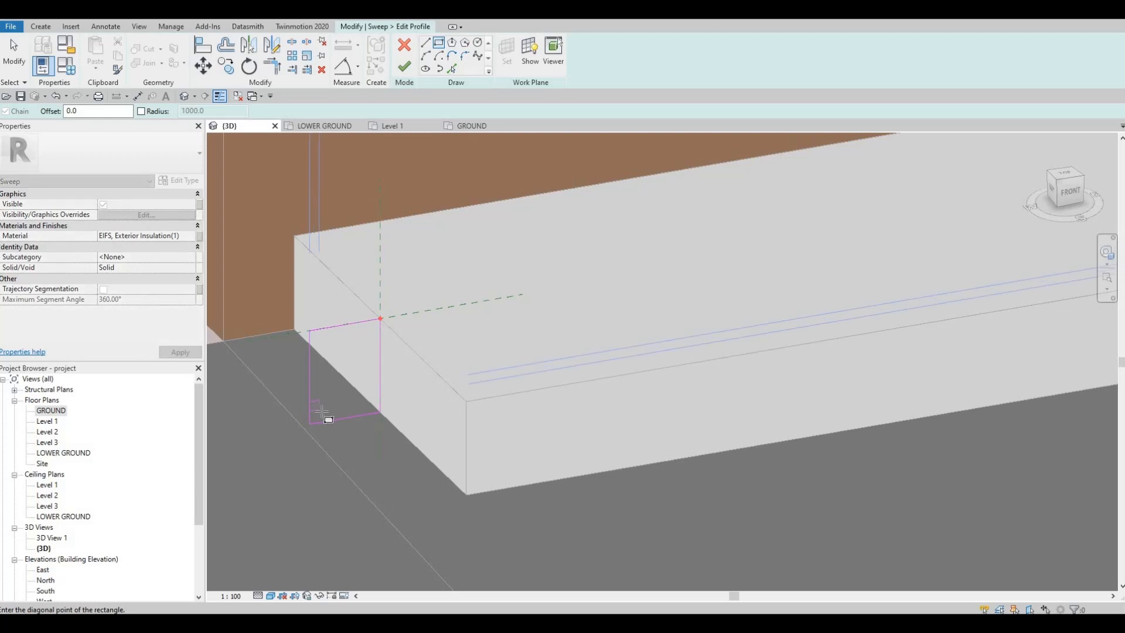
left_click(308, 411)
key("Escape")
key("Escape")
key("Escape")
scroll(306, 413, "up", 3)
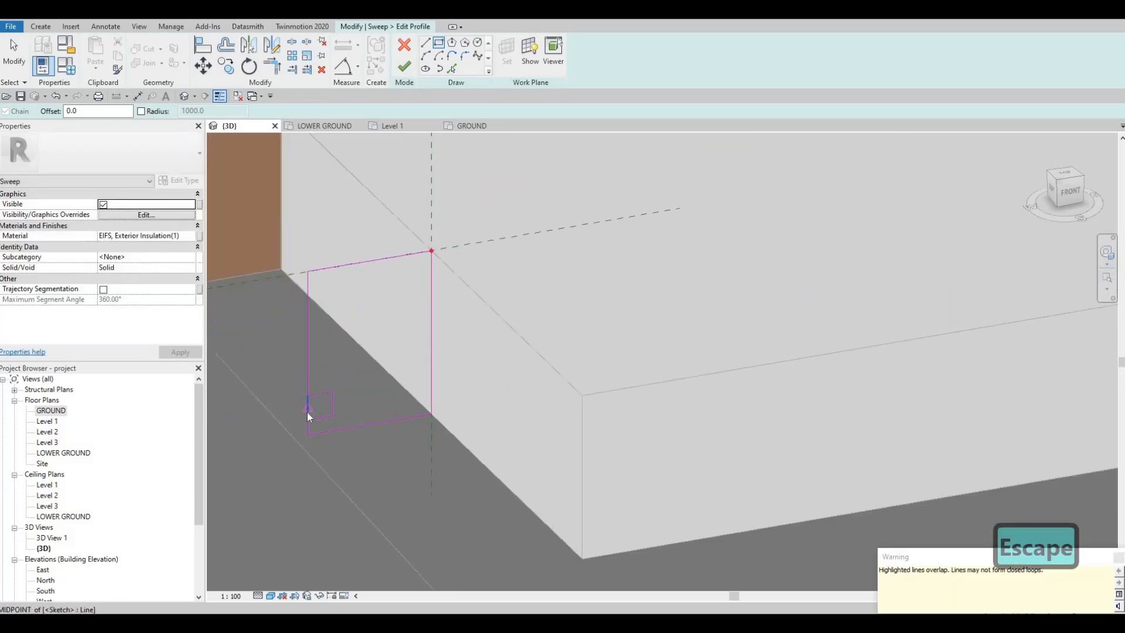
key("Escape")
- Split the profile's outer line at the small square and delete the overlapping segments to leave an open notch
left_click(307, 413)
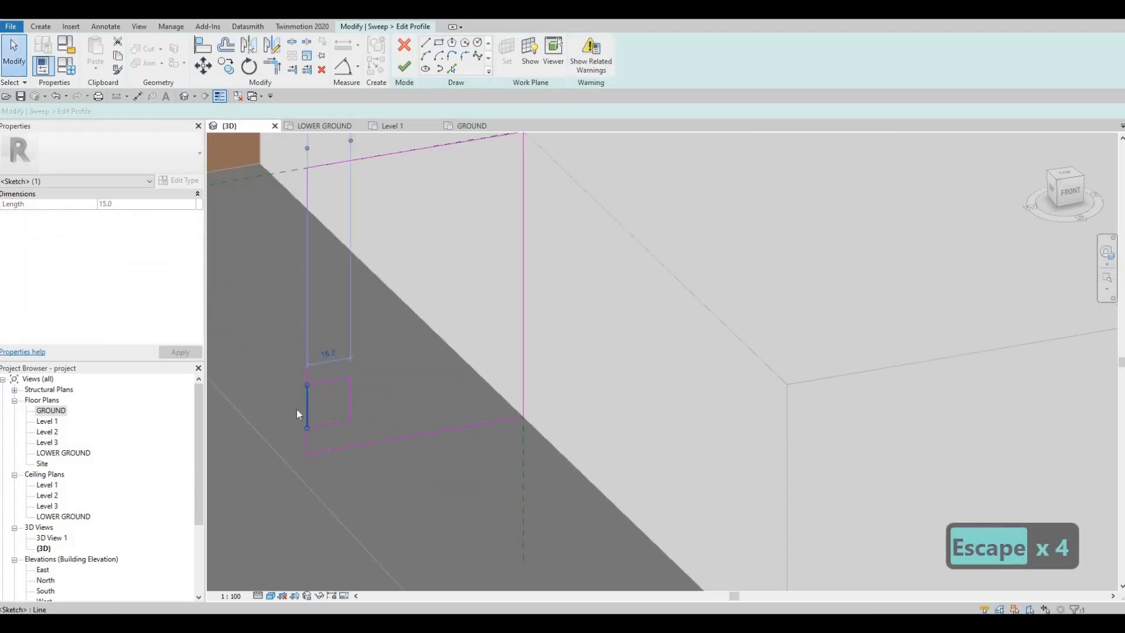
key("Delete")
key("s")
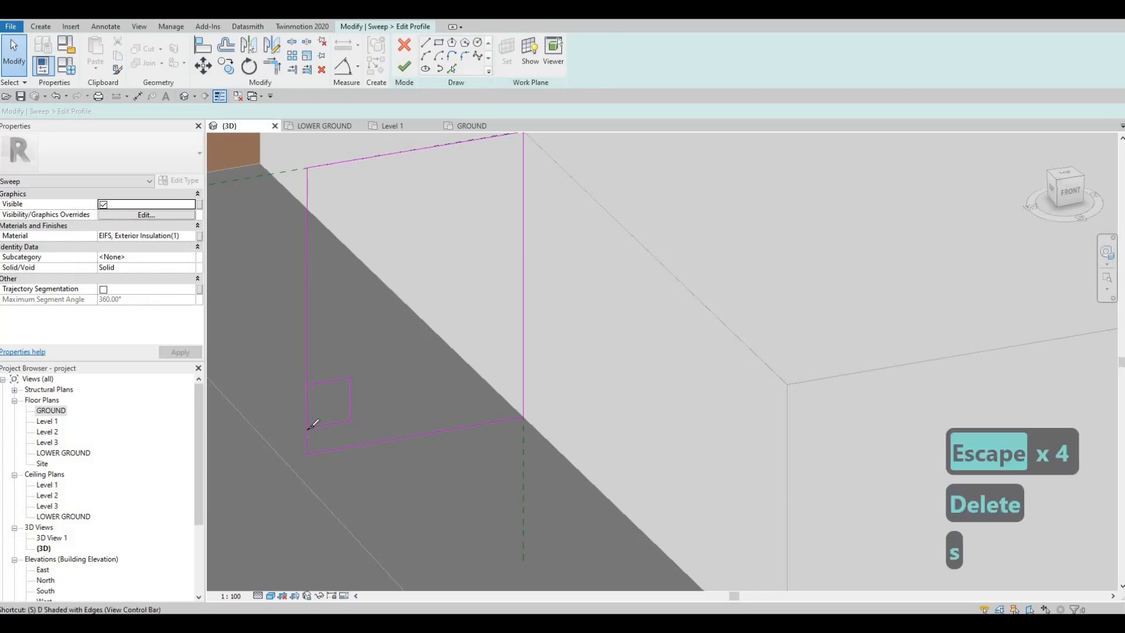
key("l")
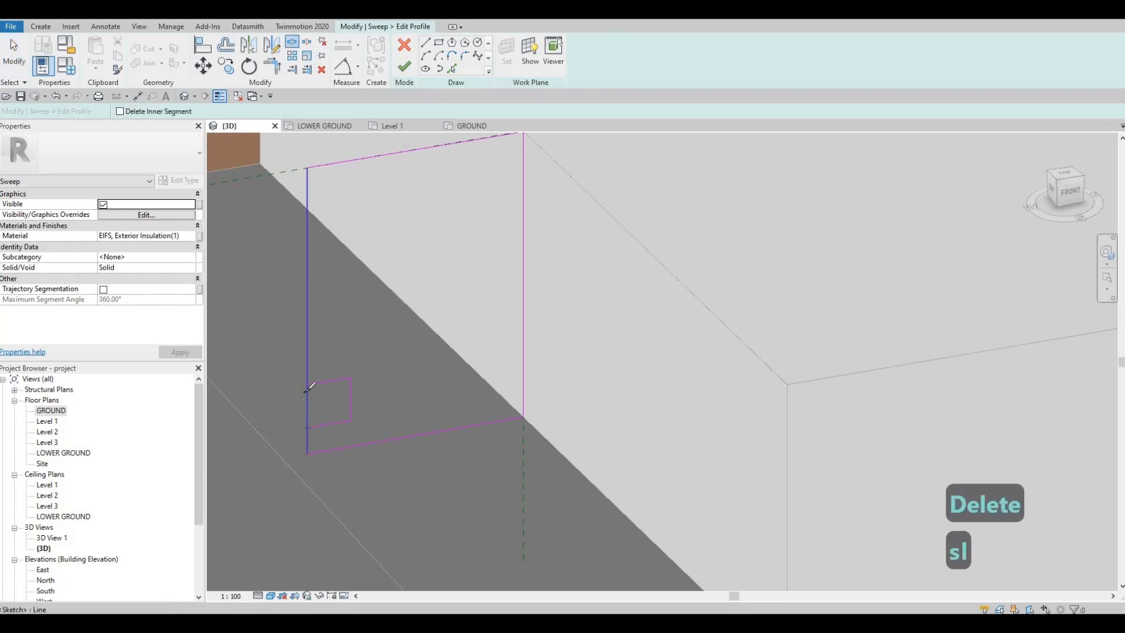
left_click(307, 428)
key("Escape")
key("Escape")
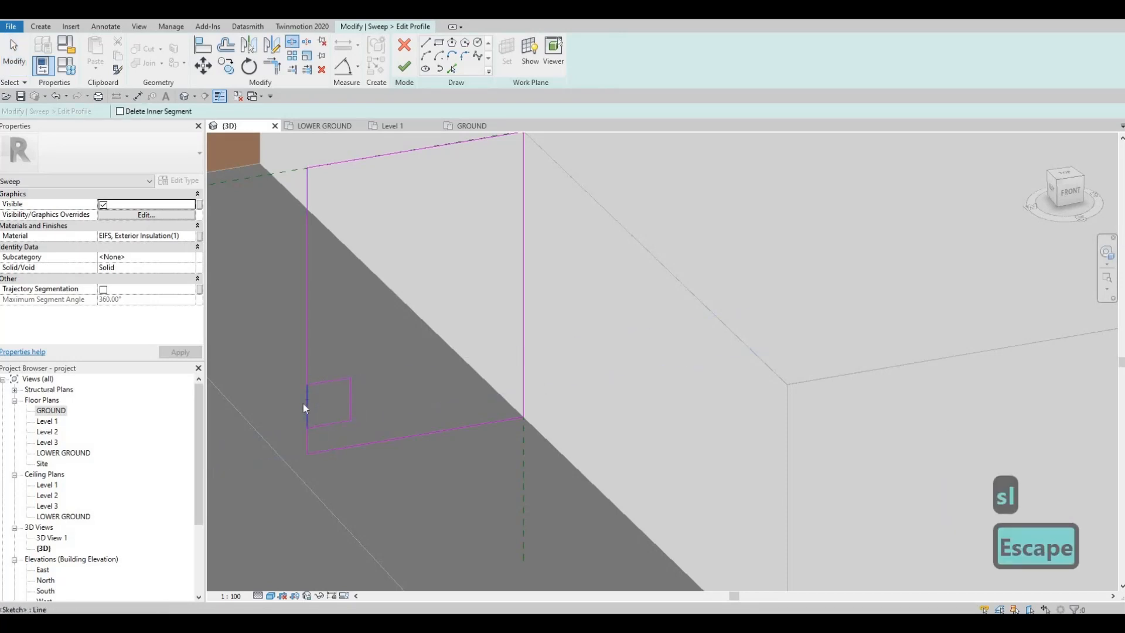
left_click(306, 405)
key("Delete")
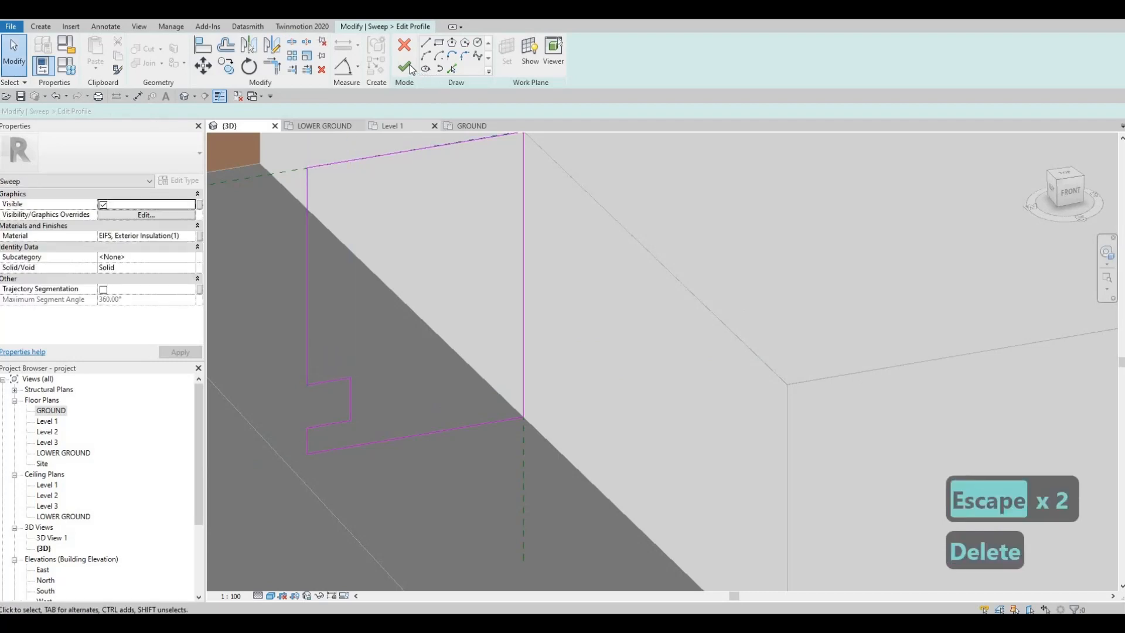
- Finish the notched profile and complete the sweep around the door step
left_click(404, 66)
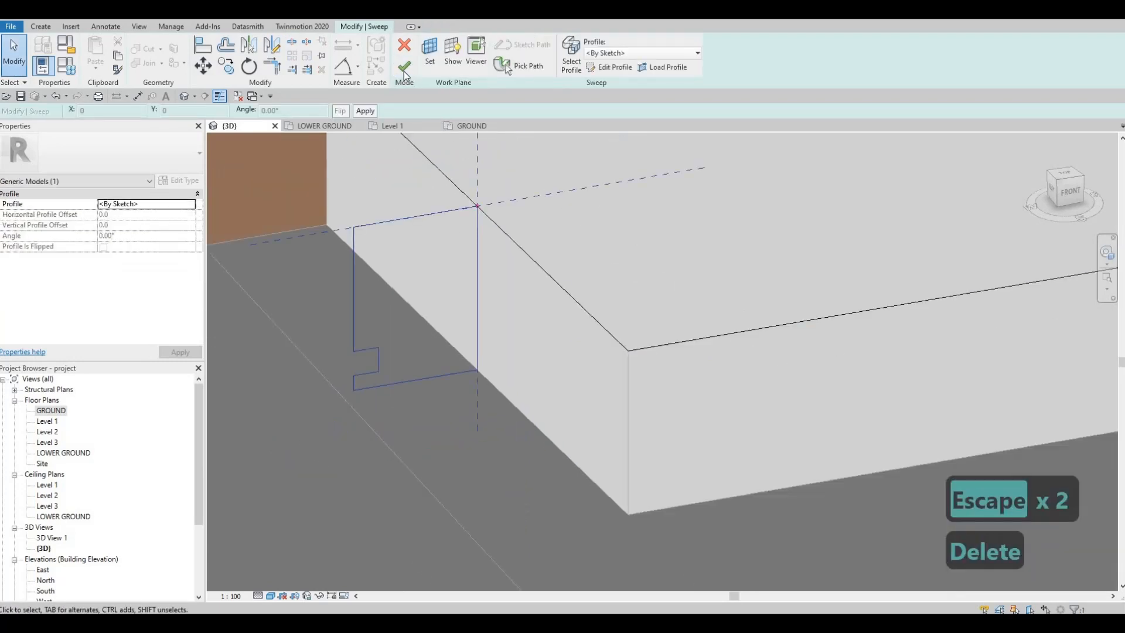
scroll(431, 262, "down", 4)
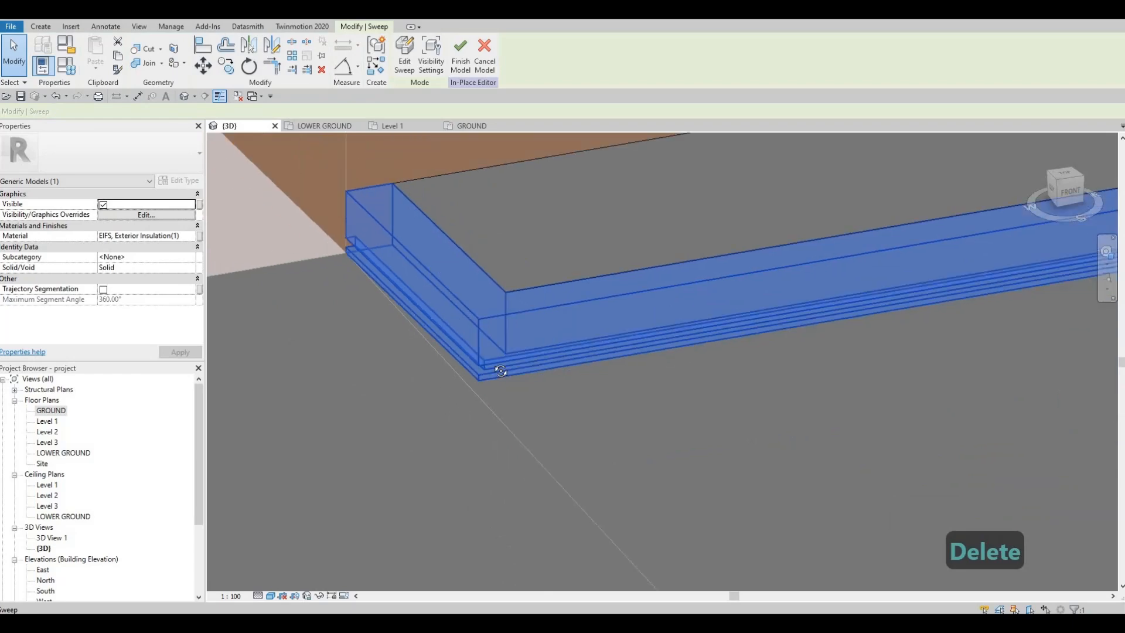
key("Escape")
middle_click_drag(540, 279, 501, 245, "shift")
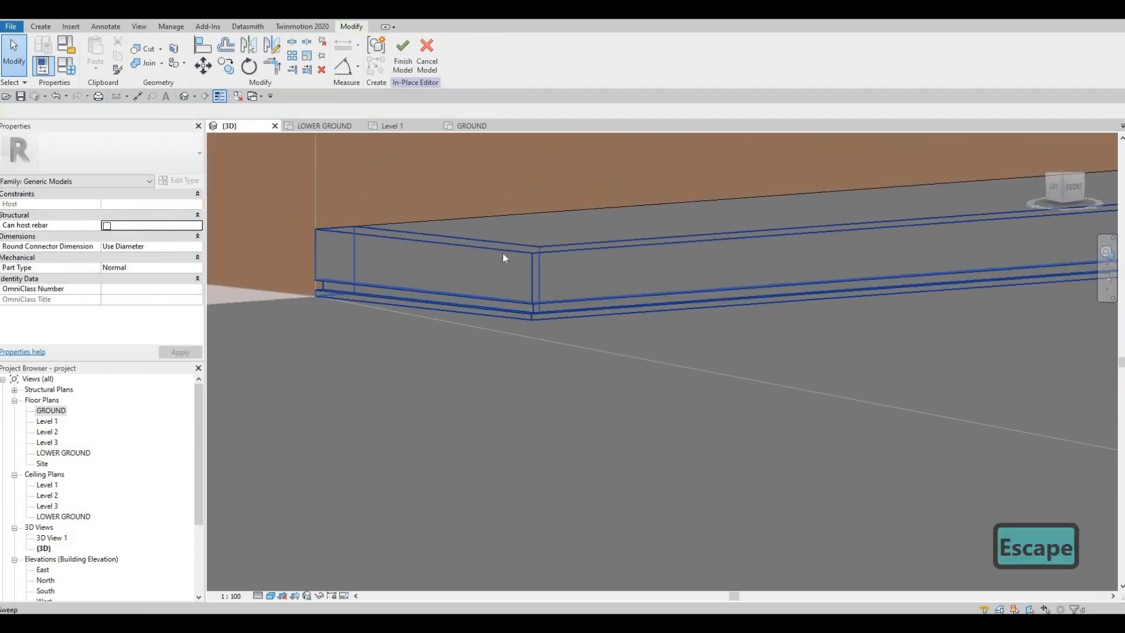
key("Escape")
- Duplicate the EIFS, Exterior Insulation(1) material of the sweep border and assign the copy to the border
left_click(504, 253)
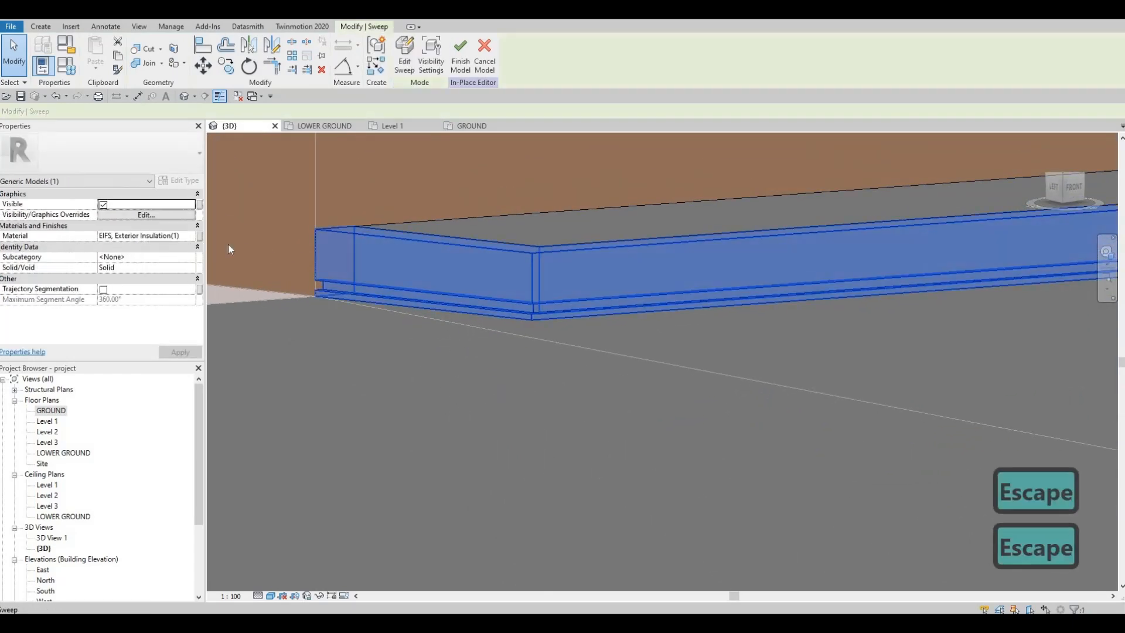
left_click(193, 236)
left_click(199, 235)
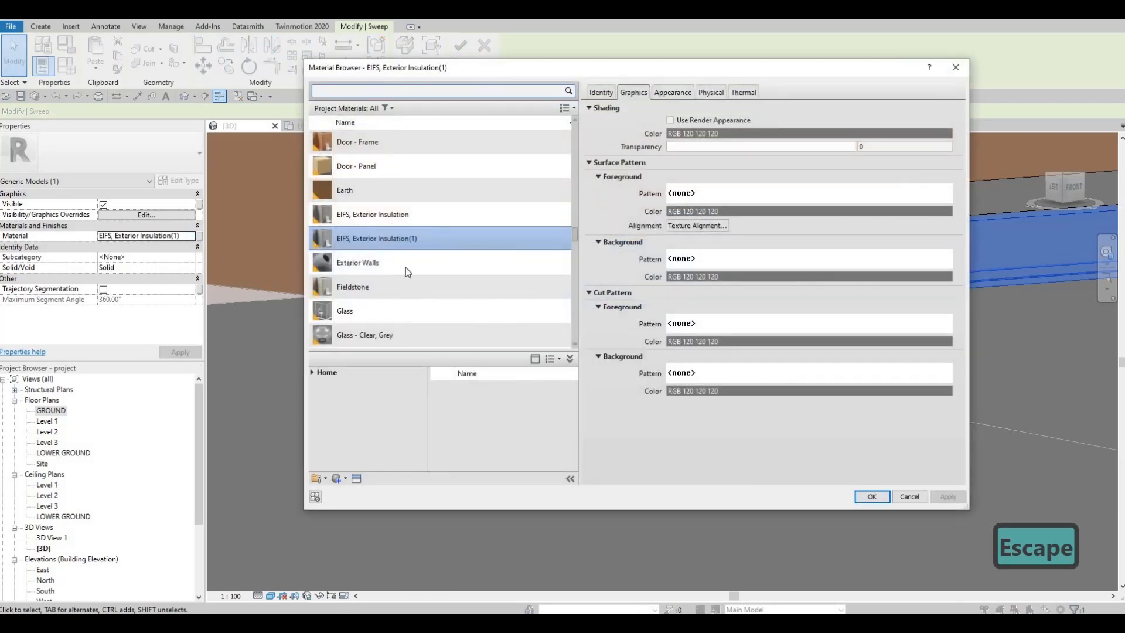
left_click(311, 372)
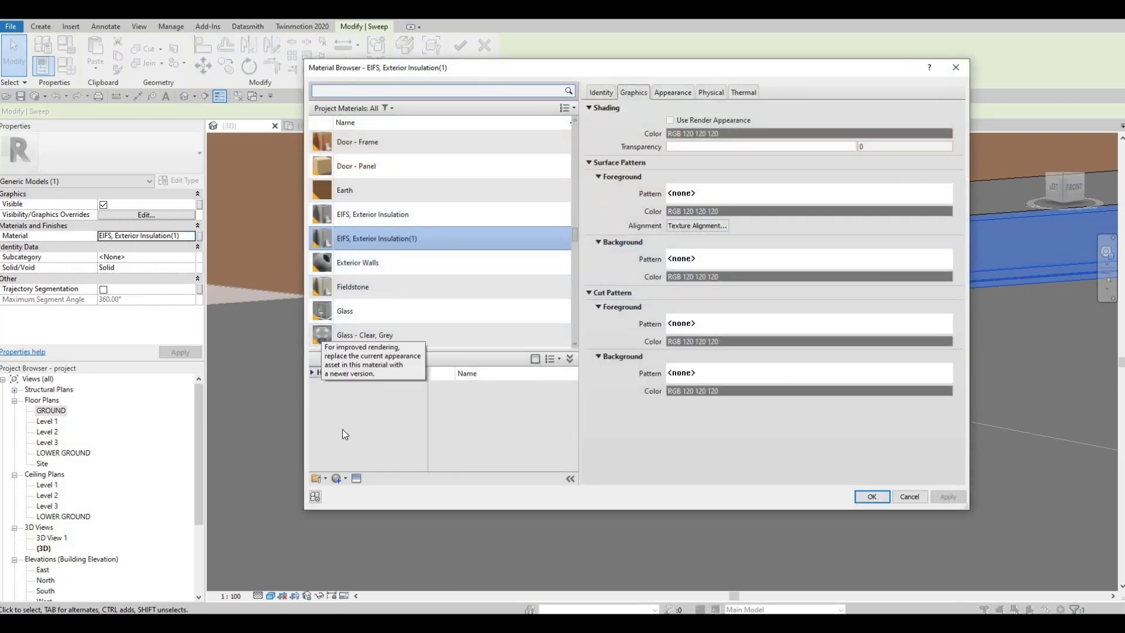
left_click(346, 478)
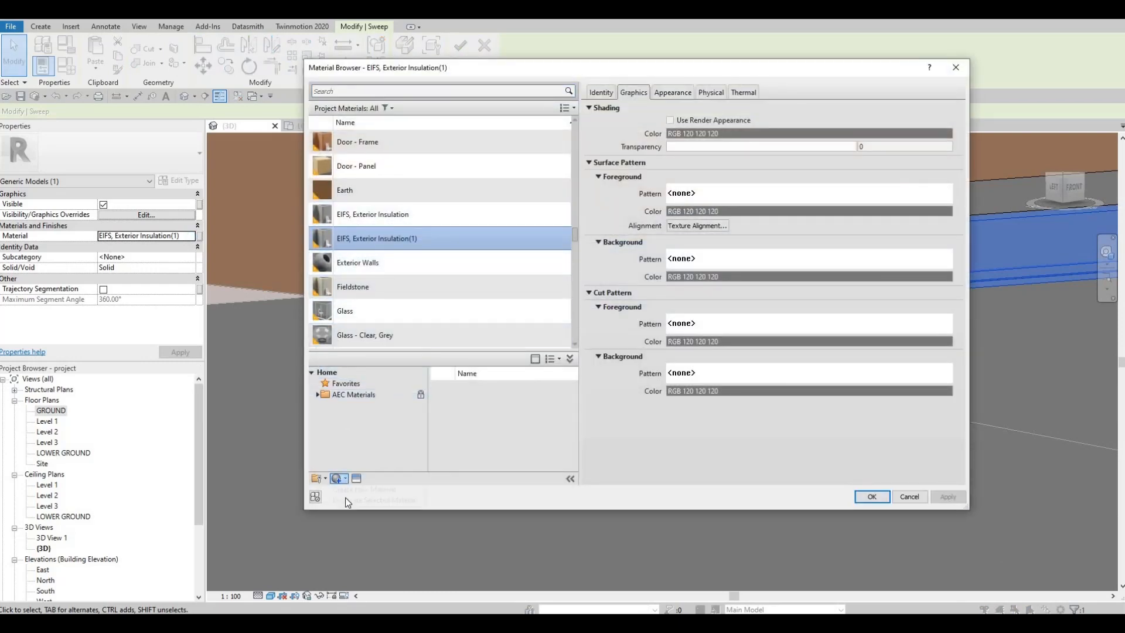
left_click(363, 499)
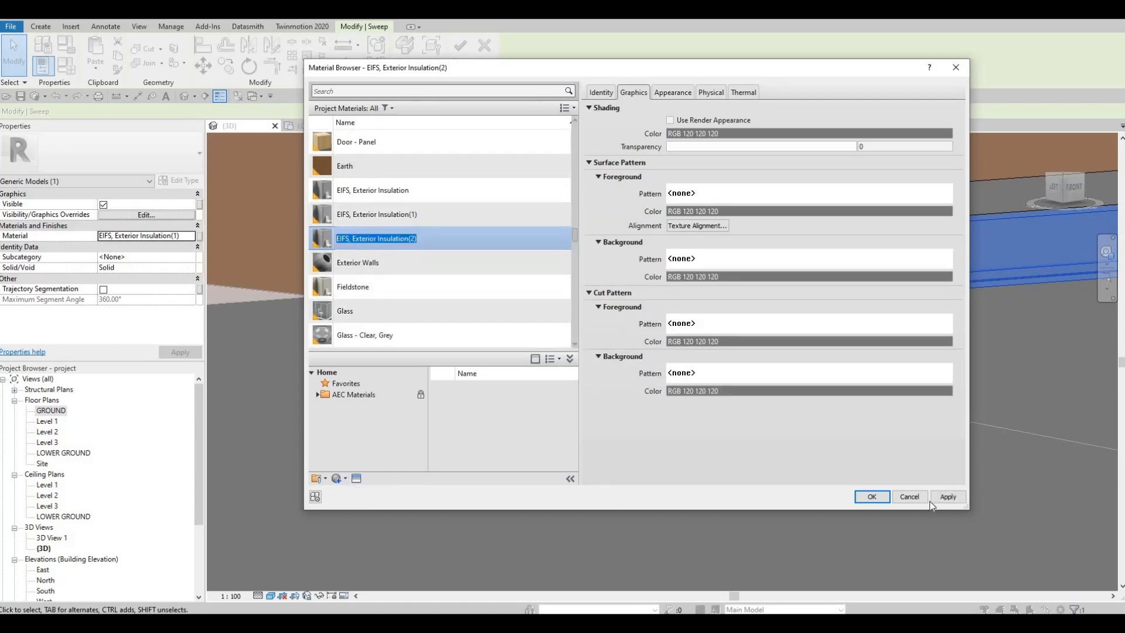
left_click(871, 497)
scroll(527, 287, "up", 5)
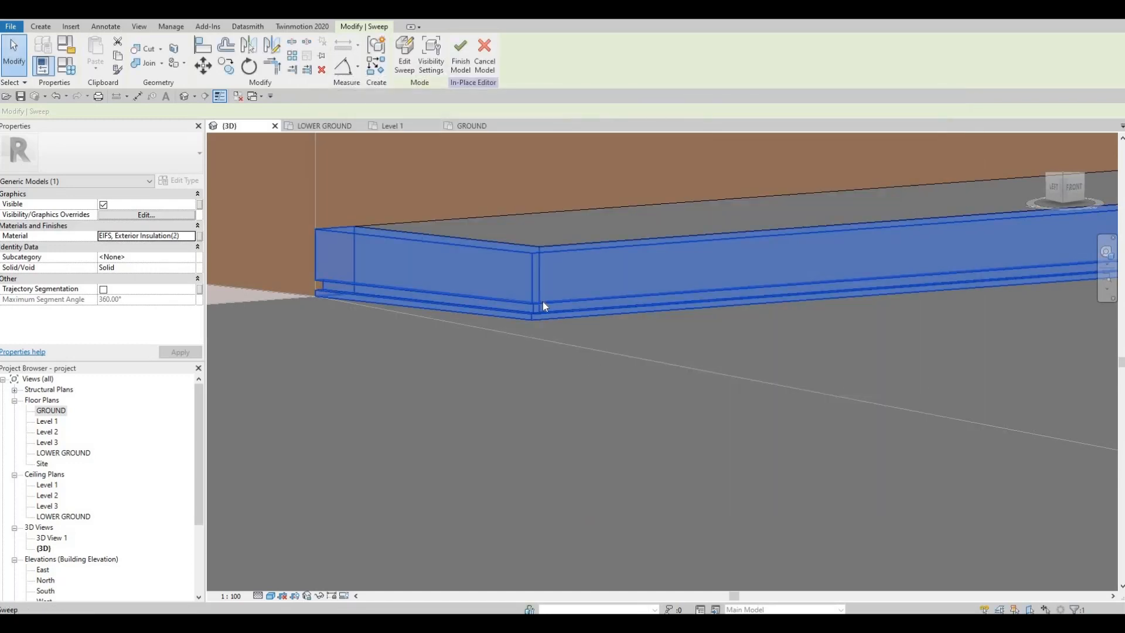
key("Escape")
- Assign the Concrete, Board Formed material from the AEC Materials concrete library to the step's main extrusion
left_click(452, 278)
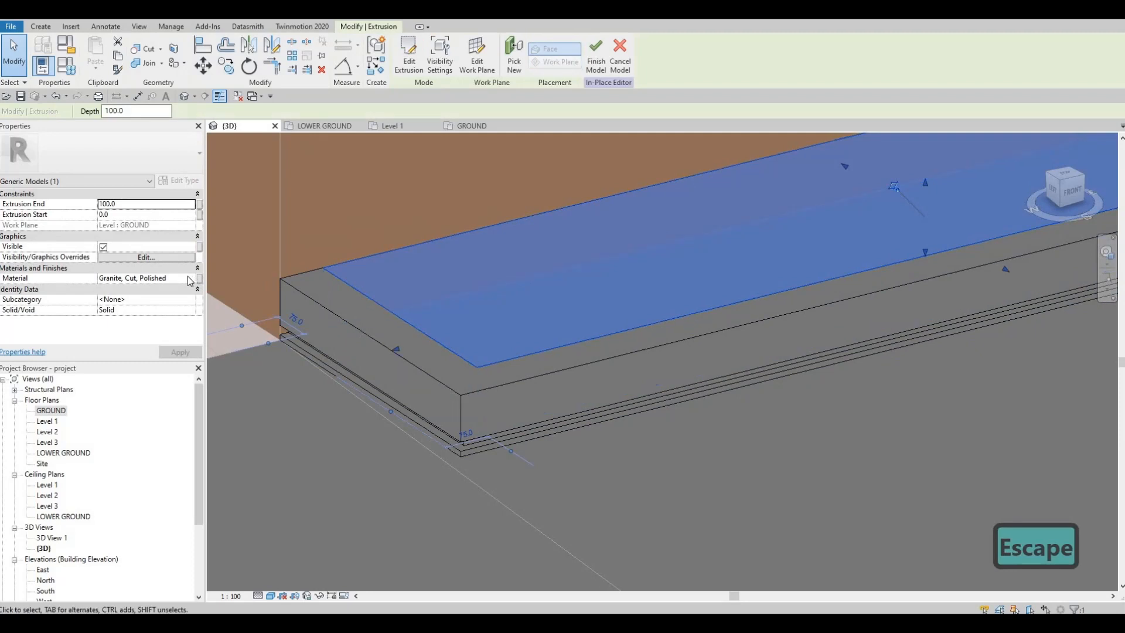
left_click(187, 276)
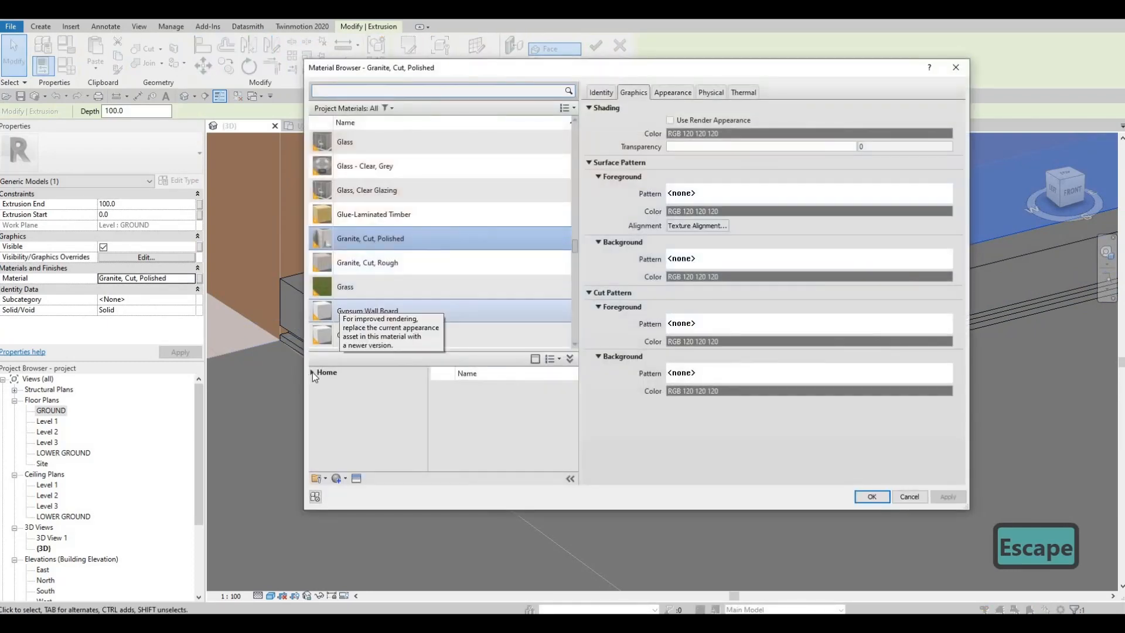
left_click(316, 394)
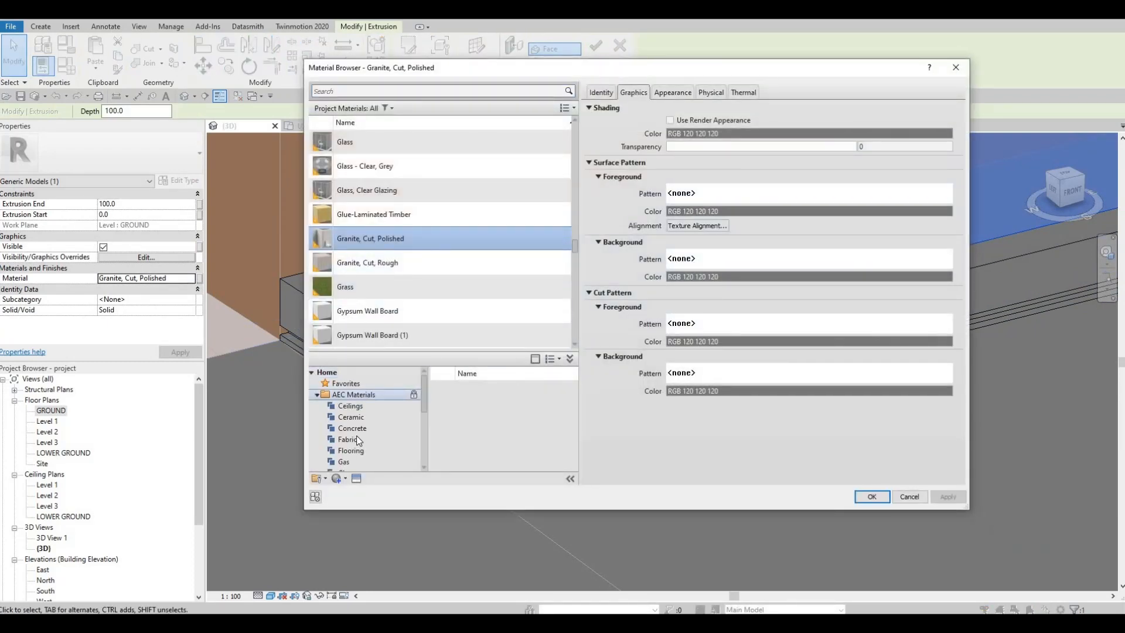
left_click(357, 429)
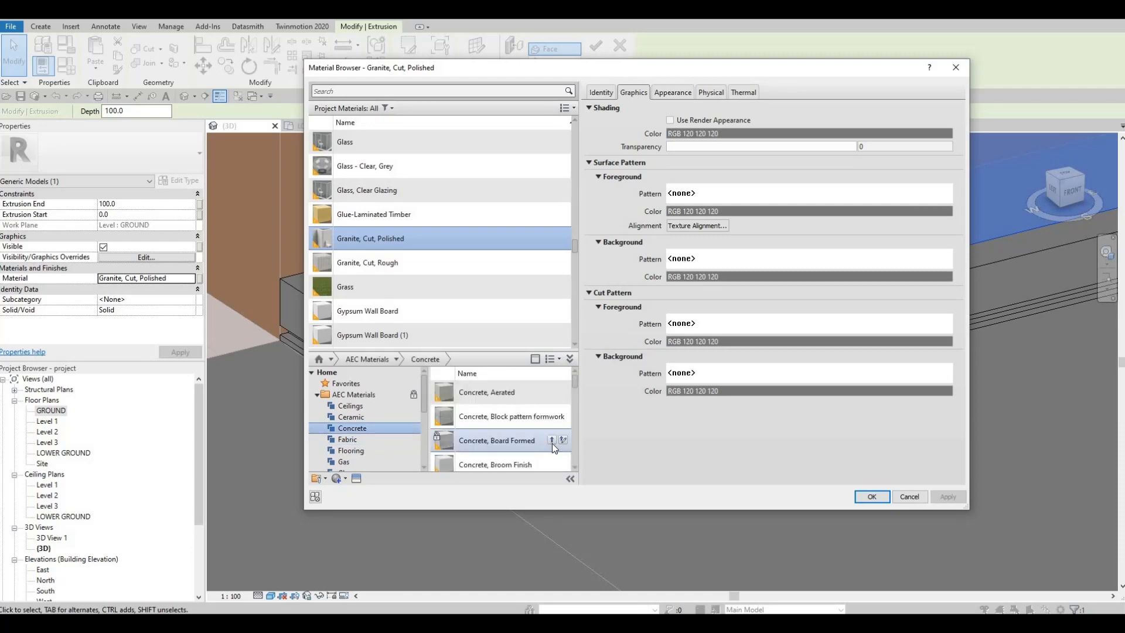
left_click(871, 496)
key("Escape")
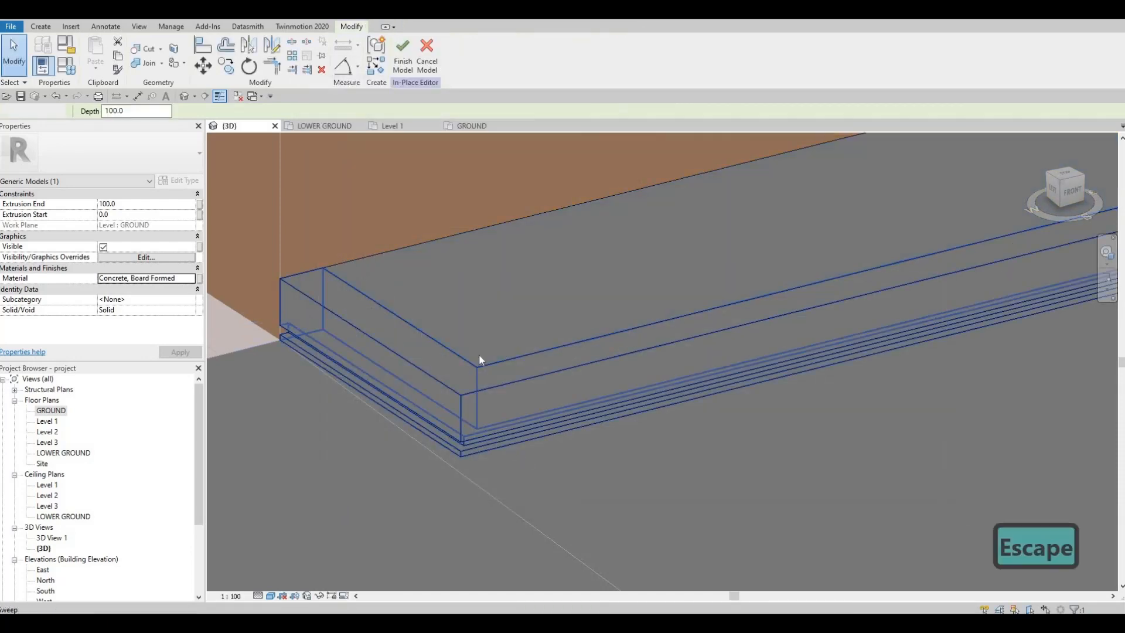
middle_click_drag(479, 355, 509, 375, "shift")
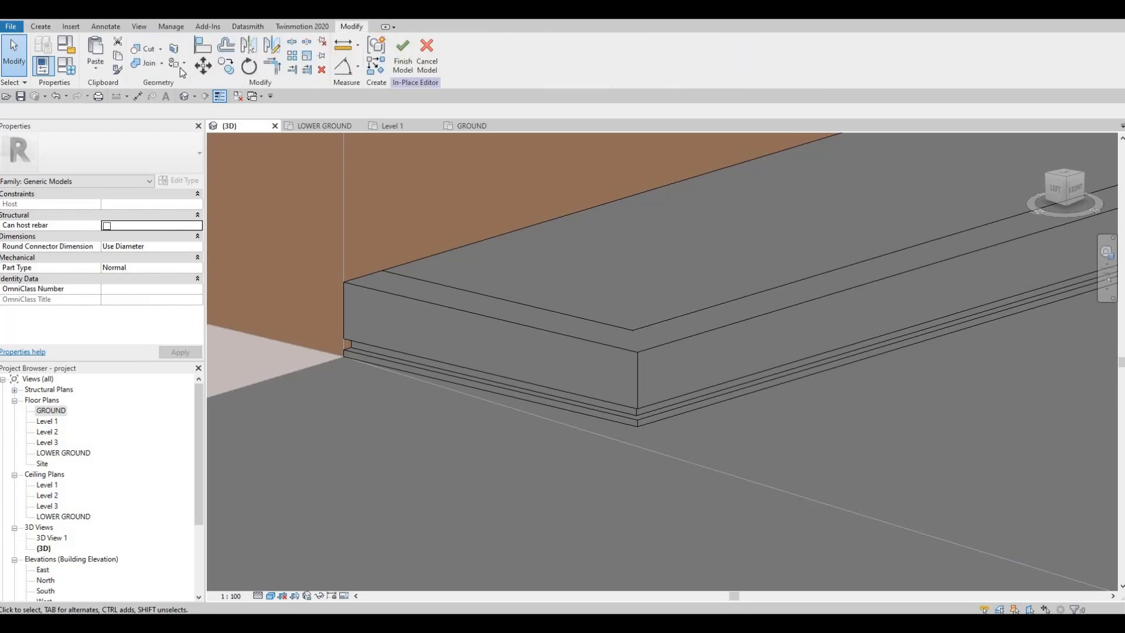
left_click(184, 63)
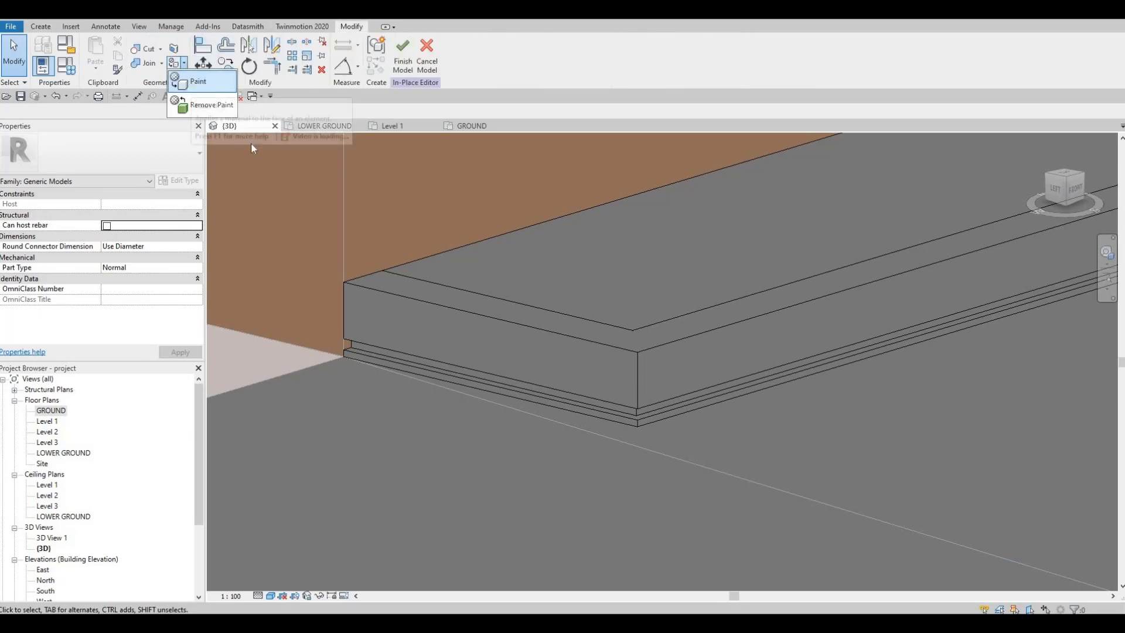
left_click(198, 82)
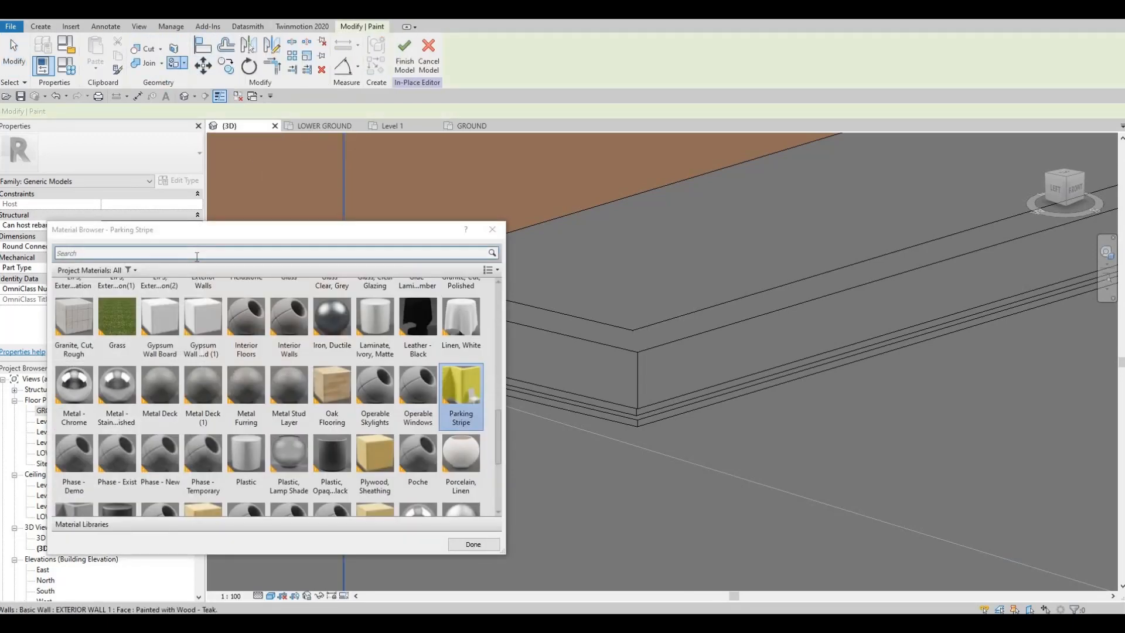
left_click(197, 253)
type("neo")
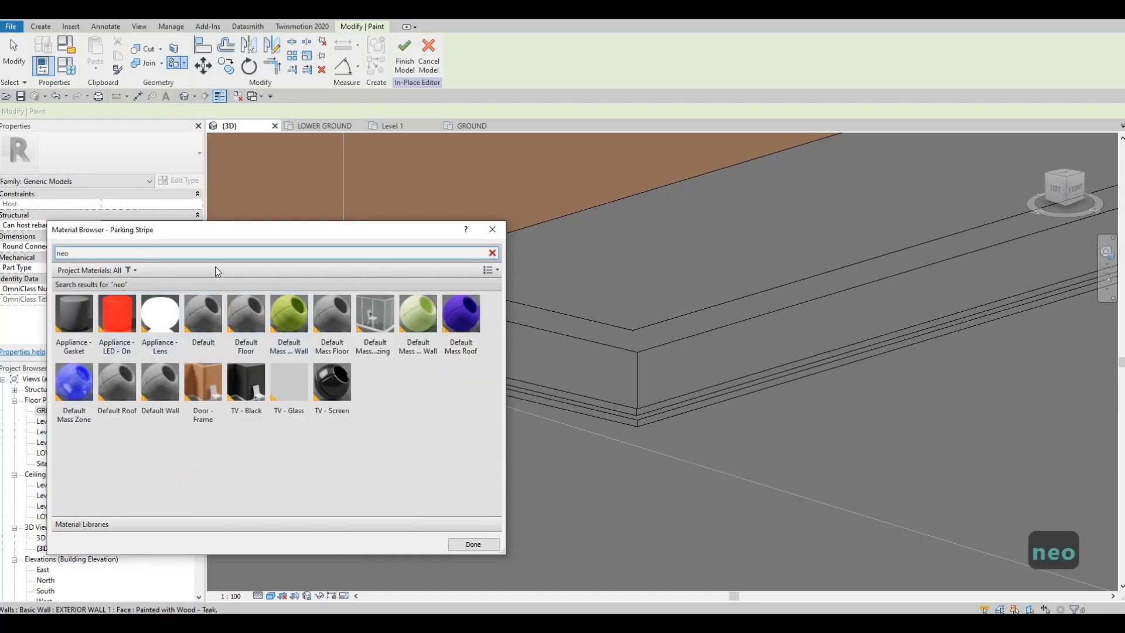
key("BackSpace")
key("BackSpace")
key("BackSpace")
key("BackSpace")
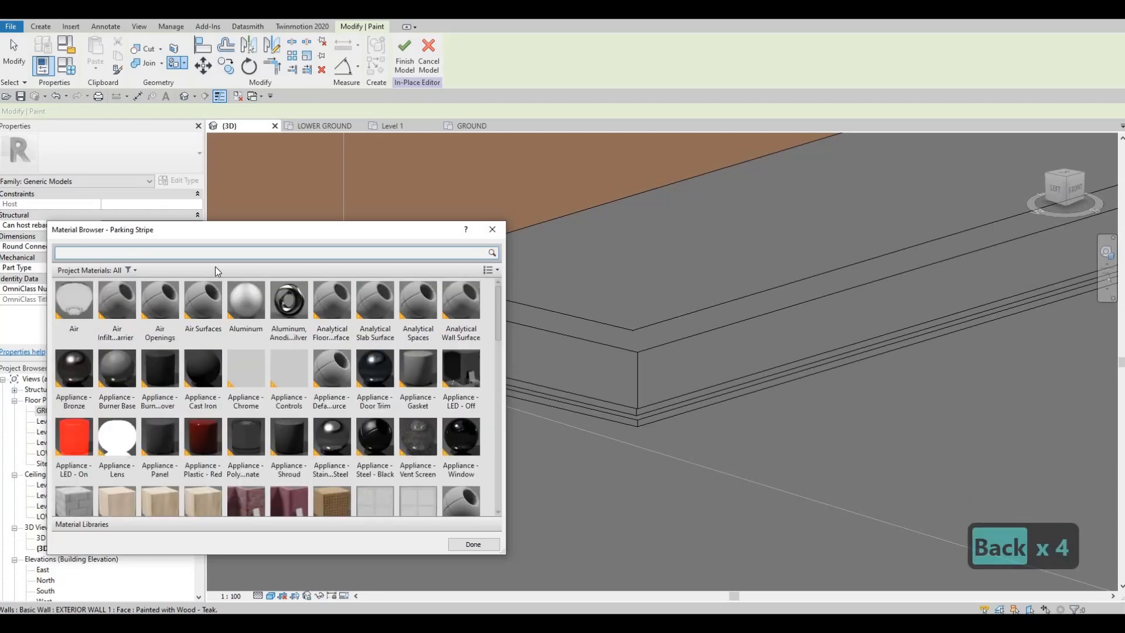
type("lumi")
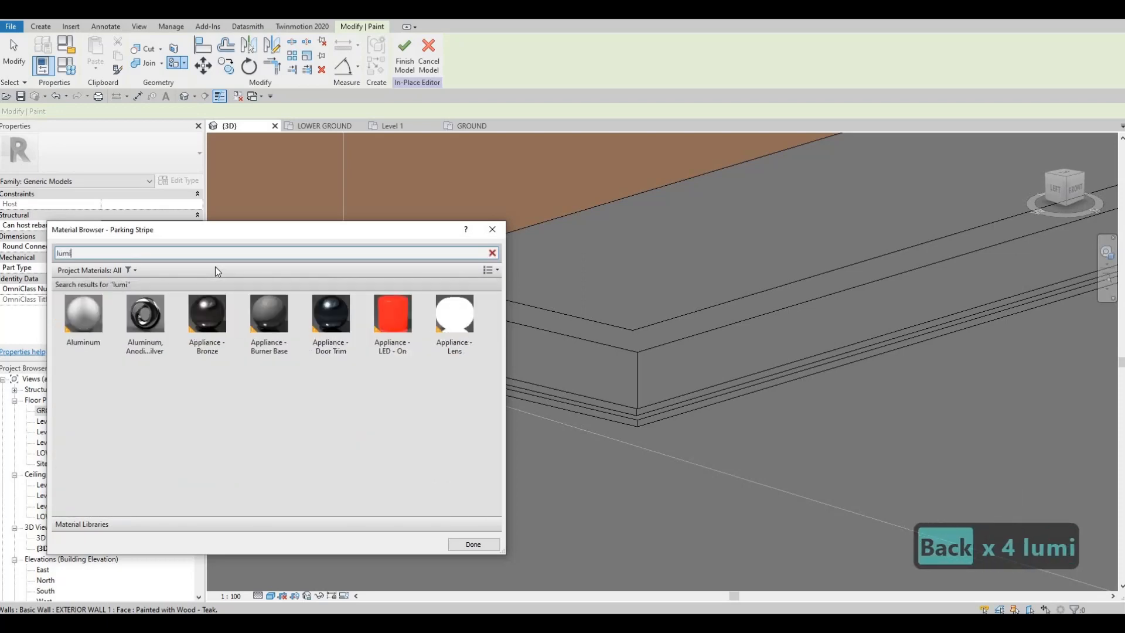
key("Escape")
key("Escape")
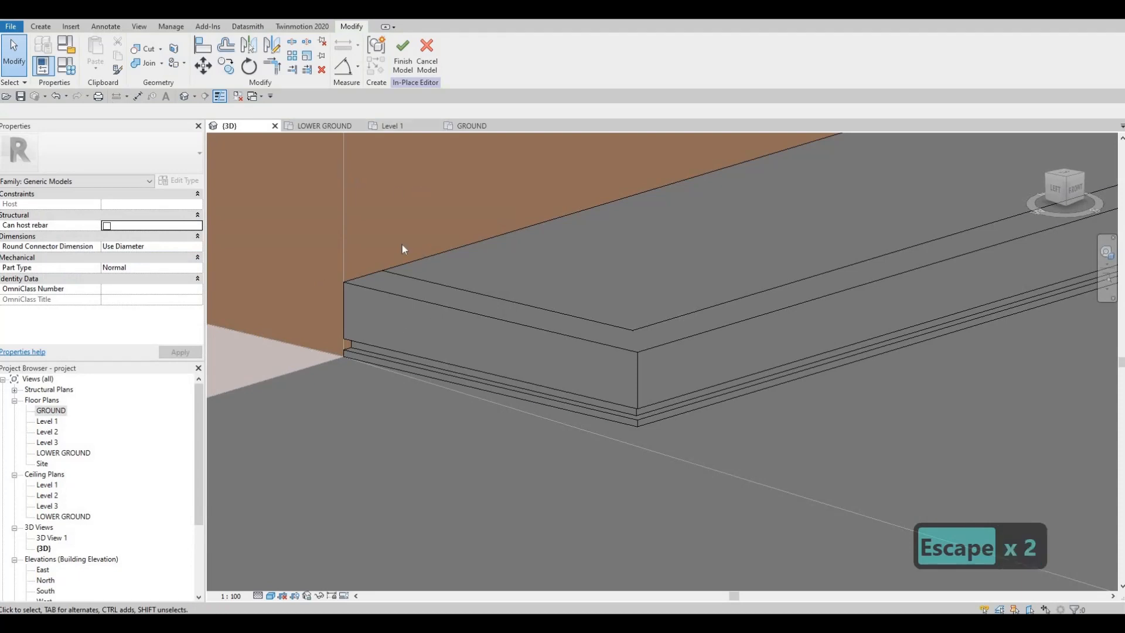
middle_click_drag(366, 159, 332, 142)
key("Escape")
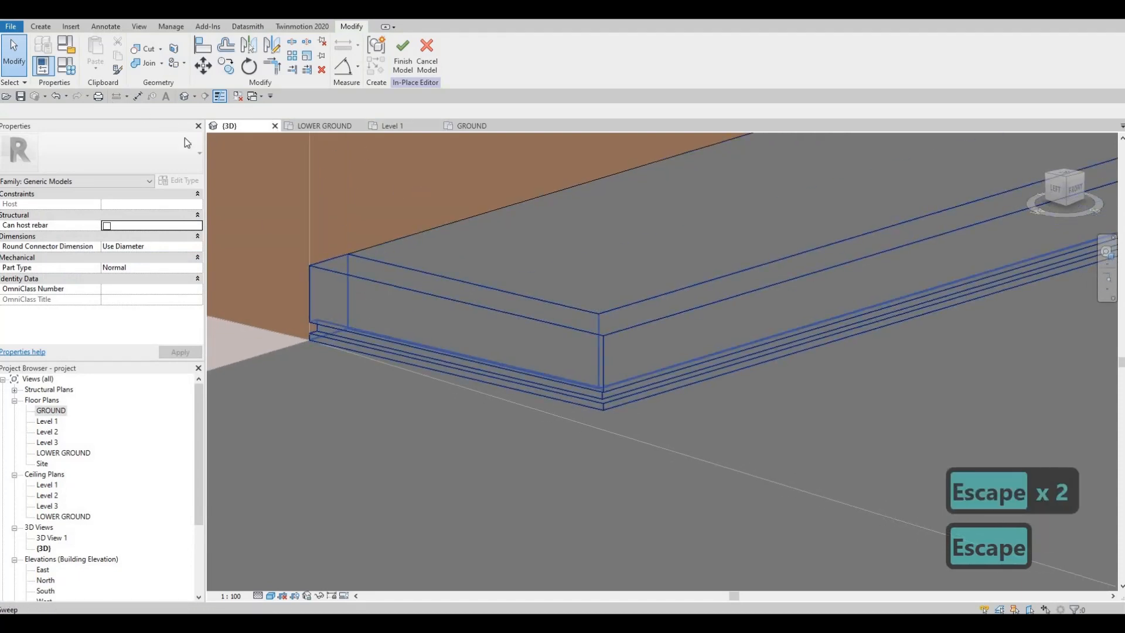
- Open the material selection for the sweep border and search the materials for "lumi"
left_click(367, 305)
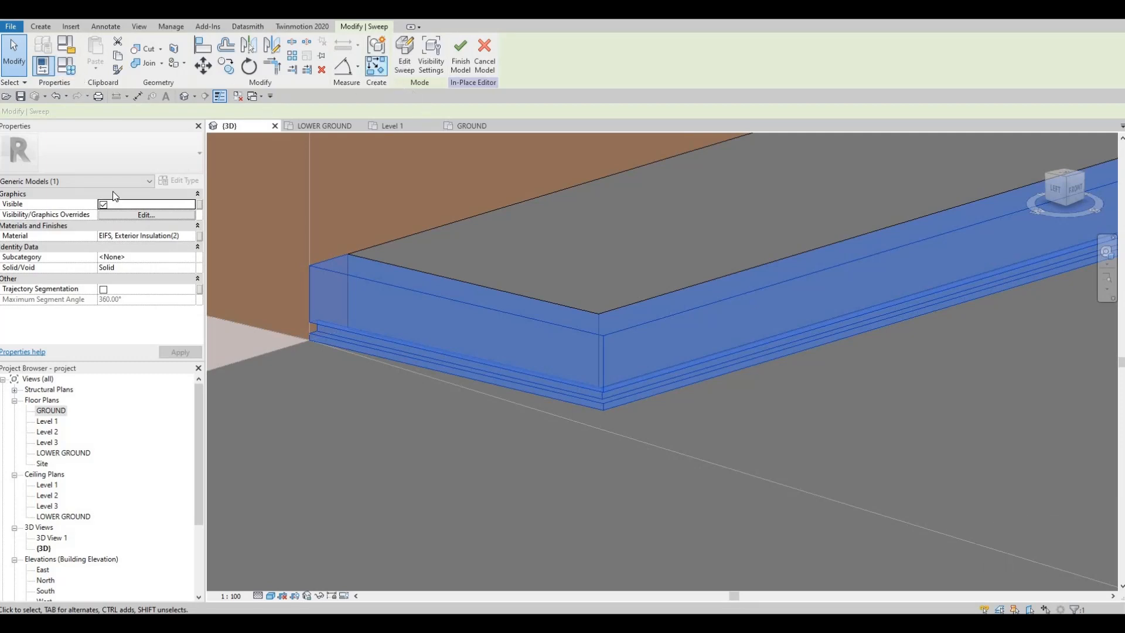
left_click(192, 236)
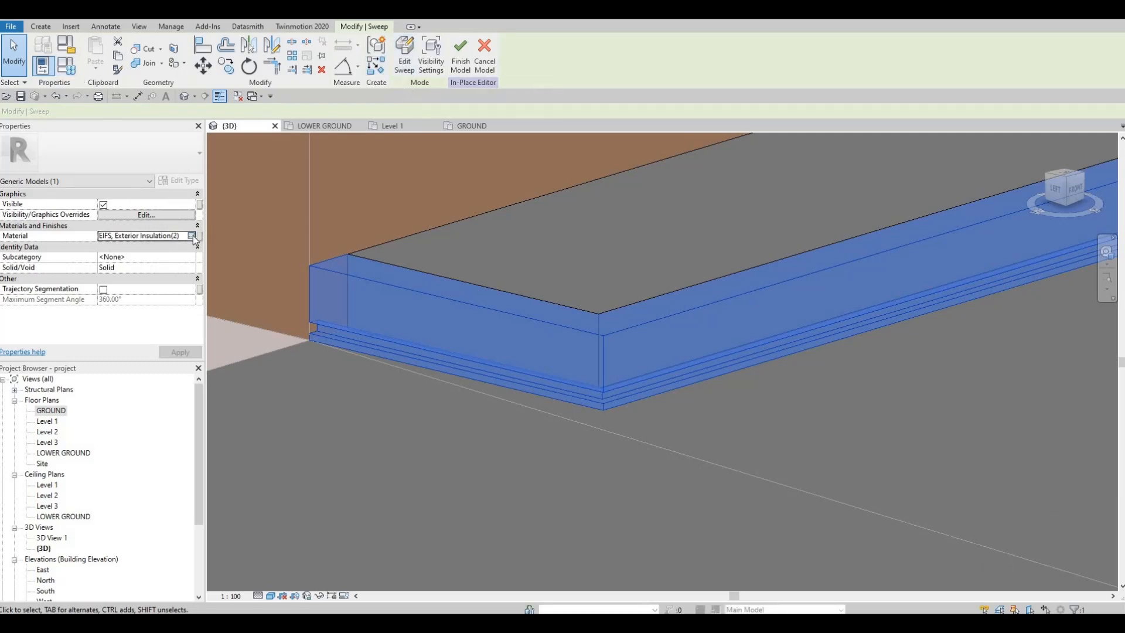
left_click(199, 236)
left_click(370, 89)
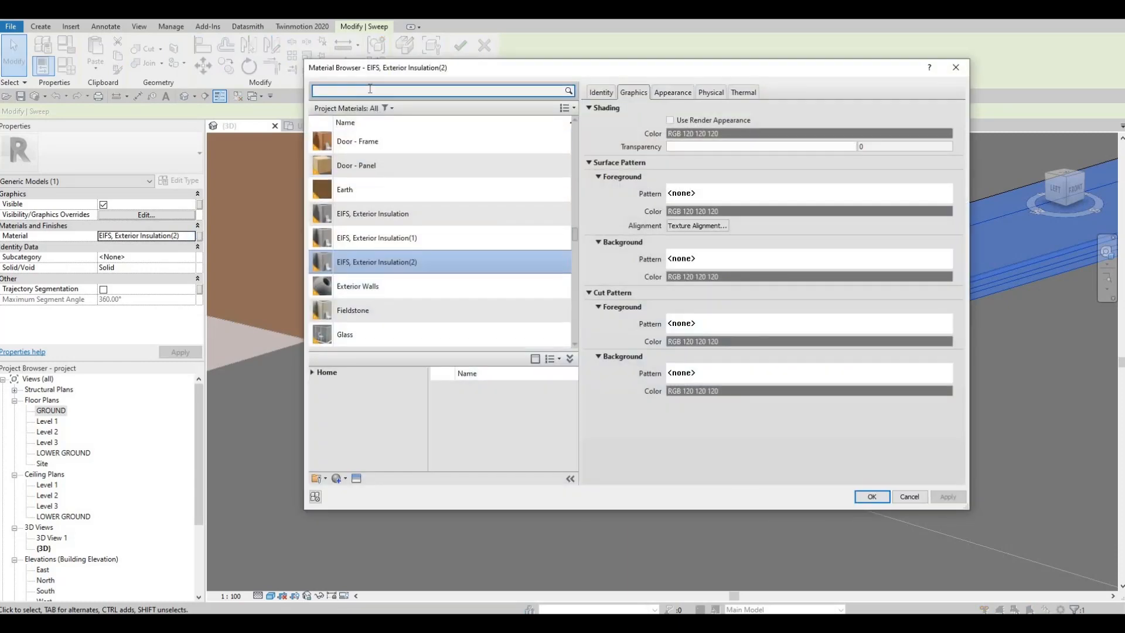
type("lin")
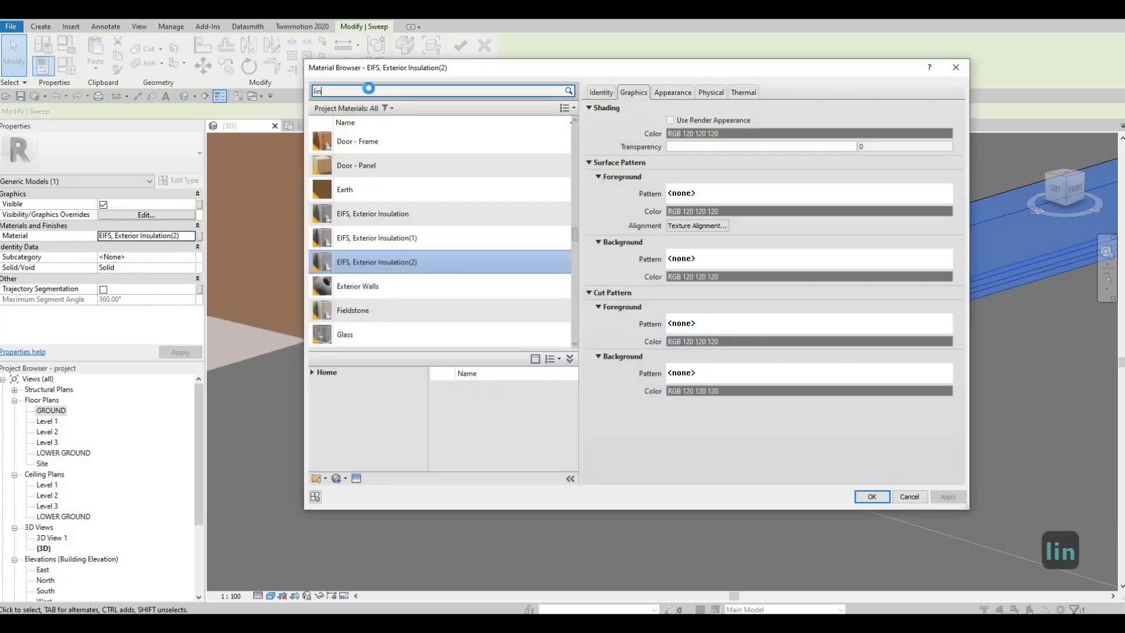
type("i")
key("BackSpace")
key("BackSpace")
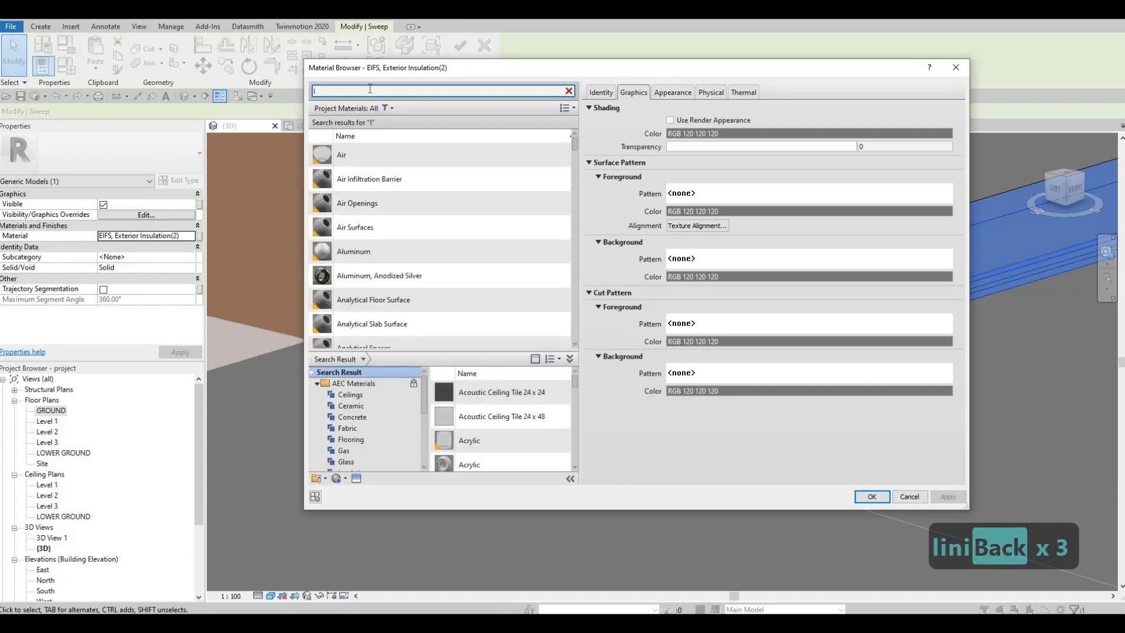
type("umi")
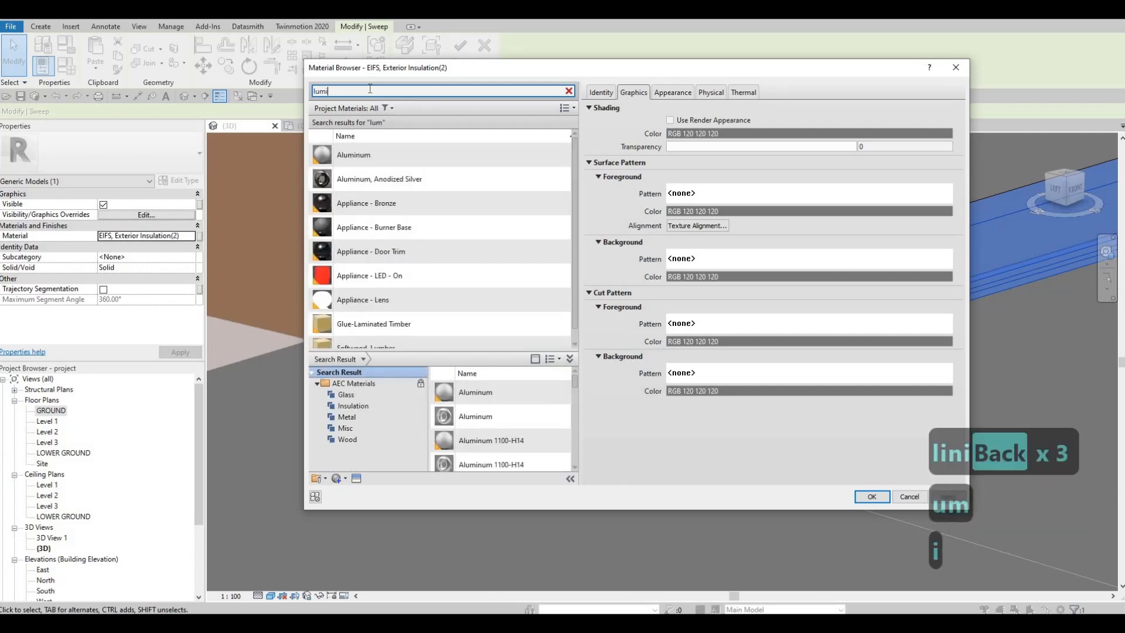
key("BackSpace")
key("BackSpace")
key("BackSpace")
key("BackSpace")
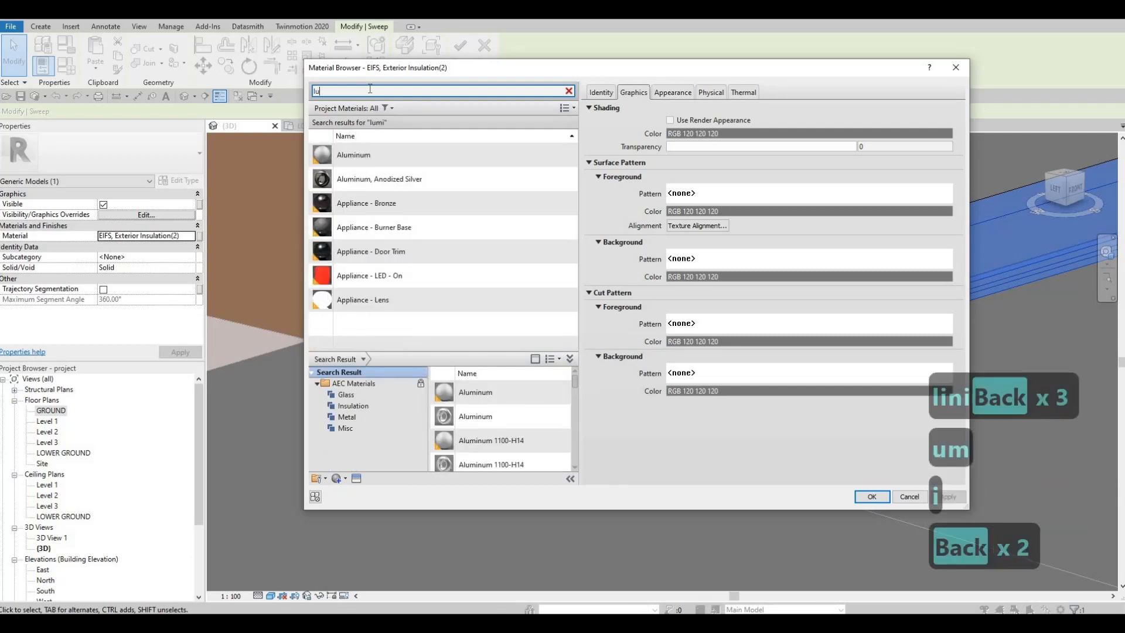
- Search the materials for "light", add Glass, White, High Luminance from the AEC library and apply it to the sweep border
type("light")
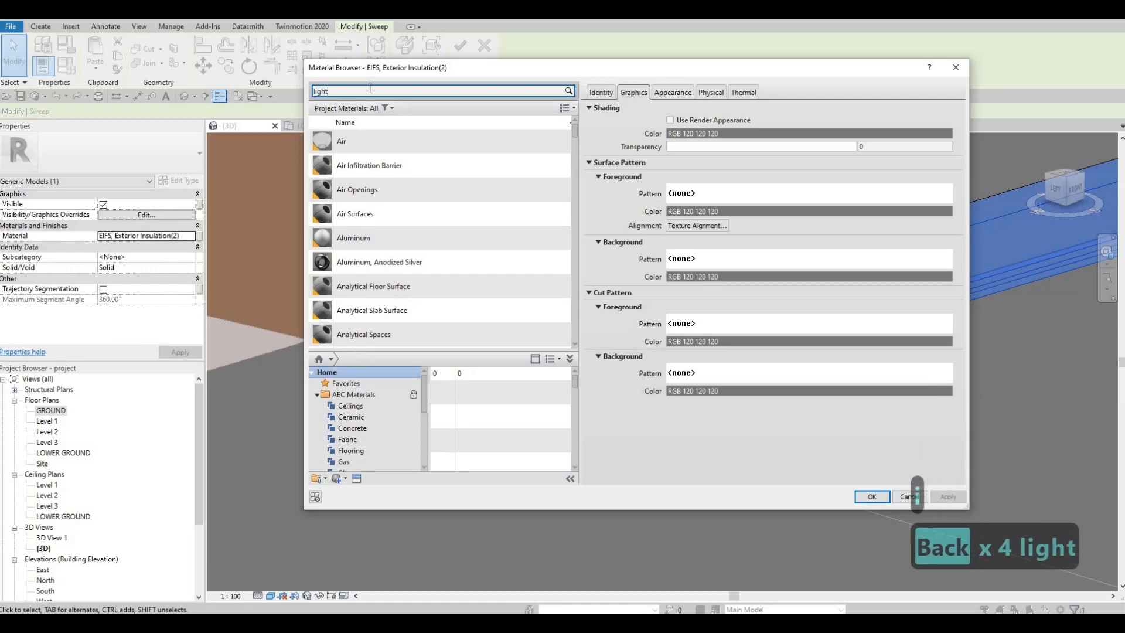
scroll(498, 294, "down", 3)
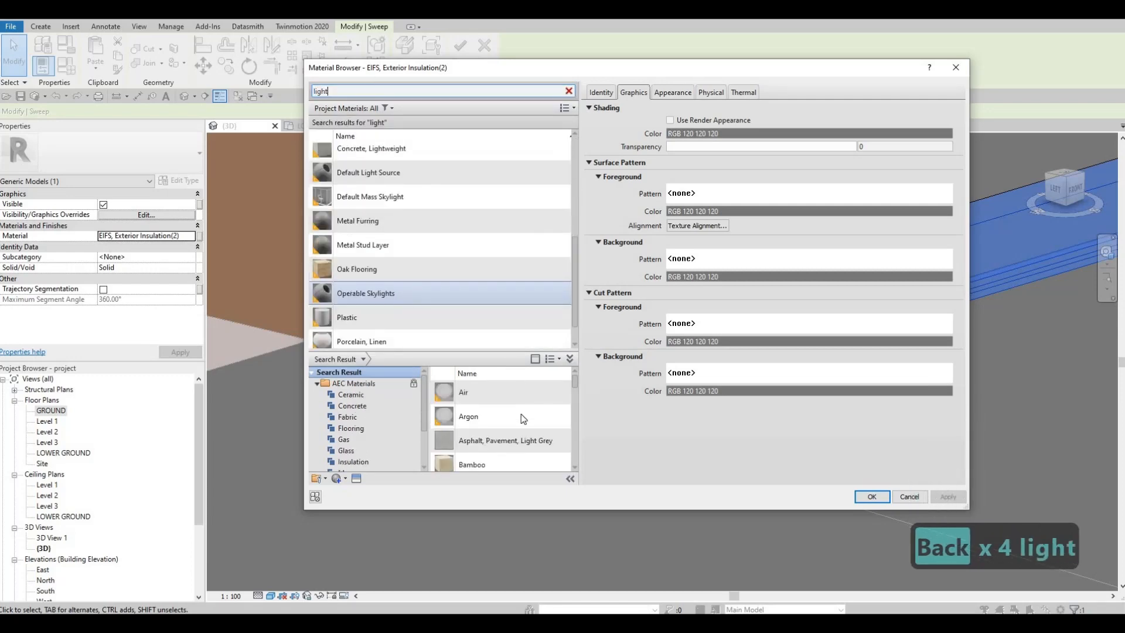
scroll(521, 416, "down", 3)
scroll(522, 425, "down", 5)
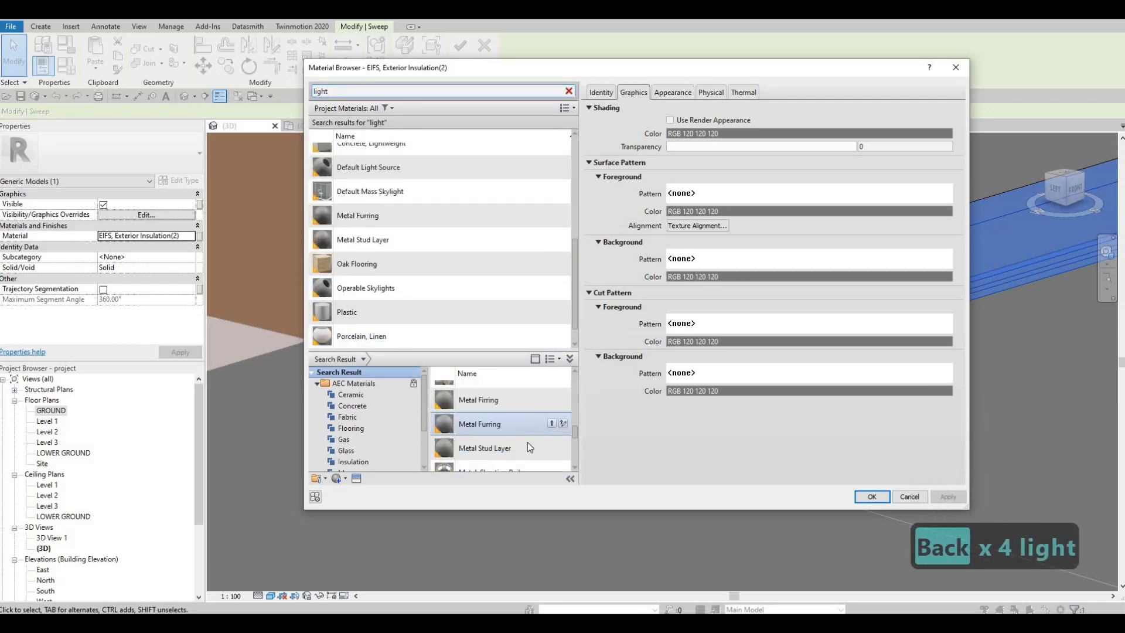
scroll(527, 442, "up", 2)
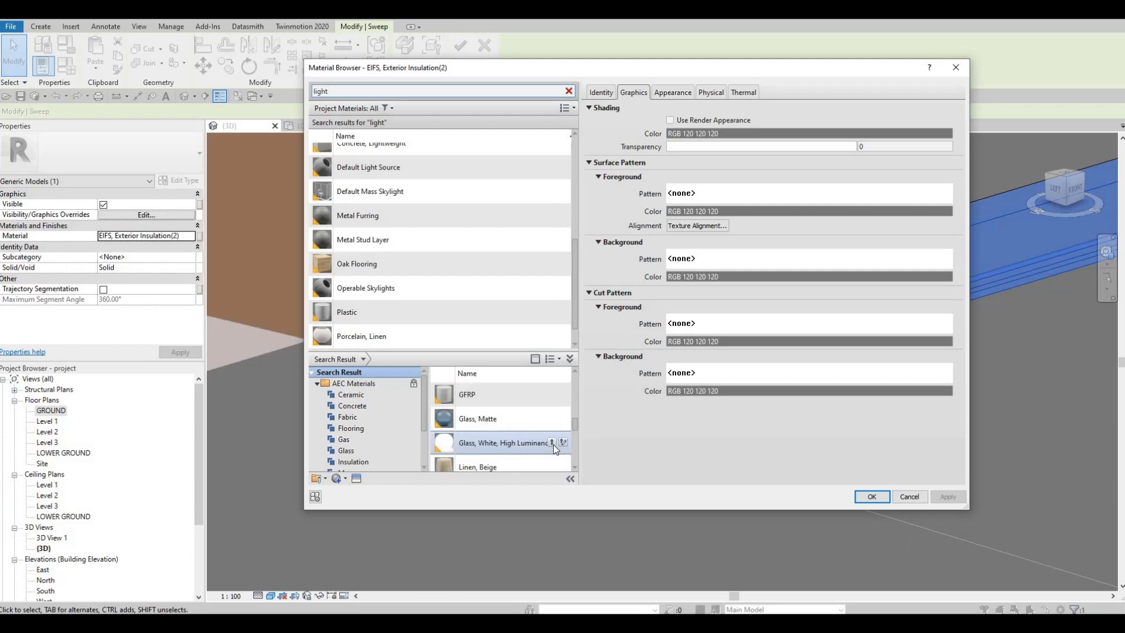
left_click(563, 443)
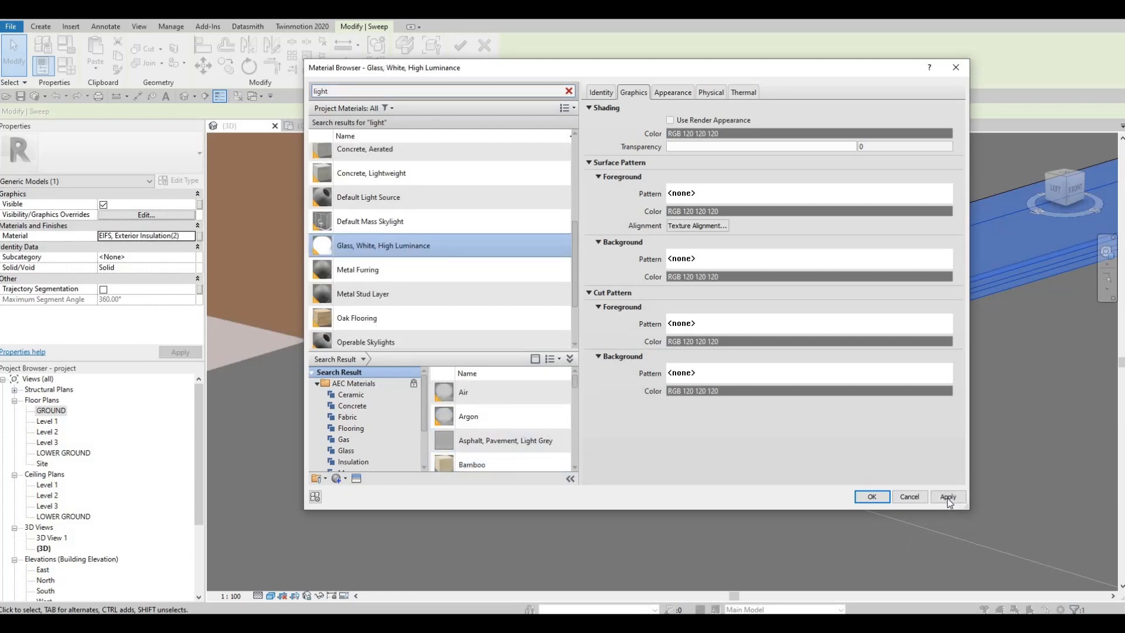
left_click(873, 497)
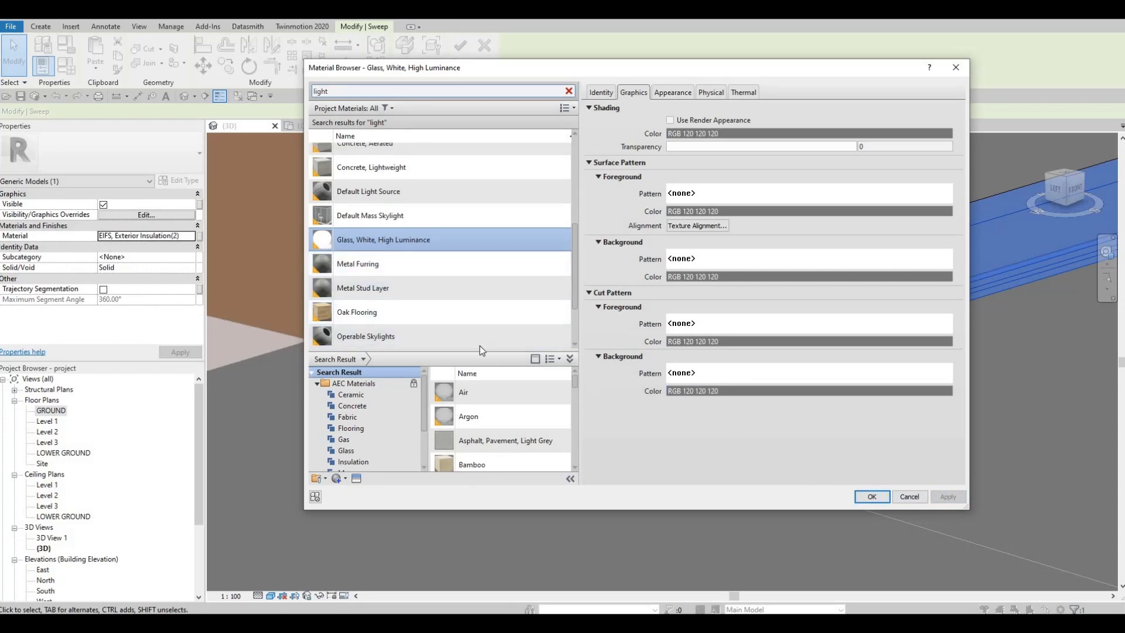
- Search the project materials for "efis"
scroll(439, 316, "up", 1)
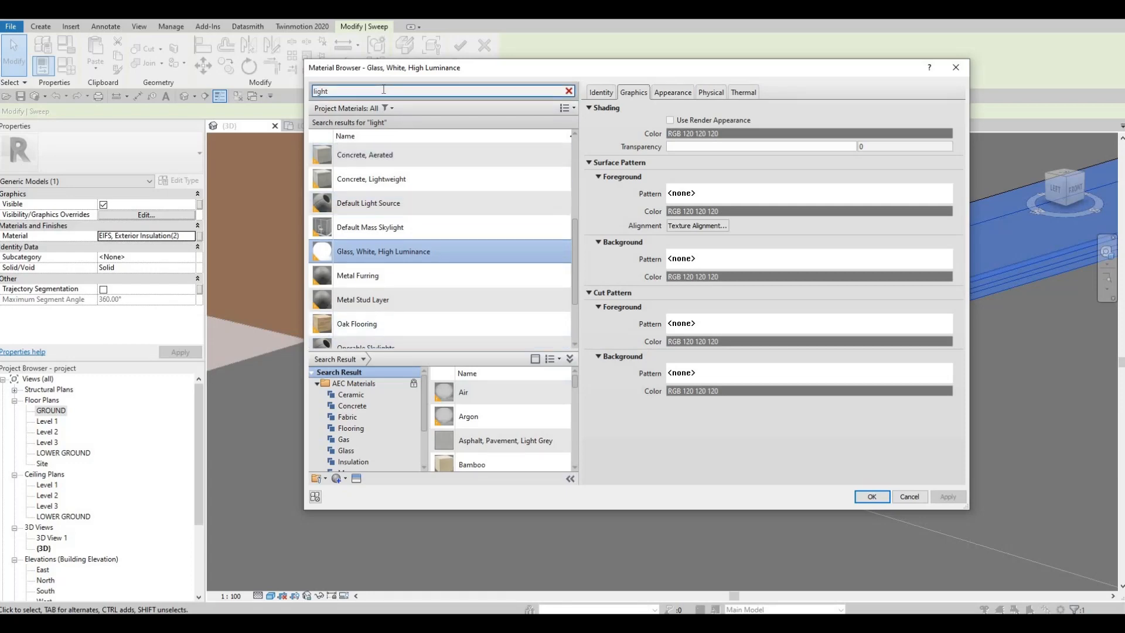
type("ef")
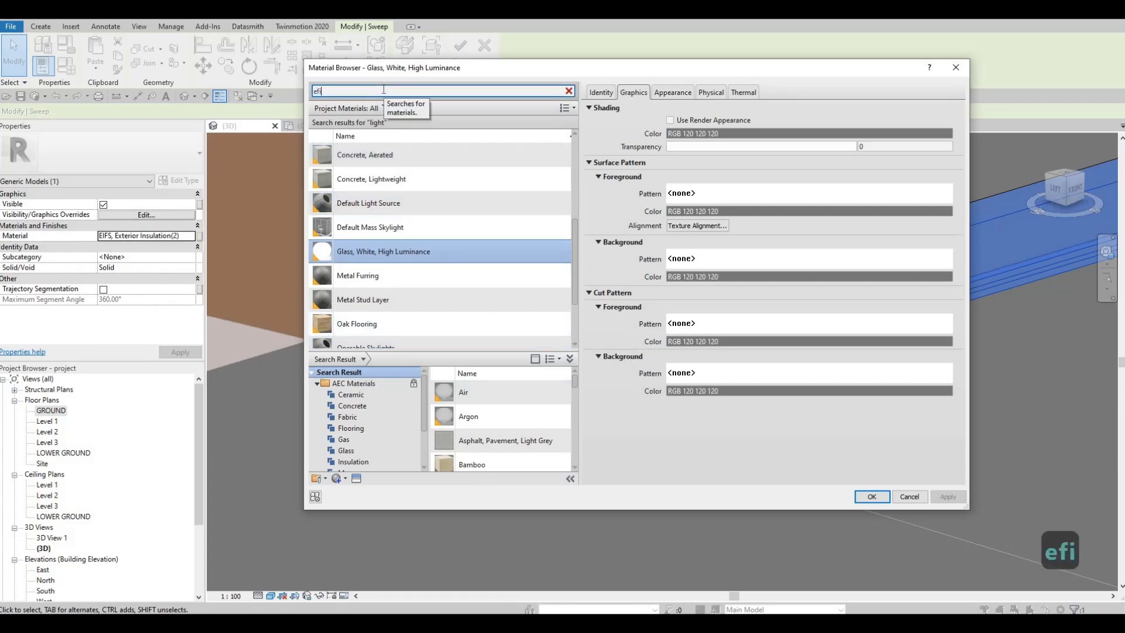
type("is")
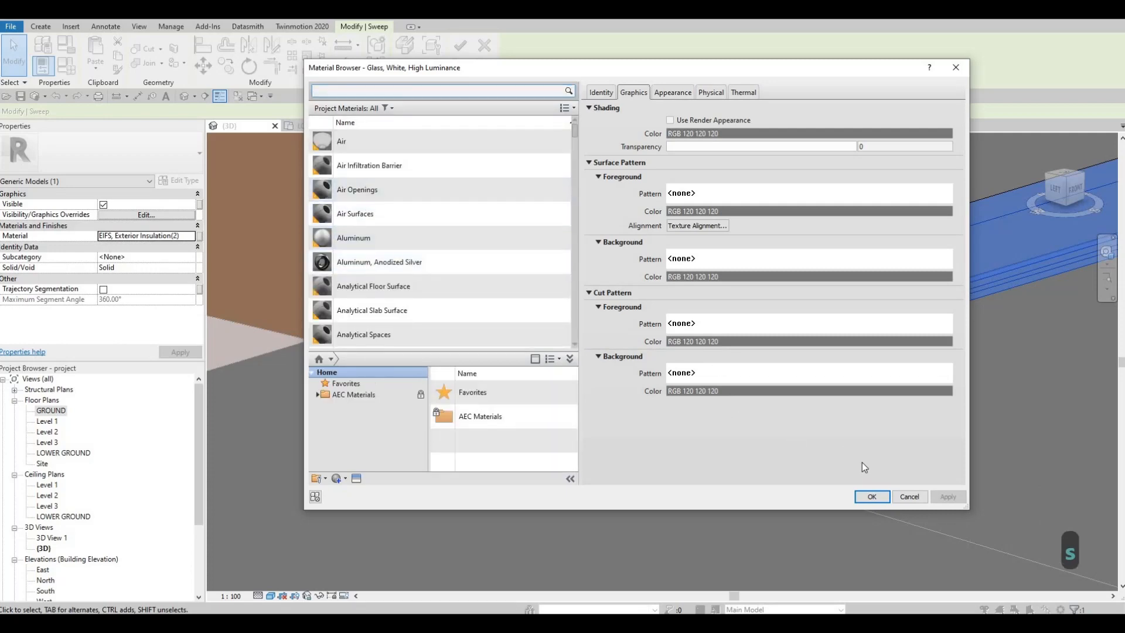
left_click(869, 496)
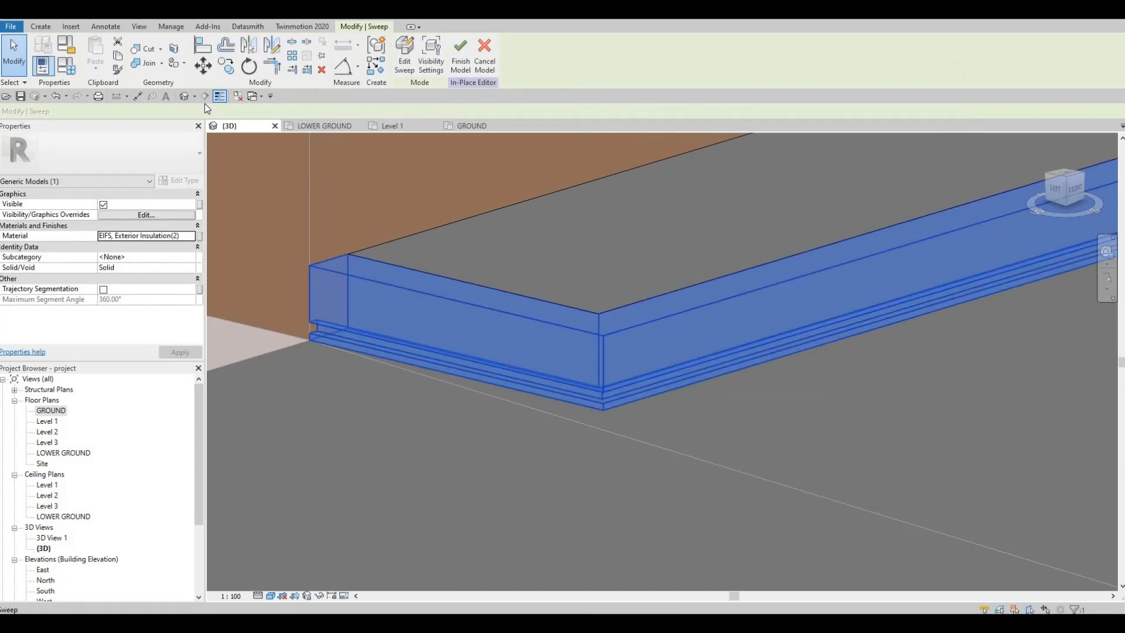
left_click(173, 63)
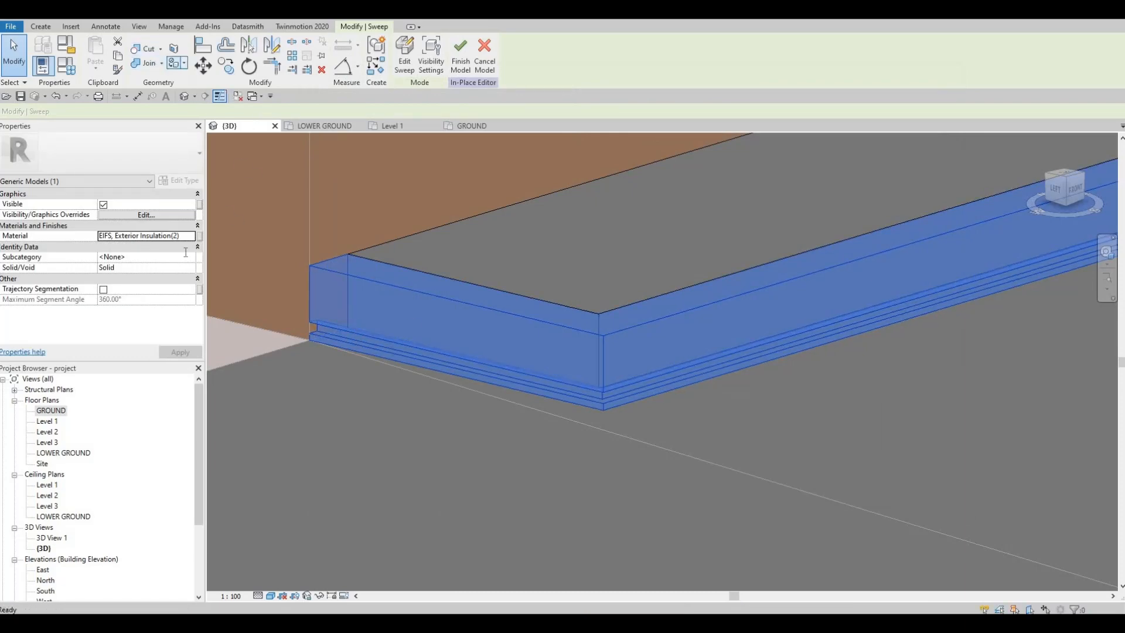
type("glass")
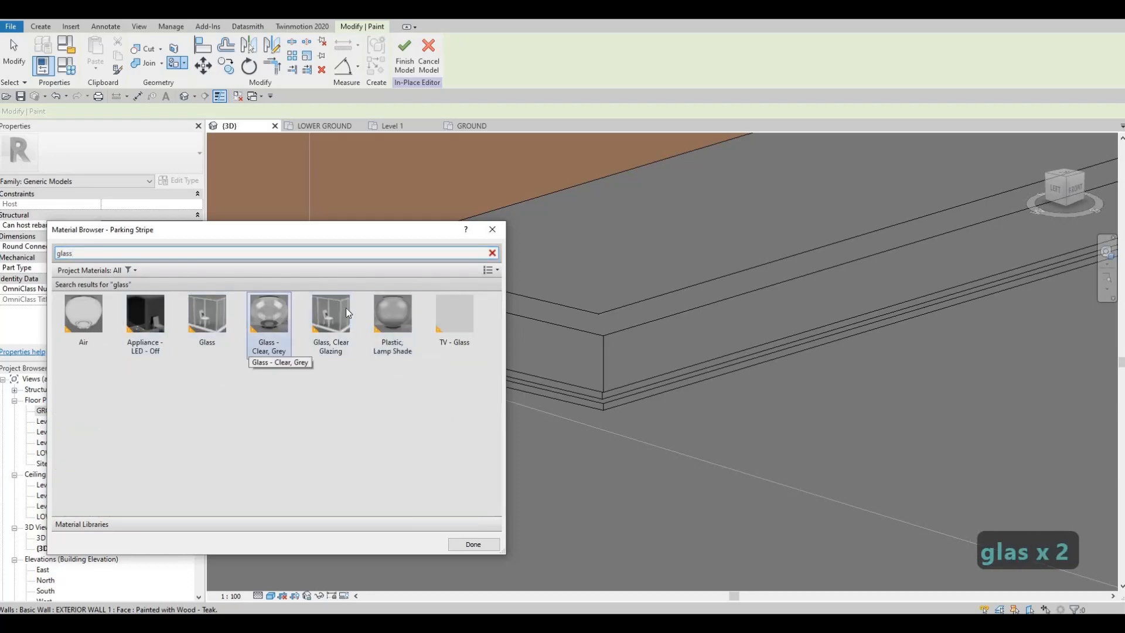
left_click(492, 253)
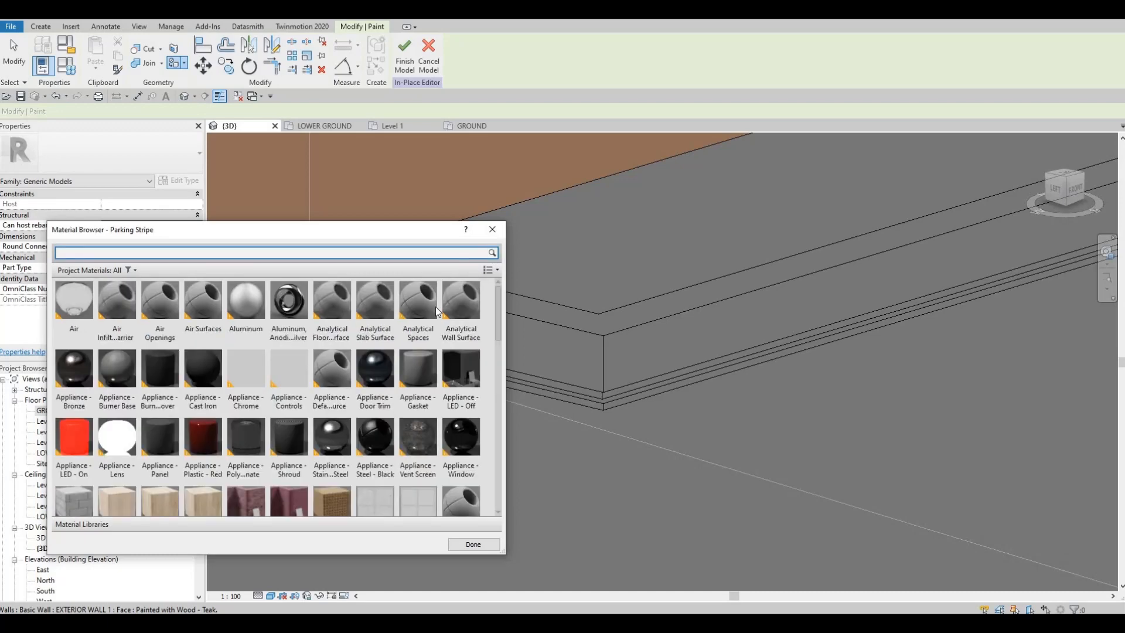
scroll(343, 378, "down", 10)
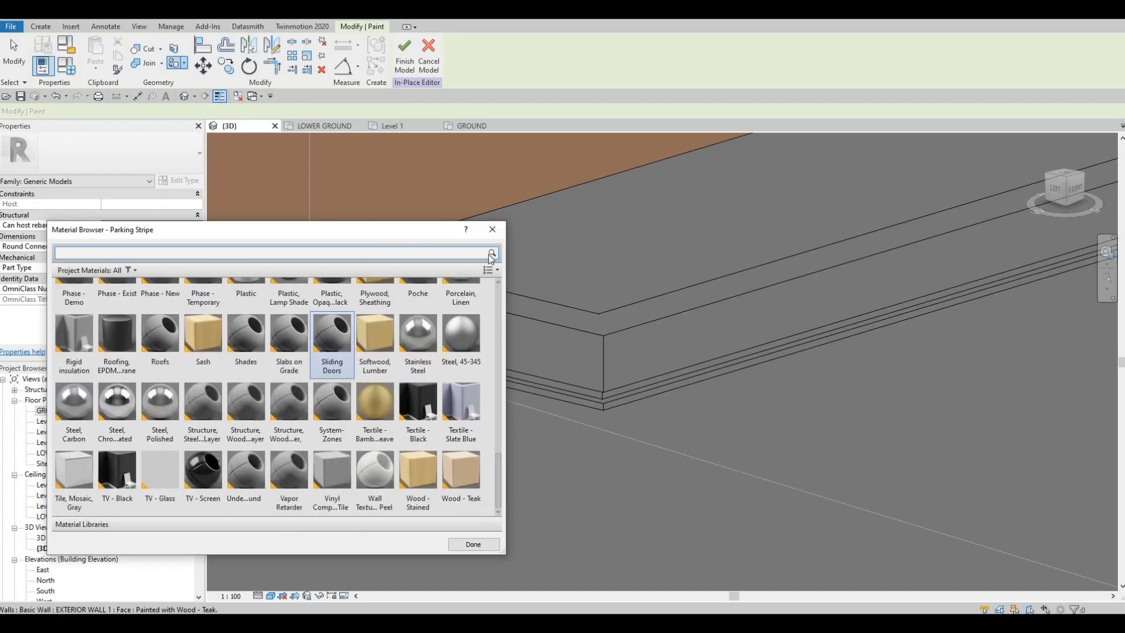
scroll(346, 381, "down", 3)
key("Escape")
key("Escape")
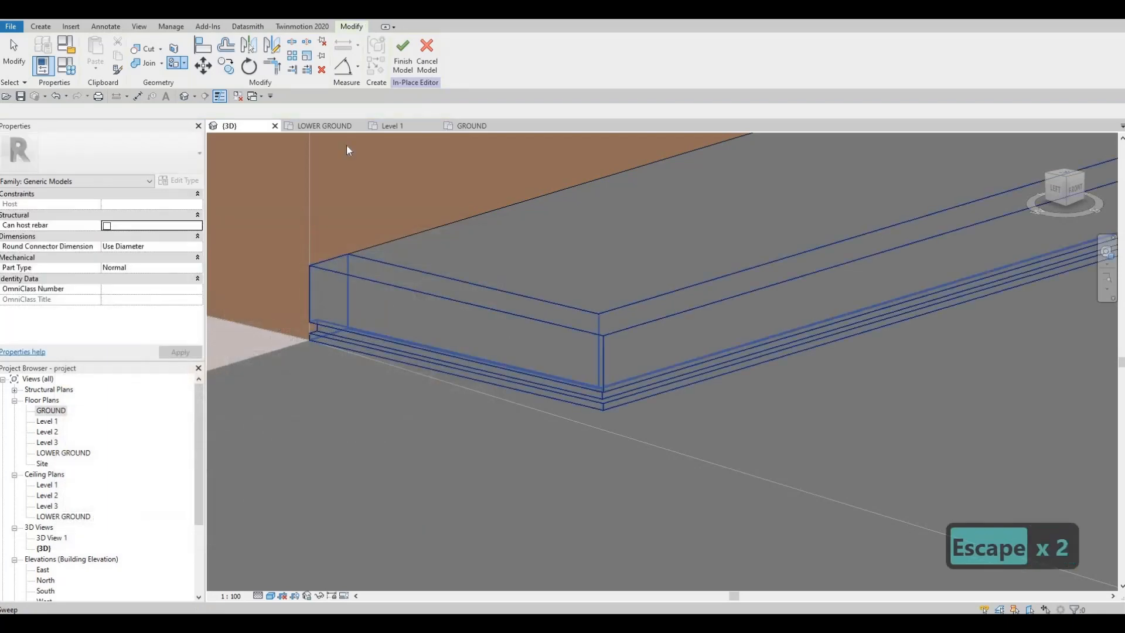
key("Escape")
- Search the materials for "glass", add Glass, White, High Luminance from the AEC library results and assign it to the sweep border
left_click(511, 350)
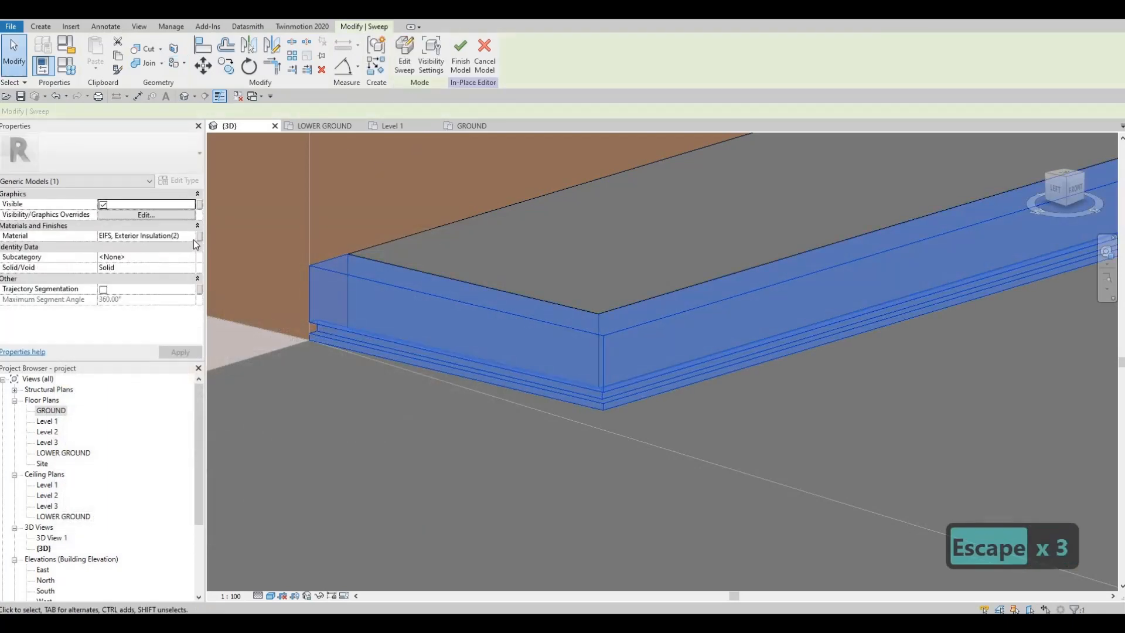
left_click(195, 241)
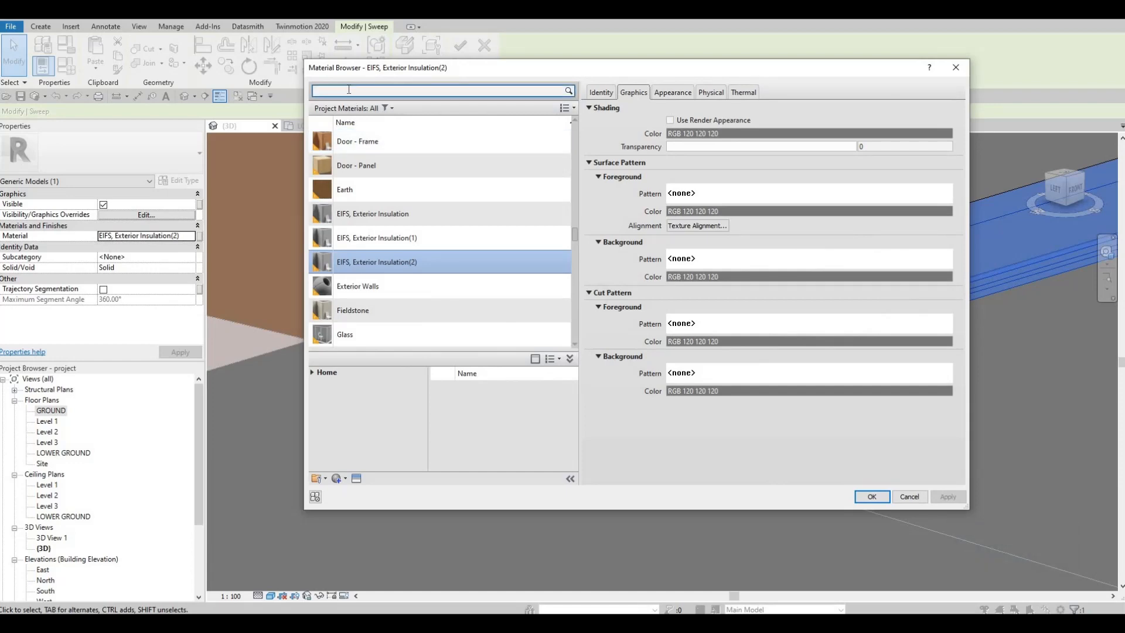
left_click(348, 90)
type("glass")
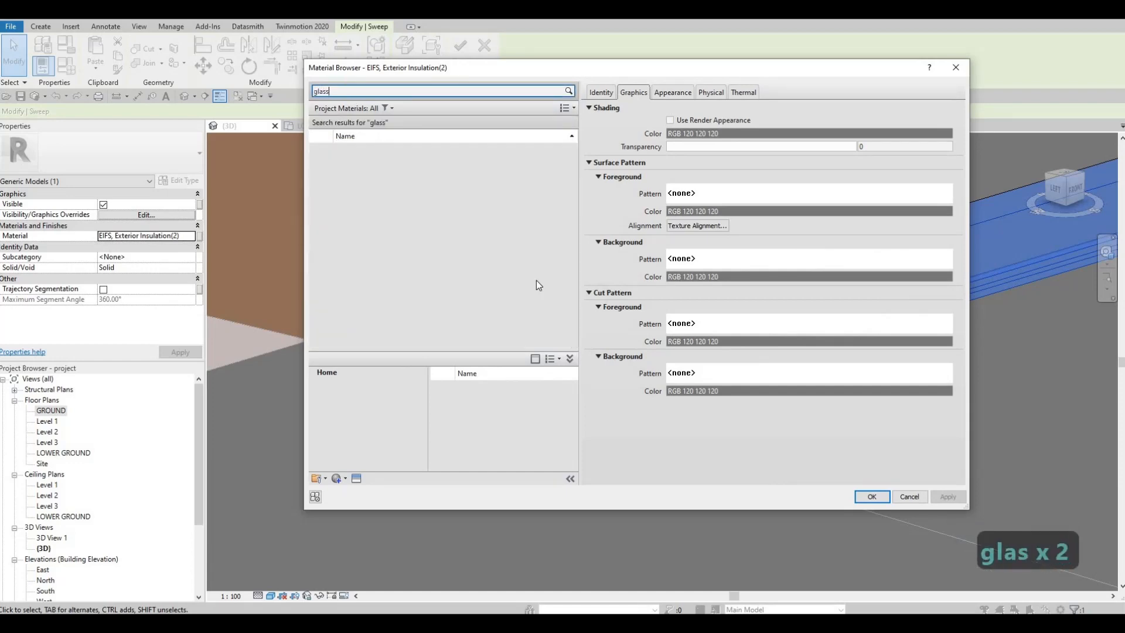
scroll(530, 414, "down", 5)
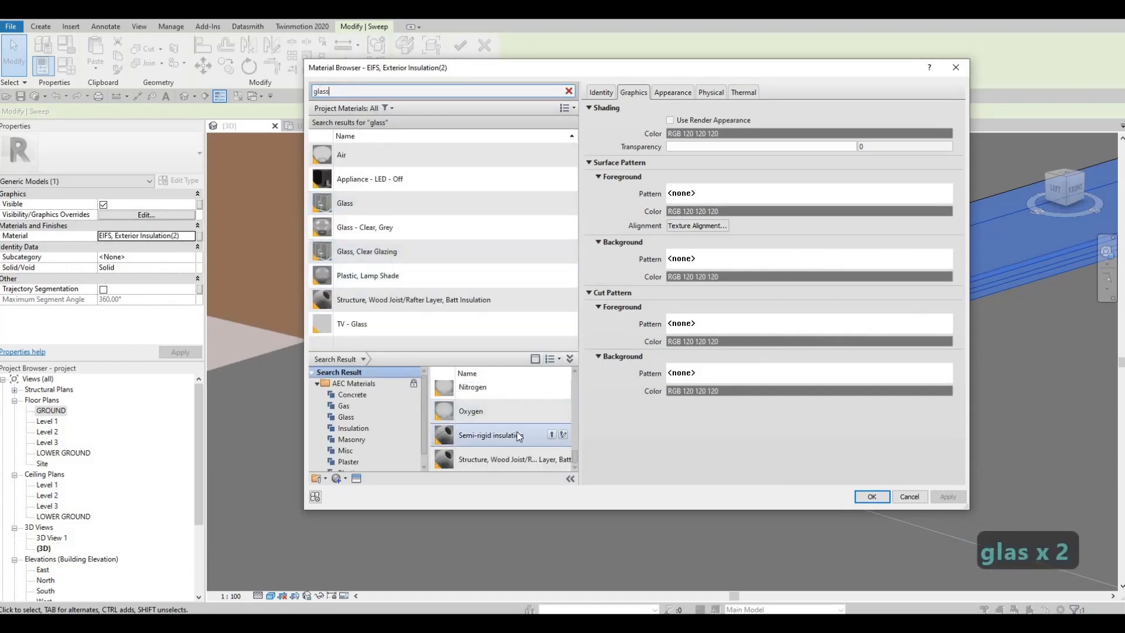
scroll(518, 434, "up", 4)
scroll(520, 433, "down", 3)
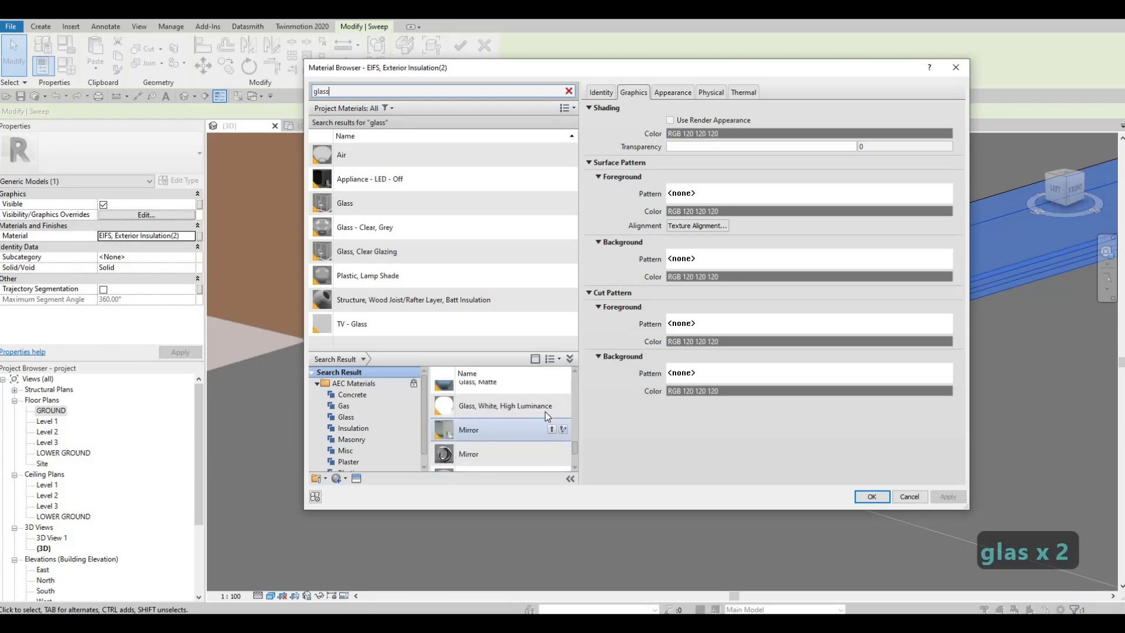
left_click(552, 405)
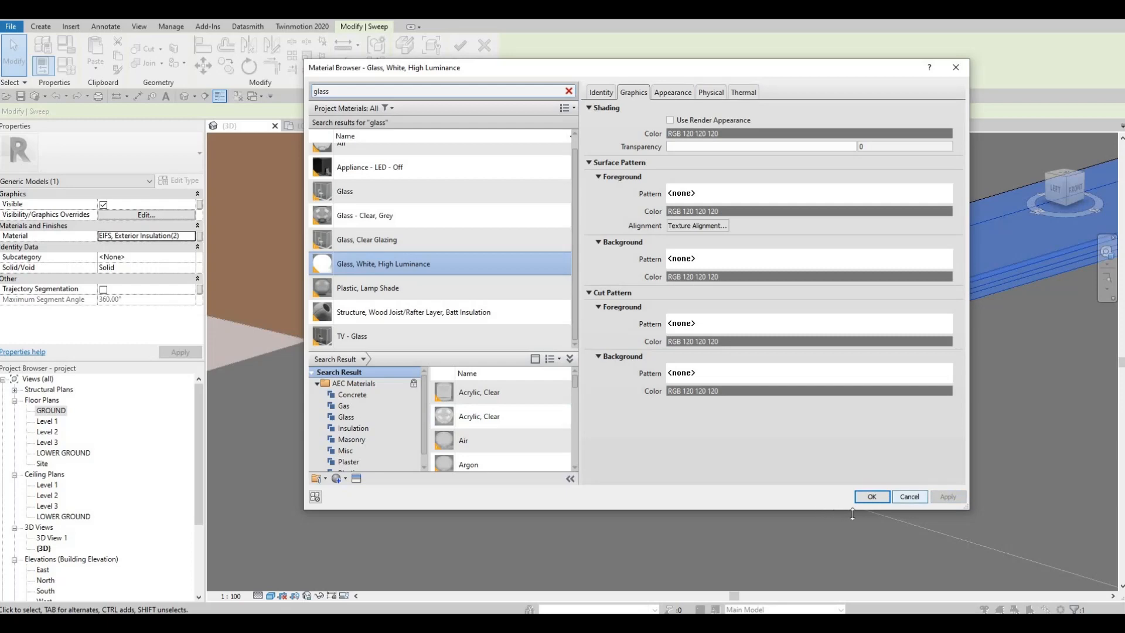
left_click(868, 496)
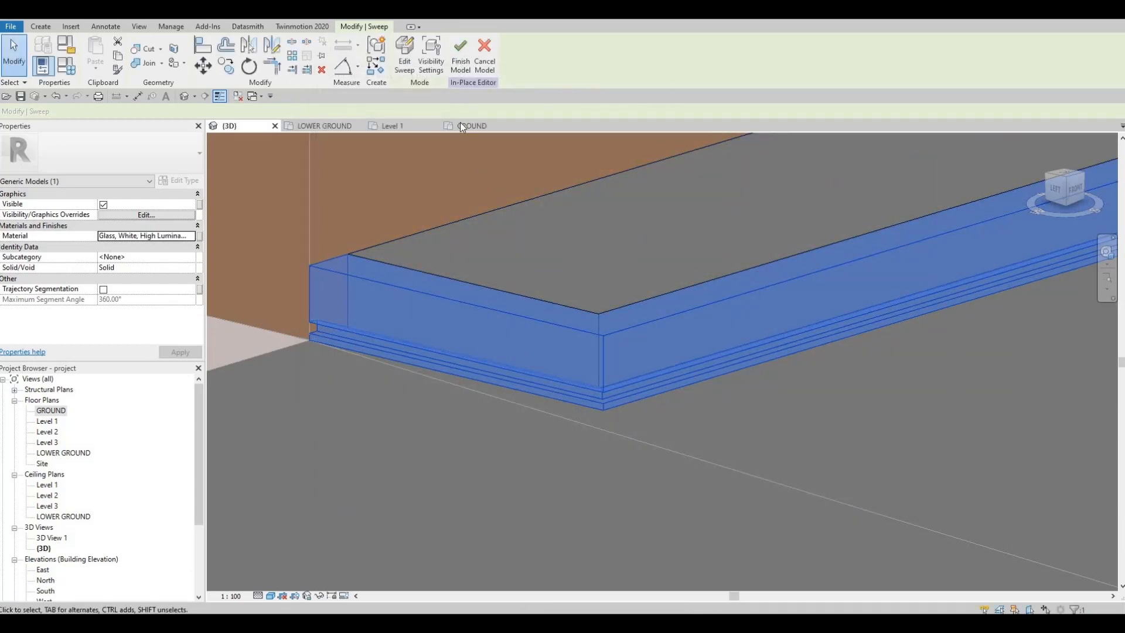
- Reopen the entrance step for in-place editing and open the material selection for its sweep border
key("Escape")
left_click(491, 316)
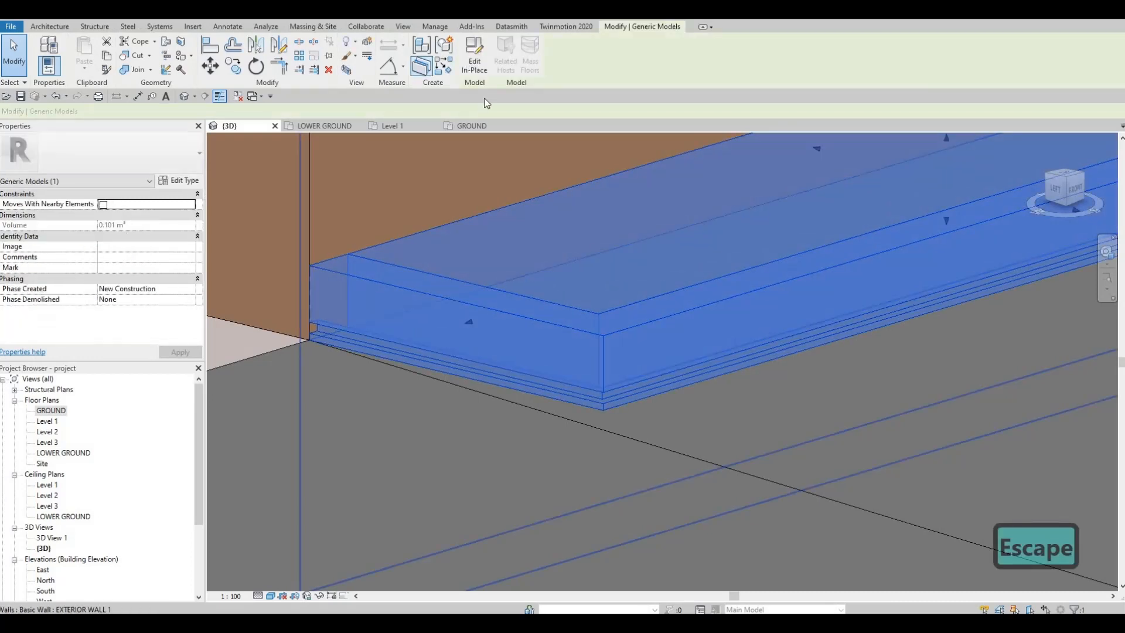
double_click(491, 316)
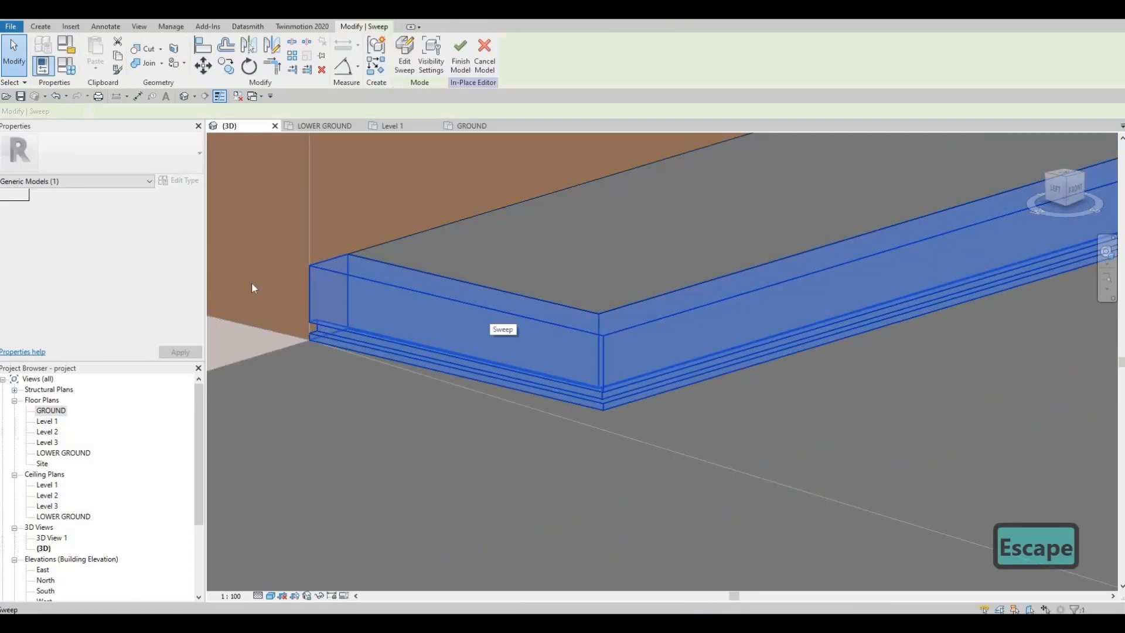
left_click(491, 321)
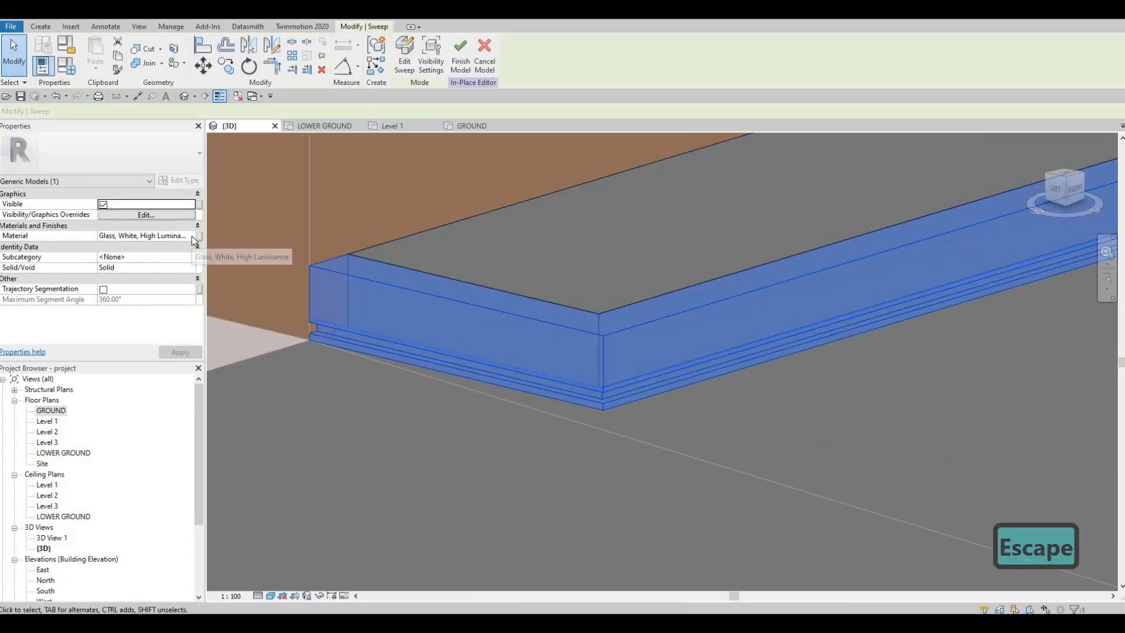
left_click(192, 236)
left_click(191, 237)
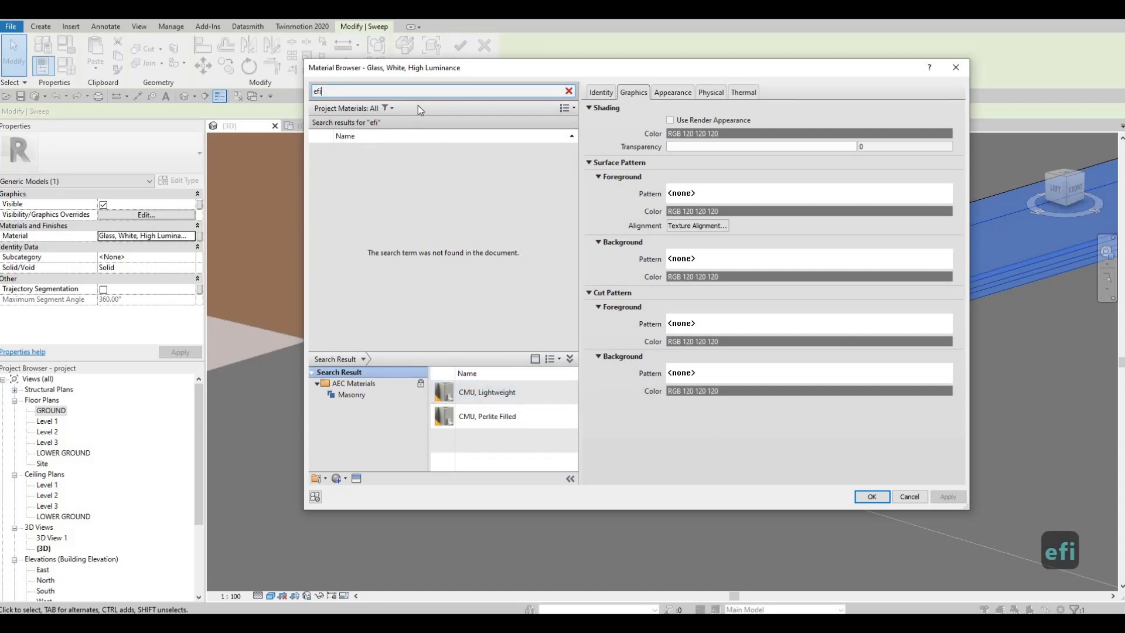
- Search the project materials for "e" and assign EIFS, Exterior Insulation(2) to the sweep border
key("BackSpace")
key("BackSpace")
key("BackSpace")
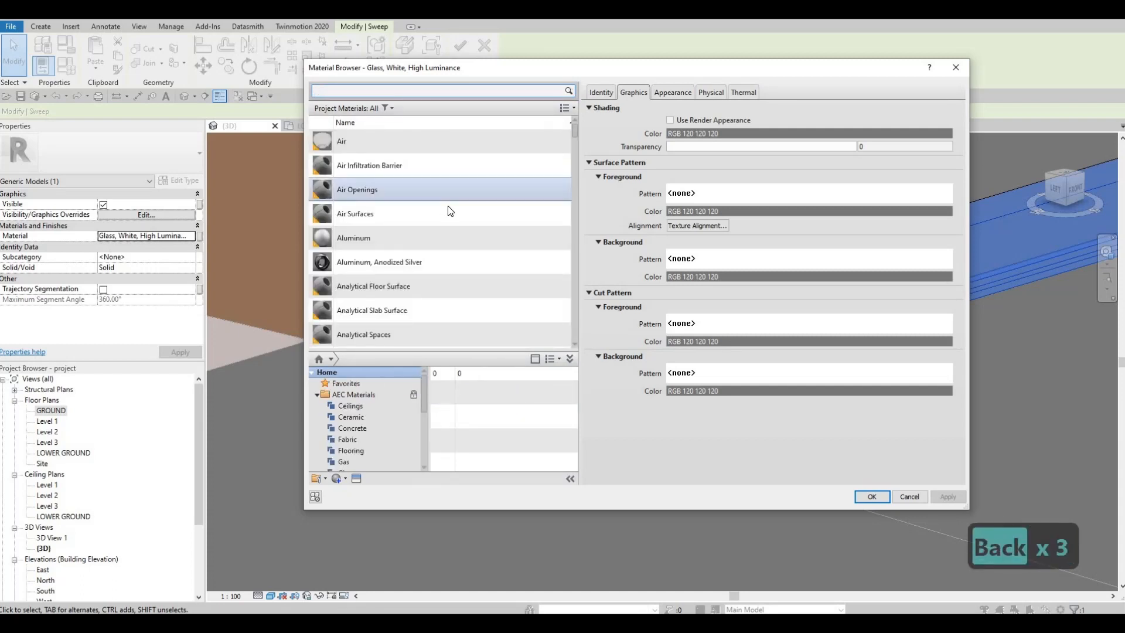
type("e")
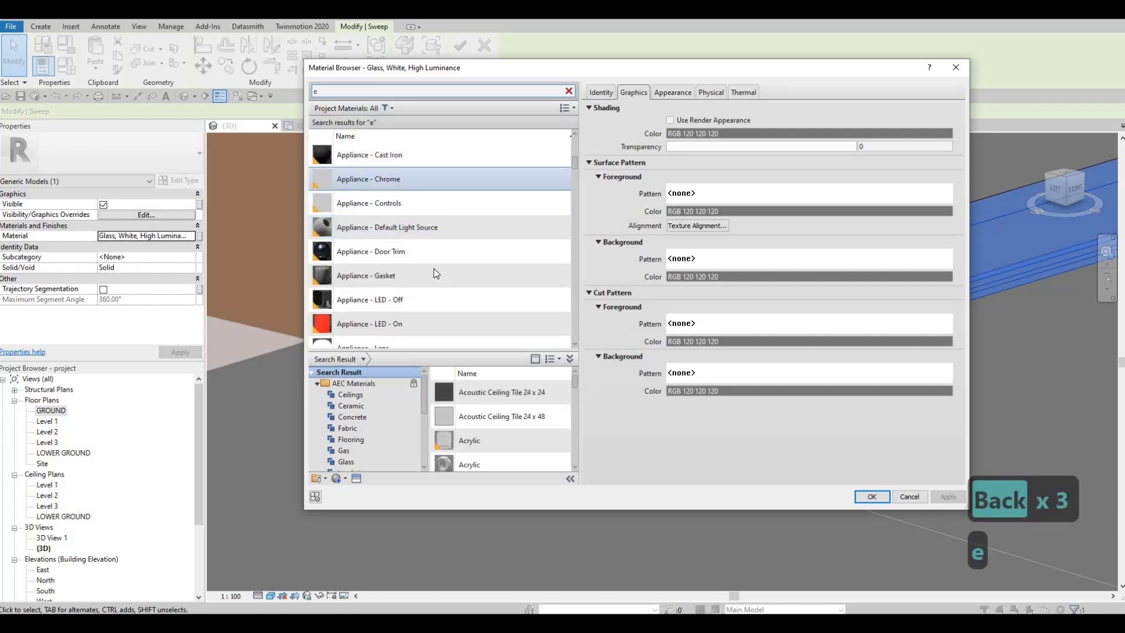
scroll(435, 291, "down", 15)
scroll(434, 298, "down", 5)
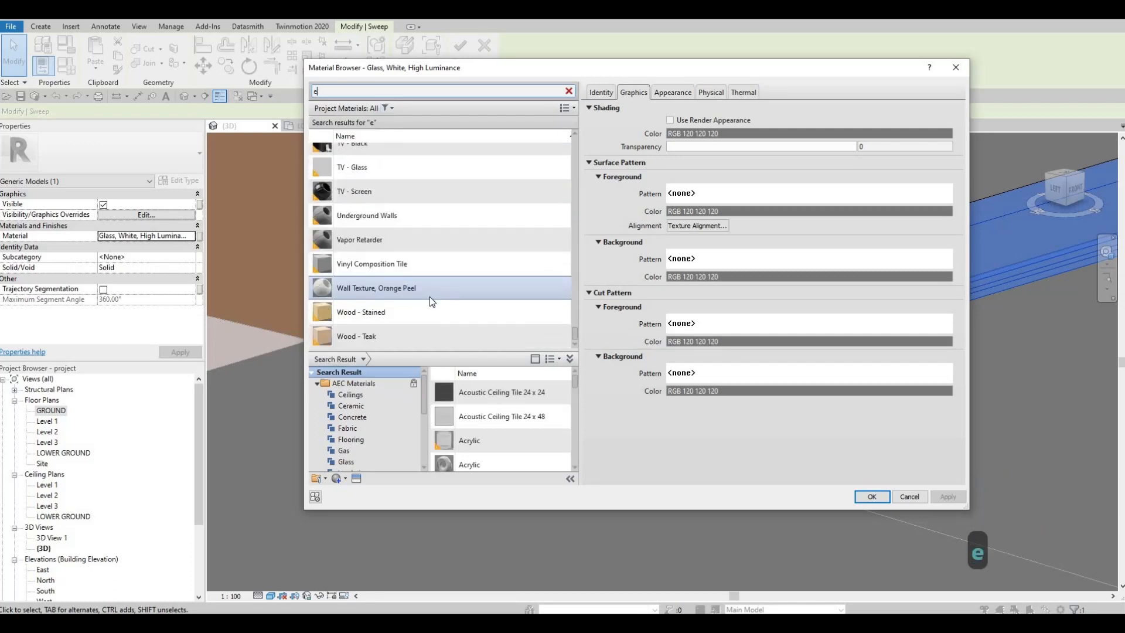
scroll(430, 296, "up", 15)
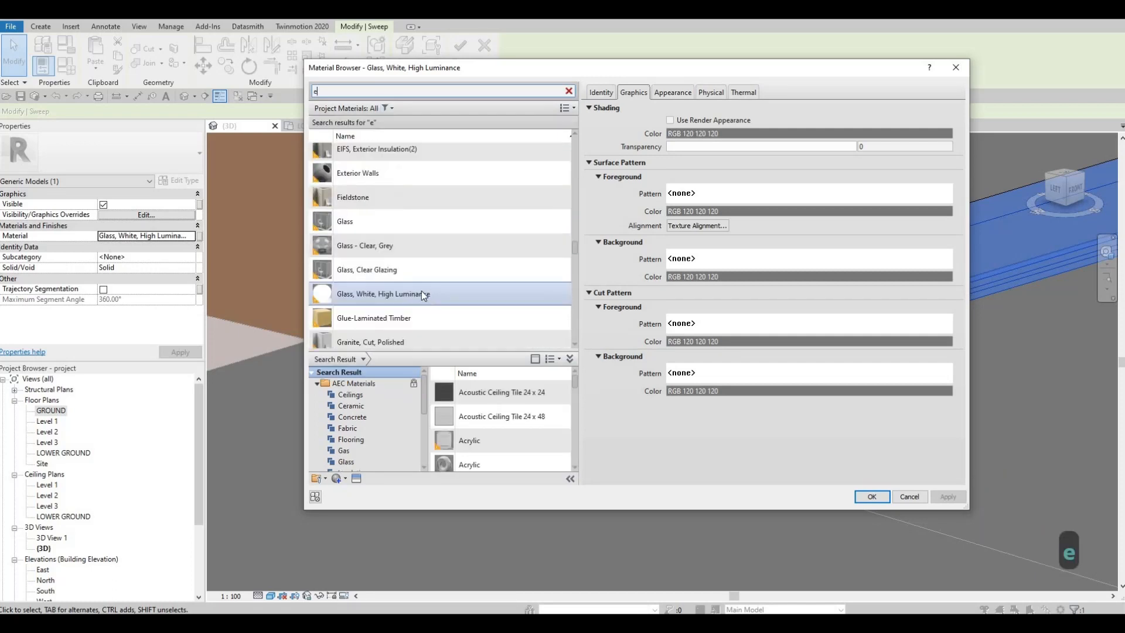
scroll(423, 266, "down", 2)
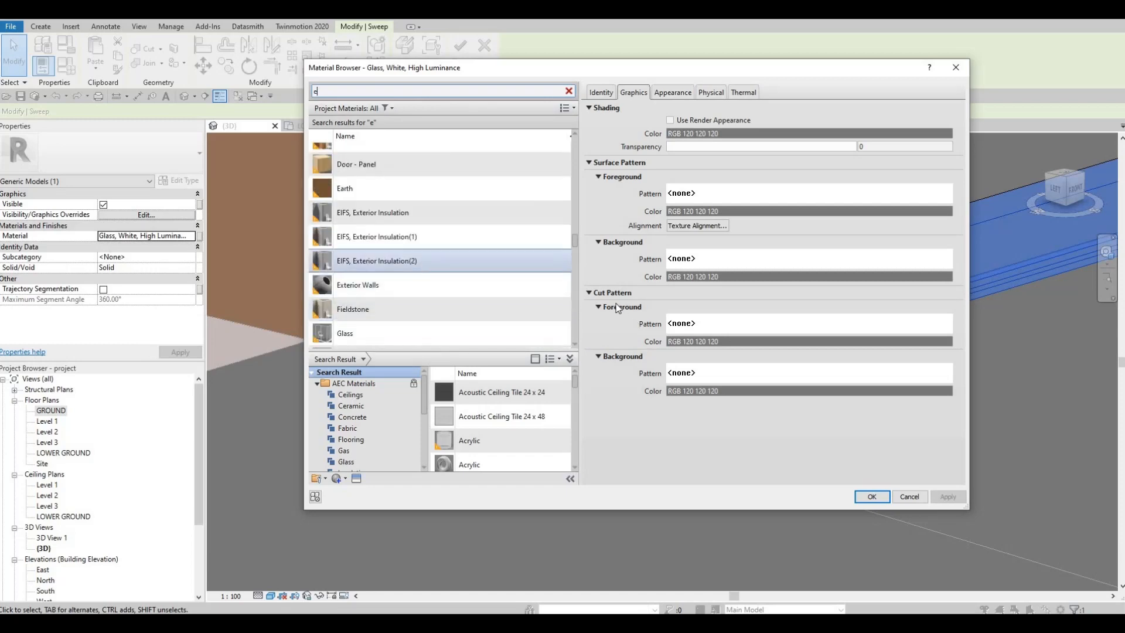
left_click(421, 261)
left_click(871, 496)
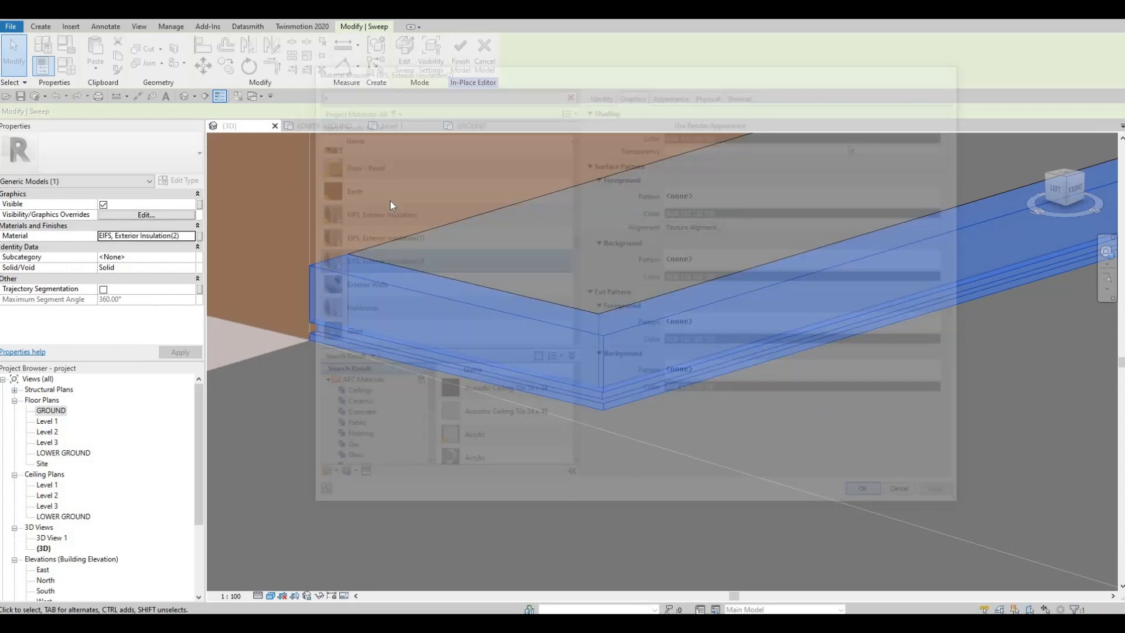
- Start the Paint tool and choose the project material Glass, White, High Luminance as the paint
left_click(176, 63)
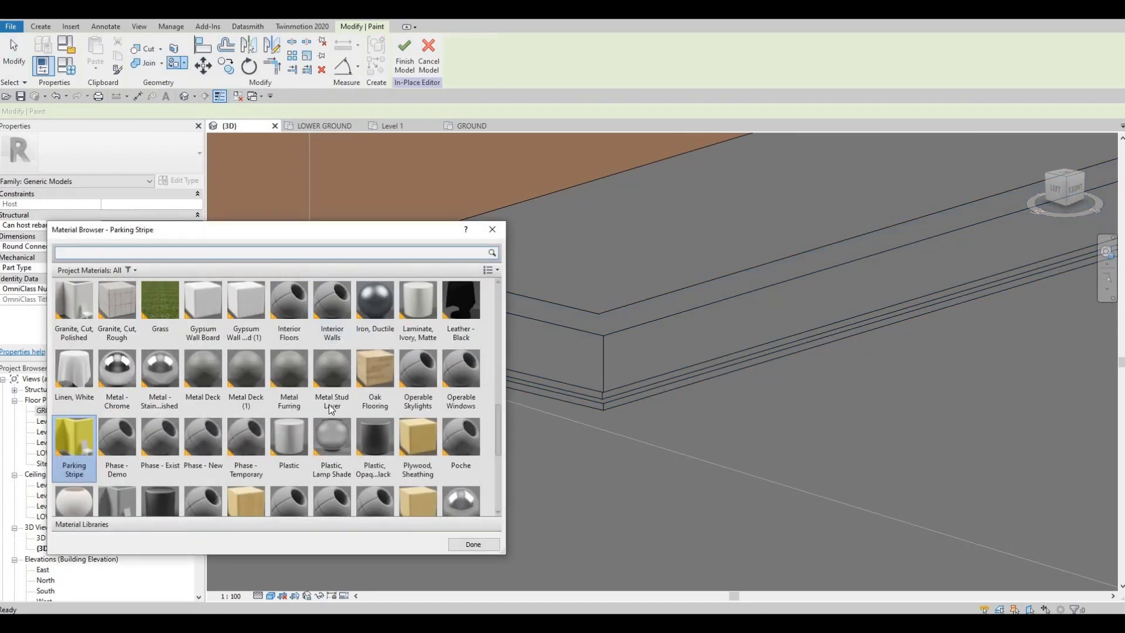
scroll(332, 409, "down", 3)
scroll(334, 413, "up", 3)
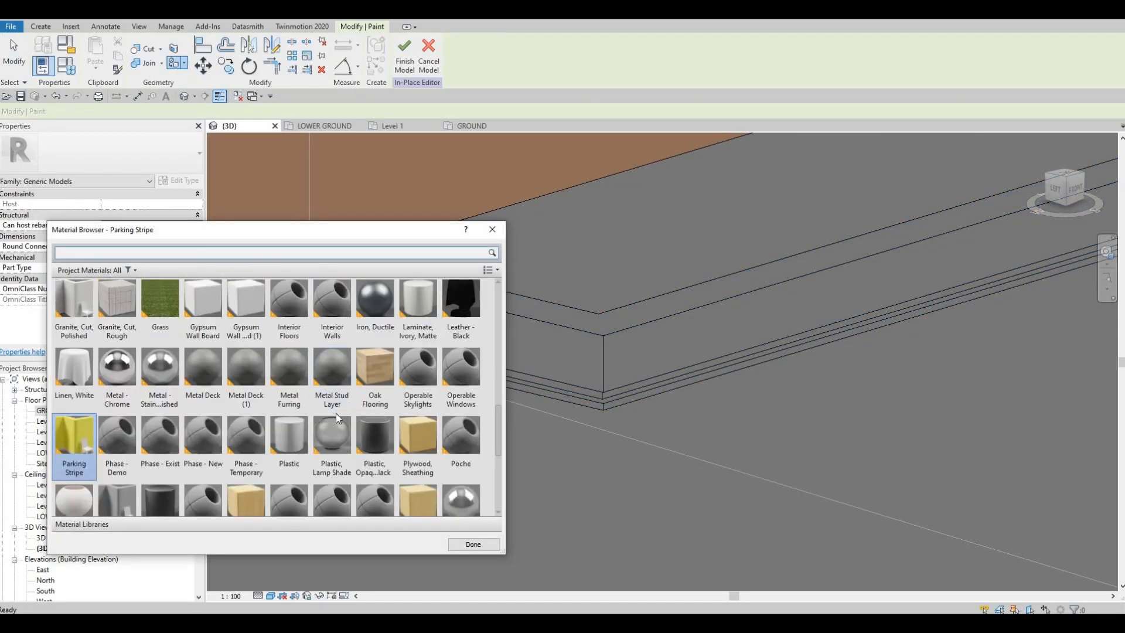
scroll(336, 413, "up", 3)
scroll(339, 416, "up", 3)
scroll(339, 416, "down", 3)
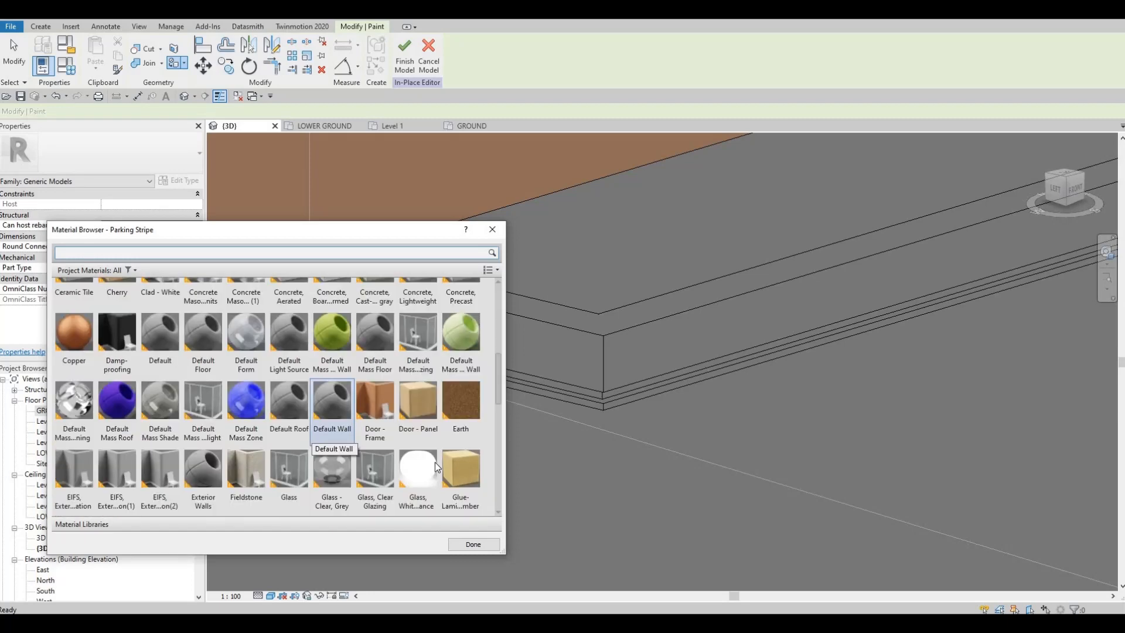
left_click(417, 468)
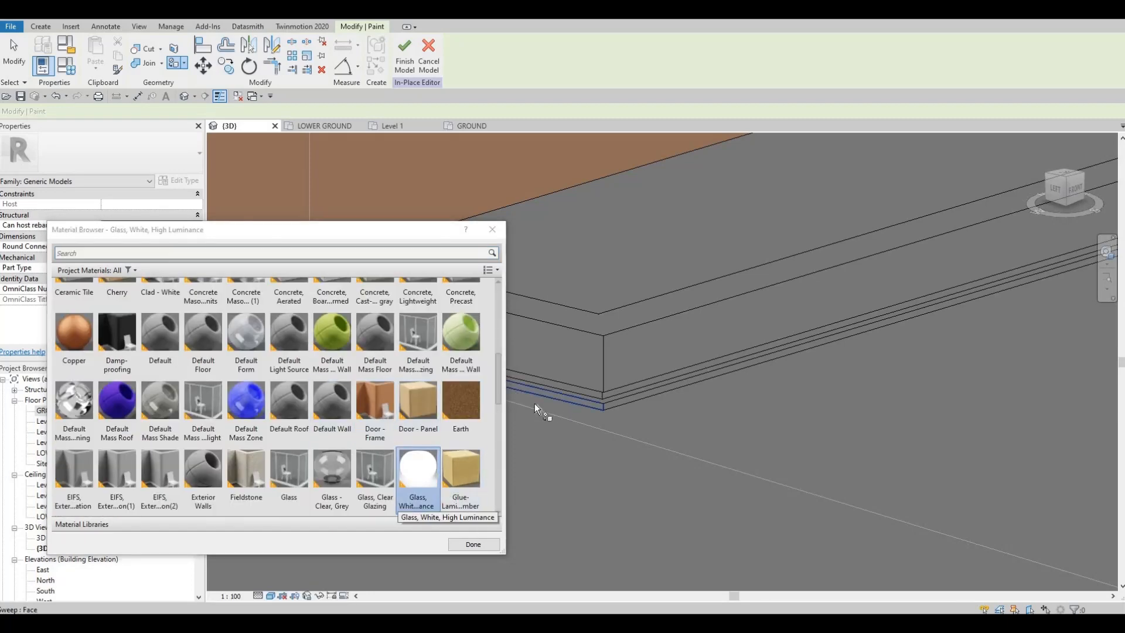
- Paint the recessed notch faces along the front and both ends of the sweep border with Glass, White, High Luminance and end painting
scroll(534, 403, "down", 2)
scroll(587, 395, "up", 2)
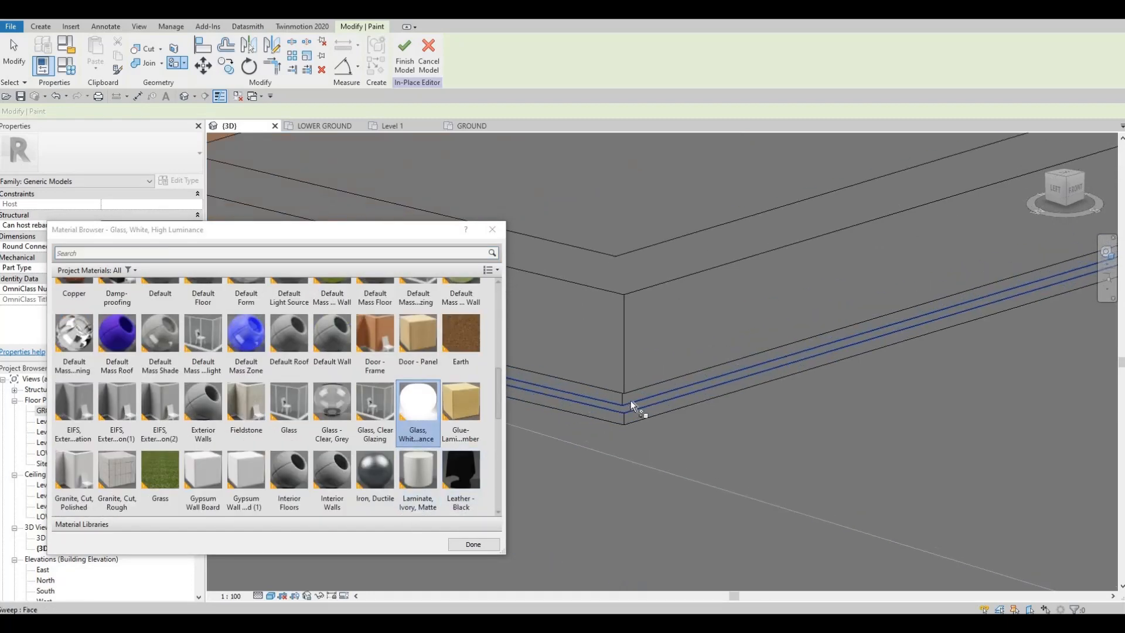
scroll(629, 397, "up", 2)
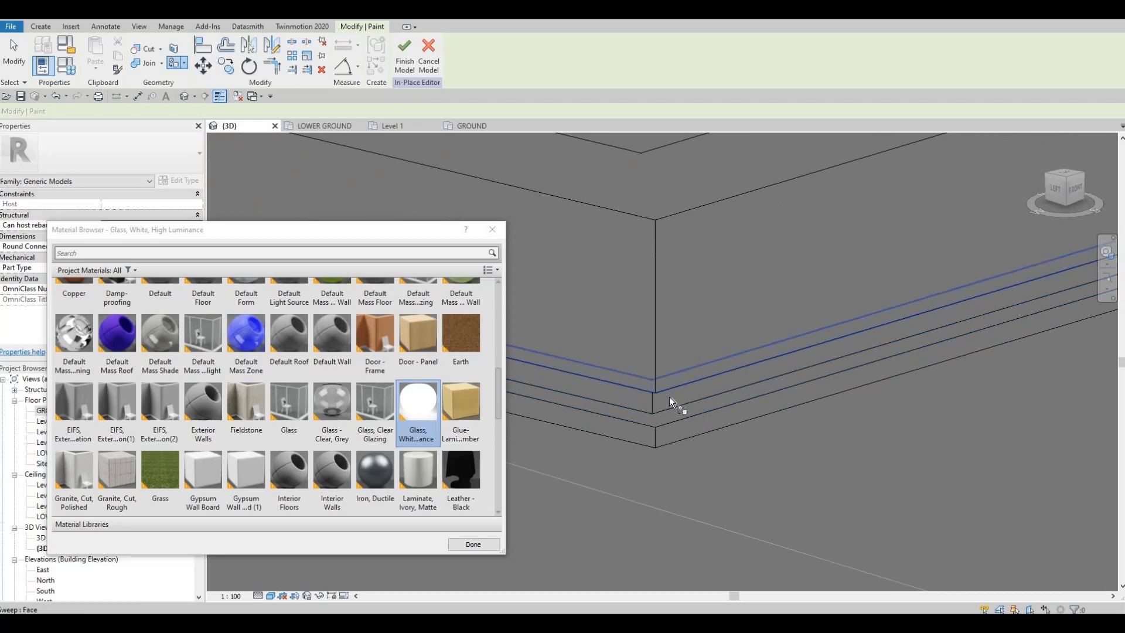
middle_click_drag(740, 384, 829, 469, "shift")
scroll(820, 469, "up", 5)
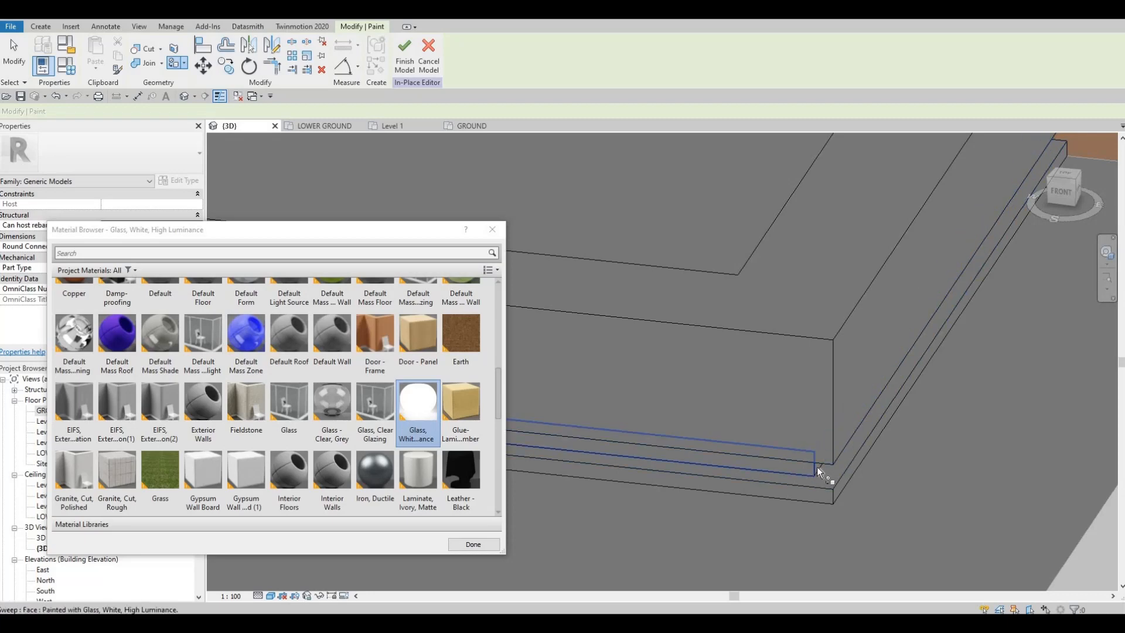
scroll(817, 466, "up", 3)
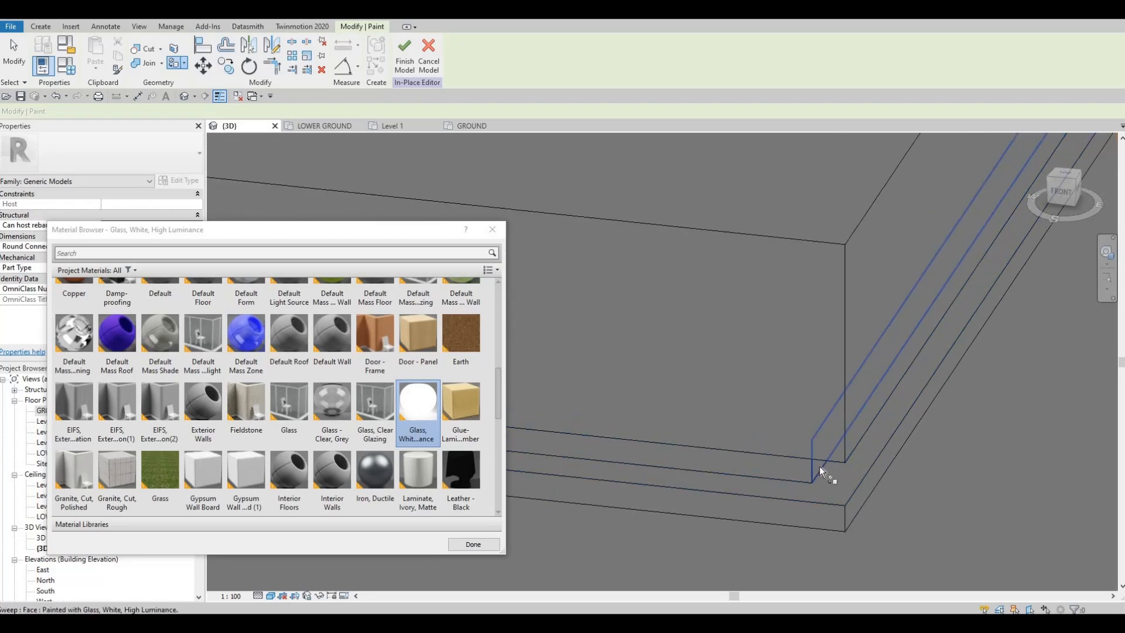
scroll(820, 460, "down", 5)
middle_click_drag(810, 455, 698, 479, "shift")
scroll(787, 458, "up", 5)
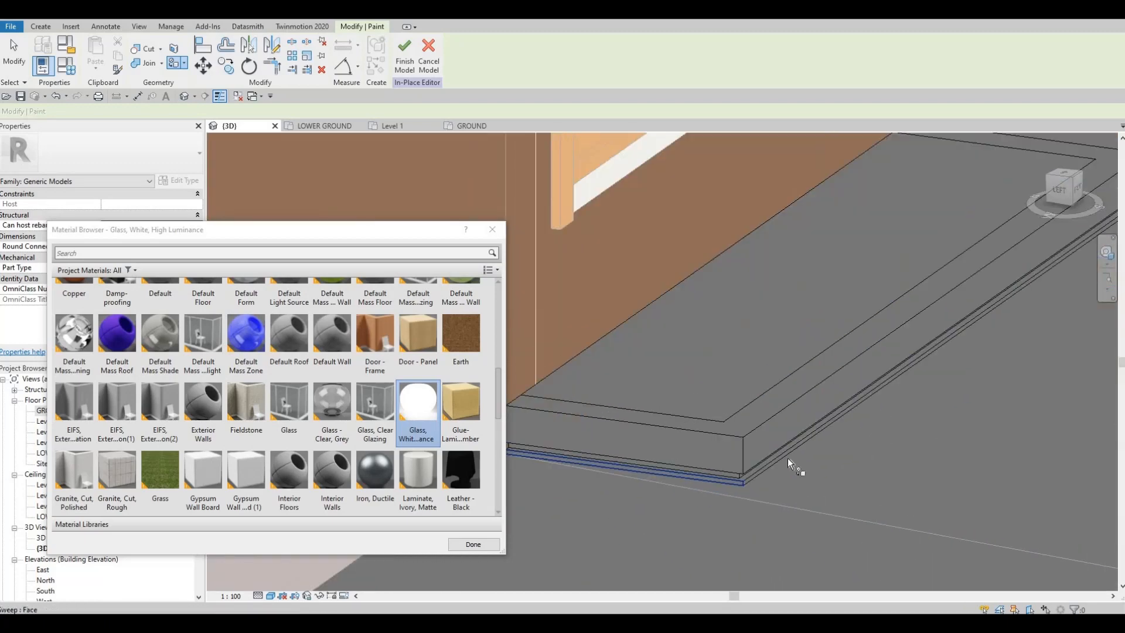
scroll(796, 452, "down", 5)
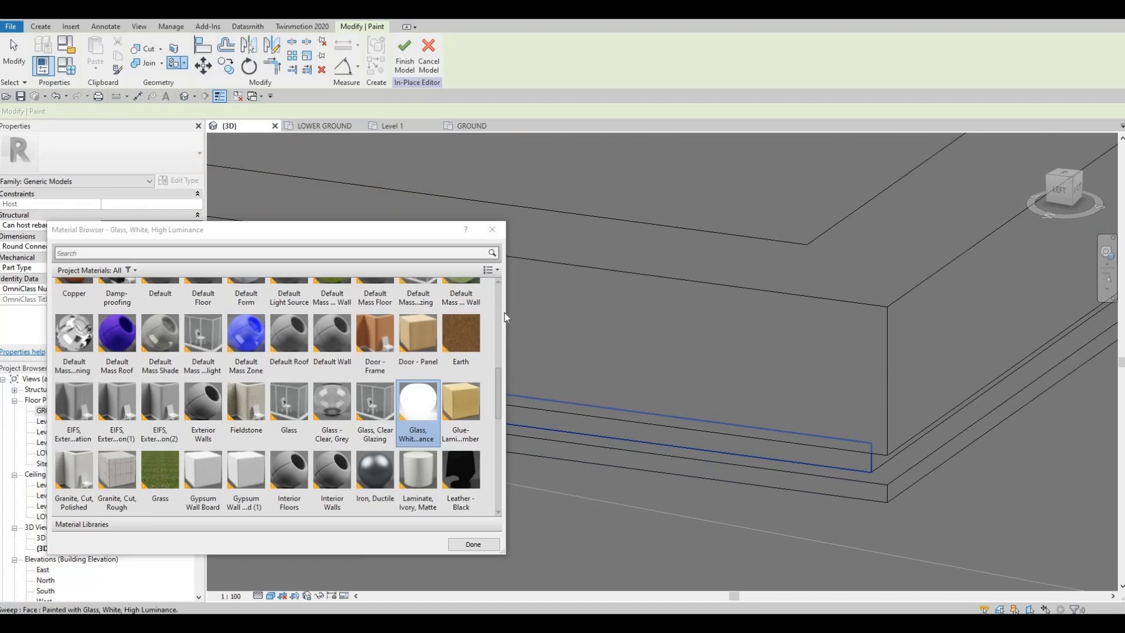
left_click(472, 544)
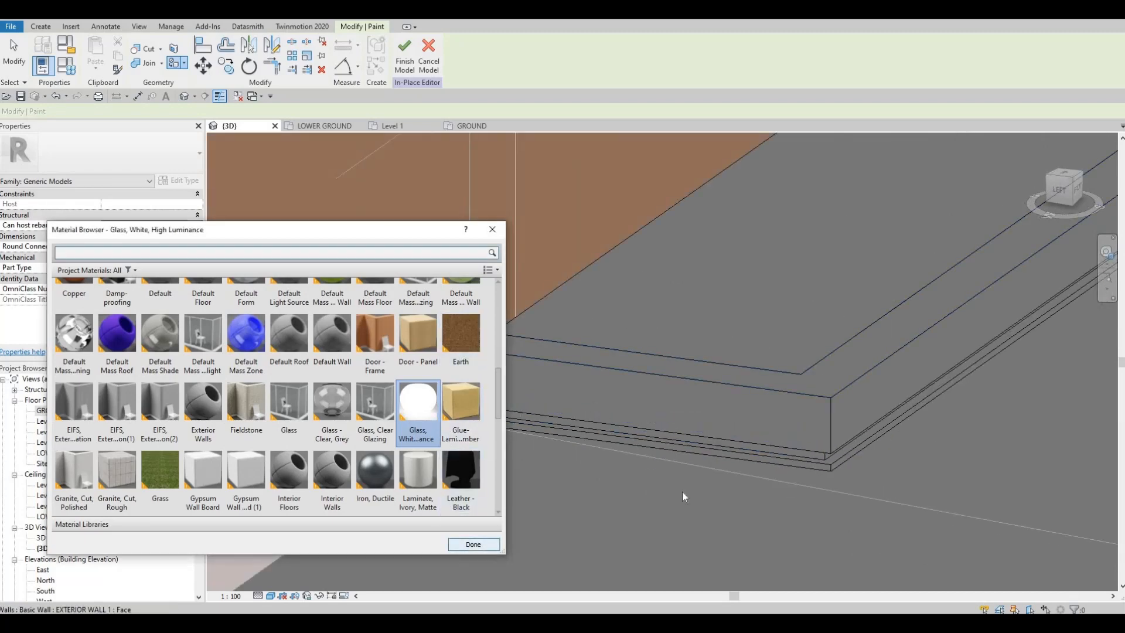
scroll(720, 495, "down", 3)
middle_click_drag(713, 502, 546, 398, "shift")
left_click(546, 398)
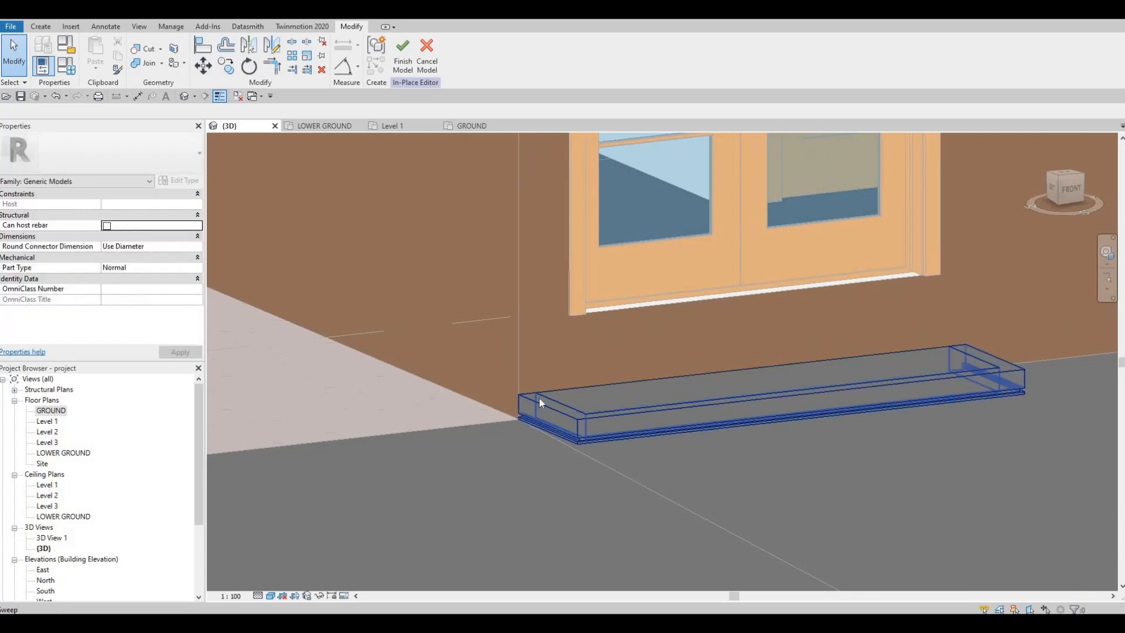
- Open the profile sketch of the entrance step's EIFS sweep border for editing
scroll(538, 396, "up", 4)
key("Escape")
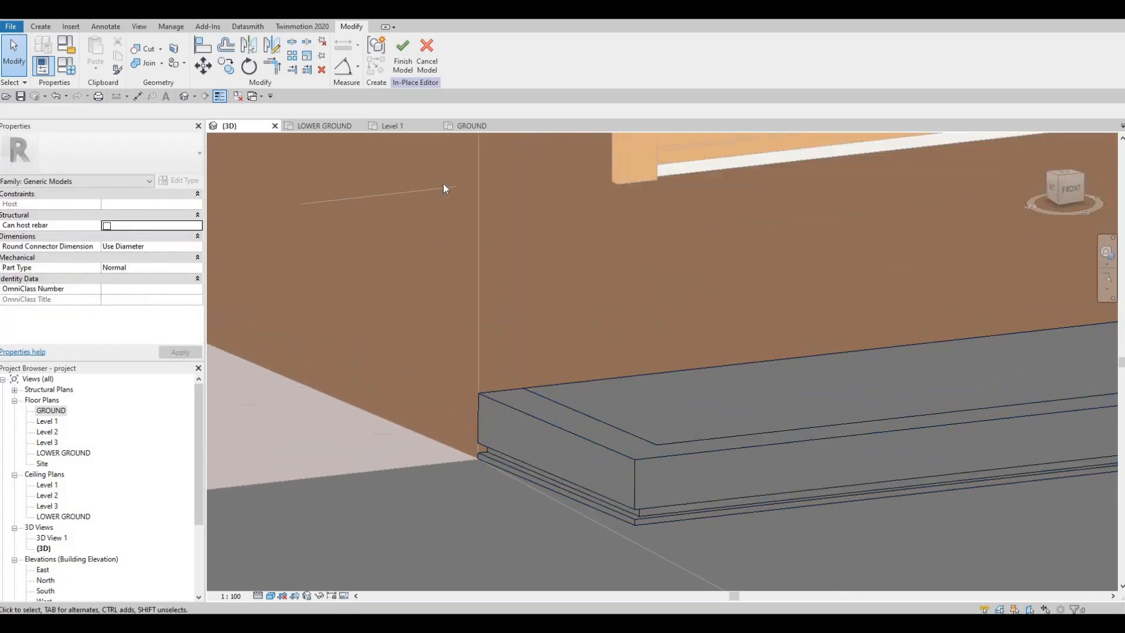
left_click(540, 426)
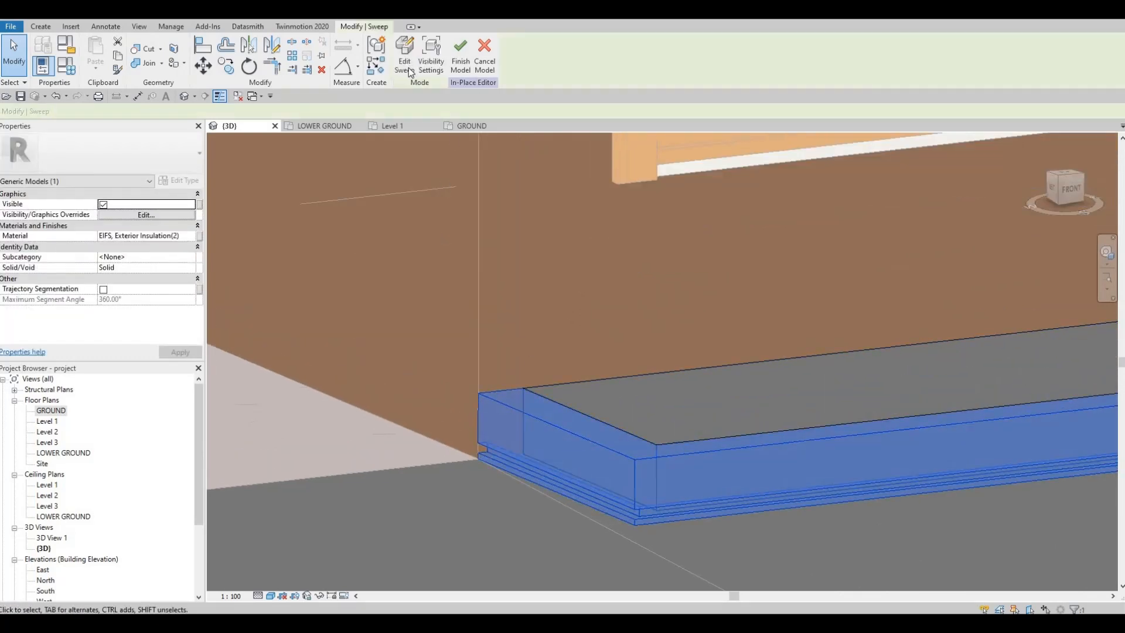
left_click(404, 56)
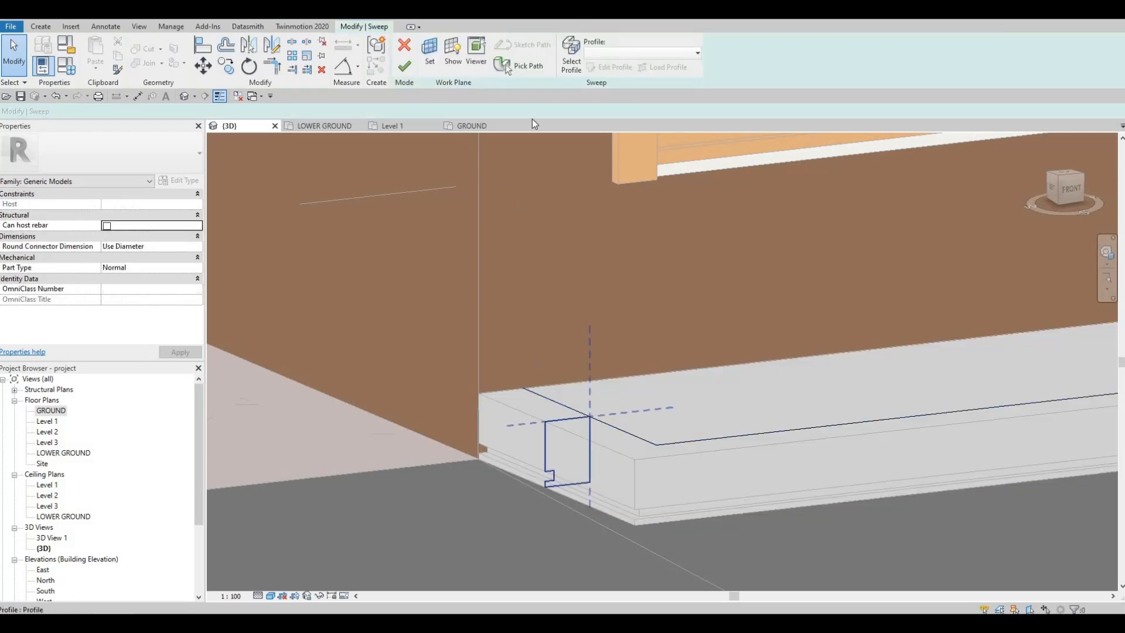
left_click(571, 56)
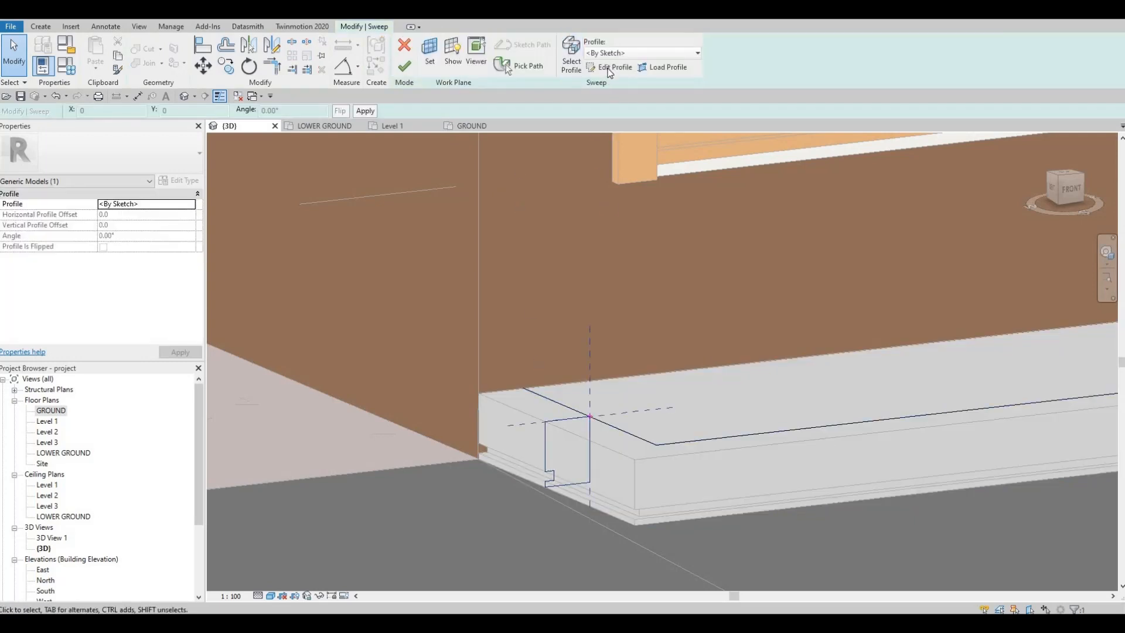
left_click(609, 66)
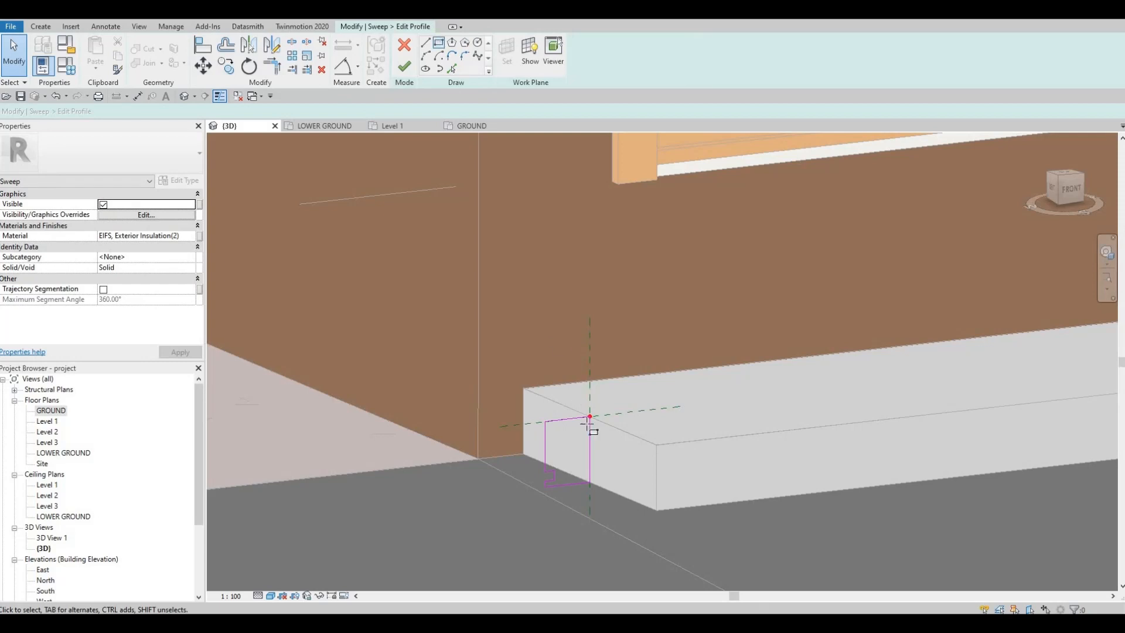
- Sketch a small rectangle about 7.7 mm wide below the profile's upper edge, close to its inner corner
scroll(596, 427, "up", 5)
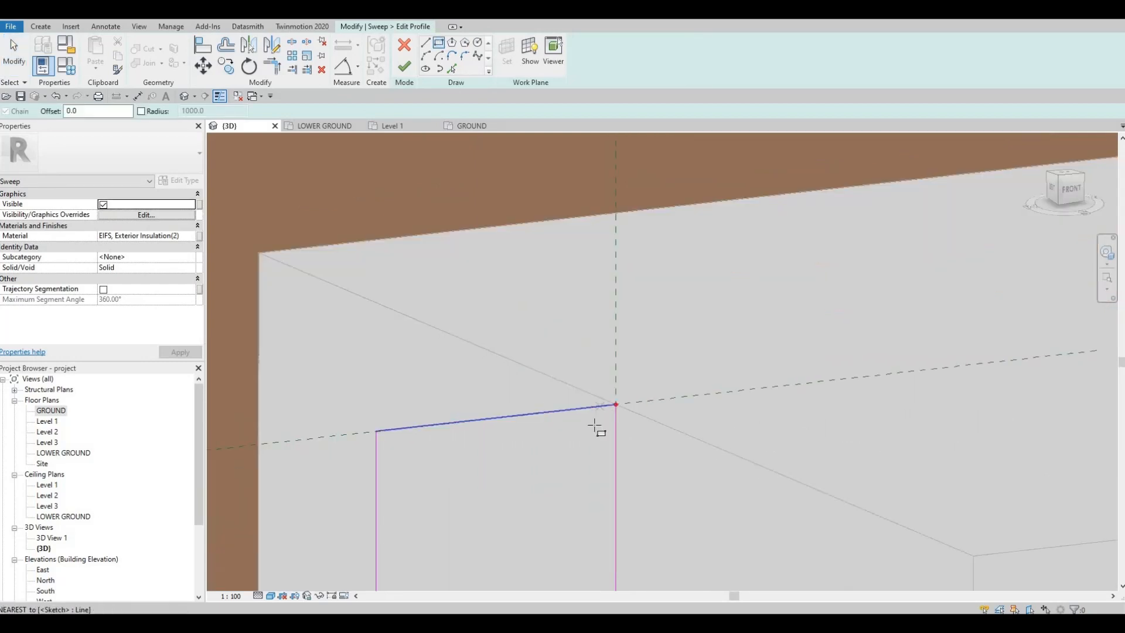
left_click(595, 428)
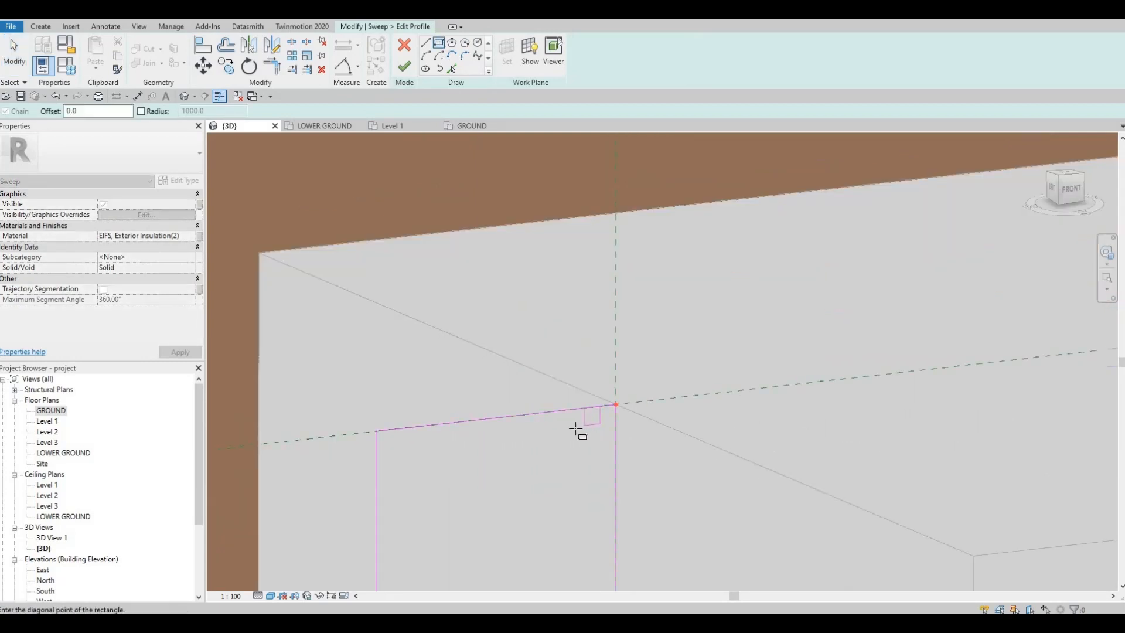
left_click(587, 424)
key("Escape")
key("Escape")
key("Escape")
- Remove the small rectangle's upper line and split and delete the profile edge across it to form an open notch
scroll(587, 410, "up", 2)
left_click(586, 402)
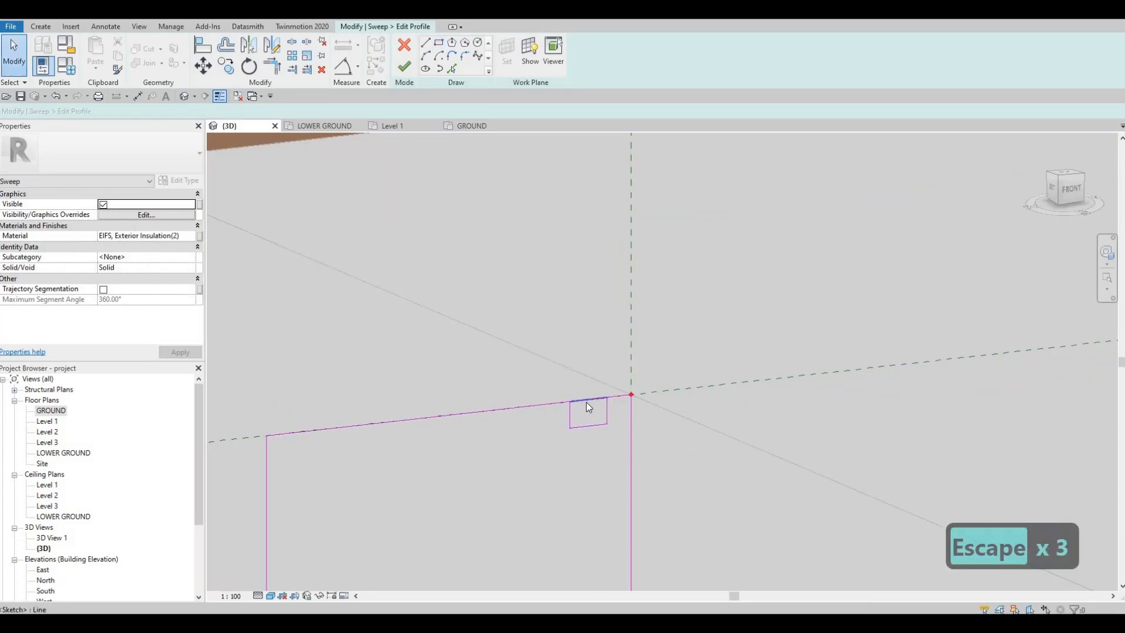
key("Delete")
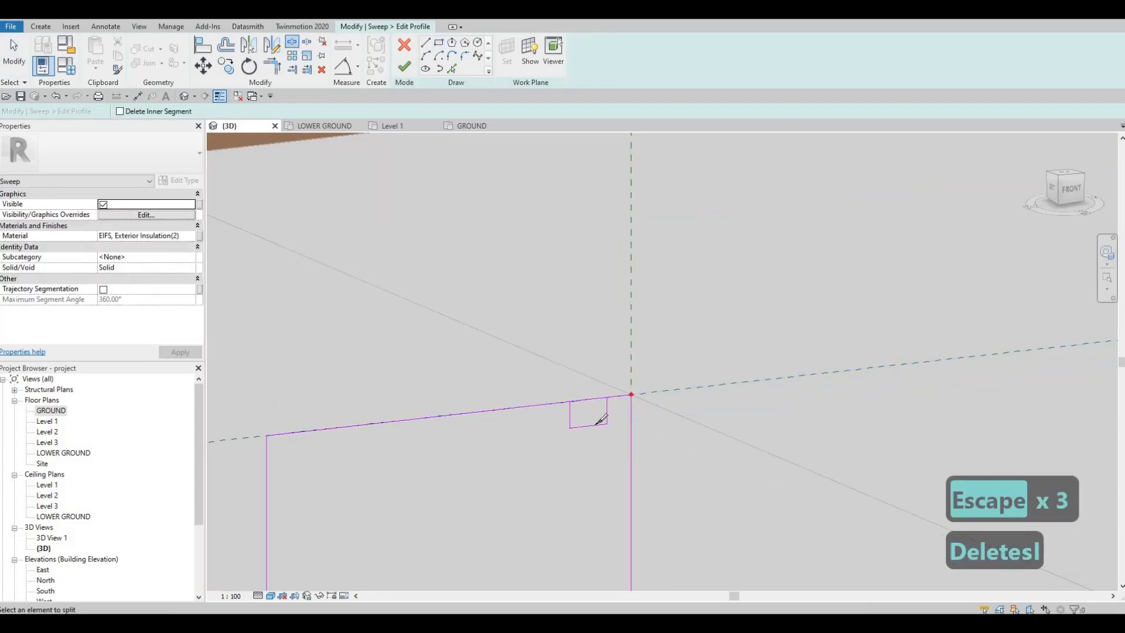
scroll(602, 419, "up", 3)
left_click(715, 411)
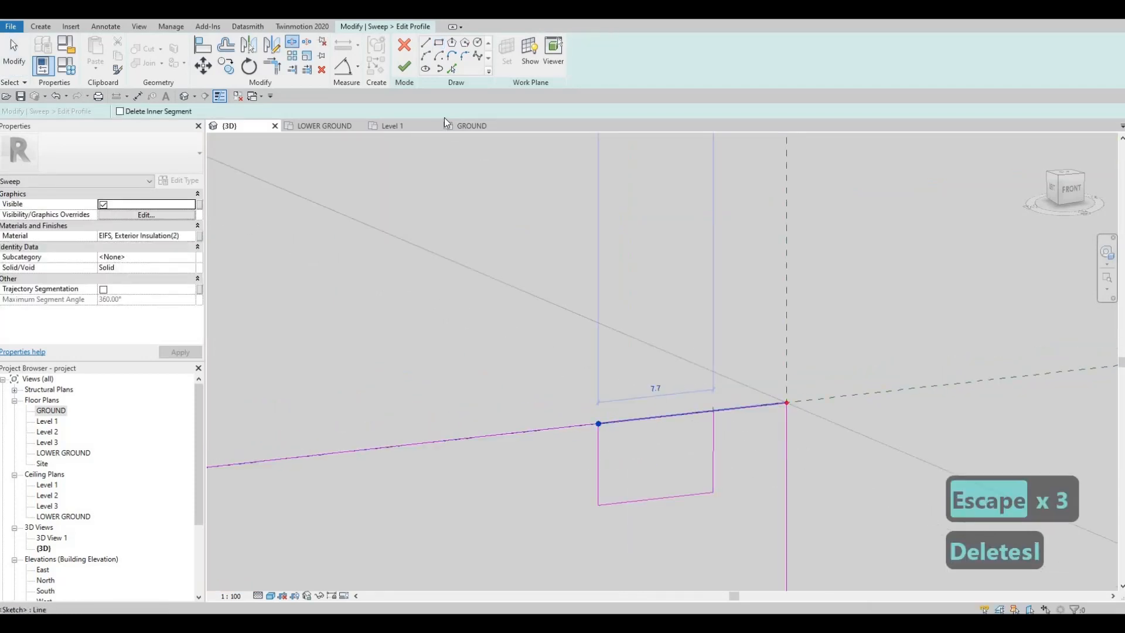
key("Escape")
key("Escape")
left_click(648, 409)
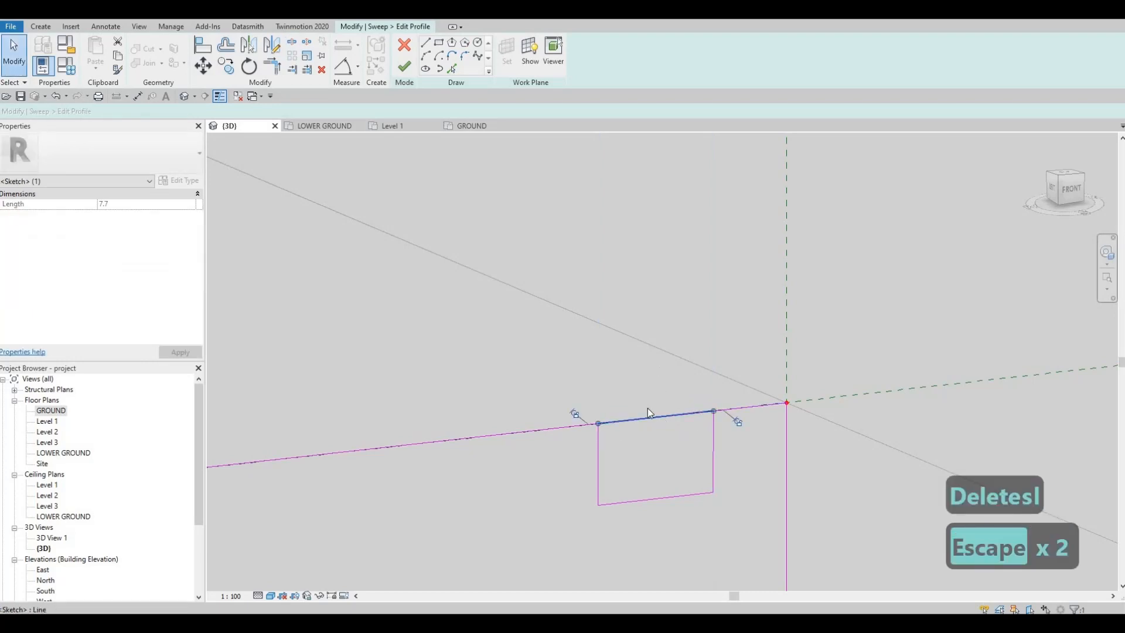
key("Delete")
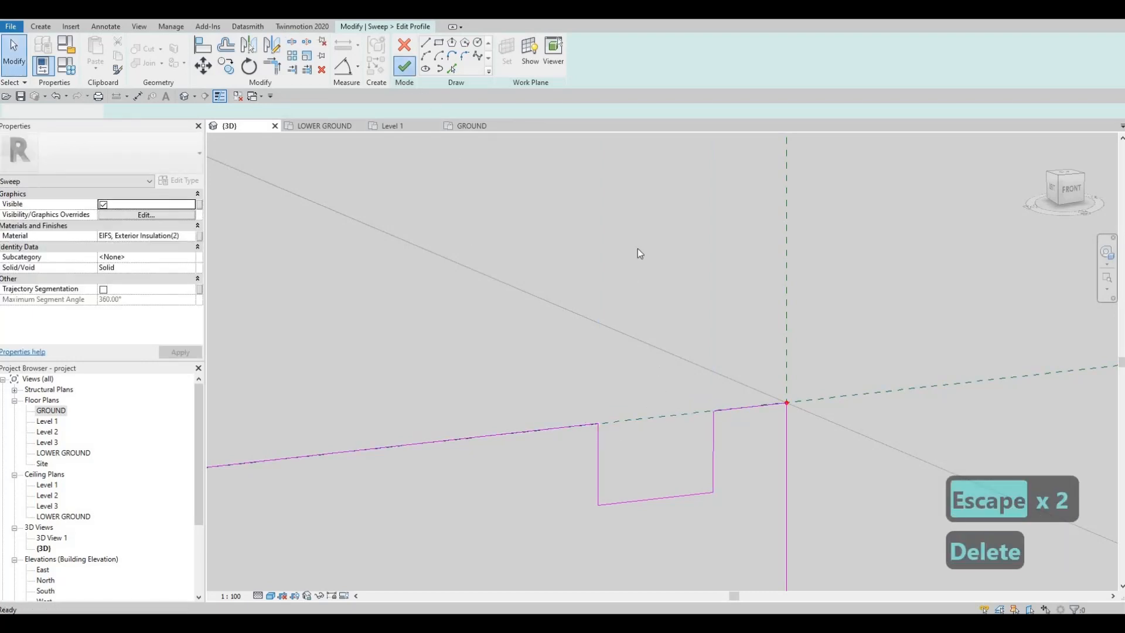
- Finish the notched profile and the sweep so the groove runs around the border's upper inner edge
left_click(404, 66)
left_click(404, 66)
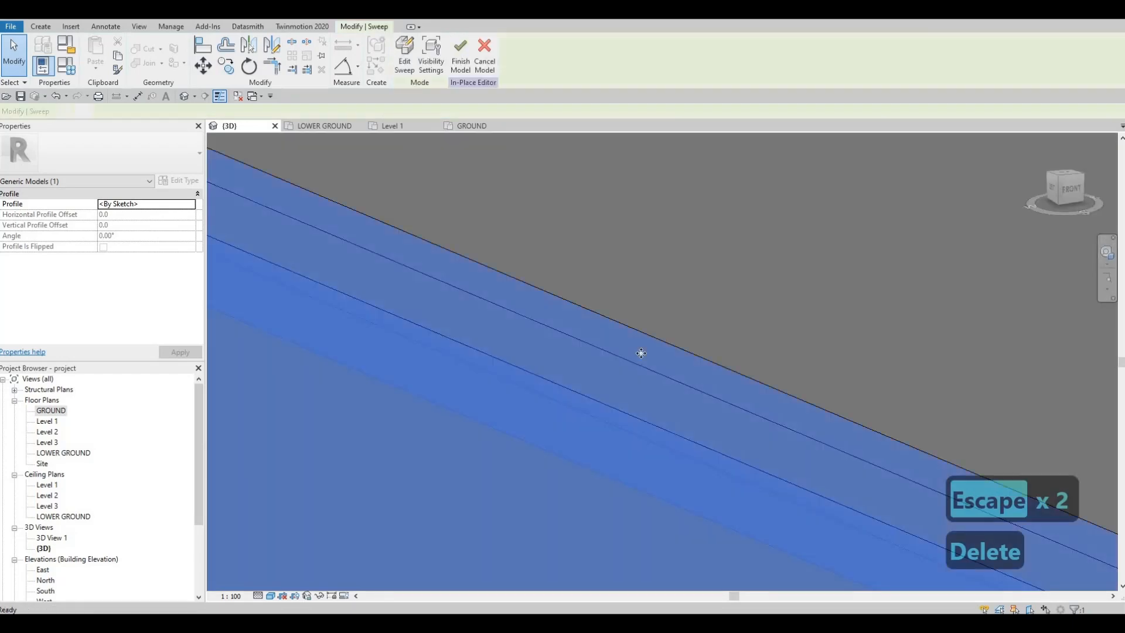
scroll(621, 357, "down", 8)
key("Escape")
middle_click_drag(423, 250, 375, 281, "shift")
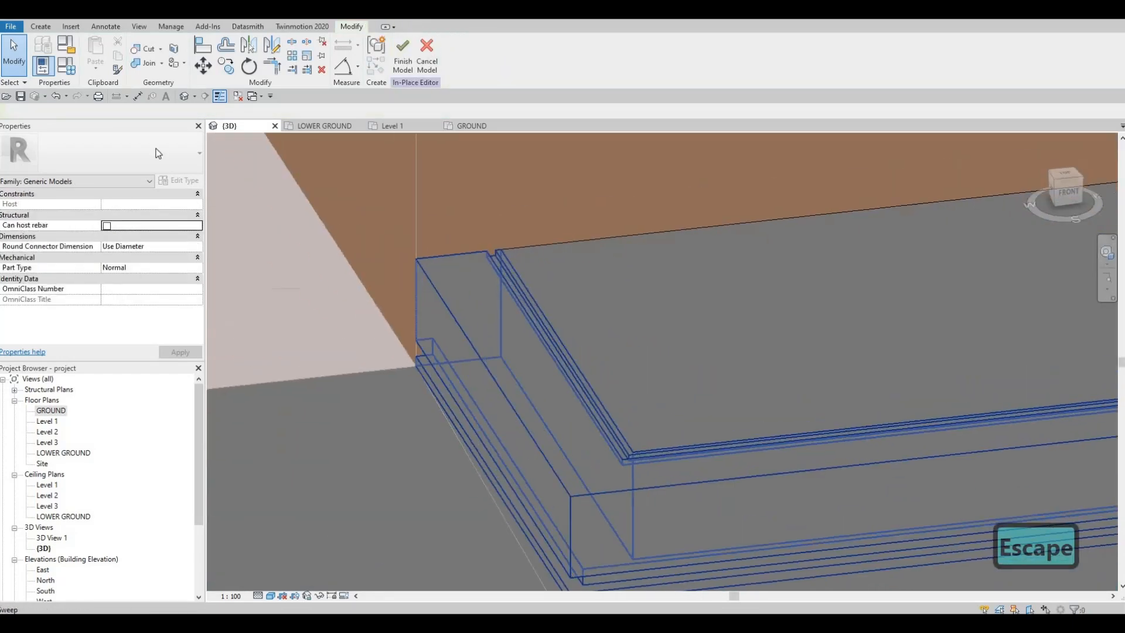
key("Escape")
- Paint the groove faces around the border's upper inner edge with Glass, White, High Luminance
left_click(172, 64)
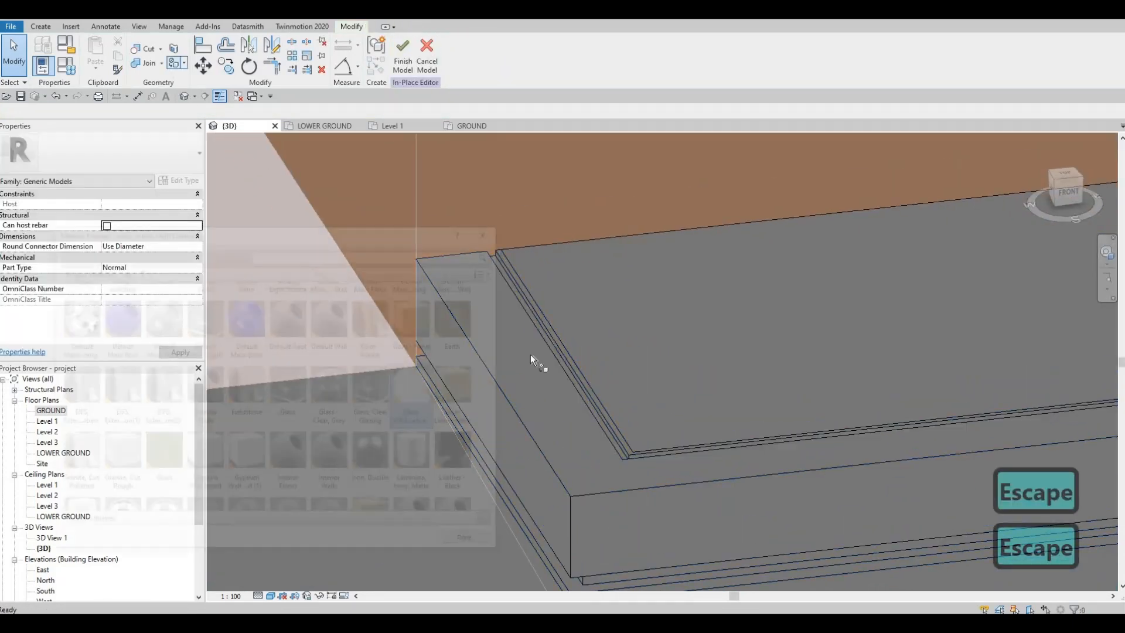
scroll(567, 380, "up", 2)
middle_click_drag(566, 368, 549, 405, "shift")
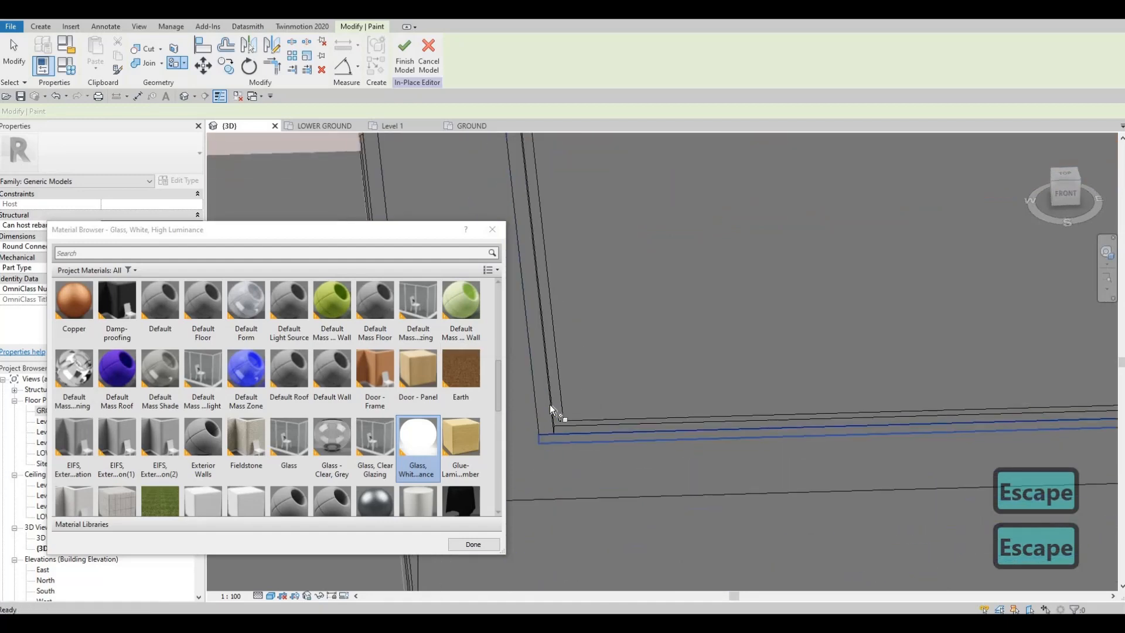
scroll(538, 427, "up", 3)
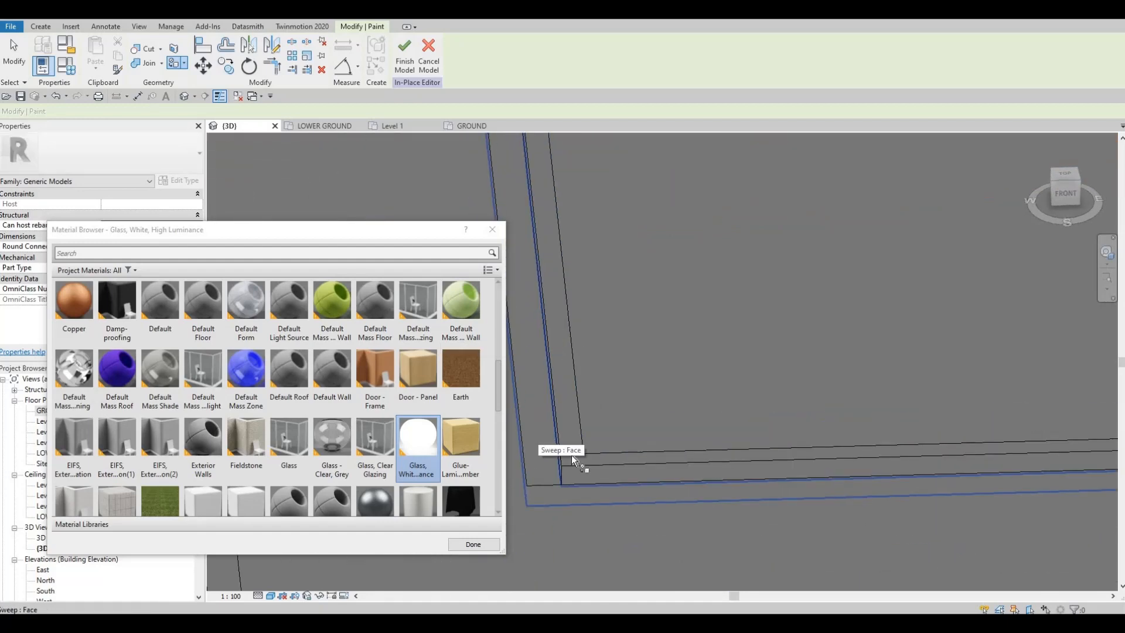
middle_click_drag(571, 455, 582, 467)
scroll(577, 468, "down", 3)
middle_click_drag(566, 255, 664, 372)
scroll(658, 364, "down", 1)
scroll(659, 363, "up", 3)
scroll(665, 371, "down", 3)
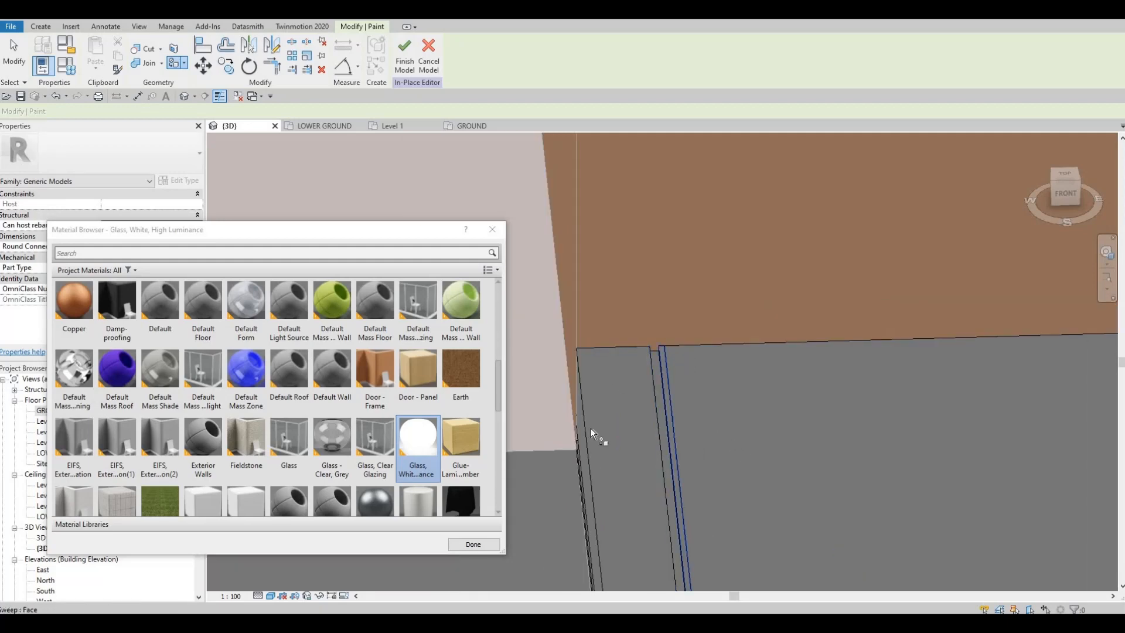
scroll(591, 431, "down", 2)
scroll(742, 535, "up", 2)
middle_click_drag(419, 186, 463, 219, "shift")
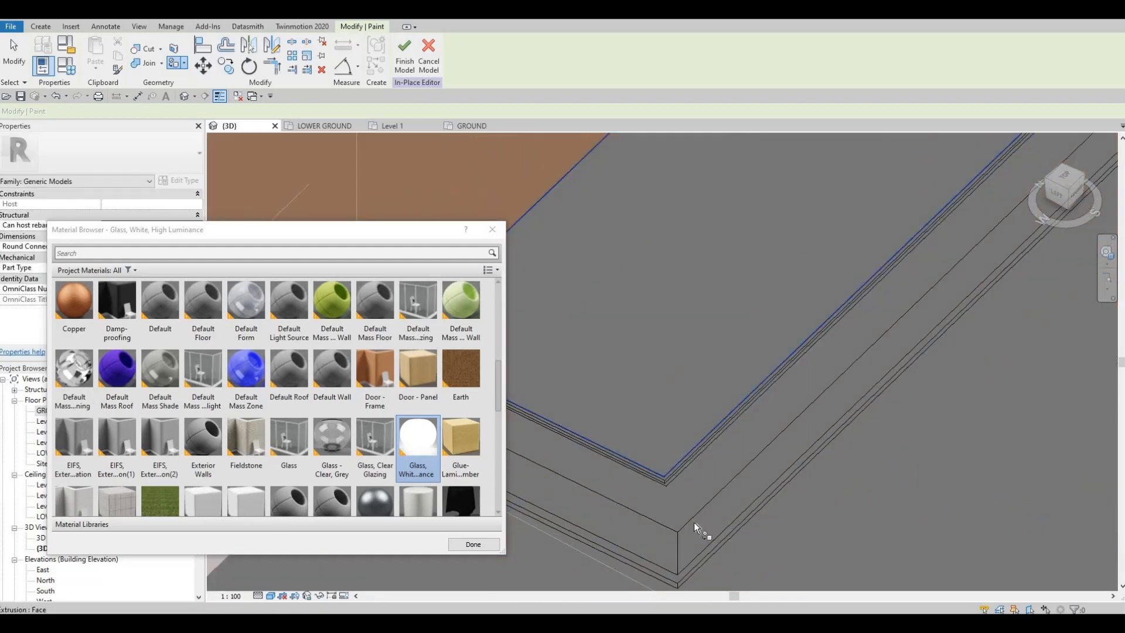
- Complete the luminous glass painting of the groove at the border's corner and far end, and end painting
scroll(652, 504, "up", 5)
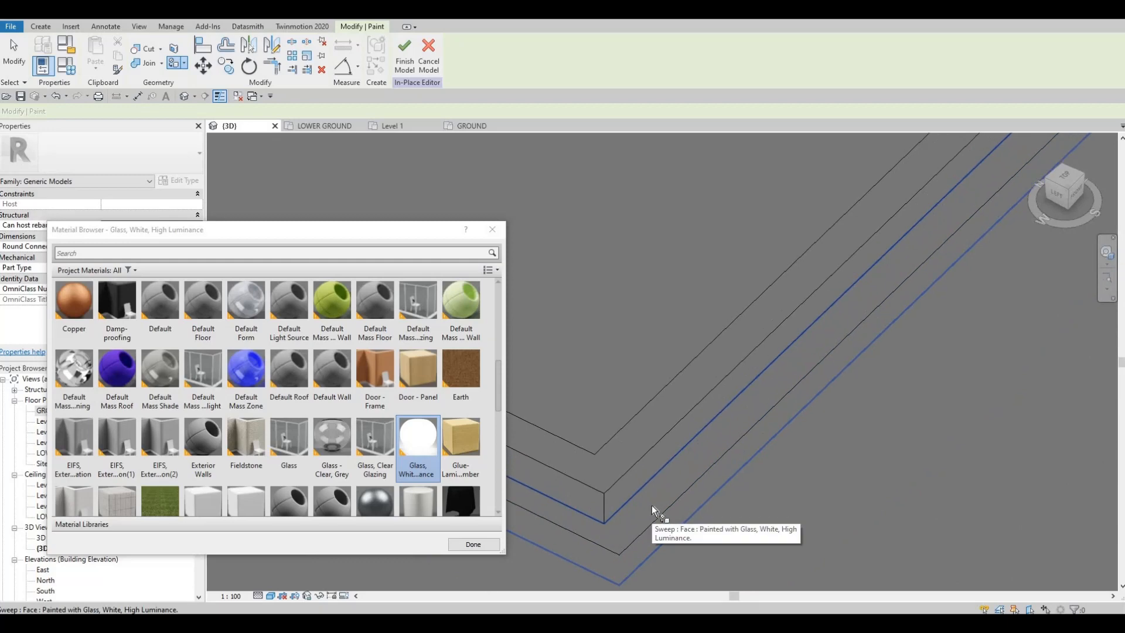
key("Tab")
scroll(732, 427, "down", 3)
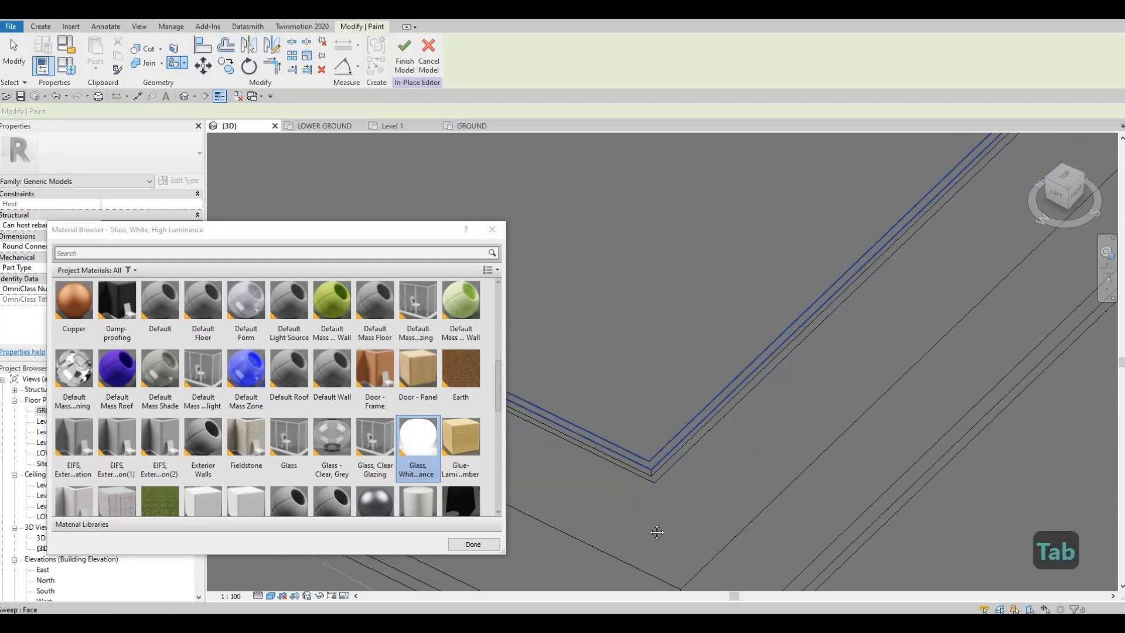
scroll(657, 527, "down", 2)
middle_click_drag(838, 382, 725, 389)
scroll(725, 389, "down", 3)
scroll(708, 237, "up", 6)
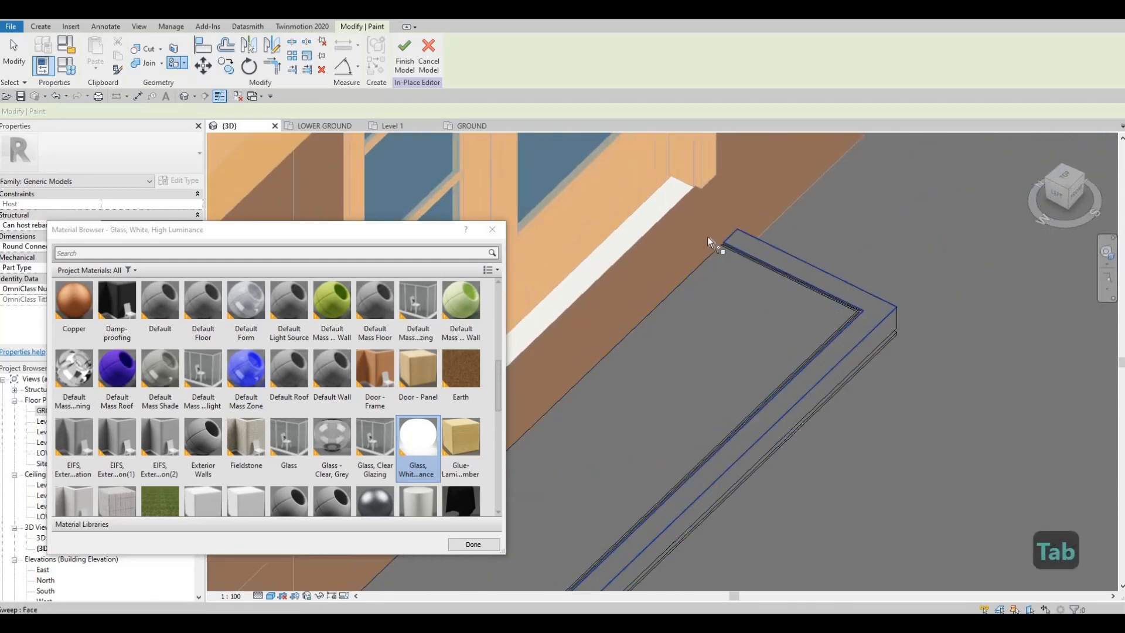
scroll(680, 228, "up", 1)
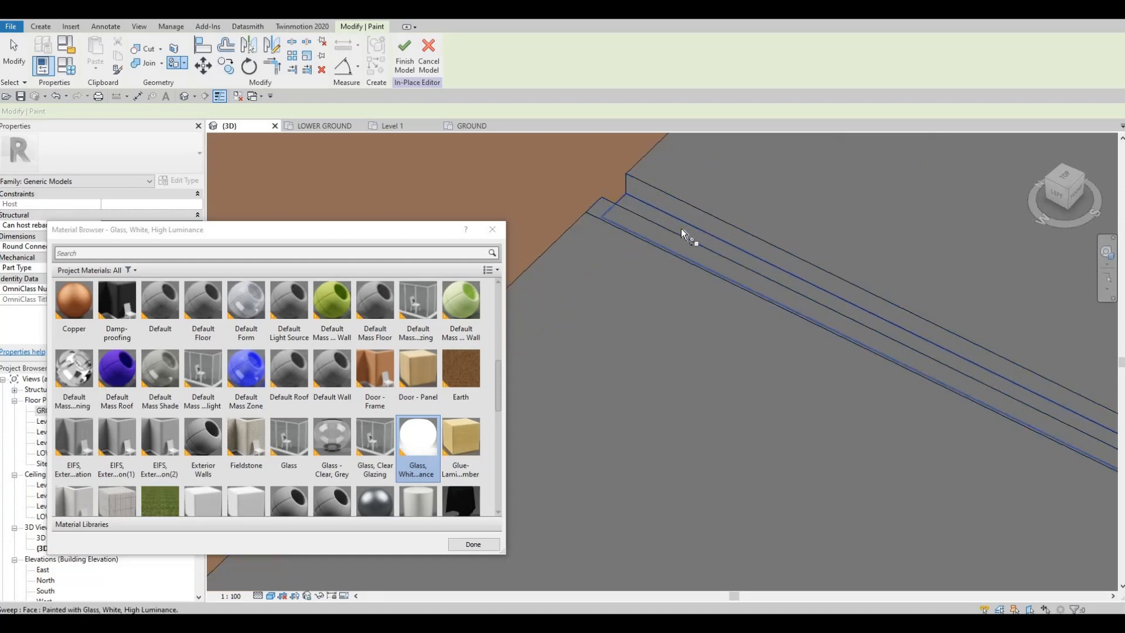
left_click(472, 544)
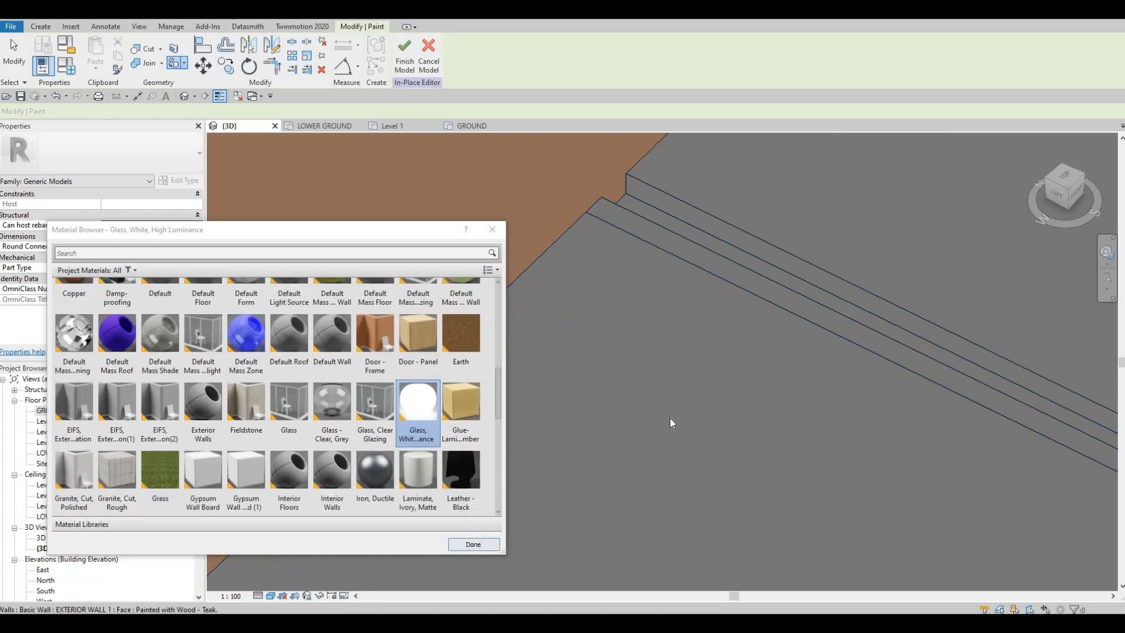
- Finish the in-place entrance step model and clear the selection
scroll(631, 206, "up", 4)
left_click(402, 55)
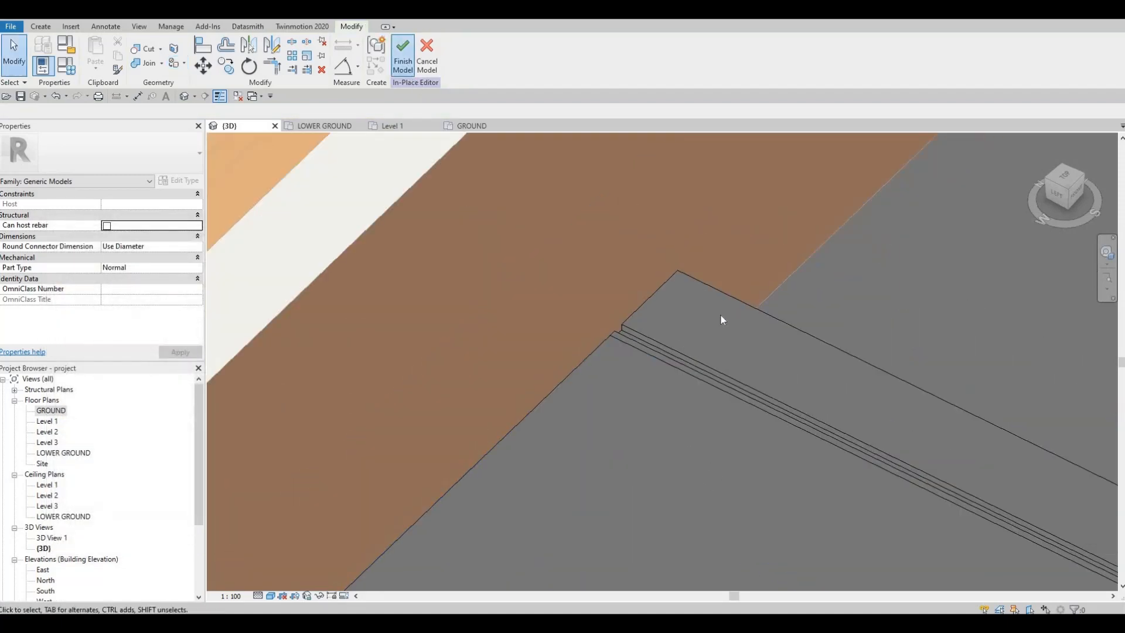
scroll(700, 350, "down", 6)
middle_click_drag(578, 480, 560, 505, "shift")
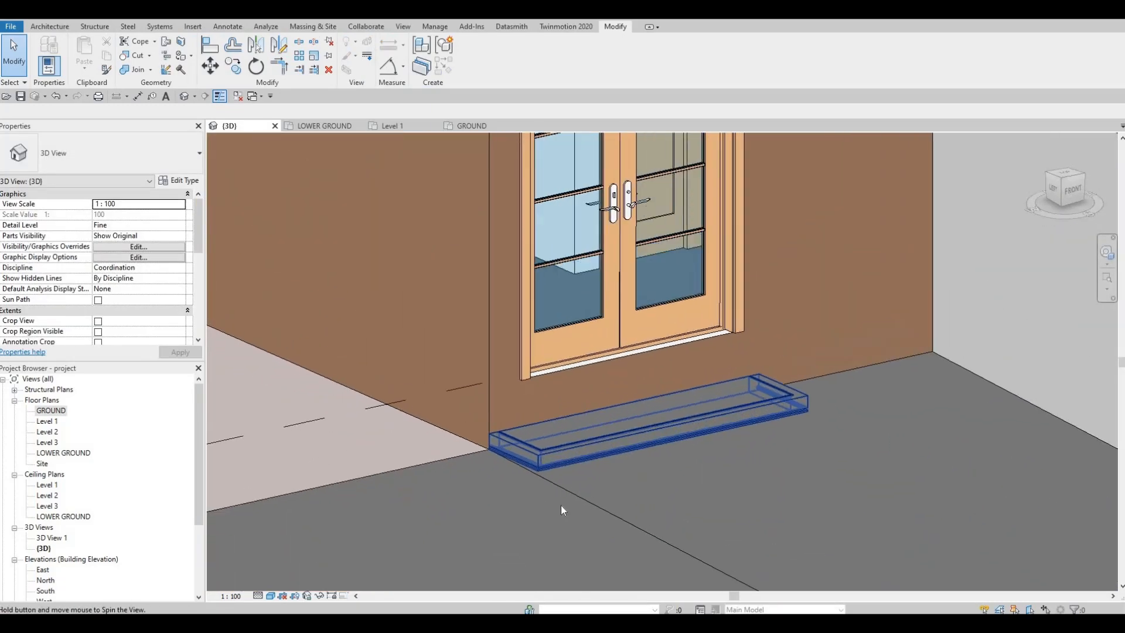
key("Escape")
key("Escape")
- Reopen the entrance step for in-place editing and select its slab and sweep border together
scroll(504, 368, "up", 3)
middle_click_drag(508, 367, 515, 327, "shift")
left_click(510, 324)
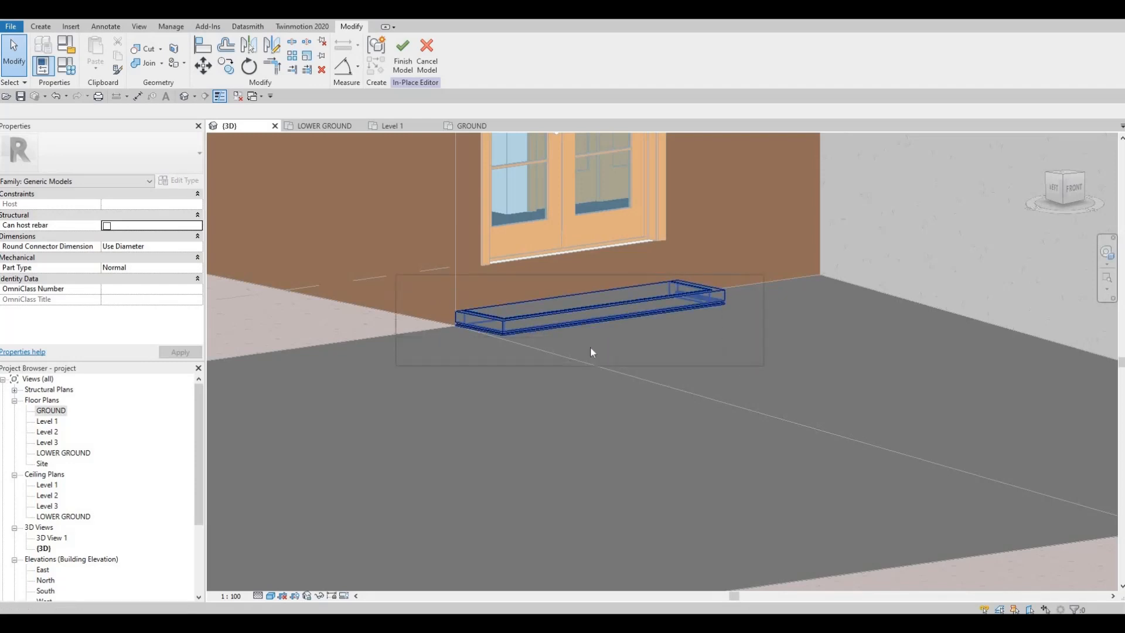
scroll(529, 299, "up", 2)
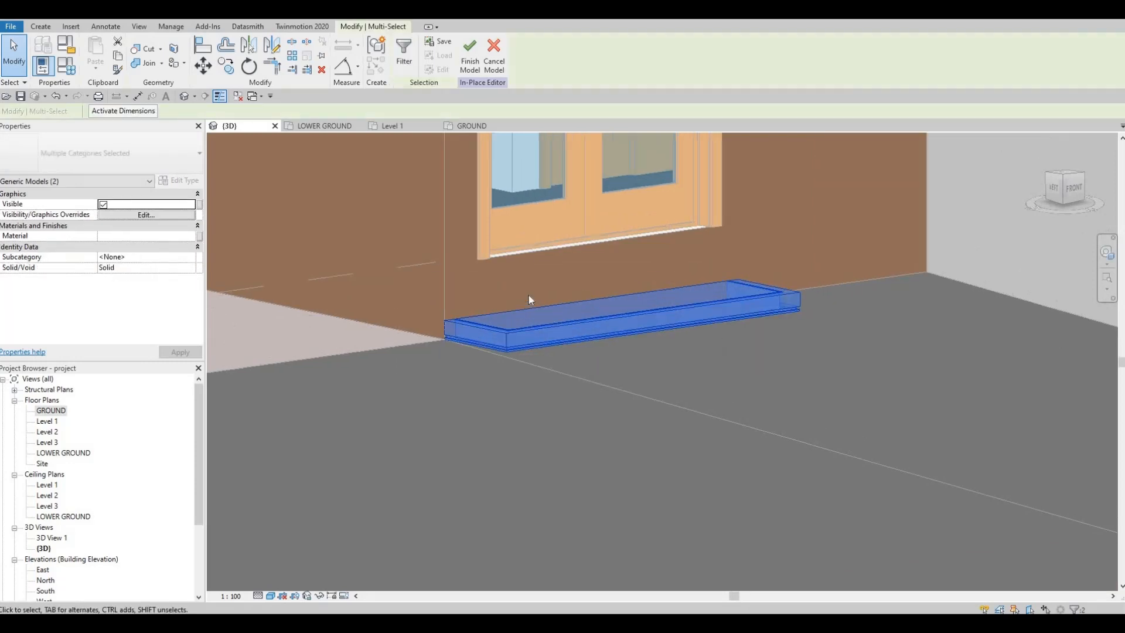
key("m")
key("v")
scroll(586, 292, "up", 2)
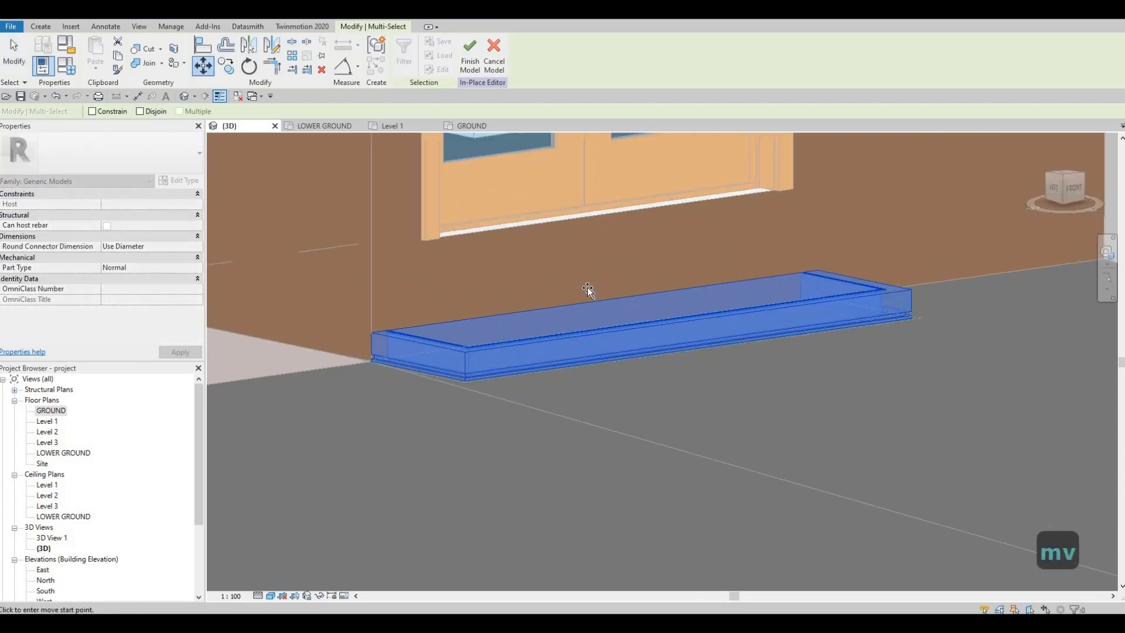
left_click(586, 255)
key("Escape")
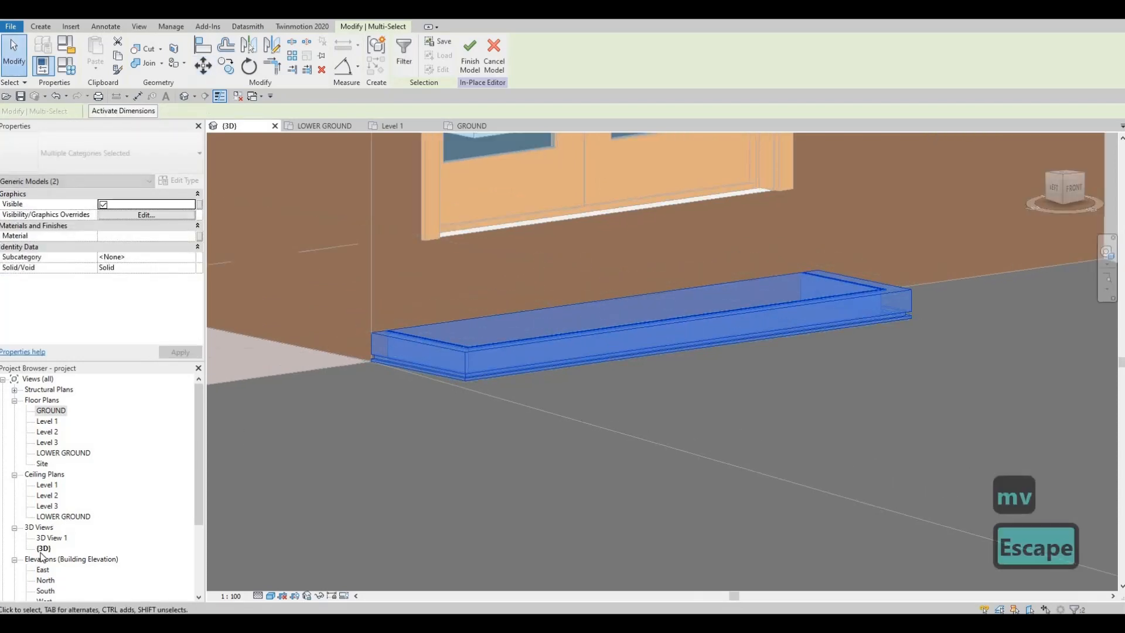
- Open the South elevation at the double door's entrance step and clear the selection
scroll(42, 581, "down", 1)
double_click(44, 580)
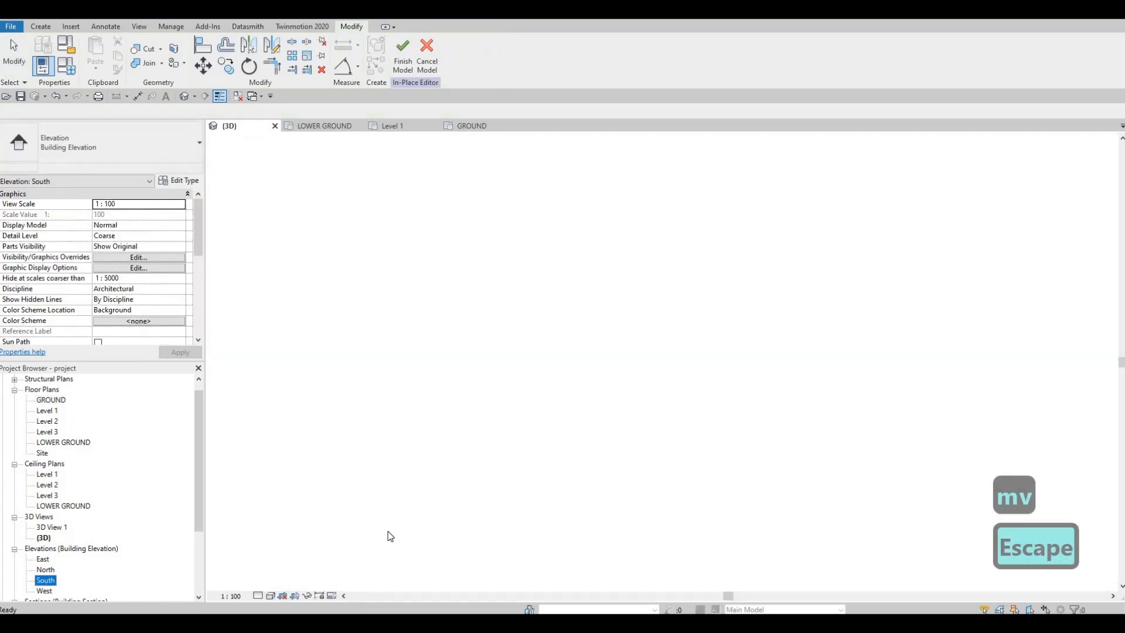
scroll(639, 377, "up", 10)
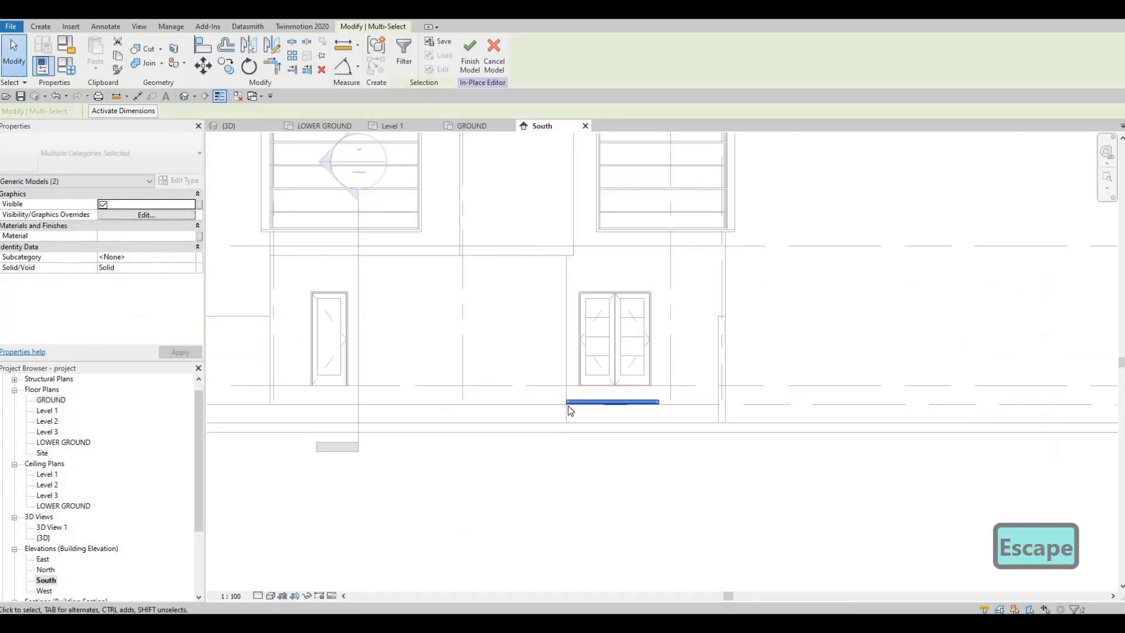
middle_click_drag(344, 385, 472, 373)
key("Escape")
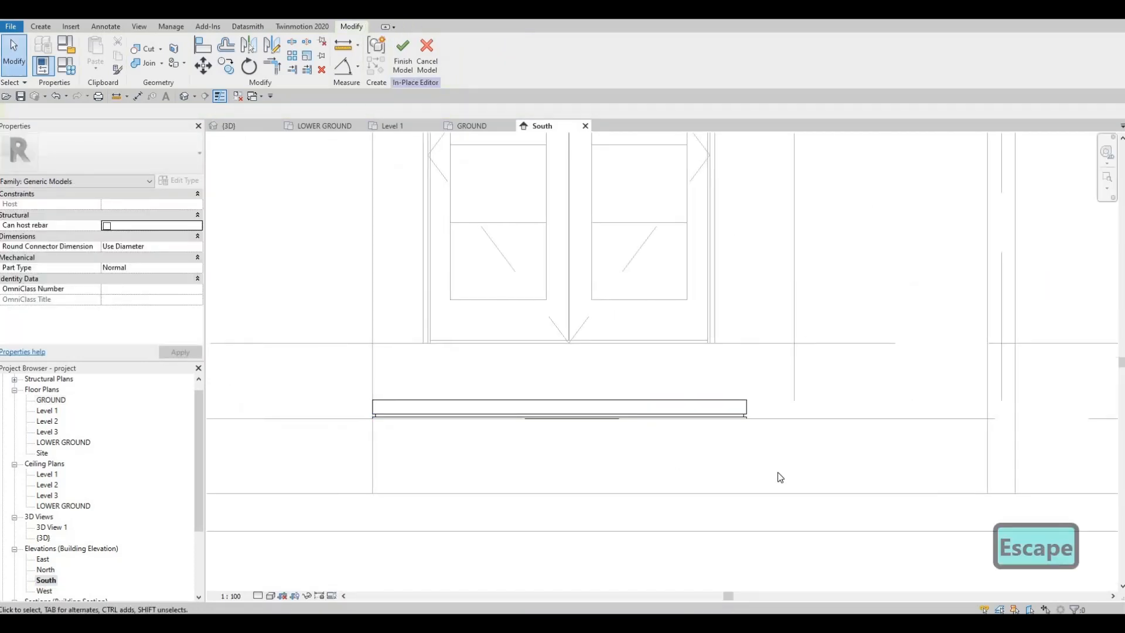
left_click_drag(777, 472, 334, 375)
key("m")
key("v")
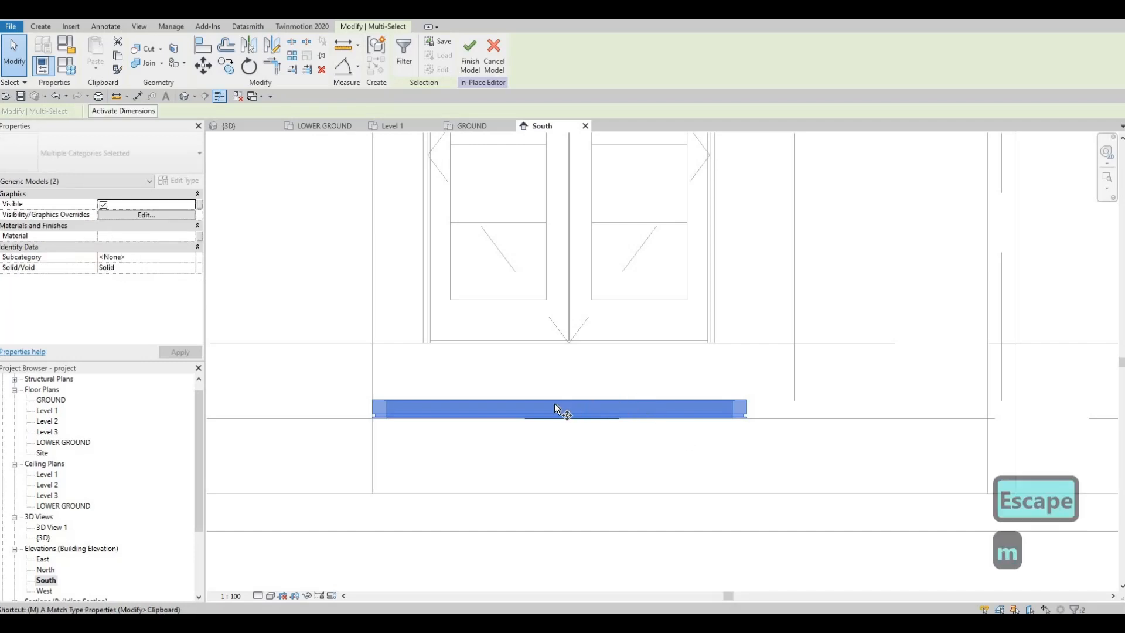
scroll(554, 404, "up", 3)
left_click(530, 403)
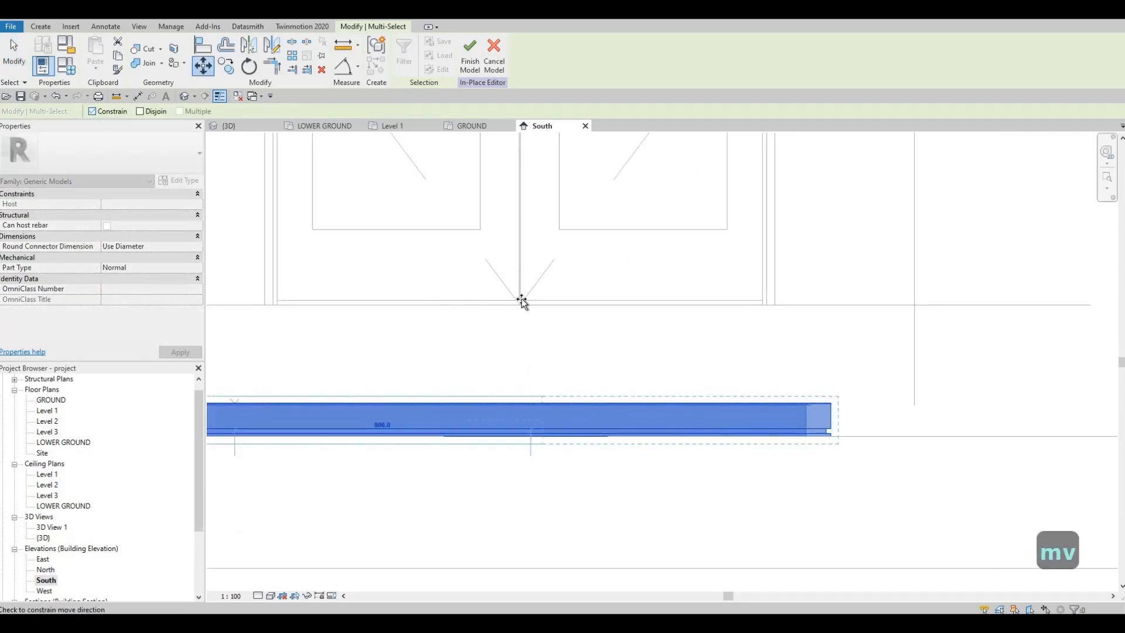
key("Escape")
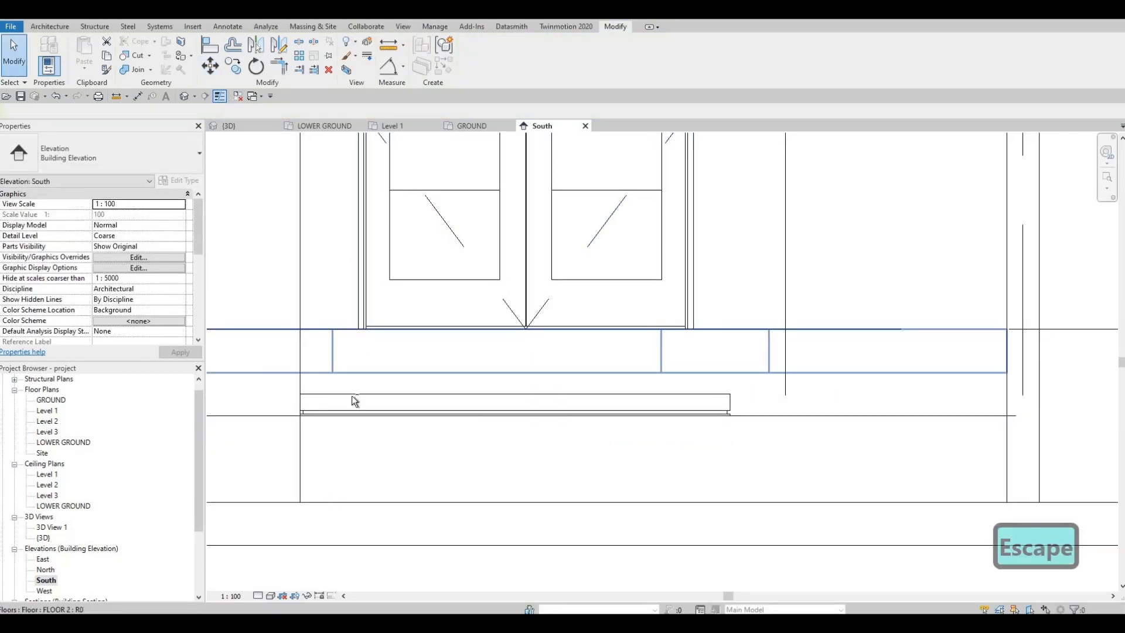
key("Escape")
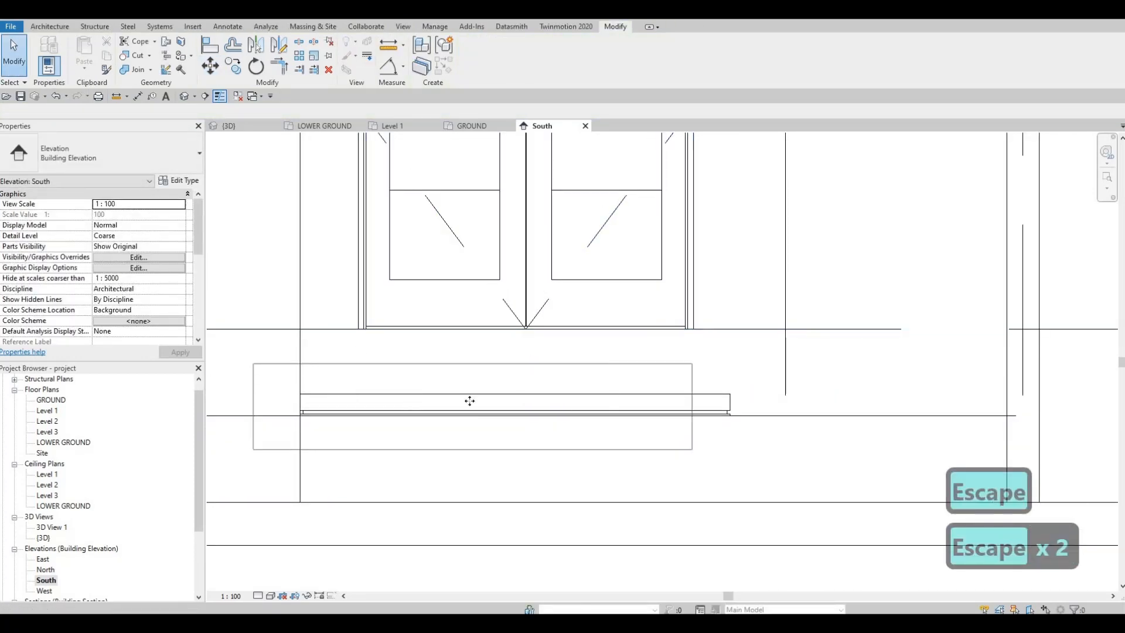
left_click(462, 402)
key("m")
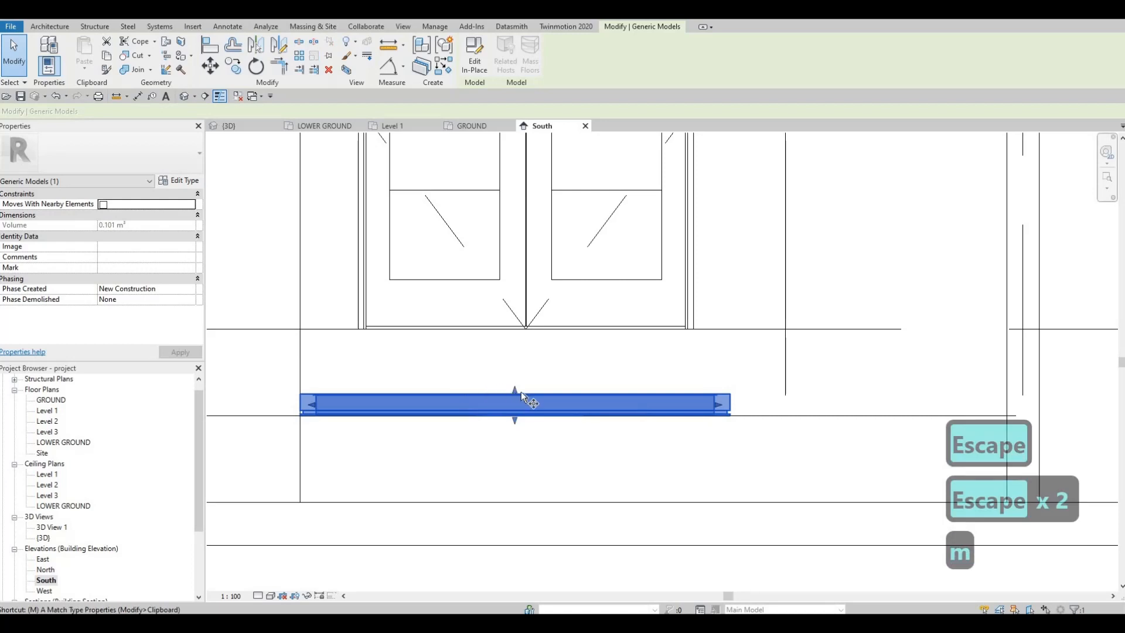
key("v")
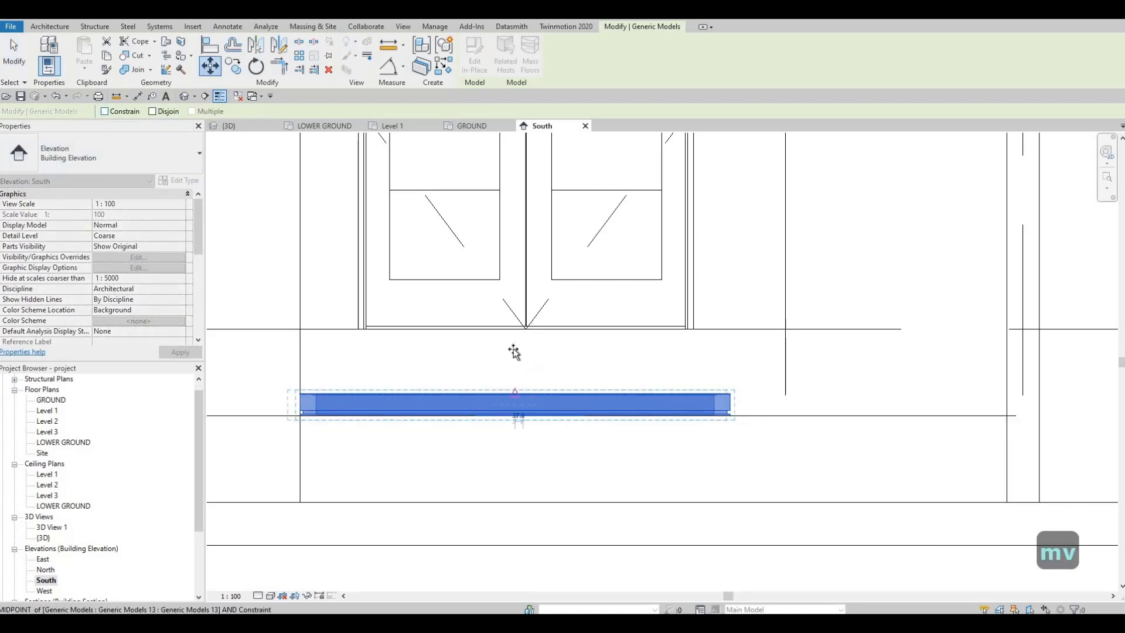
scroll(514, 398, "down", 3)
key("Escape")
key("Escape")
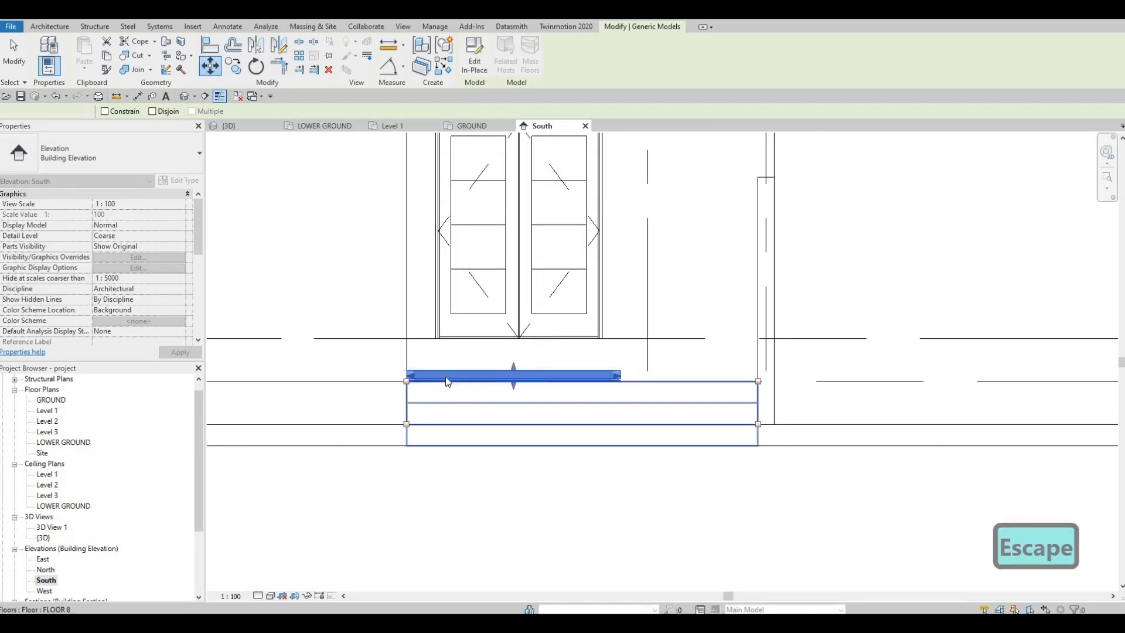
- Raise the whole entrance step with its upper shape handle until its top meets the double door's threshold
left_click(454, 384)
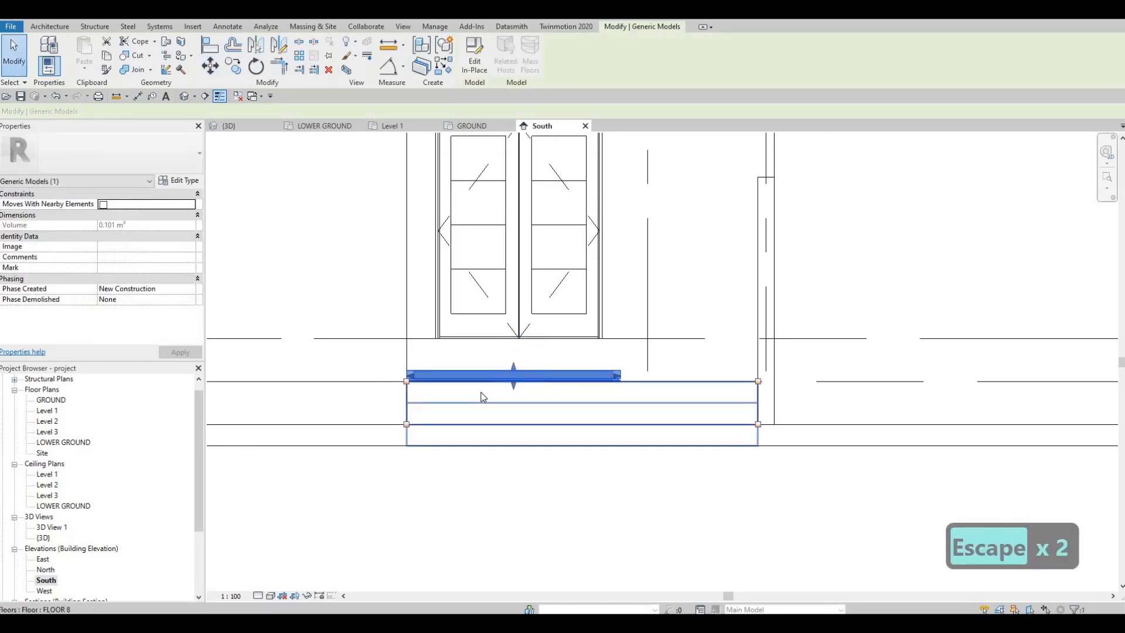
scroll(496, 383, "up", 4)
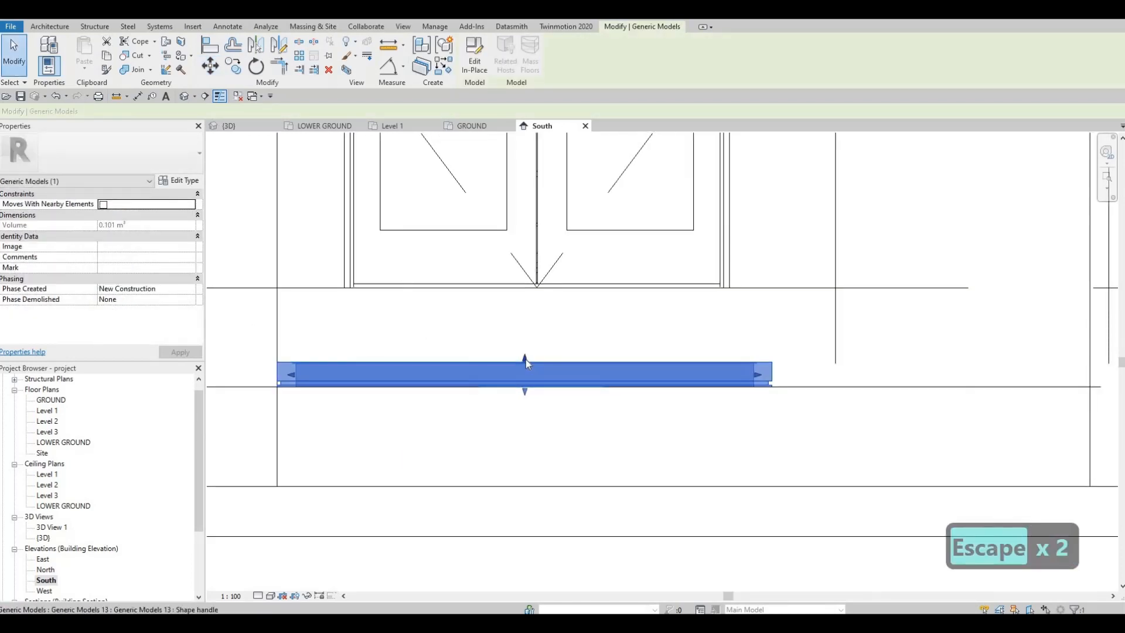
left_click_drag(525, 361, 524, 319)
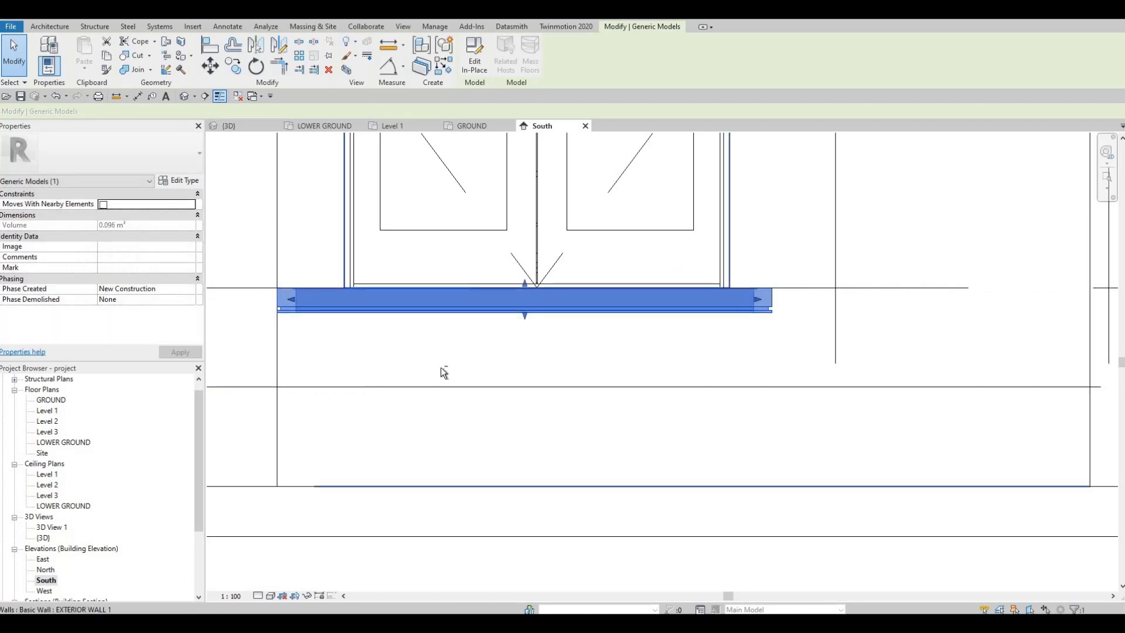
middle_click_drag(413, 303, 459, 288)
scroll(459, 288, "down", 1)
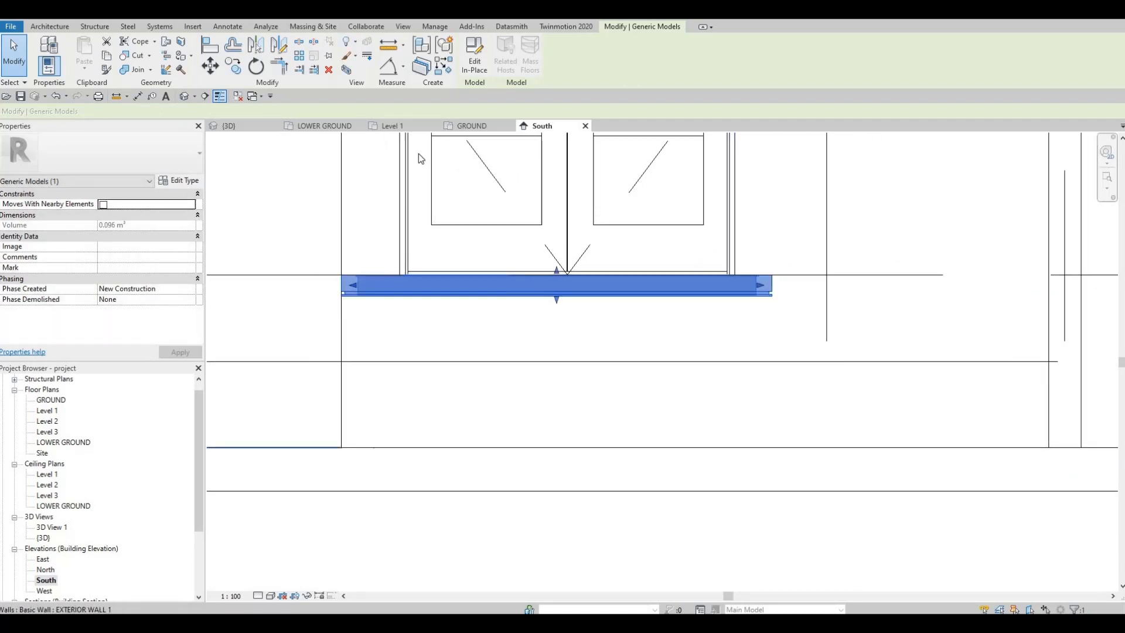
key("Escape")
- Reopen the raised entrance step for in-place editing and select its slab and sweep border together
left_click(447, 288)
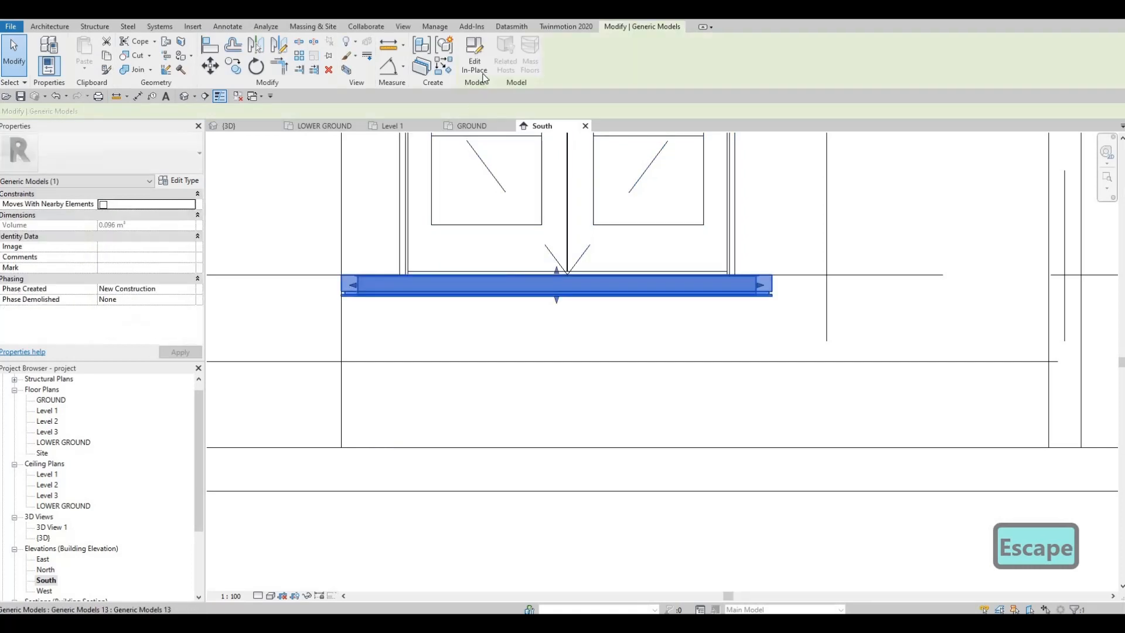
left_click(475, 61)
key("Escape")
scroll(328, 322, "down", 4)
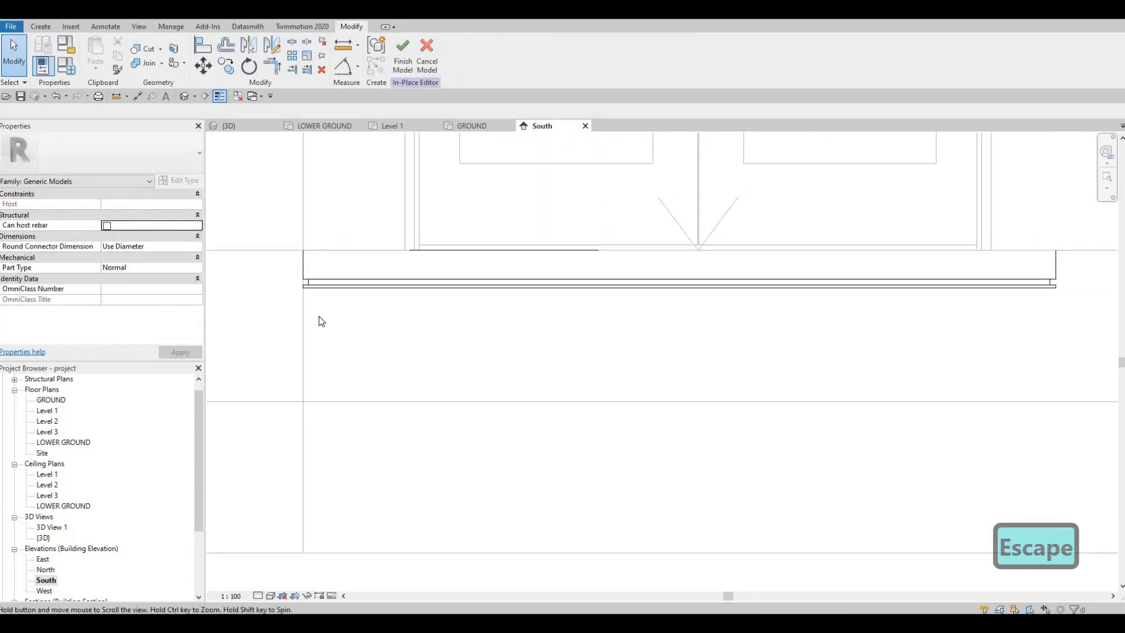
left_click_drag(300, 297, 598, 361)
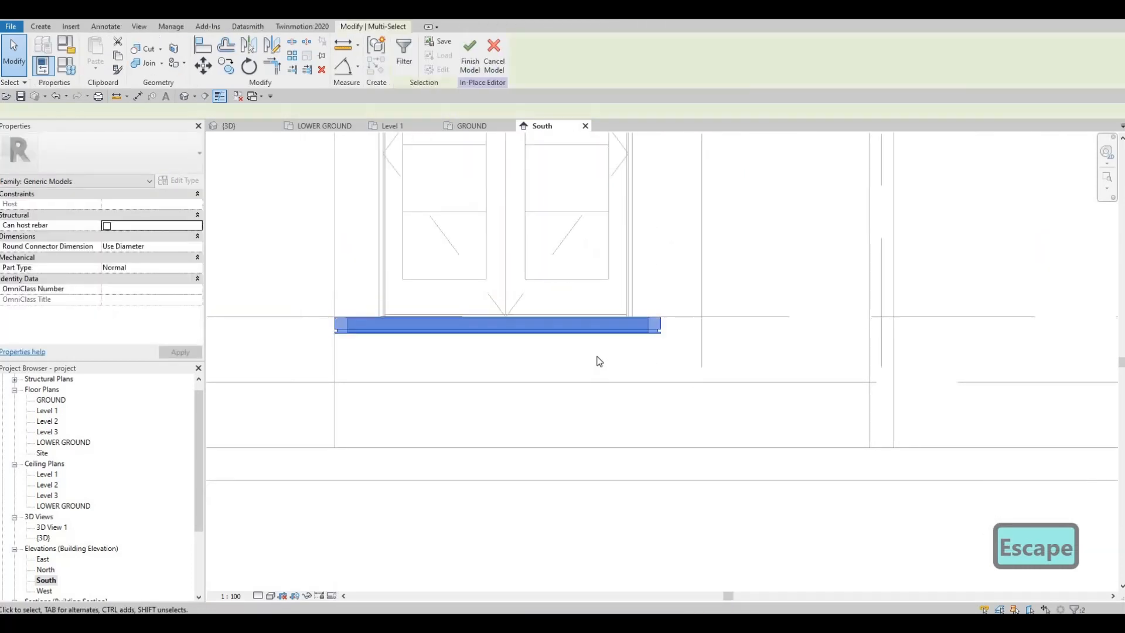
- Copy the slab and sweep border straight down with Multiple on and Constrain off, forming a second tier just beneath the first
key("c")
key("o")
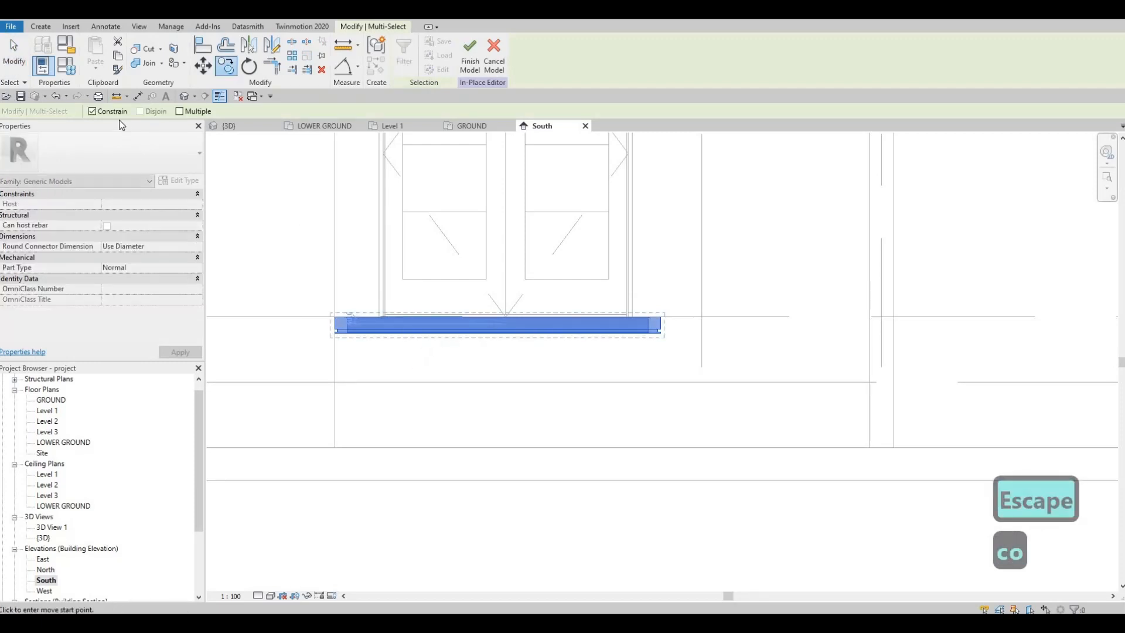
left_click(183, 114)
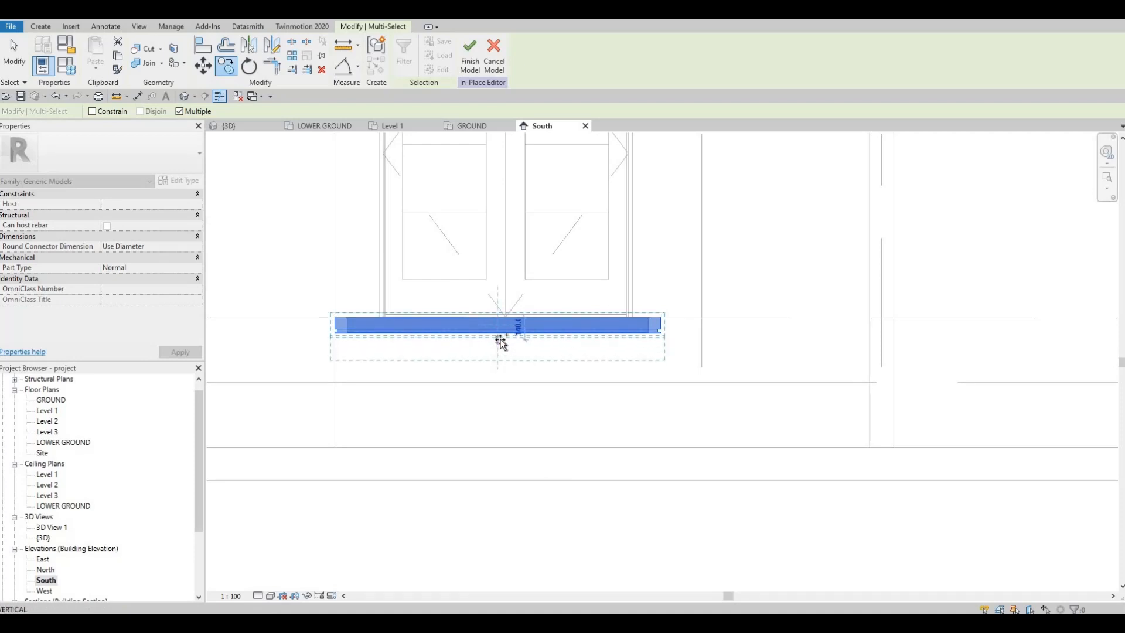
scroll(501, 325, "up", 2)
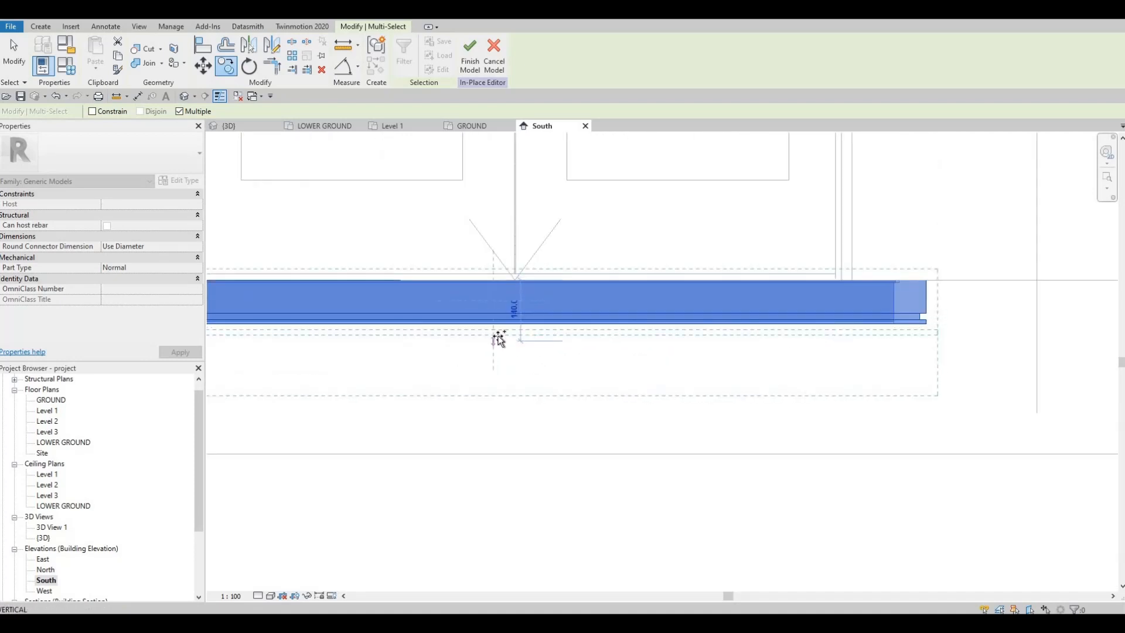
left_click(502, 357)
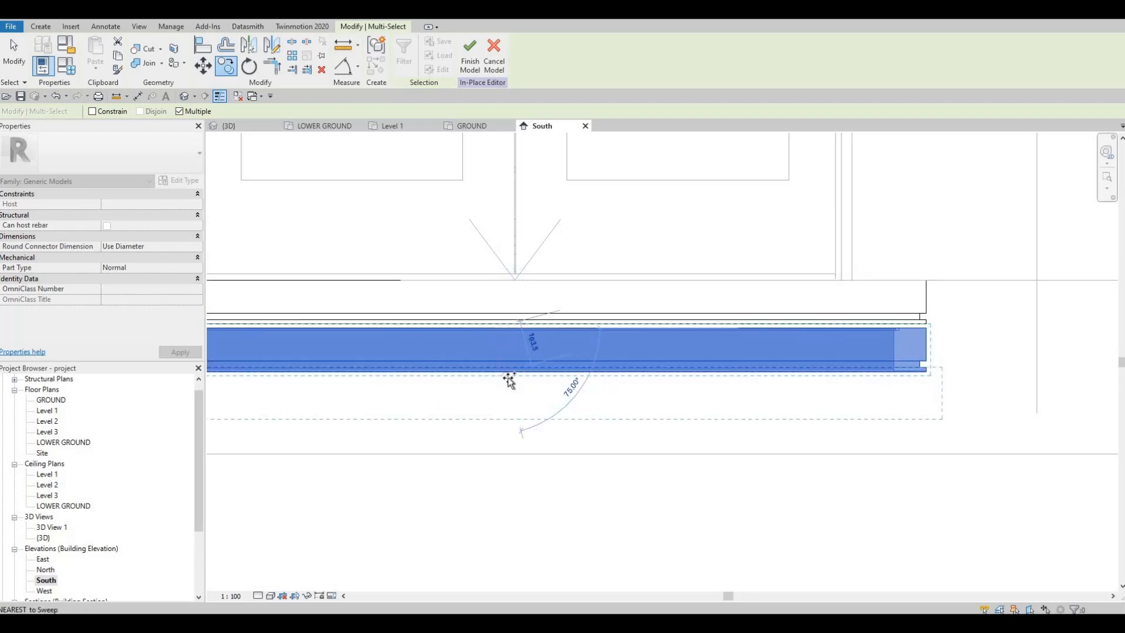
scroll(458, 333, "down", 1)
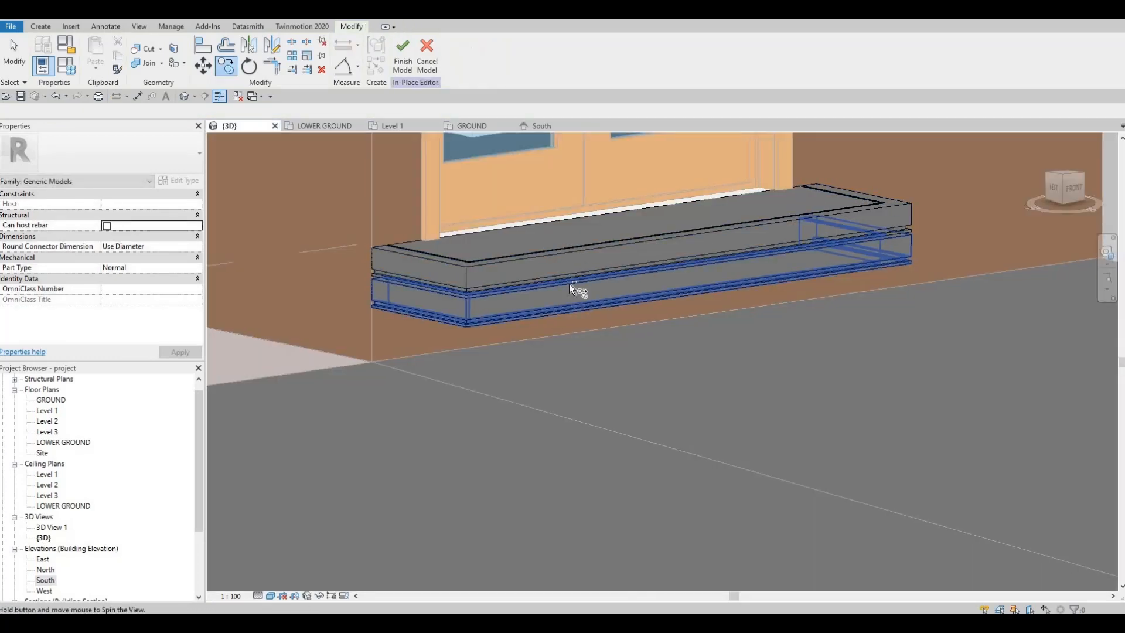
- Check the two stacked tiers in the 3D view and finish the in-place model
middle_click_drag(568, 284, 440, 335)
scroll(373, 311, "down", 5)
scroll(432, 352, "up", 6)
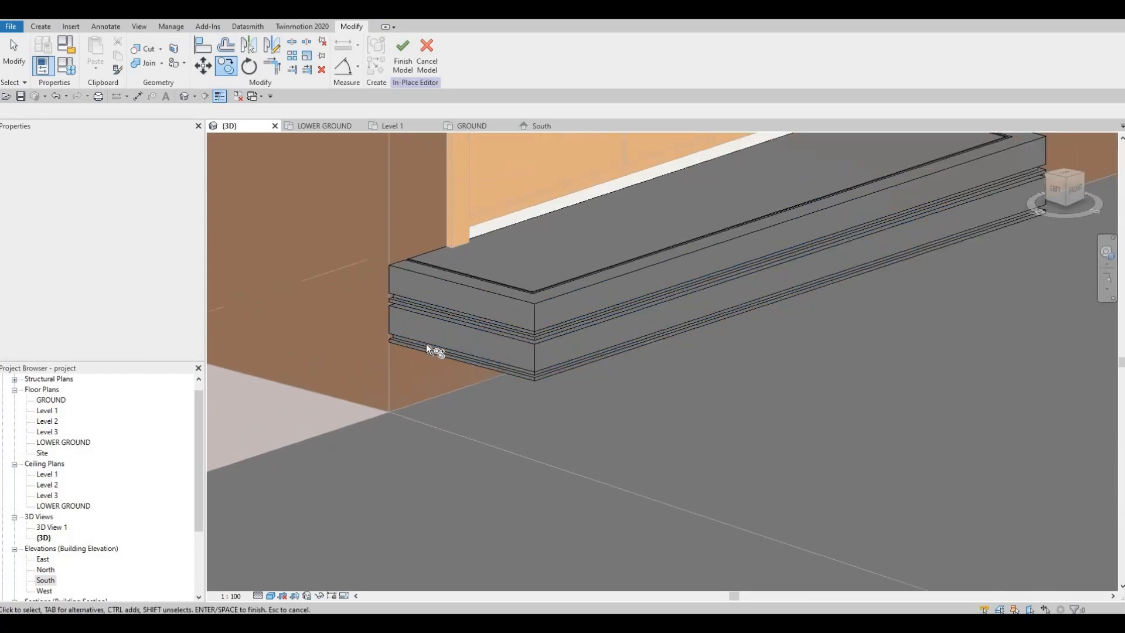
scroll(560, 375, "down", 5)
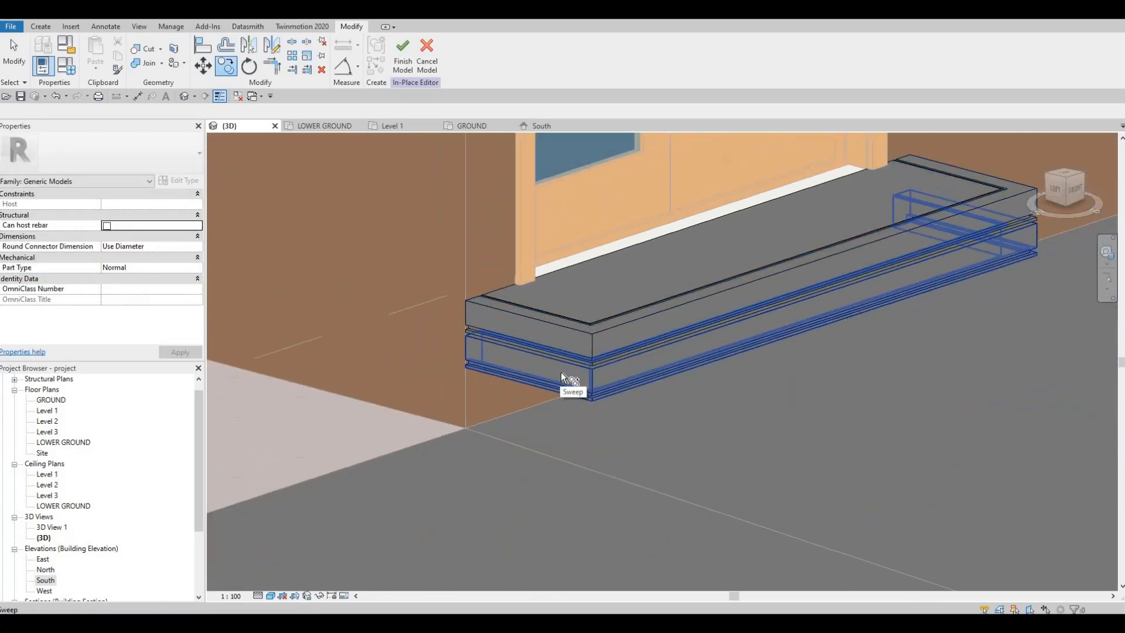
left_click(561, 371)
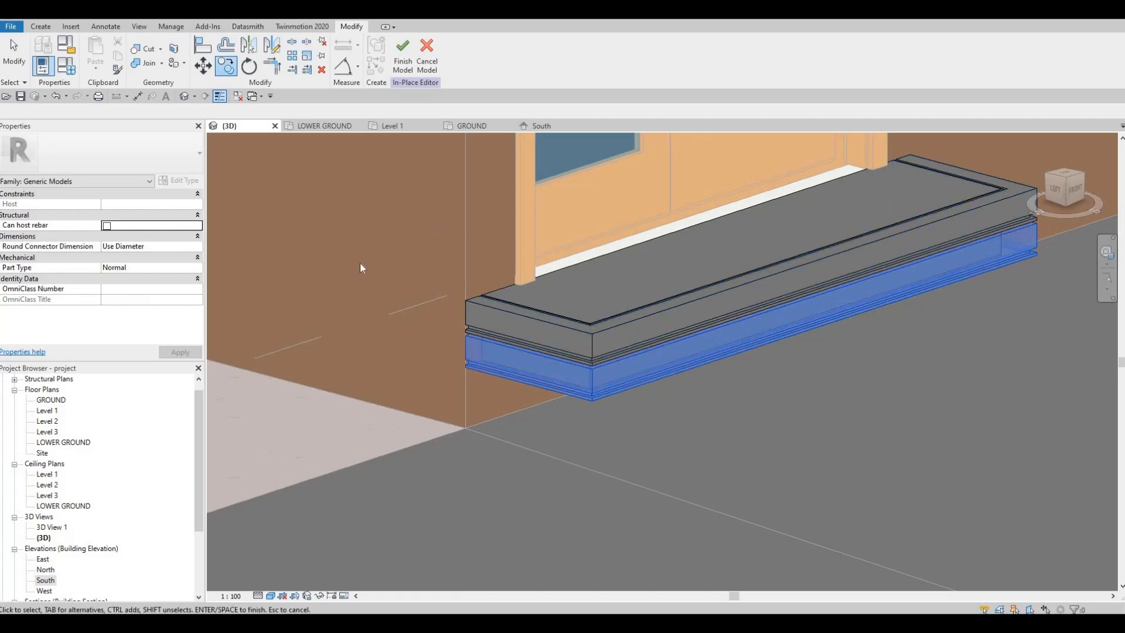
key("Escape")
scroll(352, 322, "down", 2)
scroll(367, 316, "down", 4)
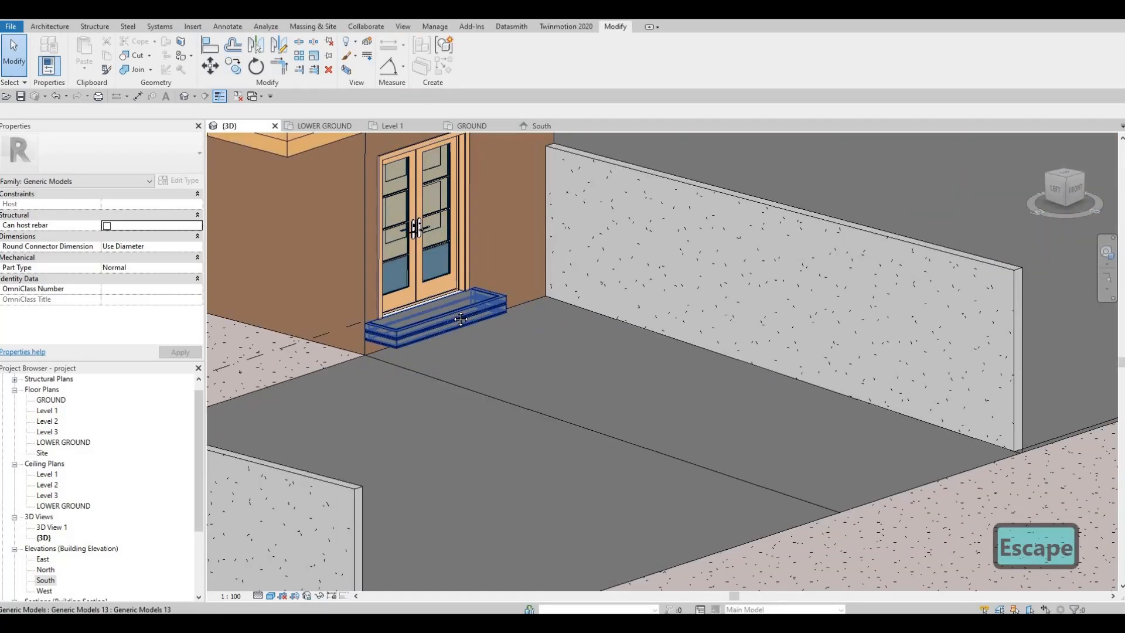
scroll(416, 336, "down", 4)
middle_click_drag(287, 436, 361, 381)
scroll(361, 381, "down", 1)
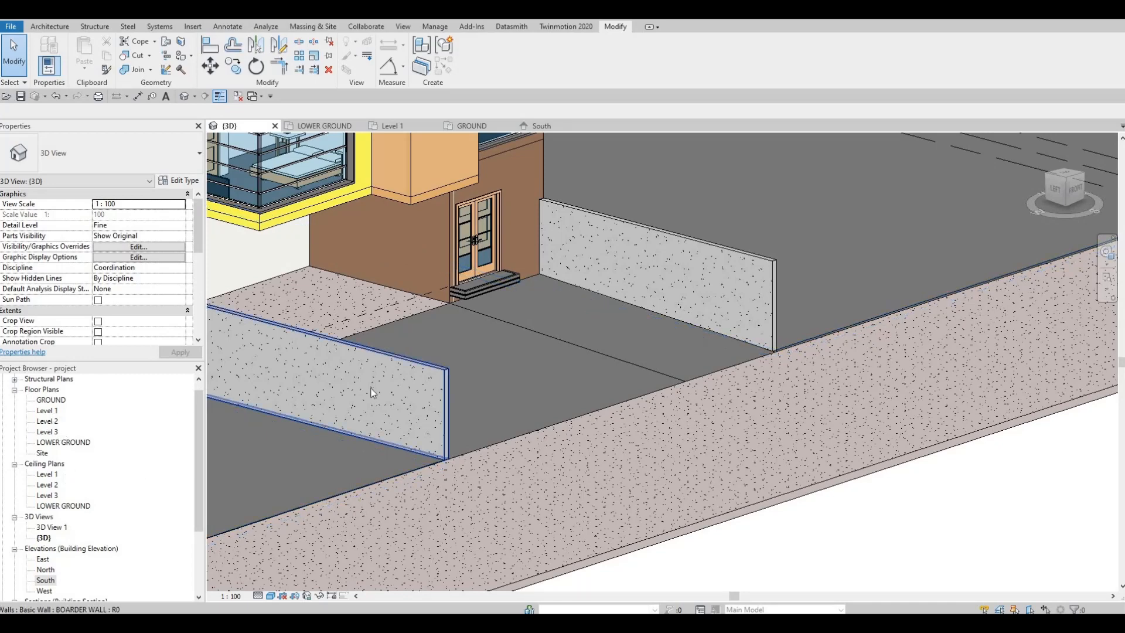
scroll(473, 399, "down", 6)
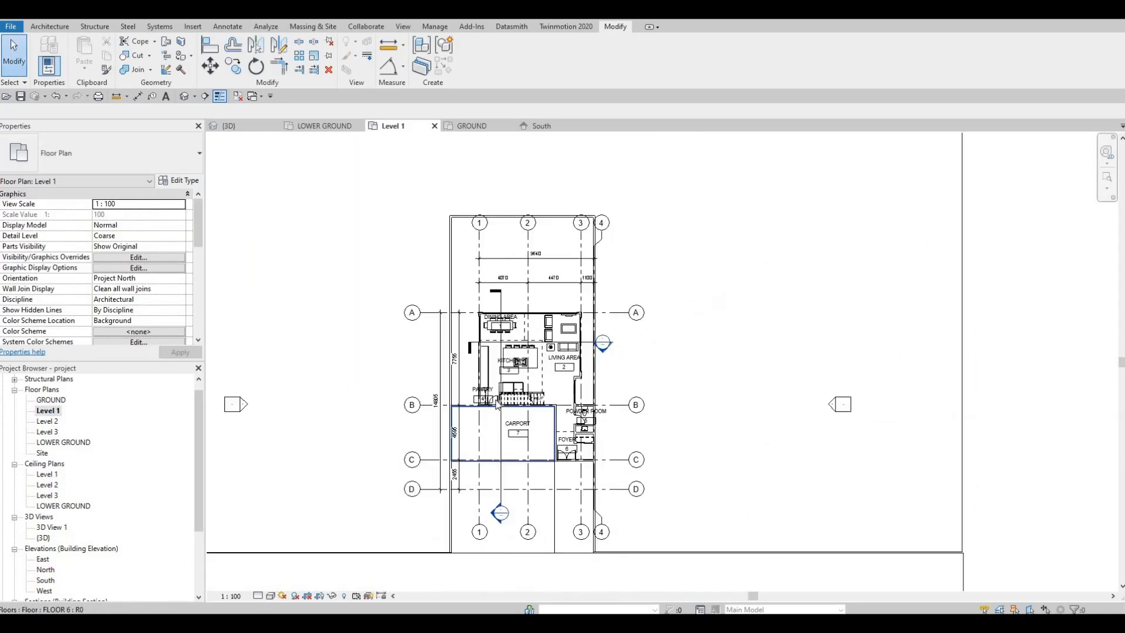
- In the Level 1 plan, move the vertical section line beside the foyer, flip it toward the entrance and fit its extents around the step
middle_click_drag(497, 404, 494, 382)
key("Escape")
left_click(479, 394)
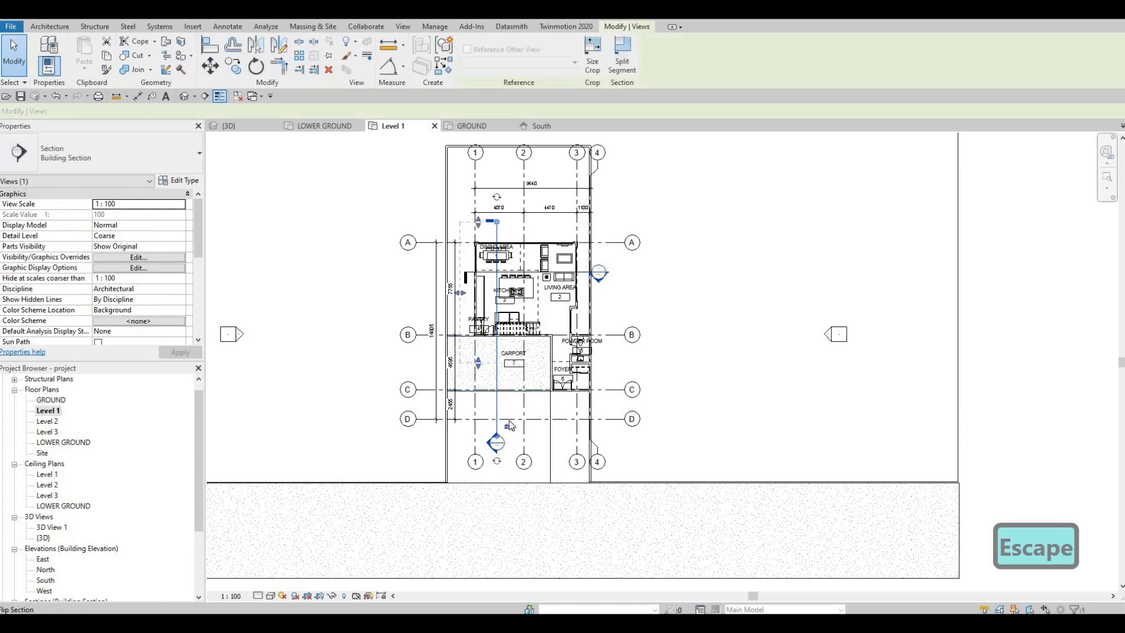
left_click_drag(497, 390, 546, 385)
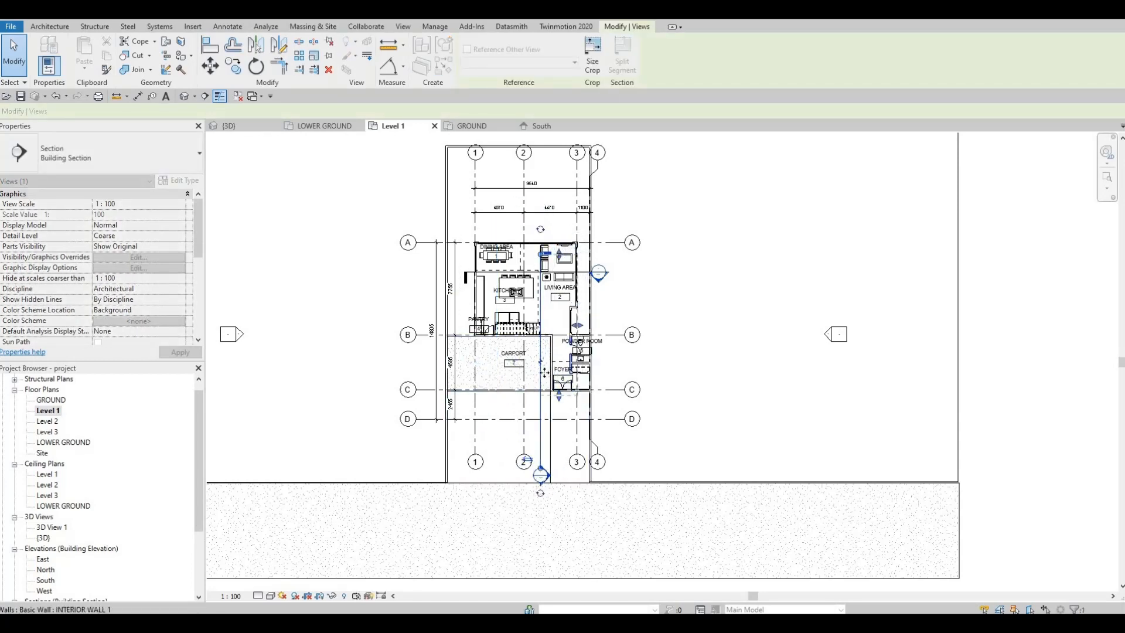
left_click_drag(543, 426, 580, 409)
left_click_drag(561, 448, 558, 447)
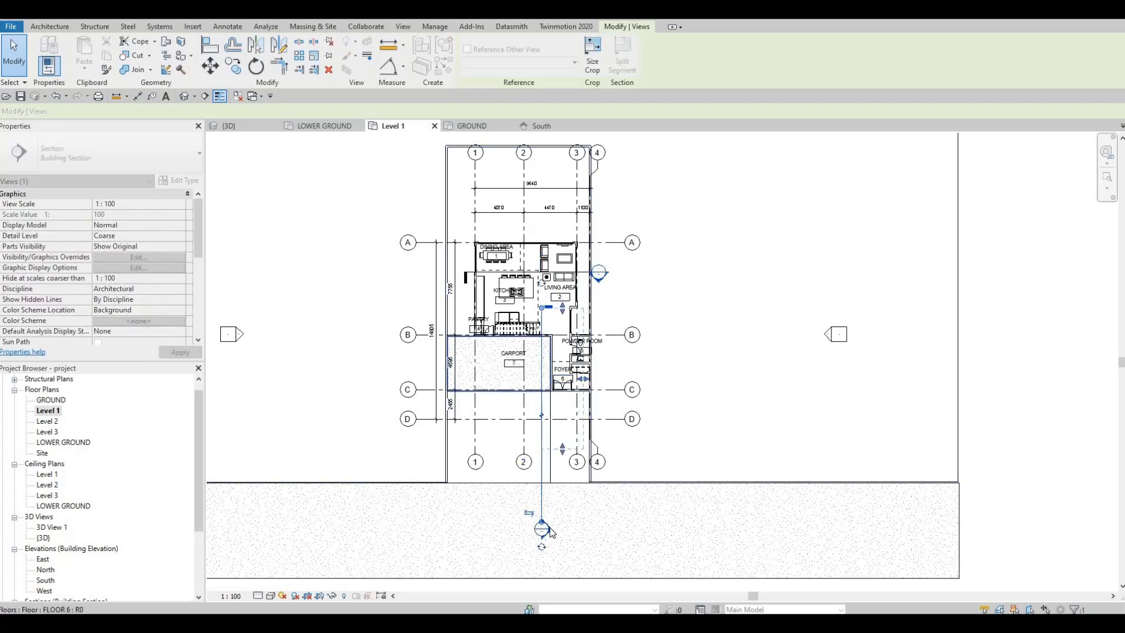
key("Escape")
- Open the relocated section's view and reopen the two-tier entrance step for in-place editing
double_click(542, 529)
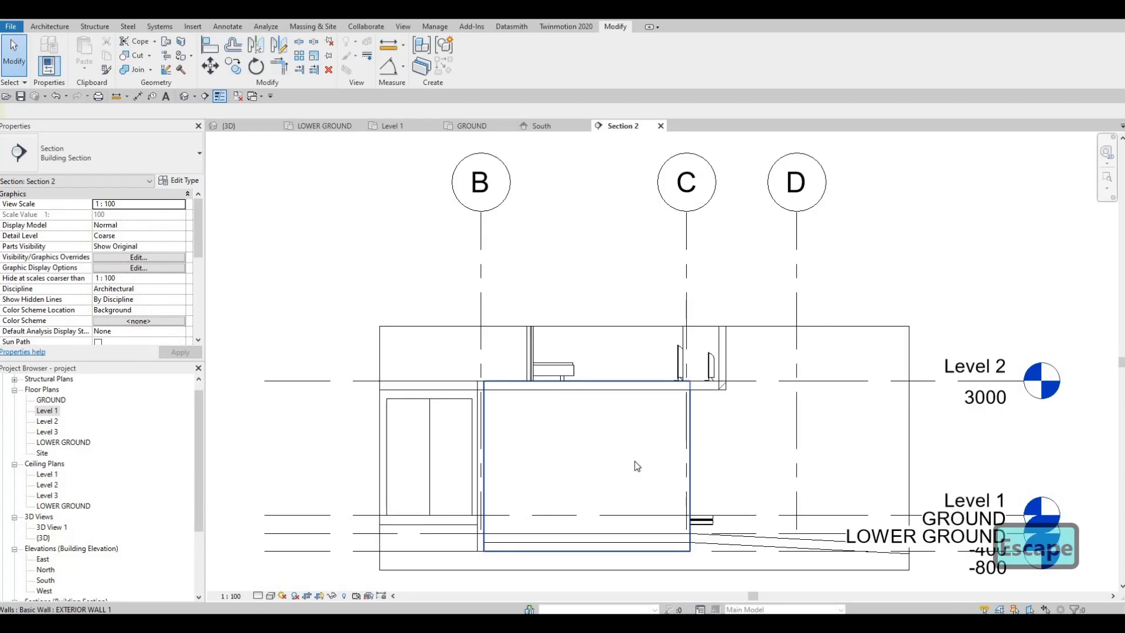
scroll(524, 410, "up", 6)
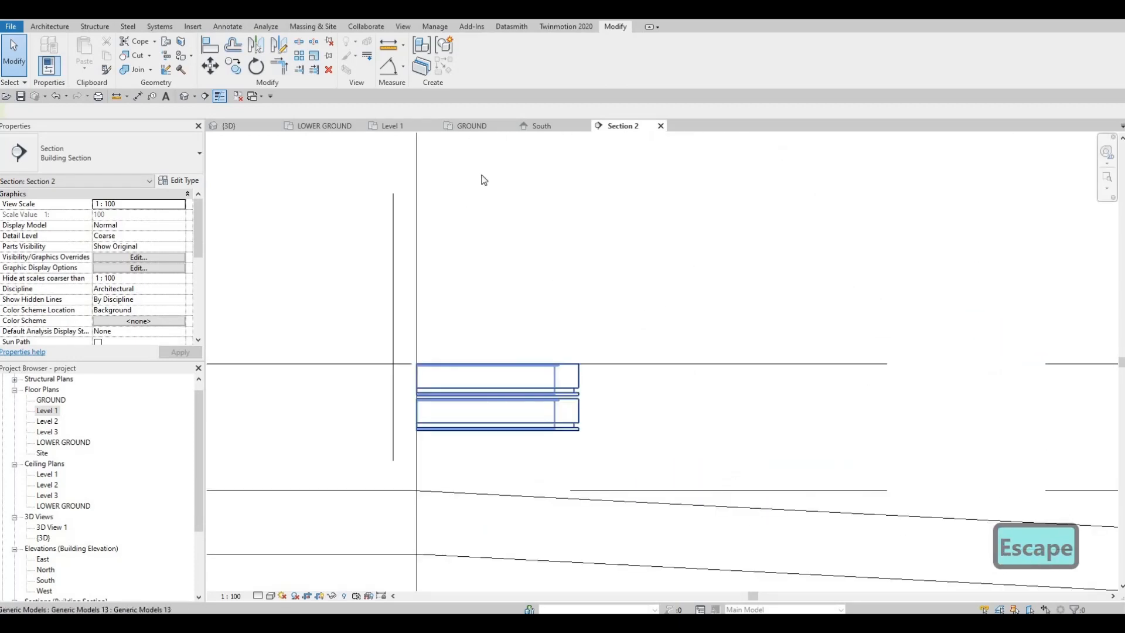
left_click(475, 412)
double_click(473, 411)
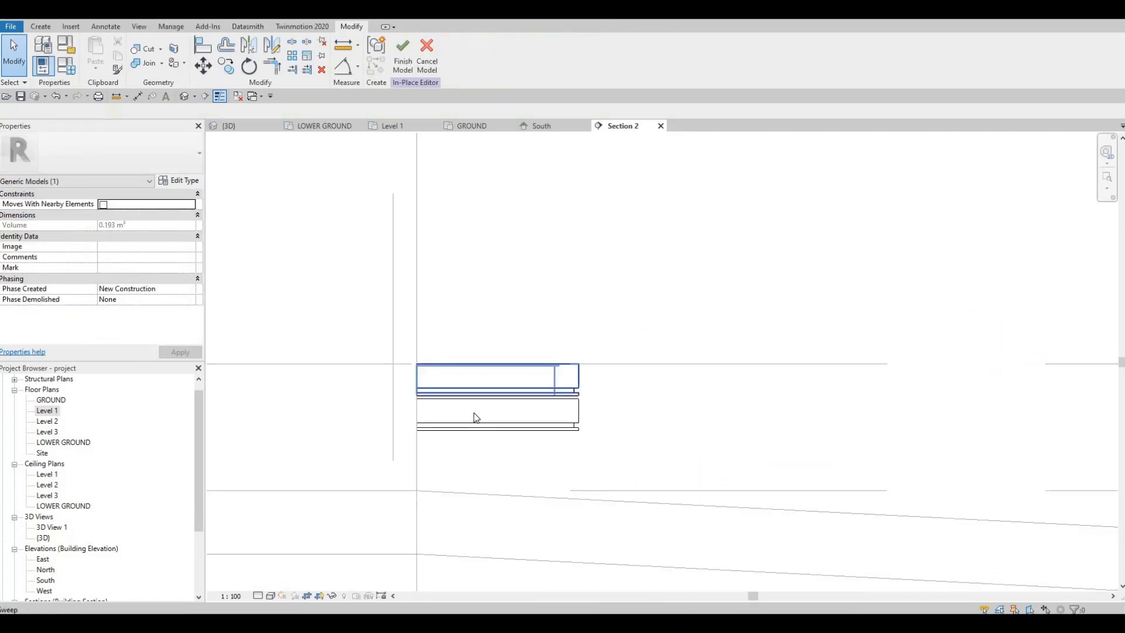
- Try to nudge the lower tier's sweep border on its own outward from the wall
left_click(507, 418)
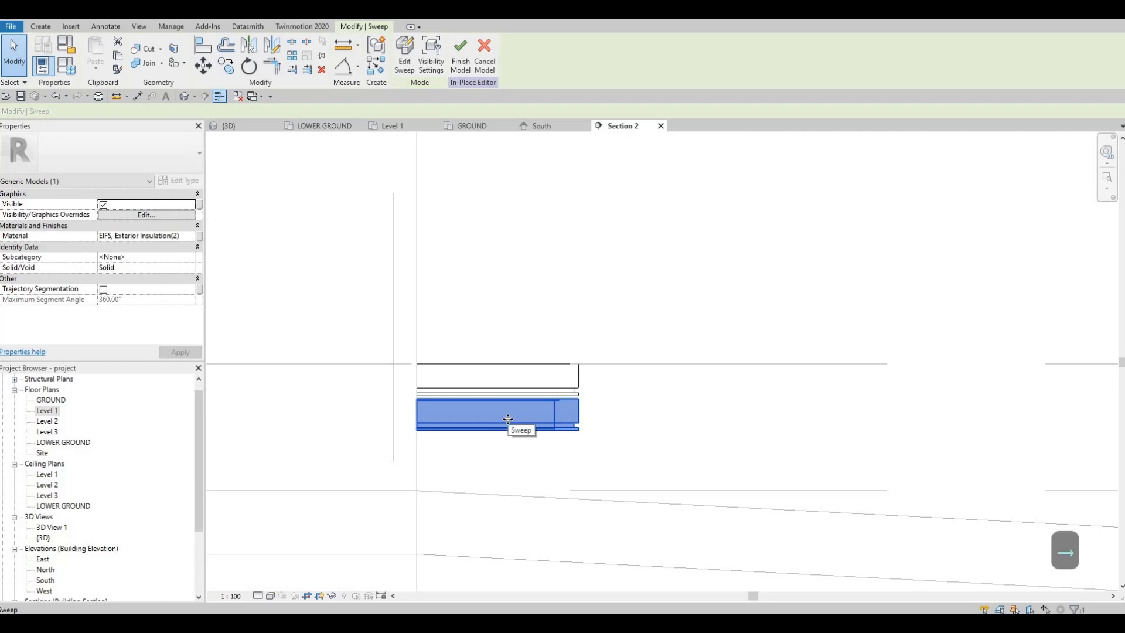
key("Right")
key("Right")
key("Escape")
key("Escape")
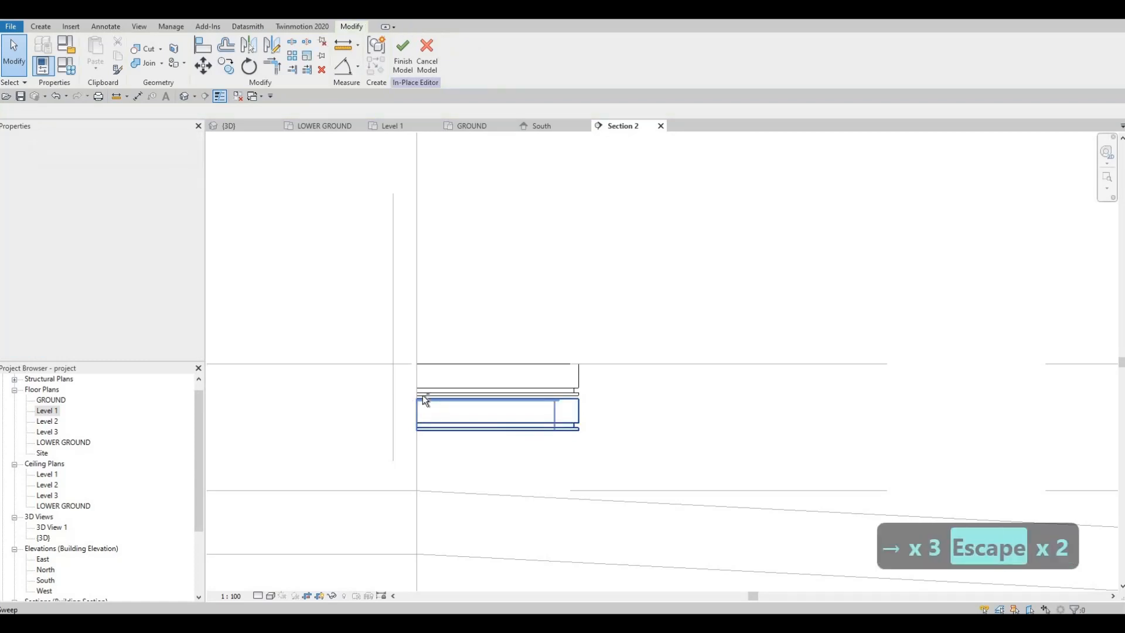
- Select the lower tier's slab and sweep border together and nudge them outward from the wall, almost clear of the upper tier
left_click_drag(386, 381, 623, 466)
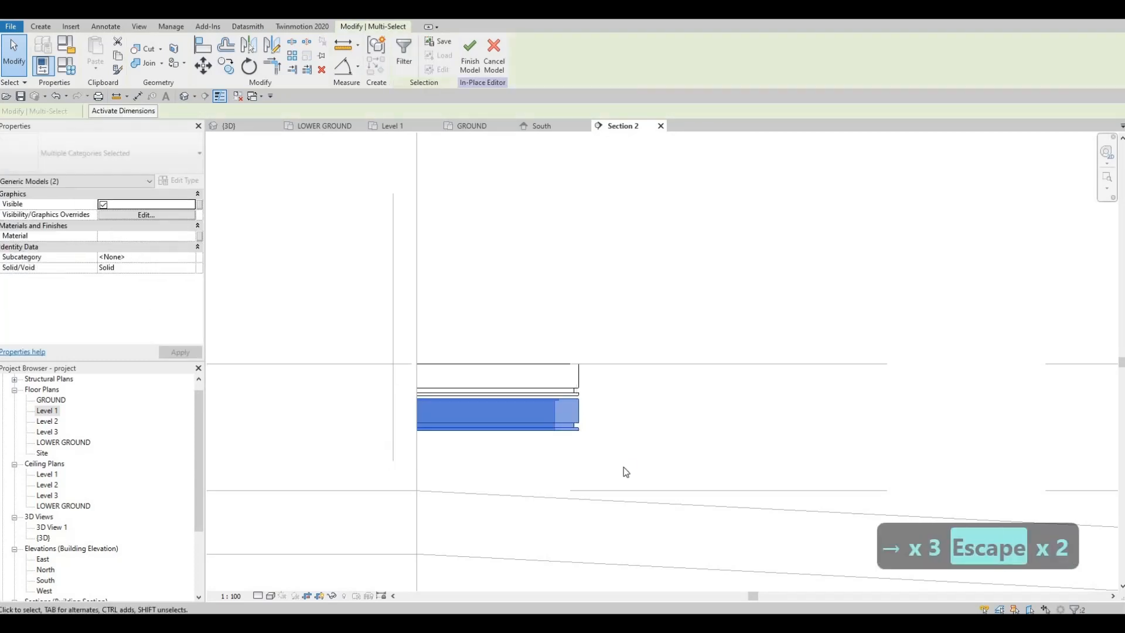
key("Right")
key("Right")
key("Right")
key("Right")
key("Right")
key("Right")
key("Right")
key("Right")
key("Right")
key("Right")
key("Right")
key("Right")
key("Right")
key("Right")
key("Right")
key("Right")
key("Right")
key("Right")
key("Right")
key("Right")
key("Right")
key("Right")
key("Right")
key("Right")
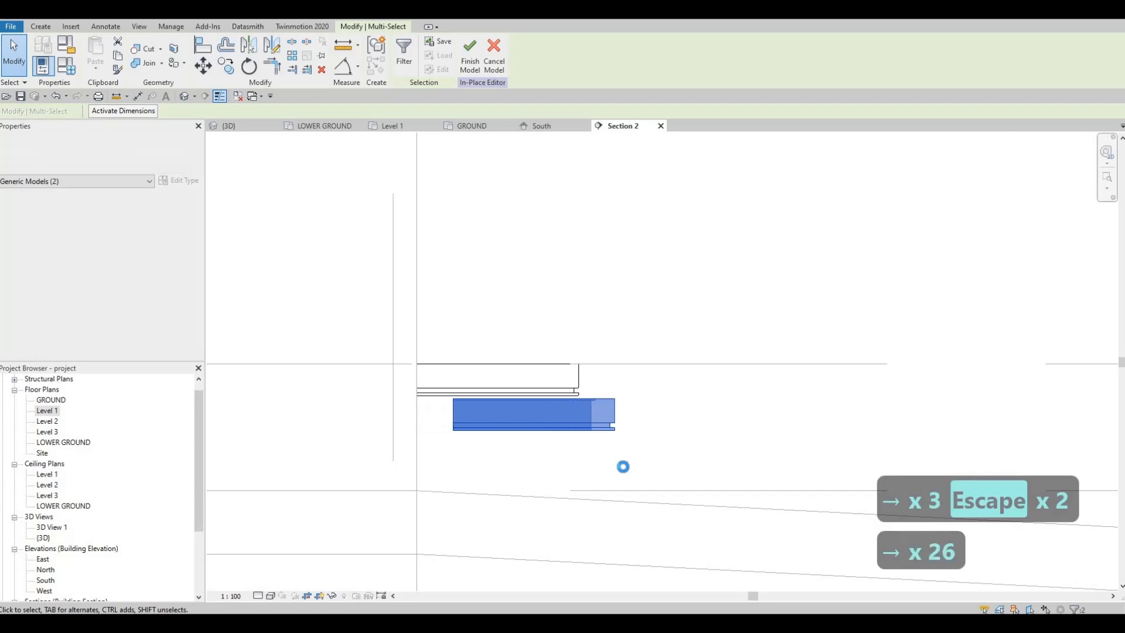
key("Right")
key("Right")
key("Right")
key("Right")
key("Right")
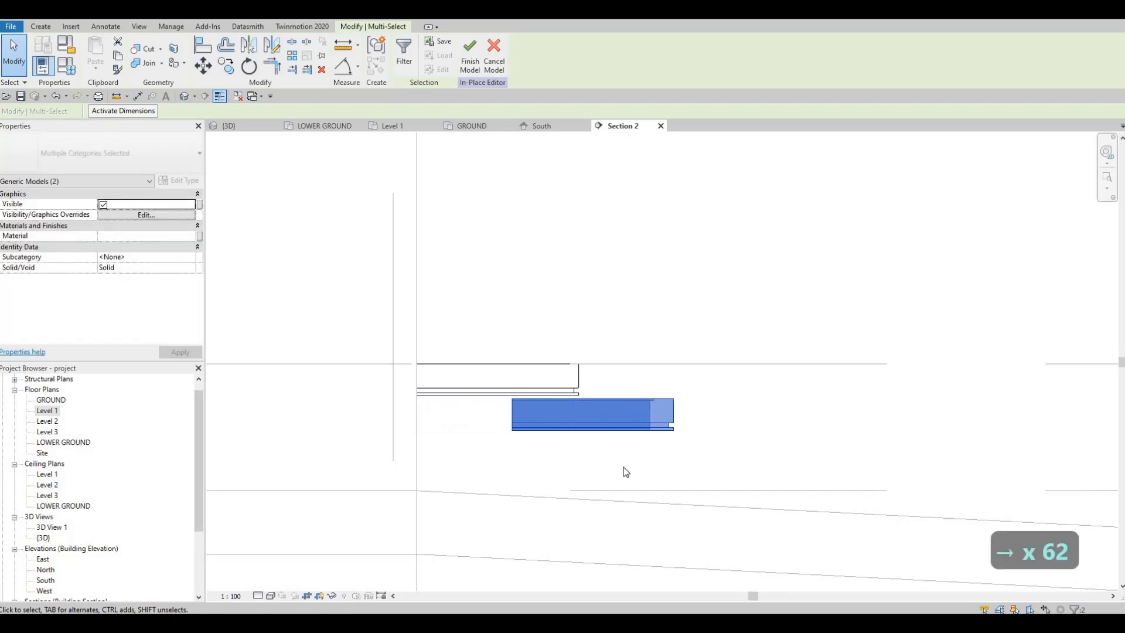
key("Right")
key("Right")
key("Right")
key("Right")
key("Right")
key("Right")
key("Right")
key("Right")
key("Right")
key("Right")
key("Right")
key("Right")
key("Right")
key("Right")
key("Right")
key("Right")
key("Right")
key("Right")
key("Right")
key("Right")
key("Right")
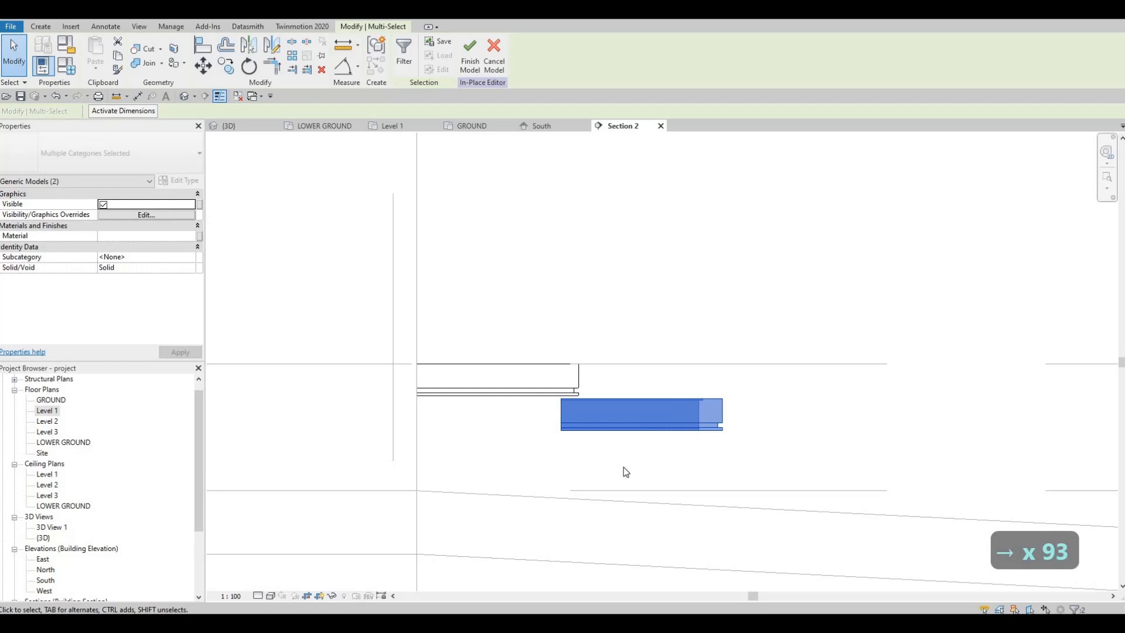
- Move the lower tier up so its top face meets the underside of the upper tier
key("Up")
key("Up")
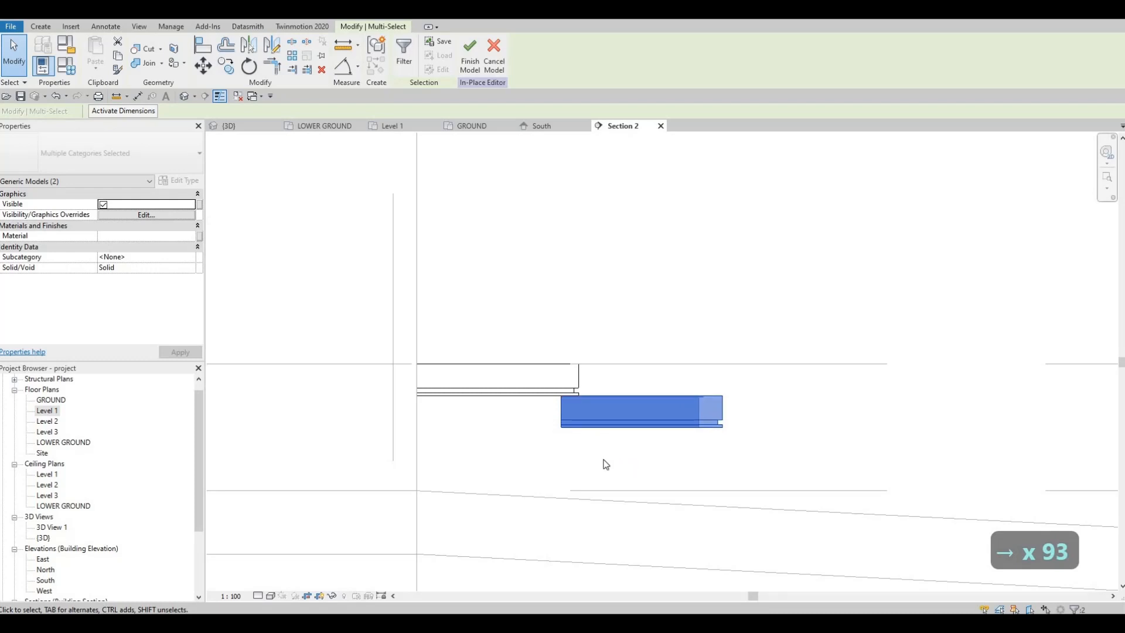
key("Down")
scroll(599, 373, "up", 4)
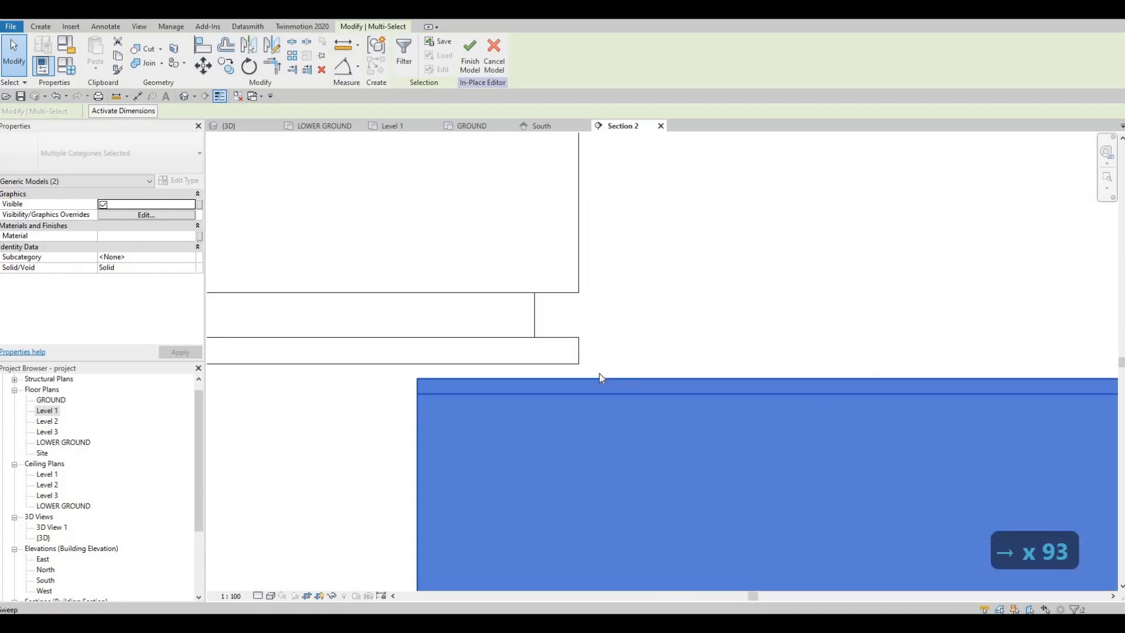
key("m")
key("v")
scroll(580, 378, "up", 1)
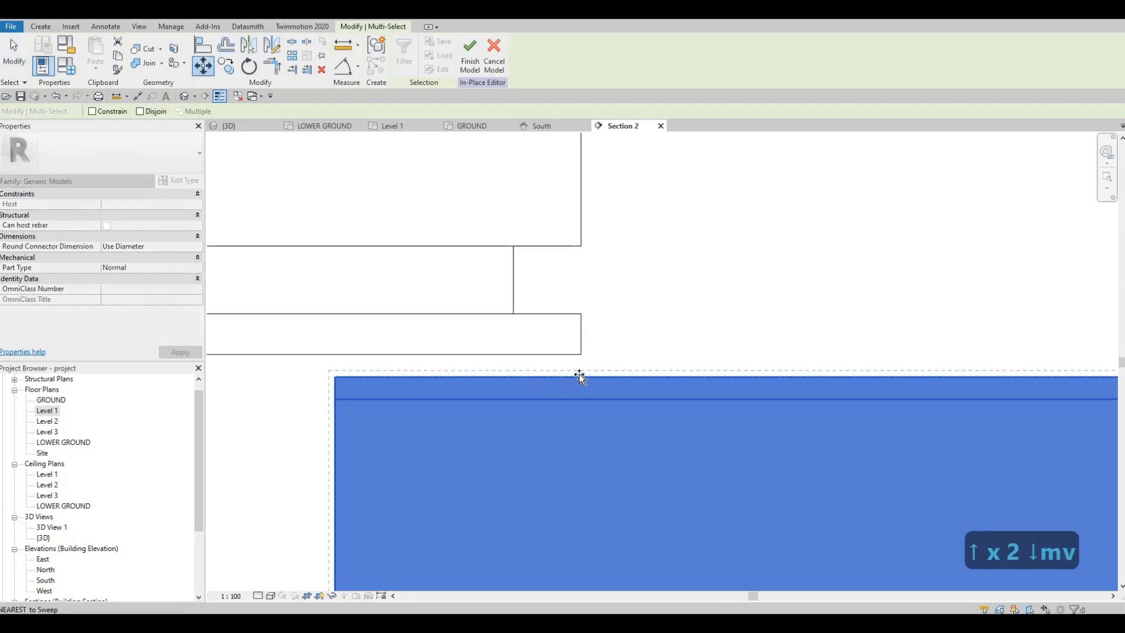
left_click(577, 358)
left_click(579, 384)
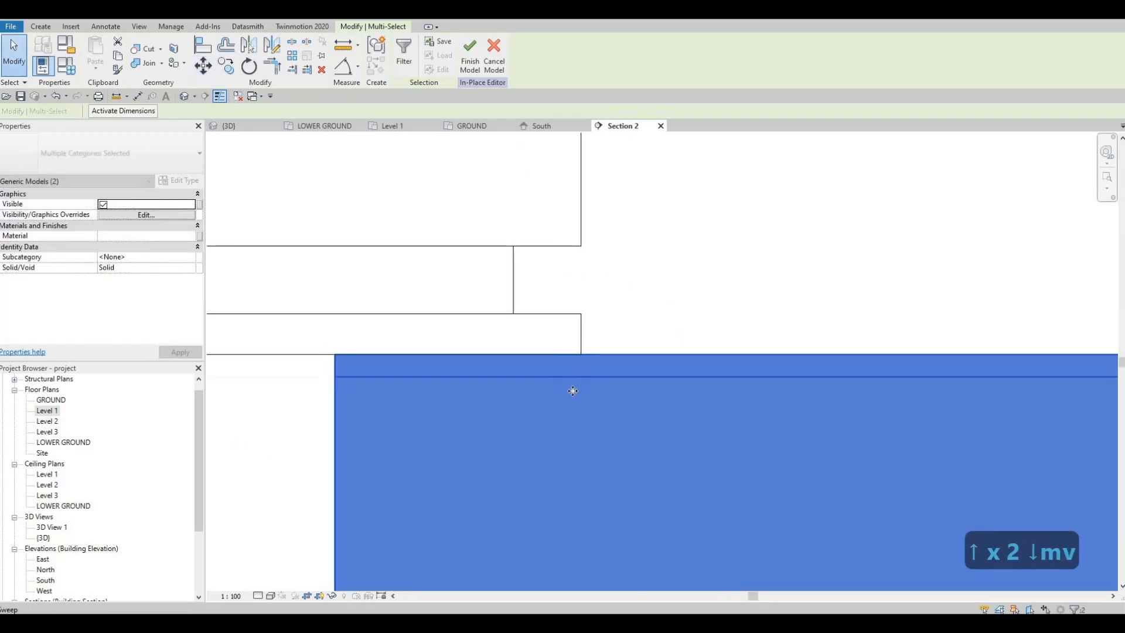
scroll(551, 407, "down", 3)
key("Escape")
key("Escape")
left_click(544, 409)
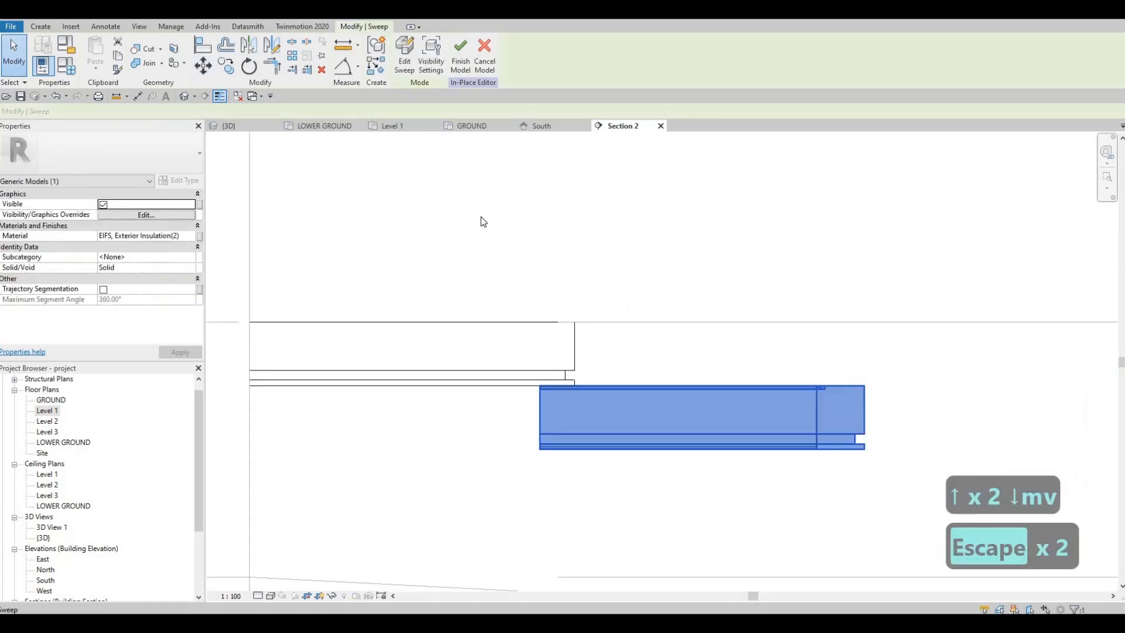
double_click(546, 410)
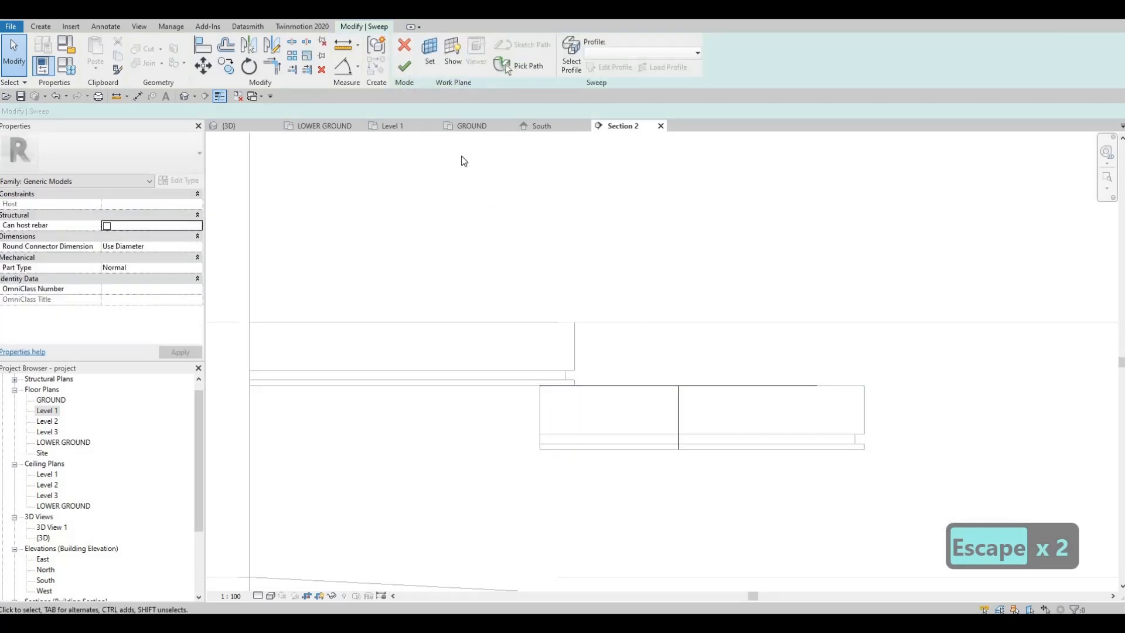
left_click(404, 66)
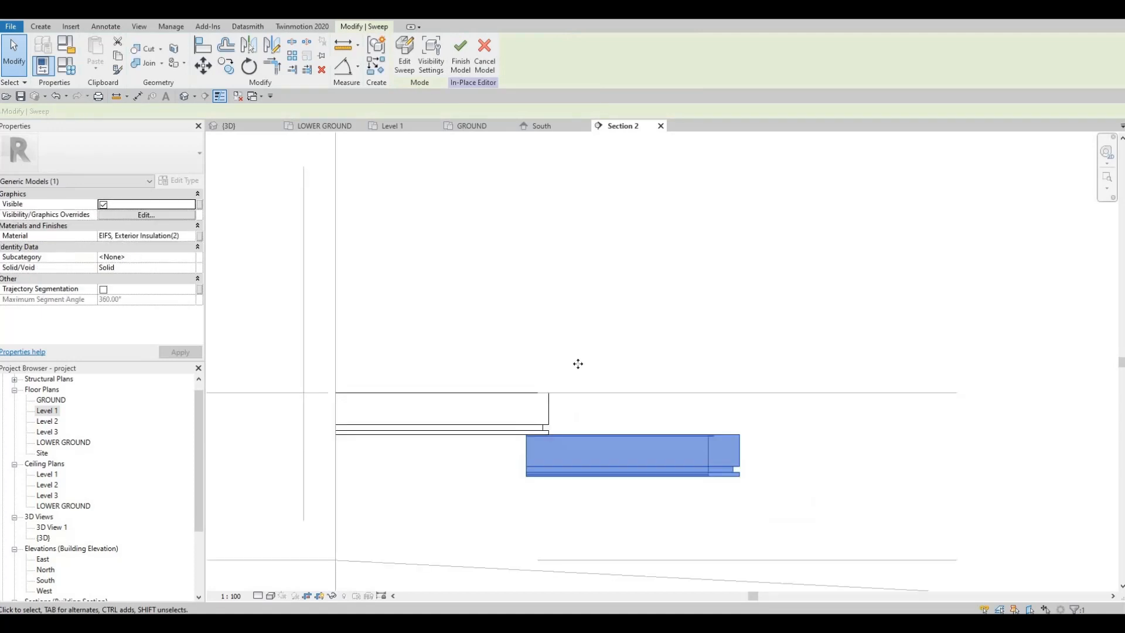
scroll(592, 321, "down", 3)
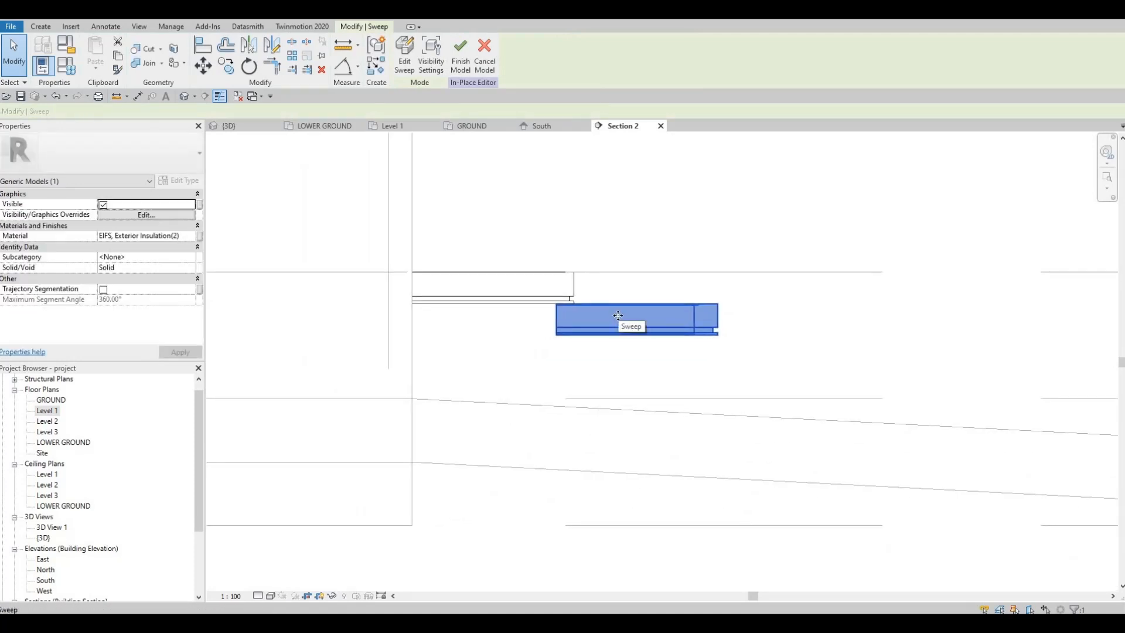
key("Left")
key("Escape")
key("Escape")
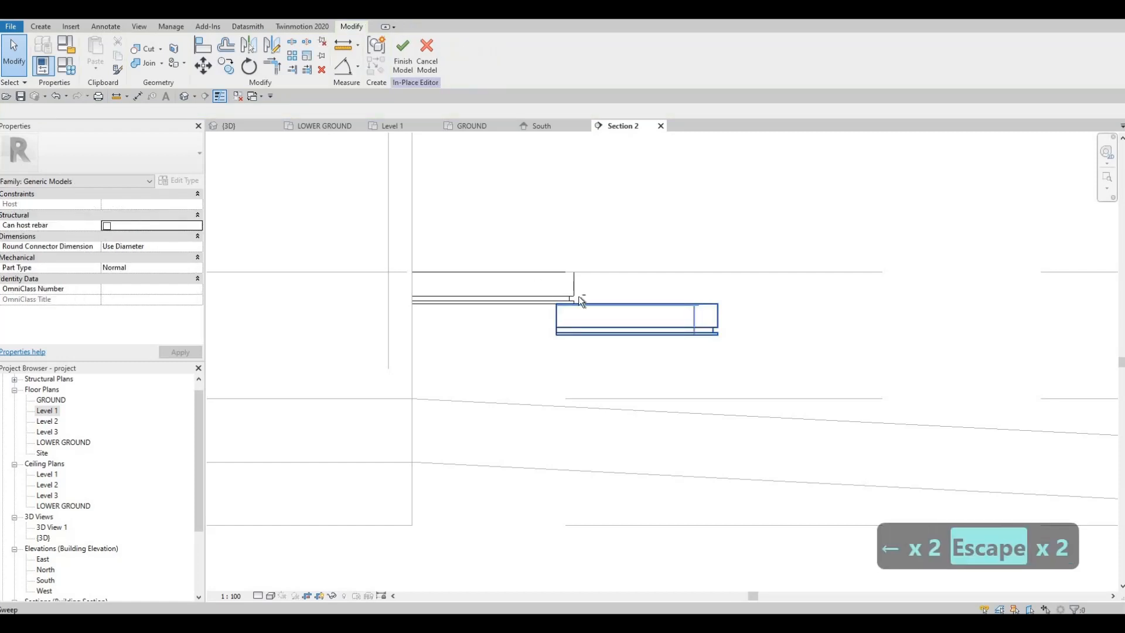
- Select the lower tier's slab and border again and nudge both back toward the wall to increase the overlap beneath the upper tier
left_click_drag(534, 281, 763, 367)
key("Left")
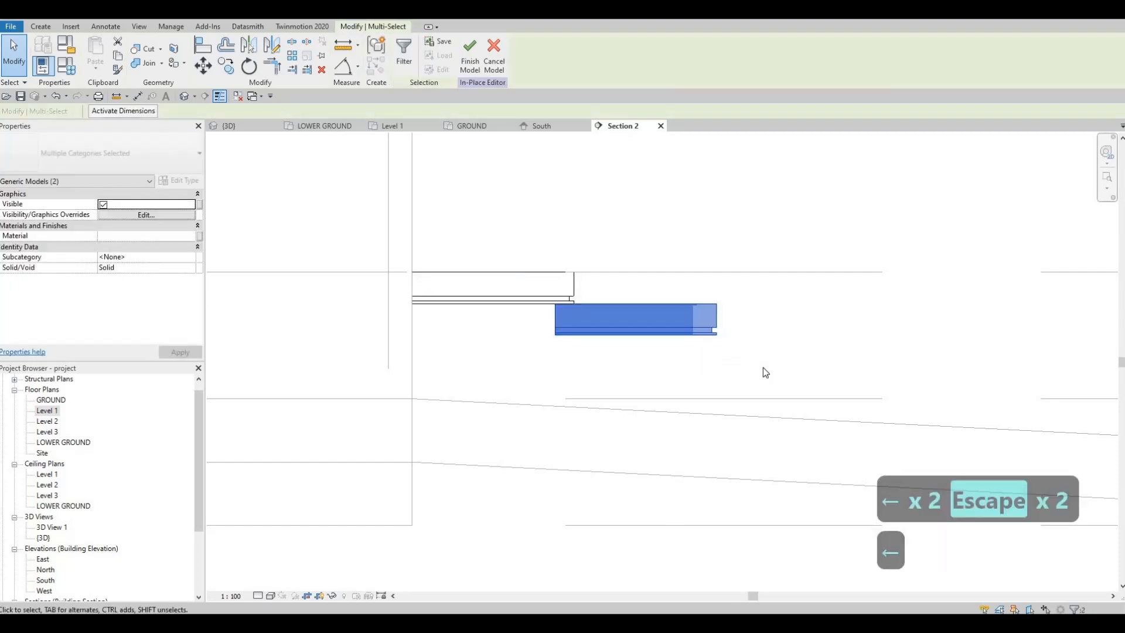
key("Left")
key("Left")
key("Left")
key("Left")
key("Left")
key("Left")
key("Left")
key("Left")
key("Left")
key("Left")
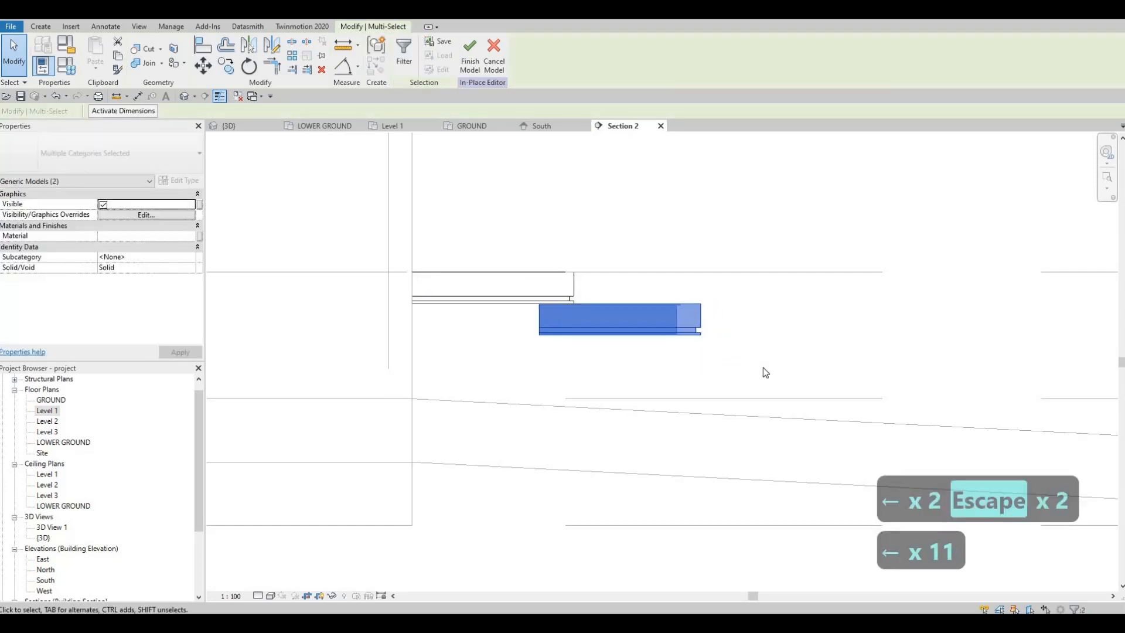
key("Left")
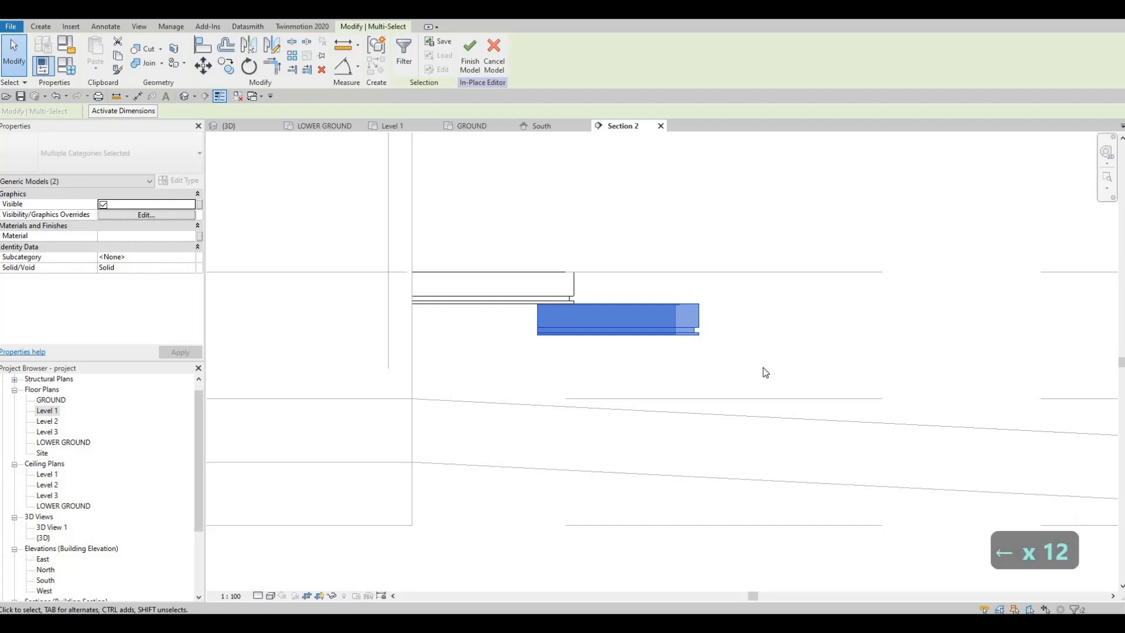
key("Escape")
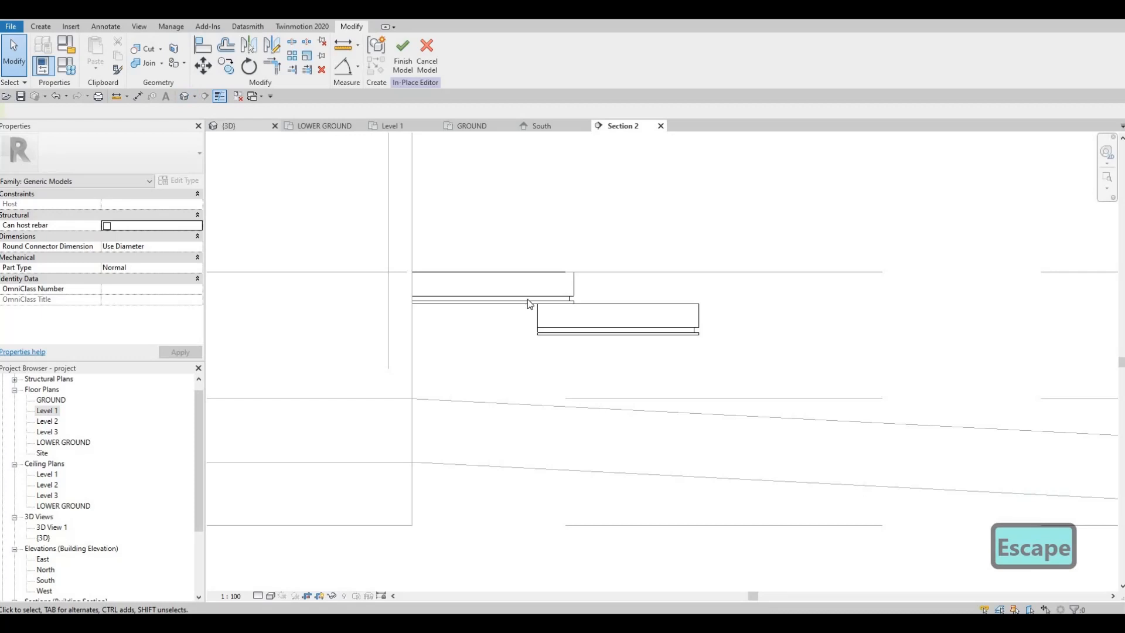
- Select the lower tier's concrete slab in the 3D view and stretch its inner edge back to the wall face in Section 2
middle_click_drag(554, 318, 556, 319, "shift")
scroll(462, 295, "up", 6)
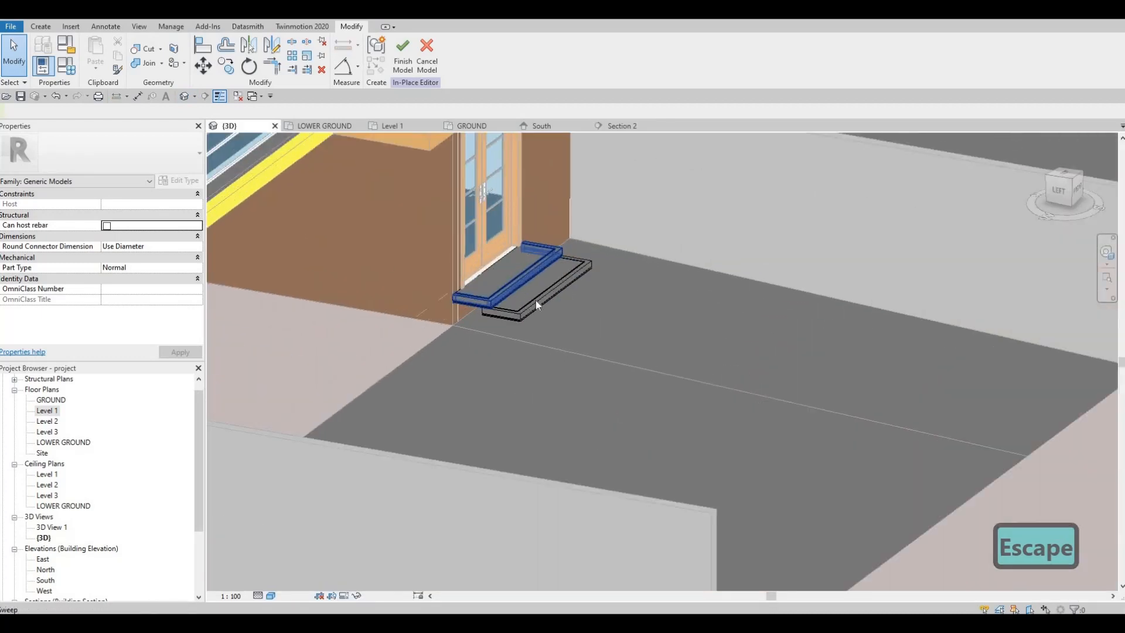
left_click(530, 329)
middle_click_drag(531, 329, 572, 314, "shift")
middle_click_drag(525, 161, 469, 146, "shift")
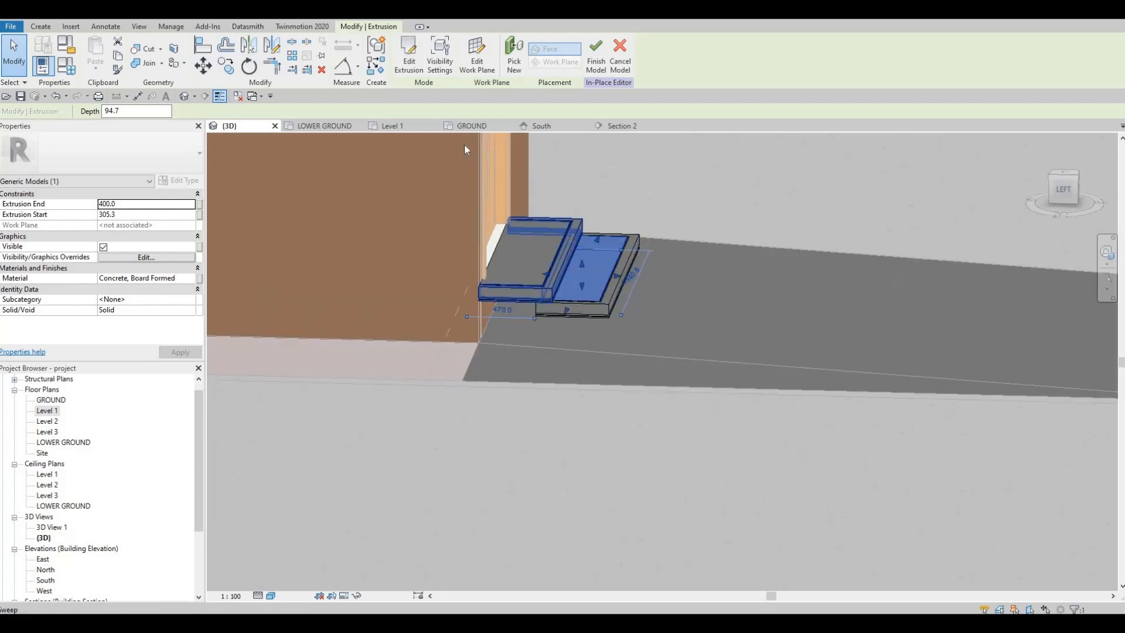
left_click(622, 126)
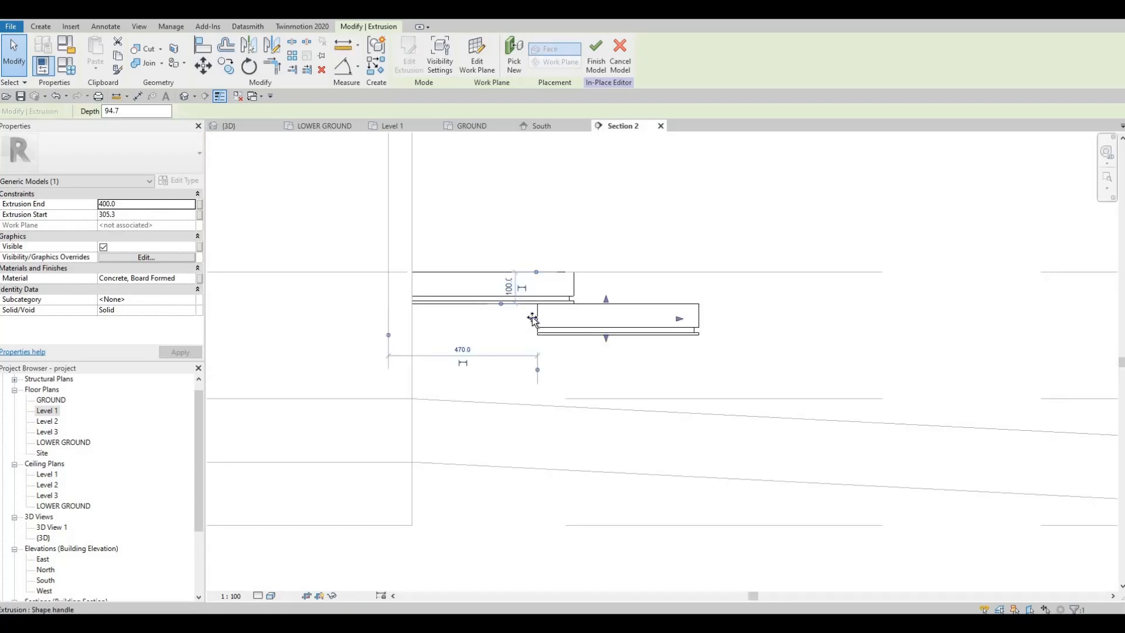
left_click_drag(438, 319, 412, 321)
scroll(529, 328, "down", 2)
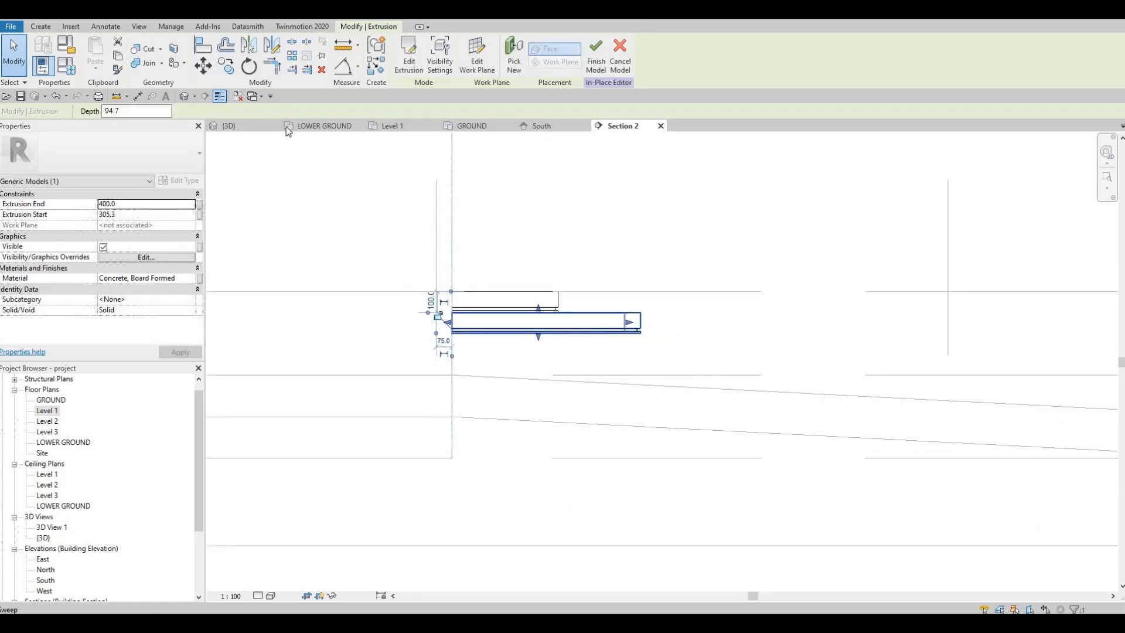
- In the 3D view, shorten the upper tier's slab by pulling its left end inward from the lower tier's end
left_click(228, 126)
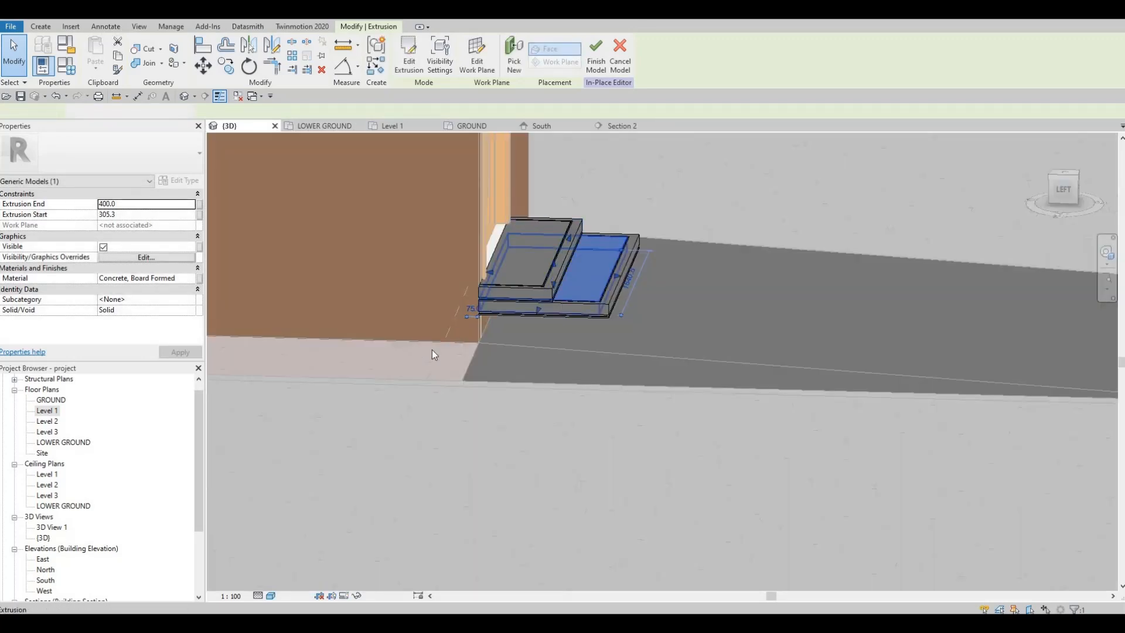
mouse_move(431, 349)
middle_mouse_down("shift")
mouse_move(486, 370)
mouse_move(353, 357)
mouse_move(380, 347)
mouse_move(426, 364)
mouse_move(430, 337)
middle_mouse_up("shift")
key("Escape")
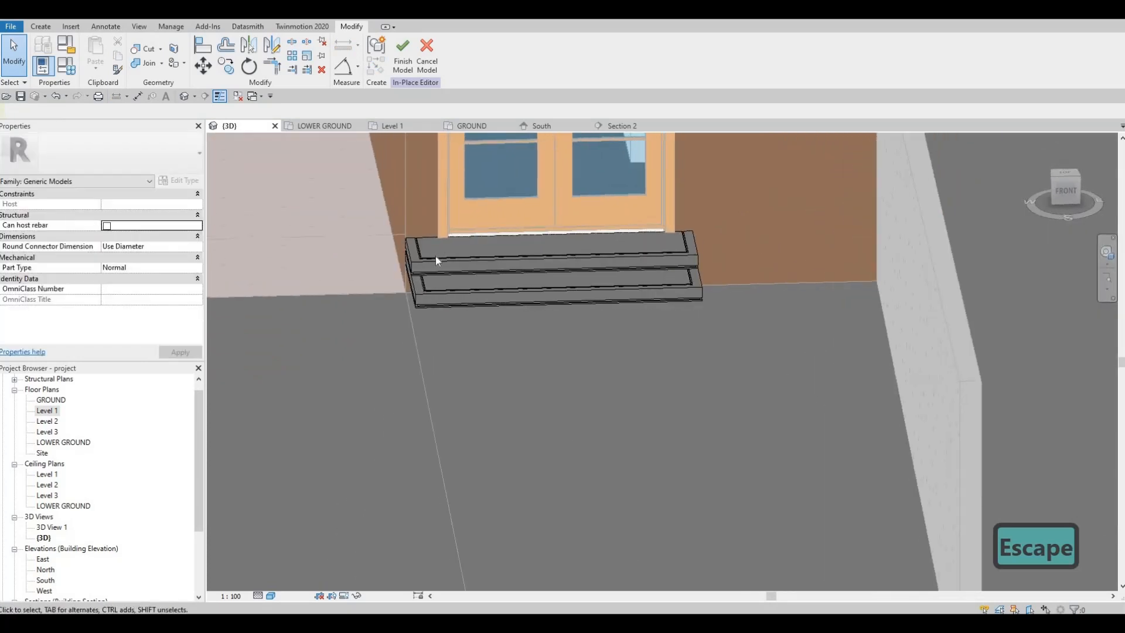
left_click(451, 243)
scroll(460, 236, "up", 3)
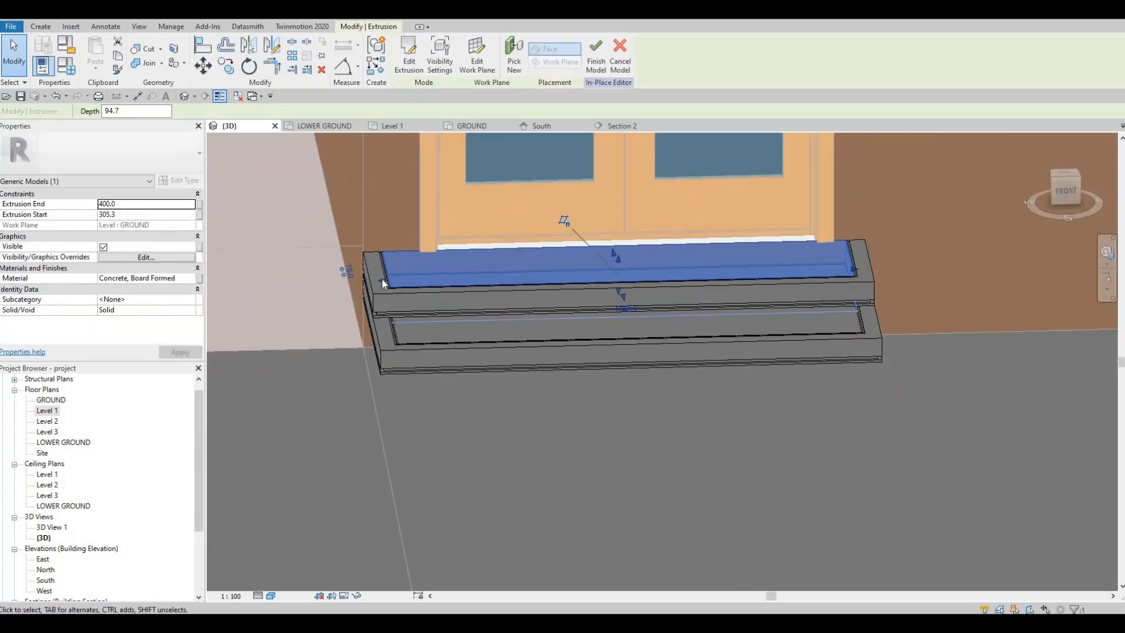
left_click_drag(382, 284, 416, 282)
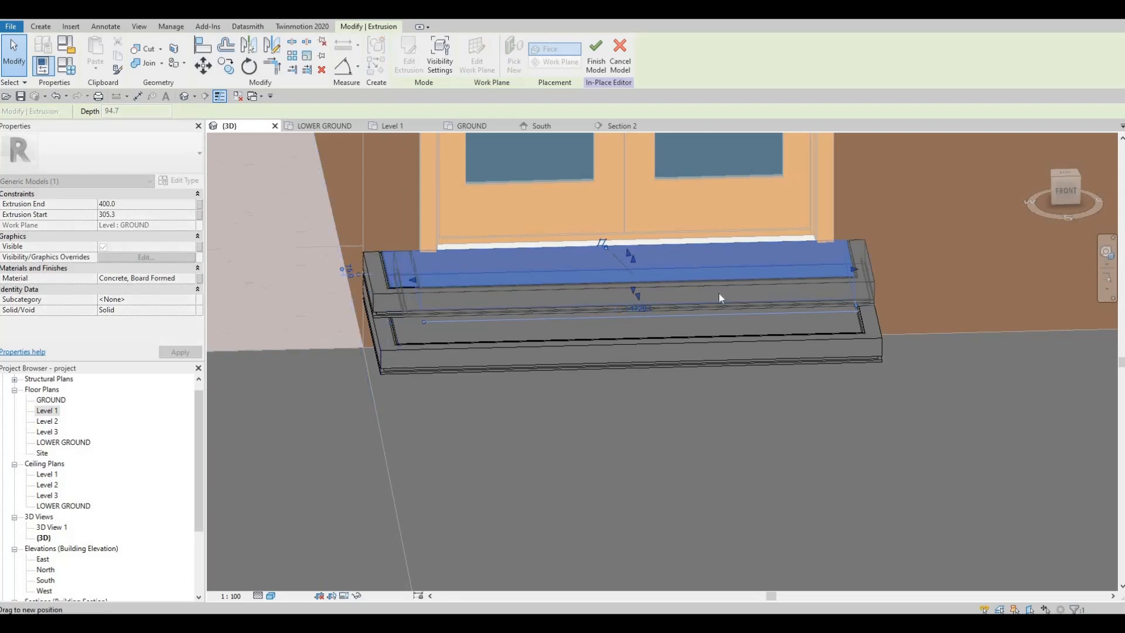
left_click_drag(718, 292, 721, 293)
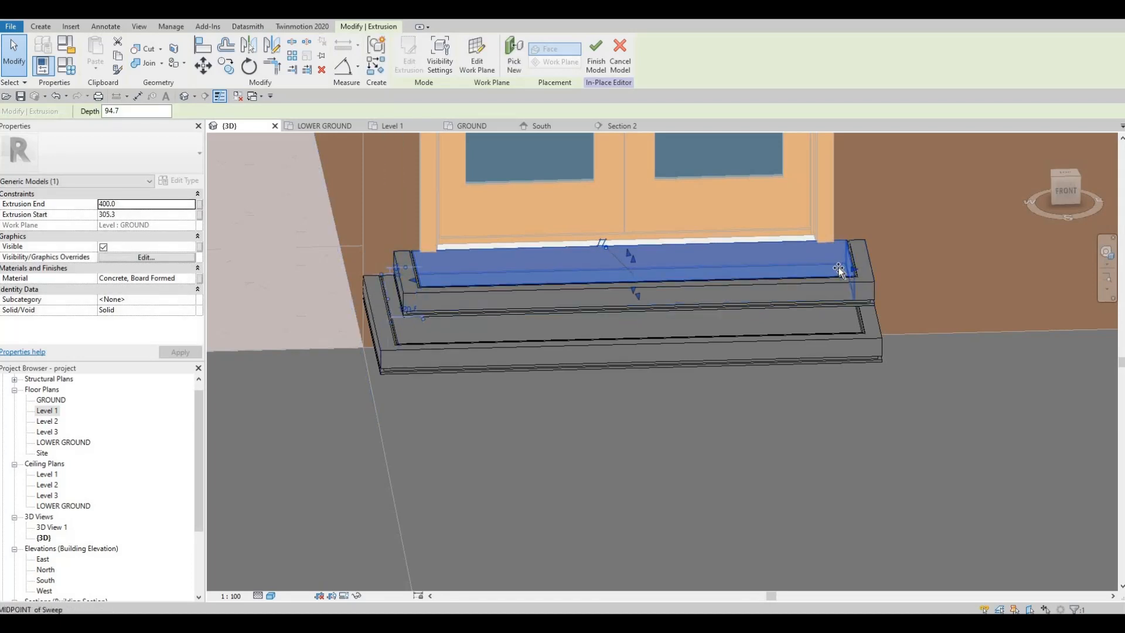
- Pull the upper slab's right end slightly inward and extend the lower slab's right end outward beyond it
left_click_drag(838, 269, 886, 307)
left_click(870, 321)
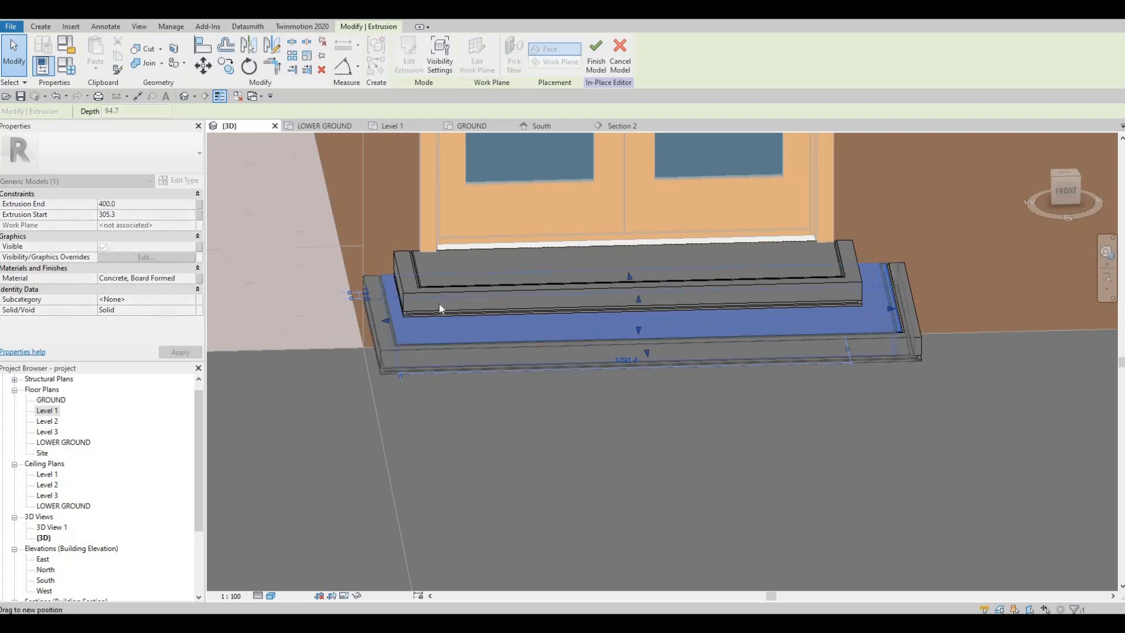
key("Escape")
left_click(391, 318)
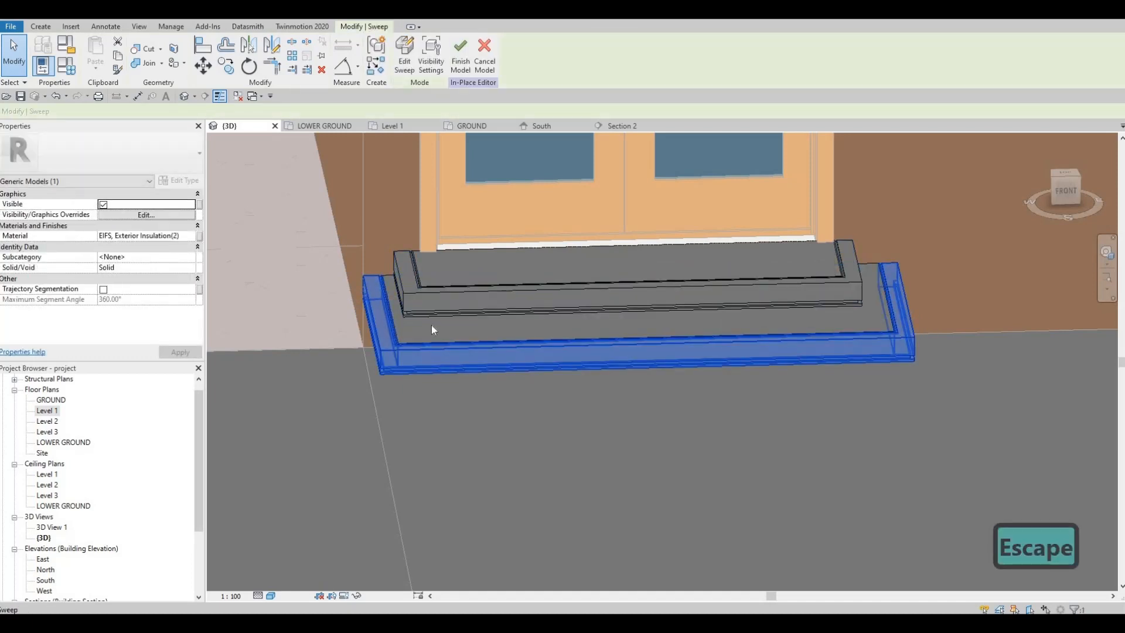
- Adjust the upper slab's left end again, bringing its edge in line with the door frame
scroll(431, 325, "down", 3)
left_click(435, 297)
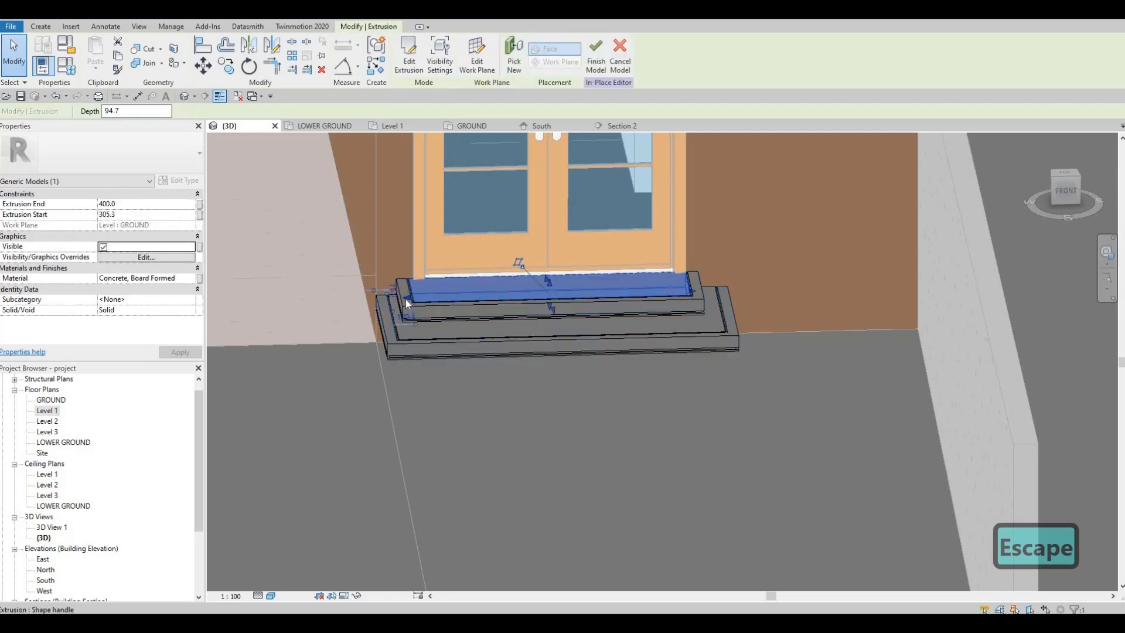
left_click_drag(405, 299, 423, 315)
scroll(406, 321, "up", 4)
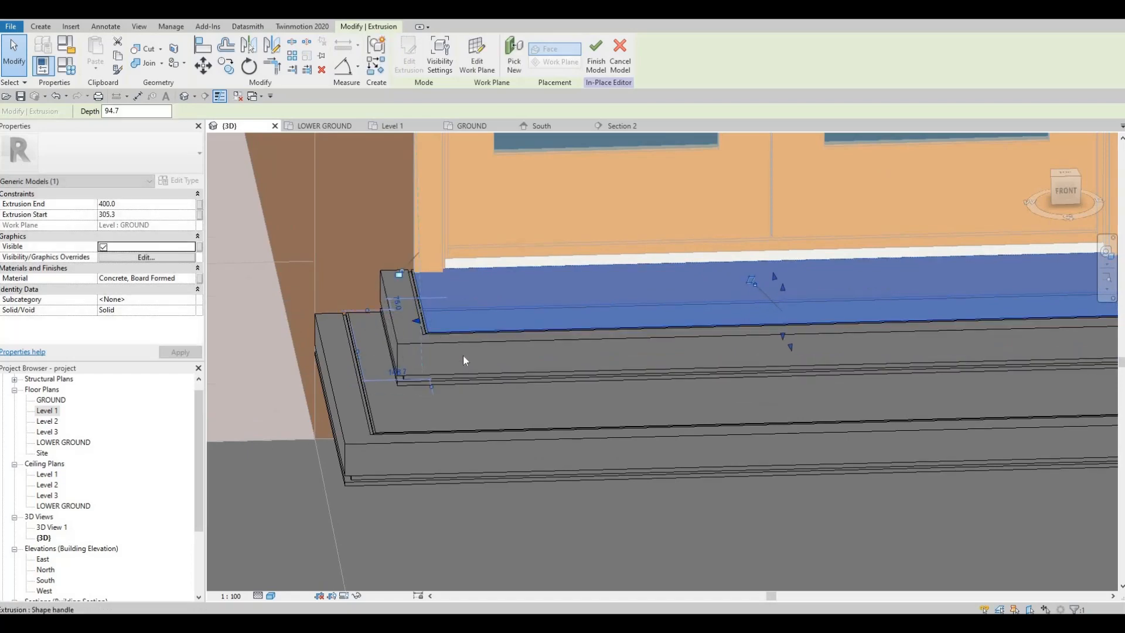
scroll(463, 355, "down", 4)
key("Escape")
- Examine the two staggered tiers and the upper slab's fit at the door from several angles in the 3D view
middle_click_drag(577, 320, 500, 371, "shift")
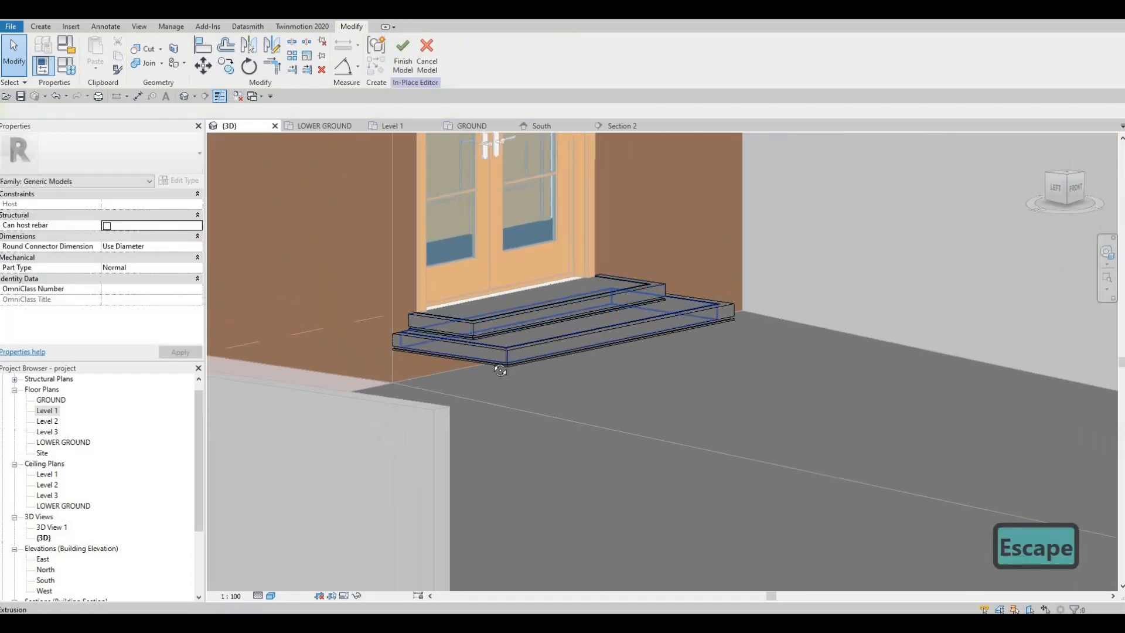
scroll(447, 324, "up", 2)
scroll(447, 325, "up", 2)
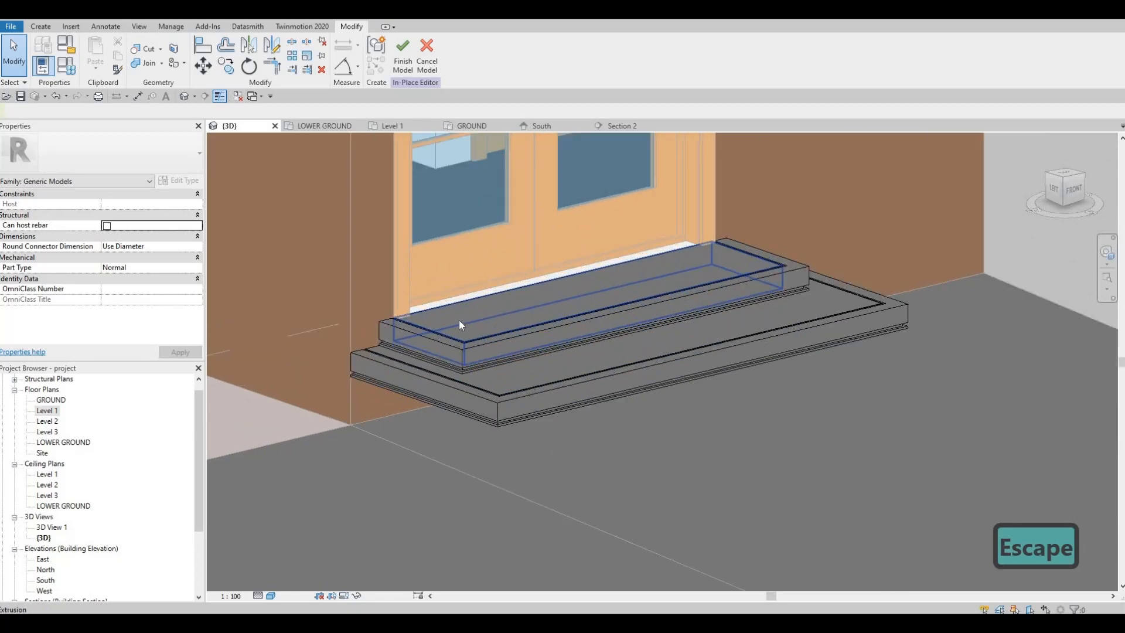
scroll(459, 320, "up", 2)
left_click(453, 321)
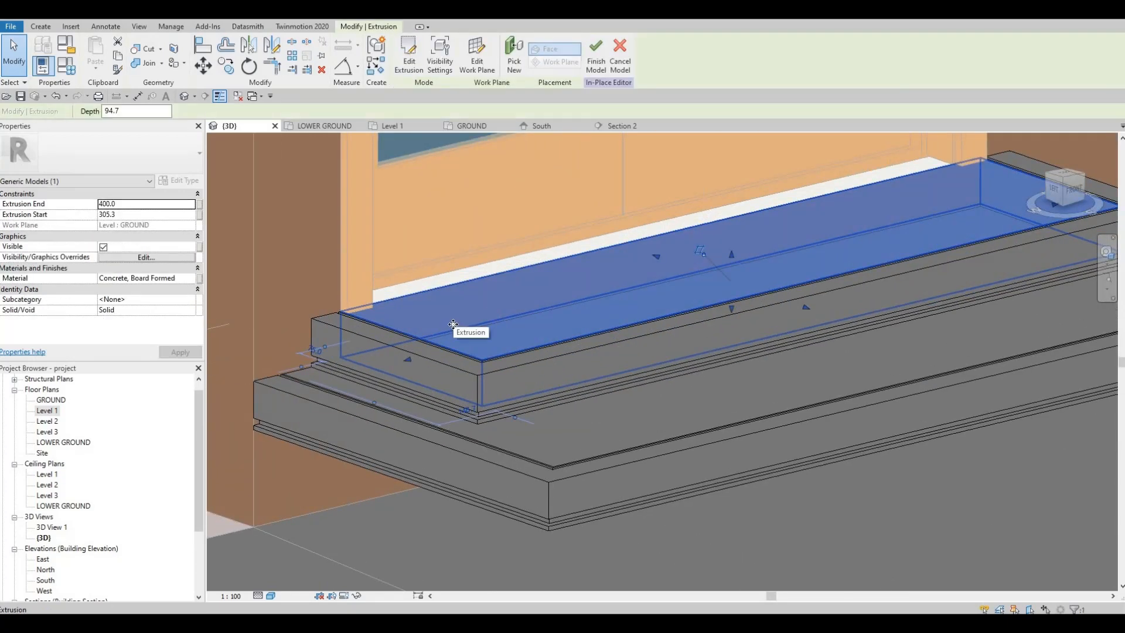
scroll(403, 332, "down", 5)
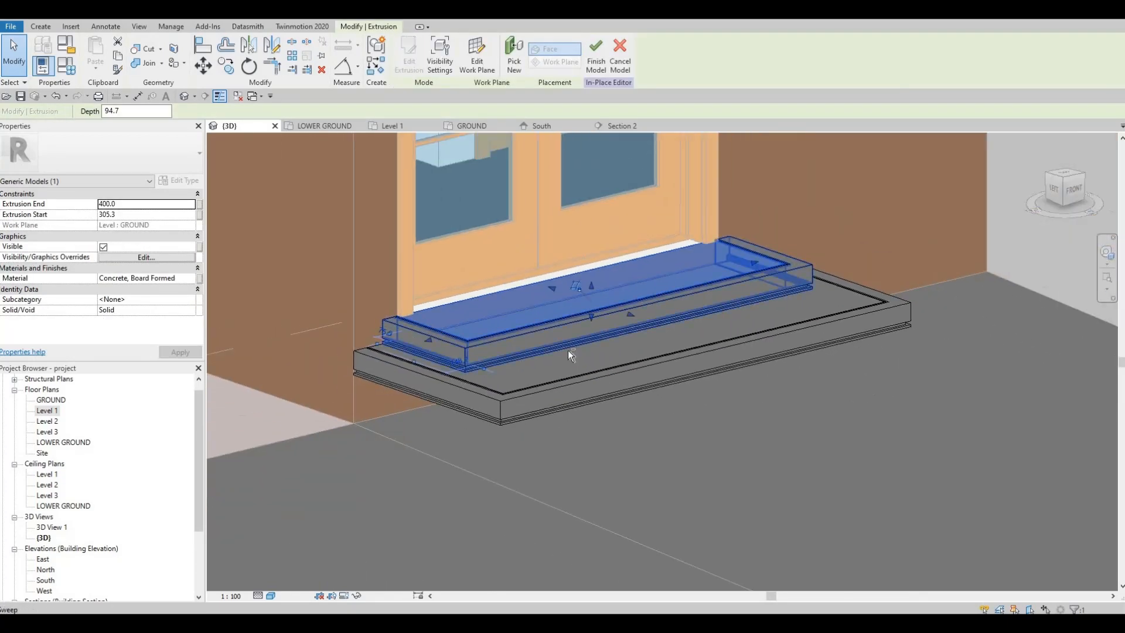
middle_click_drag(523, 427, 452, 376, "shift")
scroll(496, 397, "down", 2)
middle_click_drag(451, 376, 404, 297)
scroll(455, 336, "down", 2)
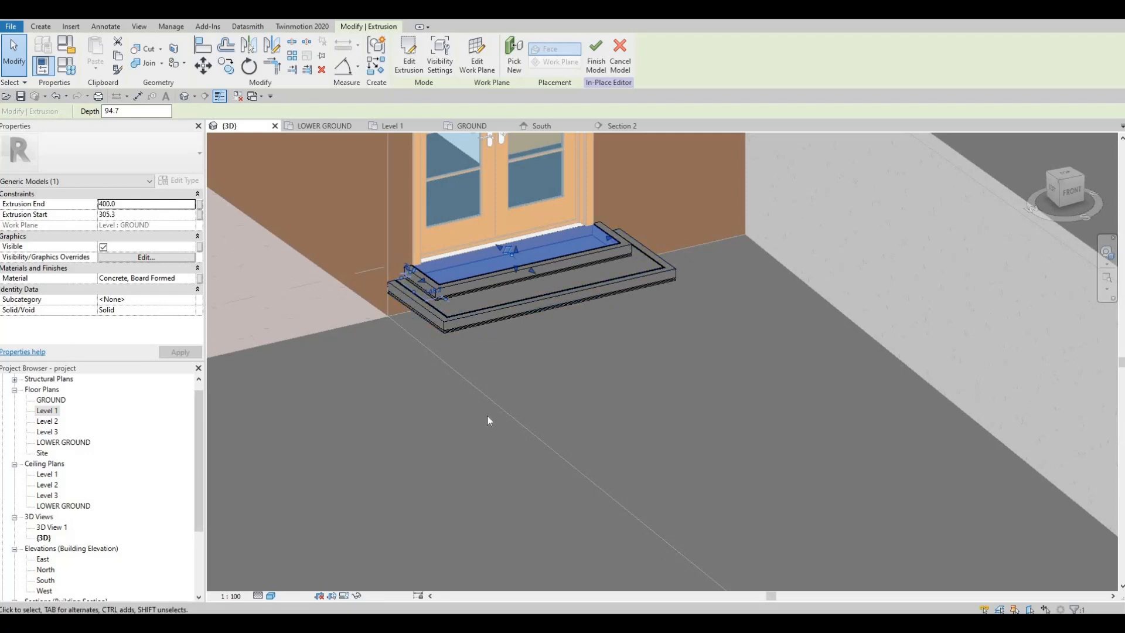
middle_click_drag(550, 388, 403, 377, "shift")
scroll(509, 385, "down", 3)
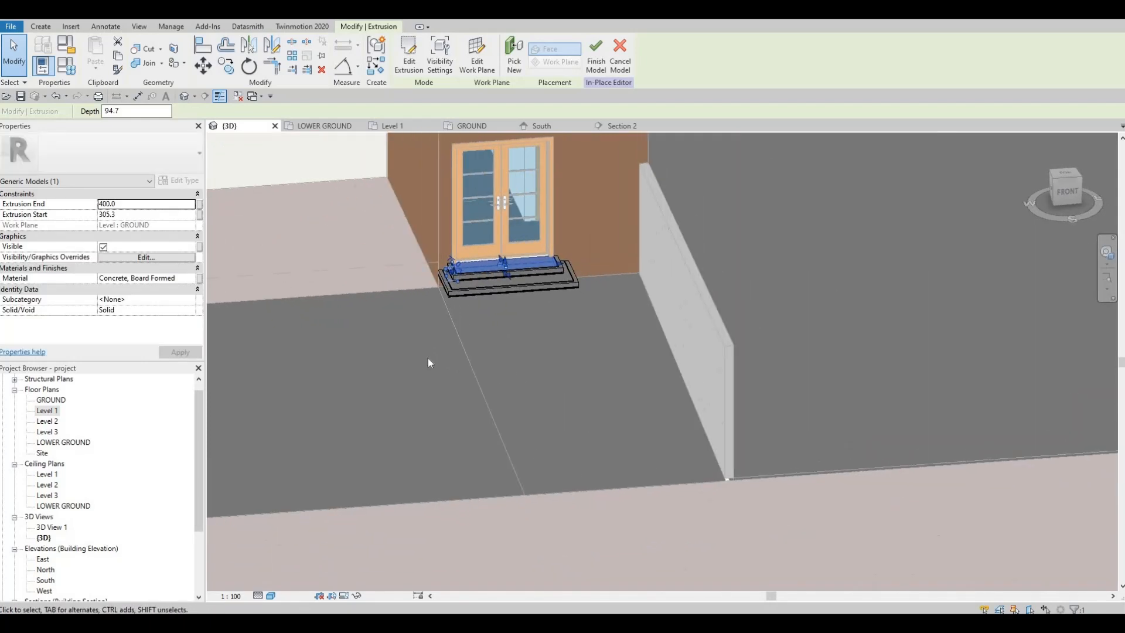
key("Escape")
scroll(466, 279, "up", 5)
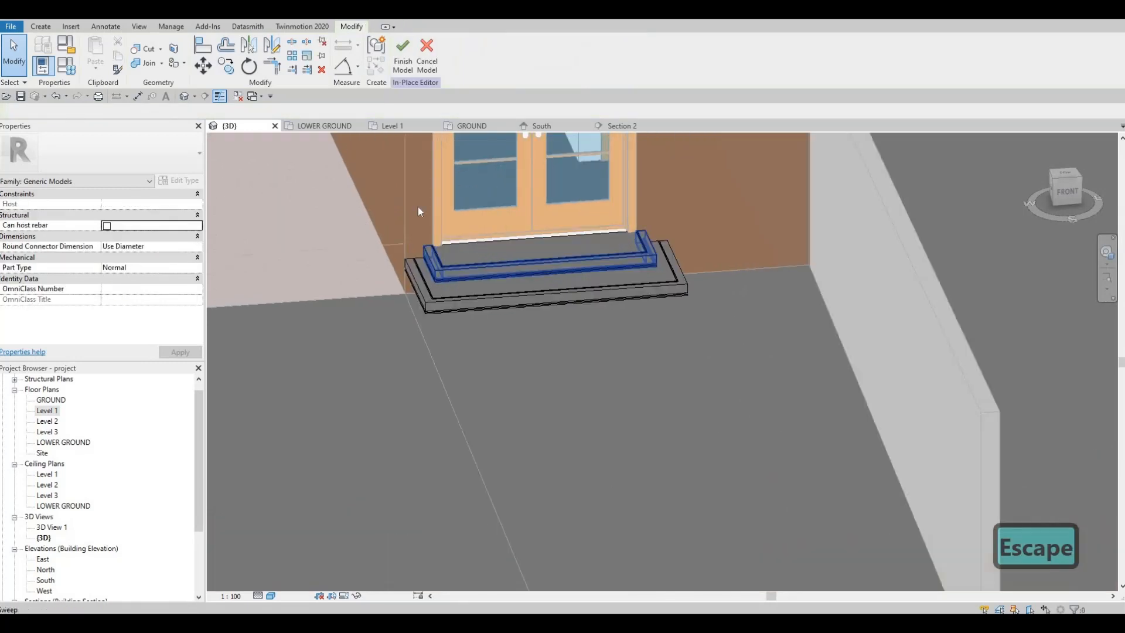
left_click(547, 129)
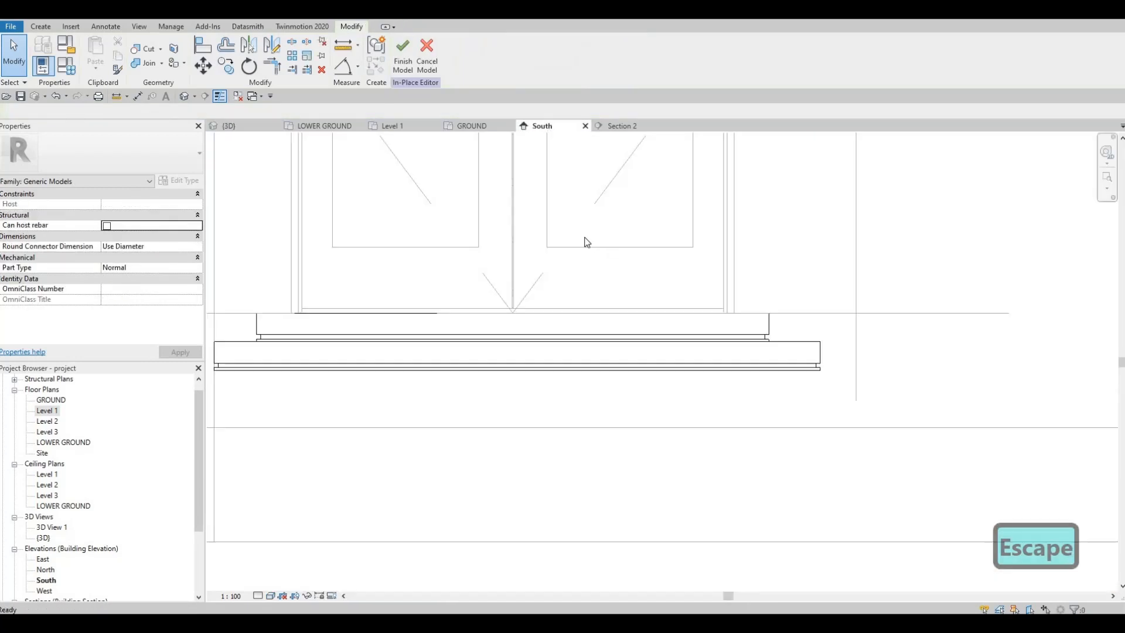
scroll(564, 256, "down", 2)
key("Escape")
left_click_drag(386, 228, 761, 350)
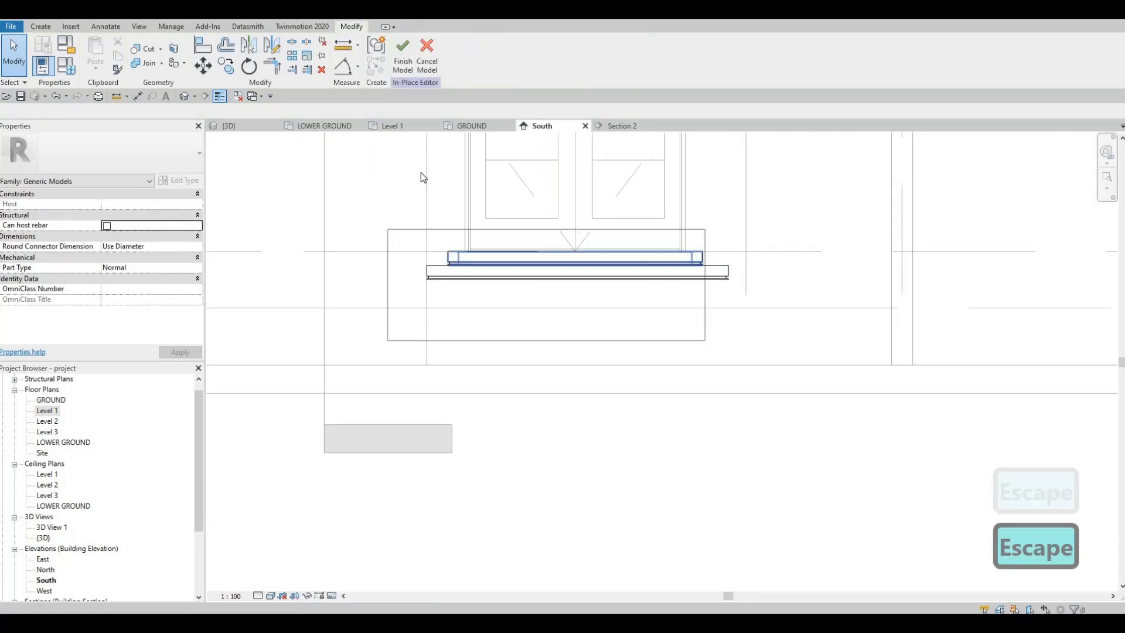
key("c")
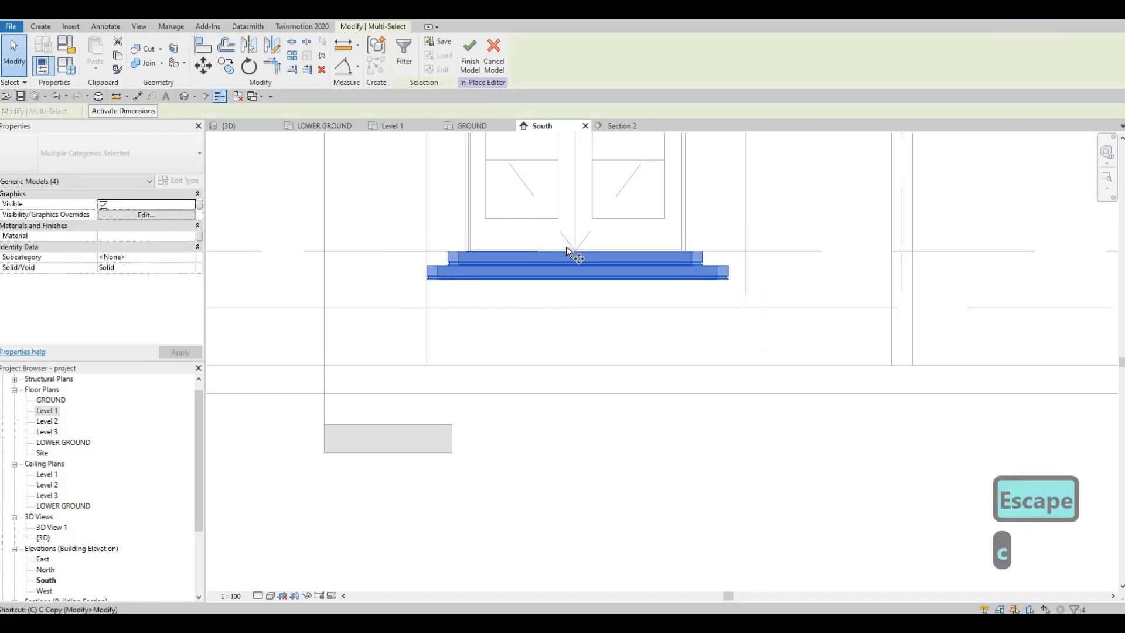
key("o")
scroll(567, 253, "up", 2)
left_click(567, 256)
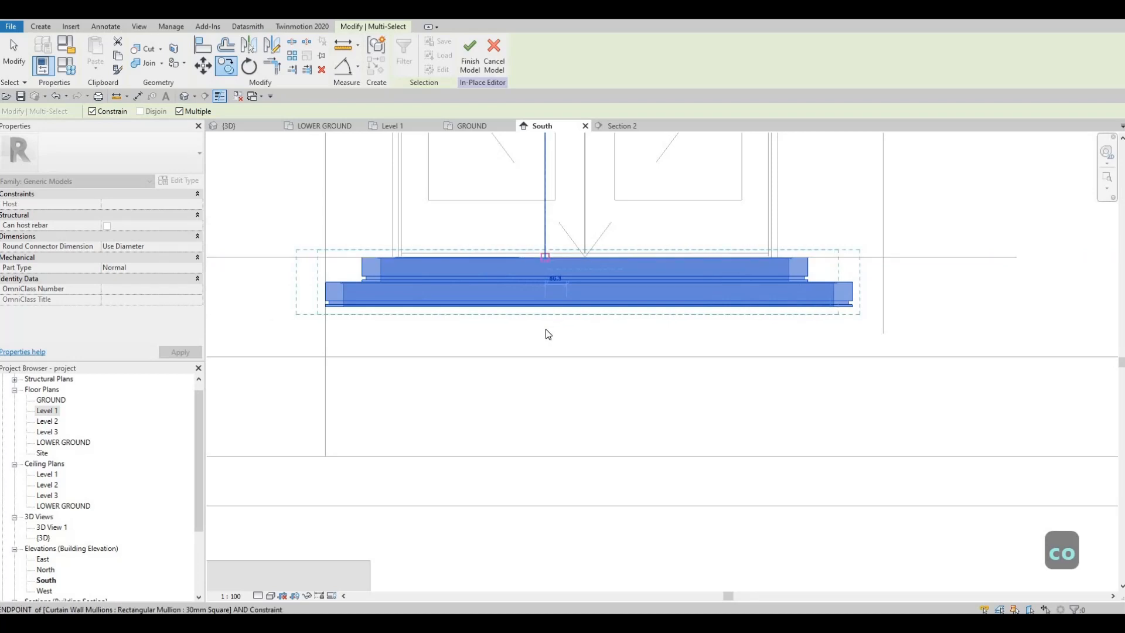
key("Escape")
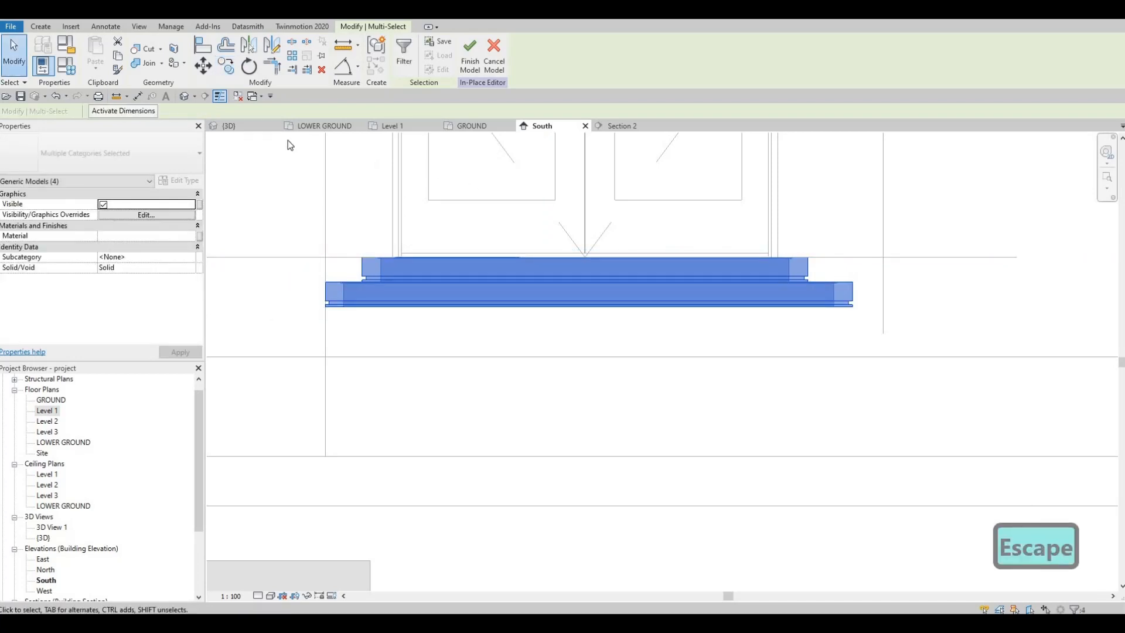
- Open the Section 2 view of the entrance steps with nothing selected
left_click(621, 125)
key("Escape")
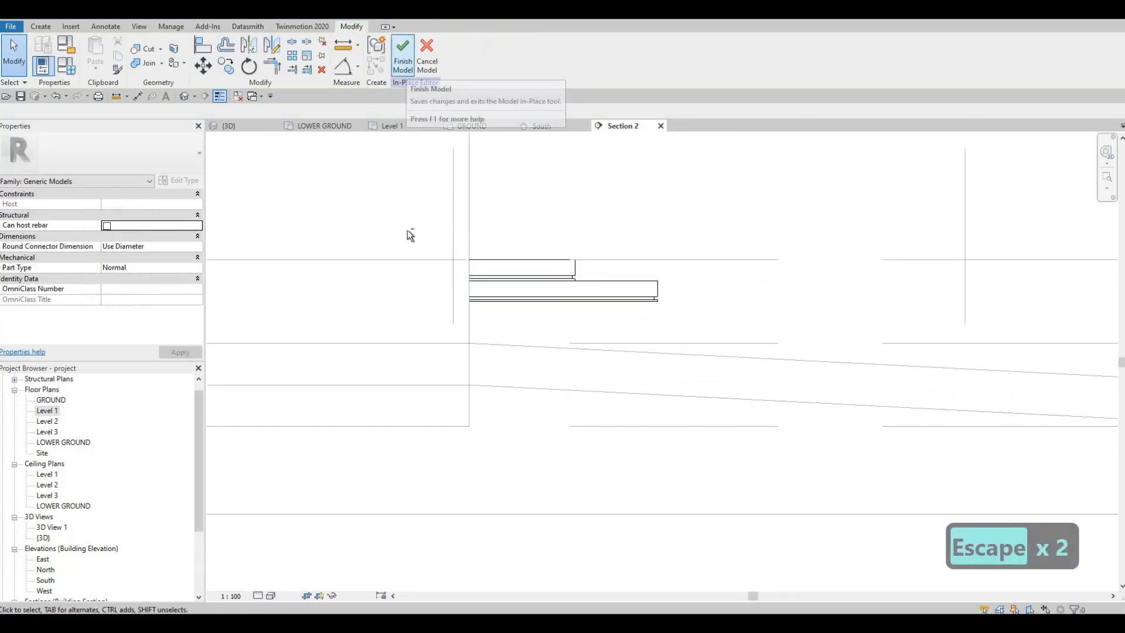
left_click_drag(407, 231, 688, 344)
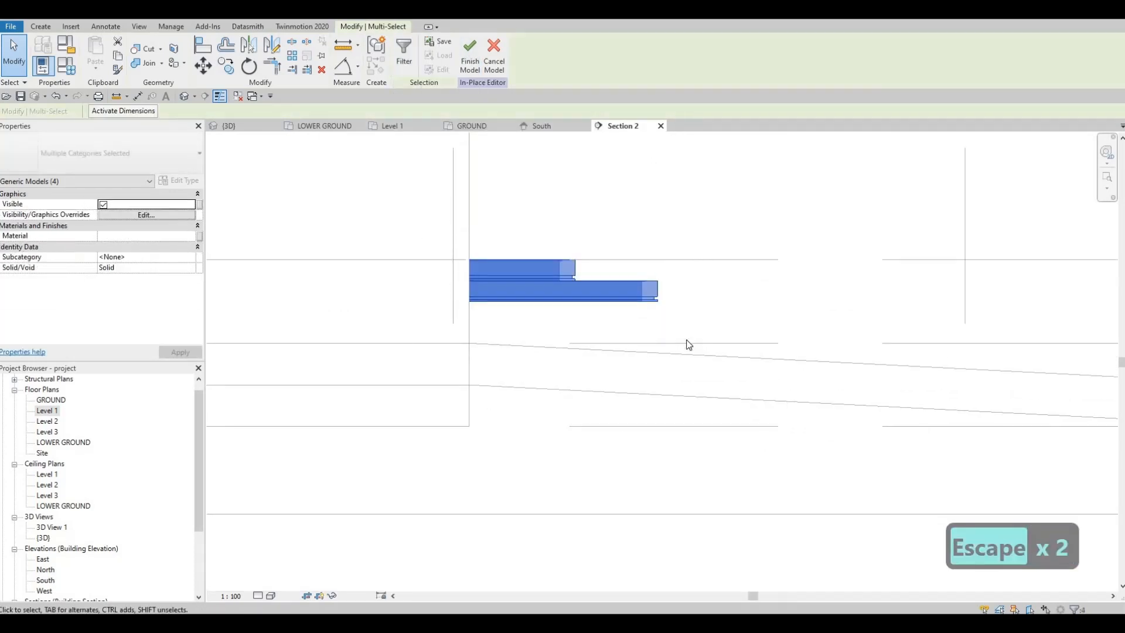
key("c")
key("o")
scroll(530, 246, "up", 5)
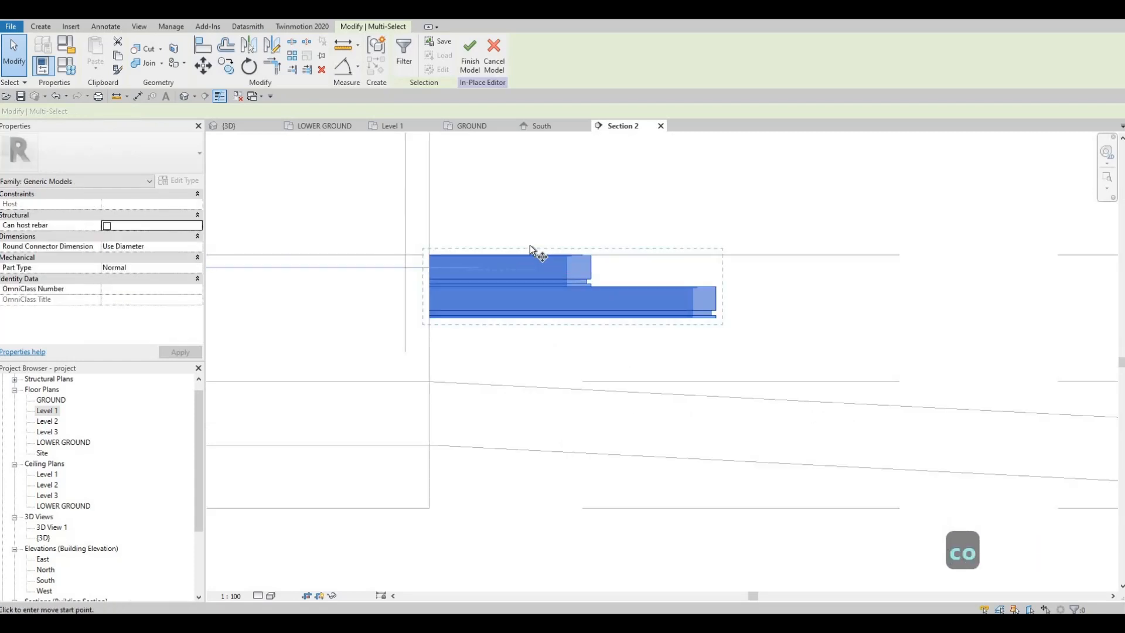
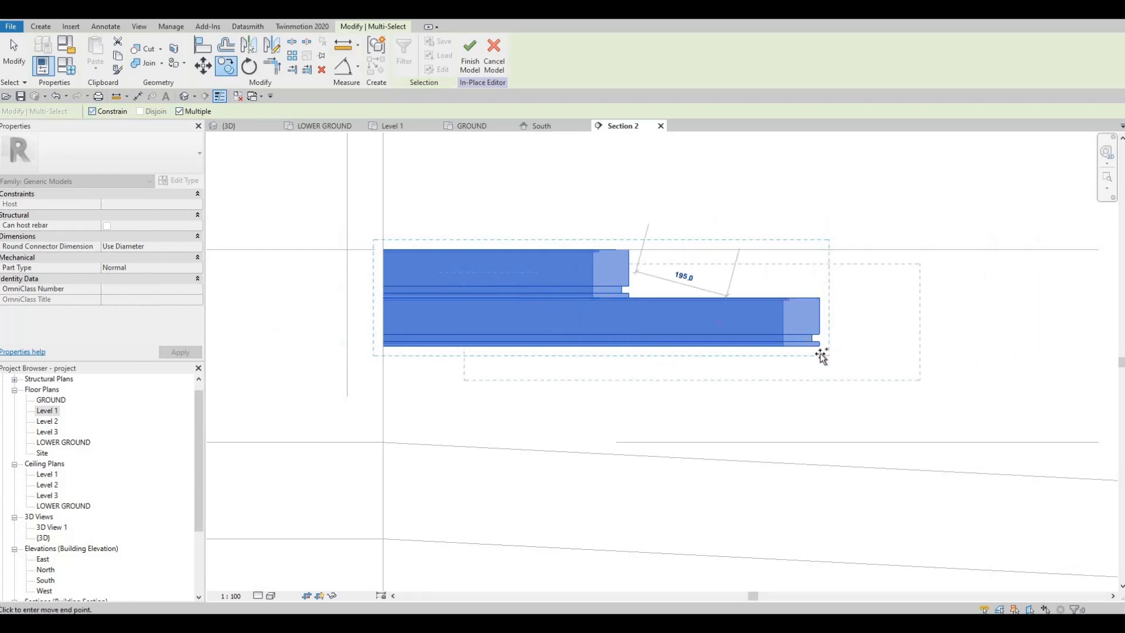
key("Escape")
key("Escape")
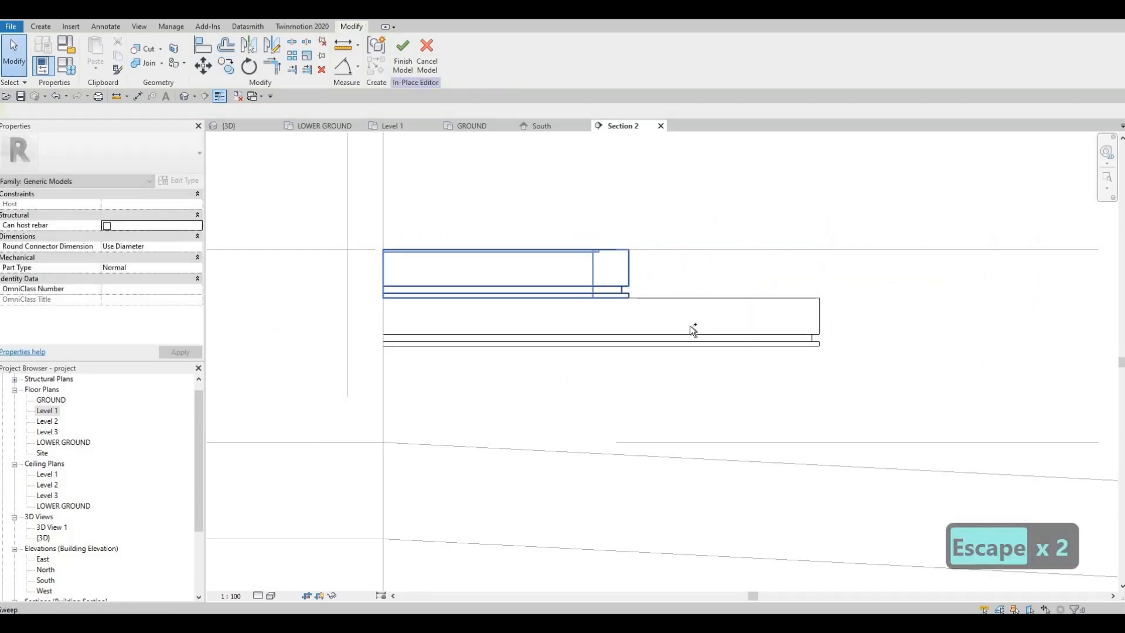
left_click(617, 277, "ctrl")
left_click(682, 326, "ctrl")
key("Escape")
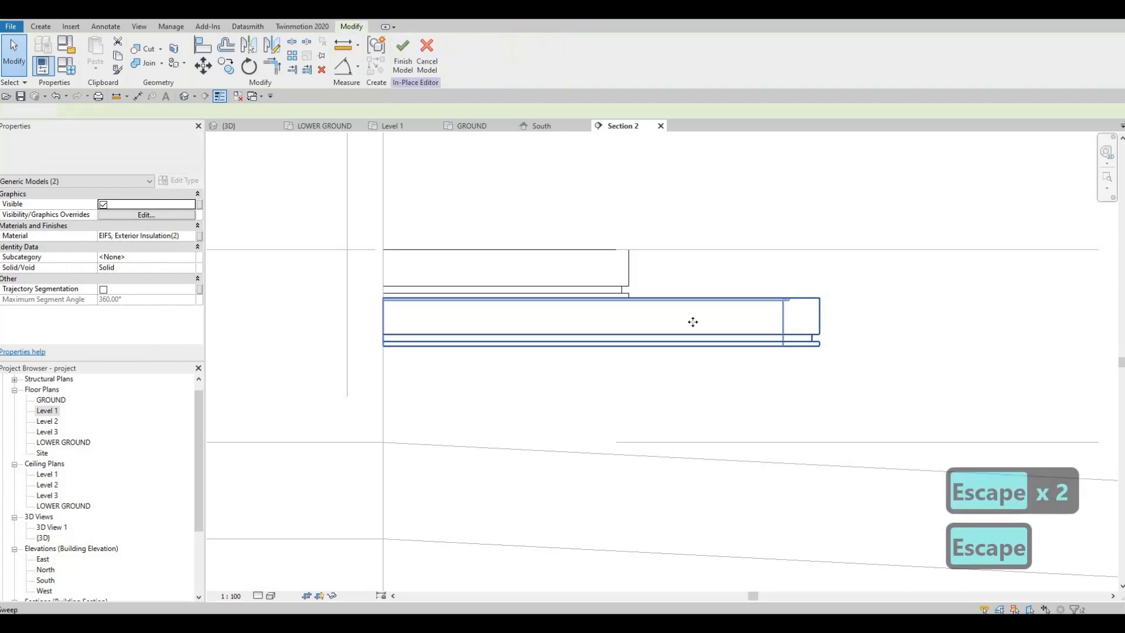
- Copy the lower tier's EIFS sweep in Section 2, from the upper tier's bottom outer corner to the lower tier's bottom outer corner
left_click(689, 322)
key("c")
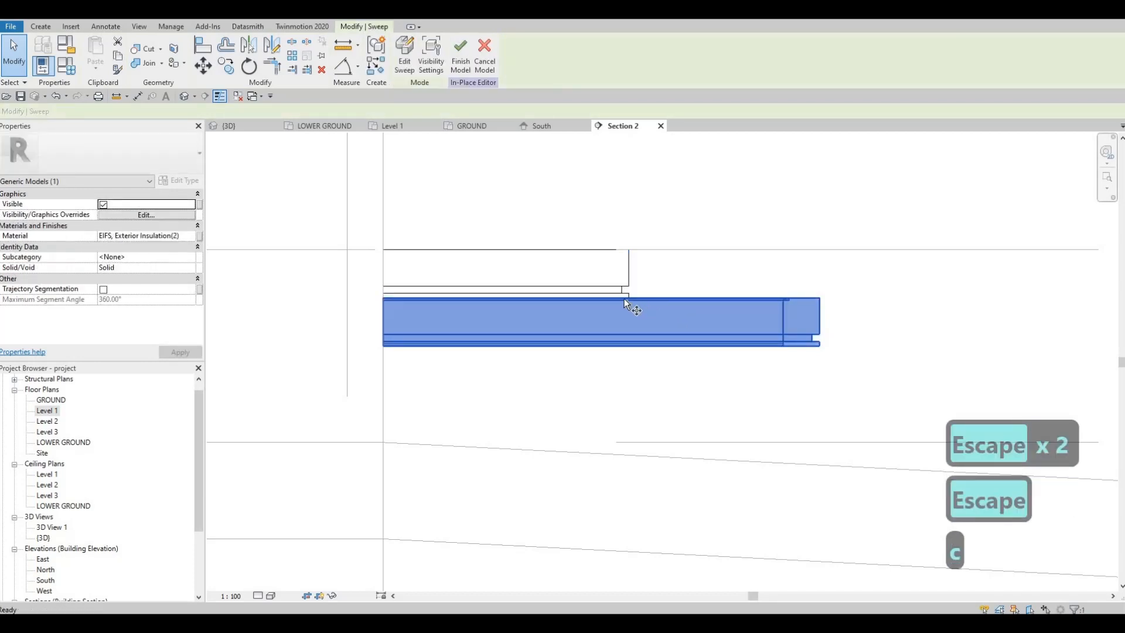
key("o")
left_click(627, 297)
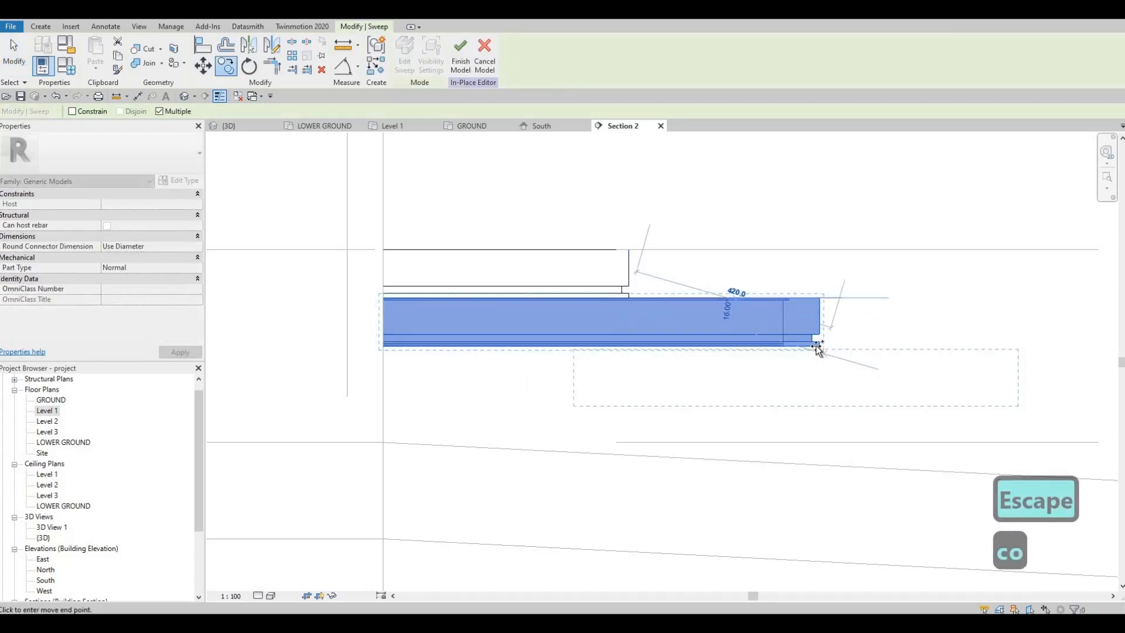
left_click(816, 345)
- Place three more copies of the sweep at the same diagonal offset, stepping down to the sloping ground
middle_click_drag(904, 401, 707, 354)
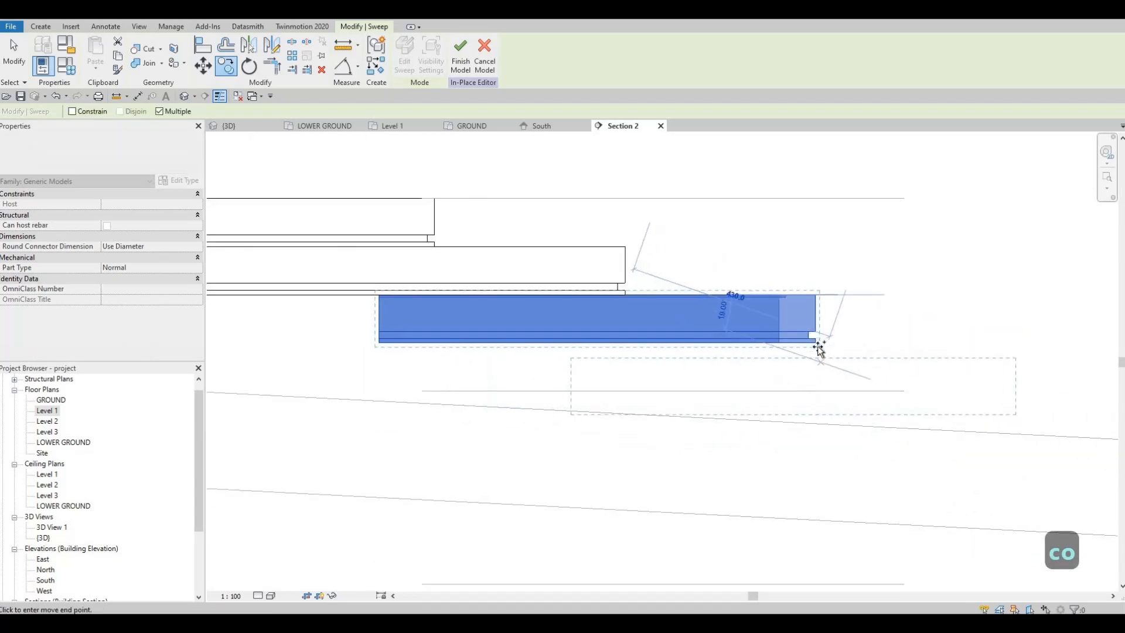
left_click(818, 348)
middle_click_drag(1010, 397, 830, 350)
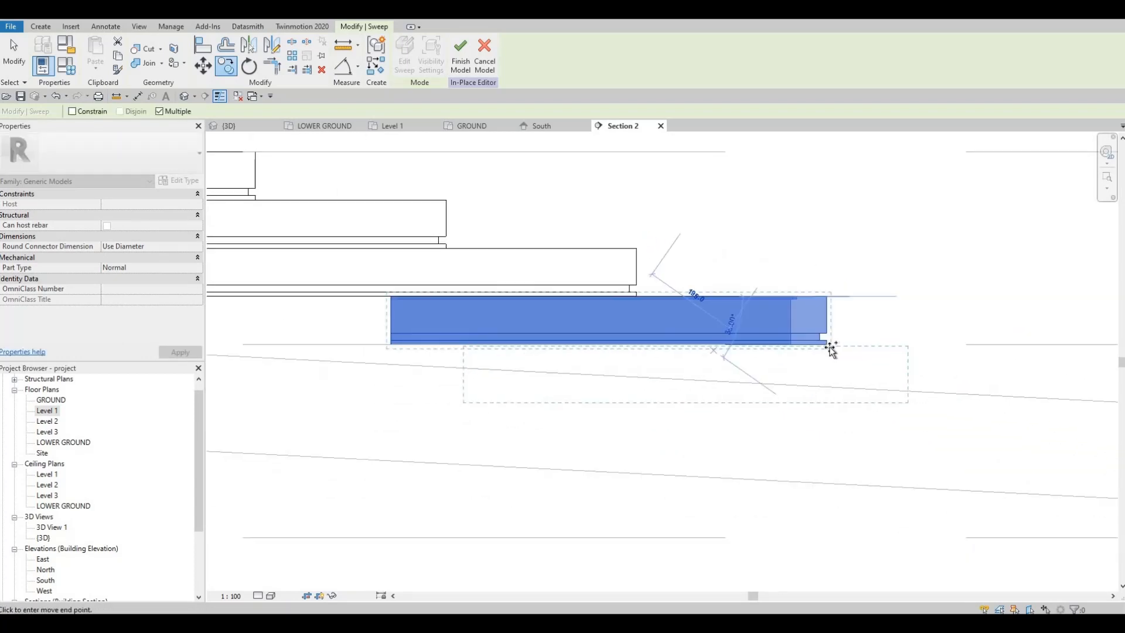
left_click(827, 345)
middle_click_drag(1002, 391, 829, 344)
left_click(773, 350)
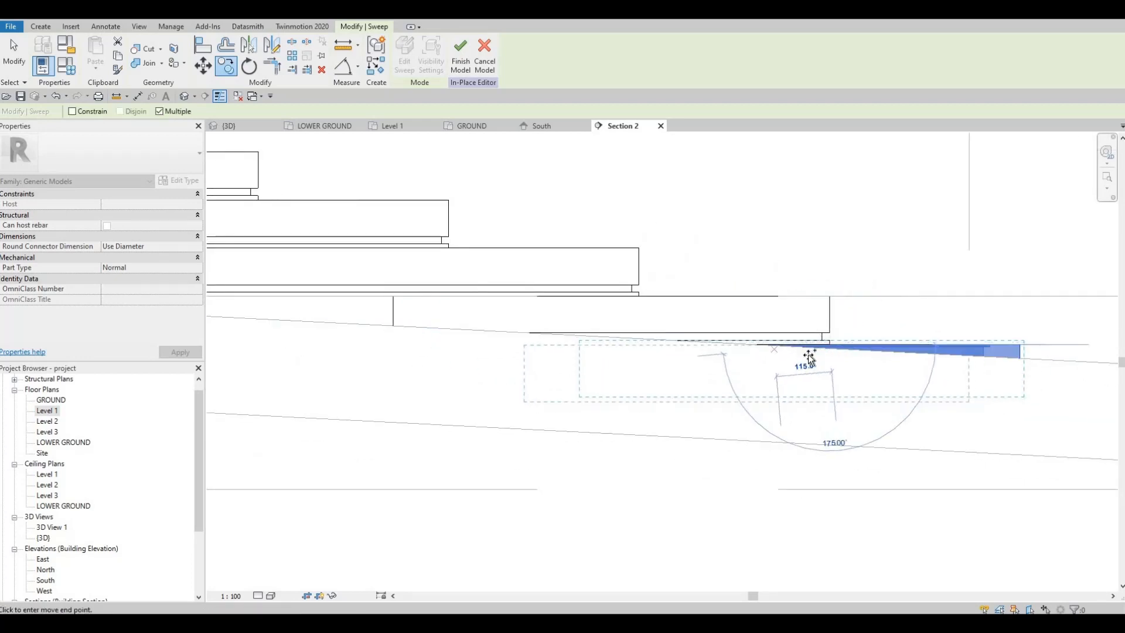
scroll(808, 358, "down", 4)
scroll(820, 382, "down", 2)
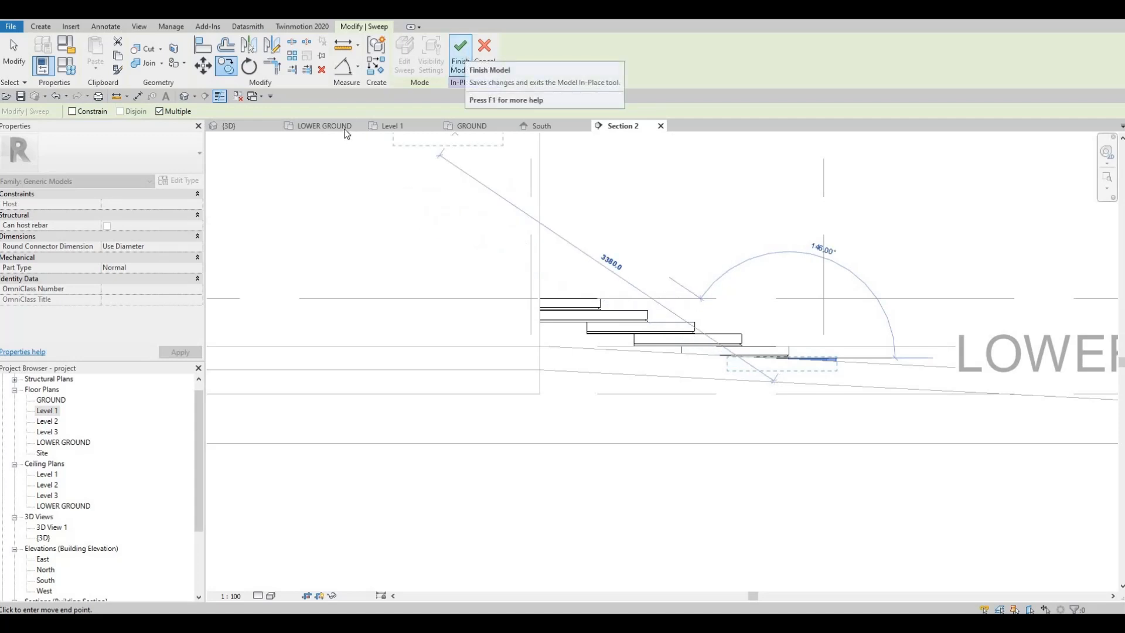
- Examine the copied step borders in the 3D view from above, the front and the side
left_click(242, 128)
scroll(555, 251, "down", 2)
middle_click_drag(556, 251, 552, 360, "shift")
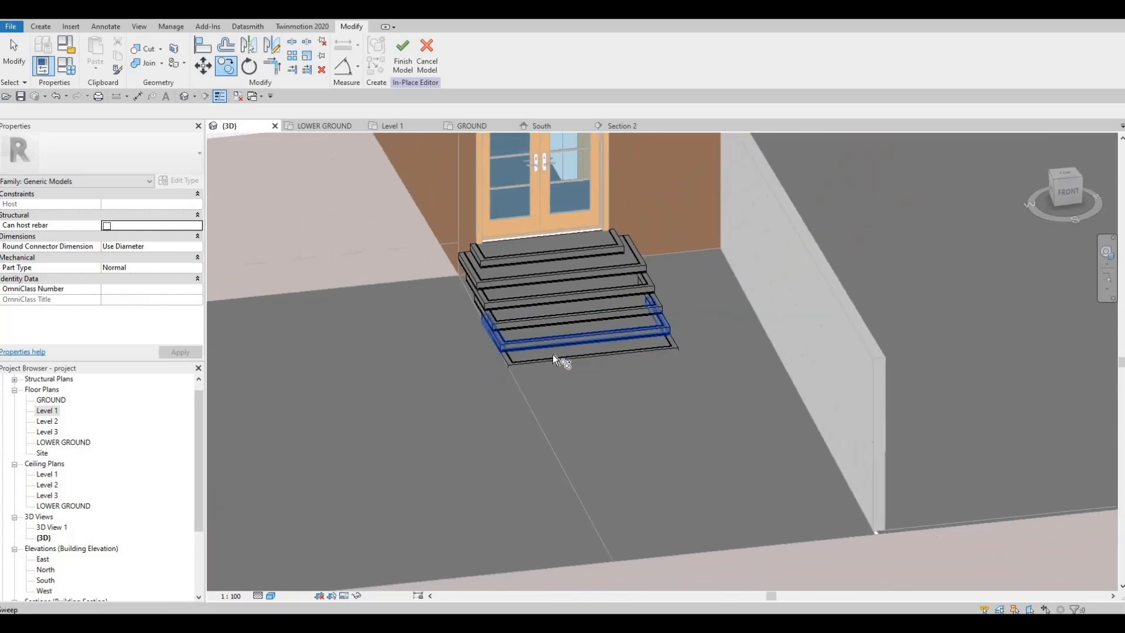
scroll(553, 354, "up", 3)
scroll(577, 369, "down", 3)
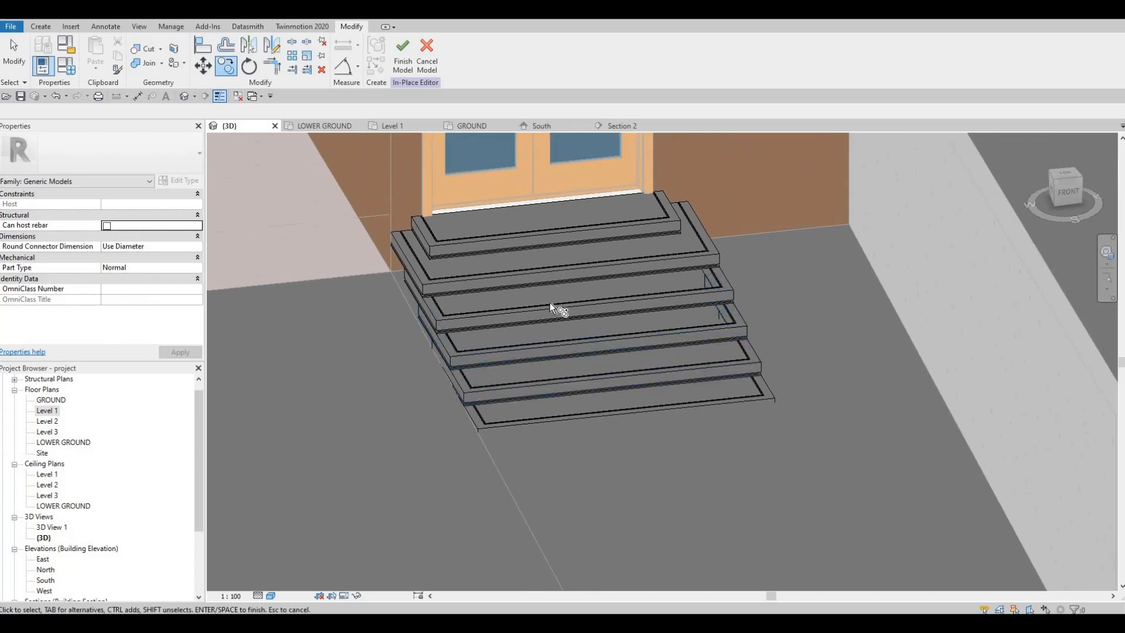
middle_click_drag(509, 328, 727, 286, "shift")
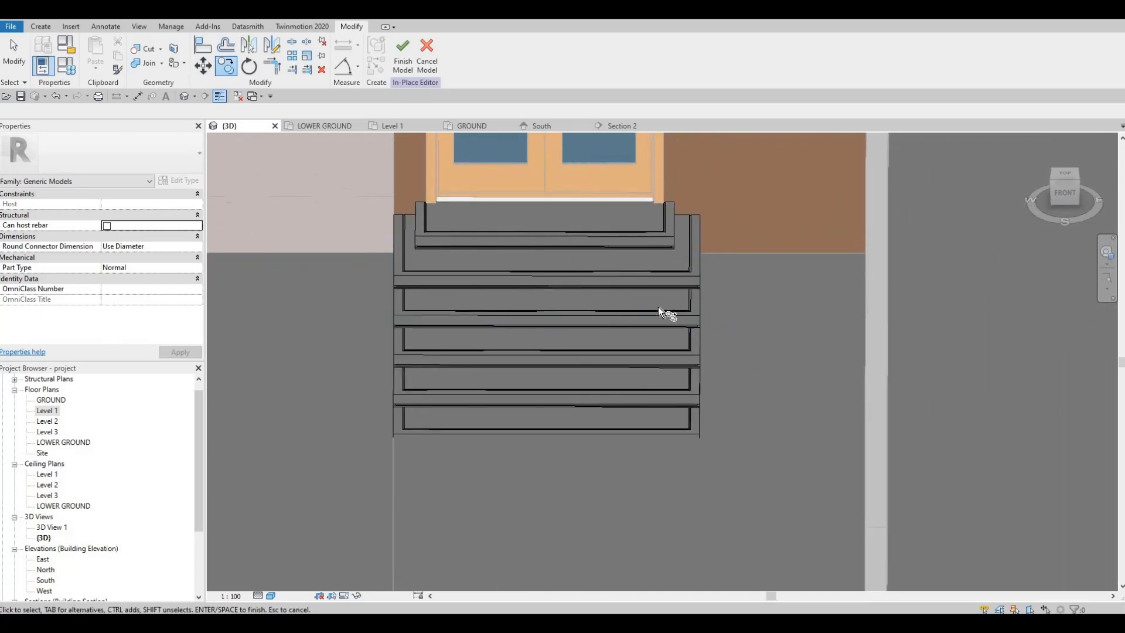
middle_click_drag(659, 307, 560, 146, "shift")
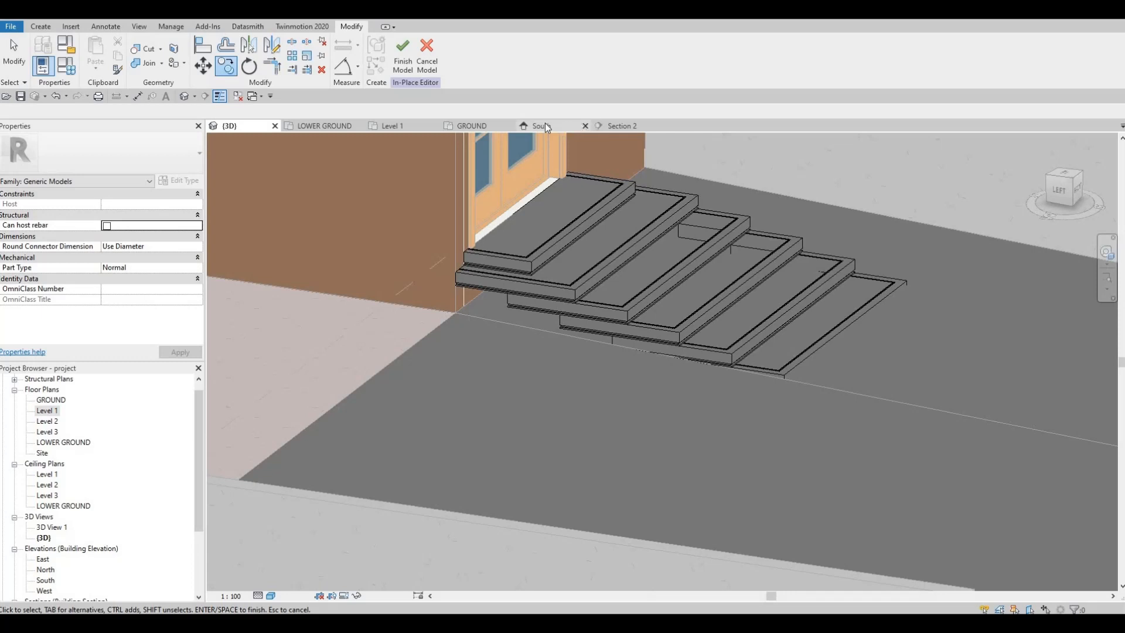
- Check the first copied tier in Section 2 and 3D for a slab inside its sweep border
key("ctrl+Tab")
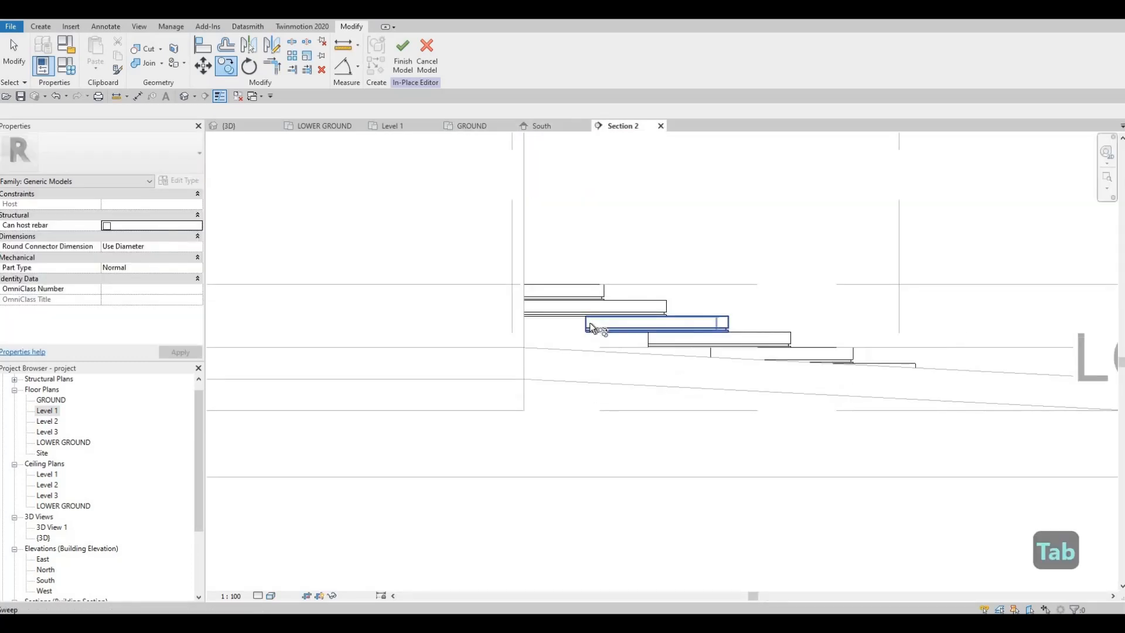
left_click(634, 324)
scroll(635, 323, "up", 2)
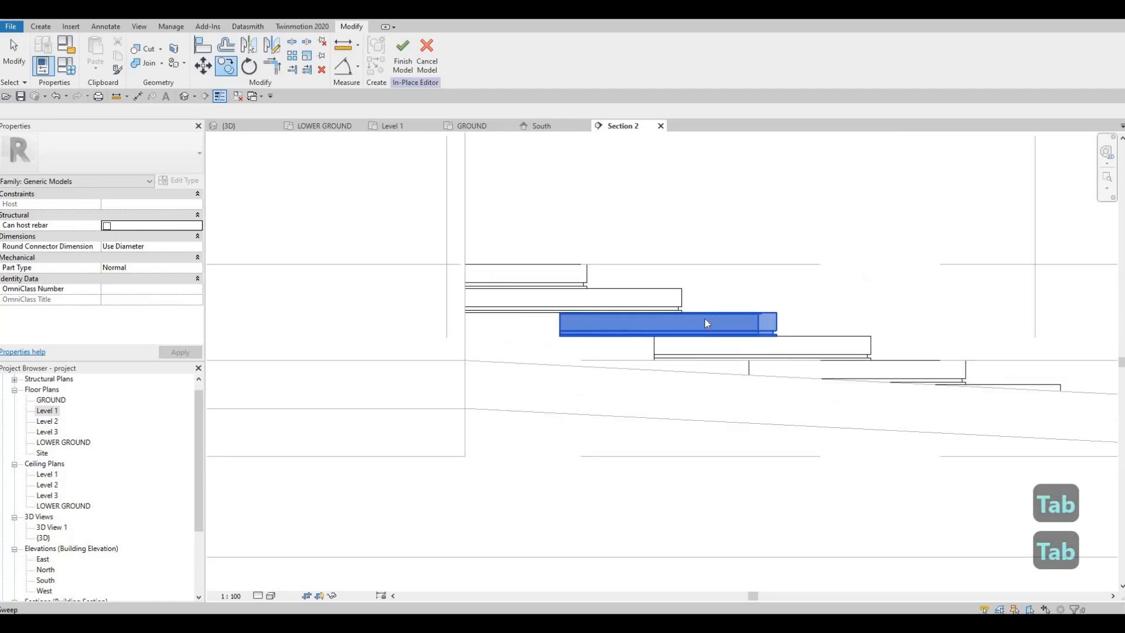
key("Escape")
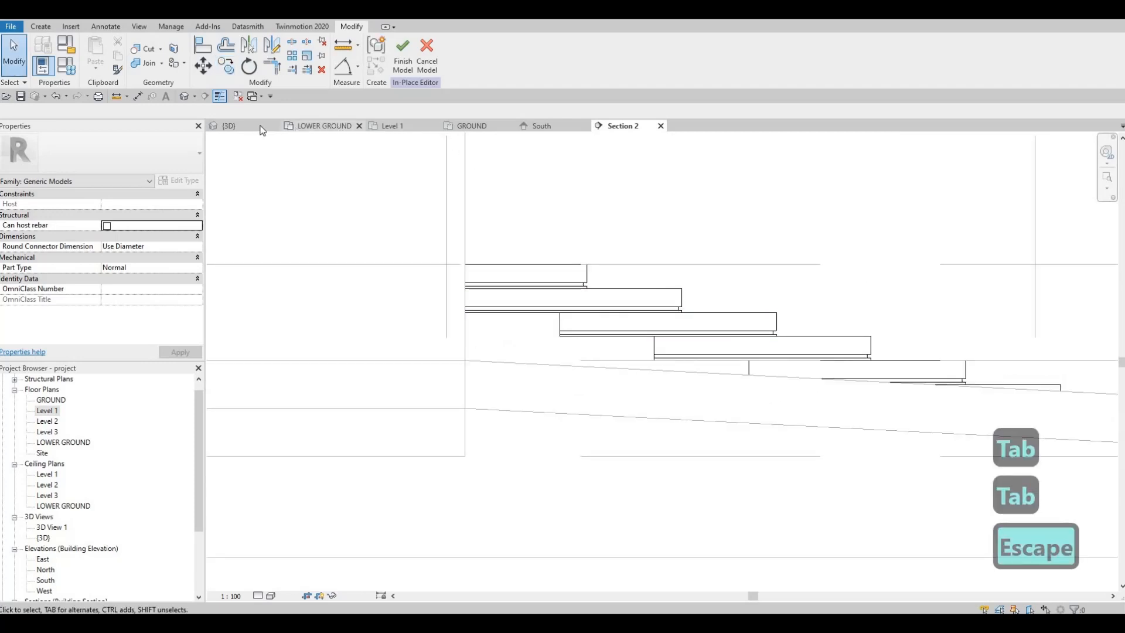
key("ctrl+Tab")
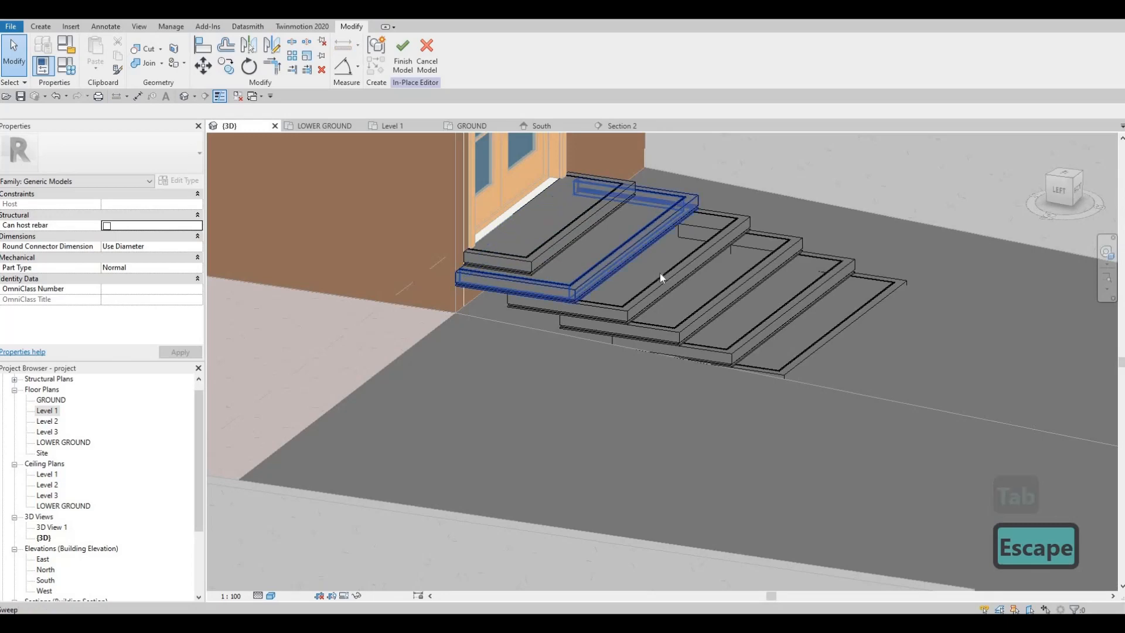
key("Tab")
key("Tab")
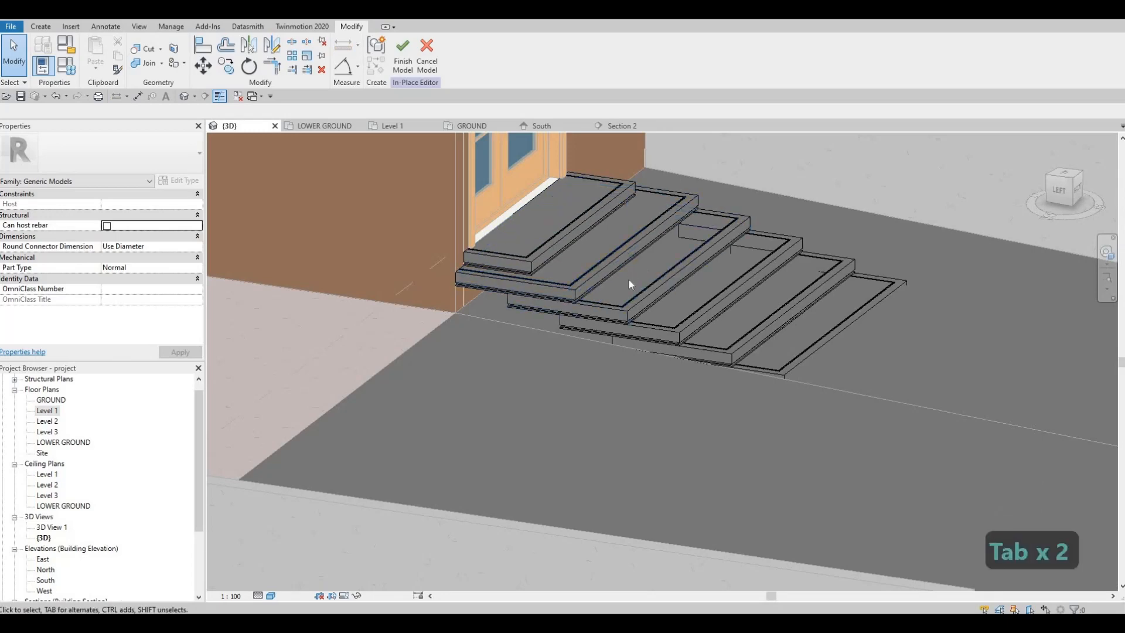
key("Escape")
middle_click_drag(554, 301, 582, 304, "shift")
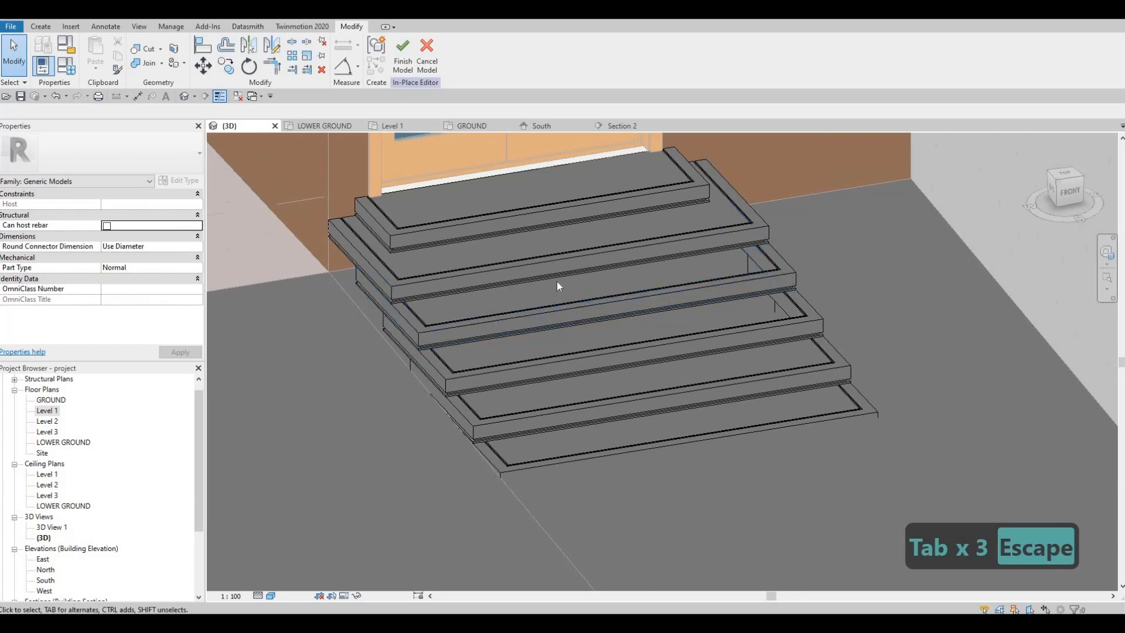
- Finish the in-place steps model and reopen it for editing
left_click(402, 54)
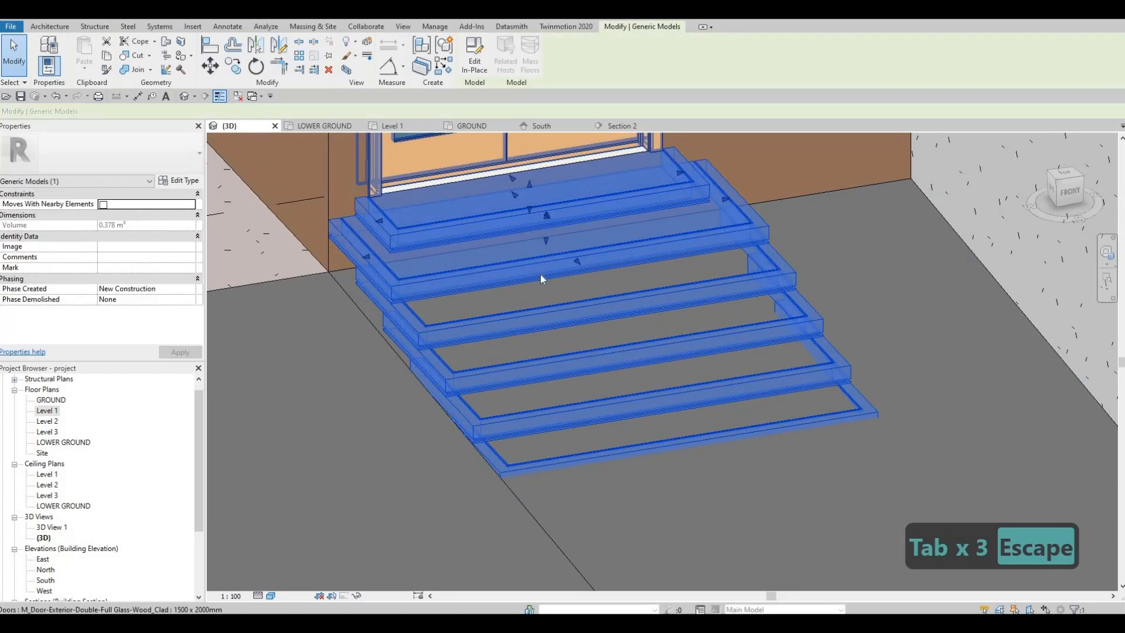
double_click(539, 293)
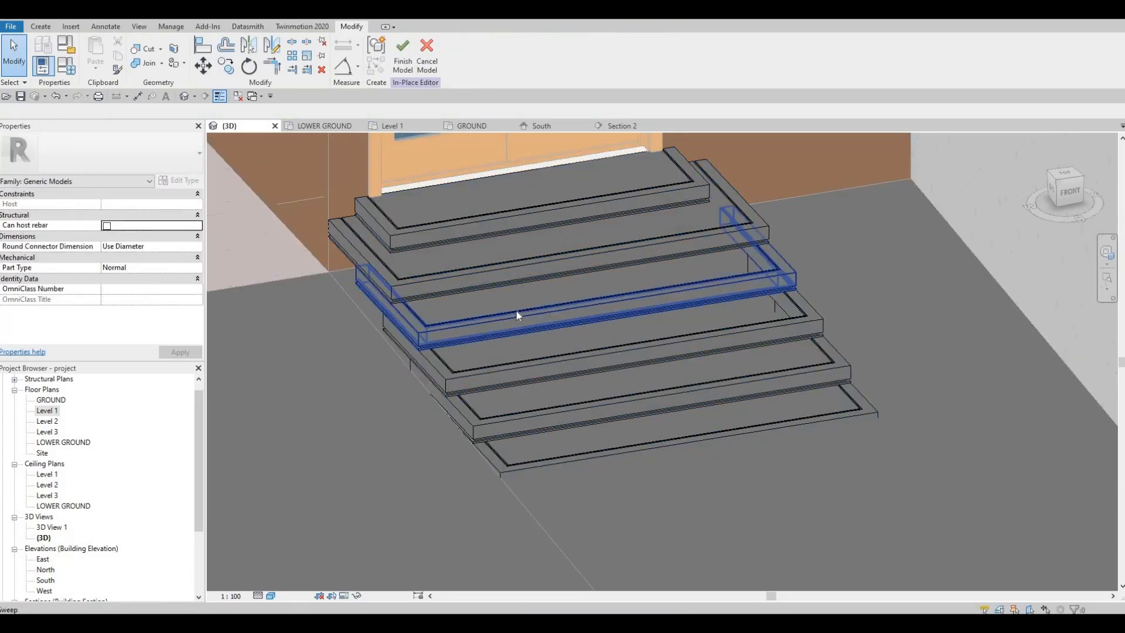
- Inspect the copied tiers from low and side angles, checking which have only a sweep border and no slab
key("Tab")
key("Tab")
middle_click_drag(721, 230, 640, 273, "shift")
scroll(633, 263, "up", 2)
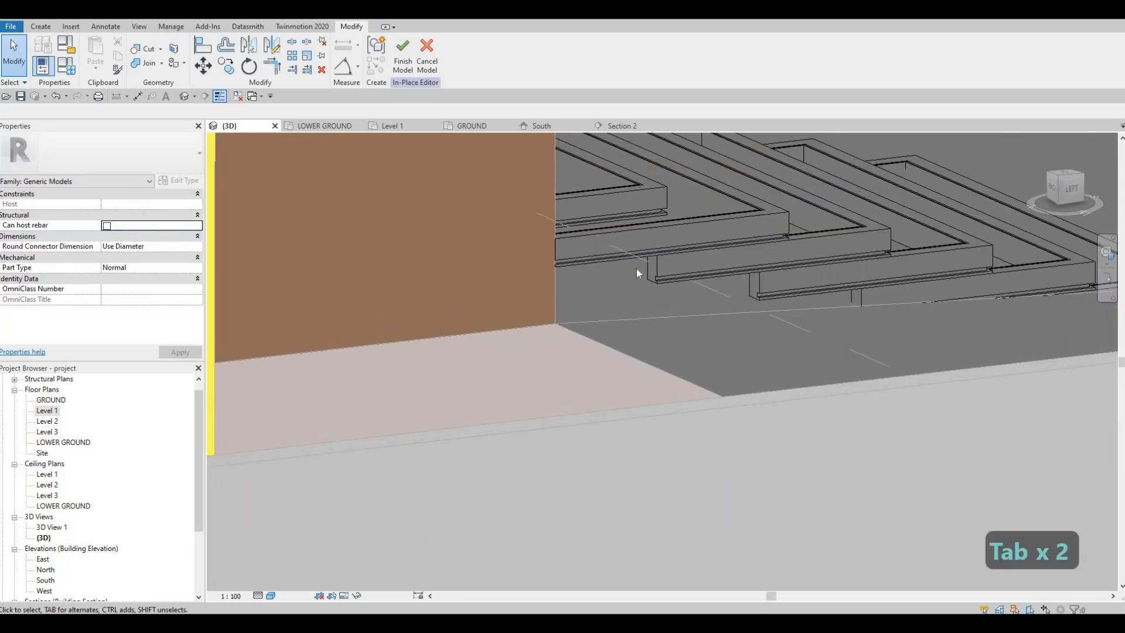
key("Tab")
key("Tab")
middle_click_drag(694, 325, 572, 251, "shift")
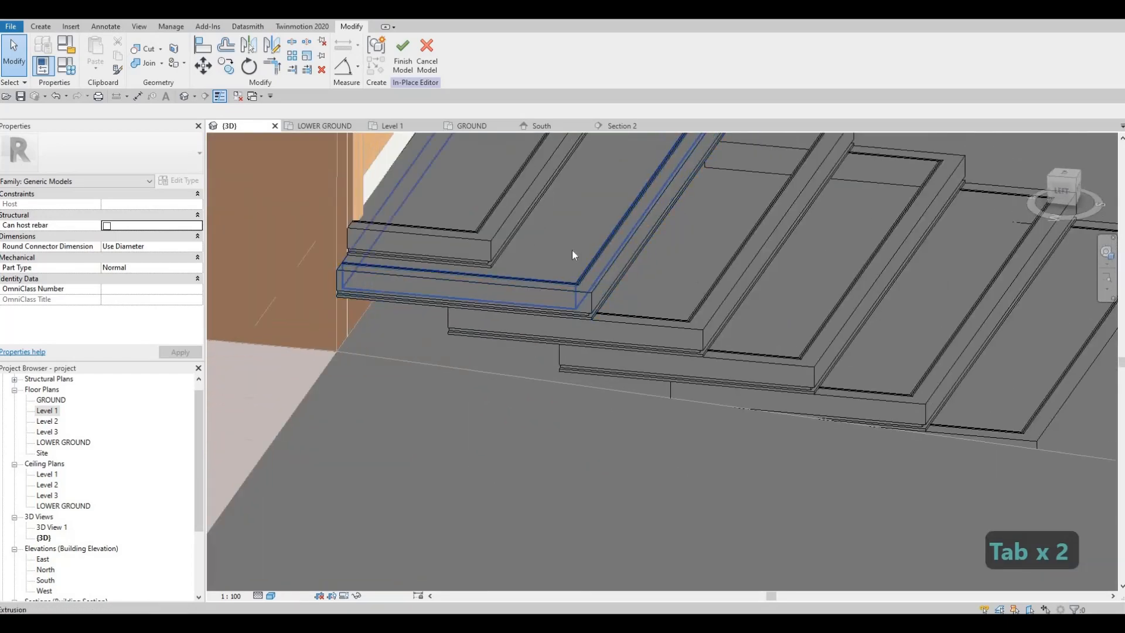
left_click(682, 302)
left_click(630, 301)
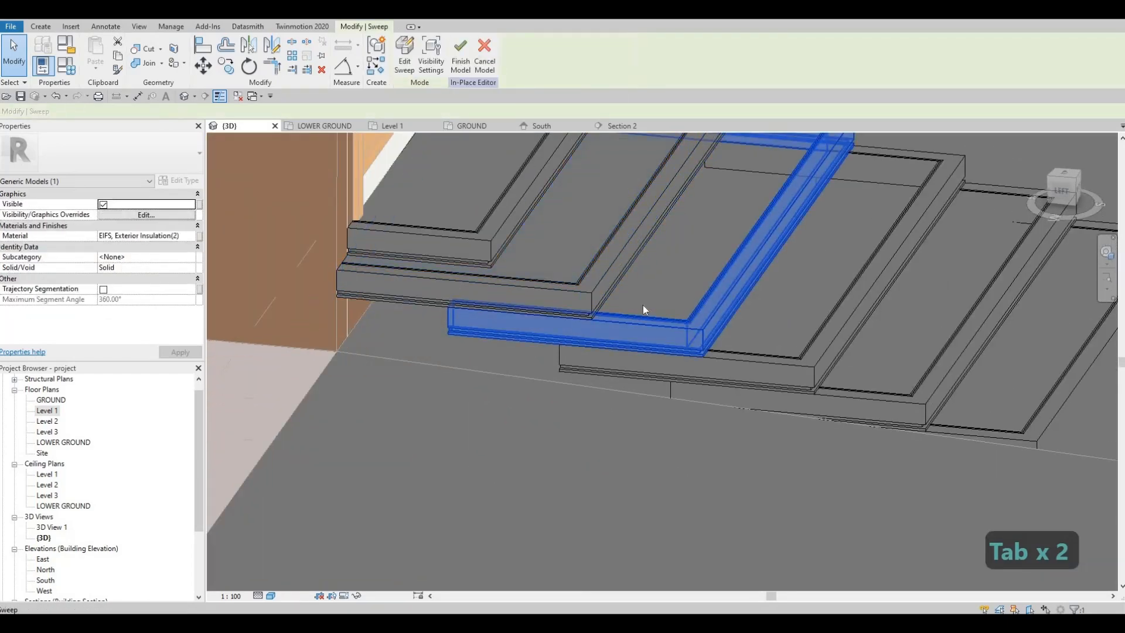
scroll(674, 296, "down", 3)
key("Escape")
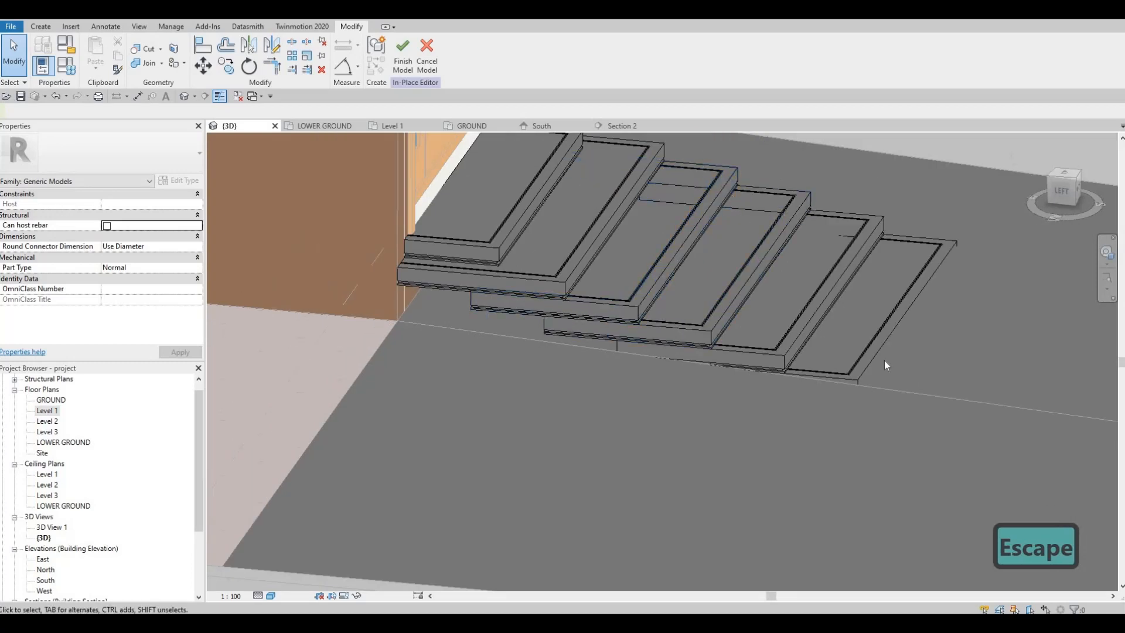
- Delete the four copied step borders below the two original tiers in the 3D view
key("Escape")
left_click(872, 350)
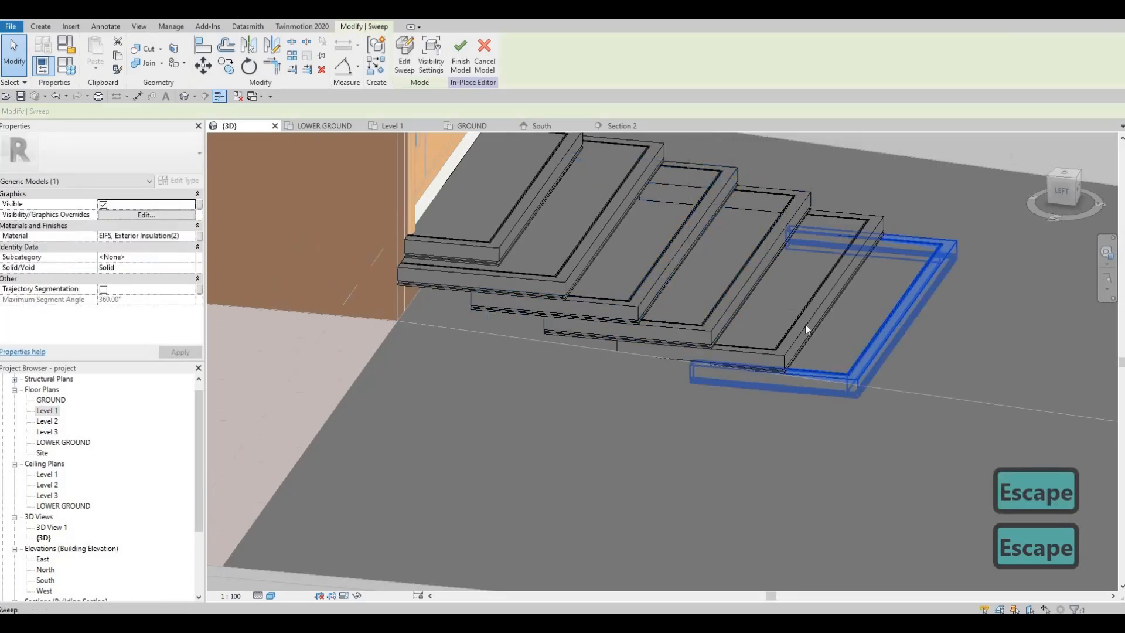
key("Delete")
key("Delete")
left_click(736, 285)
key("Delete")
left_click(685, 246)
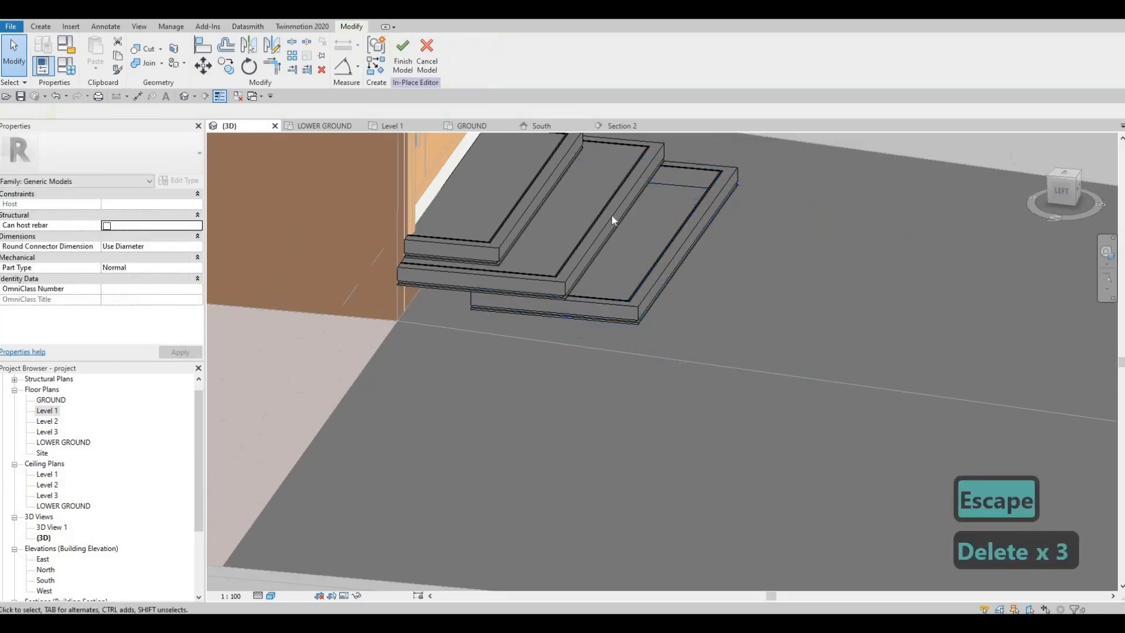
key("Delete")
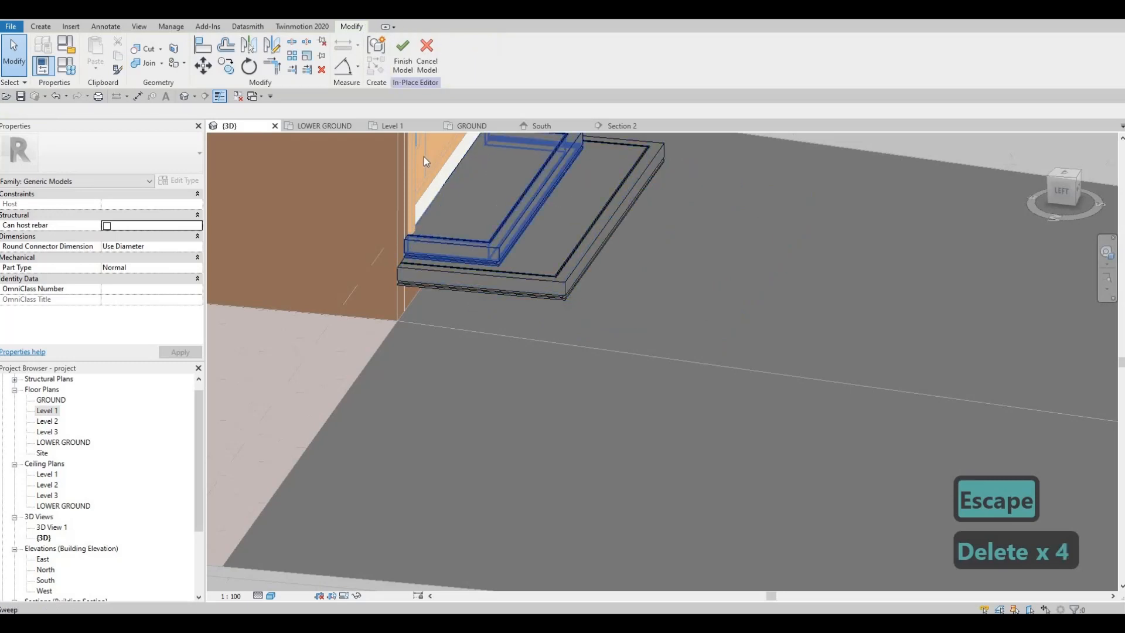
- In Section 2, copy the wider lower tier's border and slab together, placing the first copy one step down and outward
left_click(623, 126)
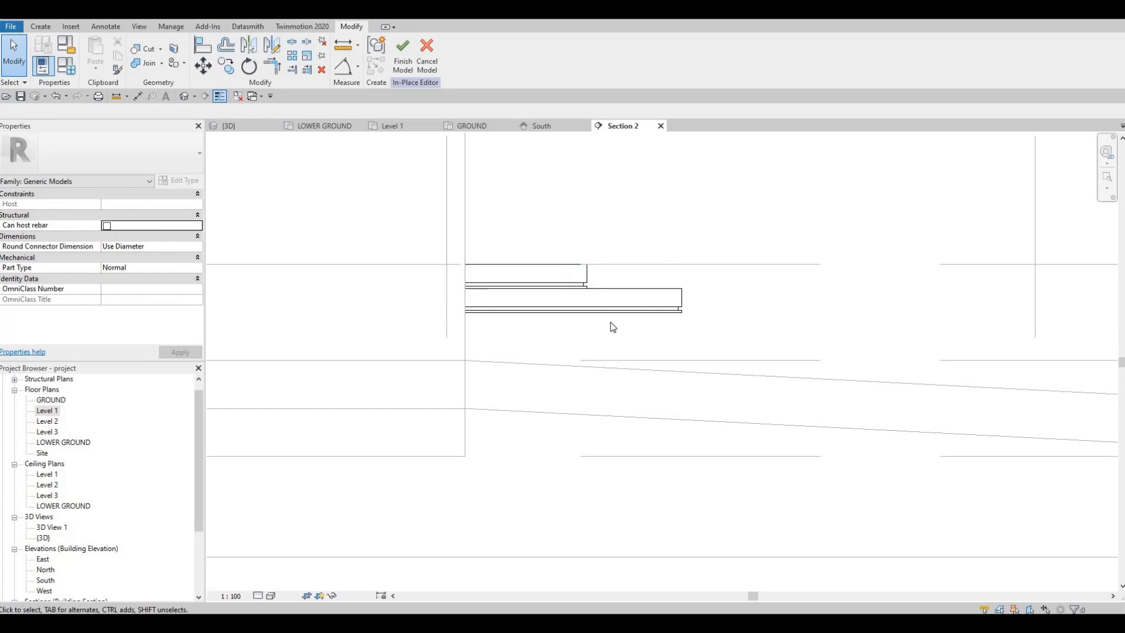
left_click_drag(388, 272, 734, 355)
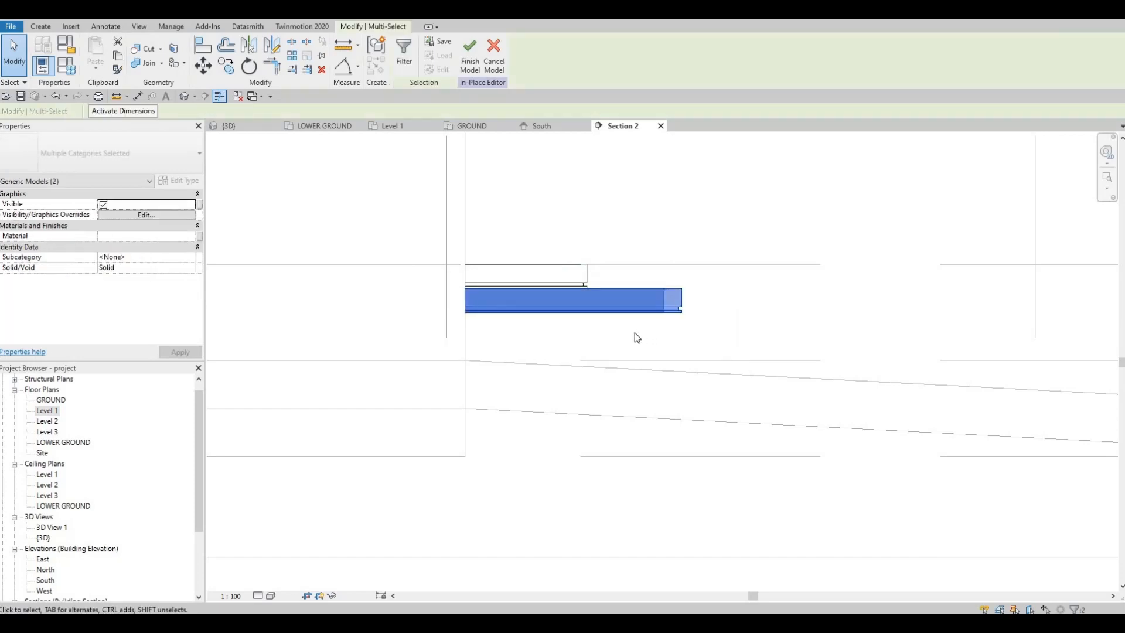
key("o")
scroll(589, 318, "up", 4)
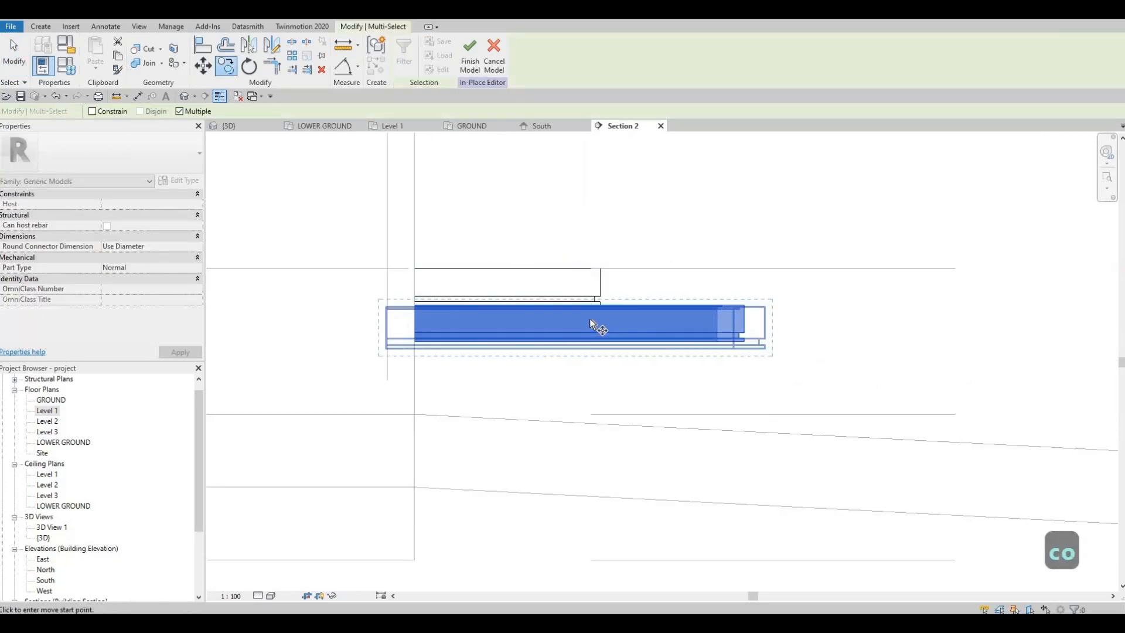
left_click(587, 315)
middle_click_drag(1033, 444, 839, 374)
left_click(840, 372)
middle_click_drag(1109, 434, 820, 343)
left_click(984, 379)
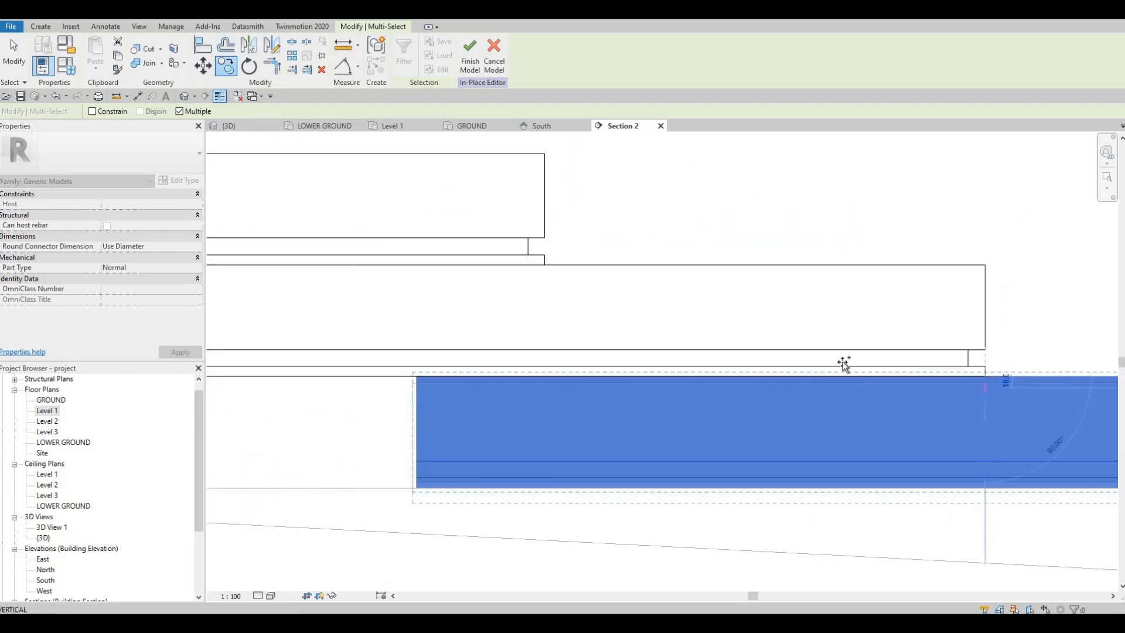
- Place three more copies of the border and slab, each one step lower and further out, down to the sloping ground
middle_click_drag(999, 421, 695, 328)
scroll(695, 327, "down", 1)
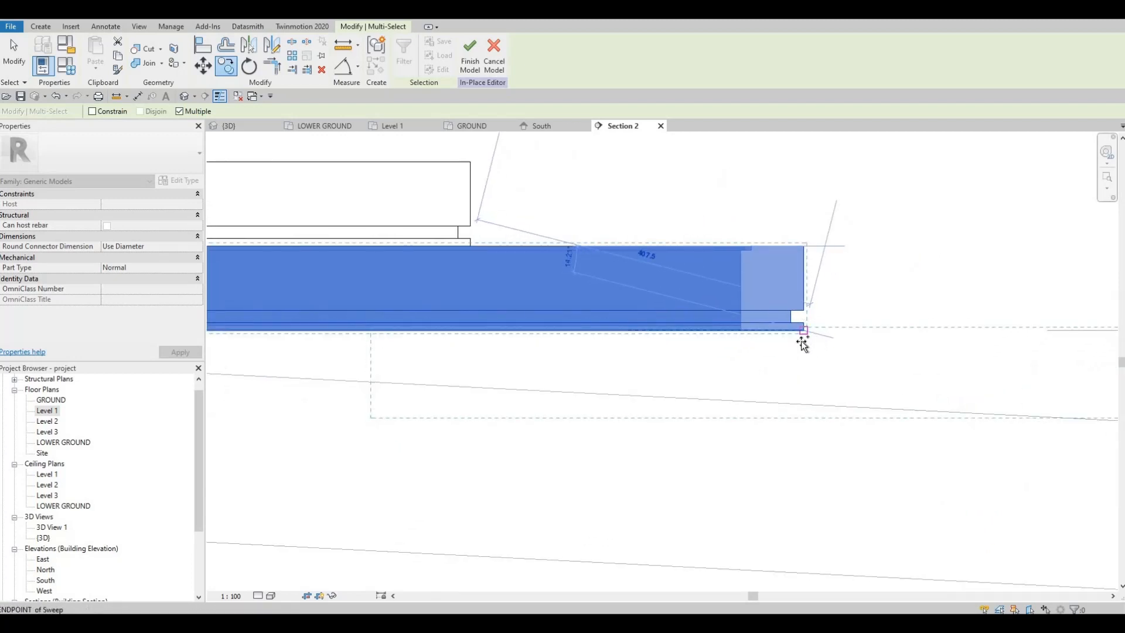
left_click_drag(803, 330, 803, 330)
middle_click_drag(906, 375, 899, 367)
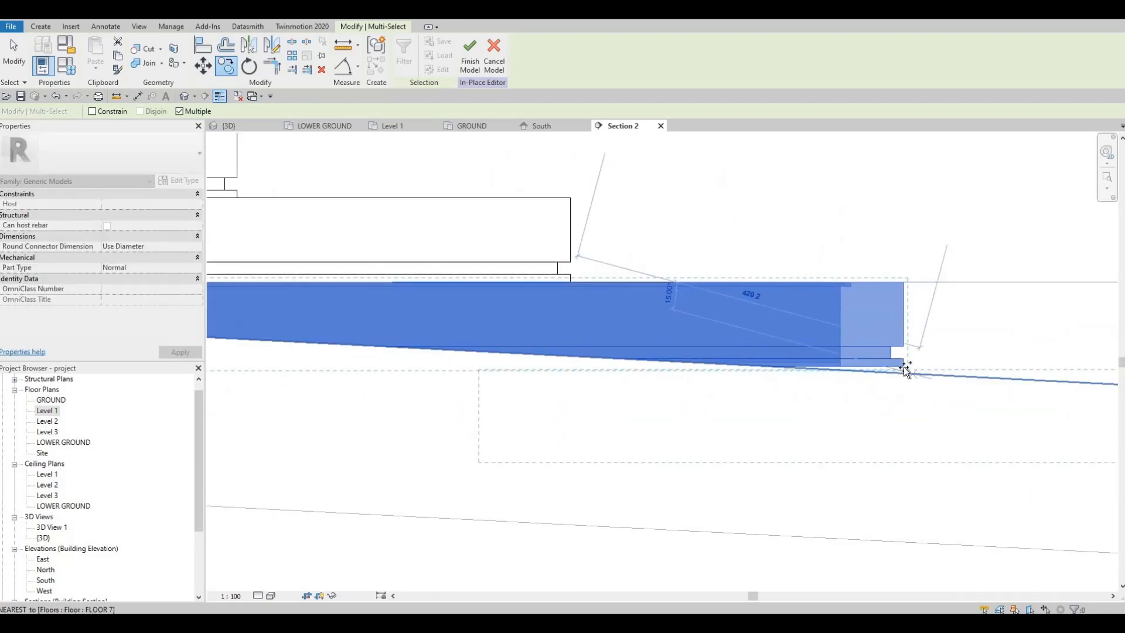
left_click(903, 366)
scroll(632, 322, "down", 3)
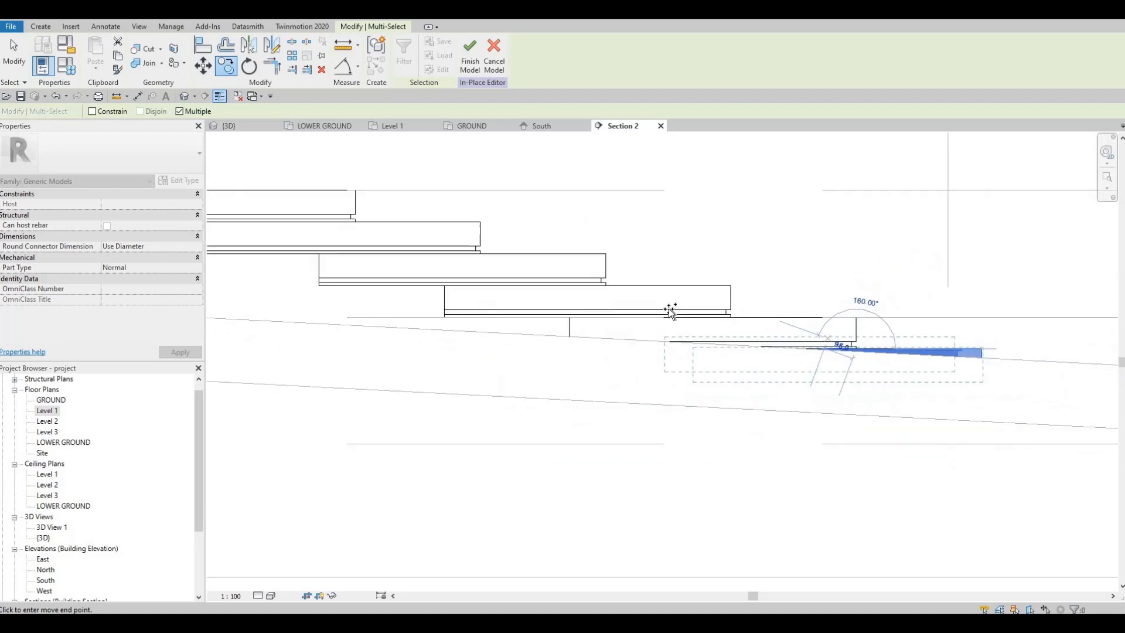
middle_click_drag(577, 284, 751, 298)
key("Escape")
key("Escape")
key("Tab")
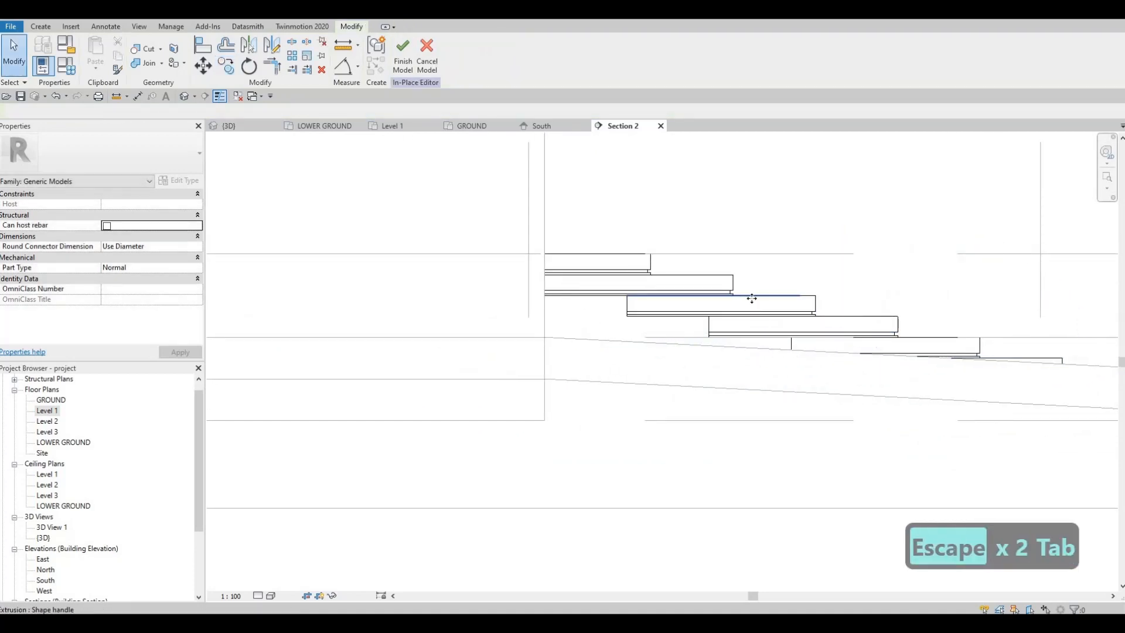
left_click(719, 311)
key("Escape")
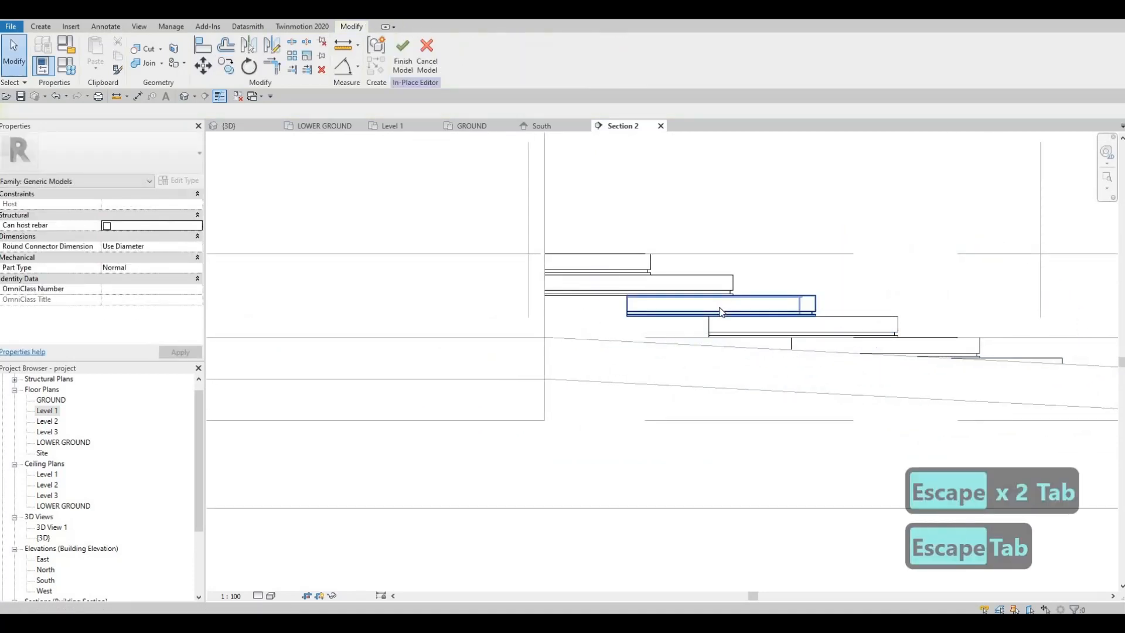
left_click(721, 312)
key("Escape")
key("Escape")
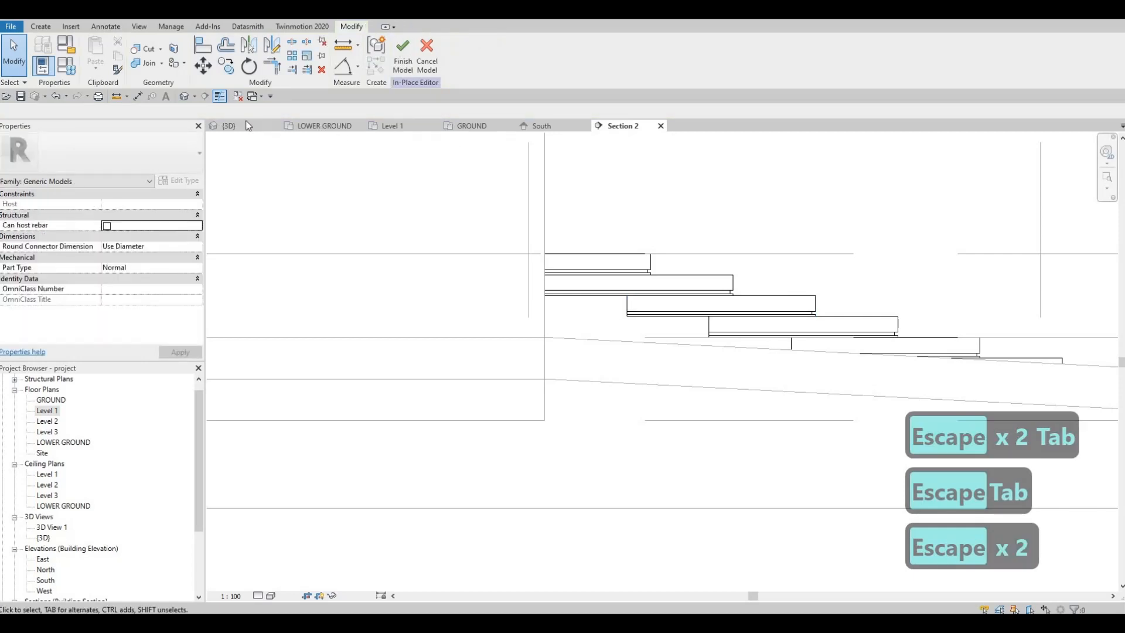
- Select the first copied tier's slab in the 3D view and stretch its inner end back to the building wall in Section 2
key("ctrl+Tab")
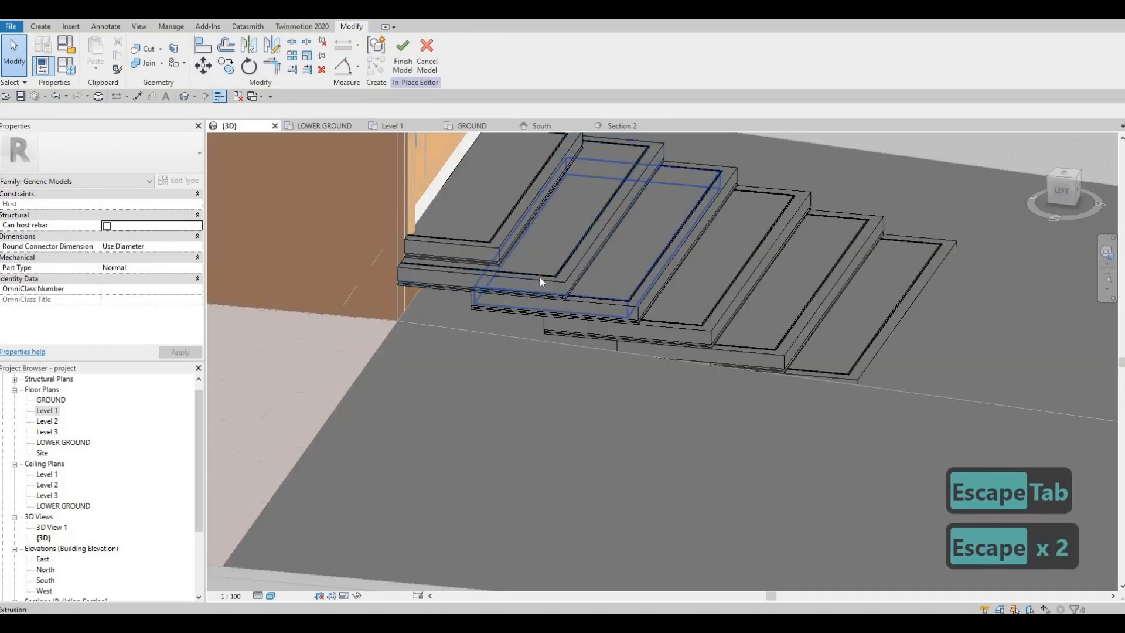
left_click(602, 245)
middle_click_drag(602, 245, 619, 129, "shift")
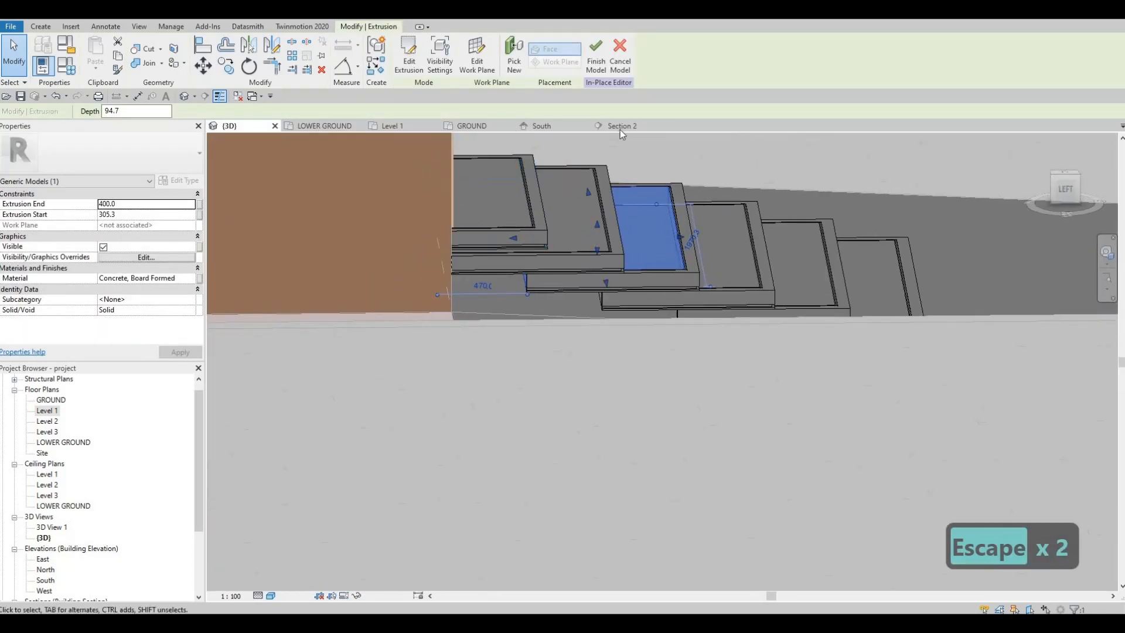
key("ctrl+Tab")
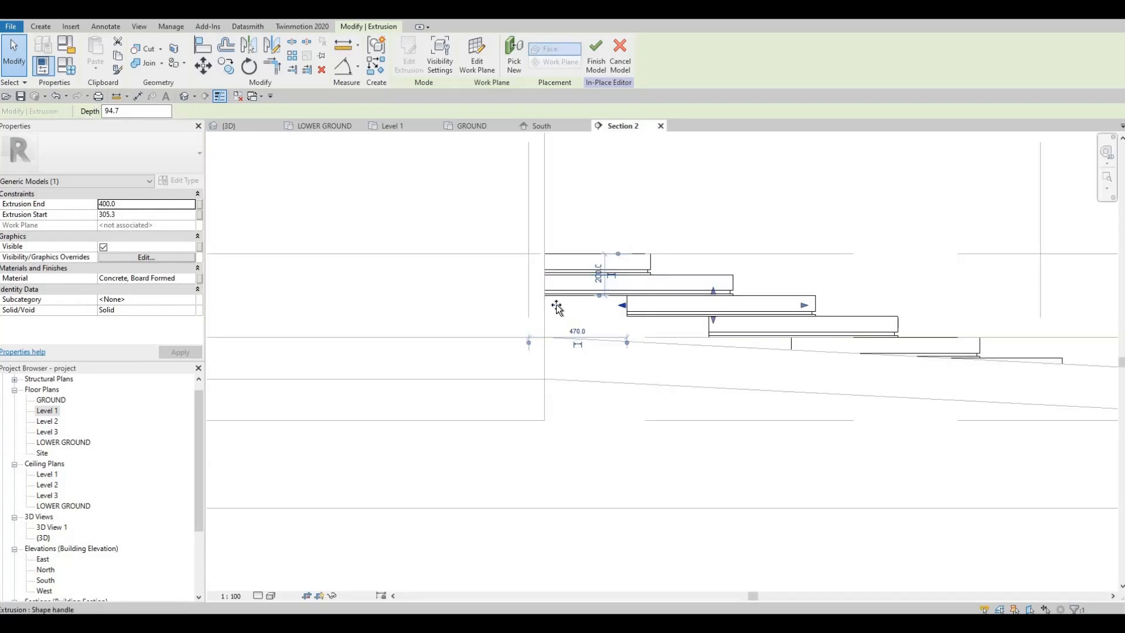
left_click_drag(559, 309, 559, 308)
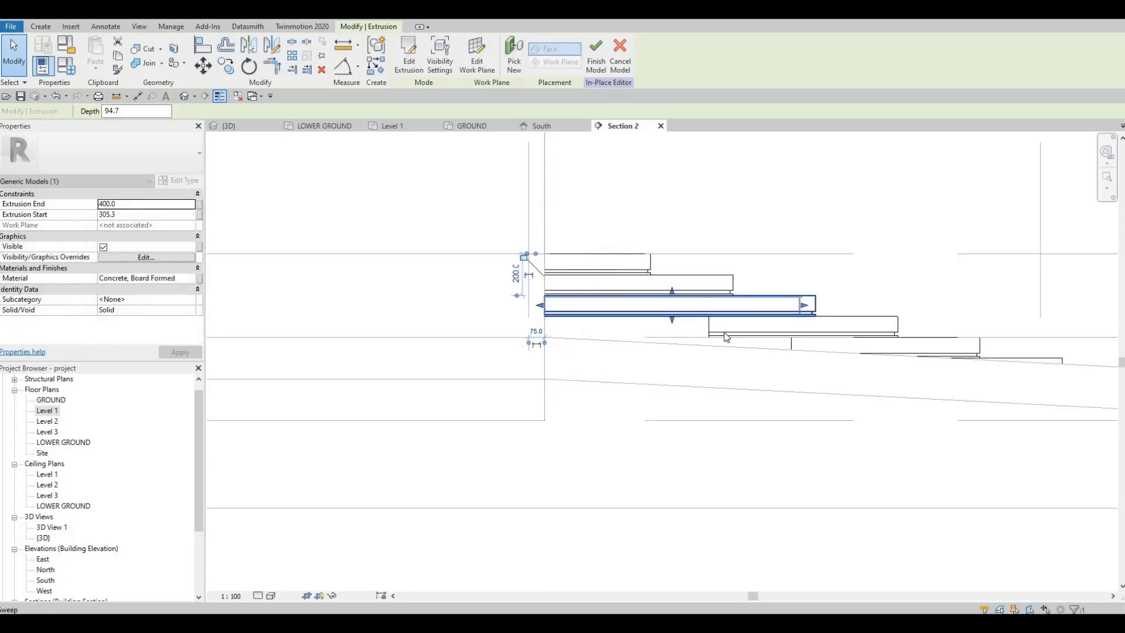
- Select the second copied tier's slab in the 3D view and extend its inner end to the wall line in Section 2
left_click(242, 122)
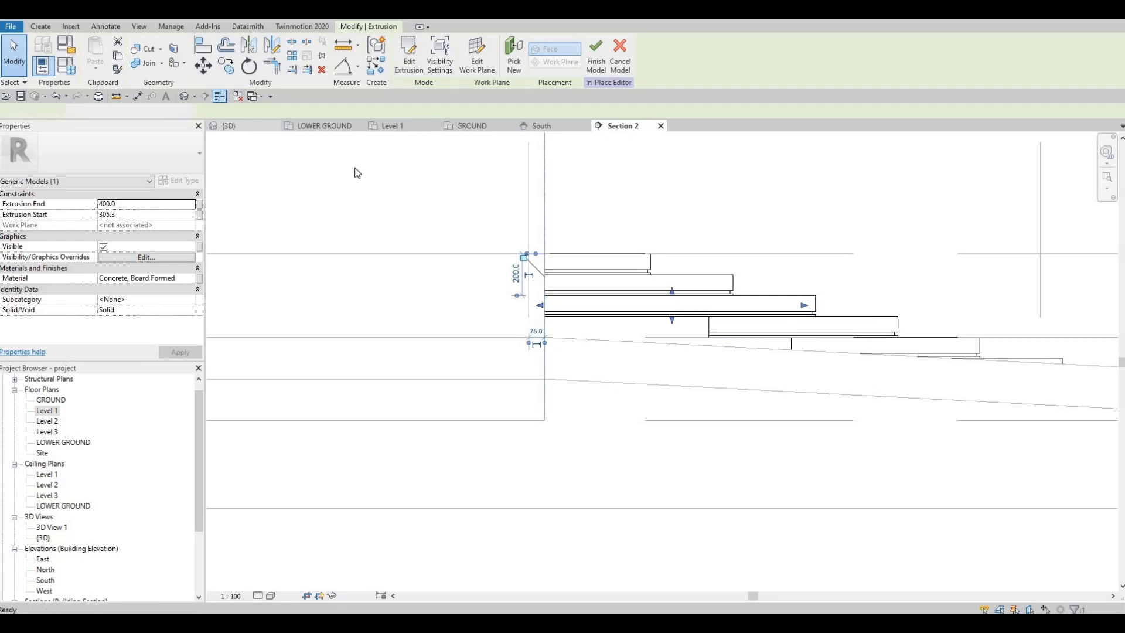
key("Escape")
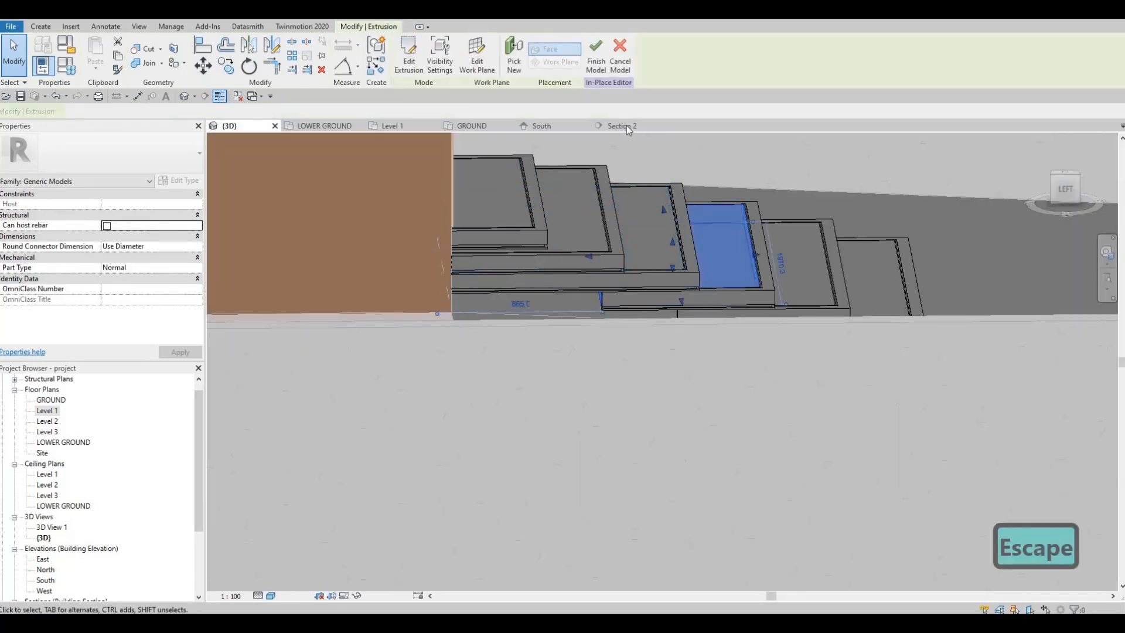
left_click(626, 126)
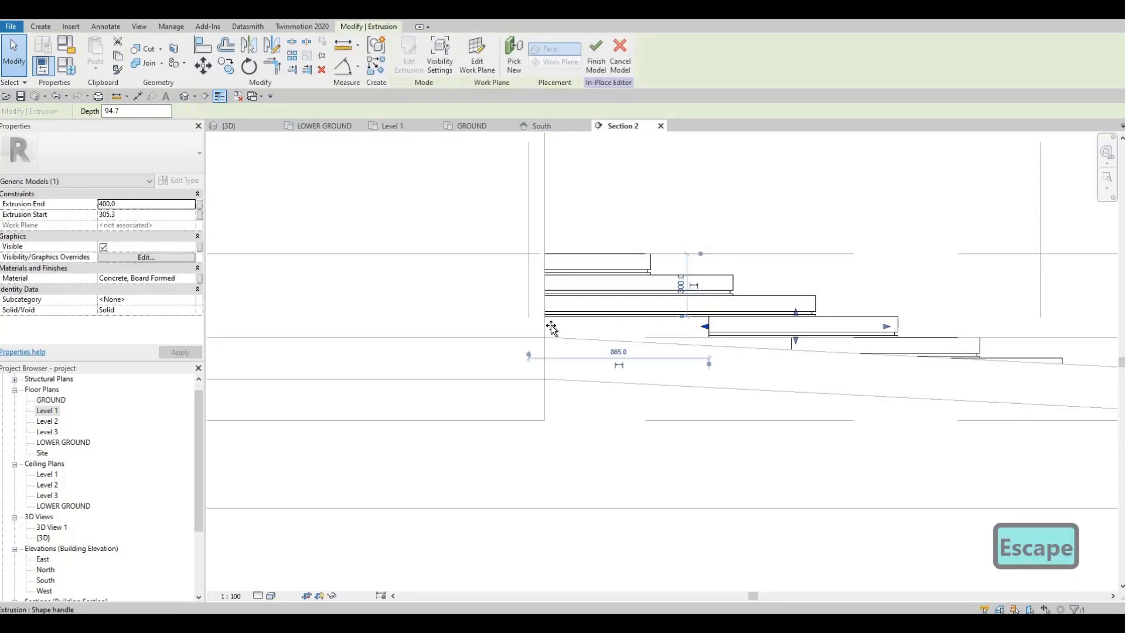
left_click_drag(551, 328, 545, 326)
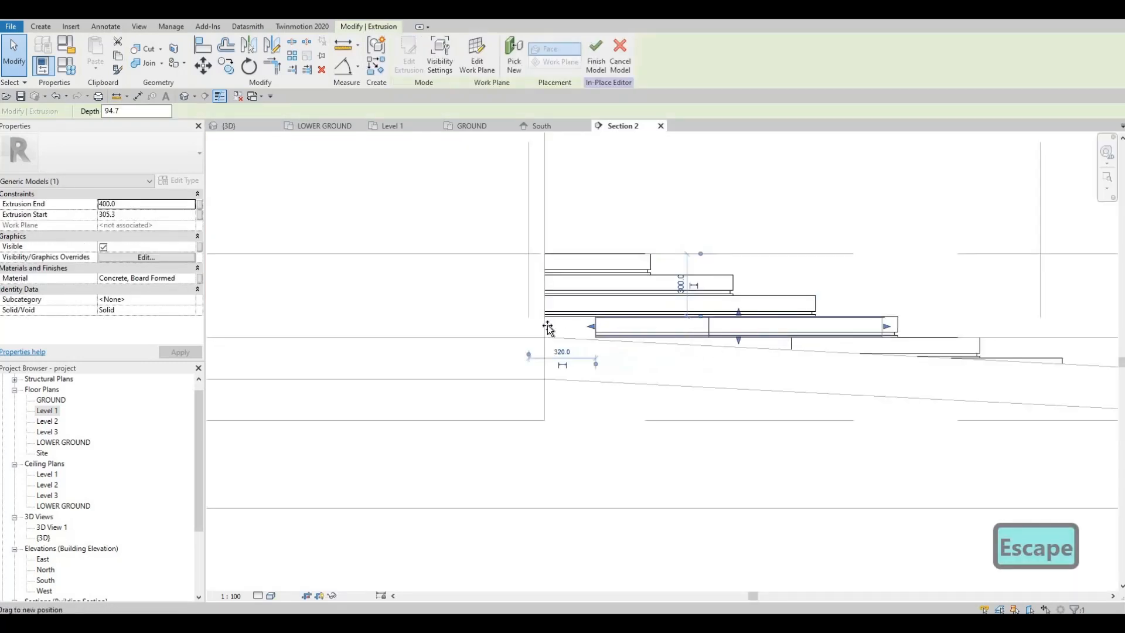
- Extend the third copied tier's slab back to the wall in Section 2 after selecting it in the 3D view
left_click(245, 126)
key("Escape")
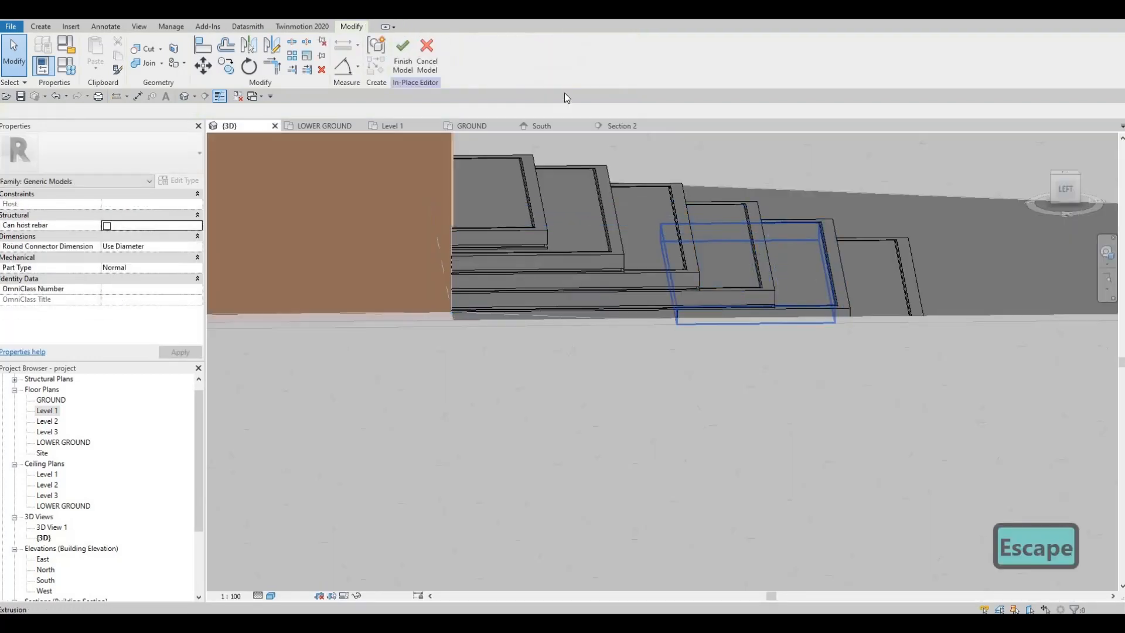
left_click(622, 125)
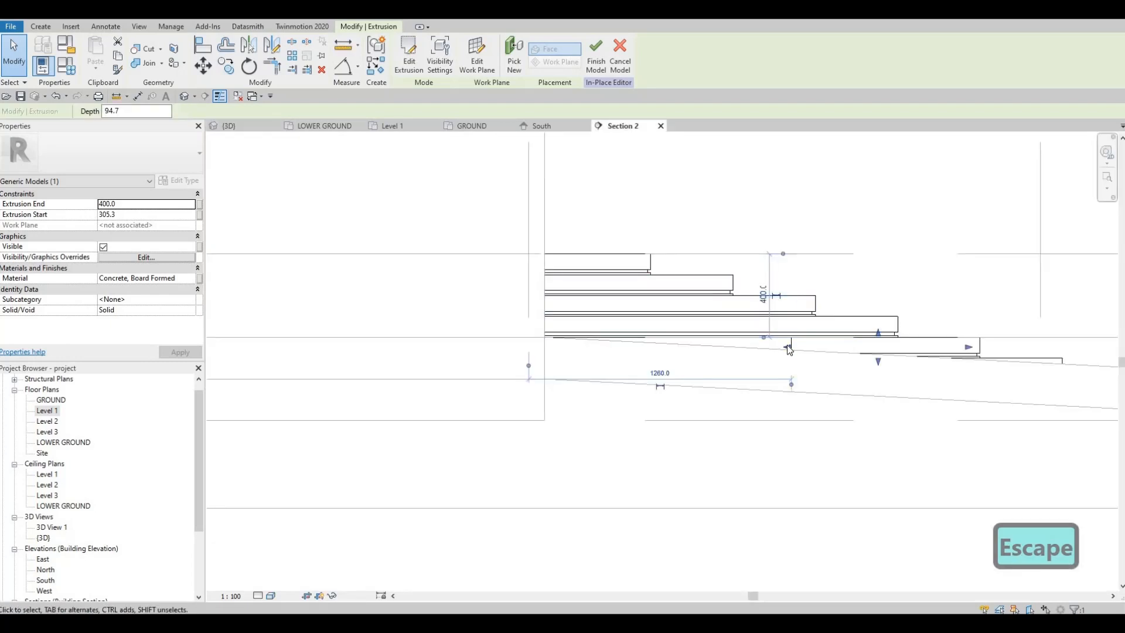
- Extend the extrusion of the fifth entrance step back to grid C in Section 2
left_click_drag(603, 347, 542, 355)
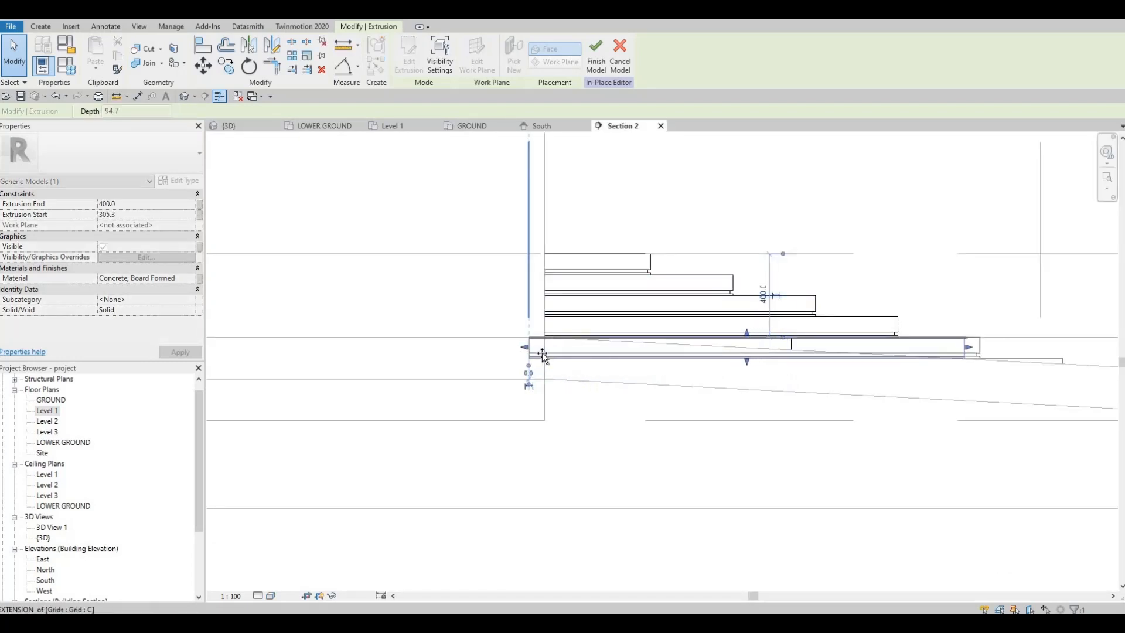
key("Escape")
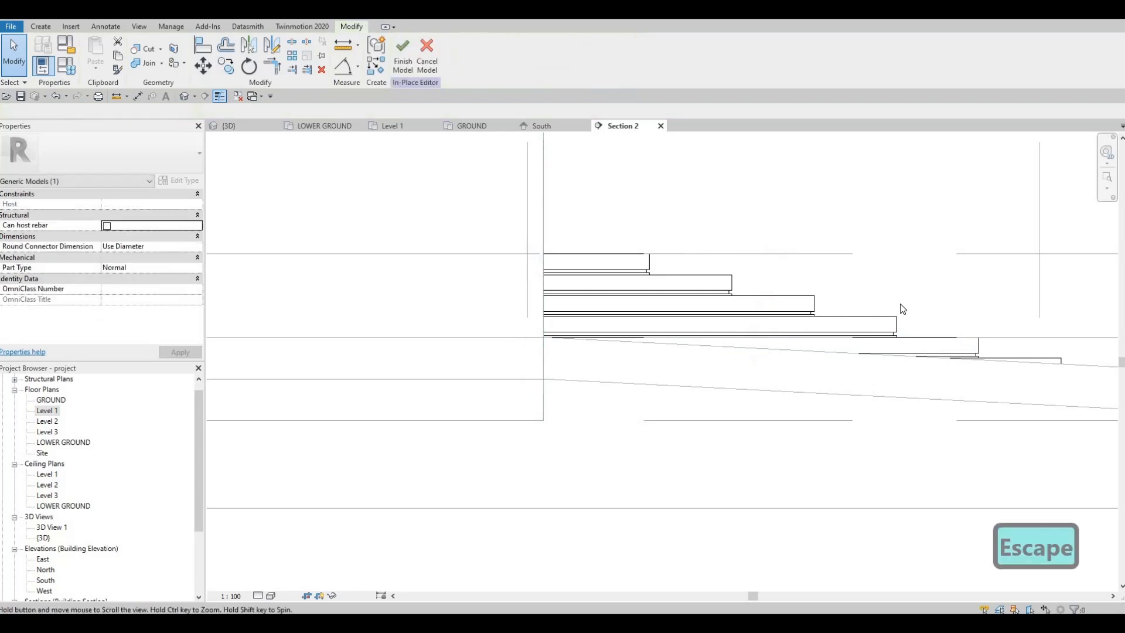
- Examine the entrance steps in the 3D view from several sides, including how they meet the door and the ground
middle_click_drag(1048, 364, 902, 309)
left_click(841, 309)
key("Escape")
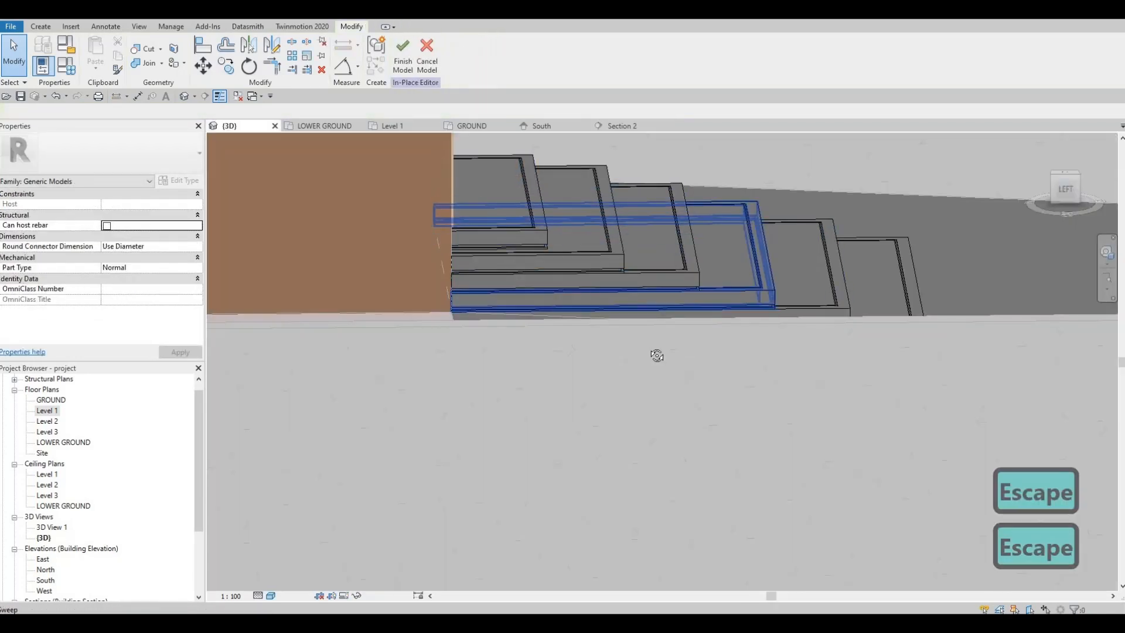
key("Escape")
middle_click_drag(657, 354, 657, 409, "shift")
key("Escape")
middle_click_drag(520, 400, 630, 339, "shift")
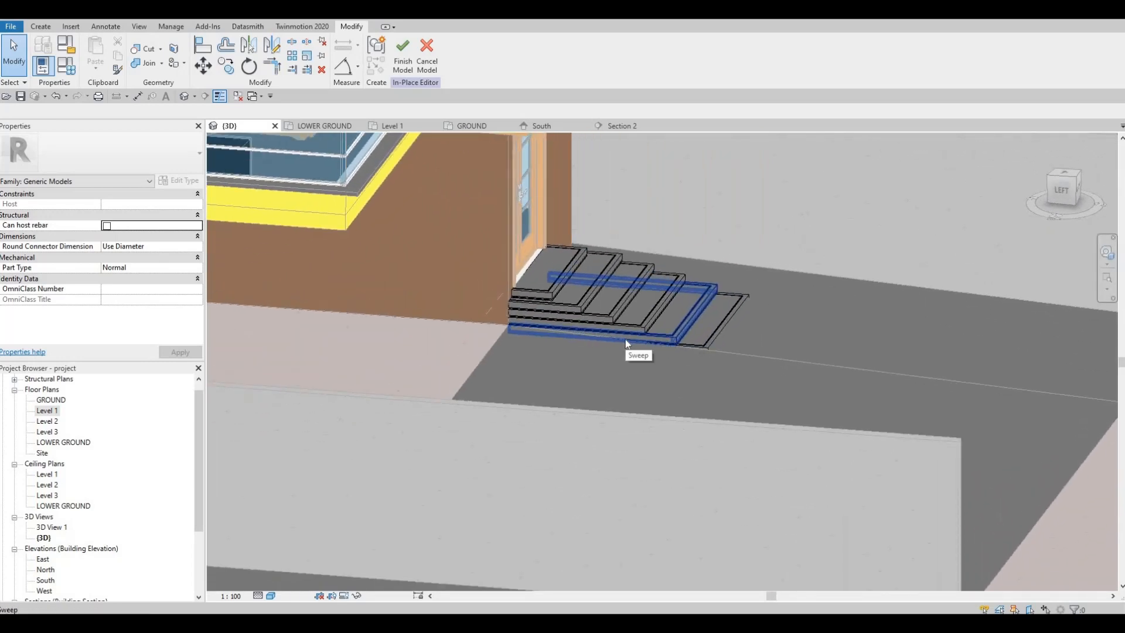
middle_click_drag(553, 374, 592, 363, "shift")
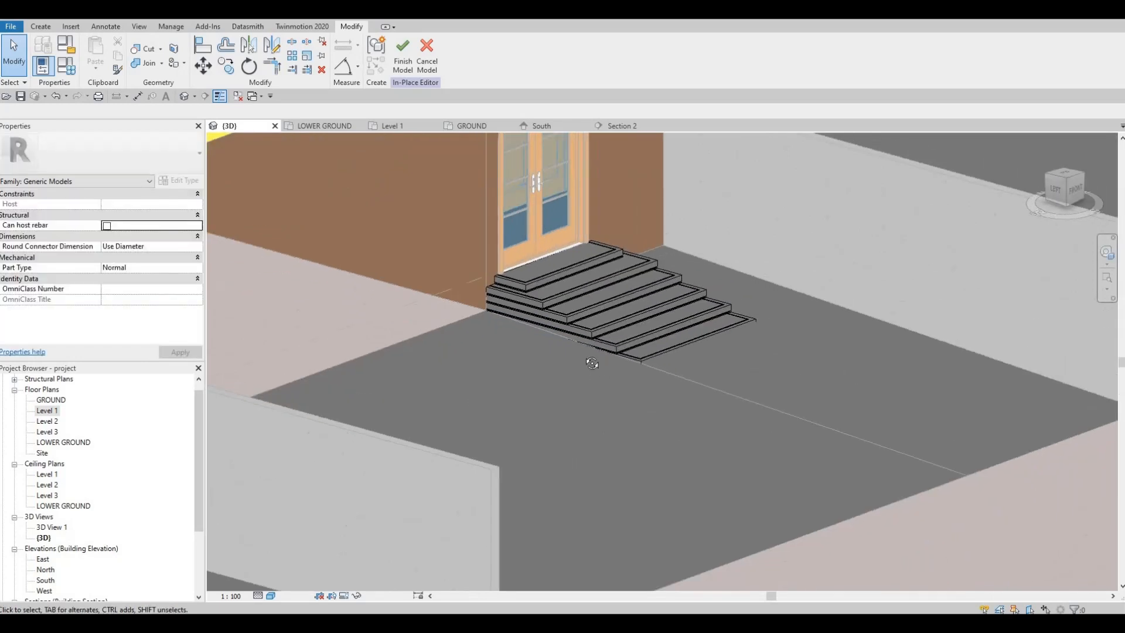
middle_click_drag(521, 345, 513, 344, "shift")
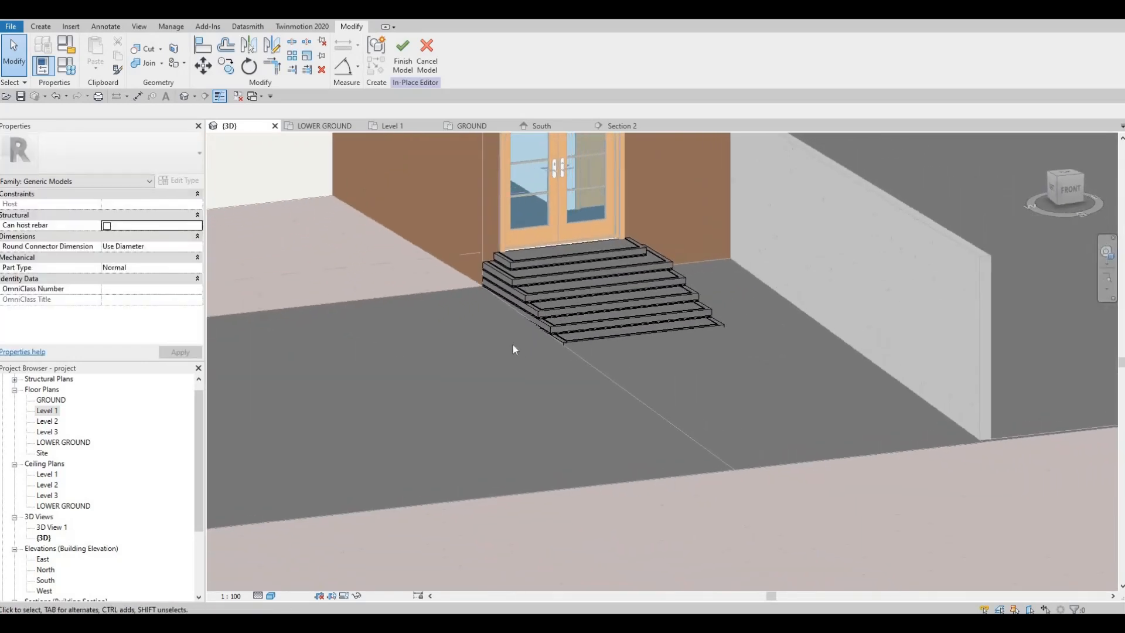
middle_click_drag(795, 387, 718, 450, "shift")
scroll(768, 410, "down", 5)
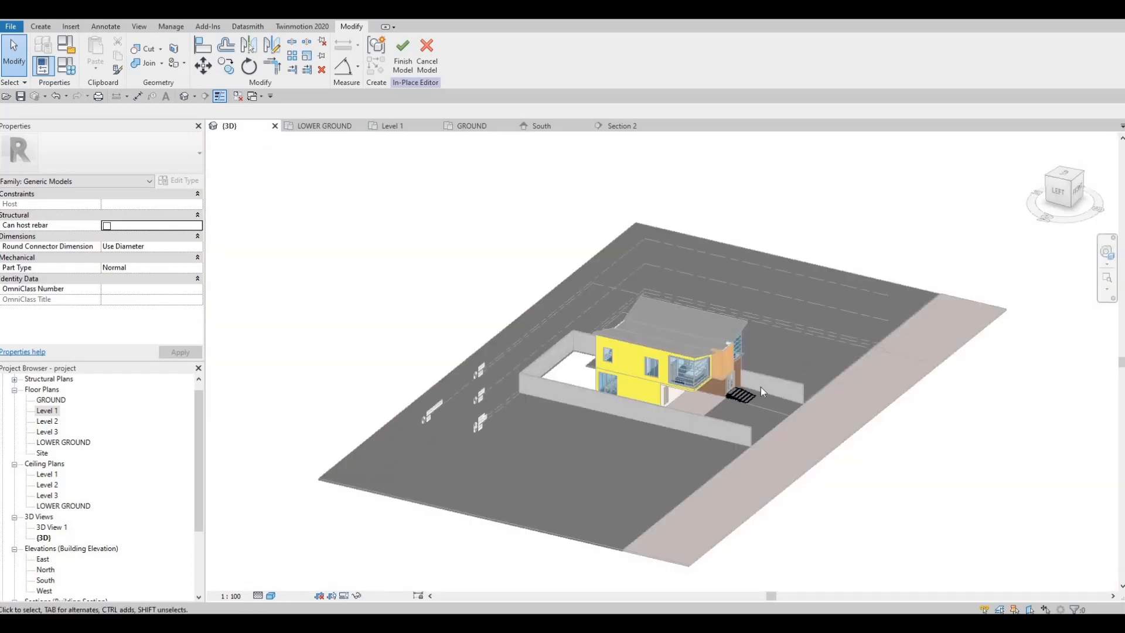
scroll(734, 346, "up", 6)
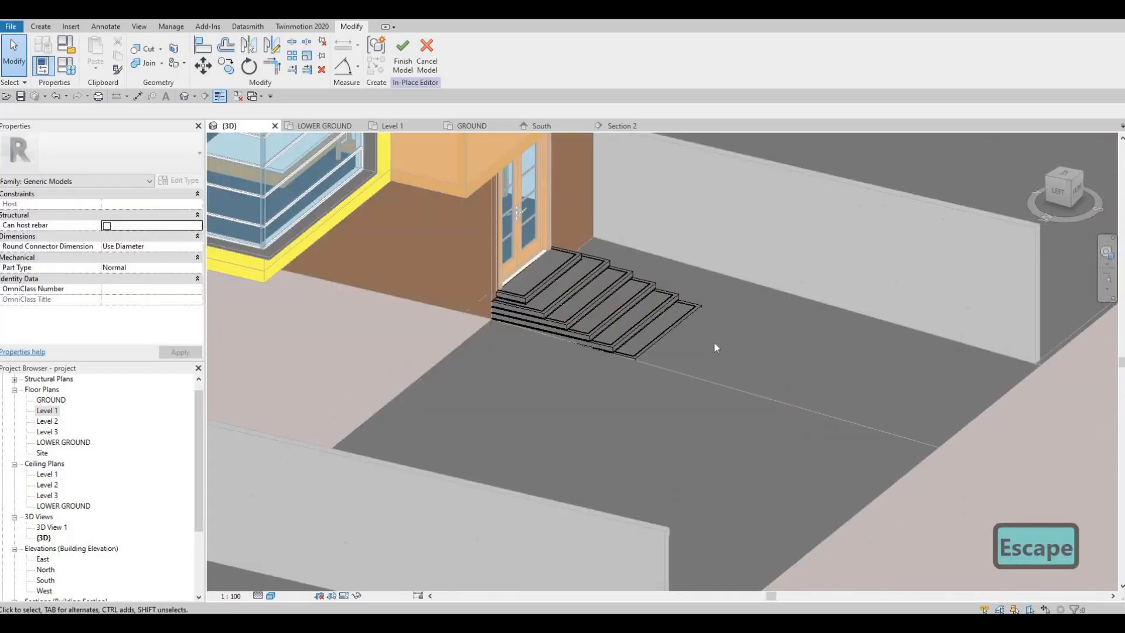
scroll(683, 326, "up", 4)
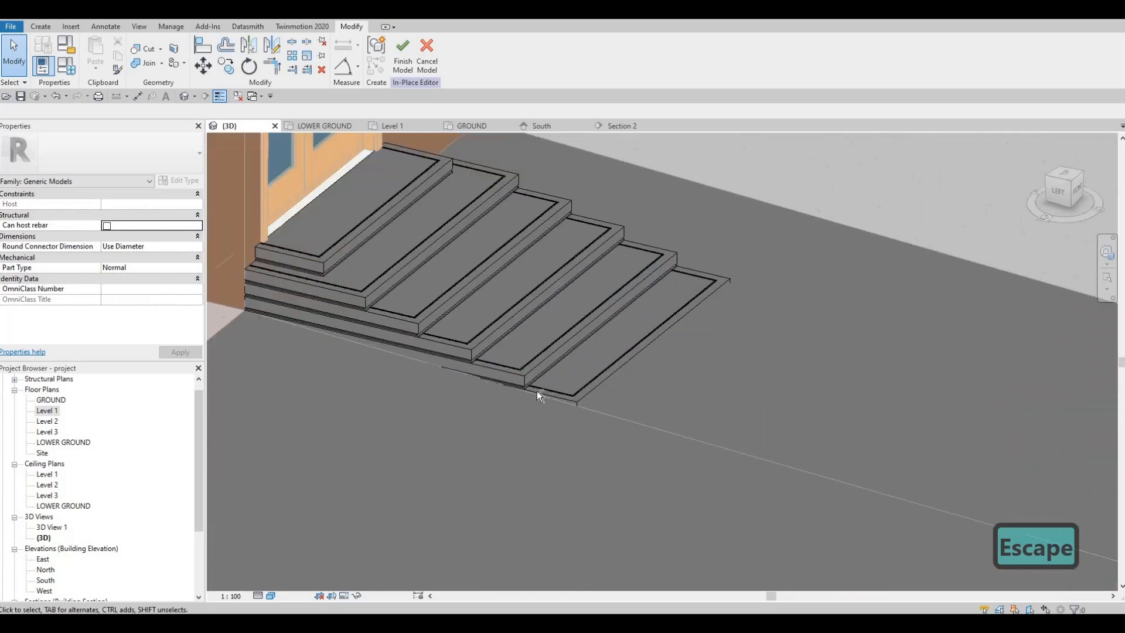
- Pull the right end of the third entrance step's extrusion inward to make that step narrower
middle_click_drag(537, 392, 566, 266, "shift")
left_click(565, 266)
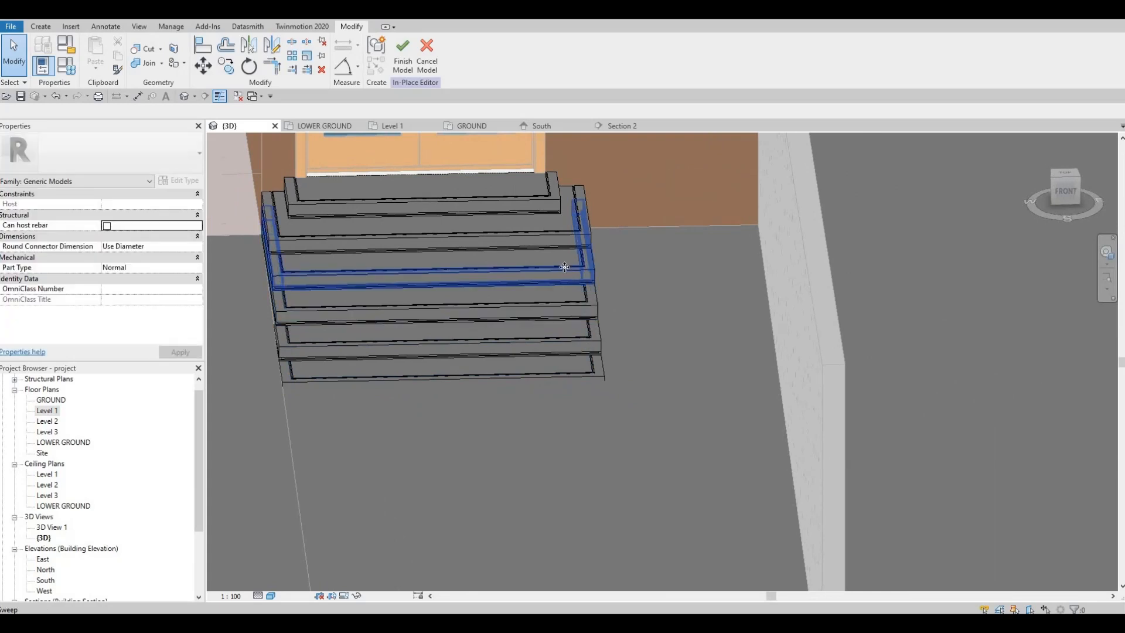
left_click(587, 239)
scroll(588, 239, "up", 2)
left_click_drag(580, 233, 575, 284)
key("Escape")
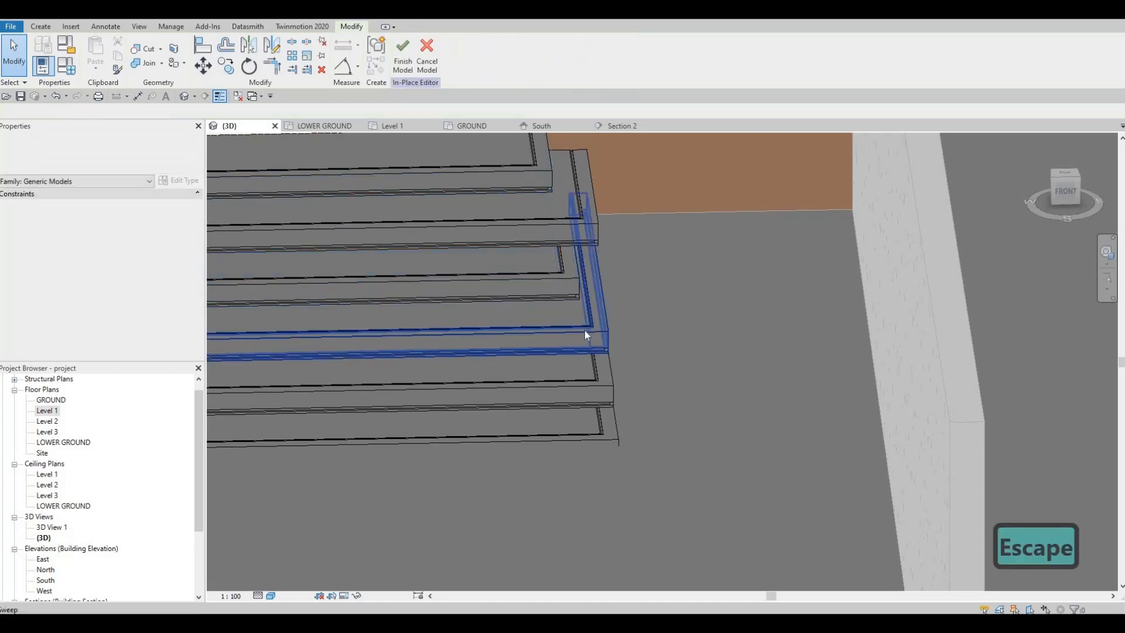
- Pull the right end of the fifth entrance step's extrusion inward to narrow that step as well
mouse_move(567, 317)
middle_mouse_down("shift")
mouse_move(559, 293)
mouse_move(573, 318)
middle_mouse_up("shift")
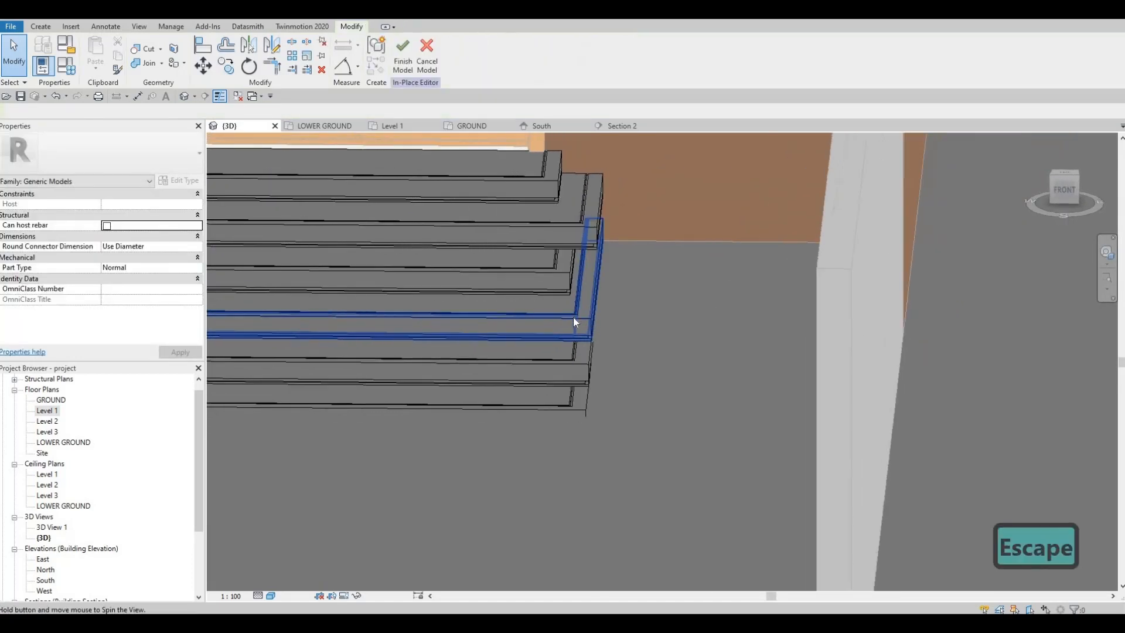
left_click(553, 355)
key("Escape")
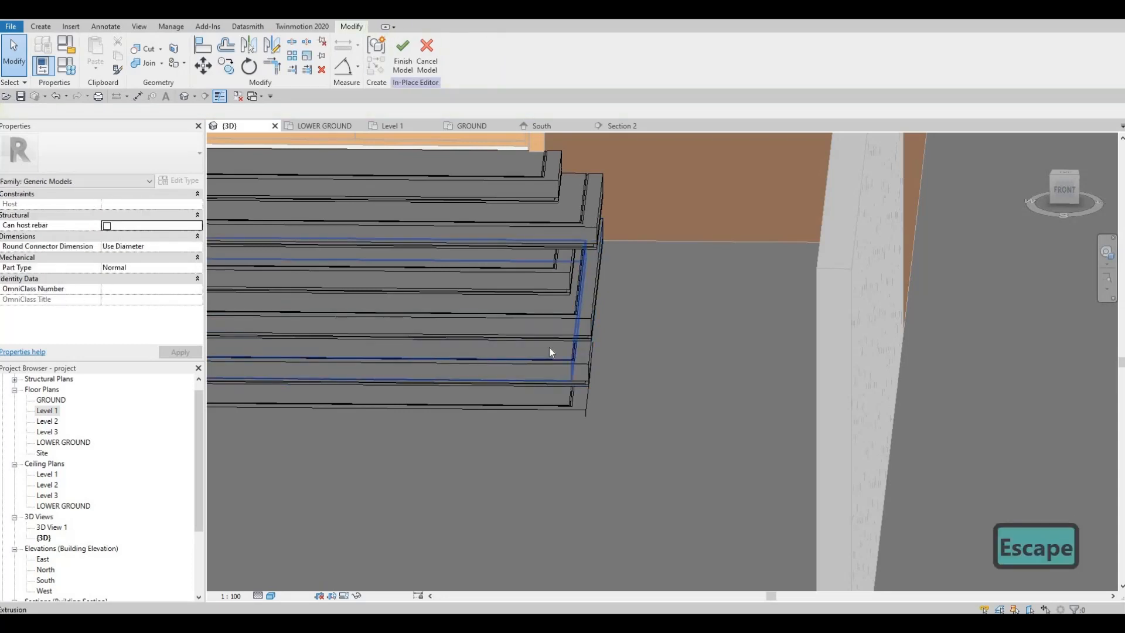
key("Tab")
left_click(562, 336)
key("Escape")
middle_click_drag(546, 348, 635, 317)
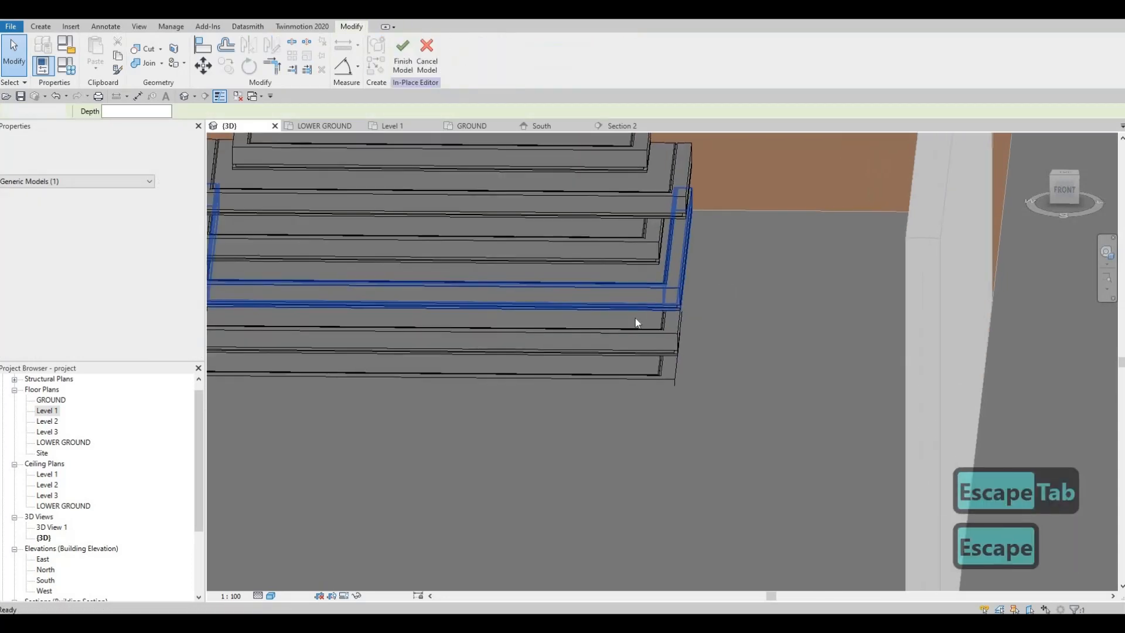
left_click(669, 283)
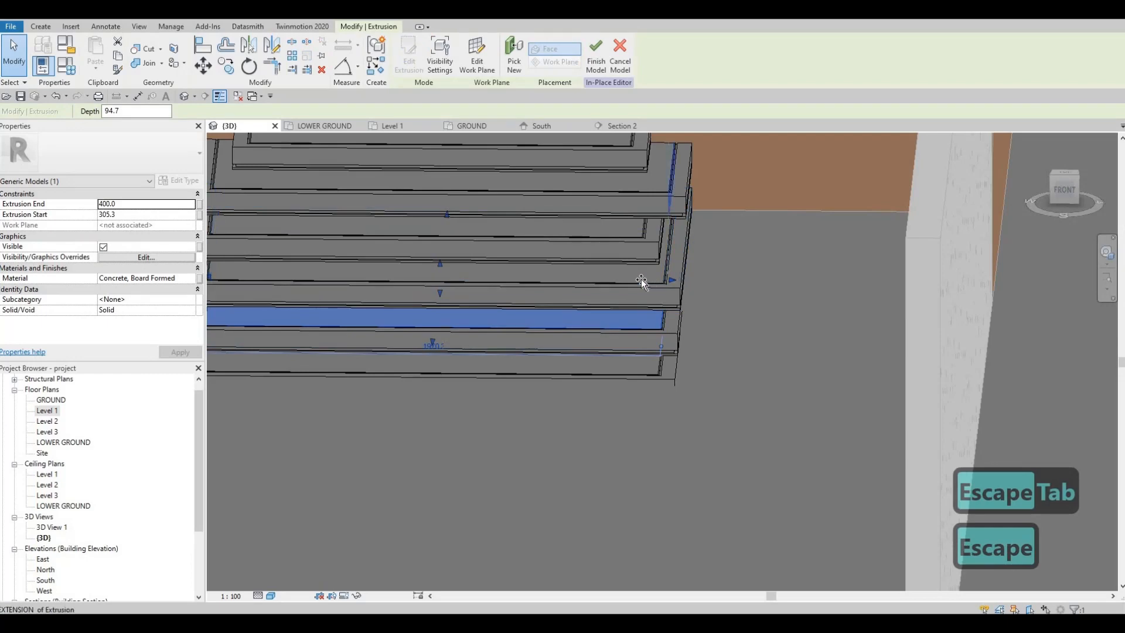
left_click_drag(637, 288, 637, 376)
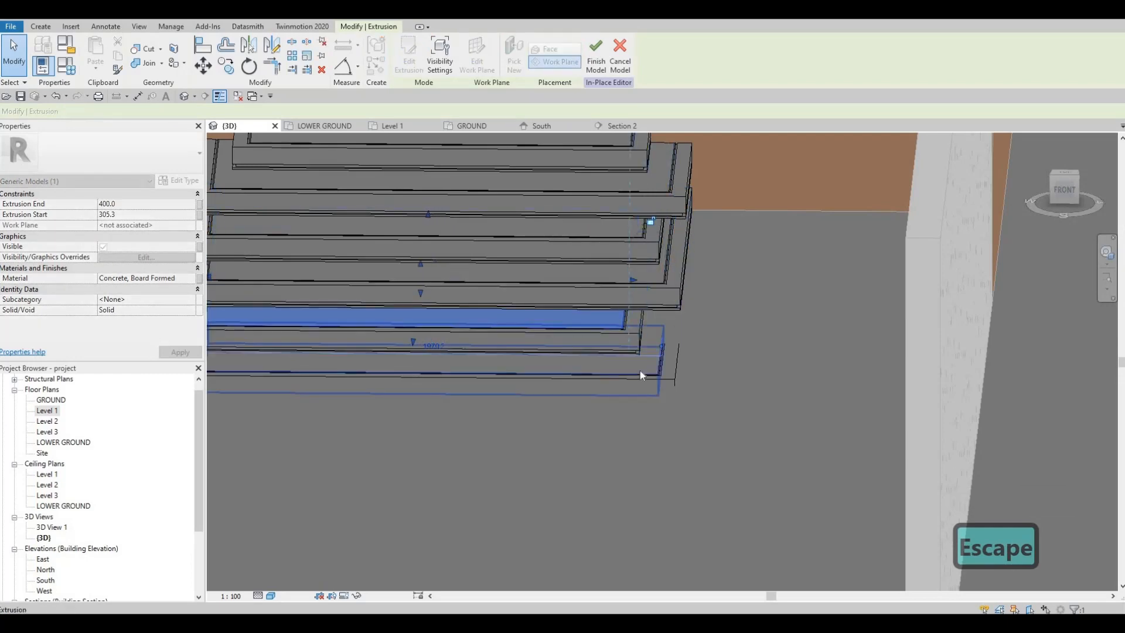
key("Escape")
key("Escape")
- Finish the in-place model of the entrance steps
scroll(633, 422, "down", 1)
middle_click_drag(633, 422, 744, 318)
key("Escape")
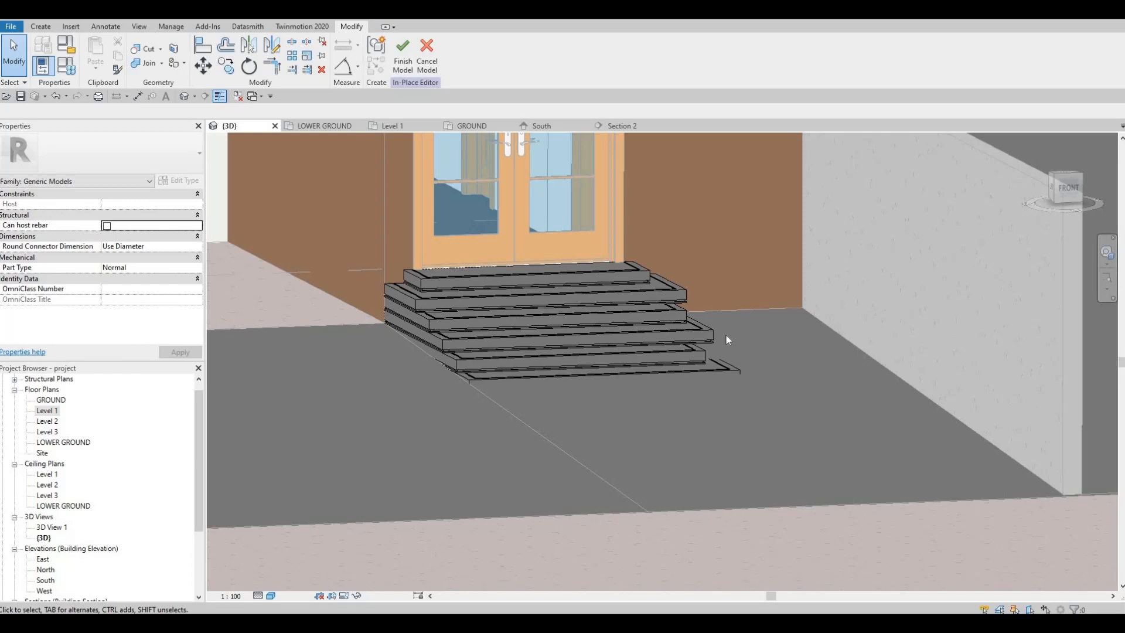
scroll(716, 369, "down", 3)
middle_click_drag(724, 369, 667, 389, "shift")
scroll(667, 389, "down", 4)
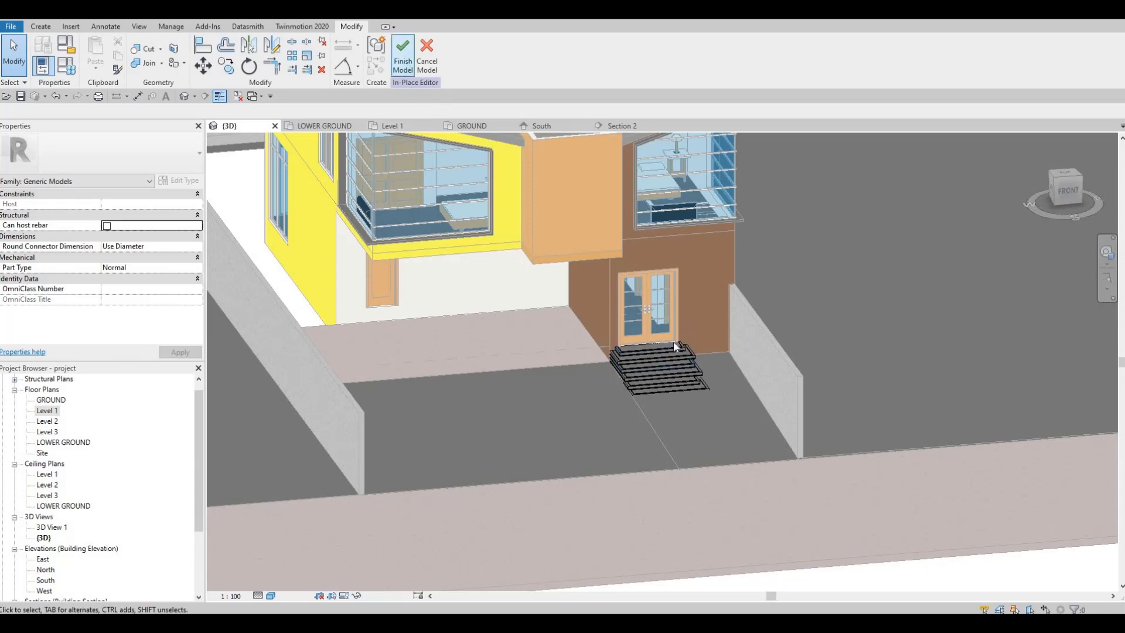
key("Escape")
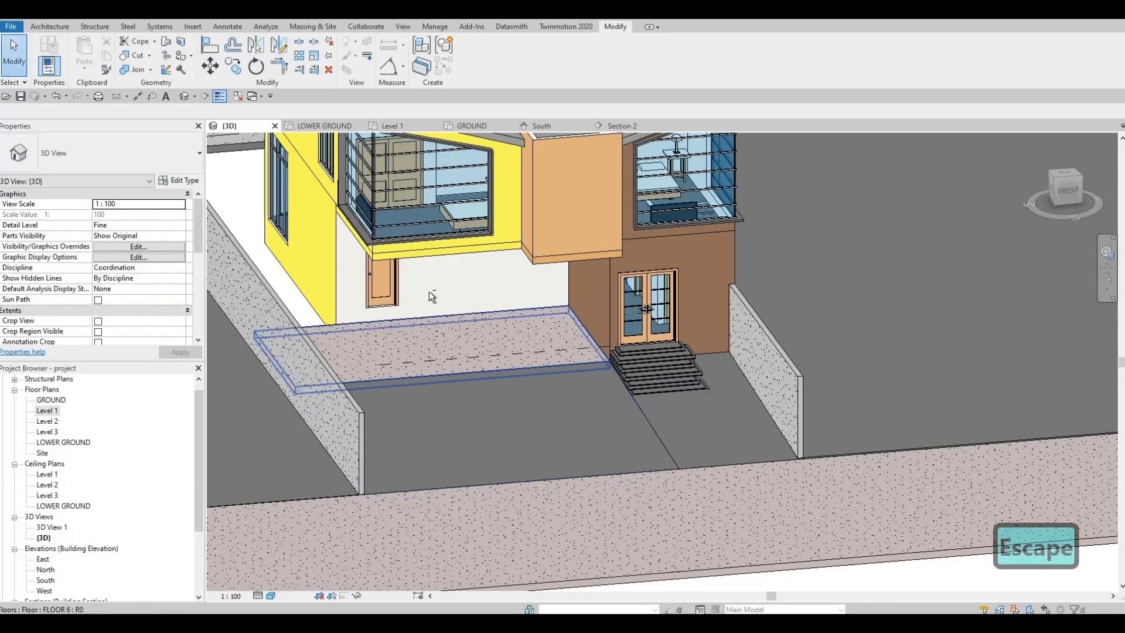
- In the Level 1 floor plan, rehost the single carport door onto the exterior side wall beside the pantry
middle_click_drag(381, 309, 449, 300)
scroll(449, 300, "up", 3)
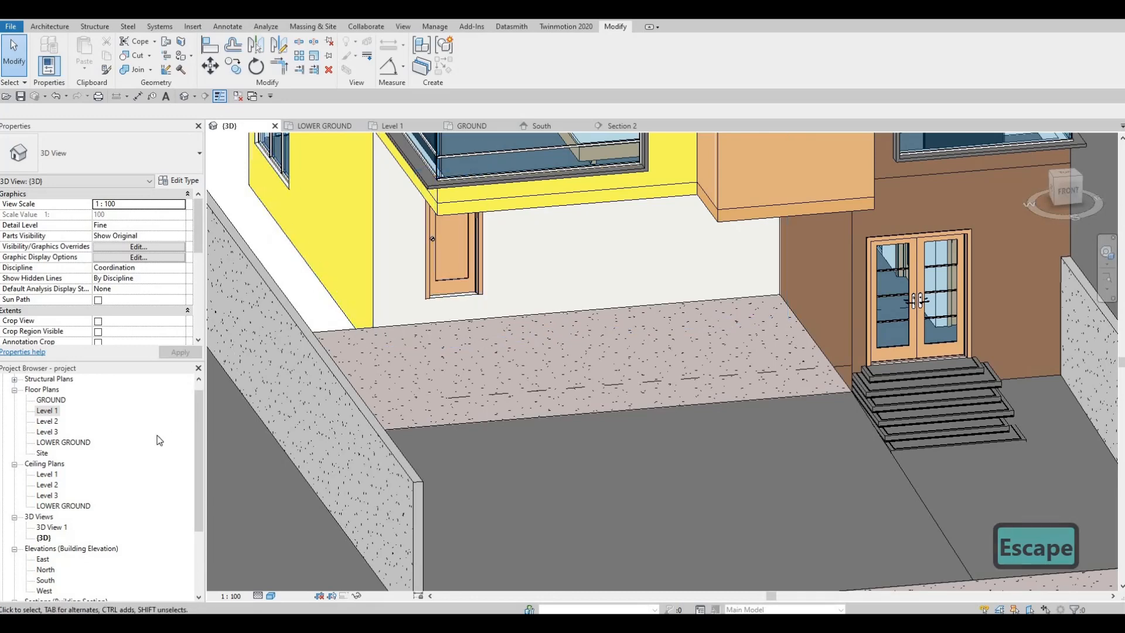
double_click(49, 411)
scroll(478, 328, "up", 6)
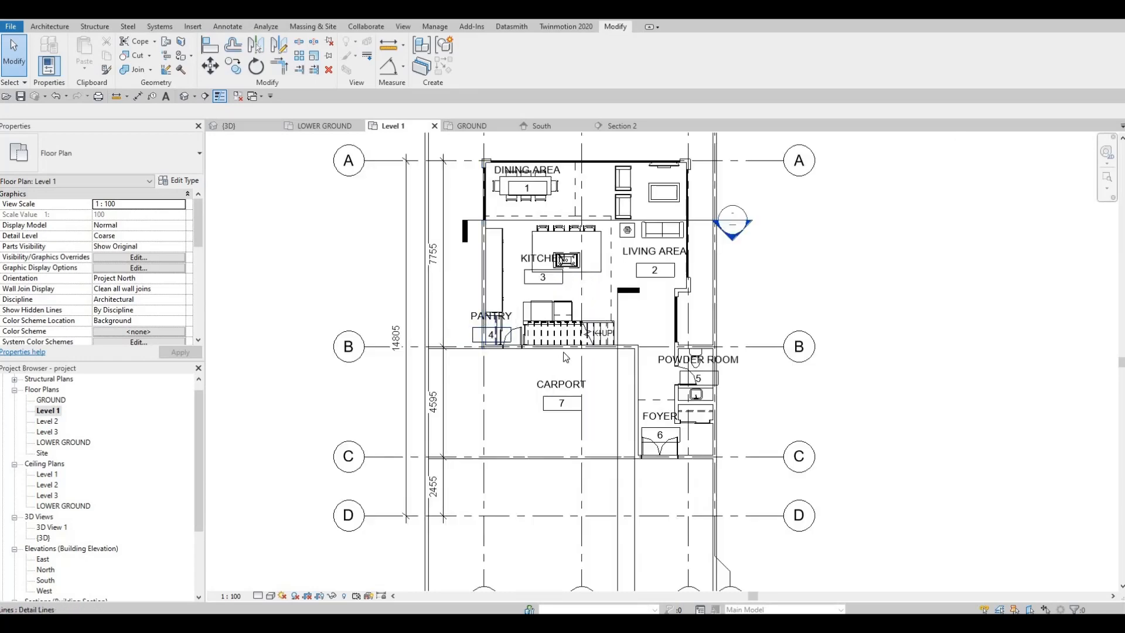
left_click(563, 345)
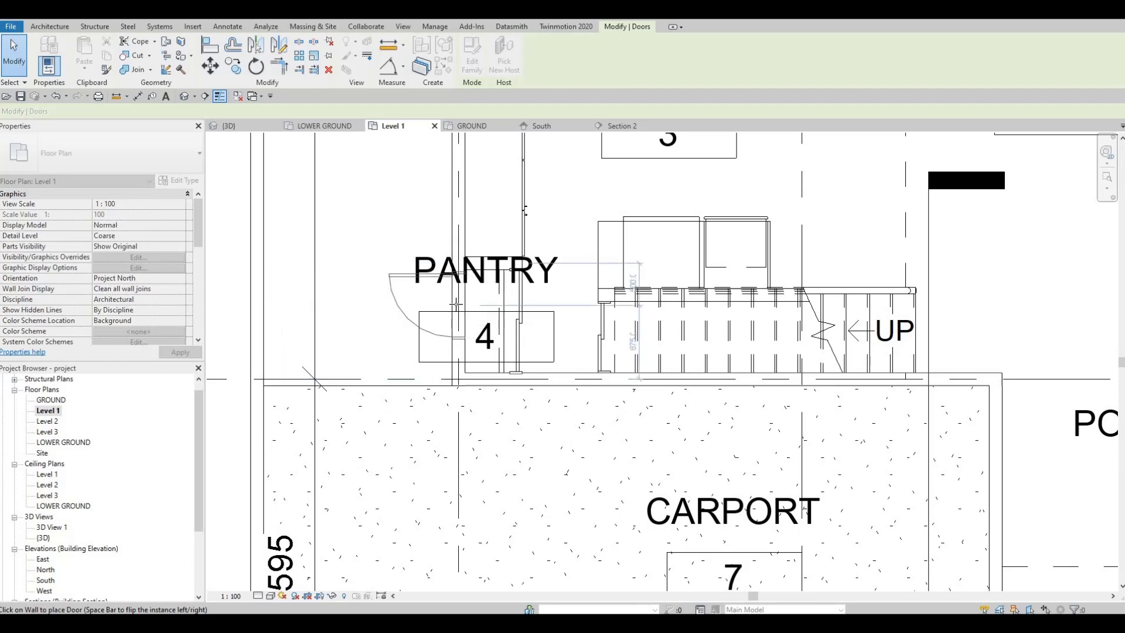
key("Escape")
key("Escape")
key("Escape")
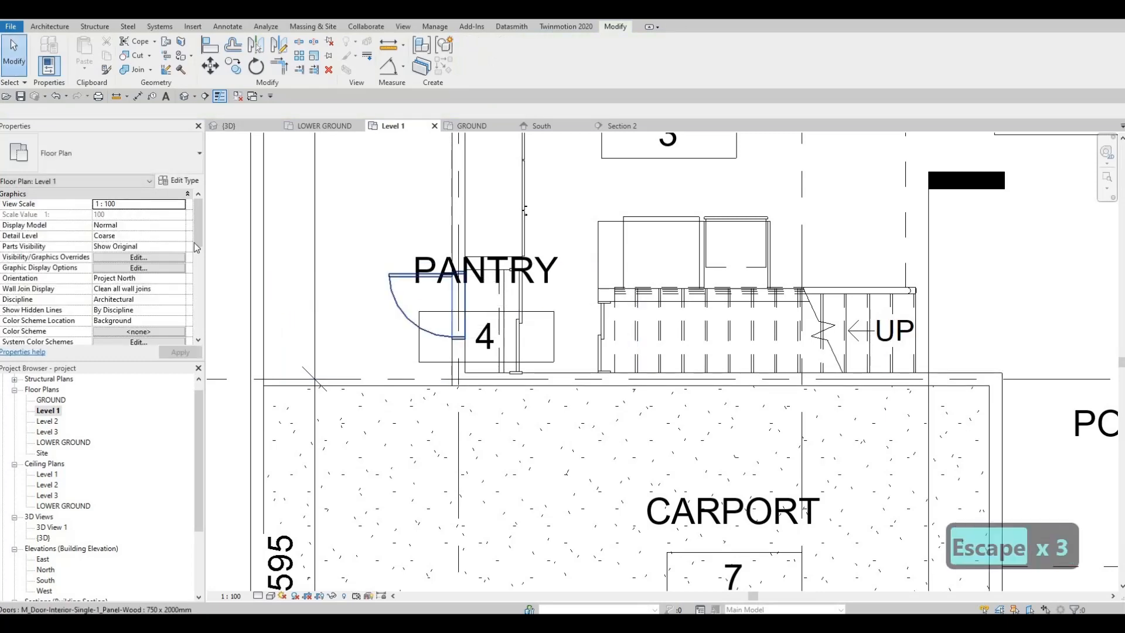
- Change the rehosted pantry door's type to M_Door-Interior-Single-1_Panel-Wood 600 x 2000mm
left_click(147, 159)
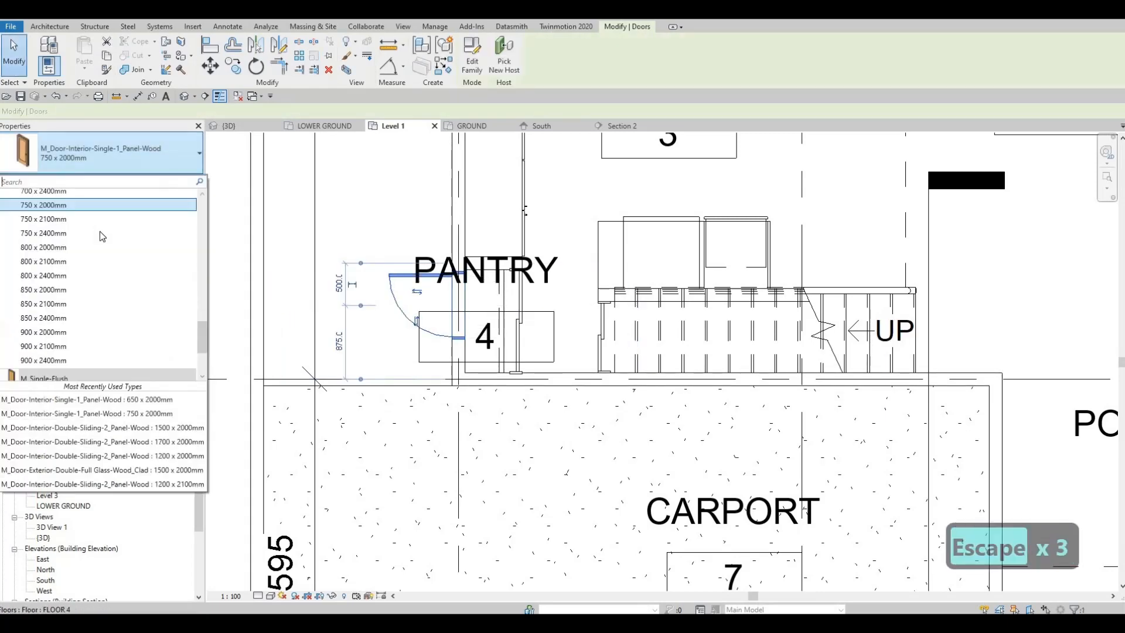
scroll(65, 249, "up", 3)
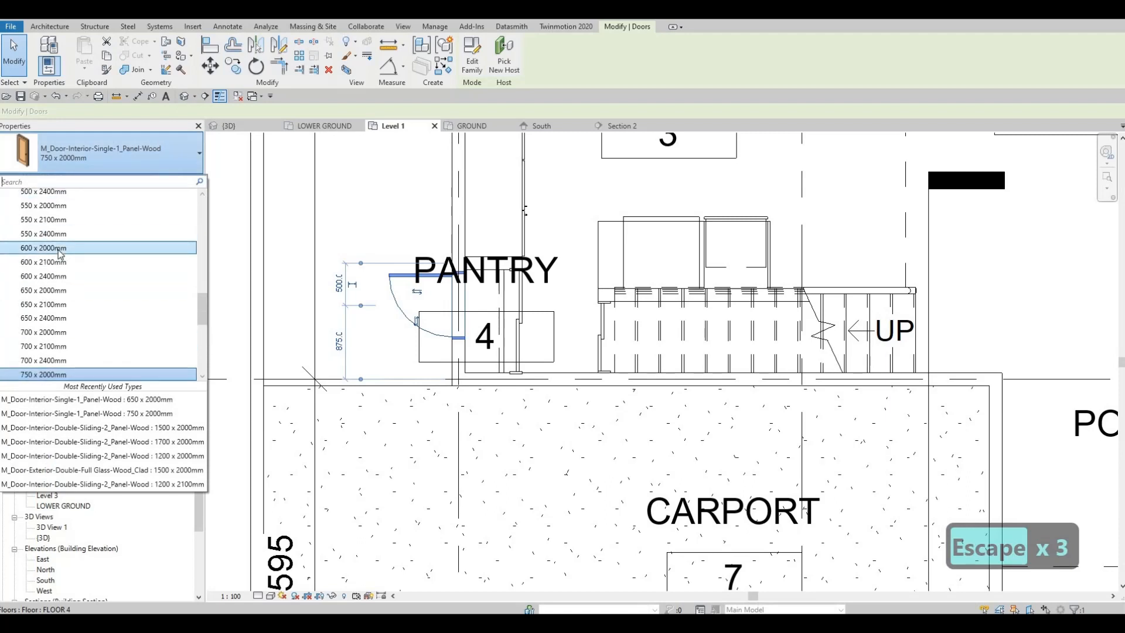
left_click(59, 253)
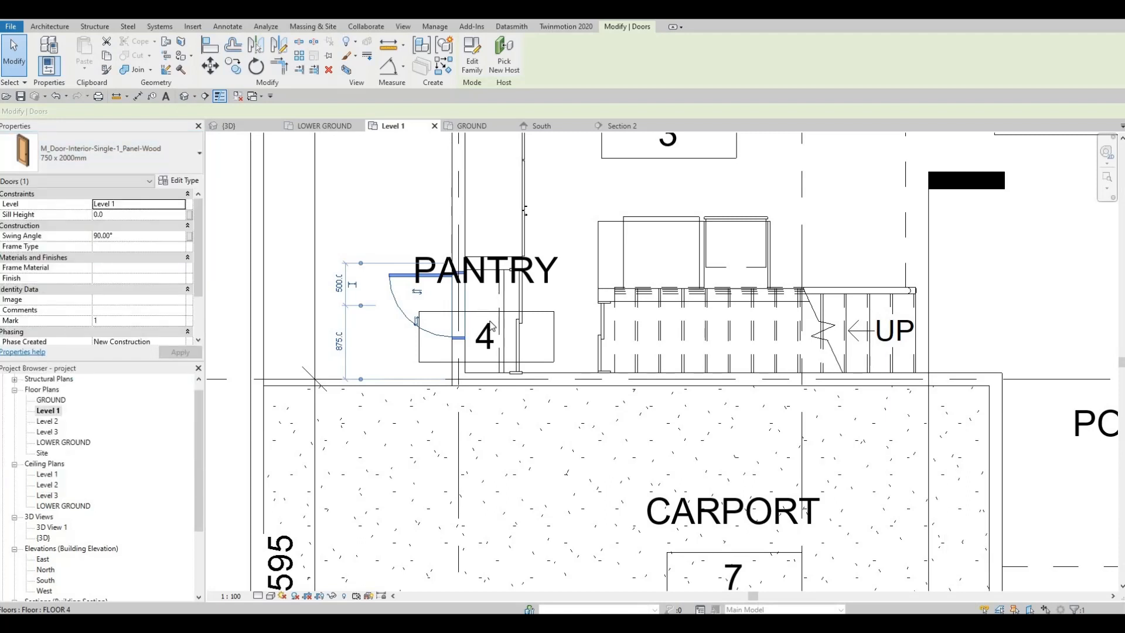
key("Escape")
- Nudge the 600 x 2000mm door slightly along its wall, away from the carport
left_click(426, 280)
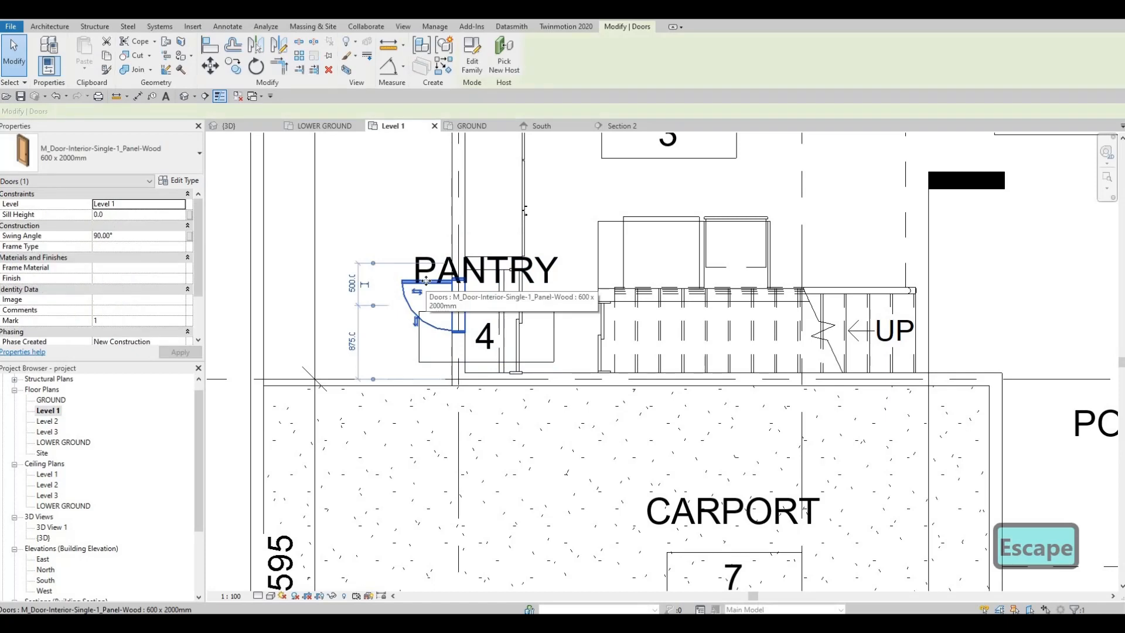
key("Up")
key("Up")
key("Up")
key("Escape")
key("Escape")
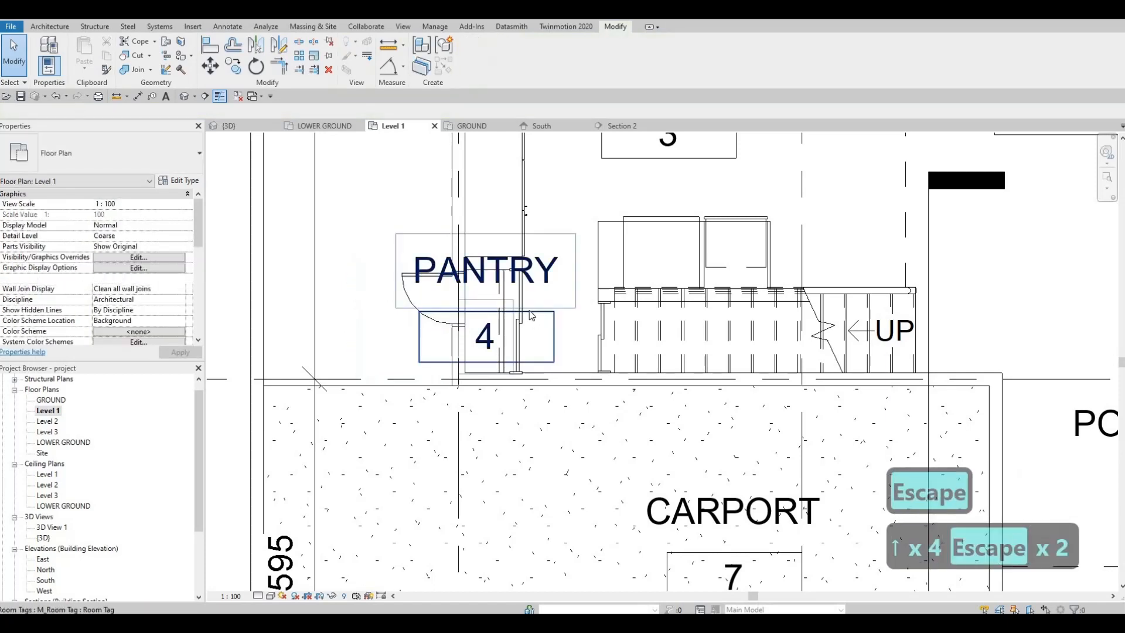
left_click(485, 280)
key("Escape")
key("Escape")
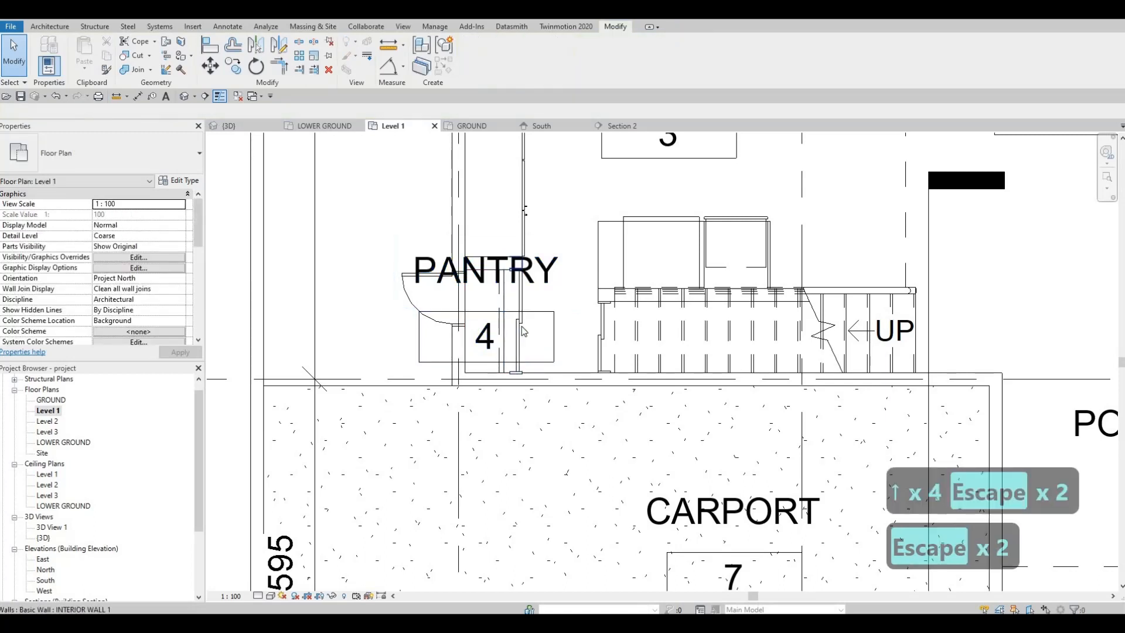
left_click(434, 268)
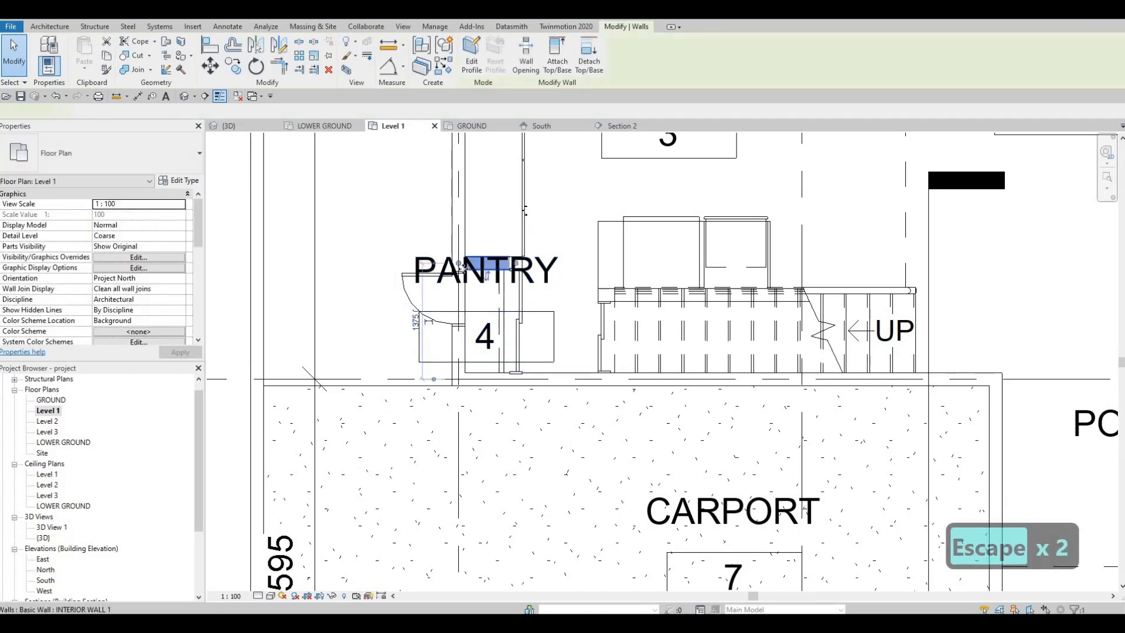
key("Escape")
key("Escape")
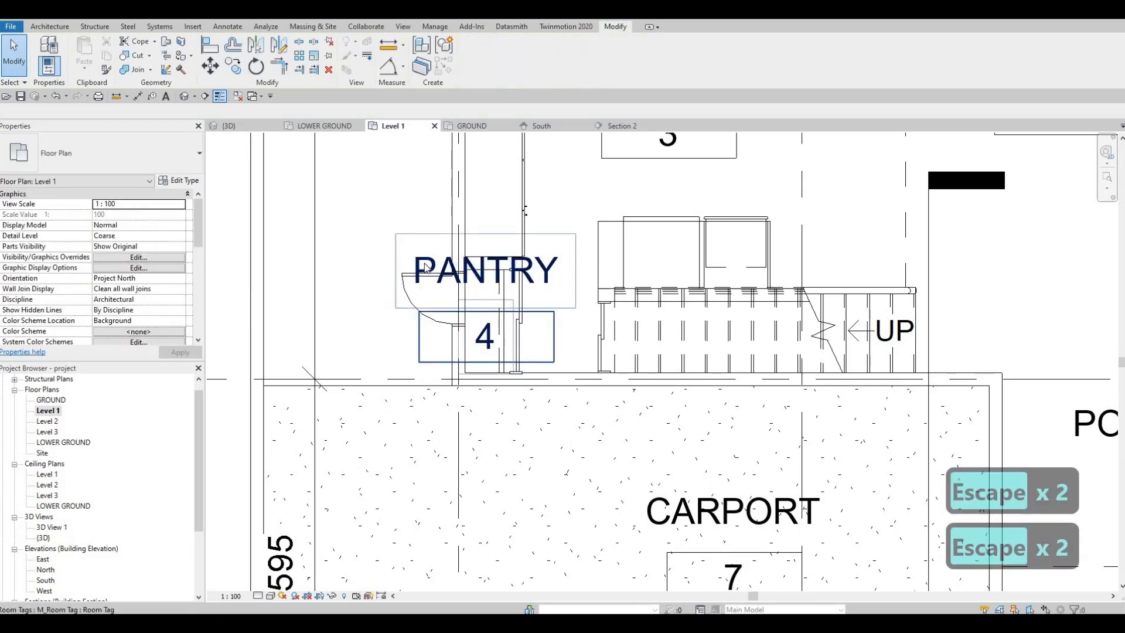
- Delete the pantry's room tag from the Level 1 plan
left_click(506, 323)
key("Delete")
key("Escape")
key("Escape")
key("Escape")
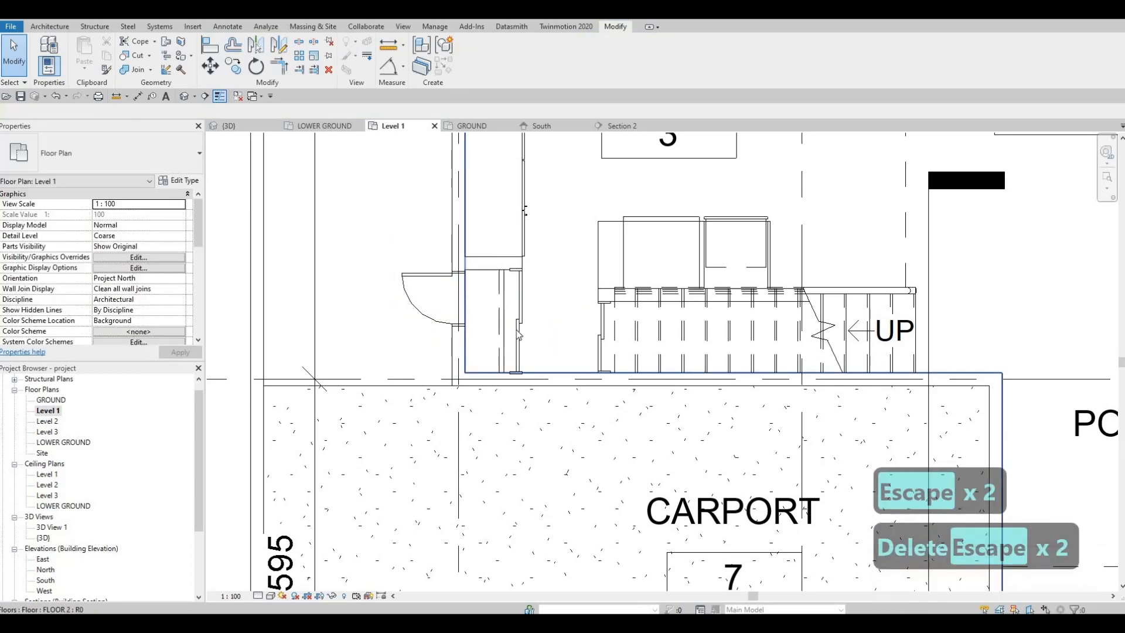
left_click(519, 330)
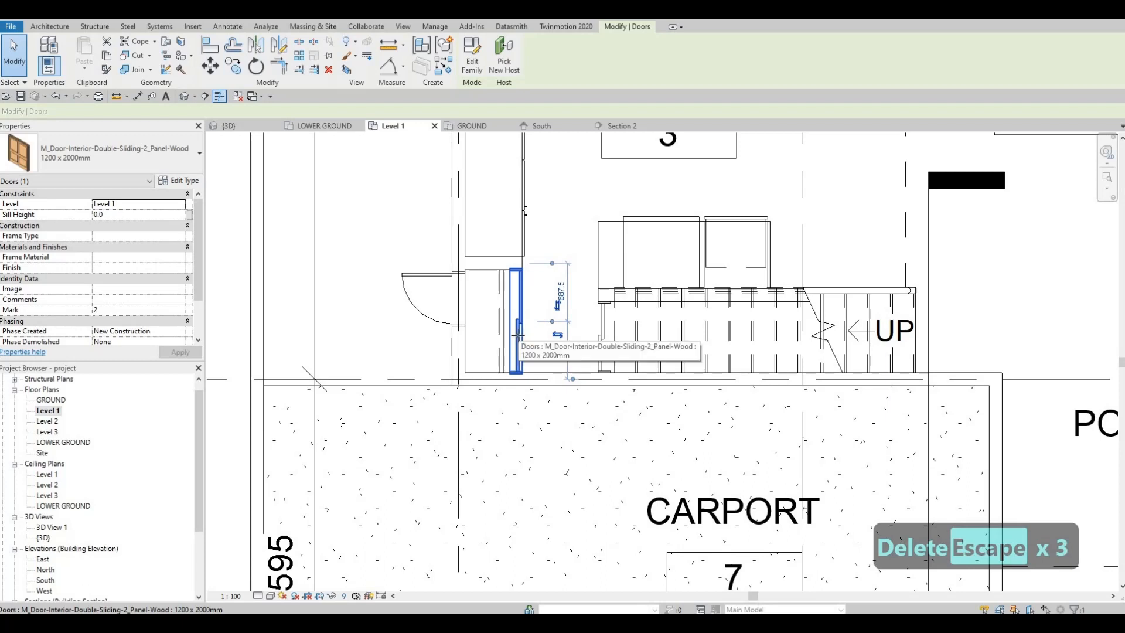
key("c")
key("s")
key("Escape")
key("Escape")
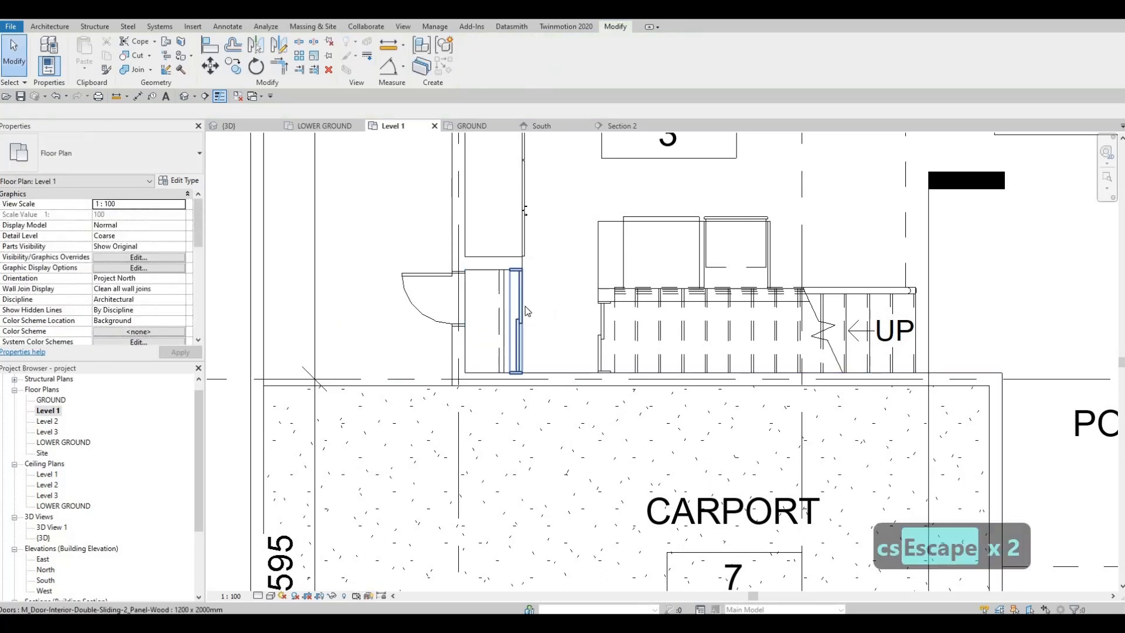
- Delete the pantry's 1200 x 2000mm double sliding door
left_click(525, 311)
key("Delete")
key("Escape")
- Delete the short pantry wall that hosted the sliding door and extend the pantry's horizontal interior wall to the stairs' end wall
left_click(510, 354)
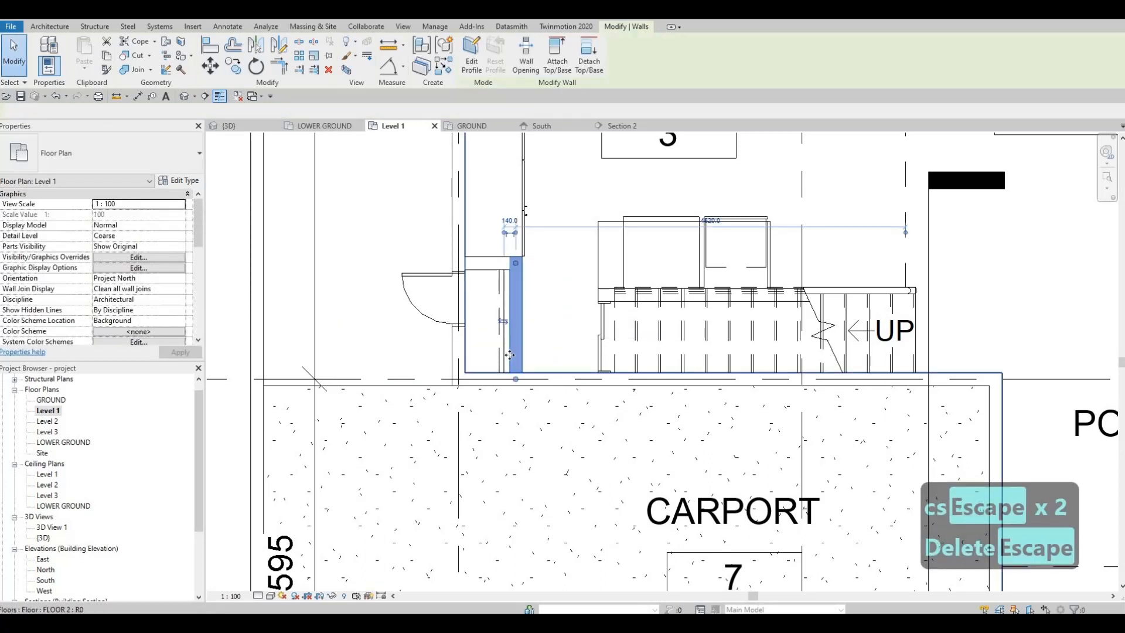
left_click_drag(585, 277, 598, 263)
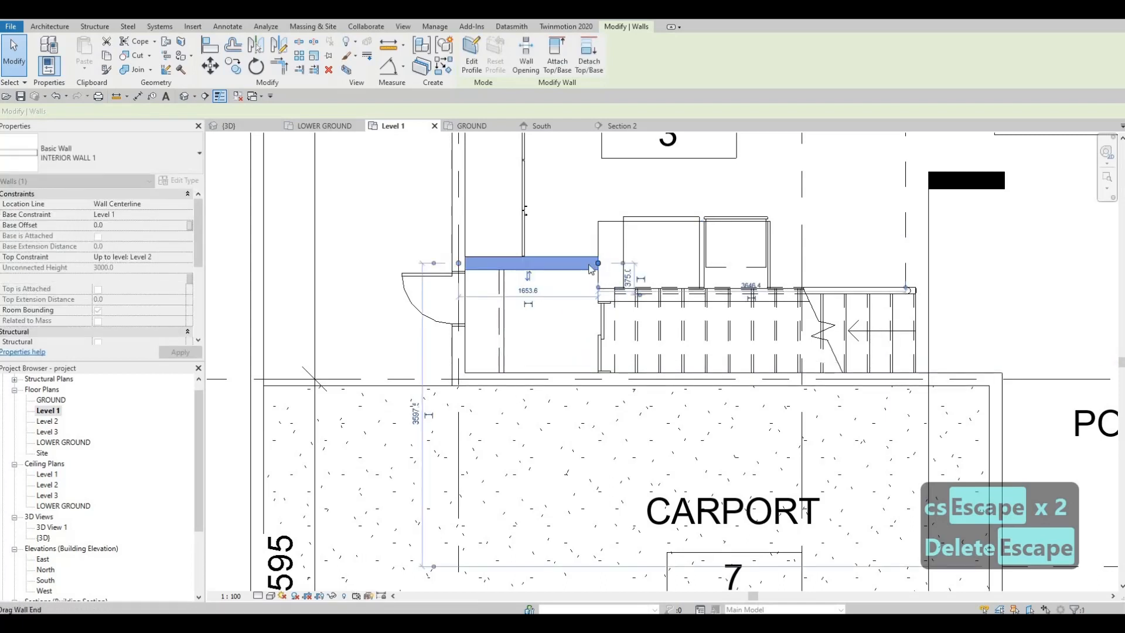
- Move the extended pantry wall toward the carport until it lines up with the stair wall, 1000 mm from the carport wall
left_click_drag(568, 297, 567, 297)
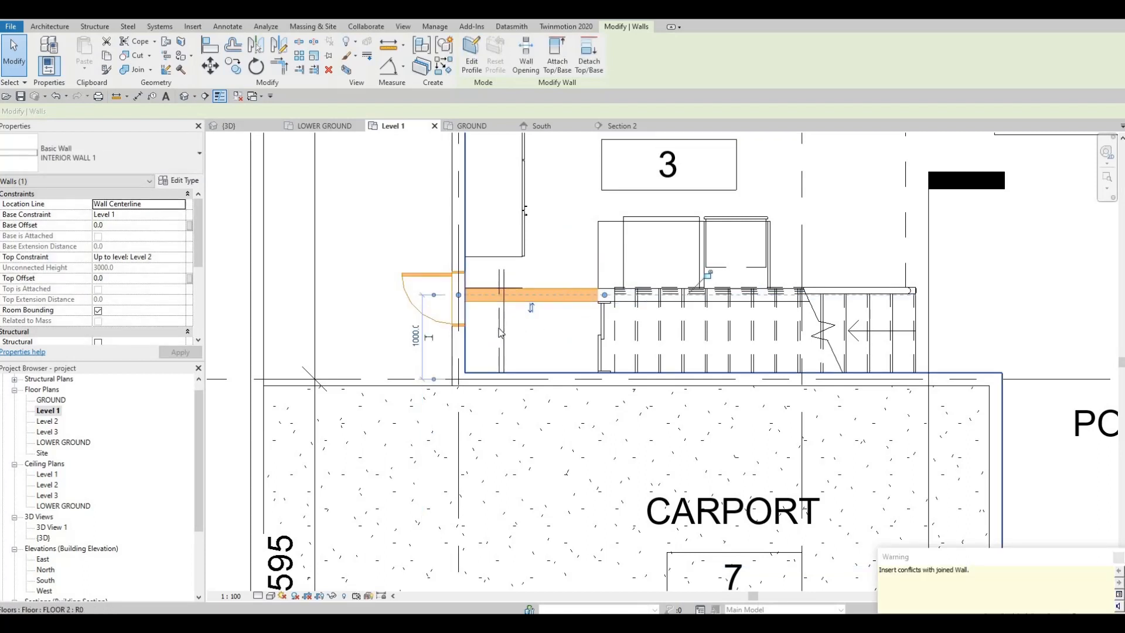
key("Escape")
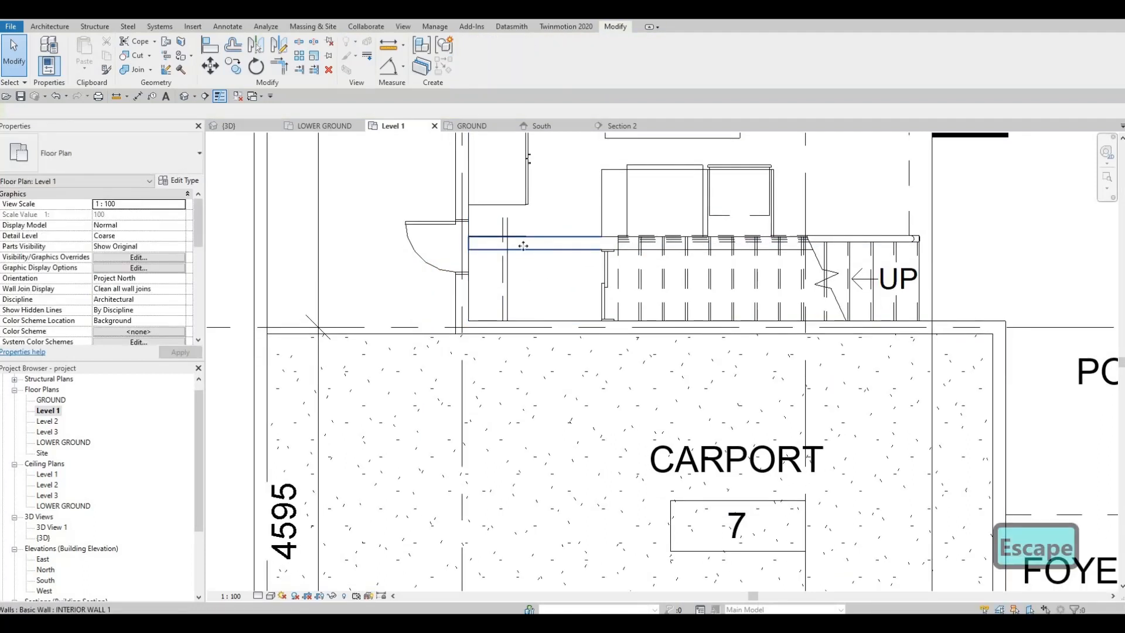
left_click(467, 251)
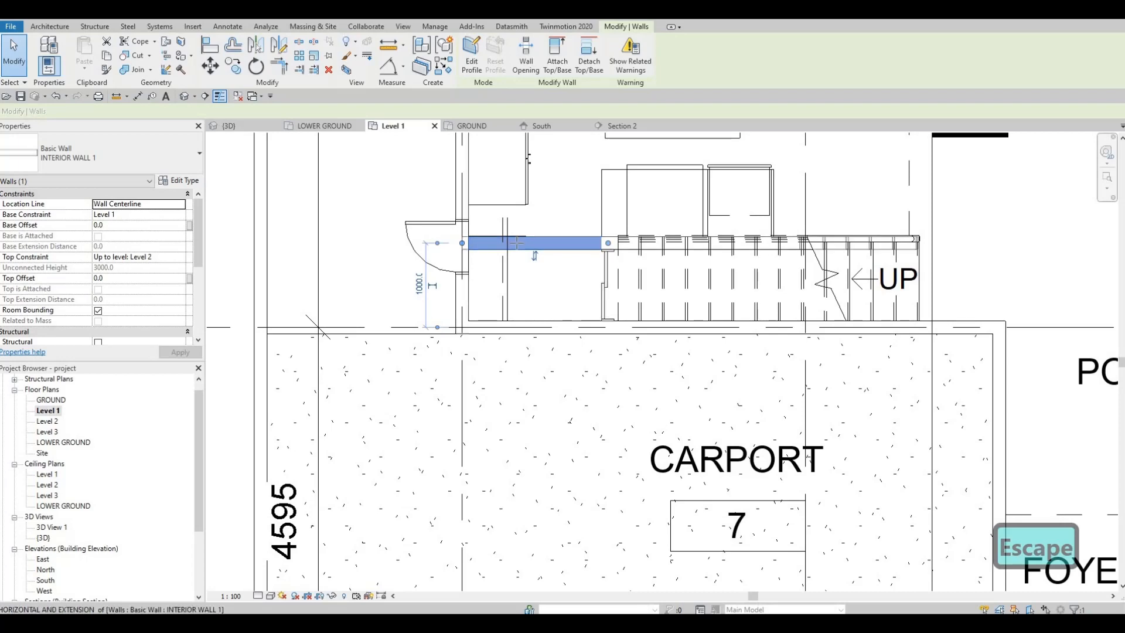
key("r")
key("s")
left_click_drag(511, 249, 511, 251)
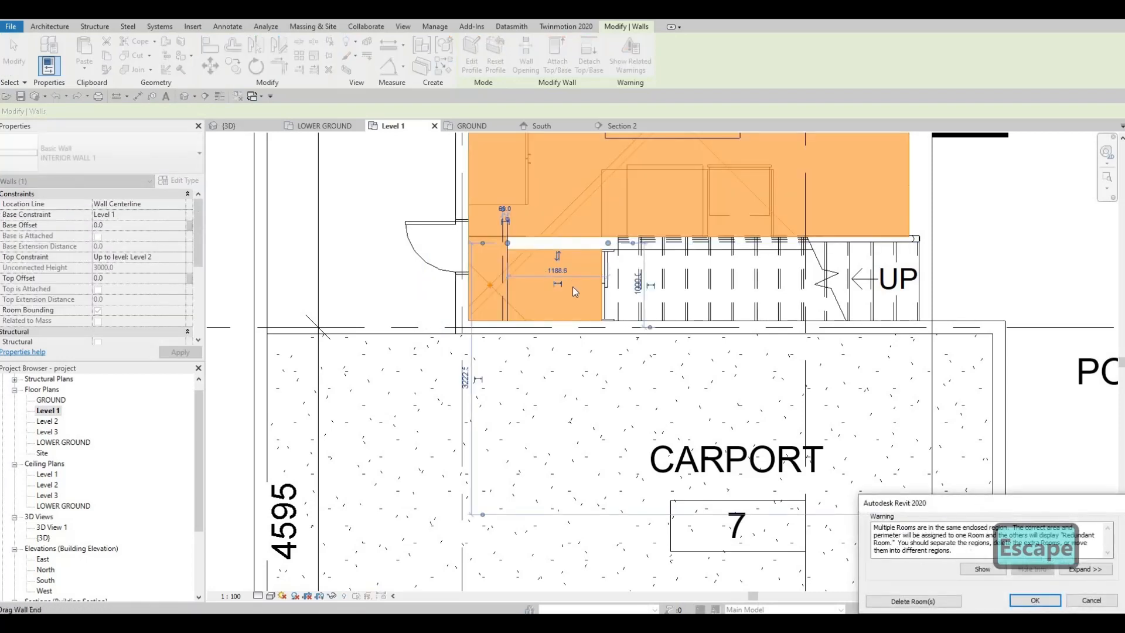
key("Escape")
key("Escape")
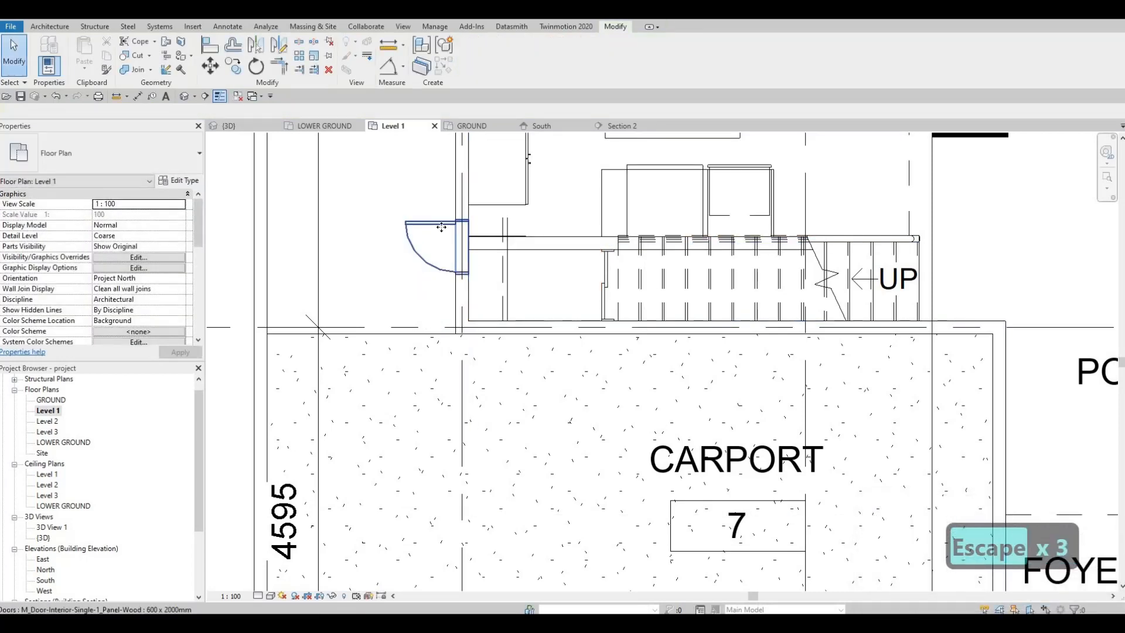
- Nudge the single-panel exterior-side door away from the carport and change its type to M_Door-Interior-Single-1_Panel-Wood 650 x 2000mm
left_click(441, 227)
key("Up")
key("Up")
key("Up")
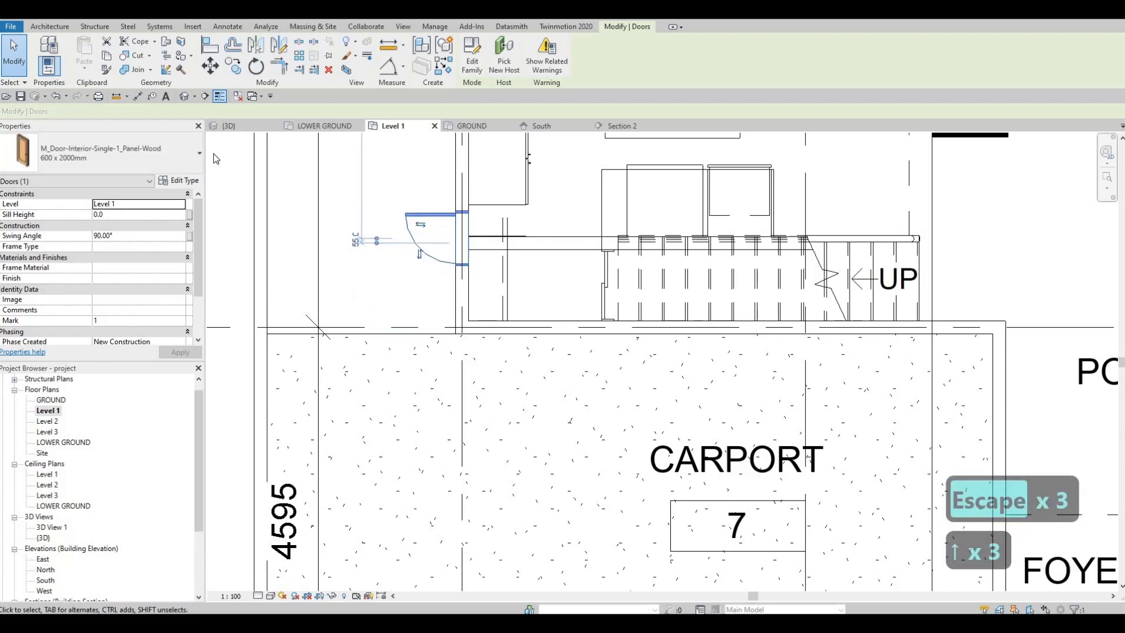
left_click(140, 158)
scroll(90, 231, "up", 1)
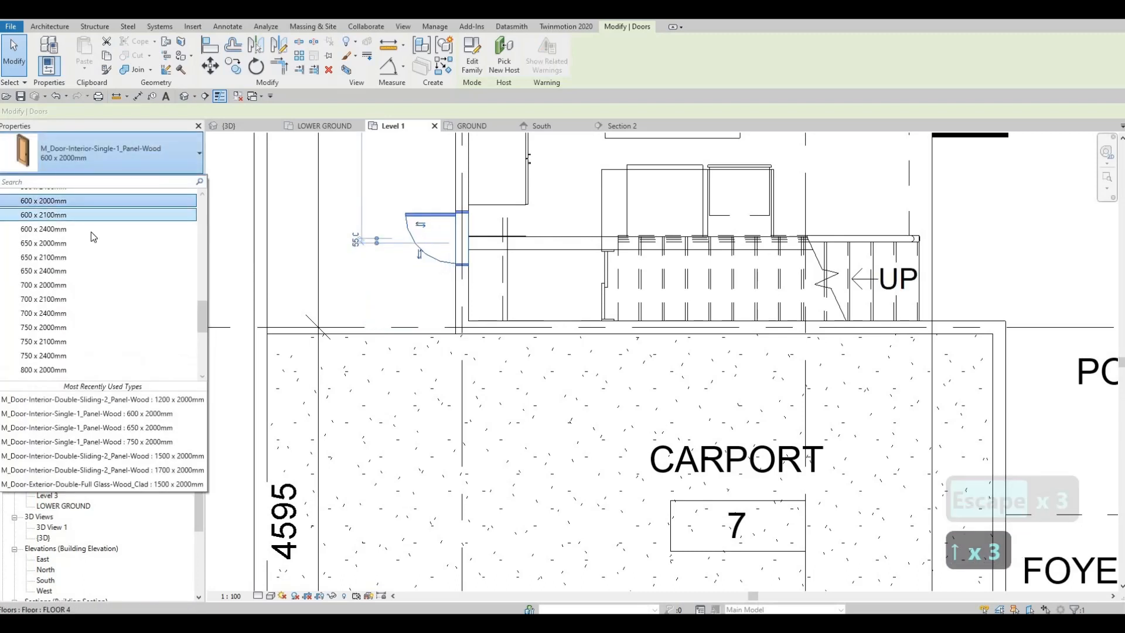
scroll(73, 283, "down", 1)
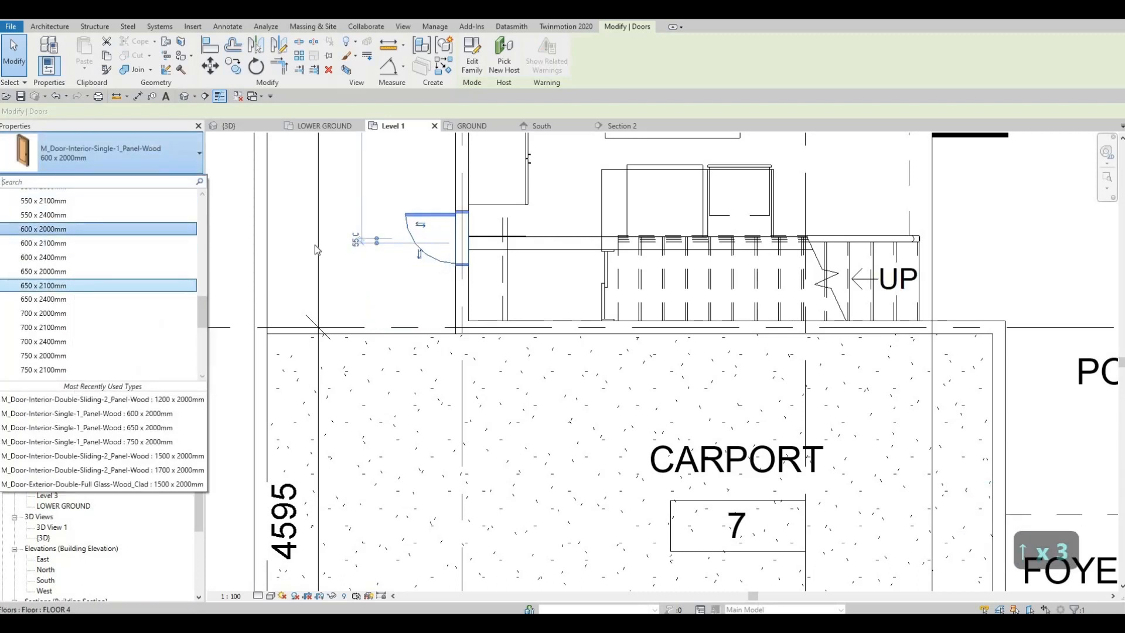
key("Escape")
key("Escape")
key("Escape")
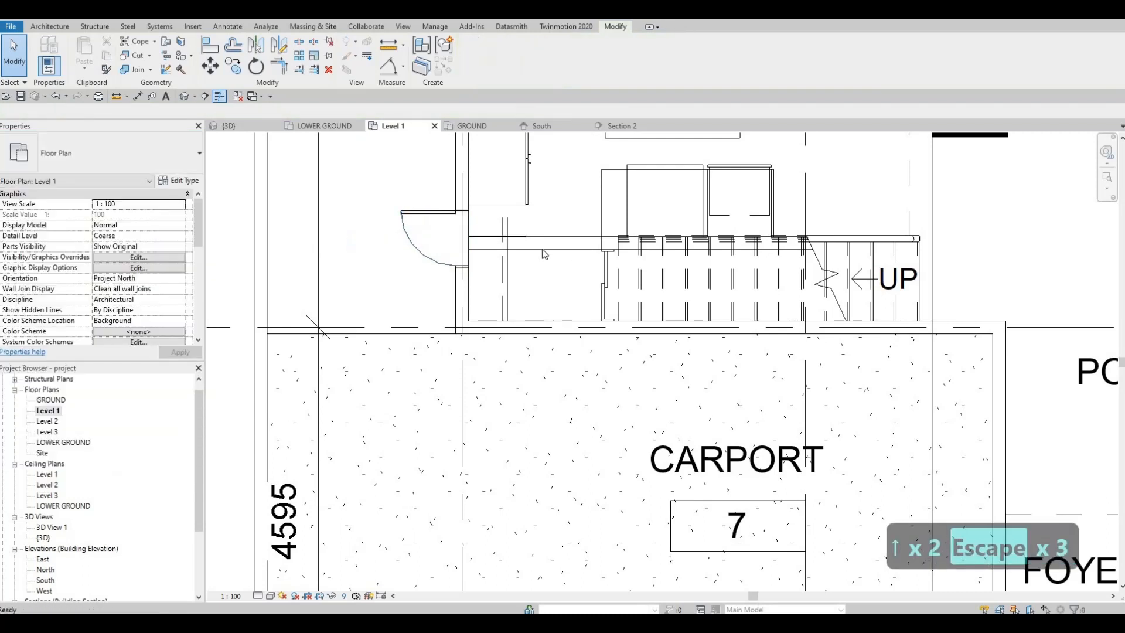
- Move the horizontal interior wall beside the stairs 400 mm toward the carport, leaving it 600 mm from the carport wall
left_click(497, 252)
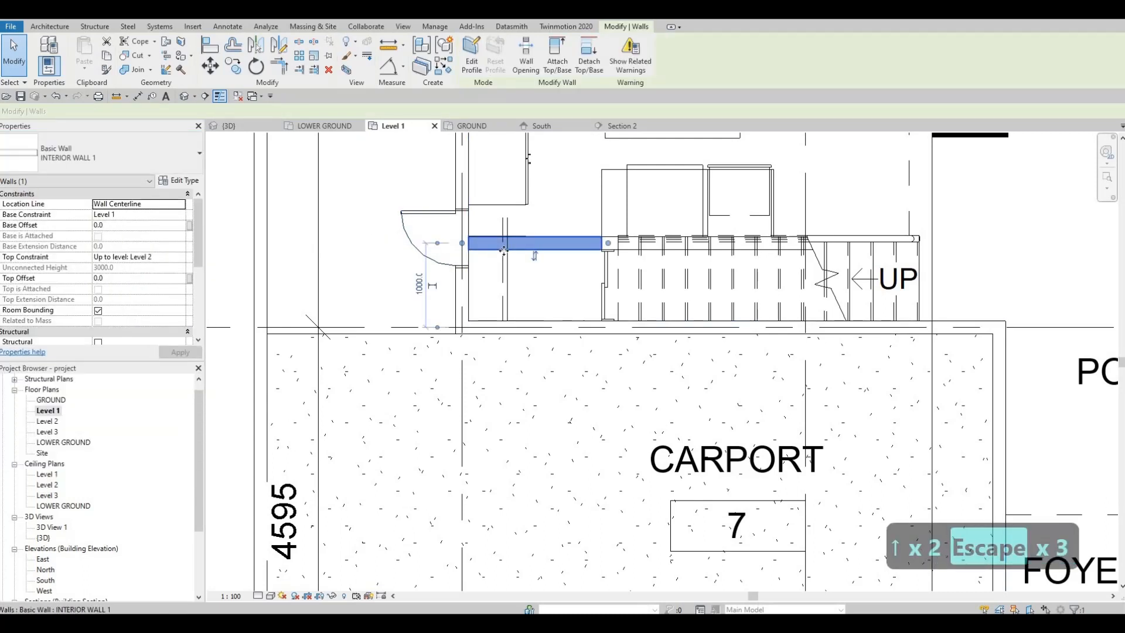
left_click_drag(578, 244, 598, 274)
key("Escape")
left_click(534, 250)
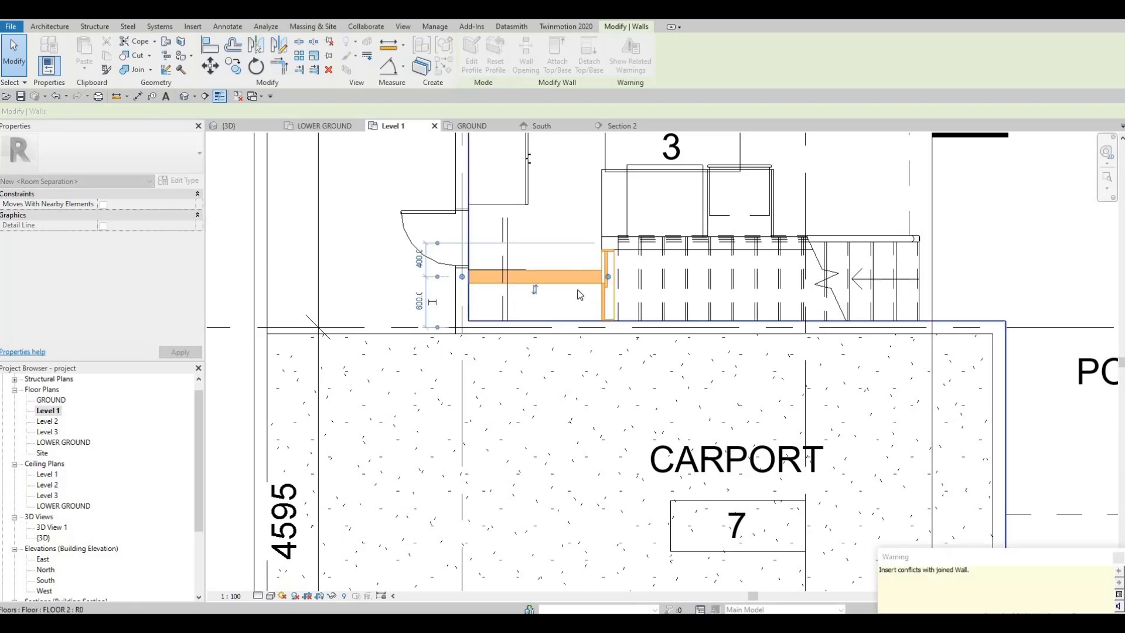
scroll(616, 268, "up", 1)
key("Escape")
- Delete the 800 x 2000mm double sliding door at the end of the stairs
left_click(616, 268)
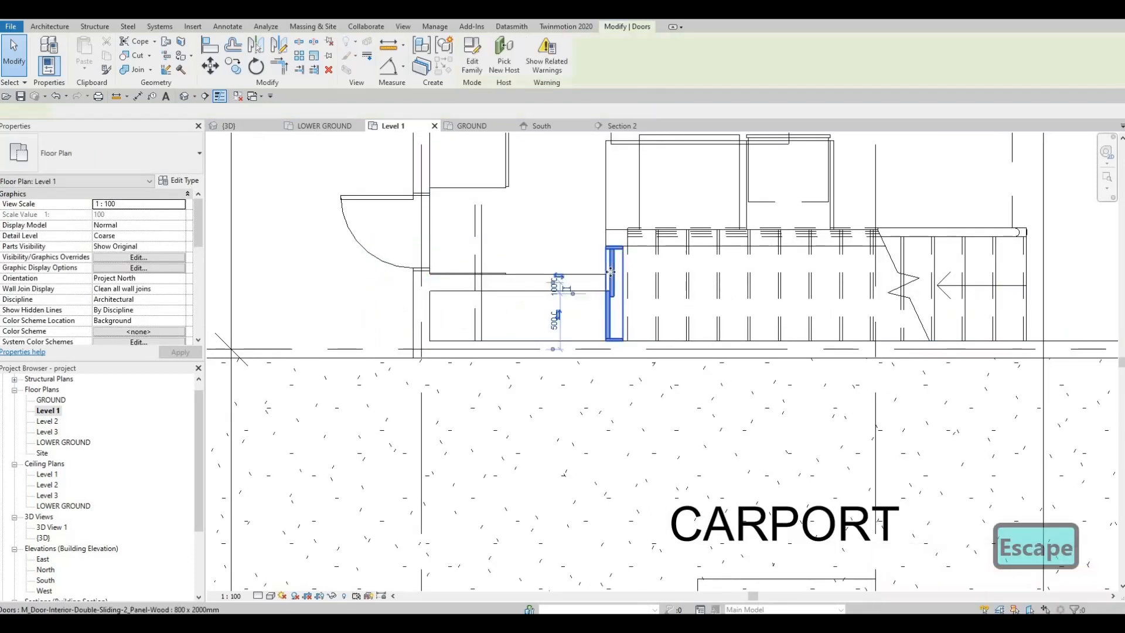
key("Delete")
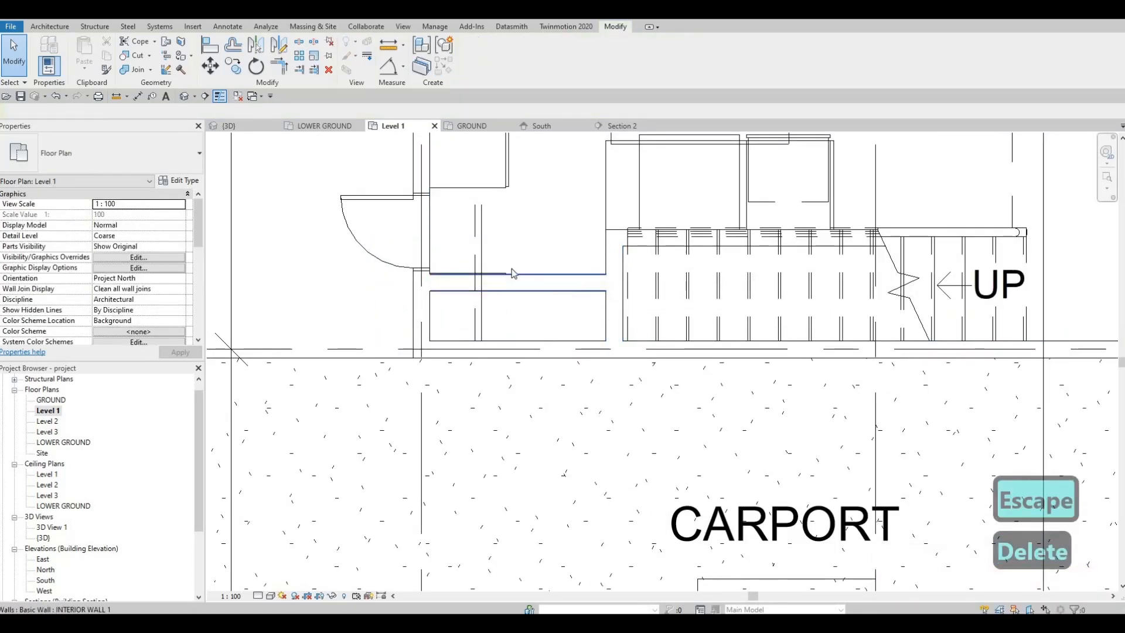
key("Escape")
- Draw a Thin Lines detail line lengthwise across the narrow space, between the exterior wall and the stairs' end wall
left_click(482, 249)
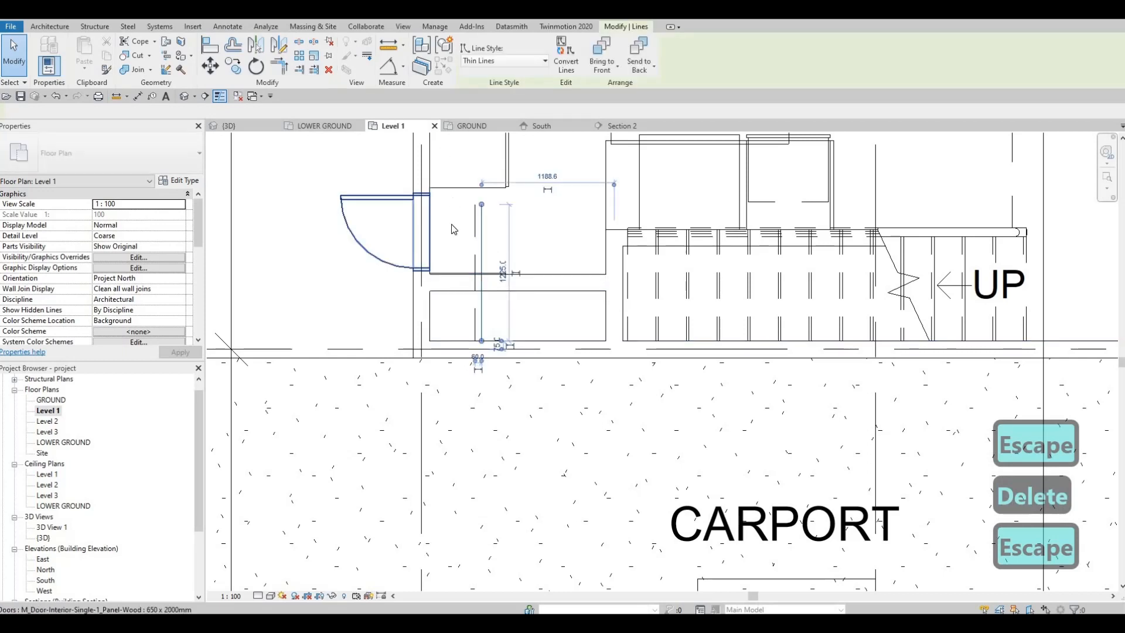
key("c")
key("s")
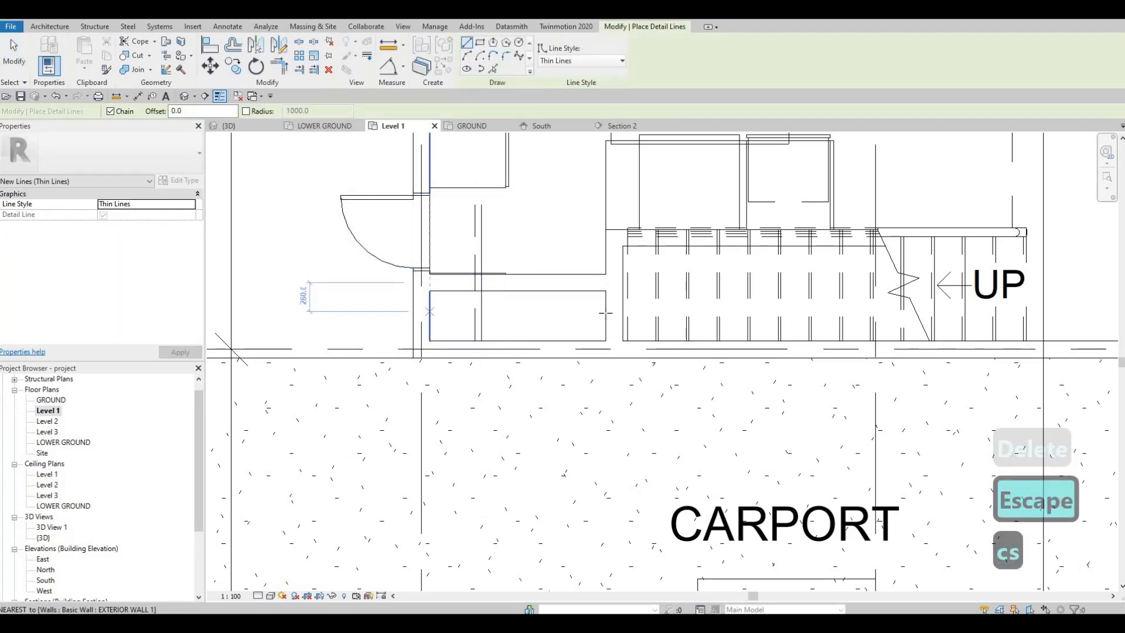
left_click(606, 311)
key("Escape")
key("Escape")
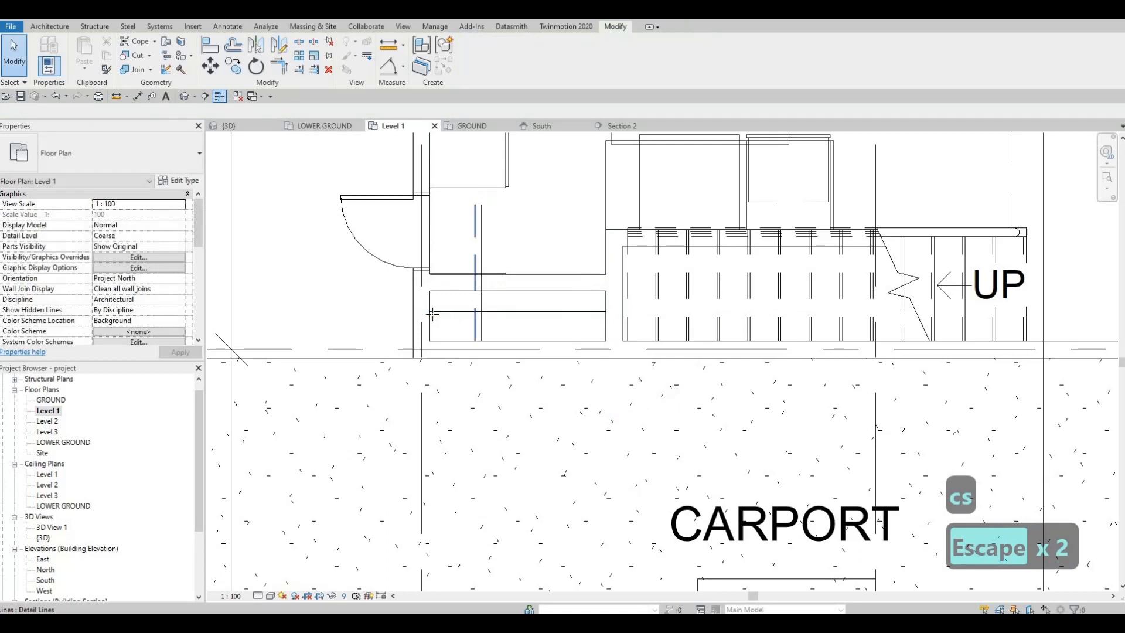
- Draw a parallel detail line in the Demolished style across the narrow space, just on the carport side of the thin line
left_click(474, 317)
key("c")
key("s")
left_click(429, 320)
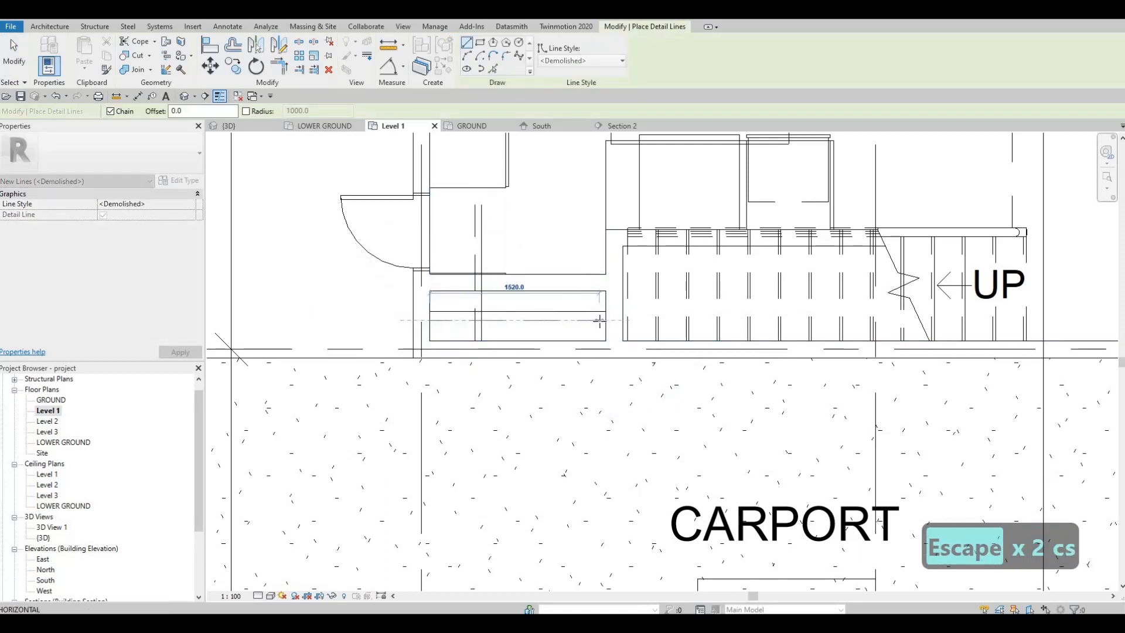
key("Escape")
key("Escape")
key("Escape")
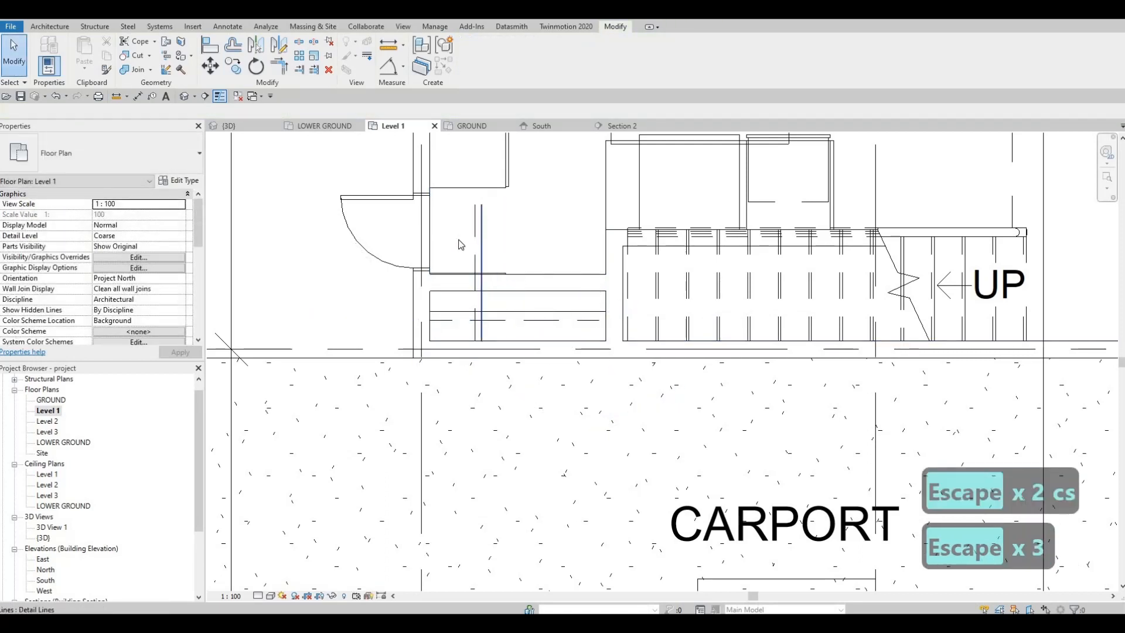
- Delete the two old detail lines that run crosswise through the interior wall
left_click(478, 245)
key("Delete")
key("Delete")
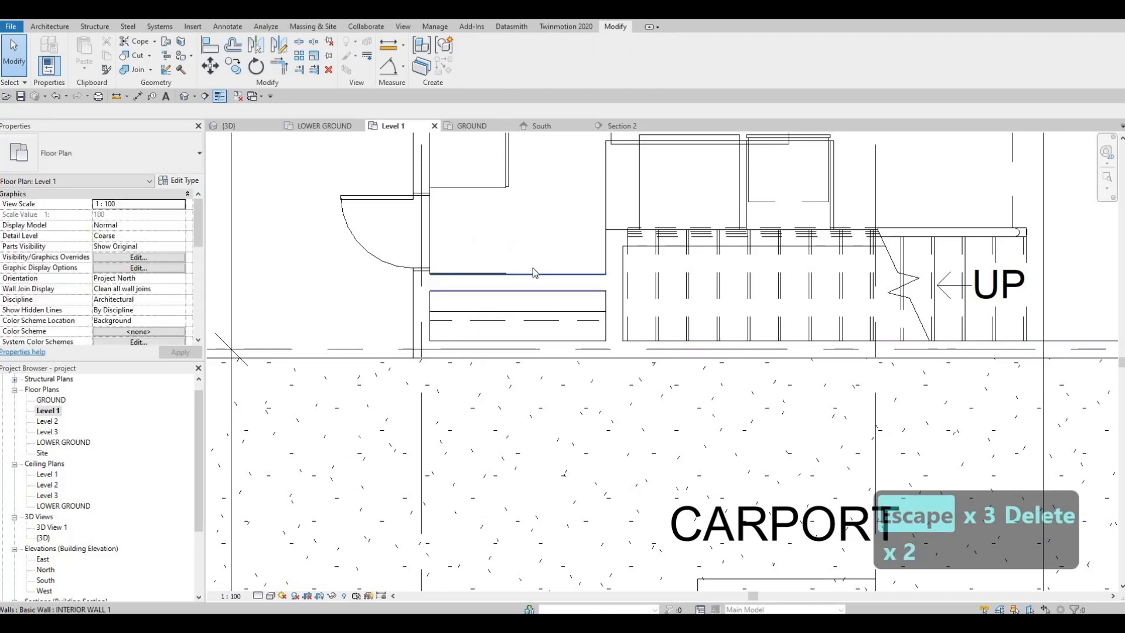
left_click(554, 283)
key("c")
key("s")
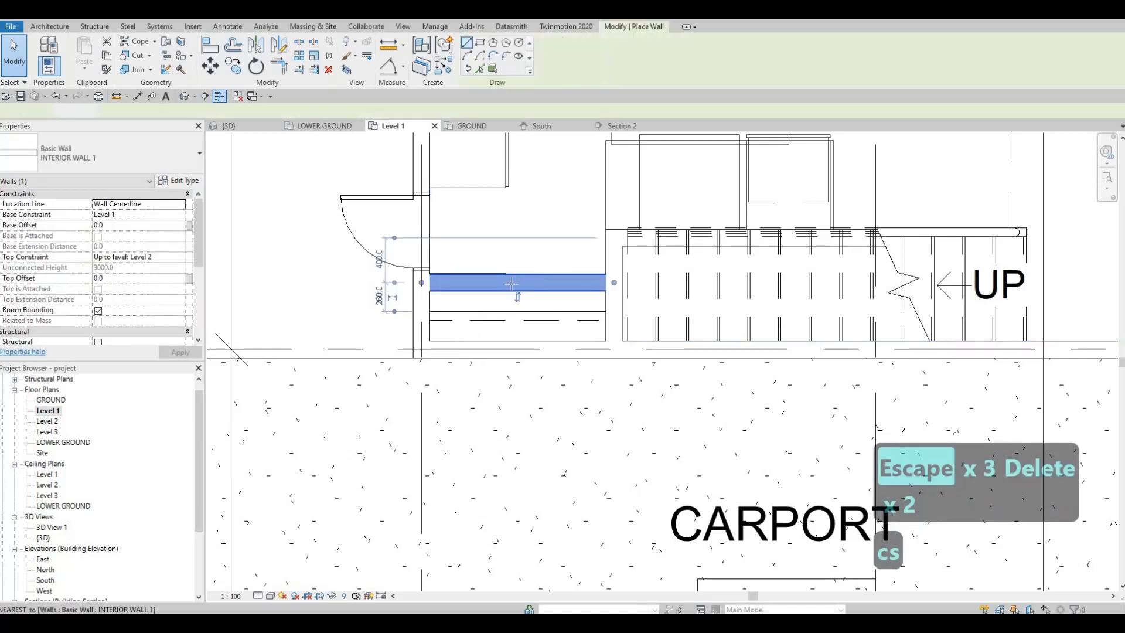
left_click(512, 282)
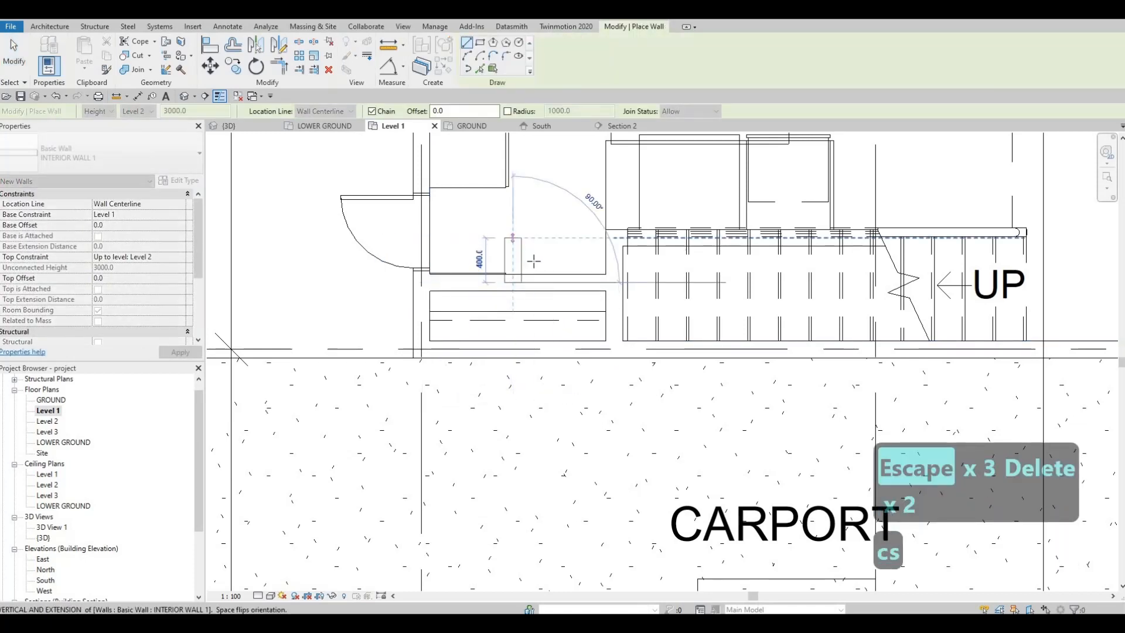
key("Escape")
key("Escape")
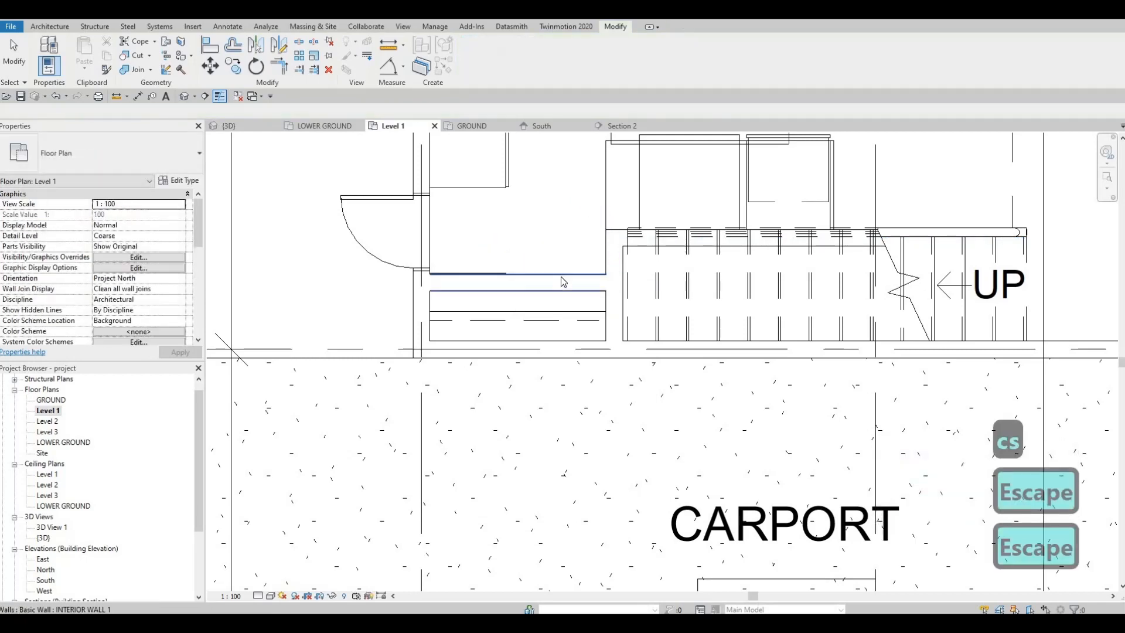
- Draw a perpendicular INTERIOR WALL 1 stub about 325 mm long from the horizontal wall toward the kitchen, ending level with the stair wall
left_click(540, 273)
key("c")
key("s")
left_click(529, 273)
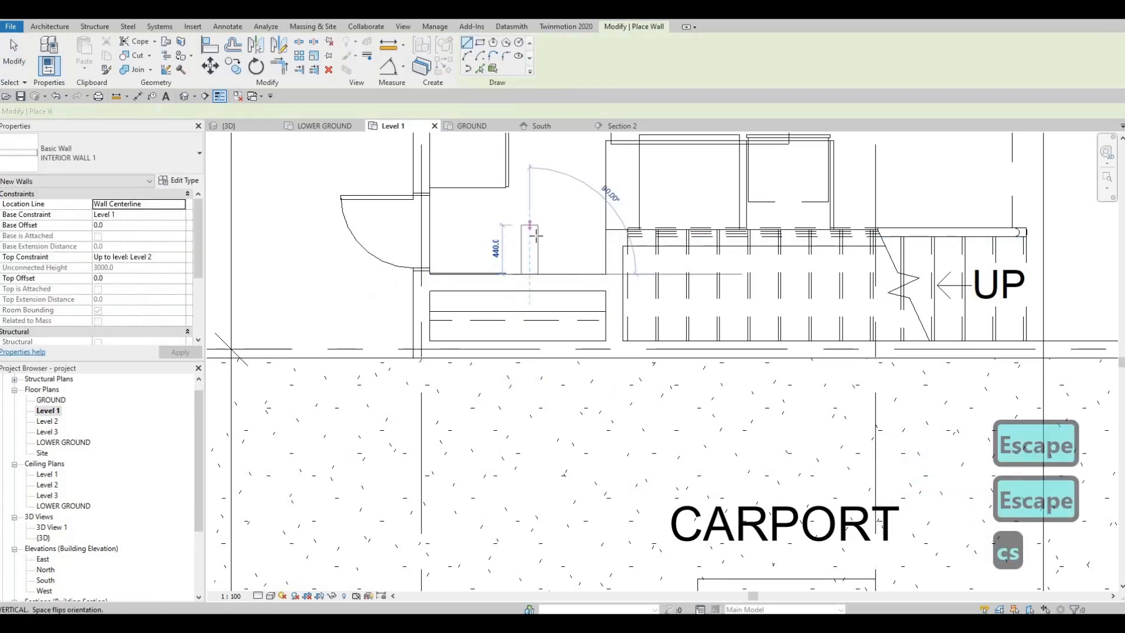
left_click(531, 237)
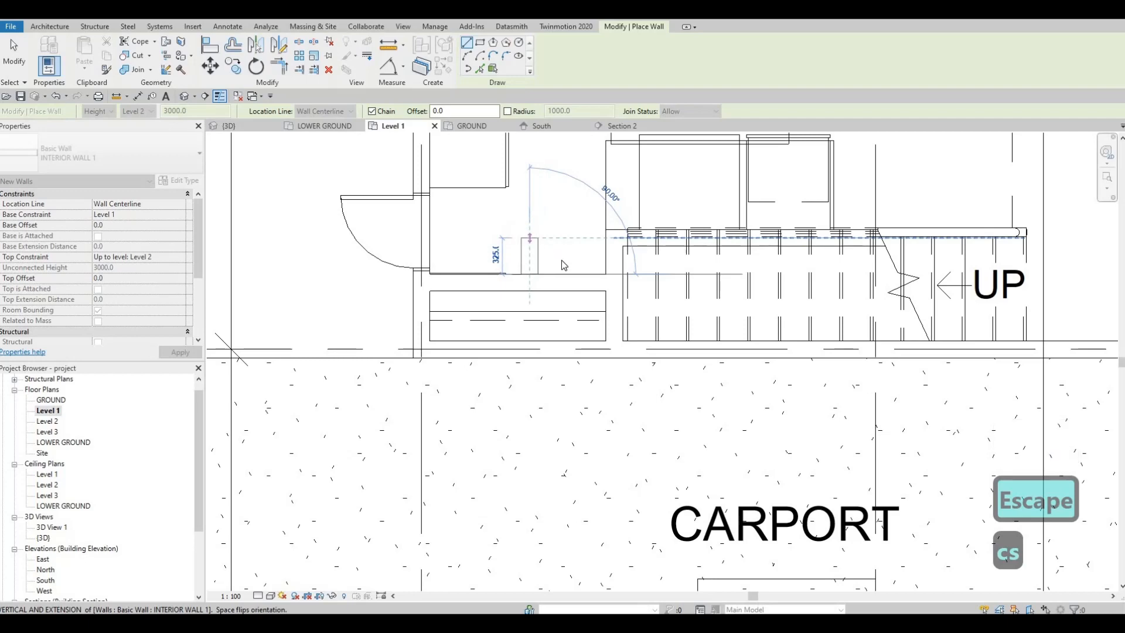
key("Escape")
key("Escape")
- Try to trim the wall stub and the stair wall into a corner, and undo the attempt
key("t")
key("r")
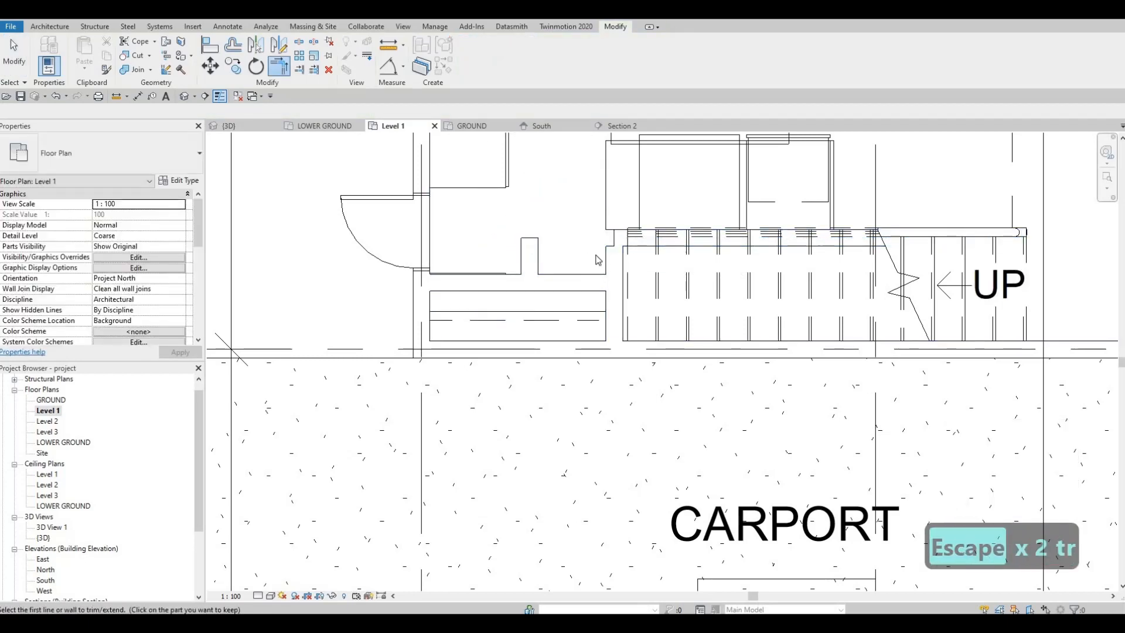
key("Escape")
key("ctrl+z")
key("Escape")
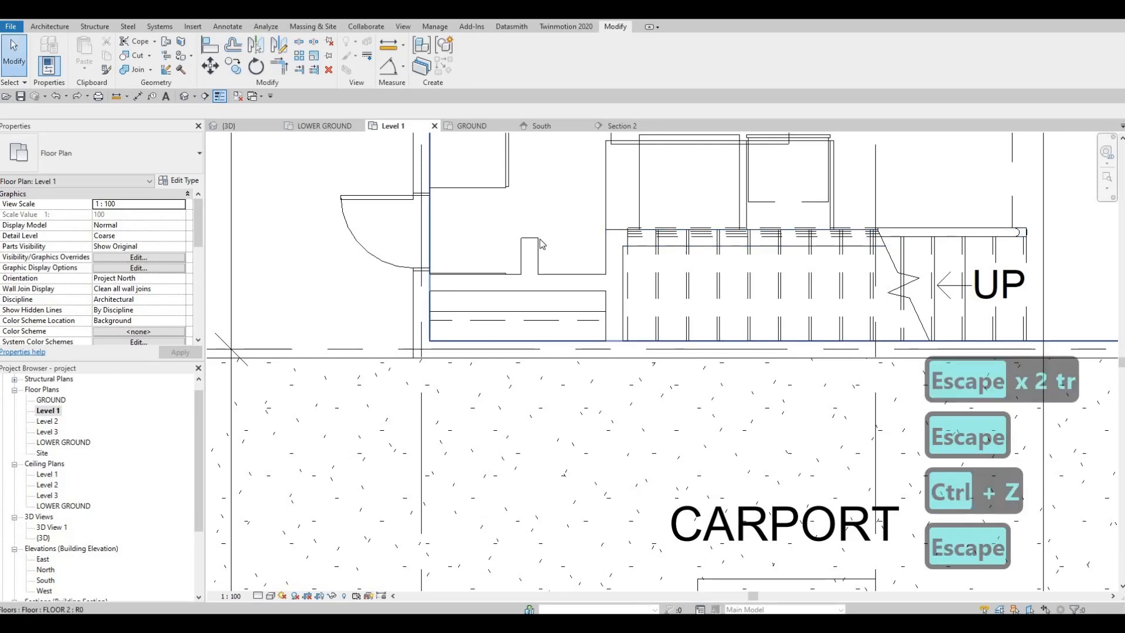
- Draw a matching INTERIOR WALL 1 segment from the stub's free end across to the stair wall
left_click(529, 251)
key("c")
key("s")
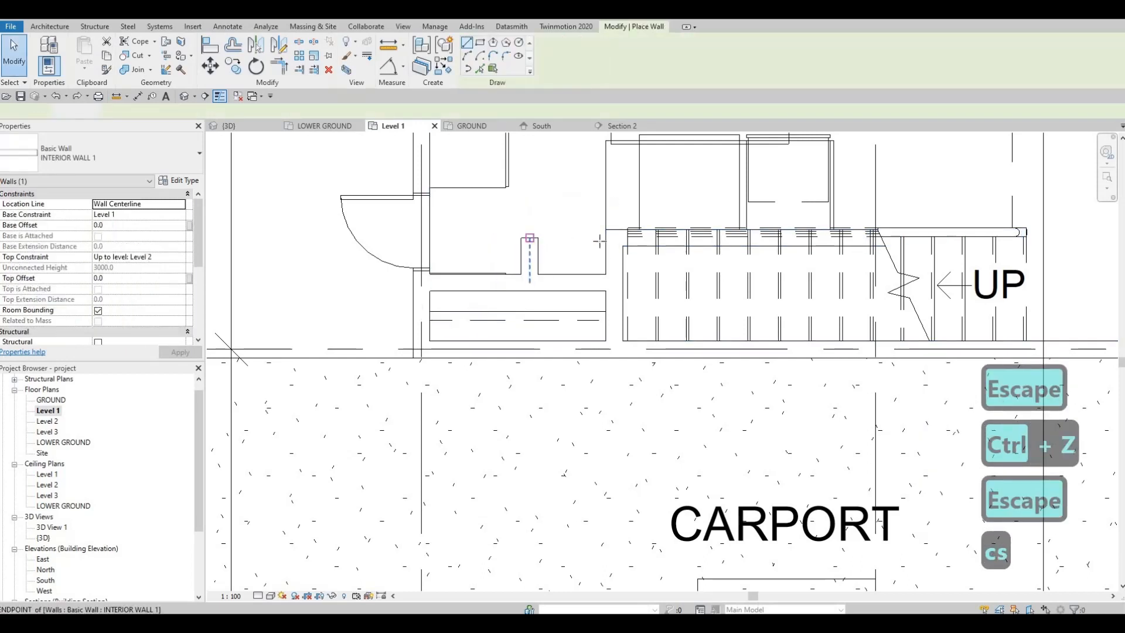
left_click(530, 236)
left_click(604, 239)
key("Escape")
key("Escape")
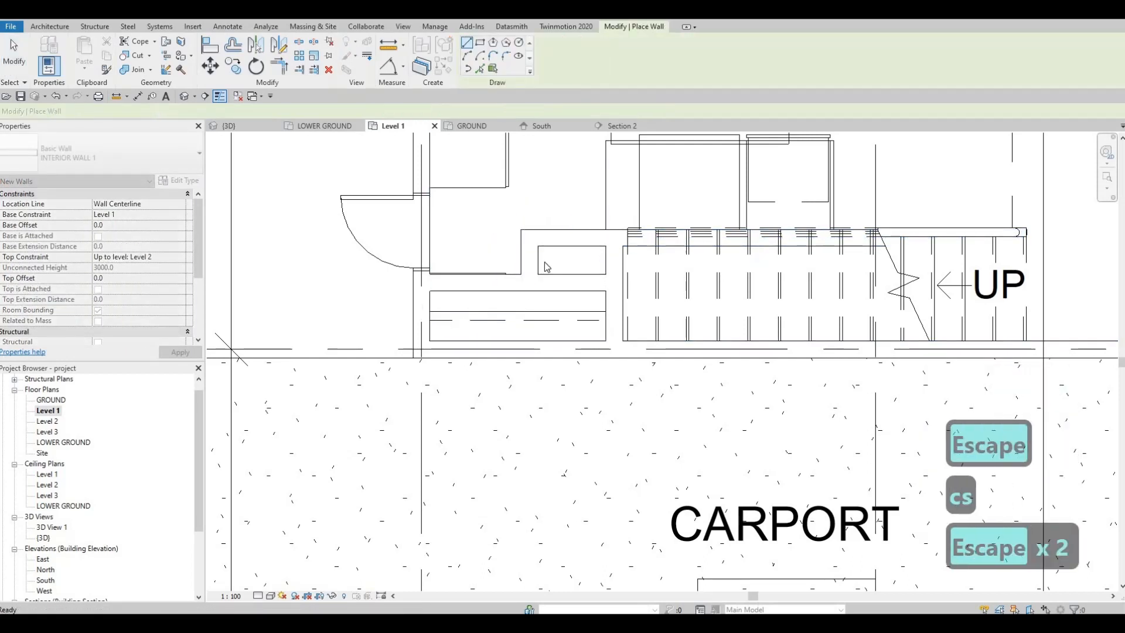
- Trim the horizontal wall to the stub so they form a corner, removing the stretch toward the stairs
scroll(543, 262, "down", 1)
key("Escape")
key("t")
key("r")
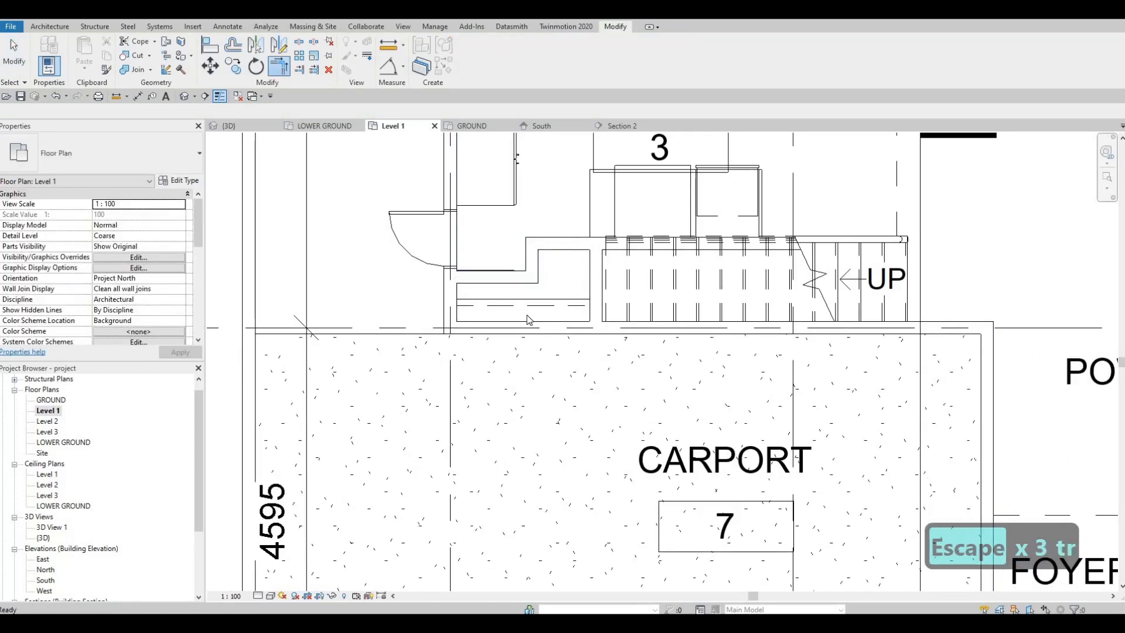
key("Escape")
- Undo the corner trim and the wall segment joining the stub to the stair wall
scroll(530, 322, "down", 4)
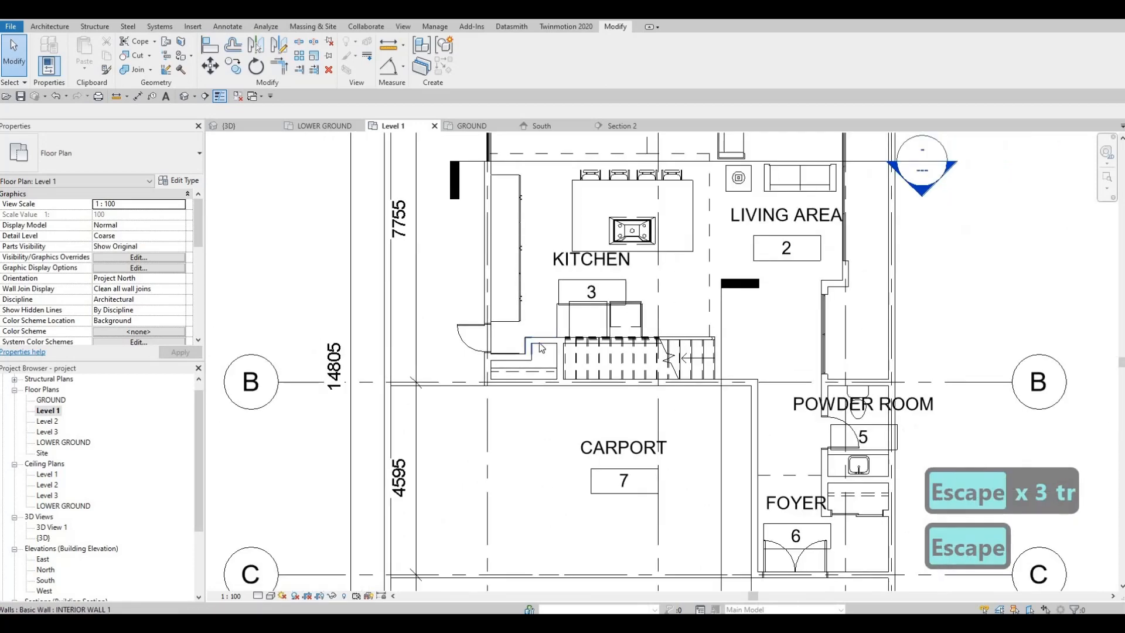
scroll(540, 348, "up", 1)
key("ctrl+z")
scroll(533, 328, "up", 2)
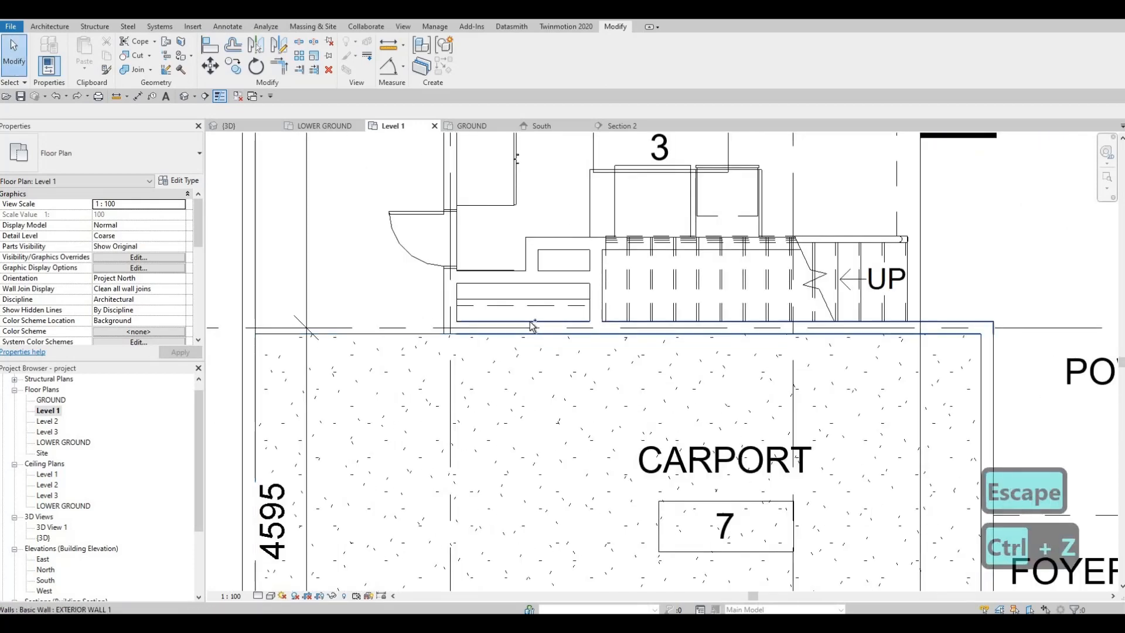
scroll(530, 321, "up", 1)
key("ctrl+z")
key("ctrl+z")
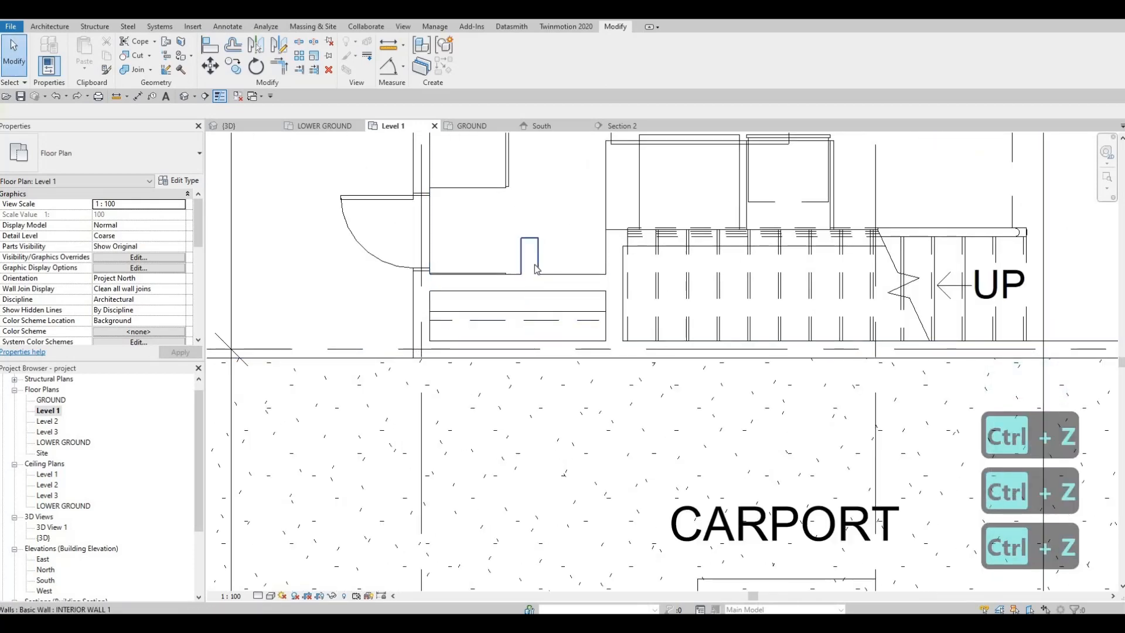
- Delete the short perpendicular wall stub from the horizontal interior wall
left_click(535, 264)
key("Delete")
scroll(536, 265, "down", 3)
middle_click_drag(524, 269, 530, 321)
scroll(535, 323, "down", 2)
key("Escape")
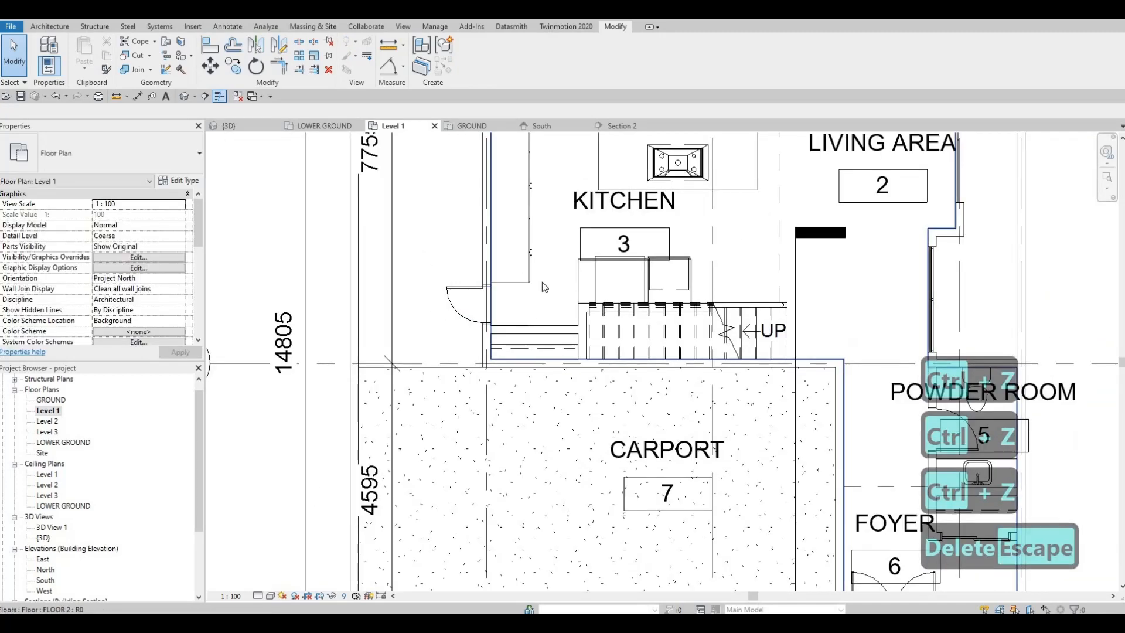
- Select the whole long cabinet unit along the kitchen's exterior wall and nudge it toward the dining area, away from the door
scroll(542, 283, "down", 1)
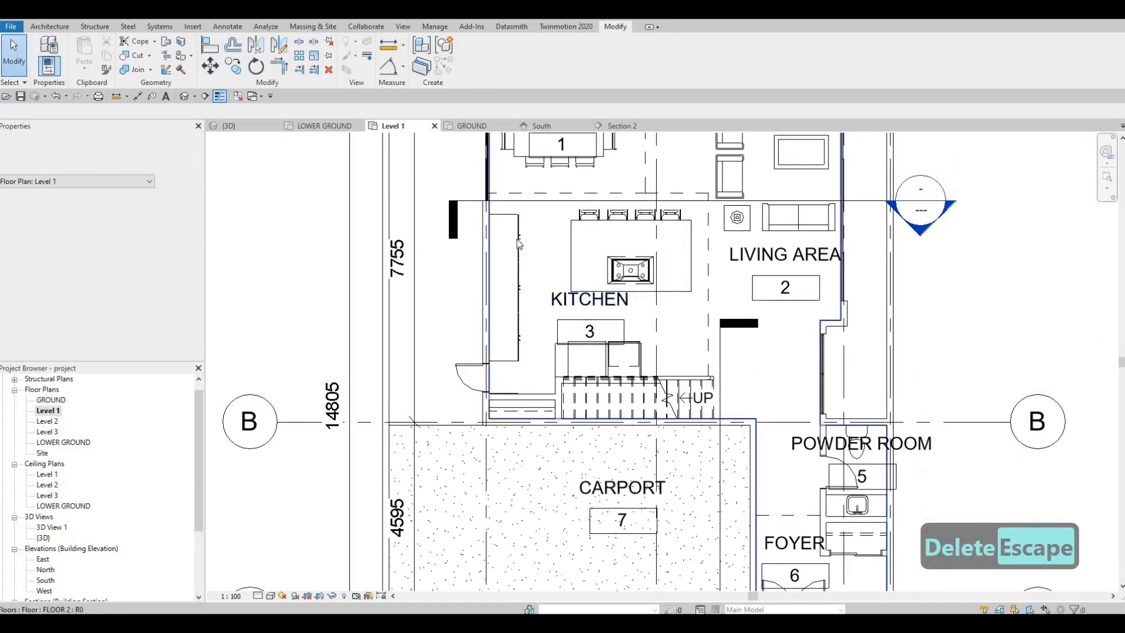
key("Escape")
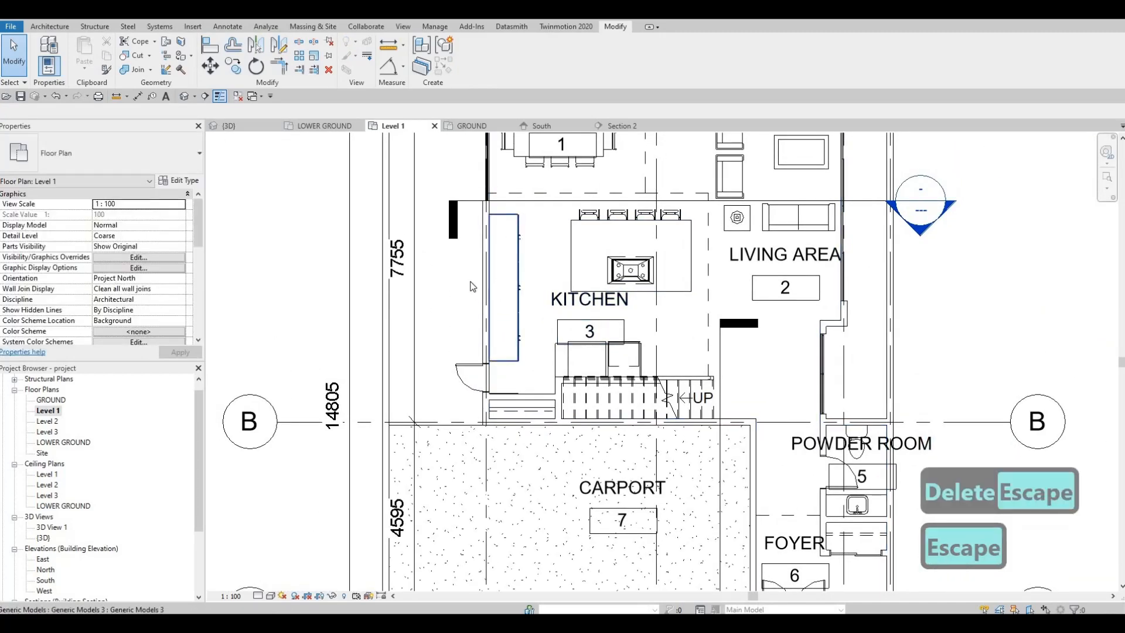
scroll(469, 240, "down", 1)
scroll(470, 237, "up", 1)
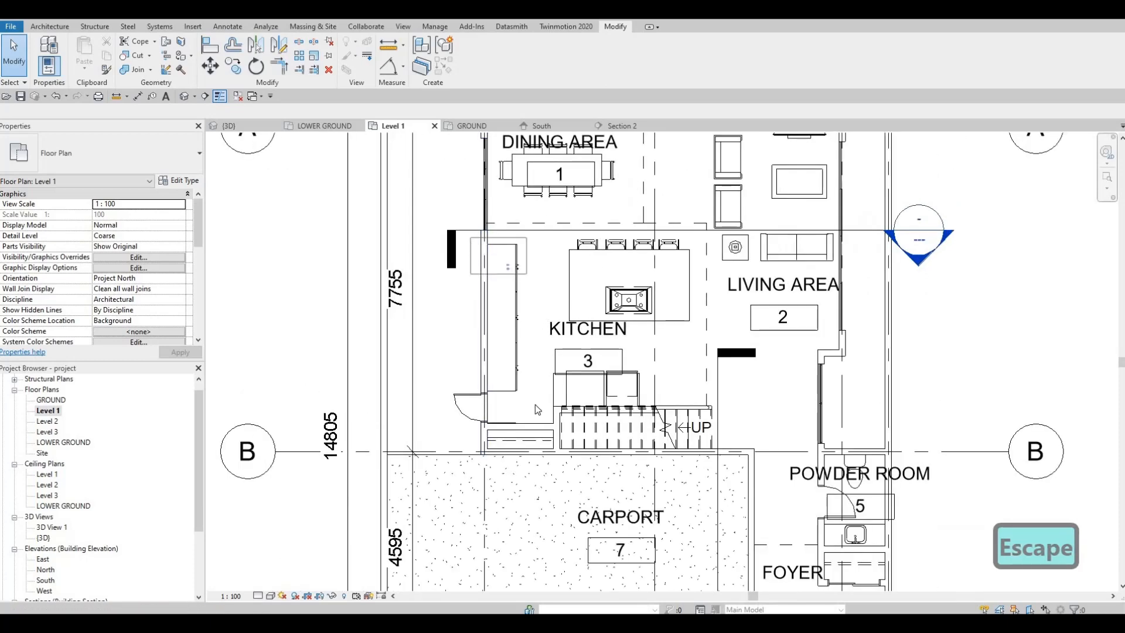
left_click_drag(470, 237, 535, 405)
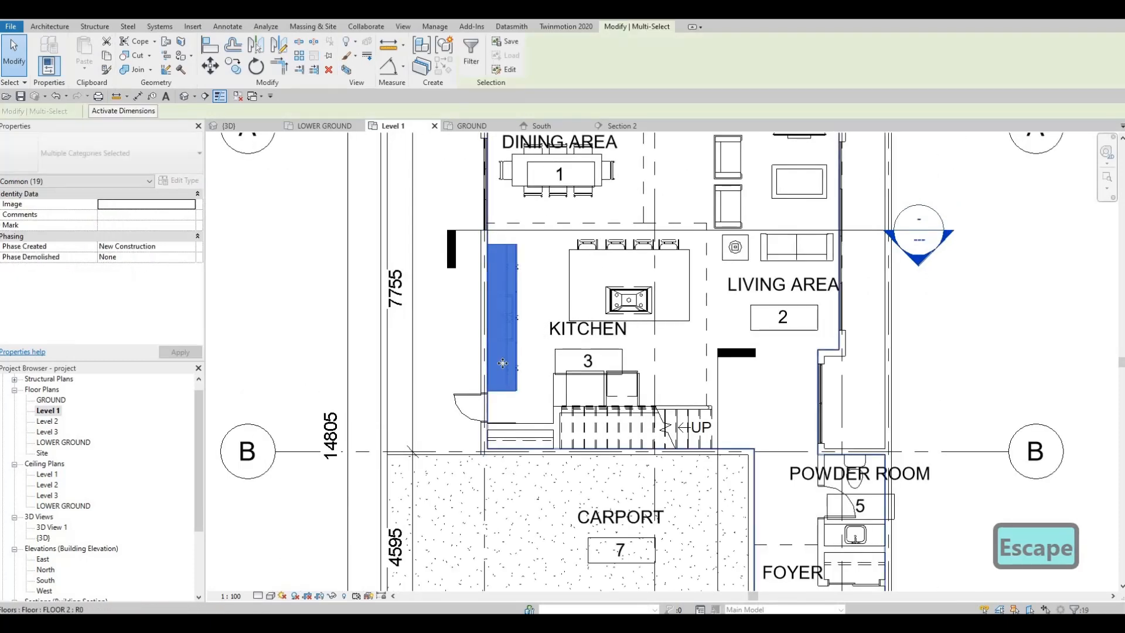
key("Escape")
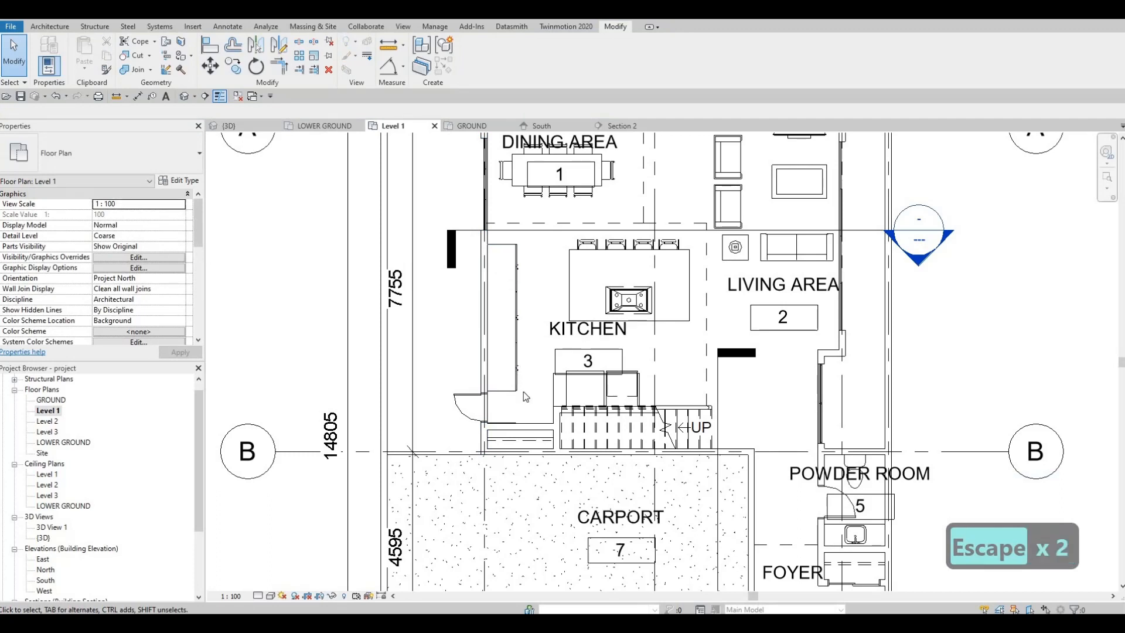
left_click(527, 401)
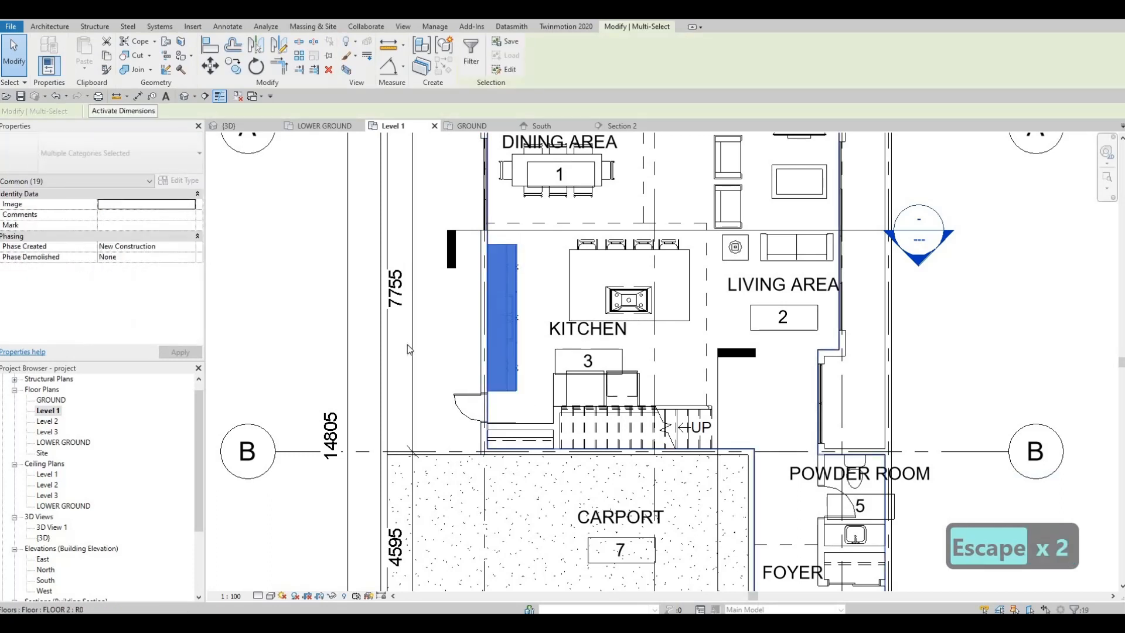
key("Up")
key("Up")
key("Up")
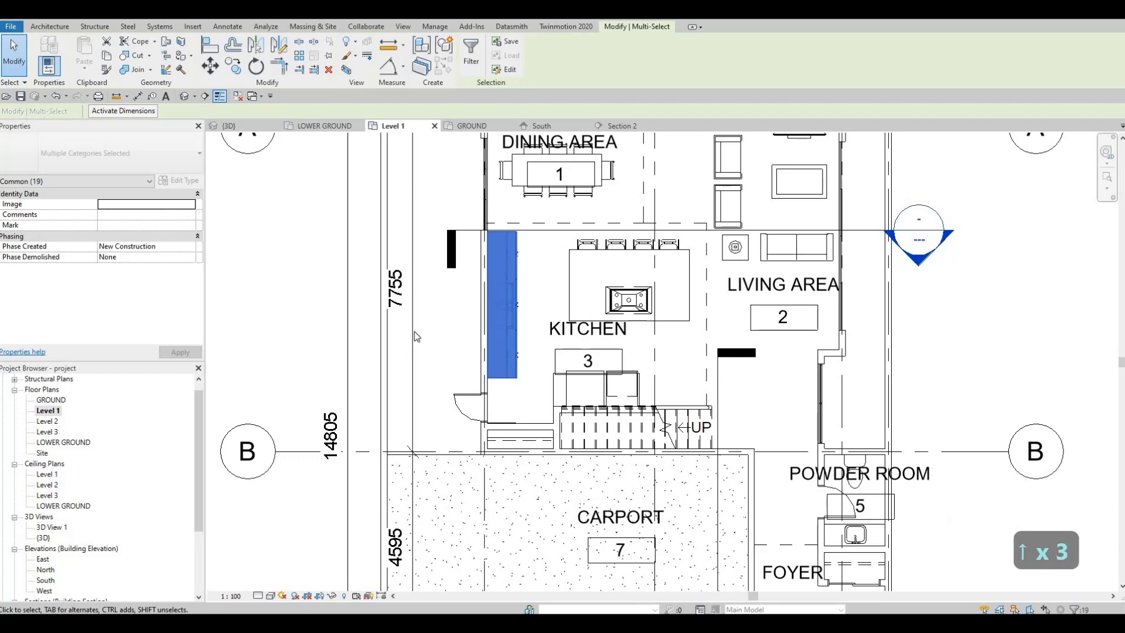
middle_click_drag(467, 394, 462, 326)
scroll(462, 325, "up", 2)
key("Escape")
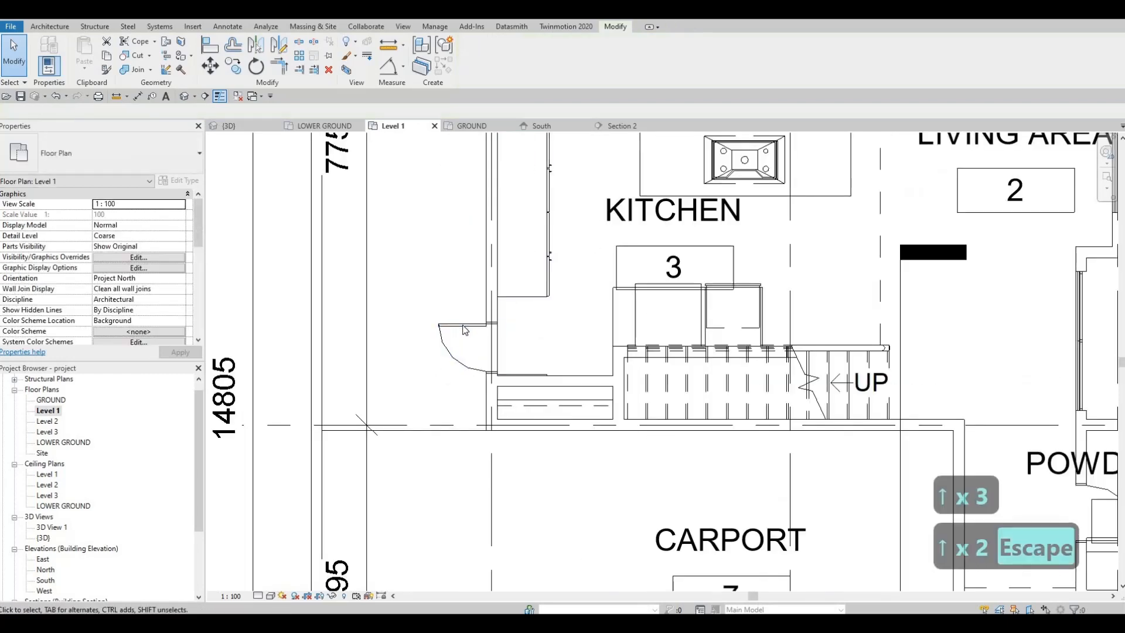
- Nudge the 650 x 2000mm single wood door along the kitchen's exterior wall toward the long cabinet, away from the carport
left_click(465, 330)
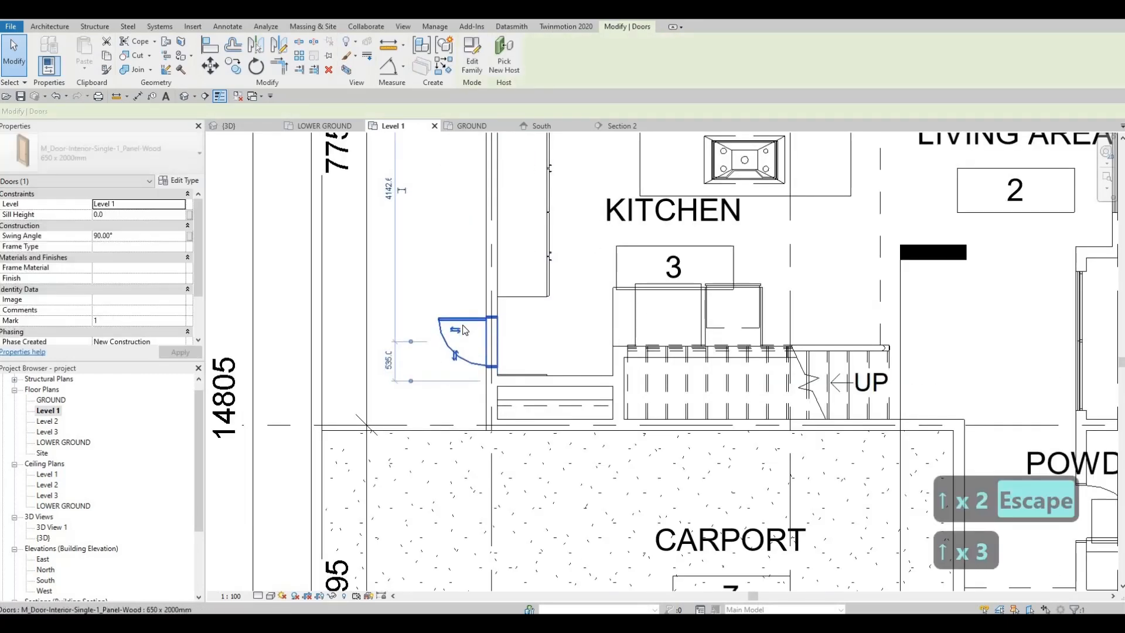
key("Up")
key("Up")
key("Up")
key("Up")
key("Up")
key("Up")
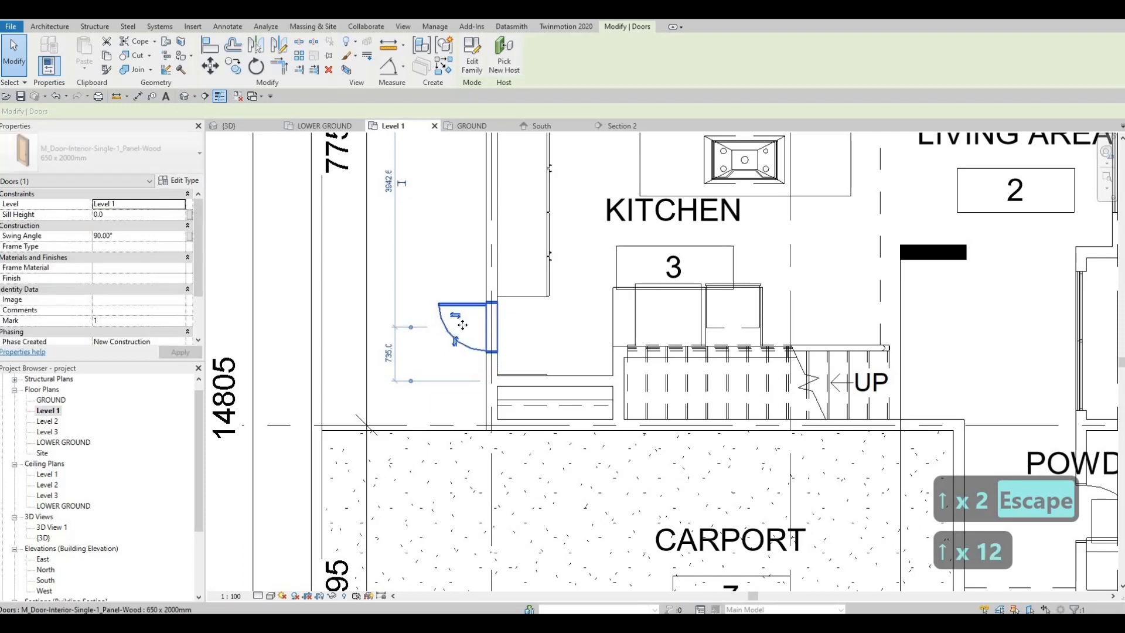
key("Up")
key("Up")
key("Up")
key("Escape")
key("Escape")
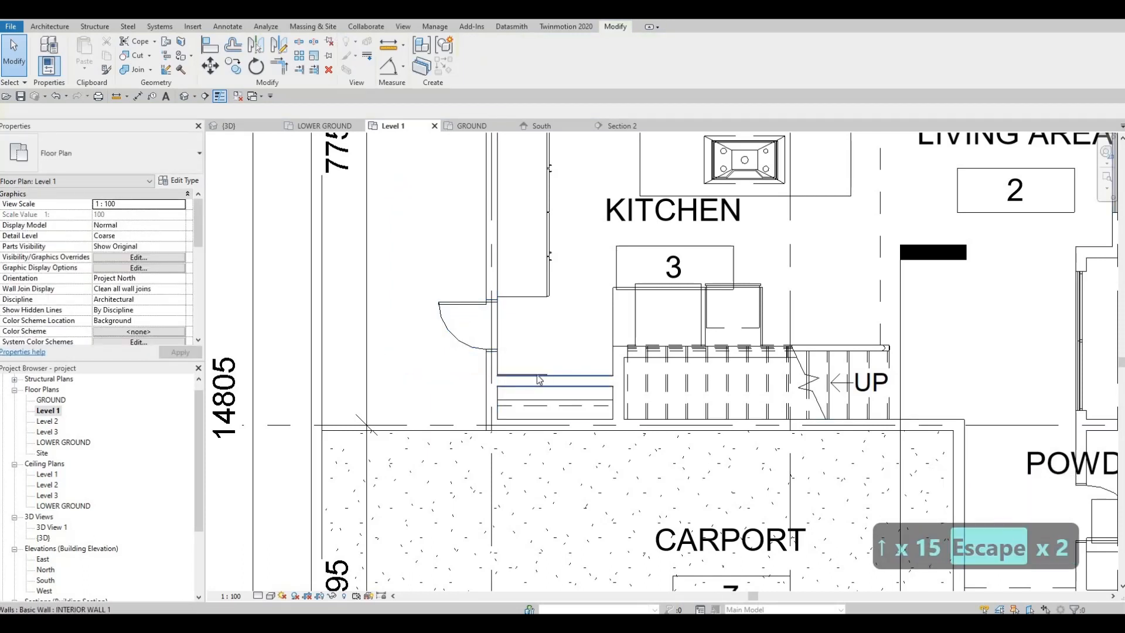
key("Escape")
- Delete the thin generic model panel lying against the kitchen face of the horizontal interior wall
left_click(536, 375)
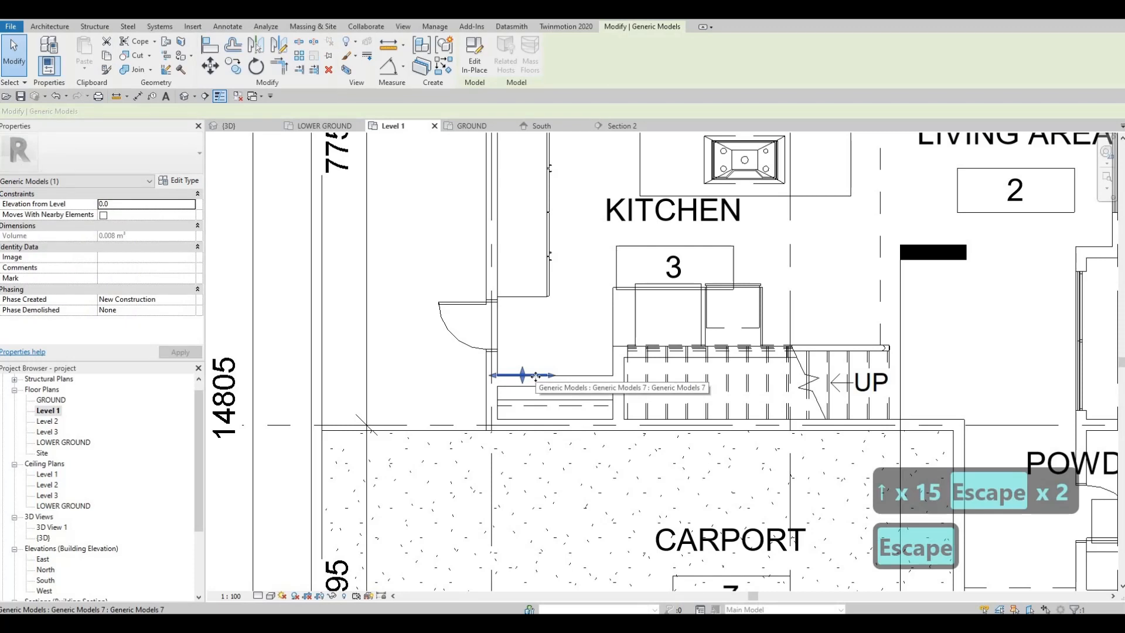
key("Delete")
key("Escape")
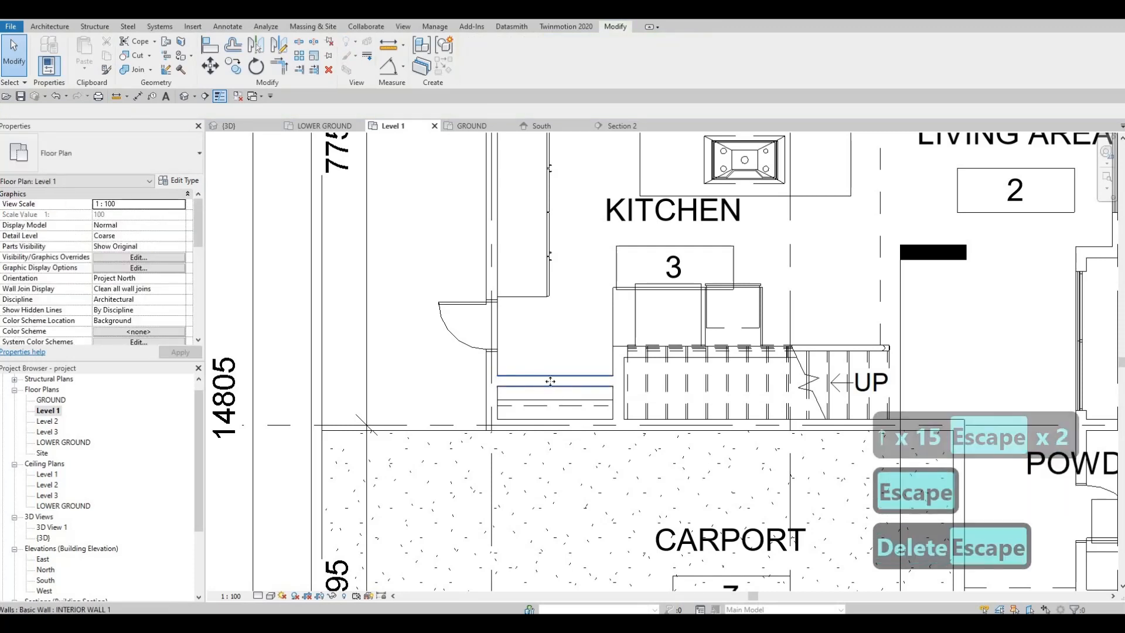
- Try to move the horizontal interior wall beside the stairs toward the kitchen, and undo the move
left_click(550, 360)
left_click_drag(549, 358, 549, 359)
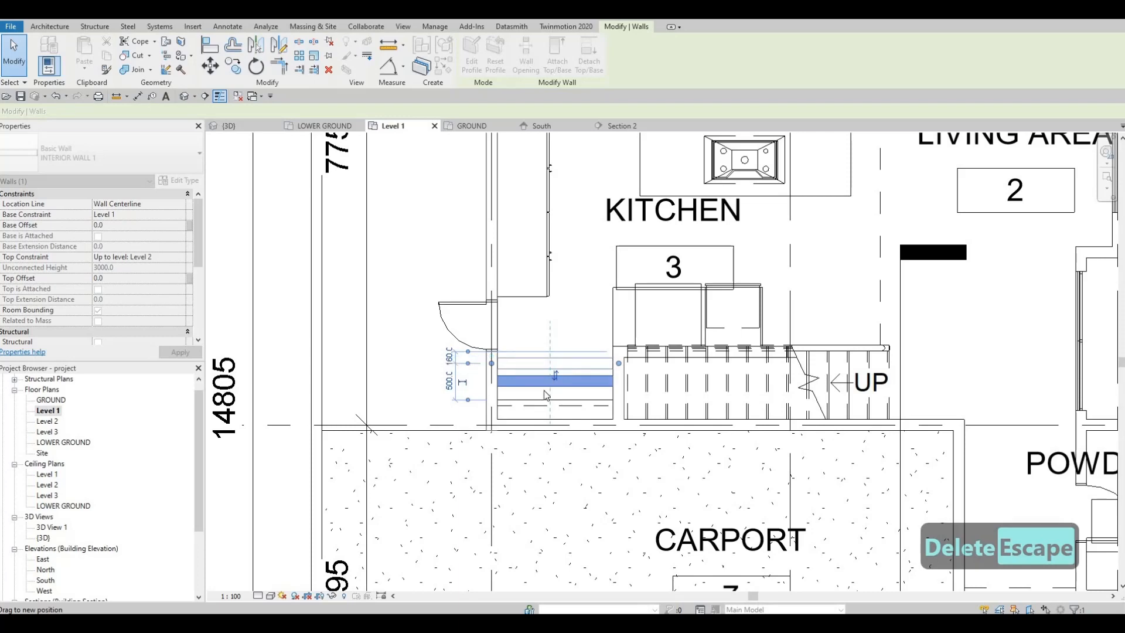
key("Escape")
scroll(556, 416, "up", 2)
left_click(546, 399)
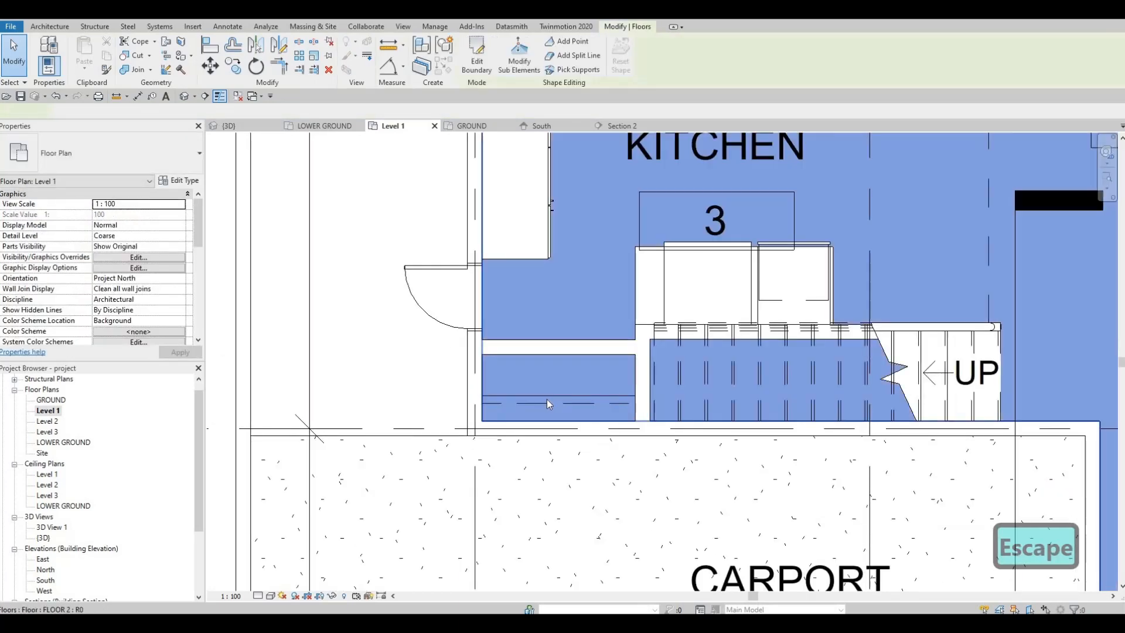
key("Escape")
key("ctrl+z")
scroll(549, 400, "down", 1)
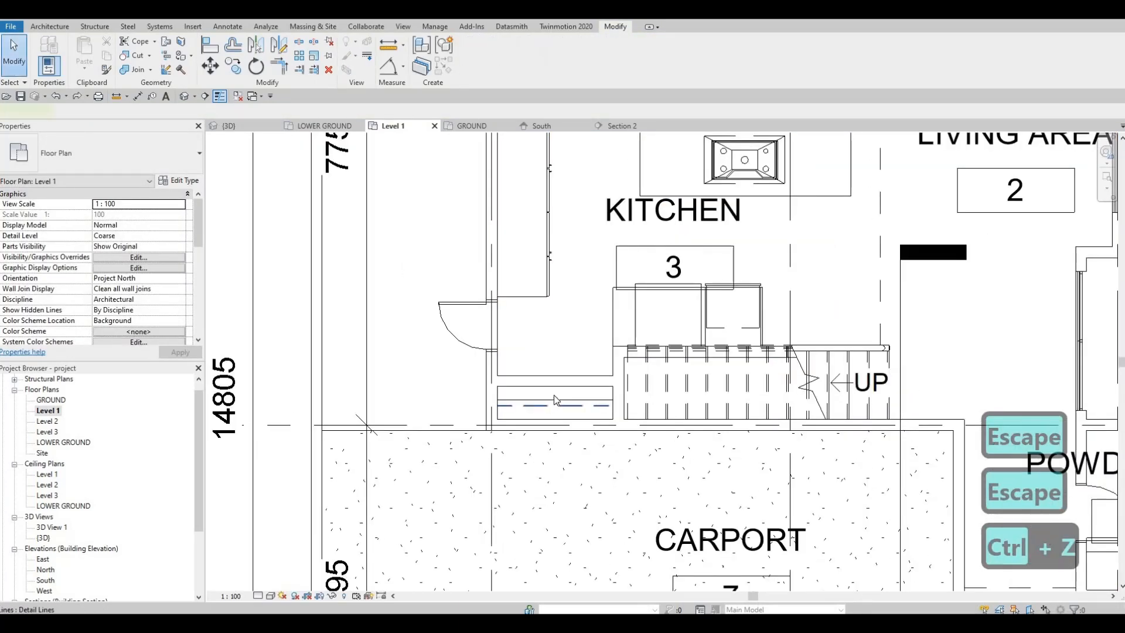
- Nudge the horizontal INTERIOR WALL 1 beside the stairs toward the kitchen, deepening the space behind it
left_click(556, 384)
key("Escape")
left_click(556, 384)
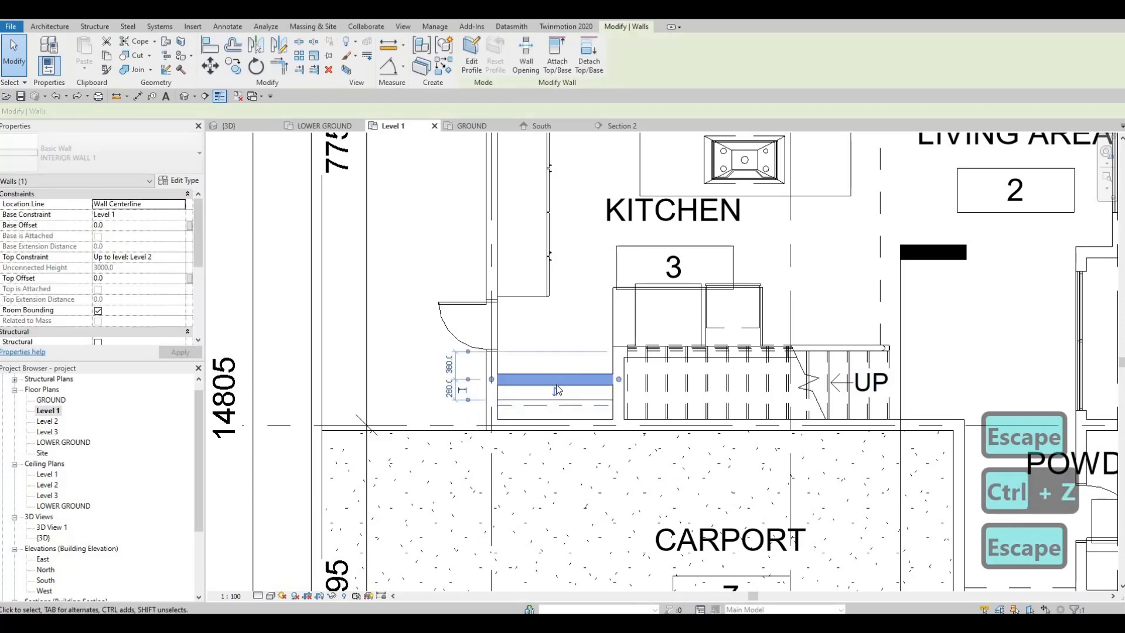
key("Up")
key("Up")
key("Up")
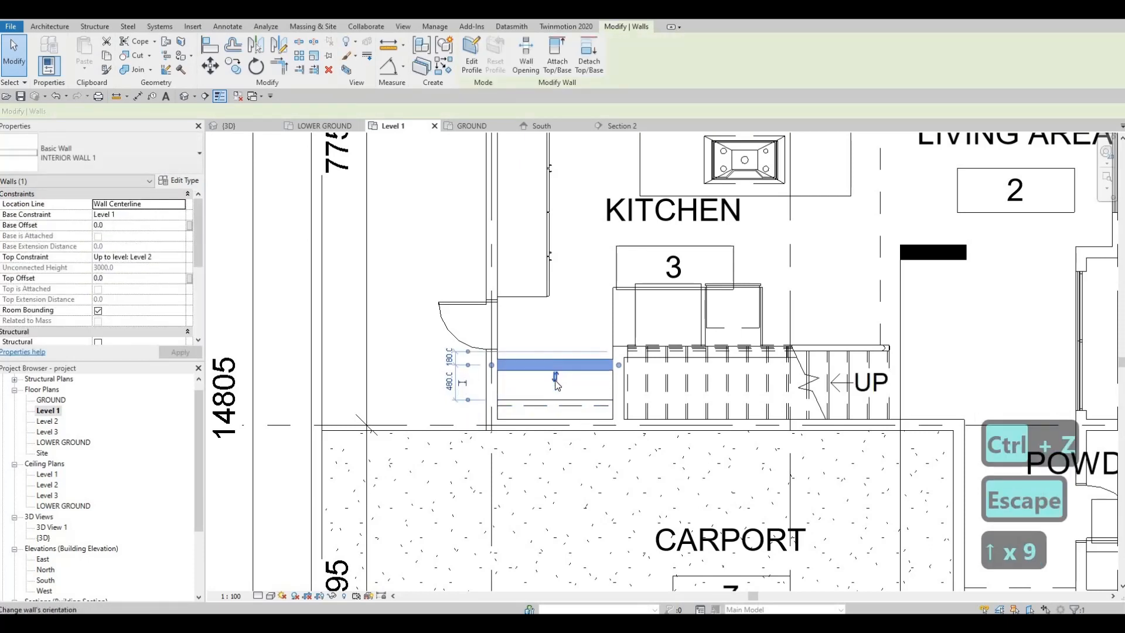
key("Up")
key("Up")
key("Escape")
key("Escape")
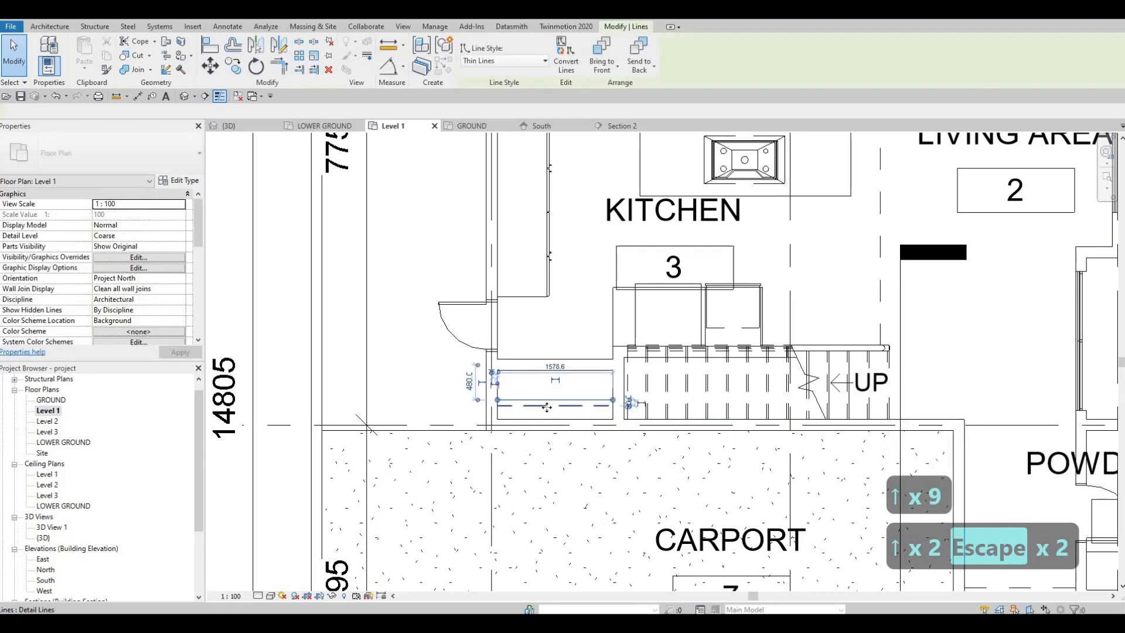
- Nudge the two shelf detail lines behind the horizontal interior wall toward the kitchen
left_click(547, 406)
key("Up")
key("Up")
key("Up")
key("Up")
key("Up")
key("Up")
key("Up")
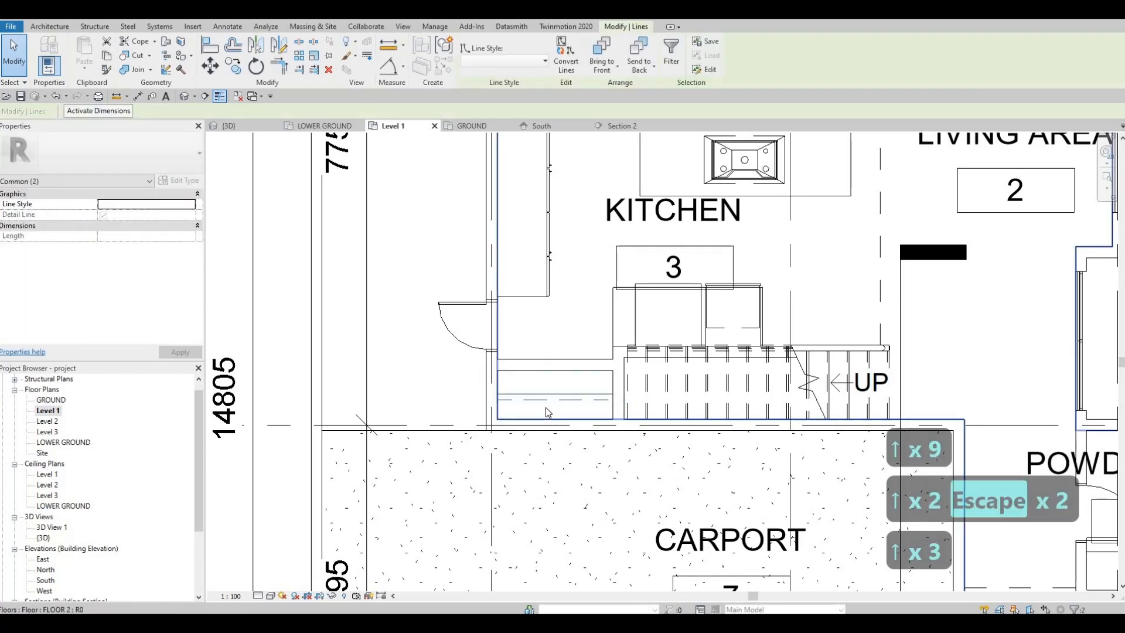
key("Escape")
key("Escape")
key("Escape")
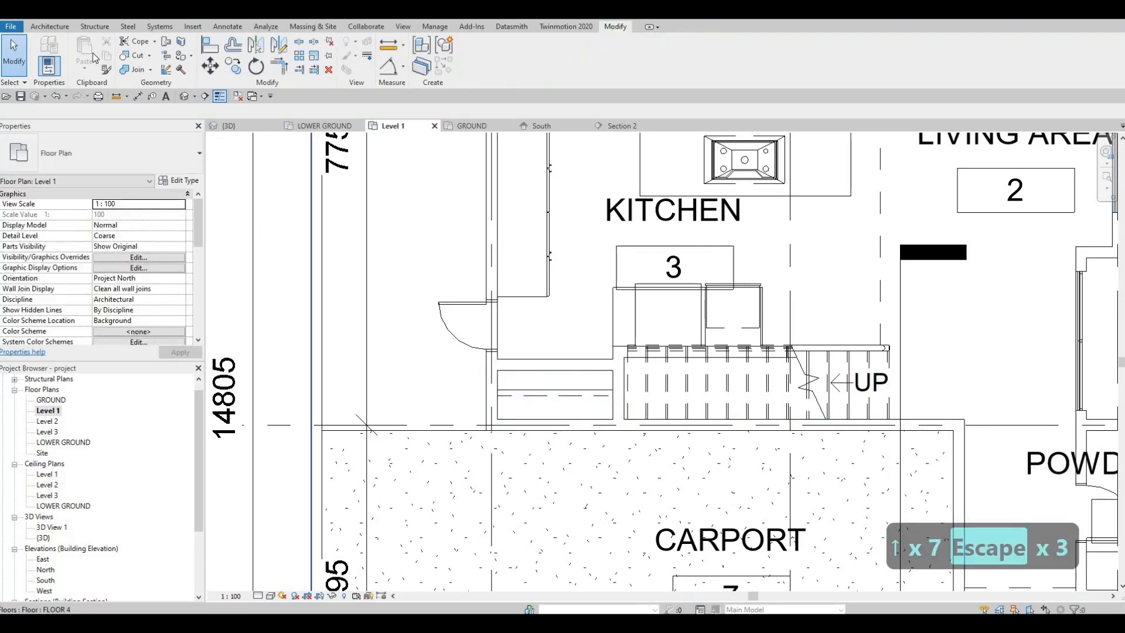
- Place an M_Door-Interior-Double-Sliding-2_Panel-Wood door, 1200 x 2000mm, centred in the horizontal interior wall beside the stairs
left_click(58, 28)
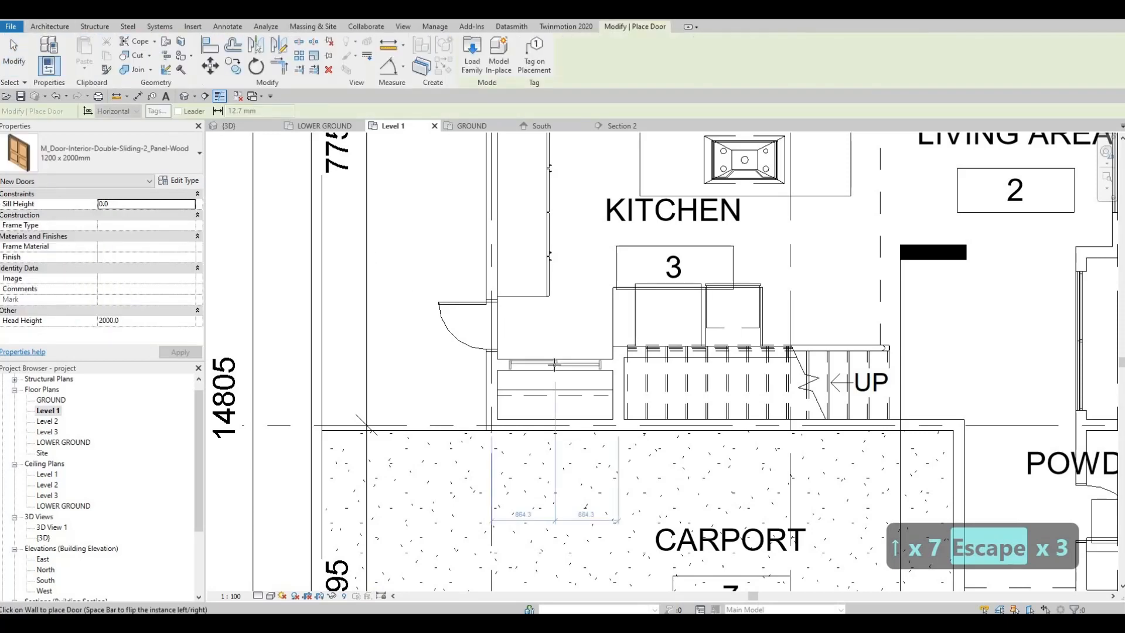
key("Escape")
key("Escape")
key("Escape")
key("Escape")
key("Escape")
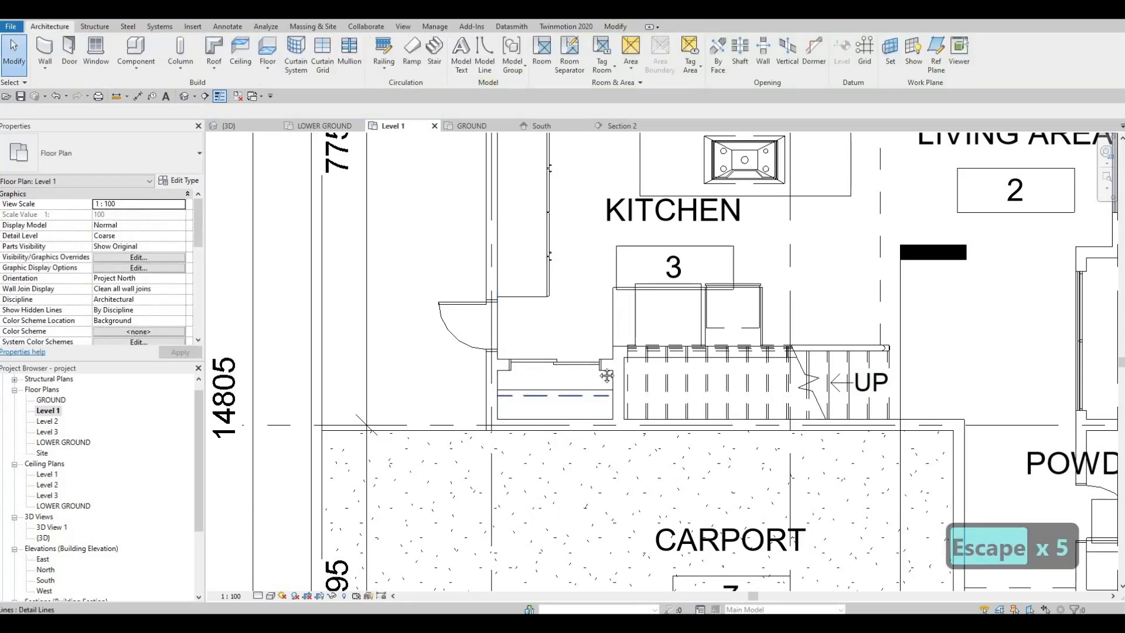
mouse_move(607, 375)
middle_mouse_down()
mouse_move(638, 328)
mouse_move(615, 340)
mouse_move(631, 388)
mouse_move(642, 386)
mouse_move(616, 371)
middle_mouse_up()
scroll(599, 375, "down", 1)
key("Escape")
key("Escape")
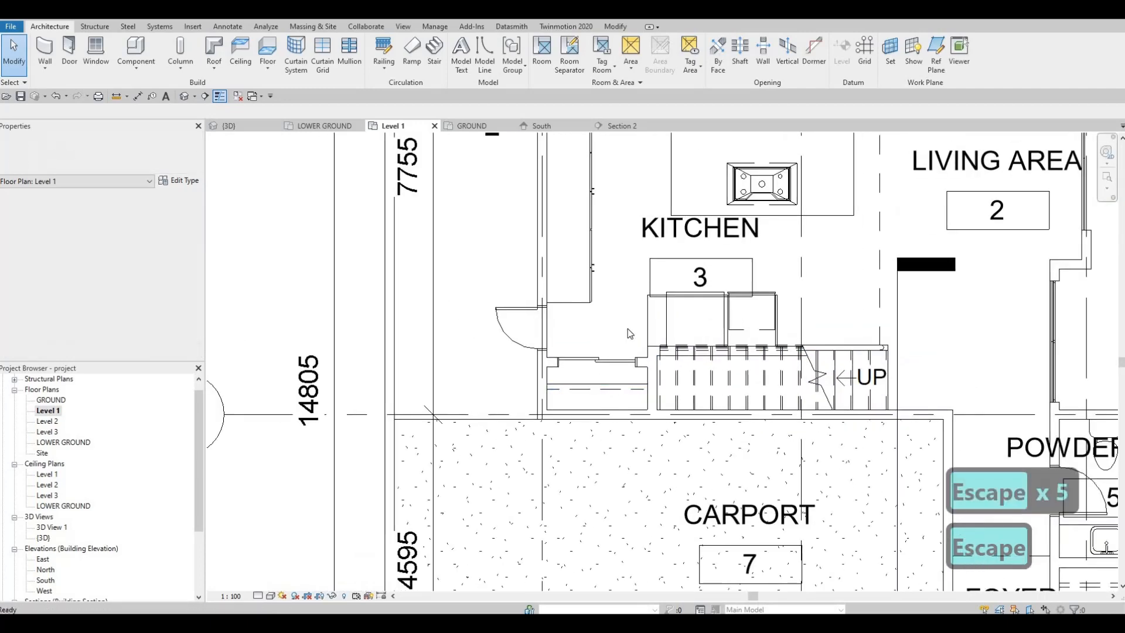
- Place a room tag matching the kitchen's tag on the pantry room behind the new sliding door
scroll(602, 364, "up", 1)
scroll(615, 346, "down", 1)
left_click(609, 312)
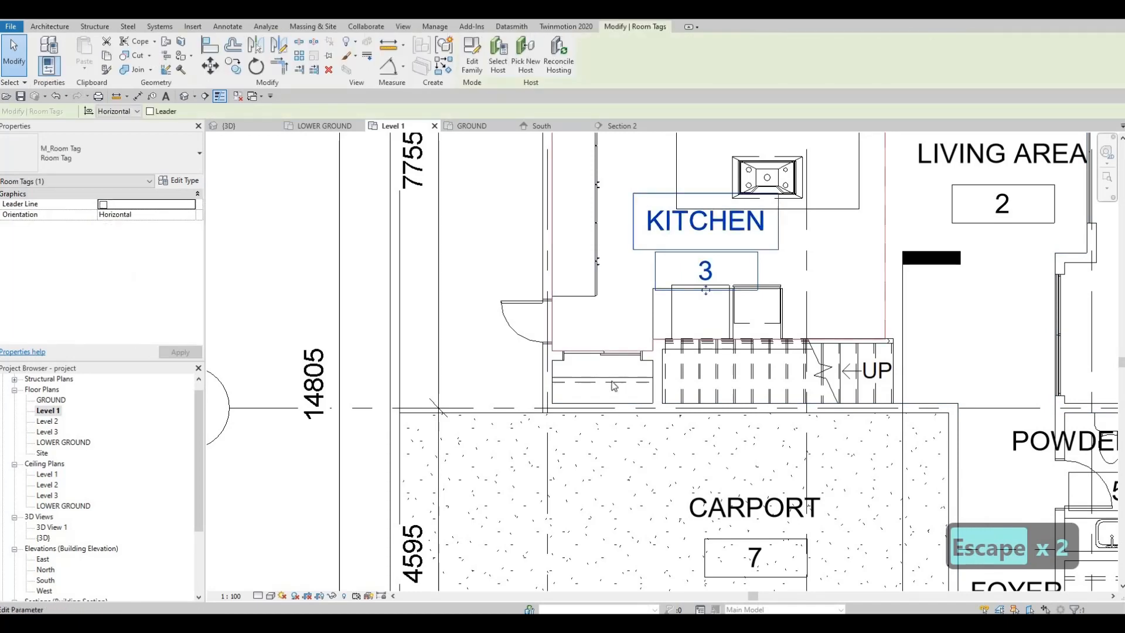
key("c")
key("s")
left_click(602, 386)
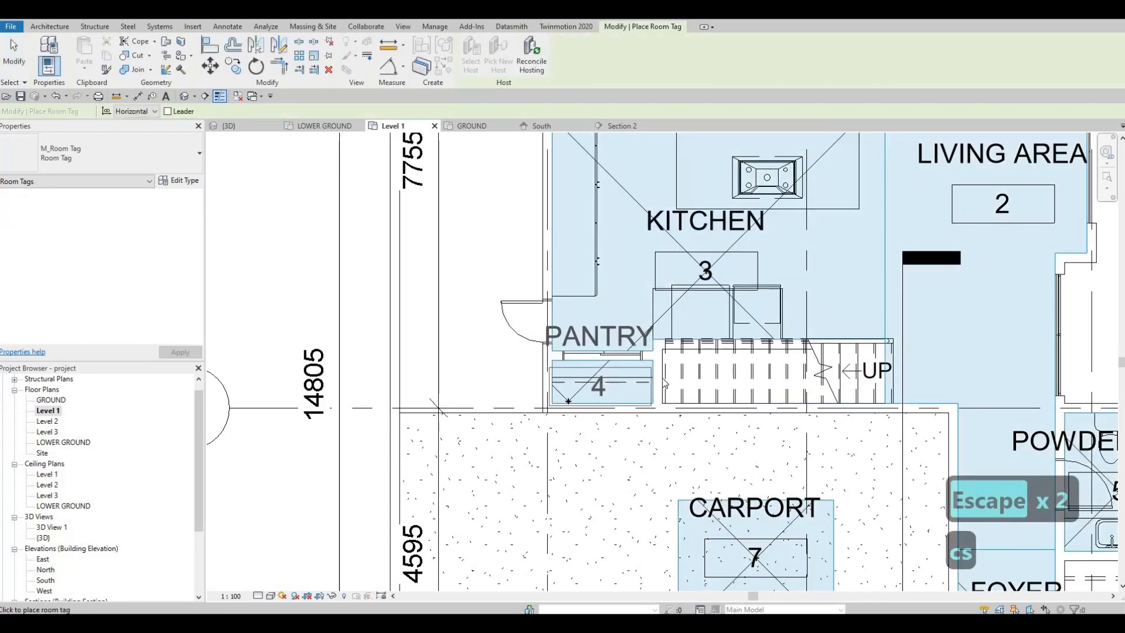
key("Escape")
key("Escape")
key("Escape")
- Look over the revised Level 1 plan and examine the carport and front entrance in the {3D} view
scroll(578, 370, "down", 4)
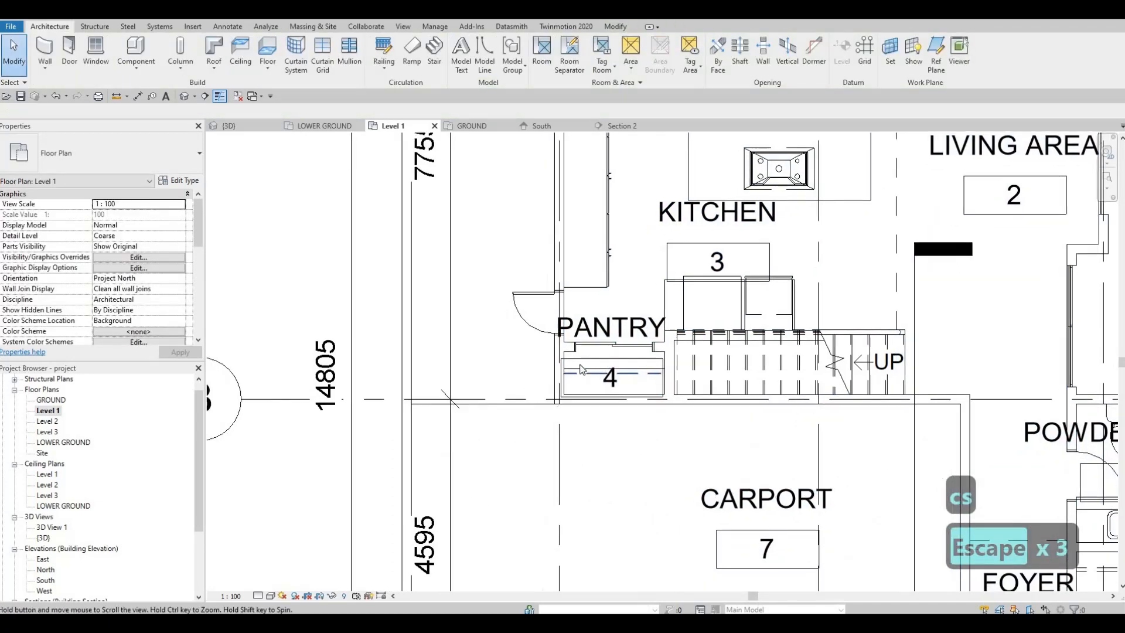
scroll(577, 375, "down", 2)
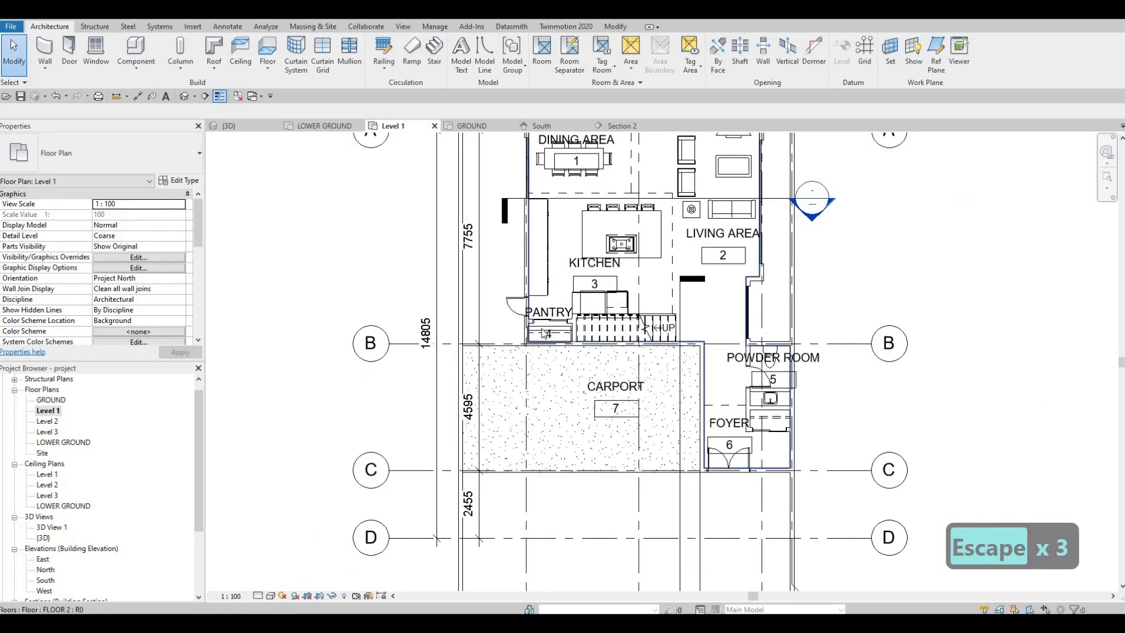
scroll(556, 388, "up", 2)
scroll(395, 251, "down", 1)
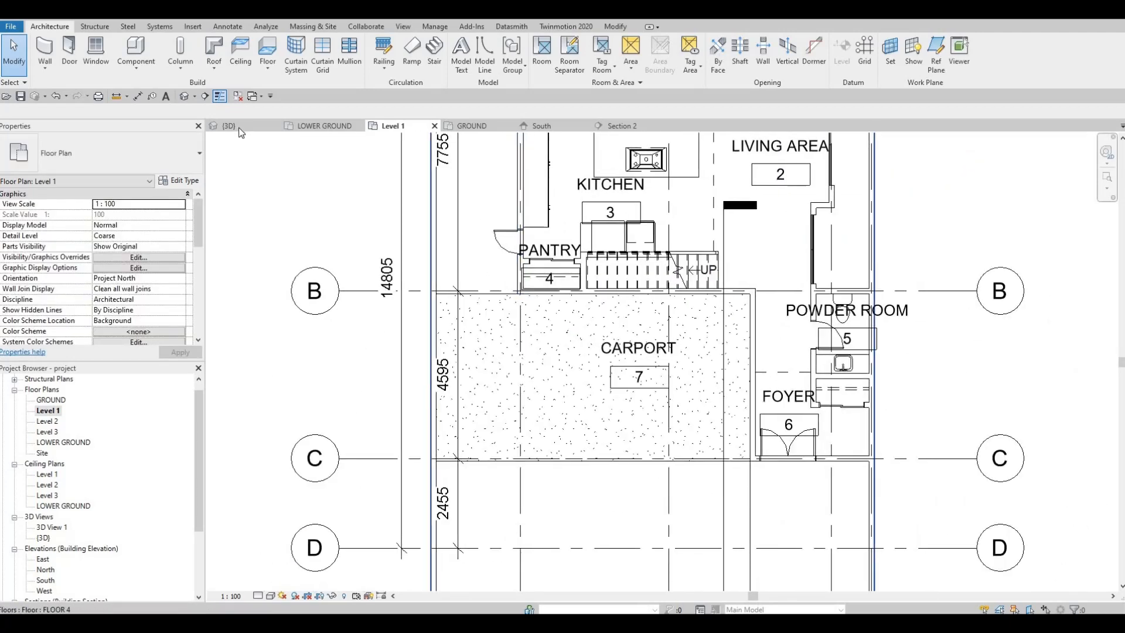
left_click(229, 125)
key("Escape")
scroll(370, 258, "down", 2)
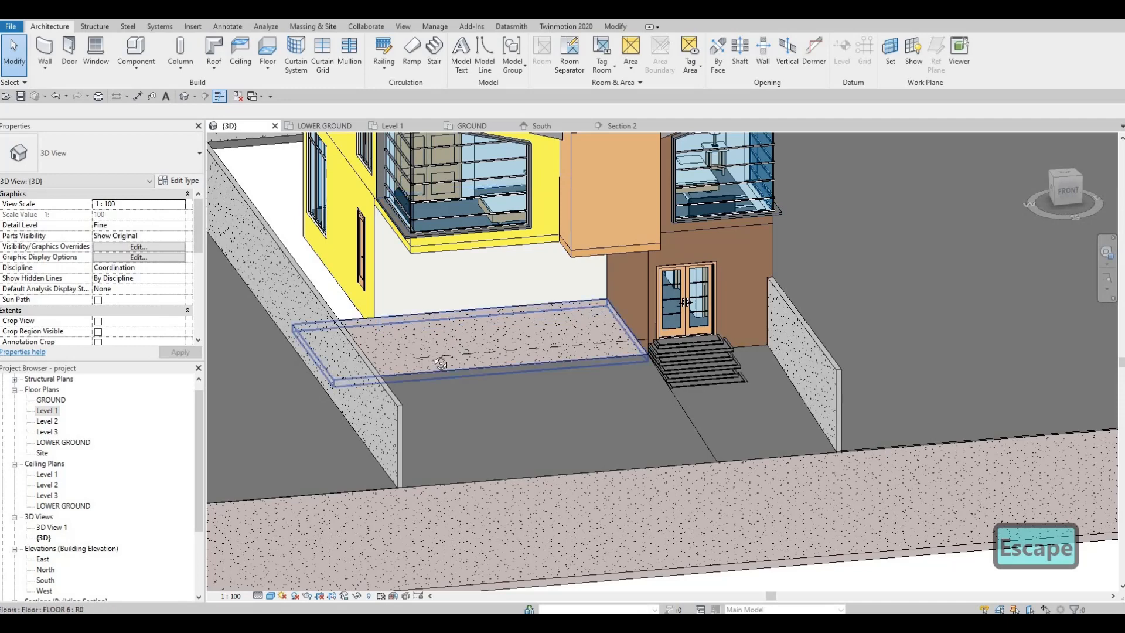
middle_click_drag(445, 347, 701, 407, "shift")
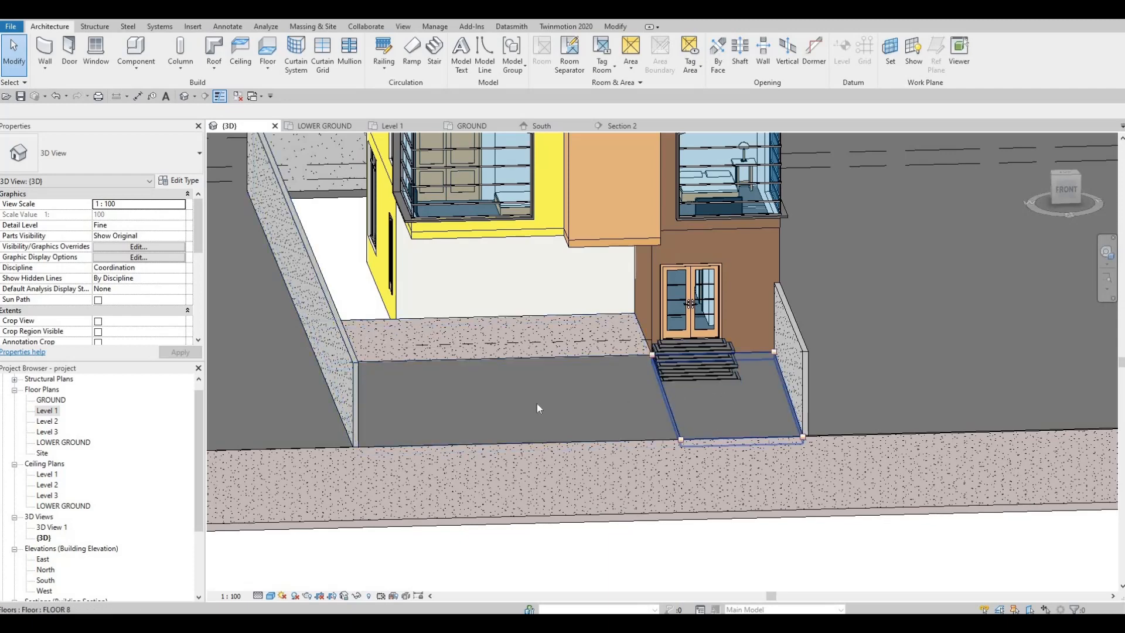
- Start a new FLOOR 8 floor similar to the front entrance slab and open the GROUND floor plan for sketching its boundary
left_click(674, 425)
key("Escape")
key("Escape")
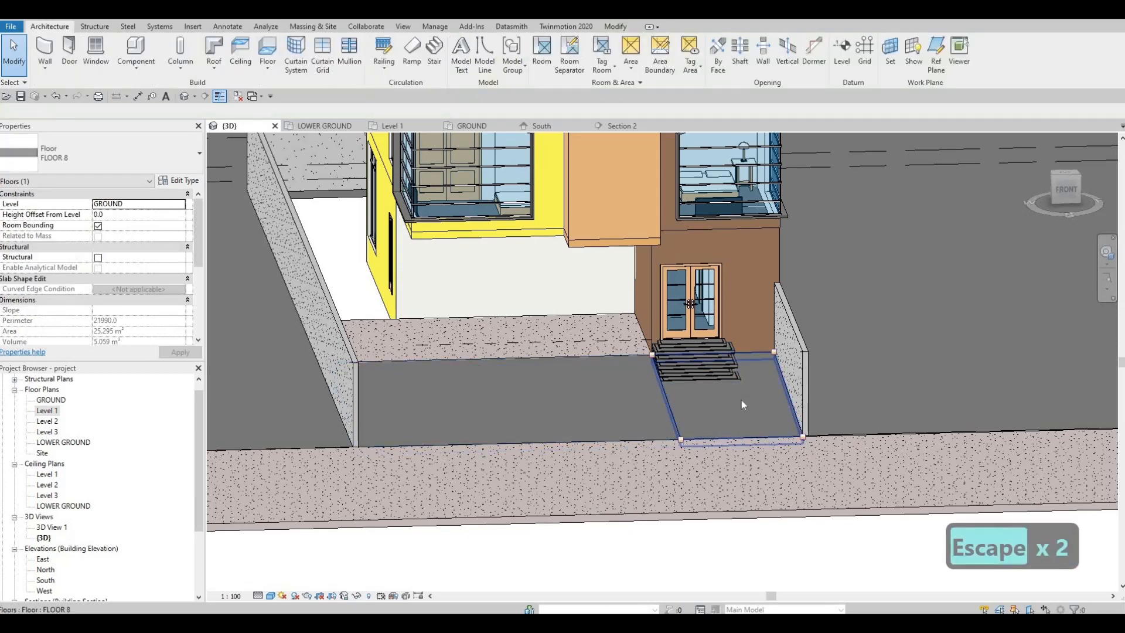
scroll(743, 404, "up", 1)
left_click(710, 409)
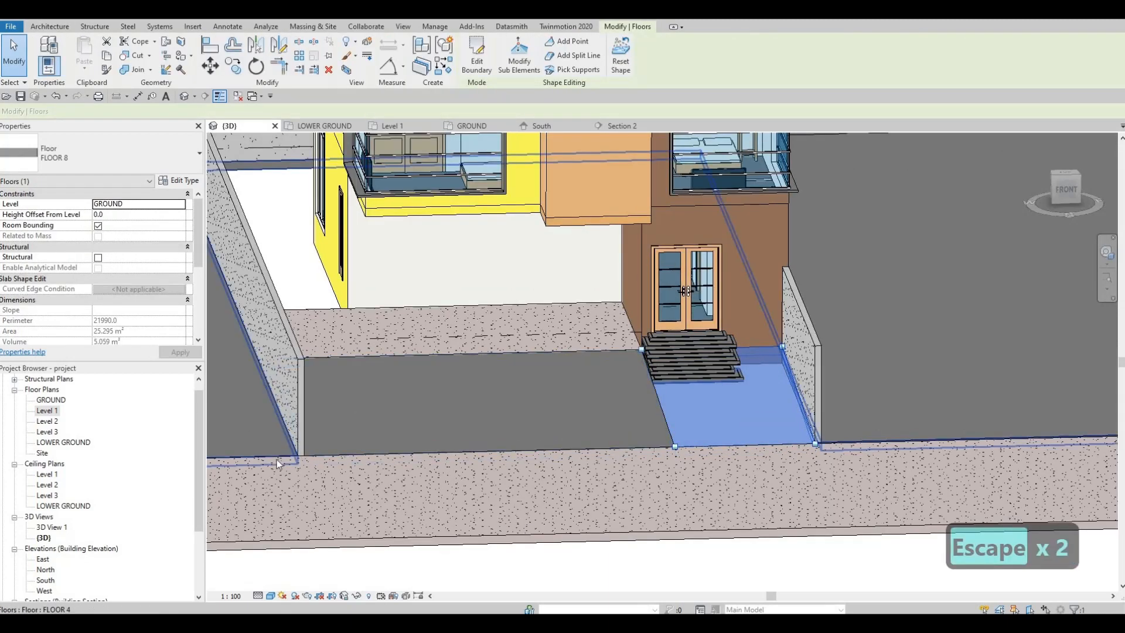
key("c")
key("s")
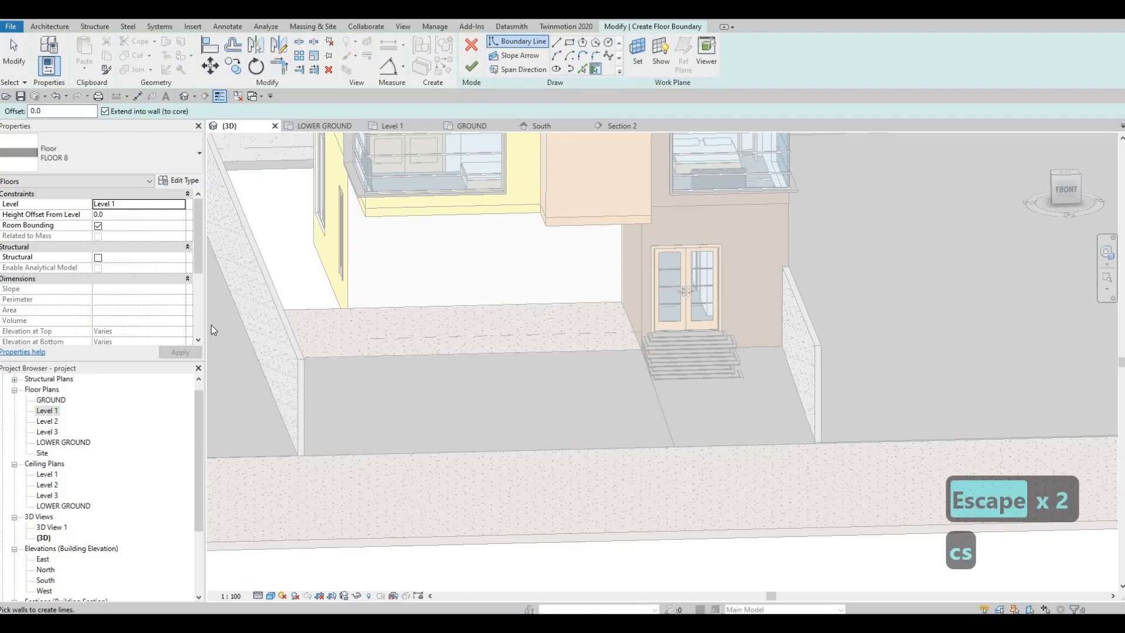
double_click(52, 400)
scroll(489, 367, "down", 10)
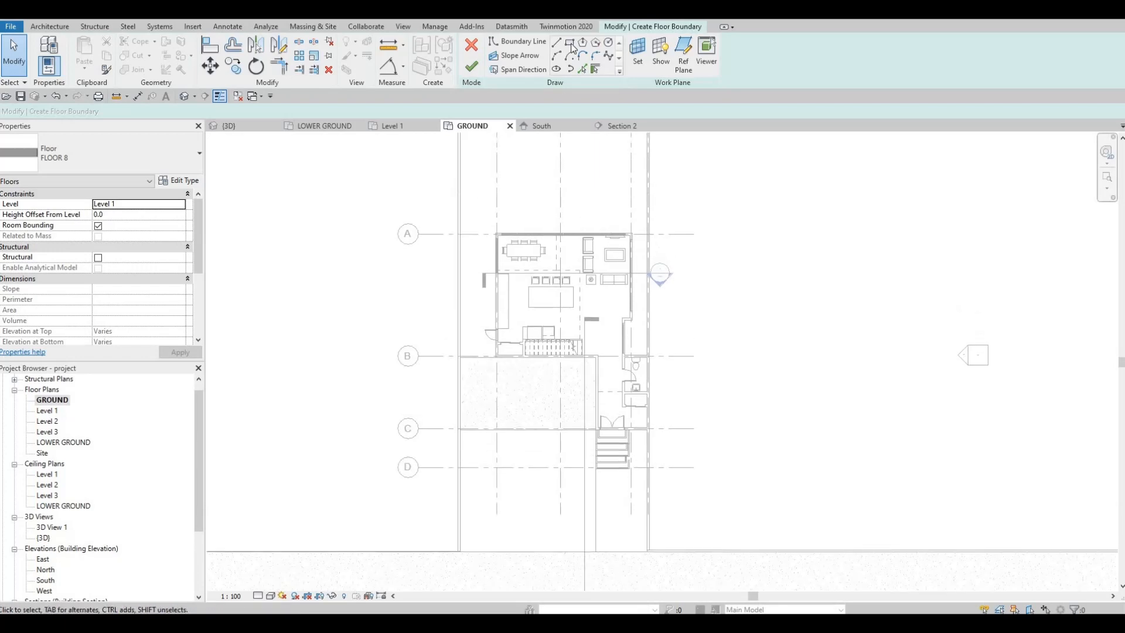
- Sketch a rectangular floor boundary about 2240 x 15830 mm between the border wall and the house's grid 1 side, from grid B to the rear wall
scroll(504, 422, "up", 6)
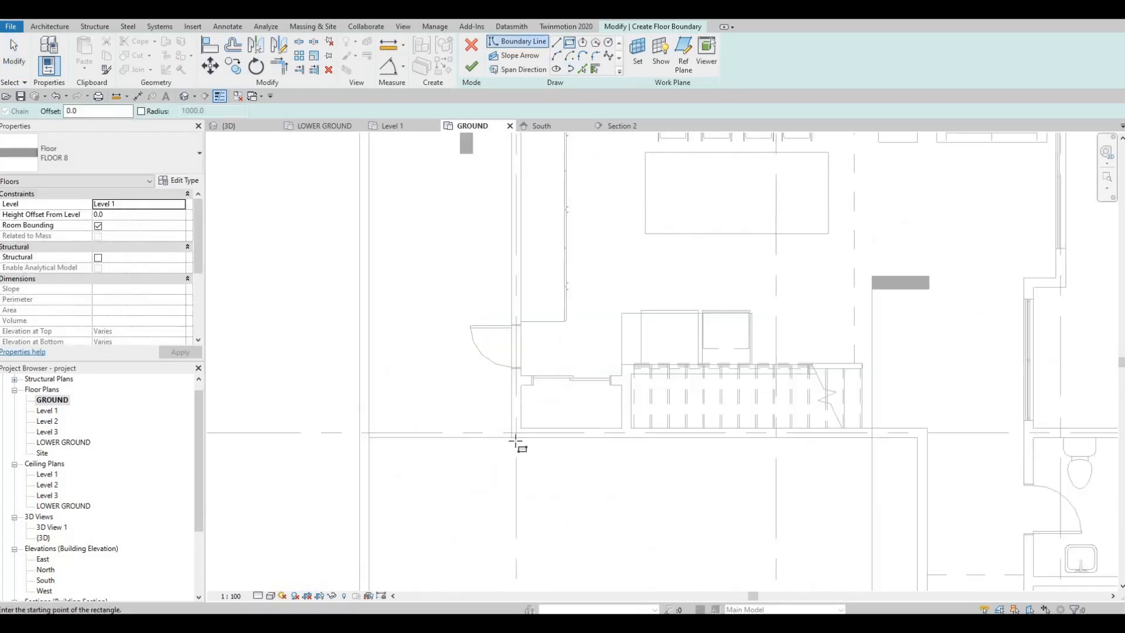
left_click(515, 442)
scroll(402, 316, "down", 5)
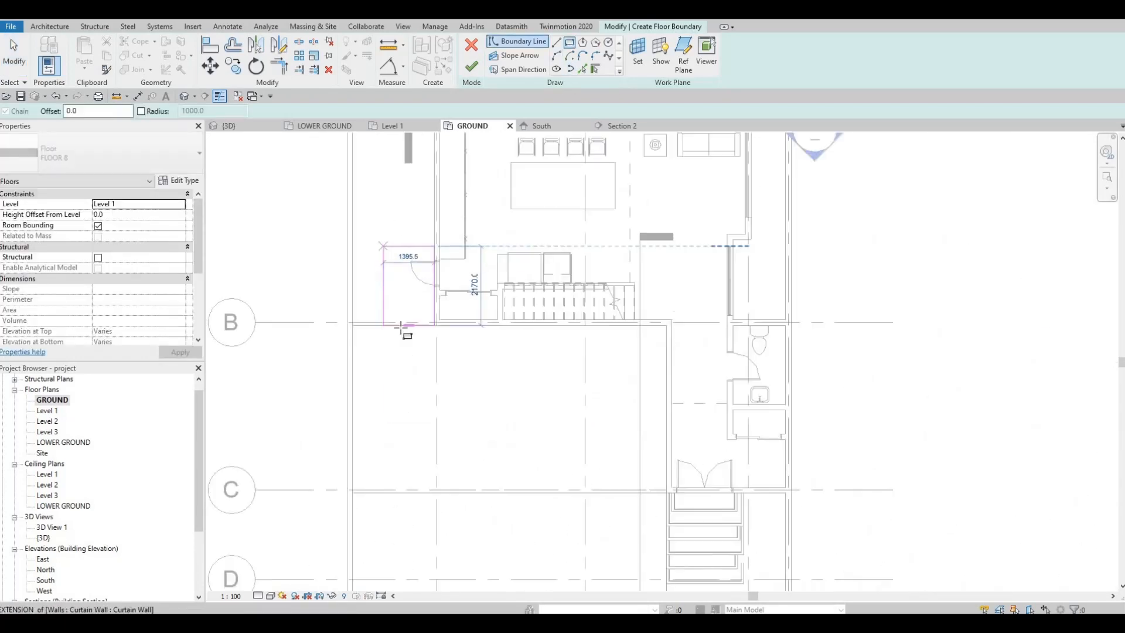
scroll(393, 290, "down", 4)
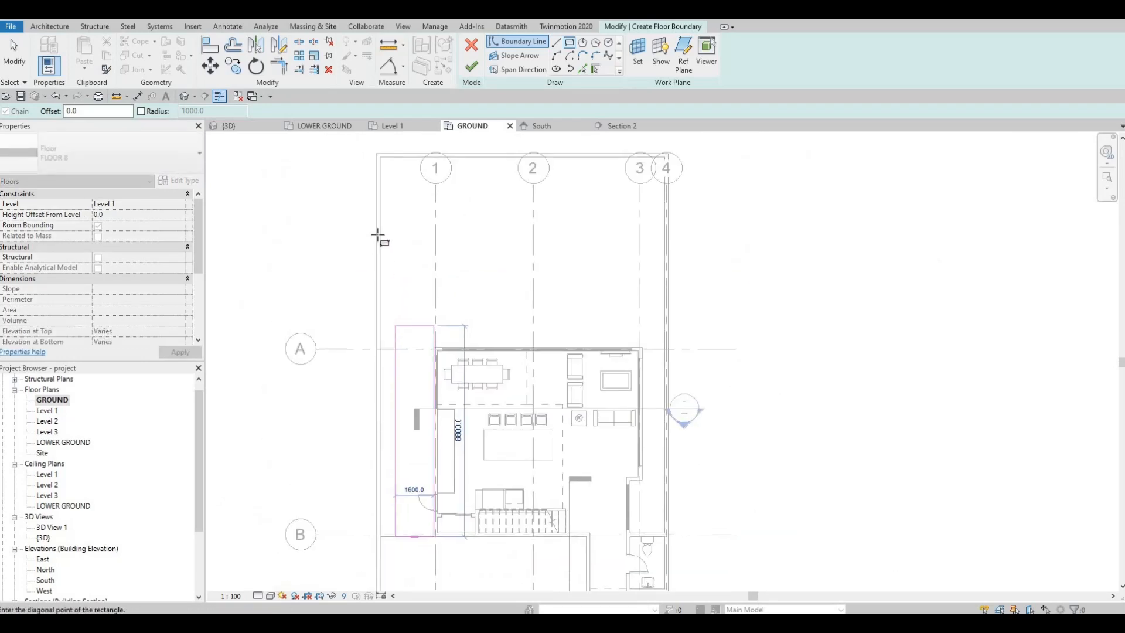
scroll(385, 202, "up", 2)
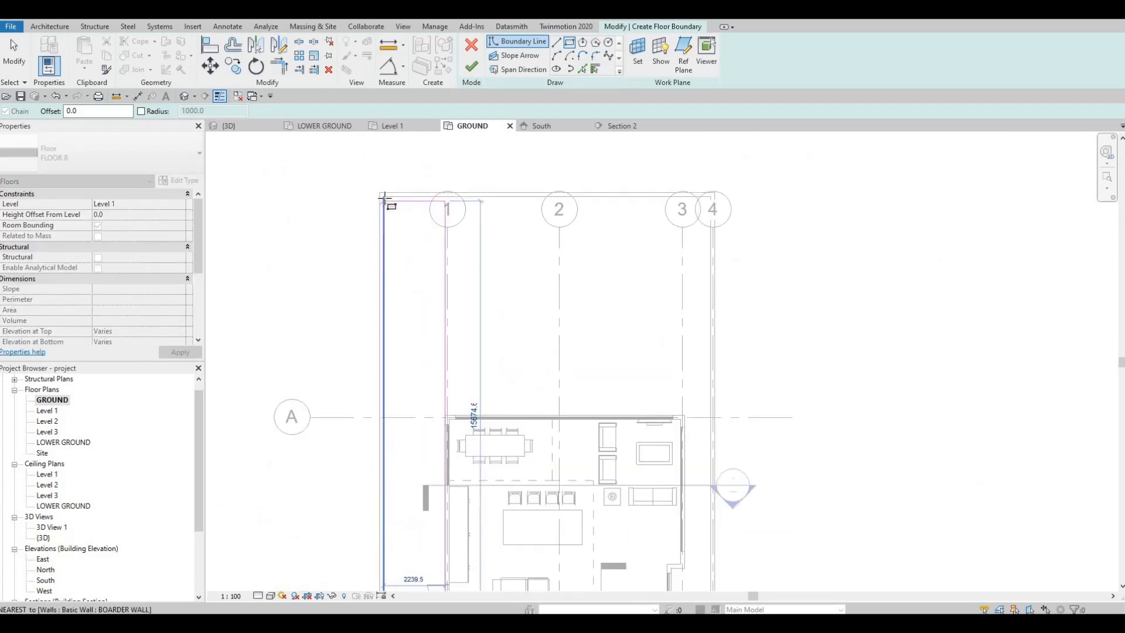
key("Escape")
key("Escape")
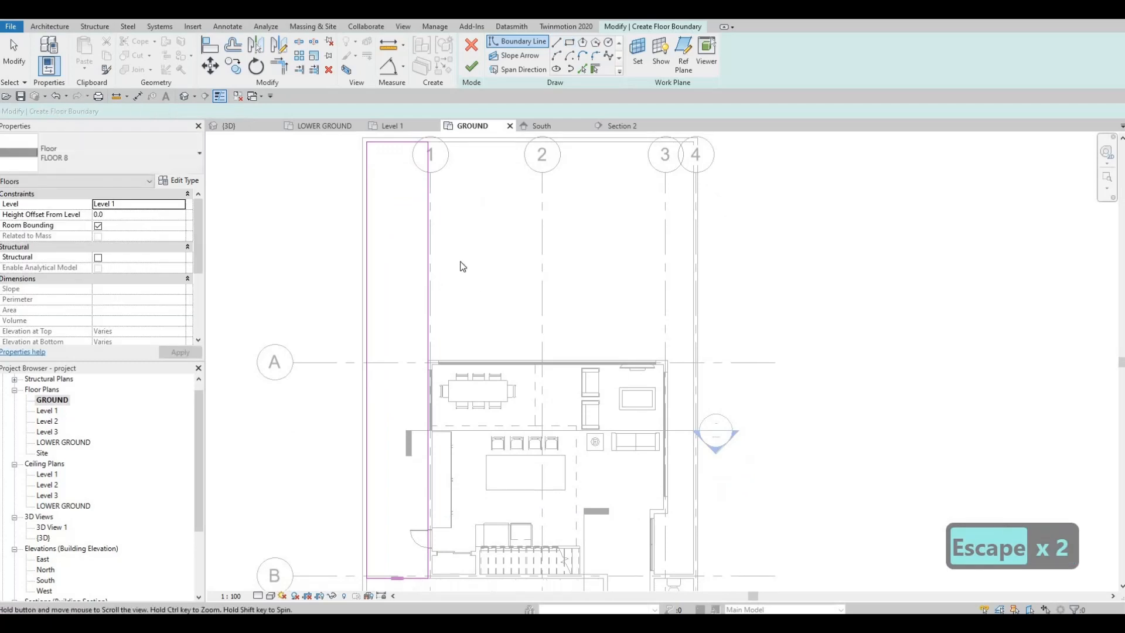
- Sketch a narrow rectangular boundary about 7680 mm long between the house's grid 3 side and the grid 4 border wall, from grid A to B
scroll(462, 292, "down", 1)
middle_click_drag(463, 292, 455, 263)
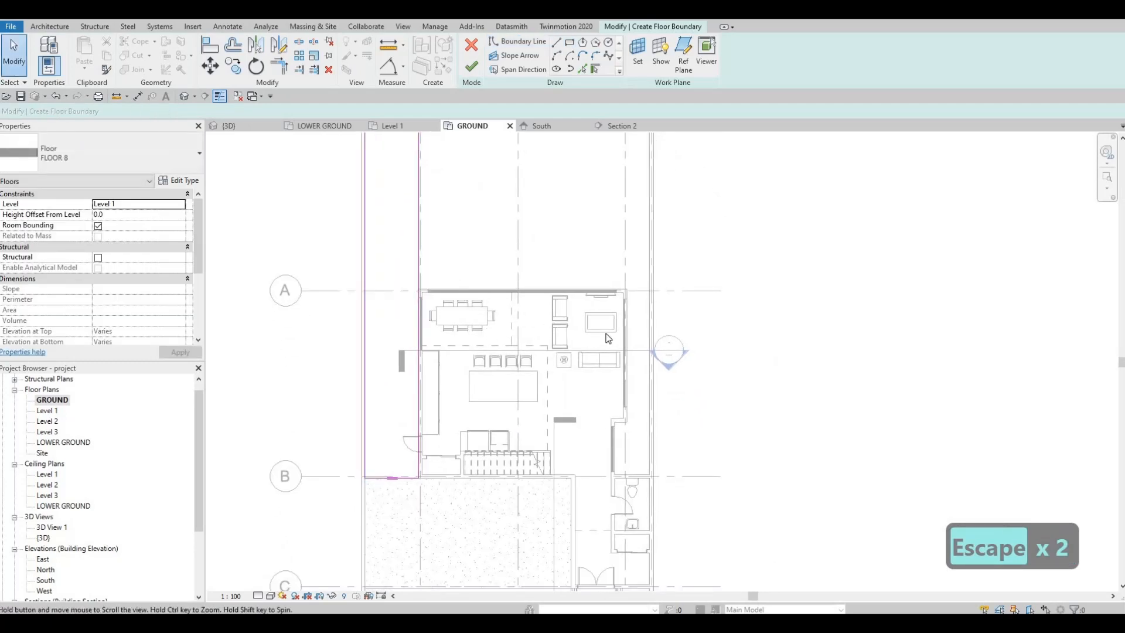
middle_click_drag(637, 460, 637, 433)
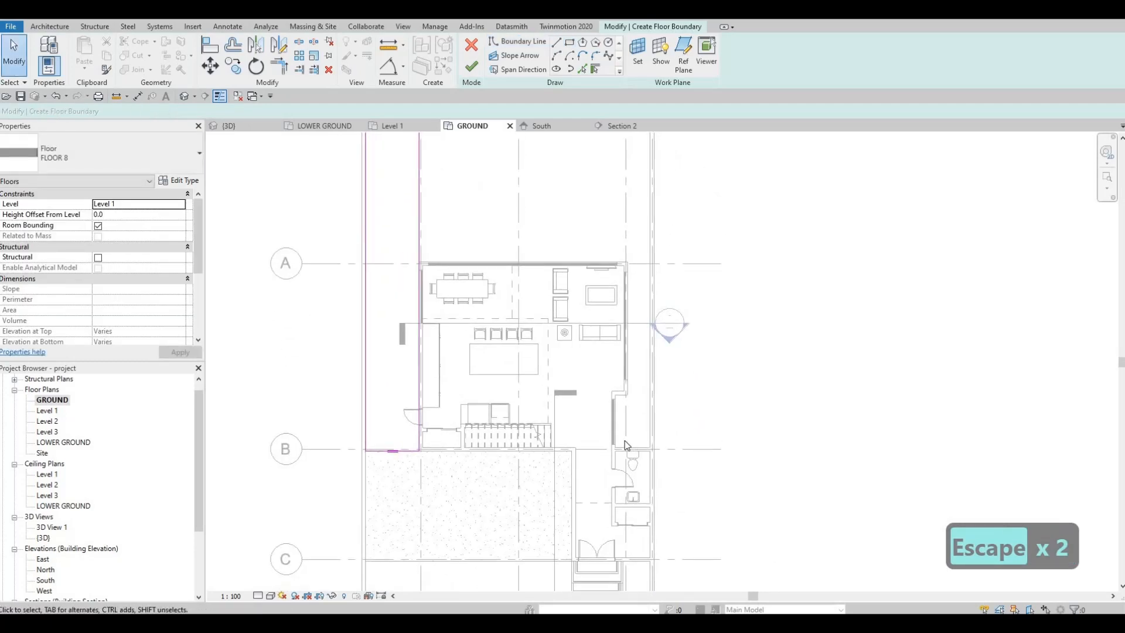
middle_click_drag(642, 282, 638, 294)
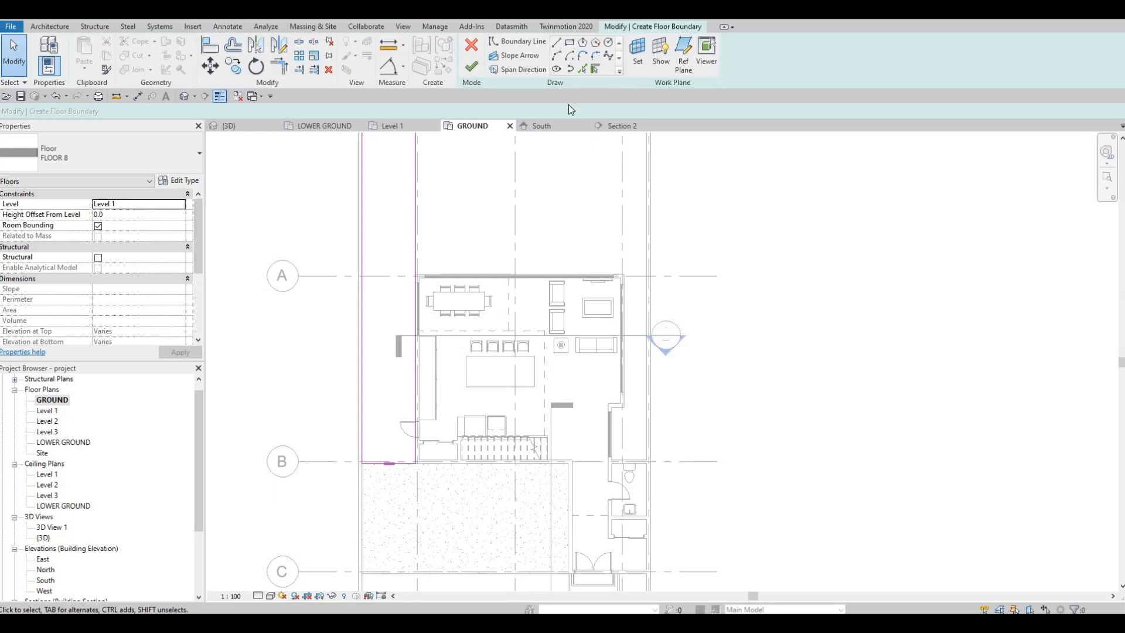
left_click(571, 45)
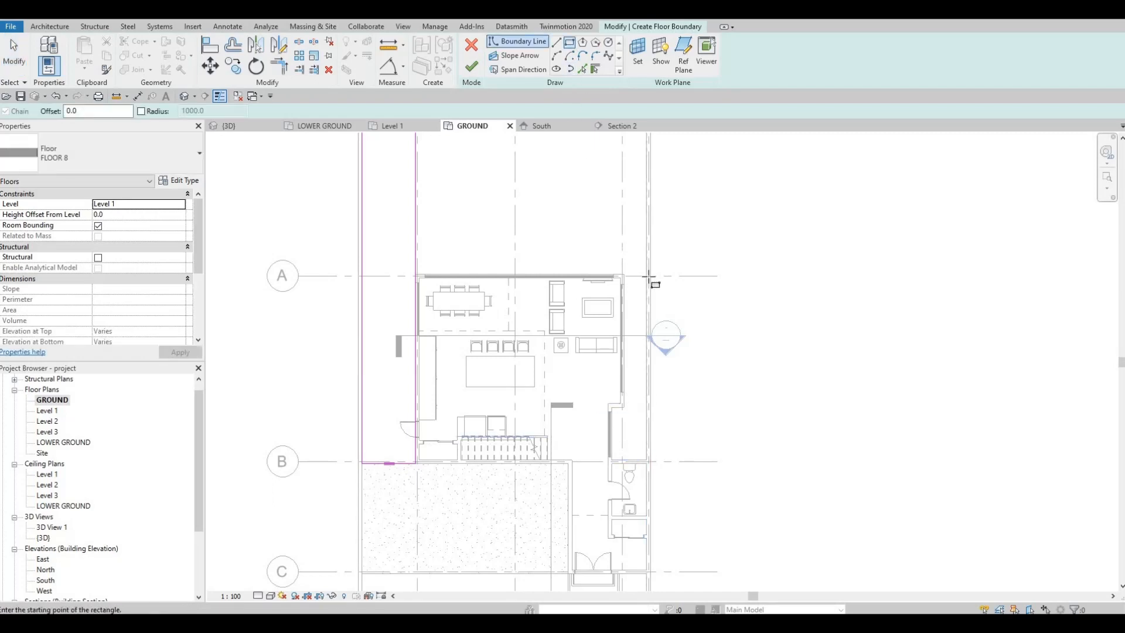
scroll(652, 274, "up", 2)
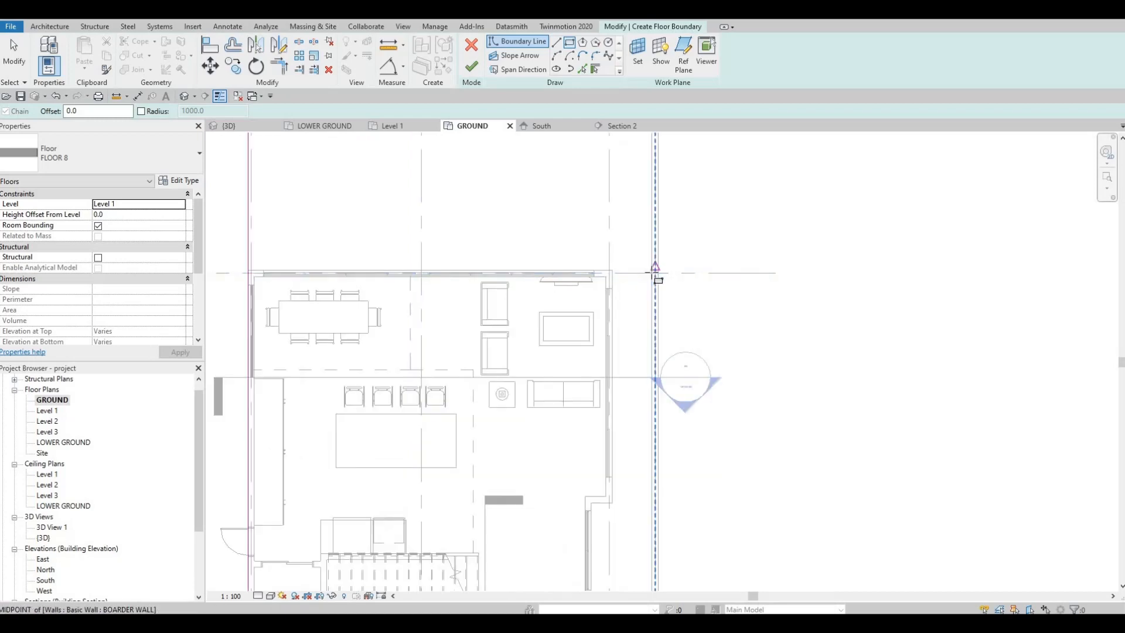
left_click(652, 273)
middle_click_drag(618, 509, 608, 336)
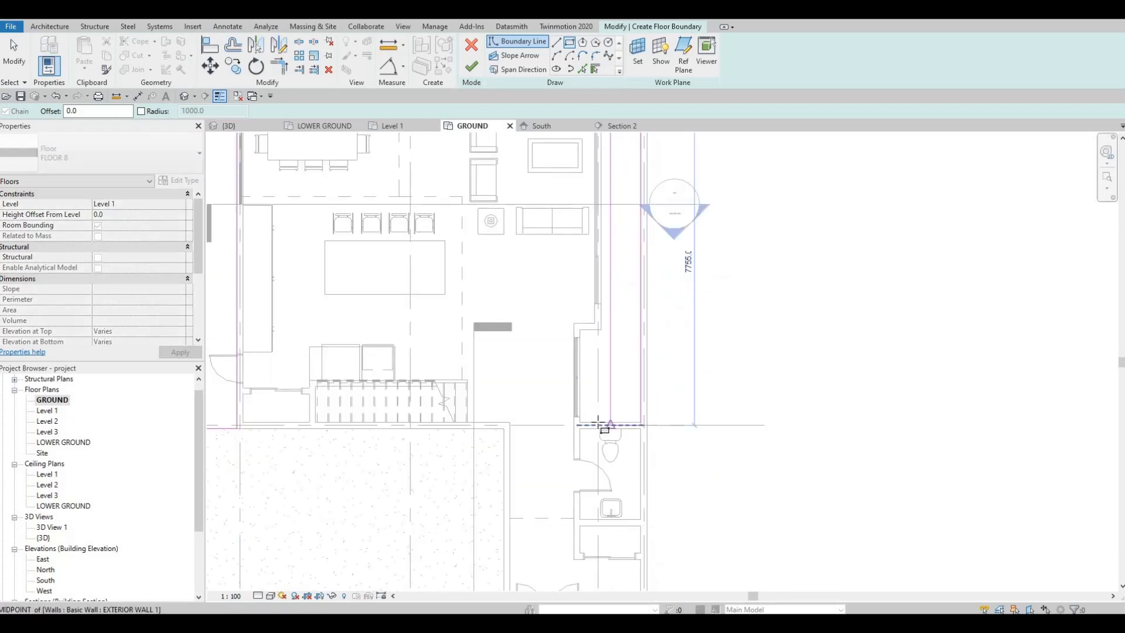
left_click(598, 422)
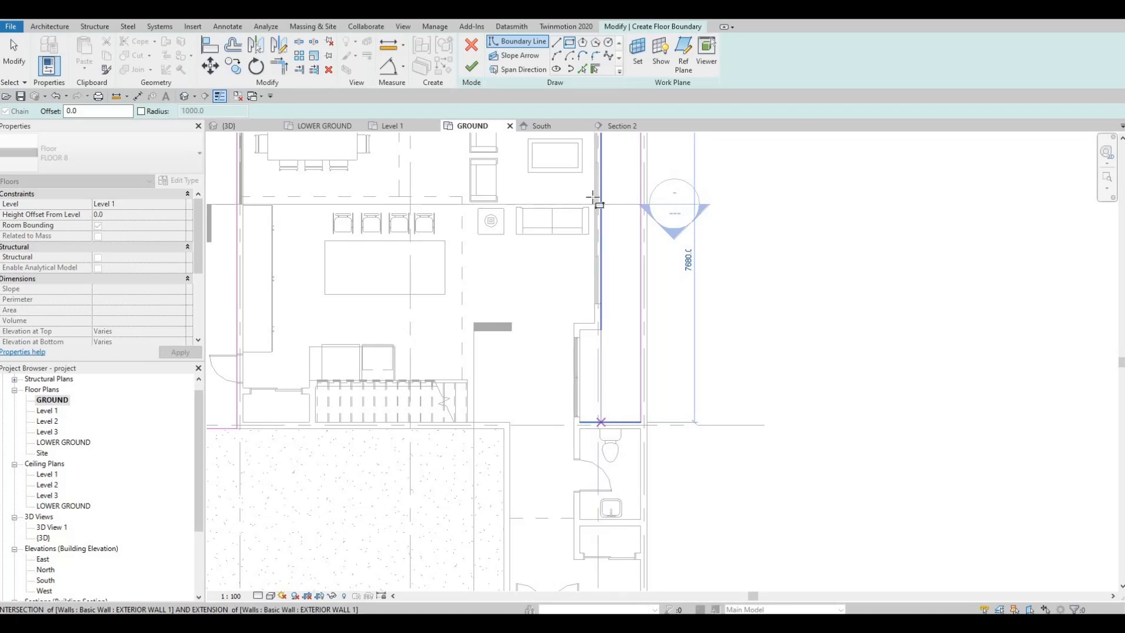
key("Escape")
key("Escape")
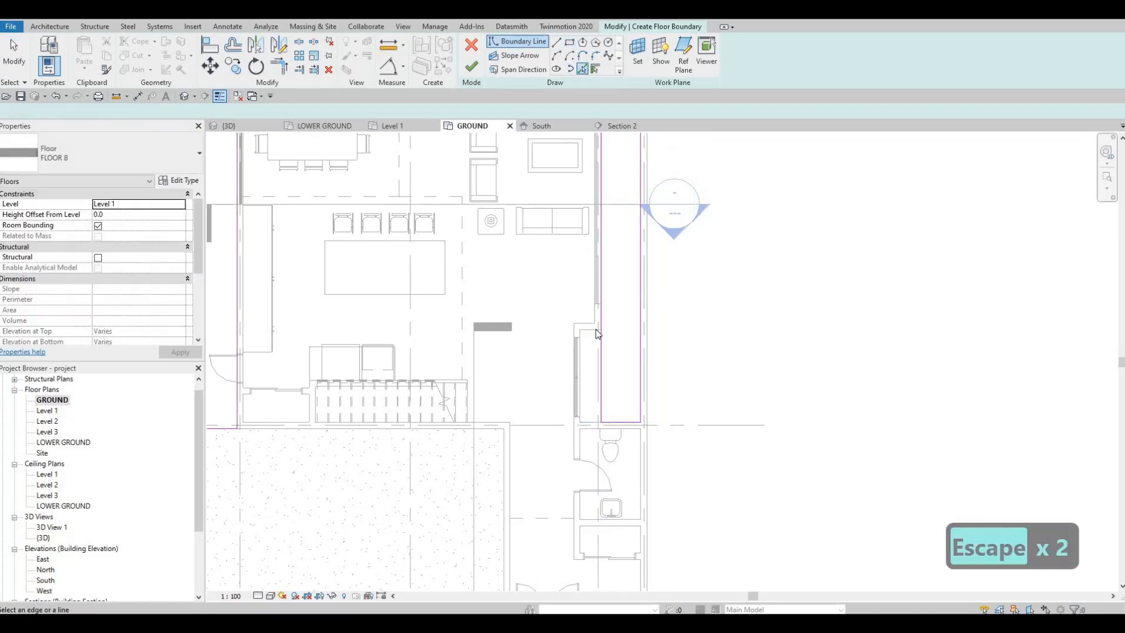
- Add boundary lines picked from the outer wall faces of the recess above the toilet, beside the narrow strip
left_click(585, 327)
scroll(580, 405, "up", 2)
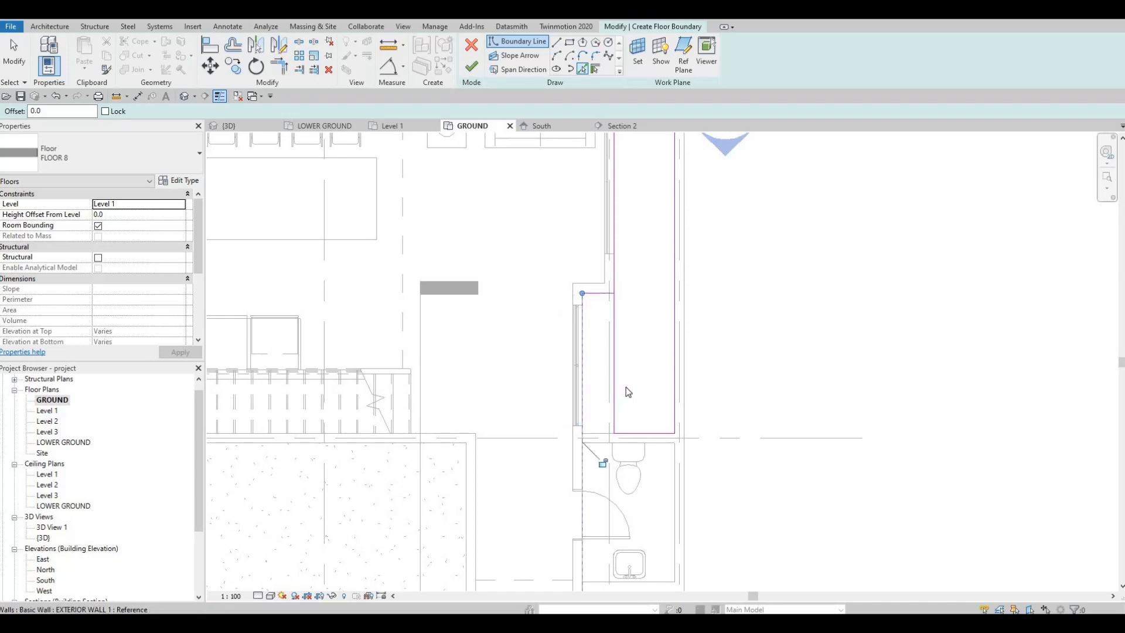
key("Escape")
key("Escape")
key("Escape")
- Trim the narrow strip's boundary lines into corners so the outline follows the wall recess above the toilet
key("t")
key("r")
left_click(614, 276)
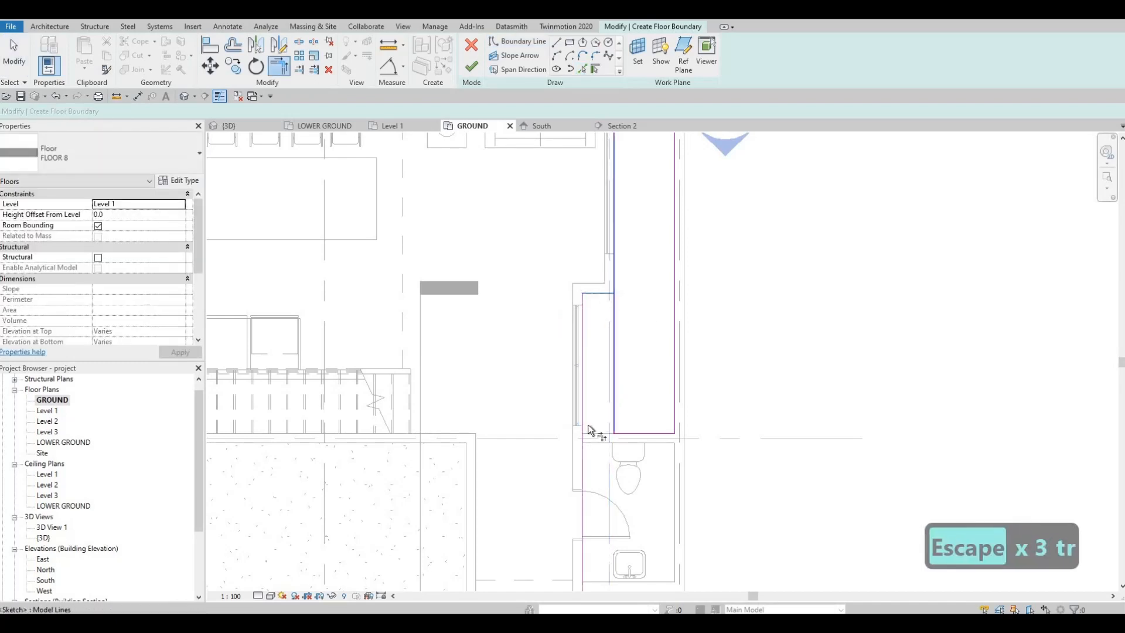
left_click(596, 434)
left_click(627, 434)
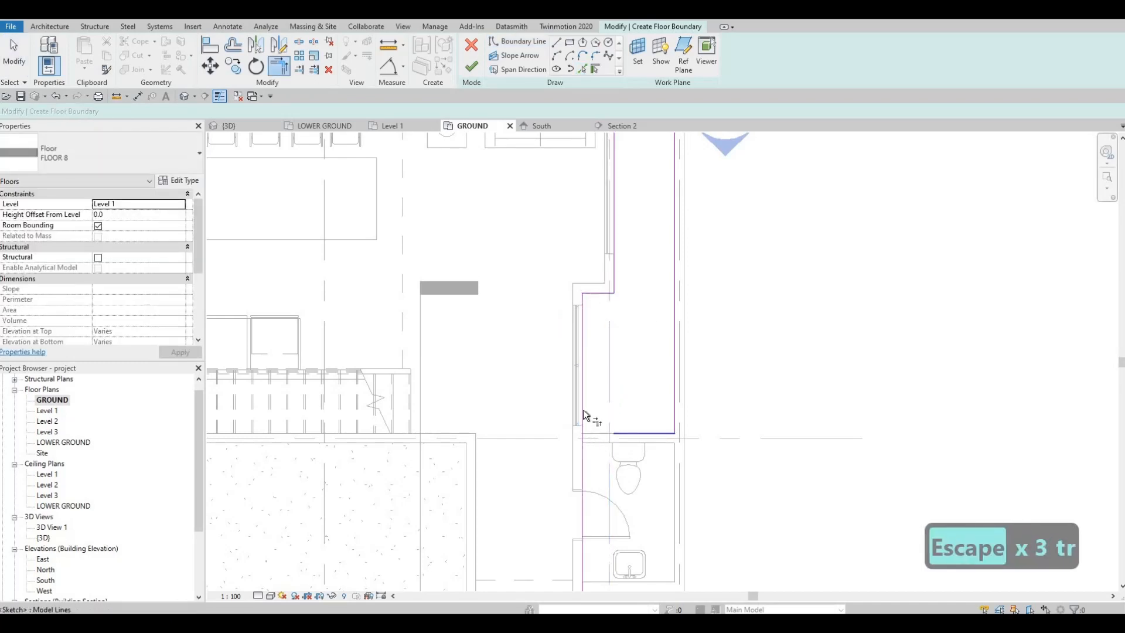
left_click(583, 409)
scroll(585, 340, "down", 2)
scroll(615, 270, "down", 2)
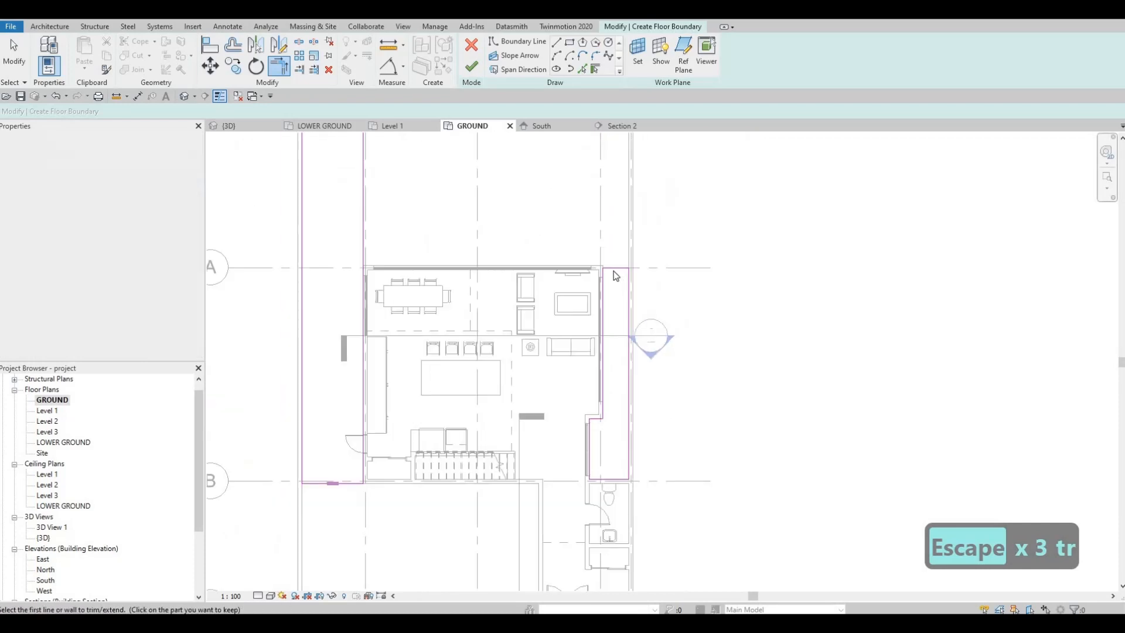
- Align the narrow strip's rear edge with the outer face of the rear exterior wall at grid A
scroll(613, 271, "up", 5)
key("Escape")
key("Escape")
key("a")
key("l")
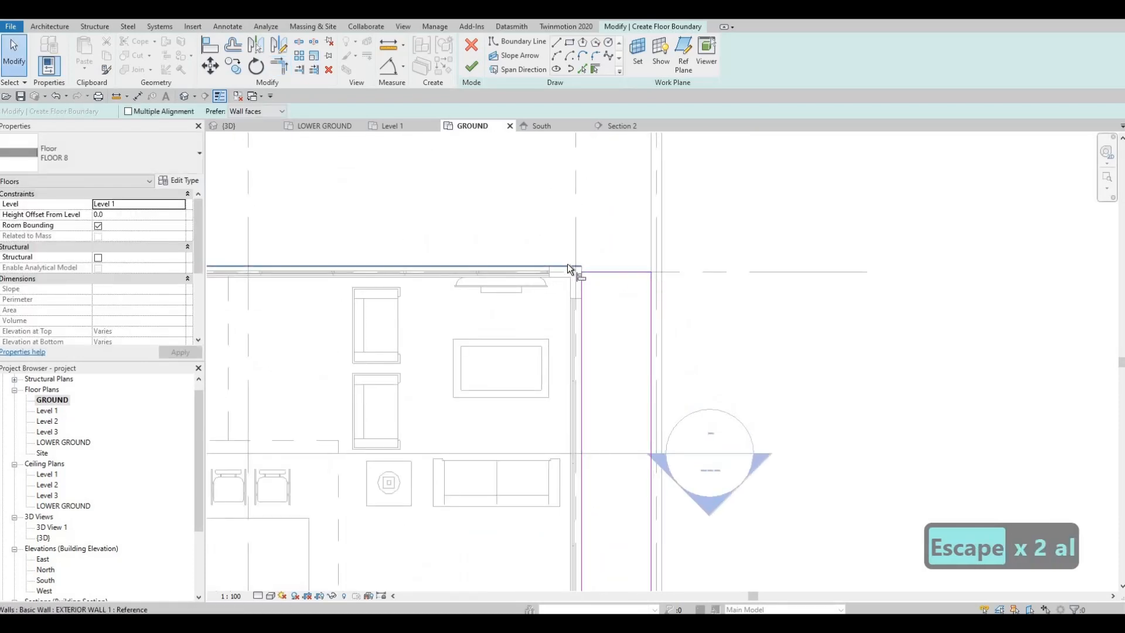
left_click(567, 265)
left_click(616, 272)
scroll(616, 269, "down", 5)
key("Escape")
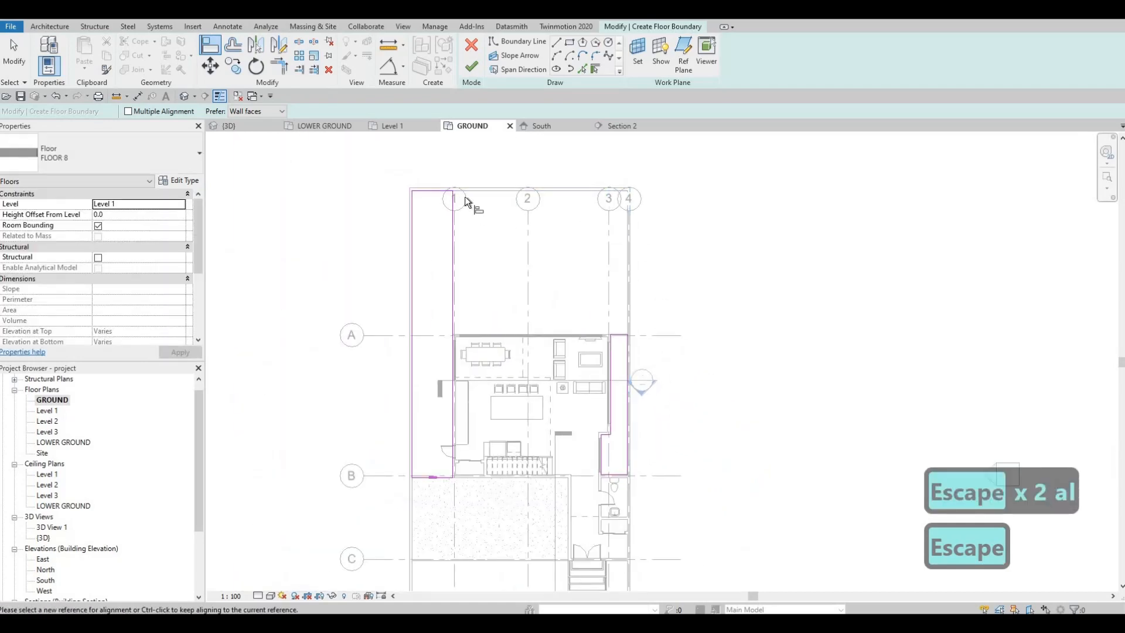
- Extend the narrow strip's rear edge from grid A to the rear border wall, level with the wide strip's end
left_click(452, 199)
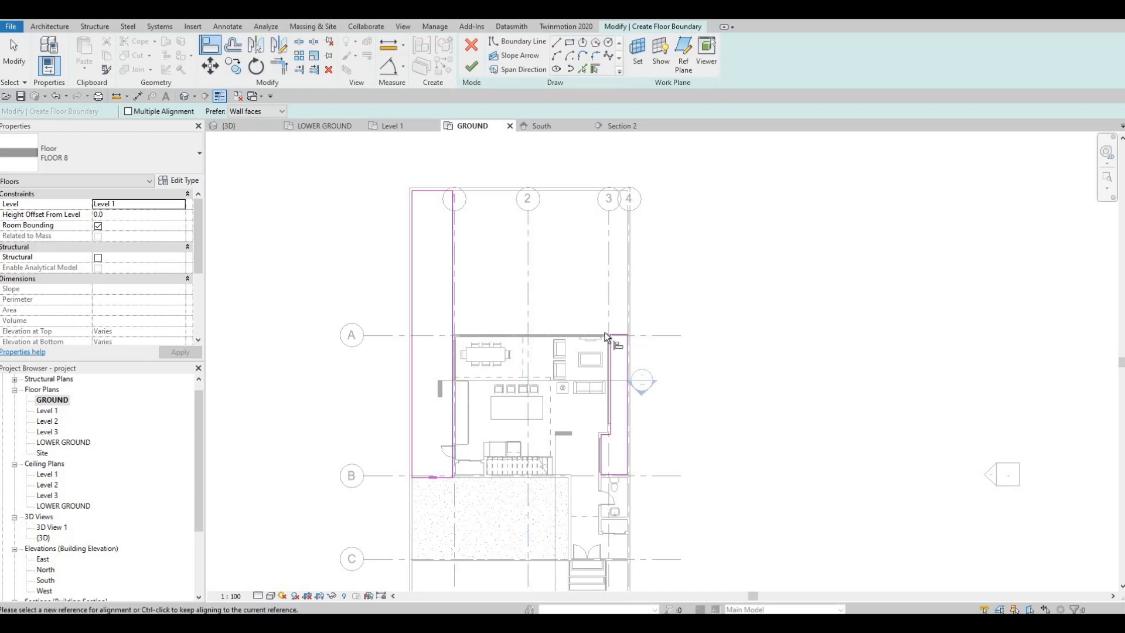
left_click(453, 279)
key("Escape")
key("Escape")
mouse_move(619, 335)
left_mouse_down()
mouse_move(620, 186)
mouse_move(456, 204)
left_mouse_up()
key("Escape")
key("Escape")
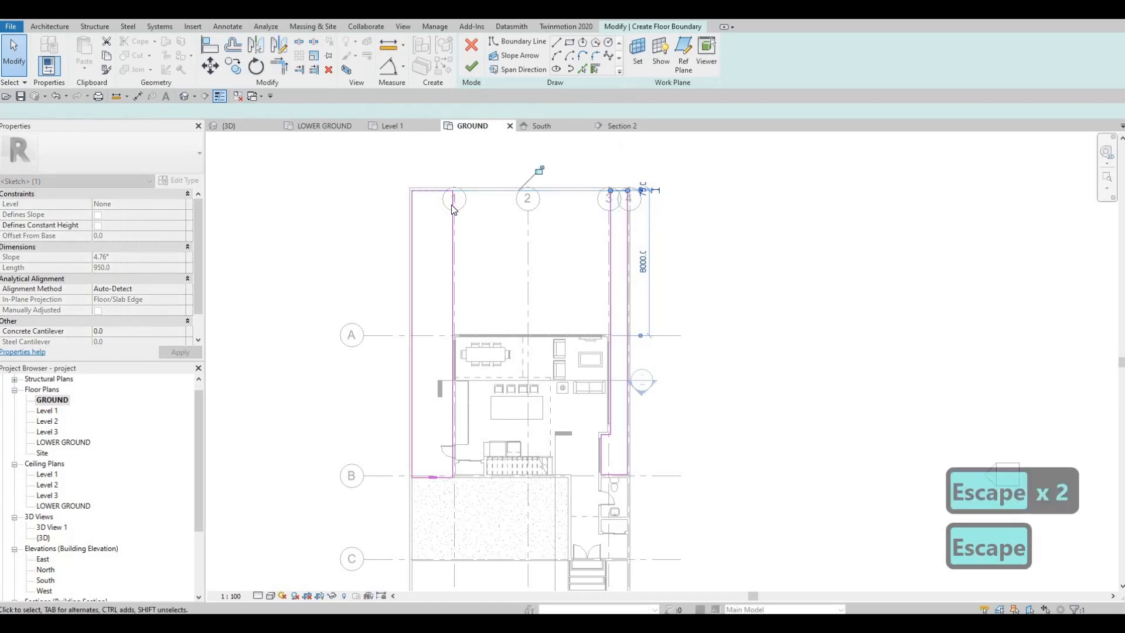
left_click(453, 205)
key("Escape")
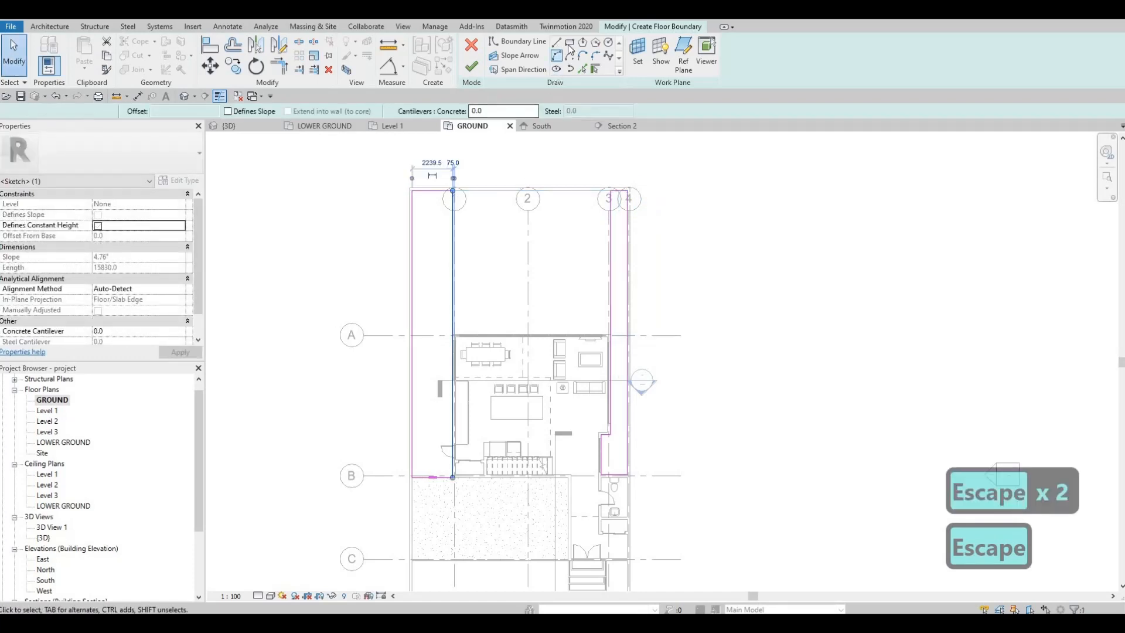
left_click(557, 44)
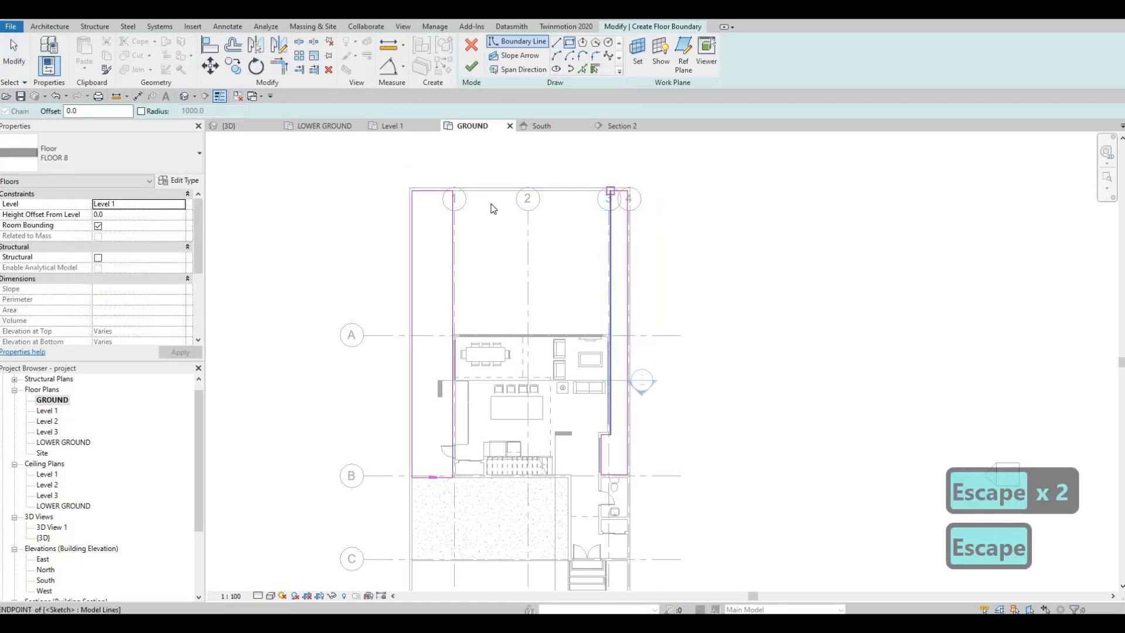
key("Escape")
key("Escape")
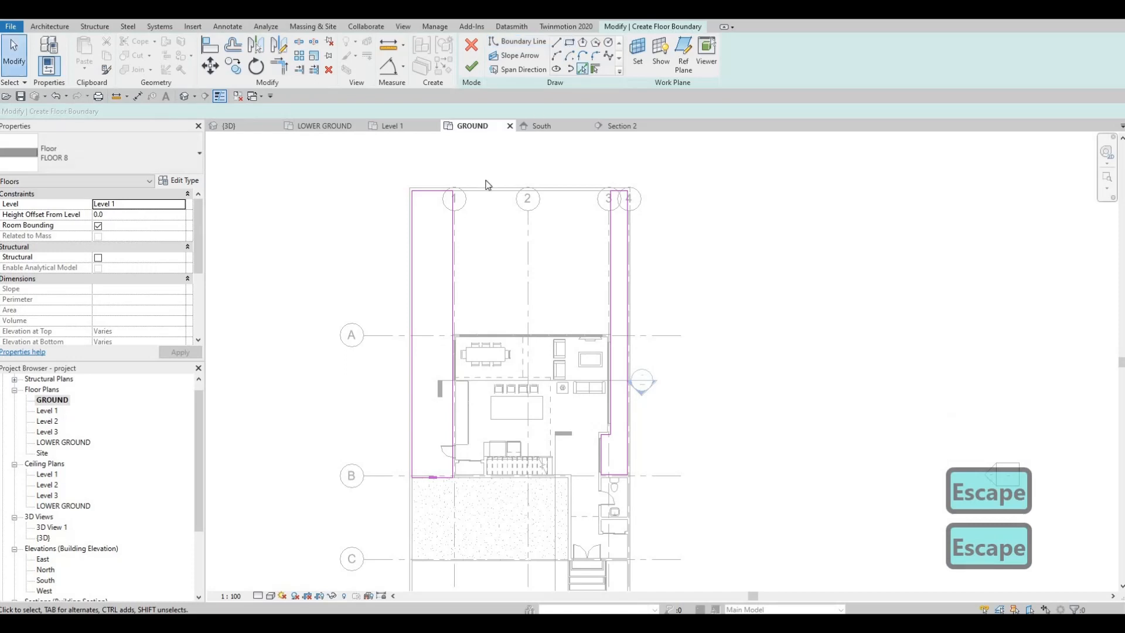
- Draw a straight boundary line across the backyard near the rear wall, connecting the inner edges of the wide and narrow strips
left_click(453, 205)
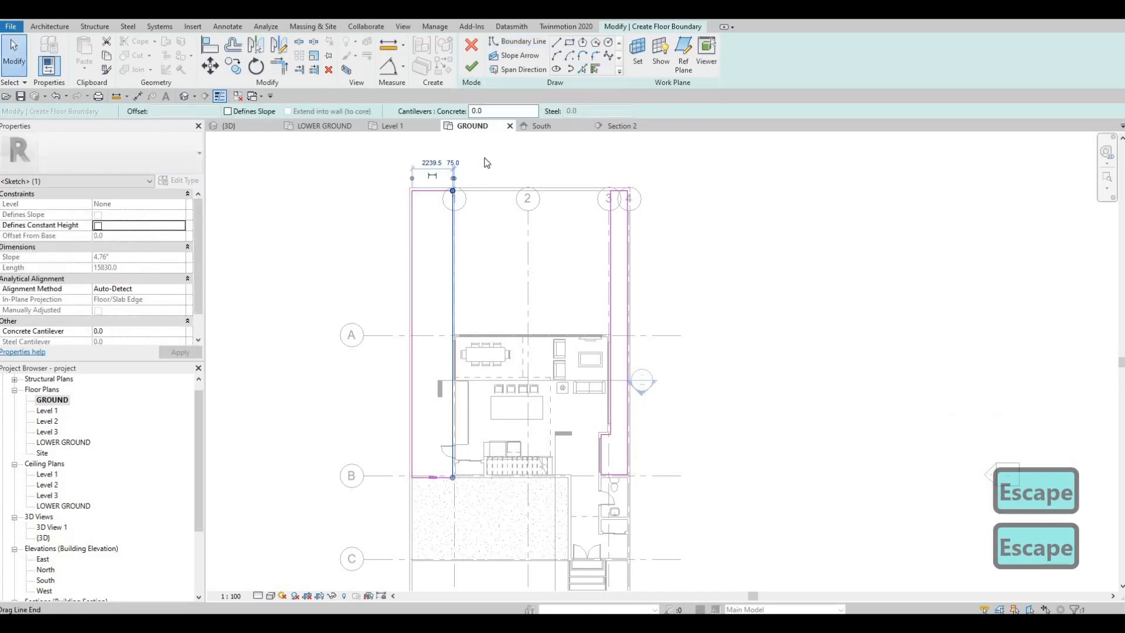
left_click(556, 42)
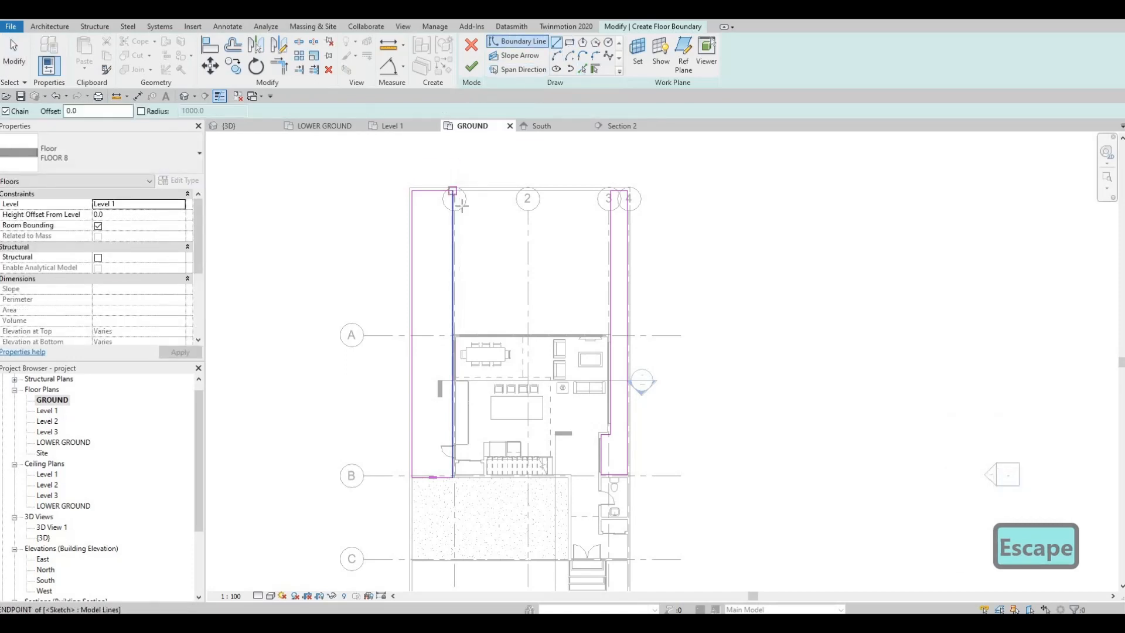
left_click(608, 203)
key("Escape")
key("Escape")
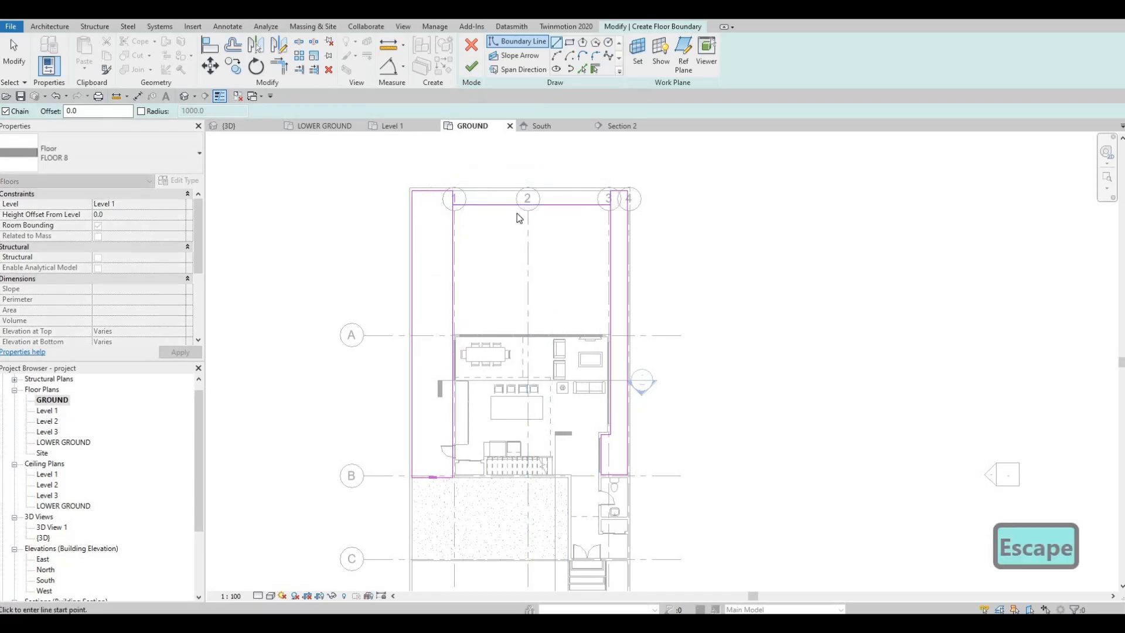
- Trim the backyard cross line and the two strips' inner edges into corners at grids 1 and 3
key("t")
key("r")
left_click(610, 217)
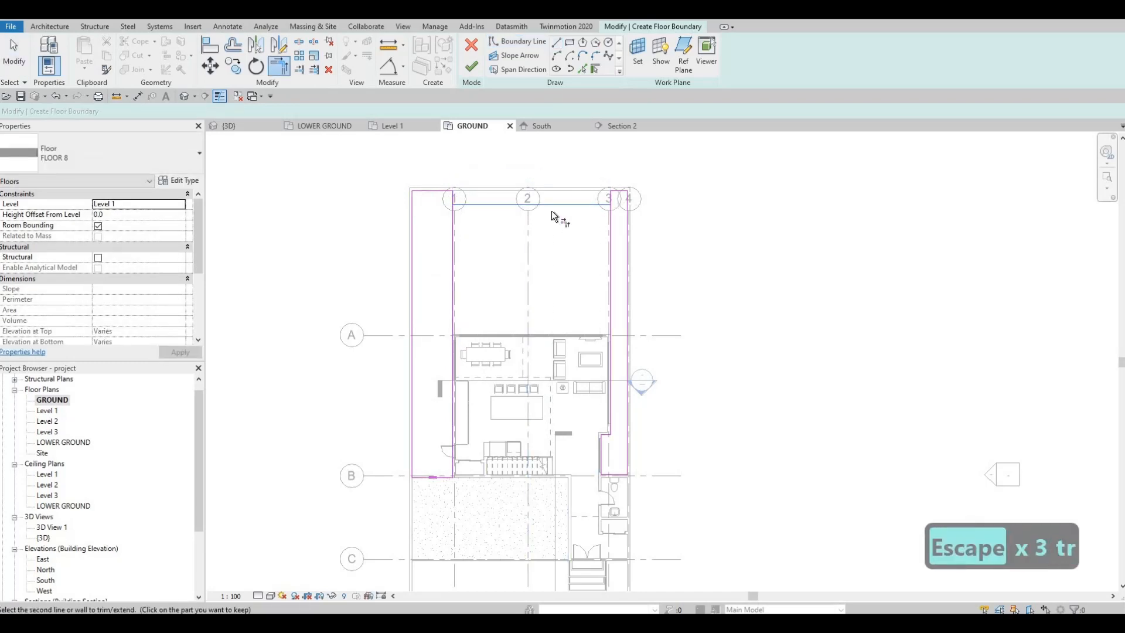
left_click(449, 210)
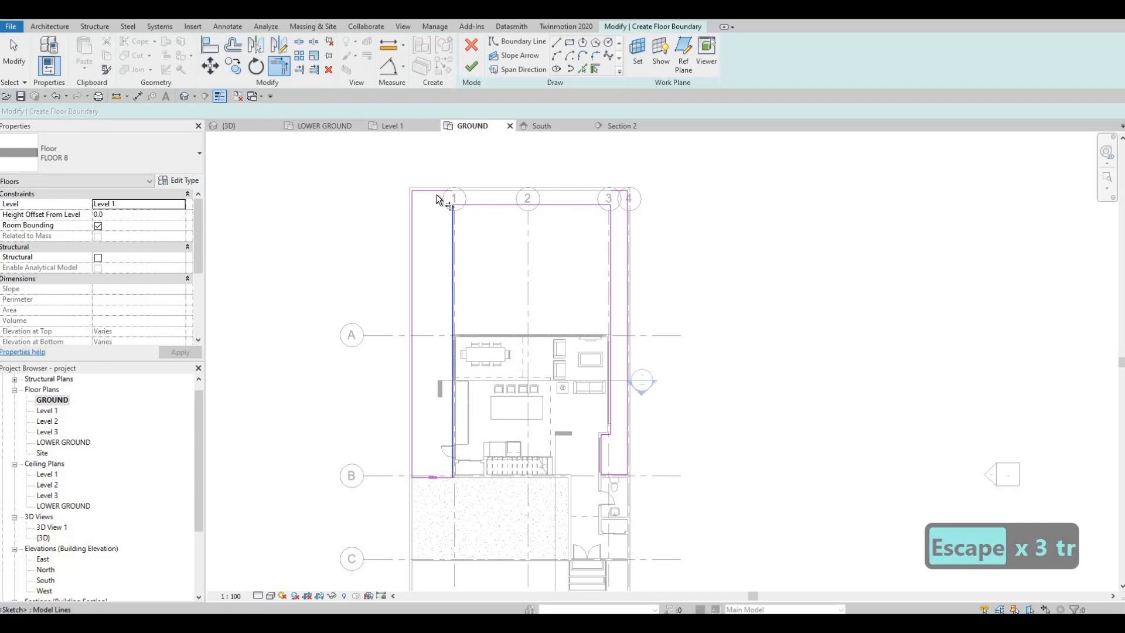
key("Escape")
key("Escape")
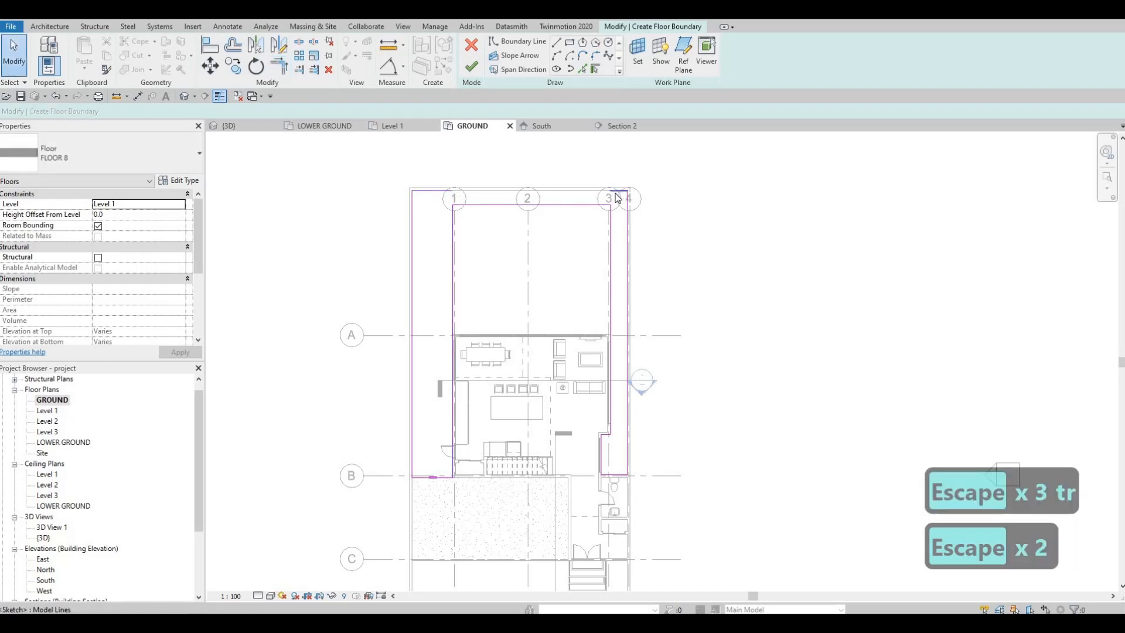
- Replace the narrow strip's short rear edge by trimming the outer boundary lines into one corner near grid 4, and finish the floor sketch
left_click(616, 198)
key("Delete")
key("t")
key("r")
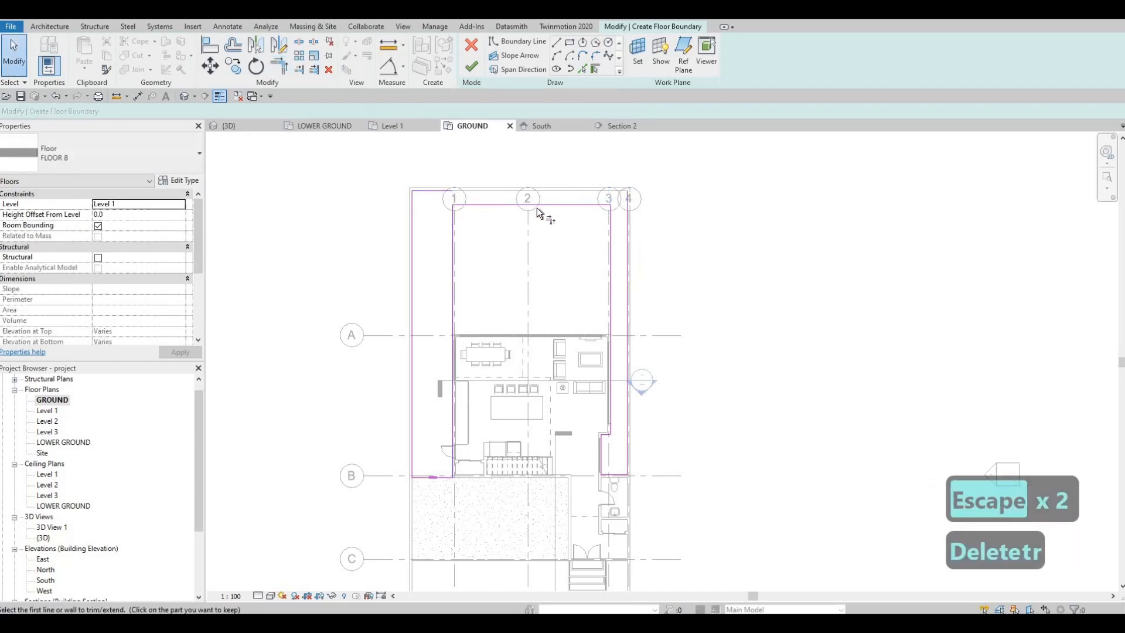
left_click(627, 223)
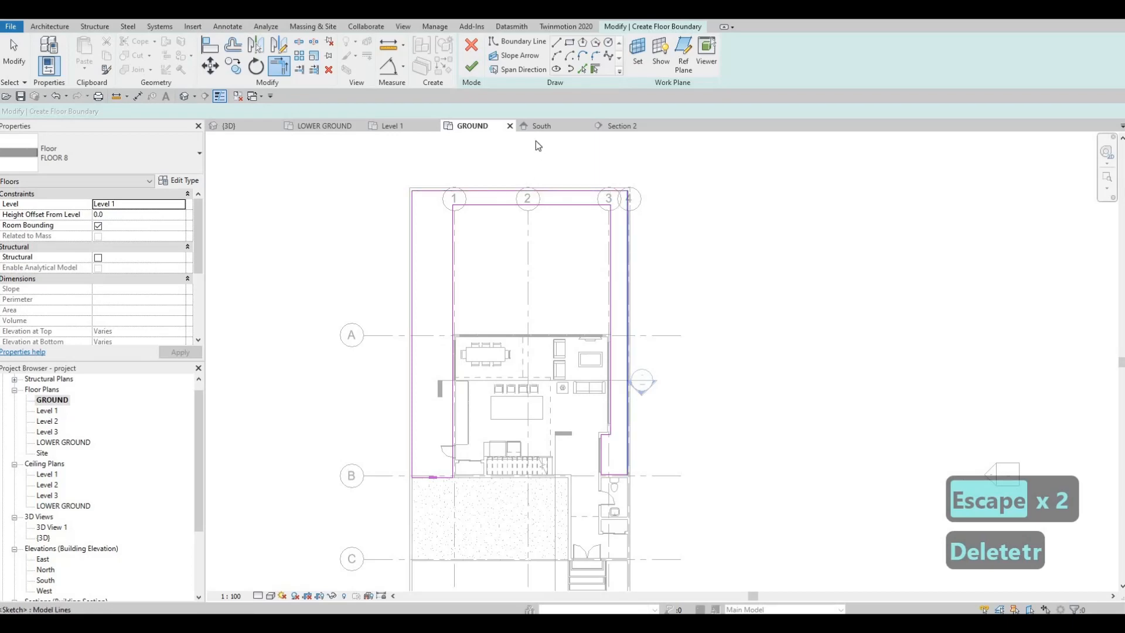
key("Escape")
key("Escape")
key("Escape")
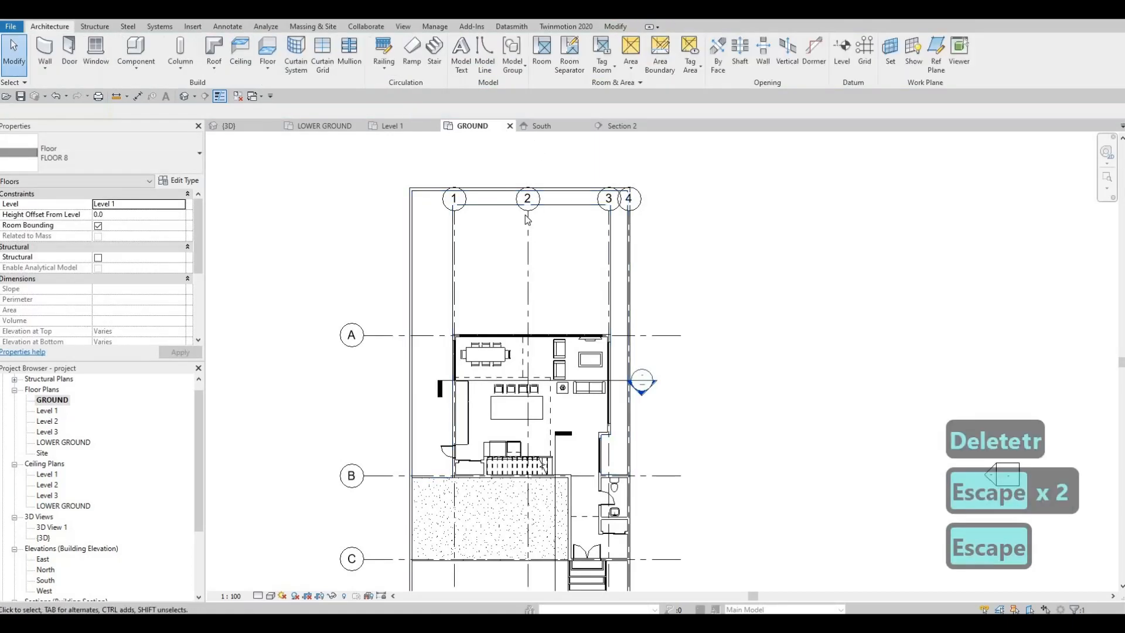
- Move the heads of grids 1 to 4 out beyond the rear border wall
key("Escape")
key("Escape")
left_click(527, 220)
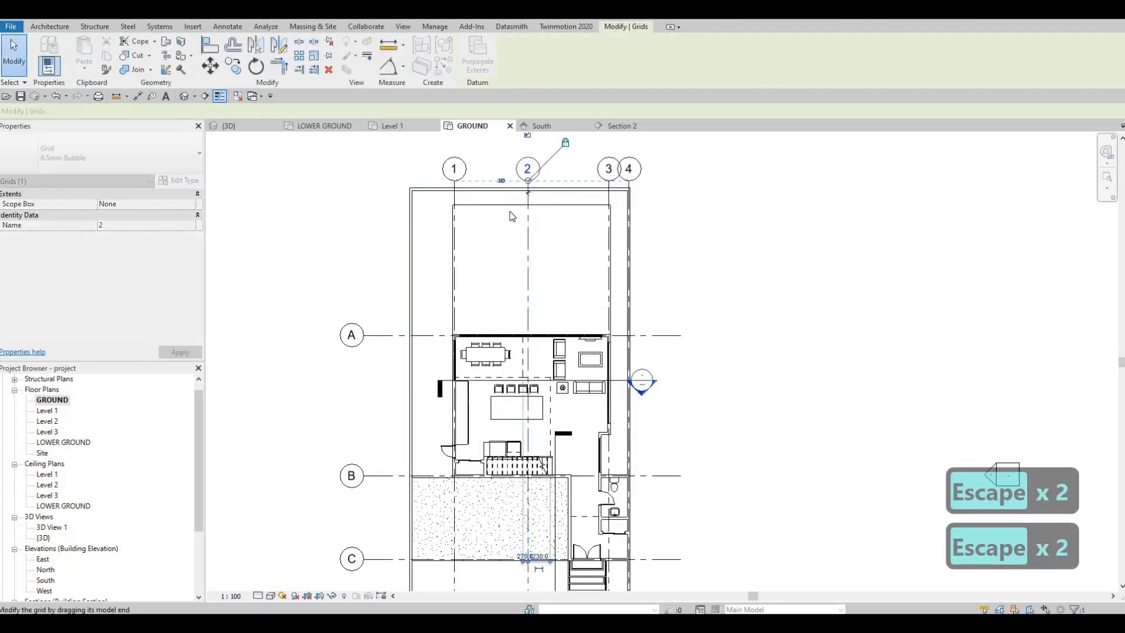
key("Escape")
key("Escape")
- In the 3D view, set the level of the new floor around the house's sides and rear to GROUND
left_click(230, 125)
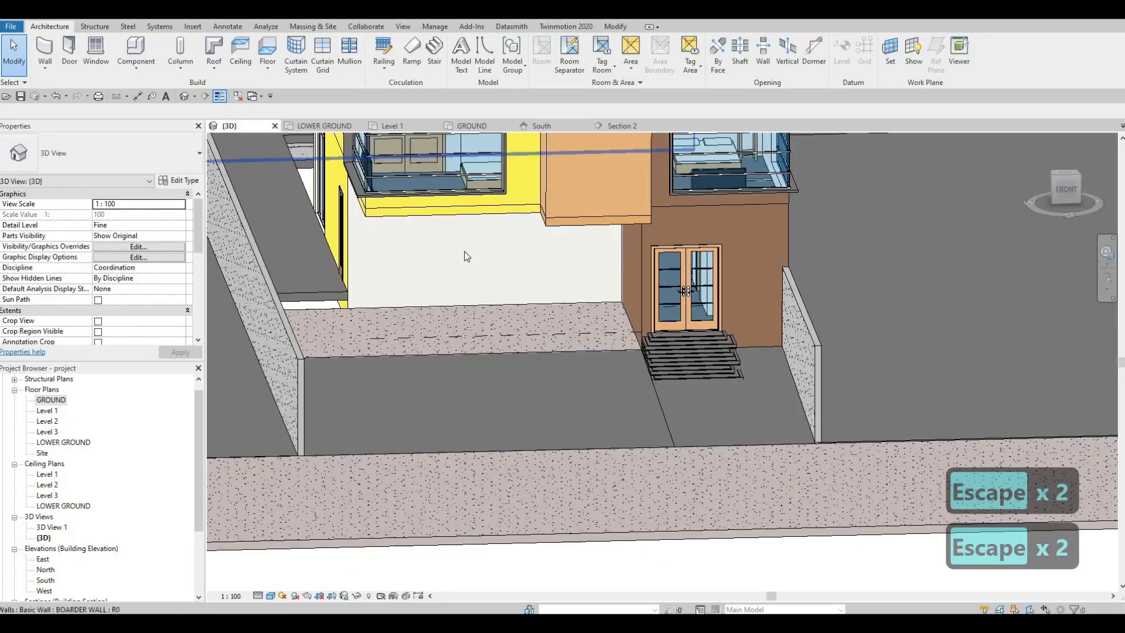
key("Escape")
scroll(509, 270, "down", 1)
middle_click_drag(494, 293, 294, 262, "shift")
left_click(294, 261)
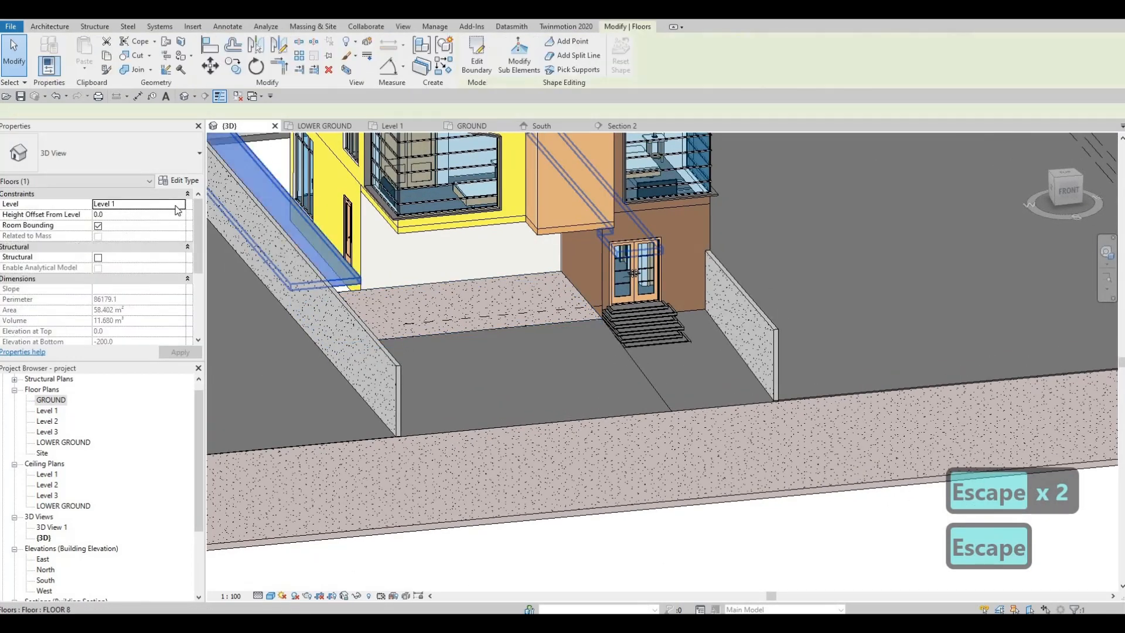
left_click(134, 204)
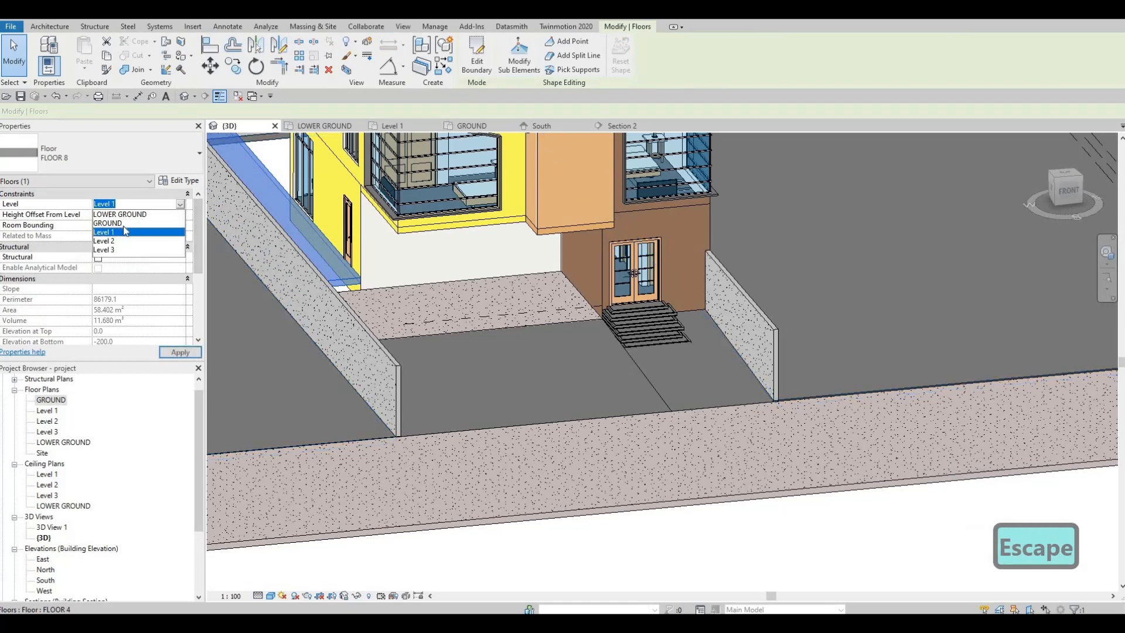
left_click(180, 354)
key("Escape")
key("Escape")
key("Escape")
- In the GROUND floor plan, start an in-place model in the Generic Models category, keeping the suggested name
middle_click_drag(351, 346, 396, 290, "shift")
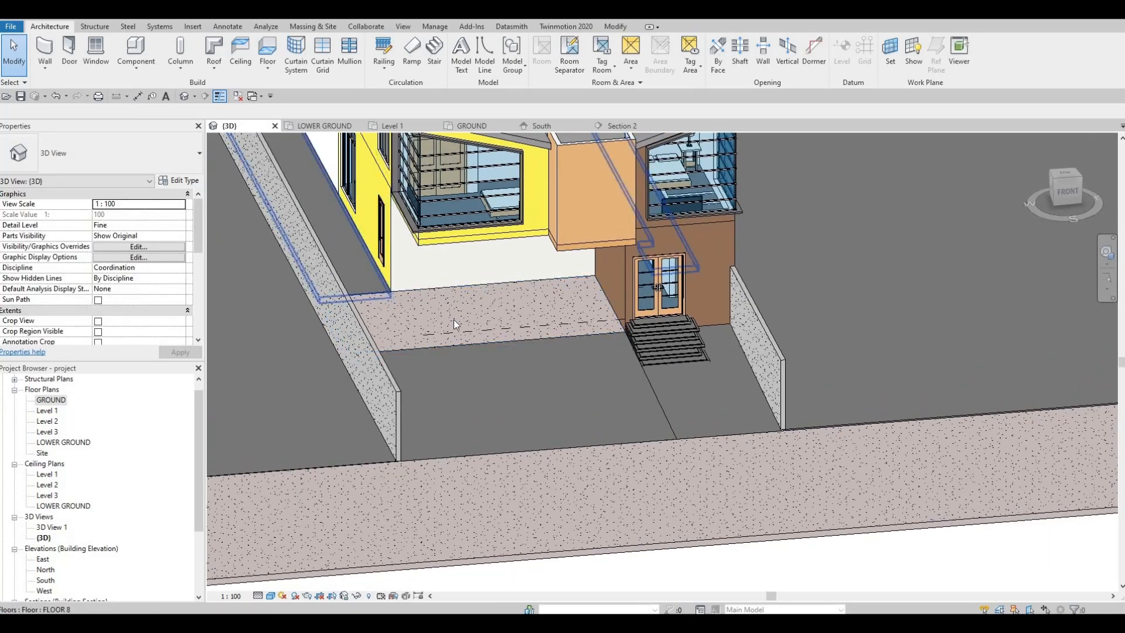
middle_click_drag(453, 318, 585, 327, "shift")
scroll(251, 354, "down", 1)
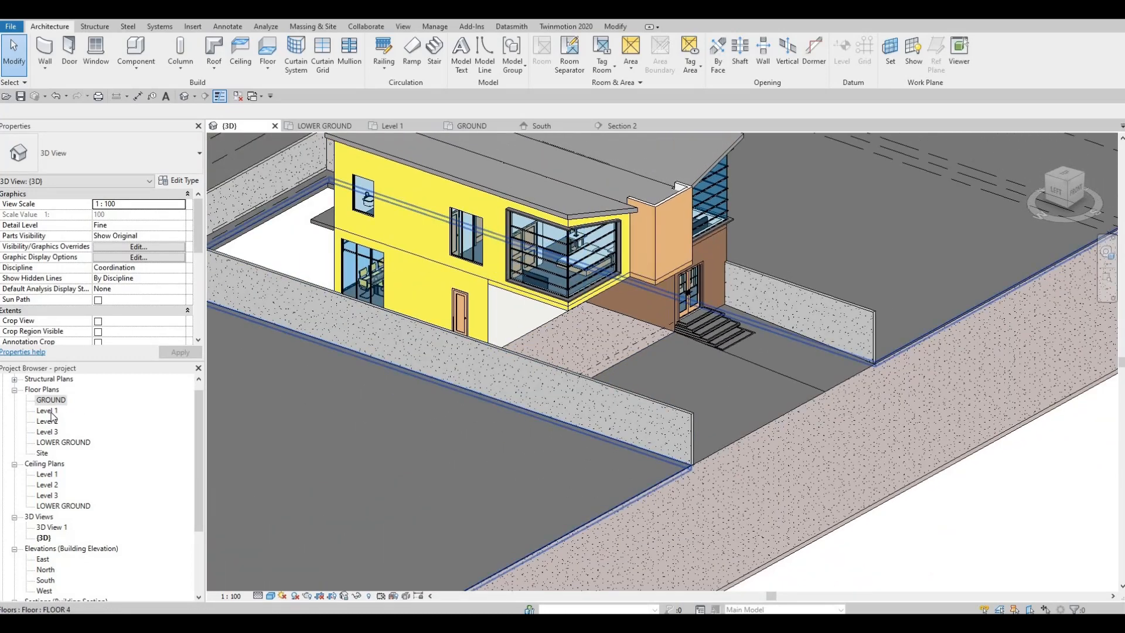
double_click(52, 412)
left_click(471, 126)
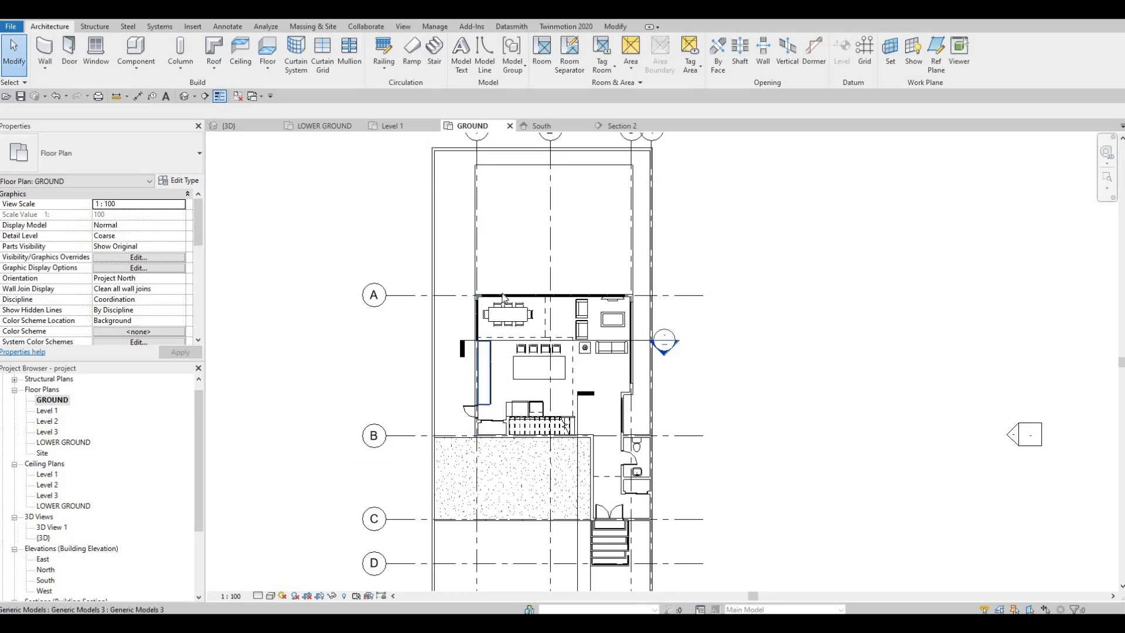
scroll(503, 298, "up", 3)
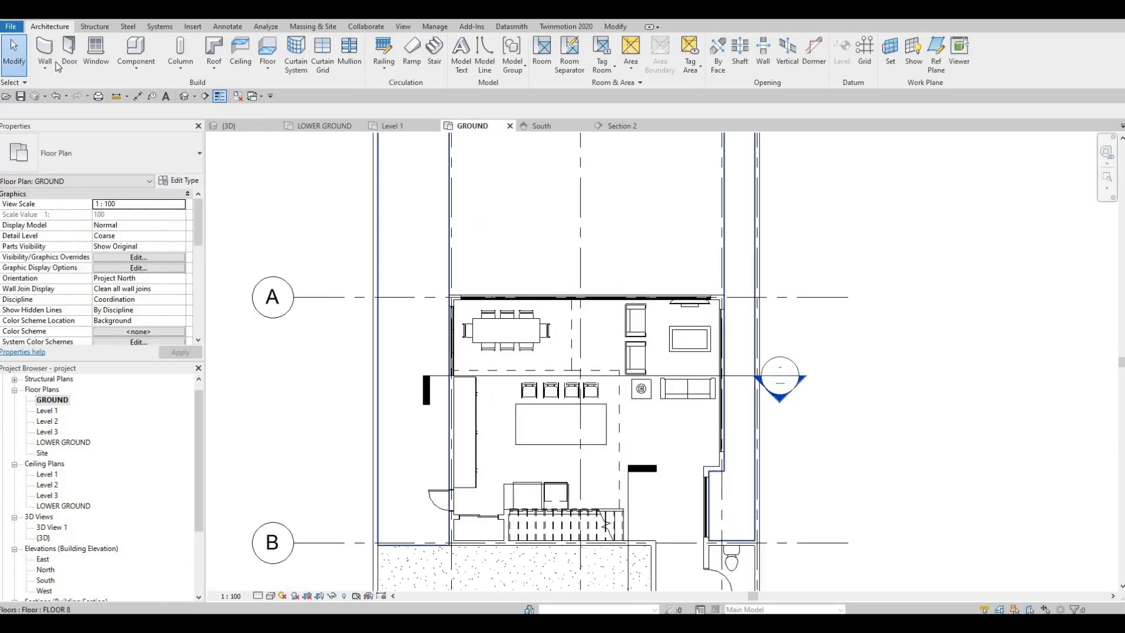
left_click(132, 71)
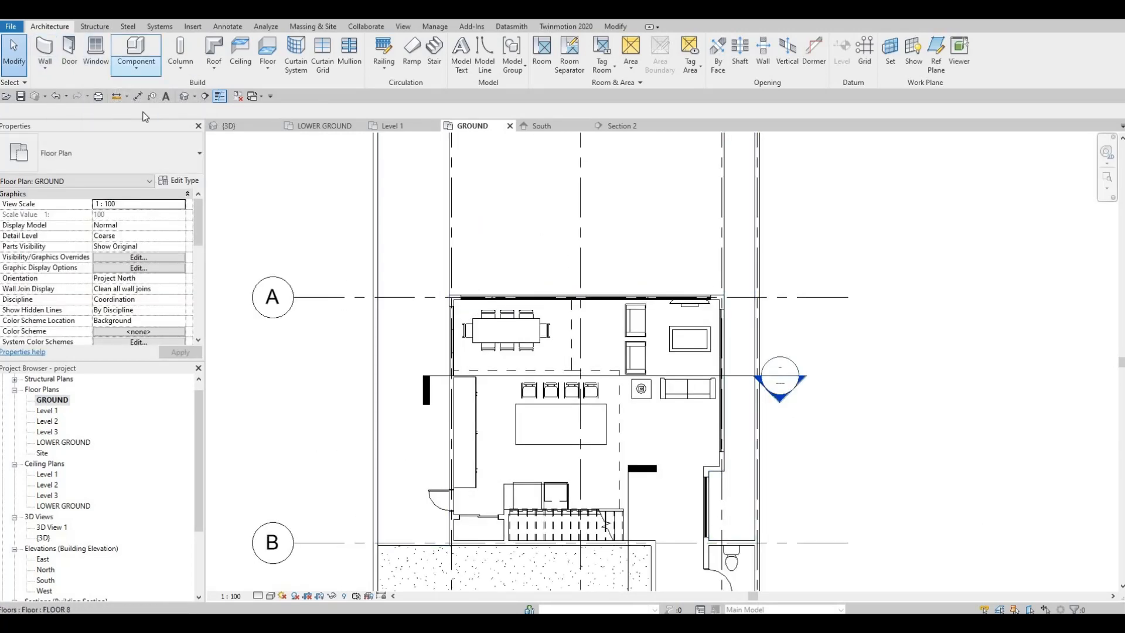
left_click(143, 111)
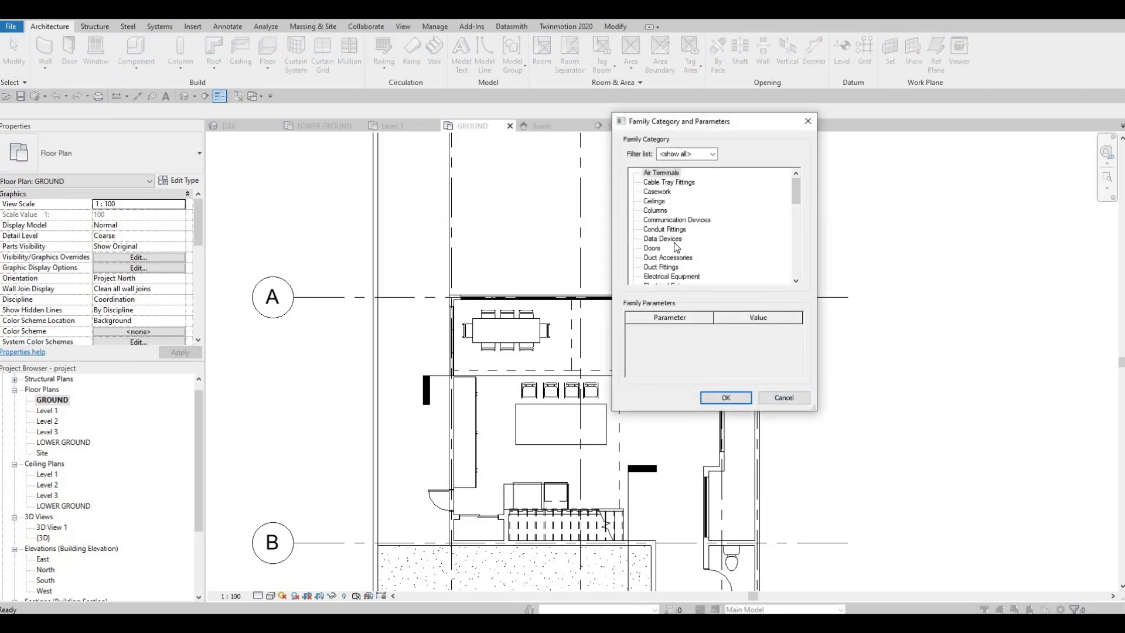
scroll(676, 247, "down", 3)
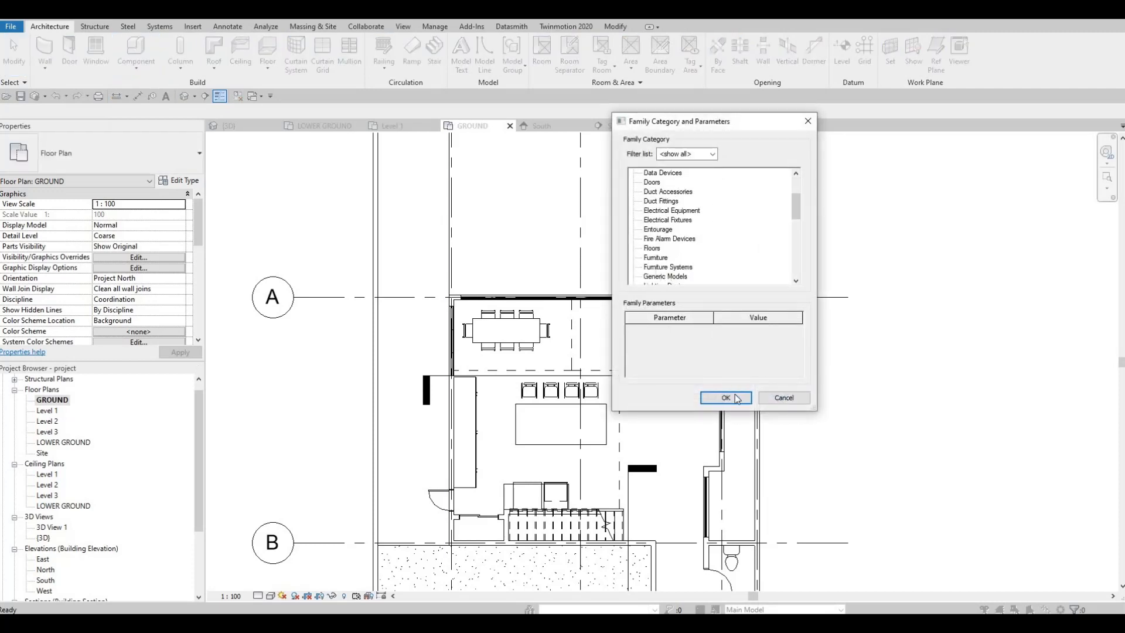
key("Return")
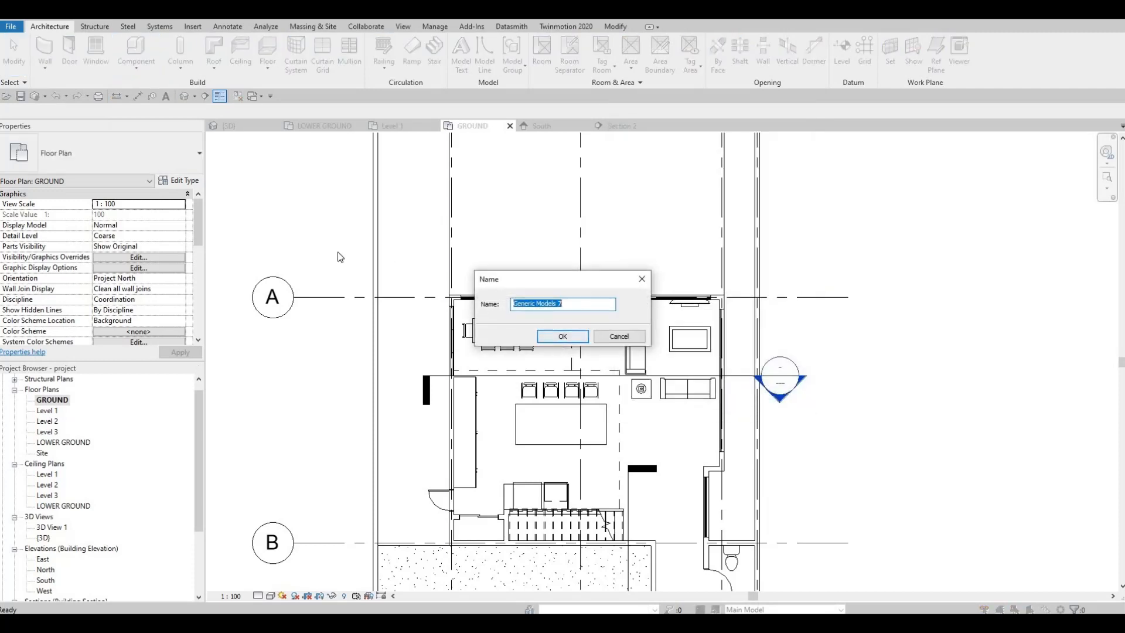
left_click(557, 340)
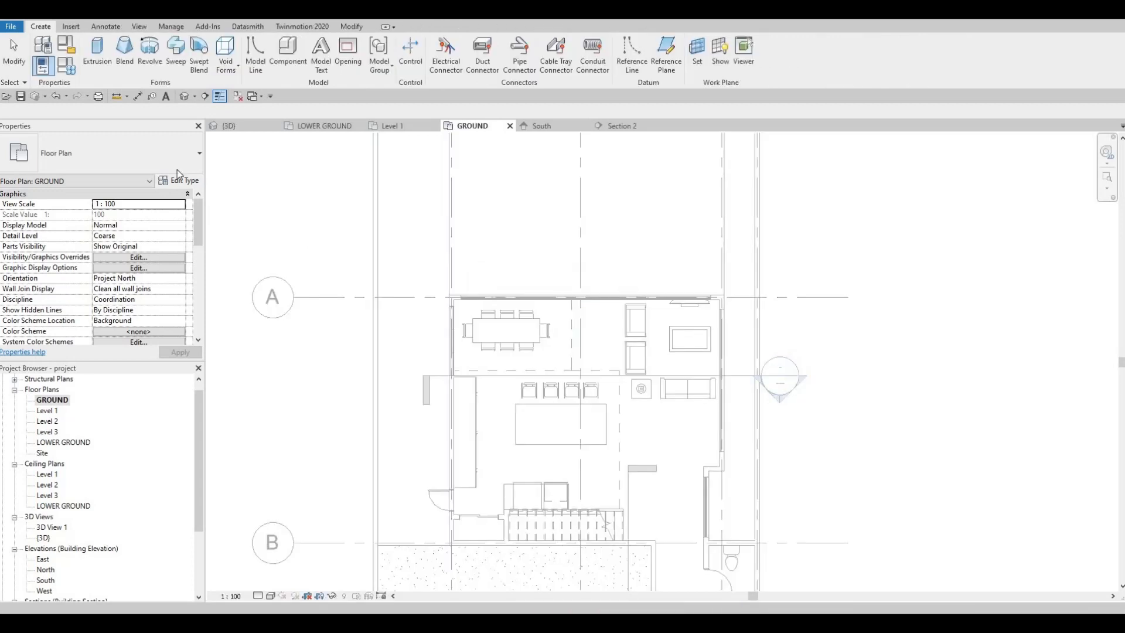
- Start an extrusion in the in-place model and assign it the Douglas Fir material from the AEC wood library
left_click(97, 49)
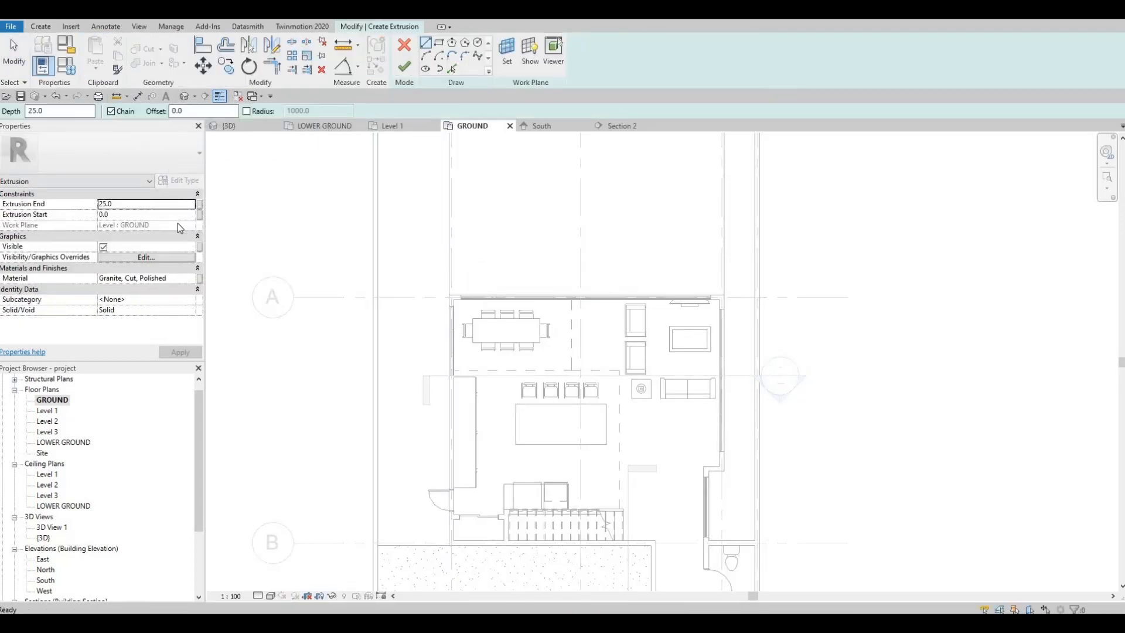
left_click(191, 280)
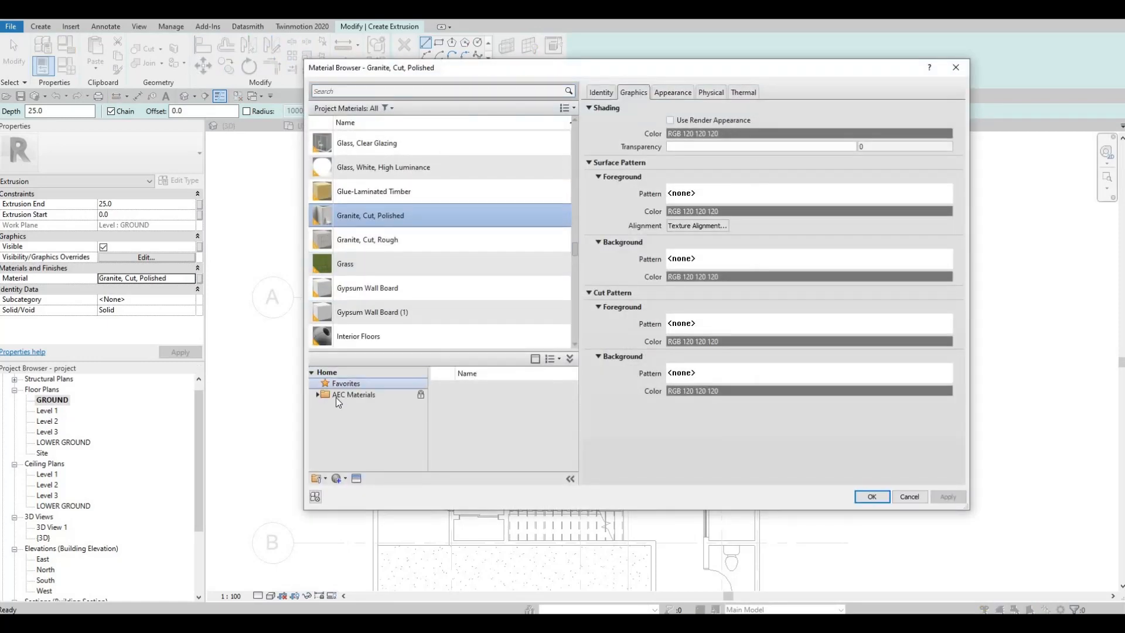
left_click(336, 397)
left_click(353, 441)
scroll(353, 445, "down", 5)
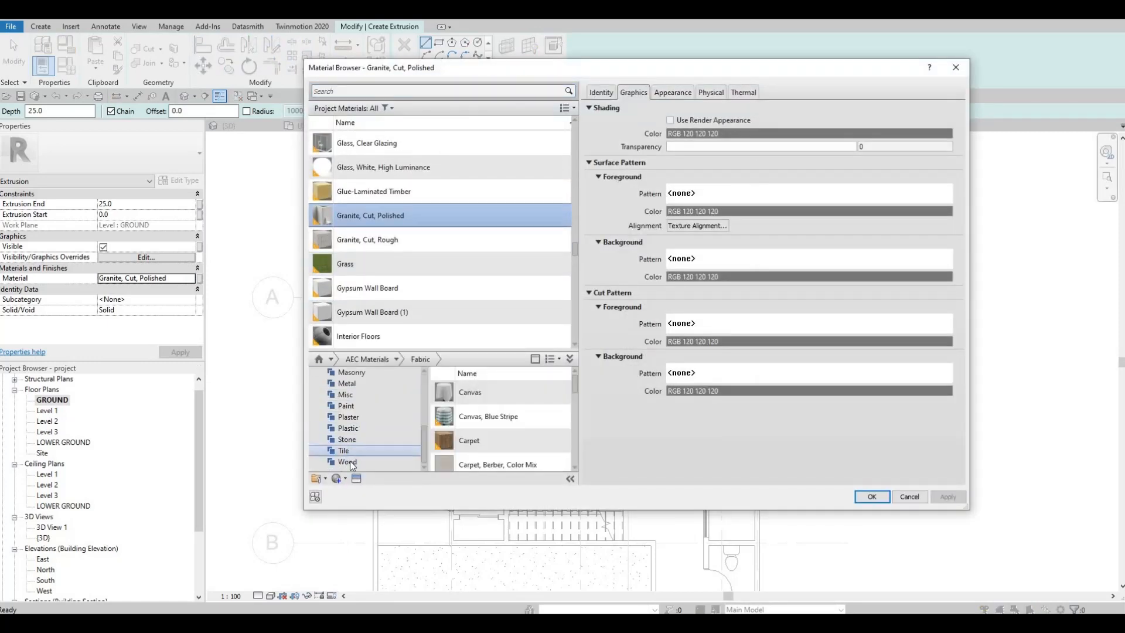
left_click(348, 461)
scroll(536, 447, "down", 4)
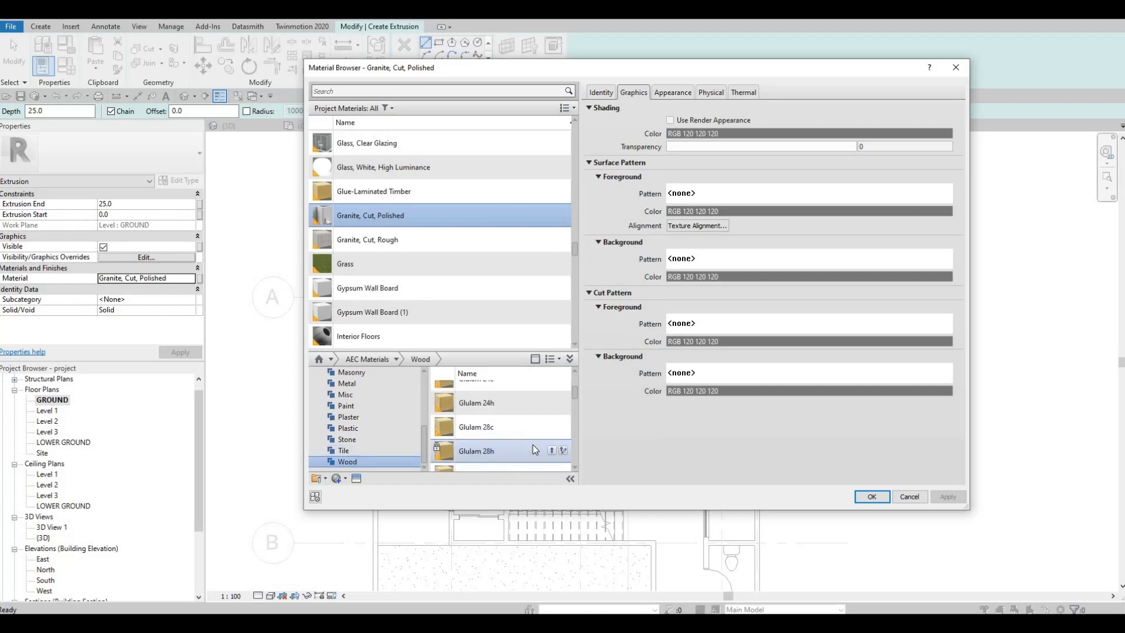
scroll(533, 445, "up", 2)
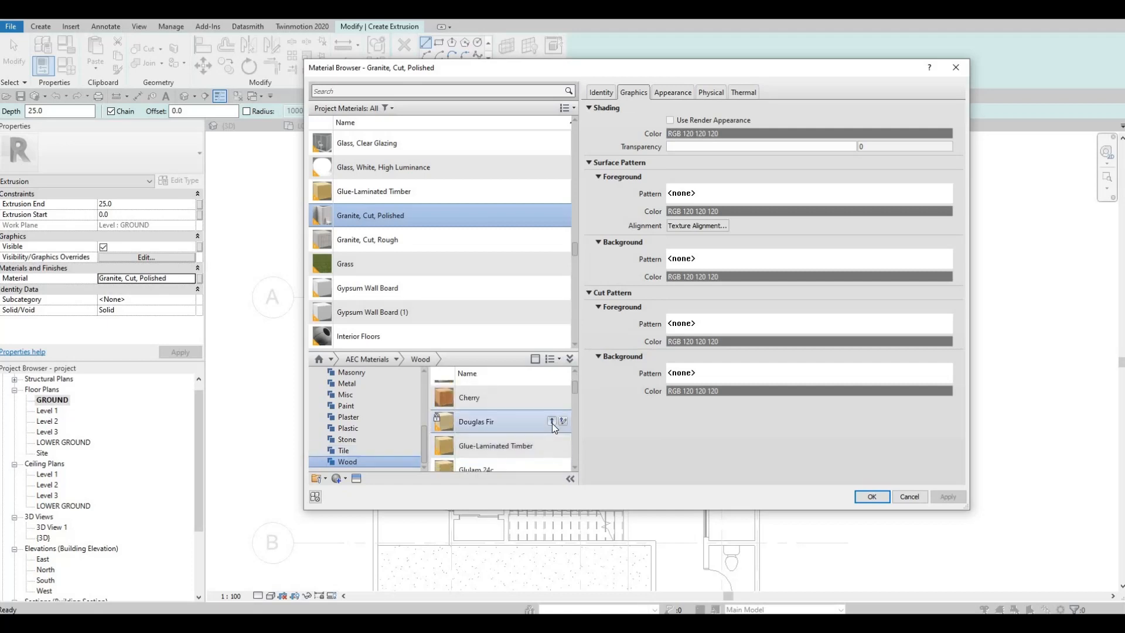
left_click(551, 421)
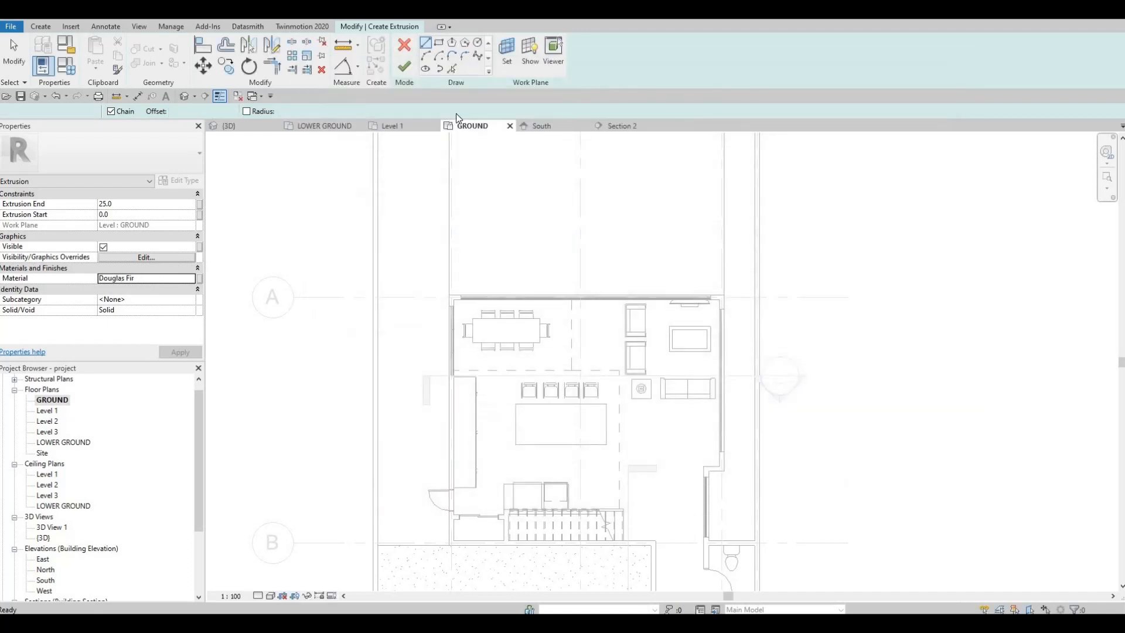
- Sketch a rectangle about 8690 mm wide and 2500 mm deep against the outside of the rear wall at grid A
left_click(439, 44)
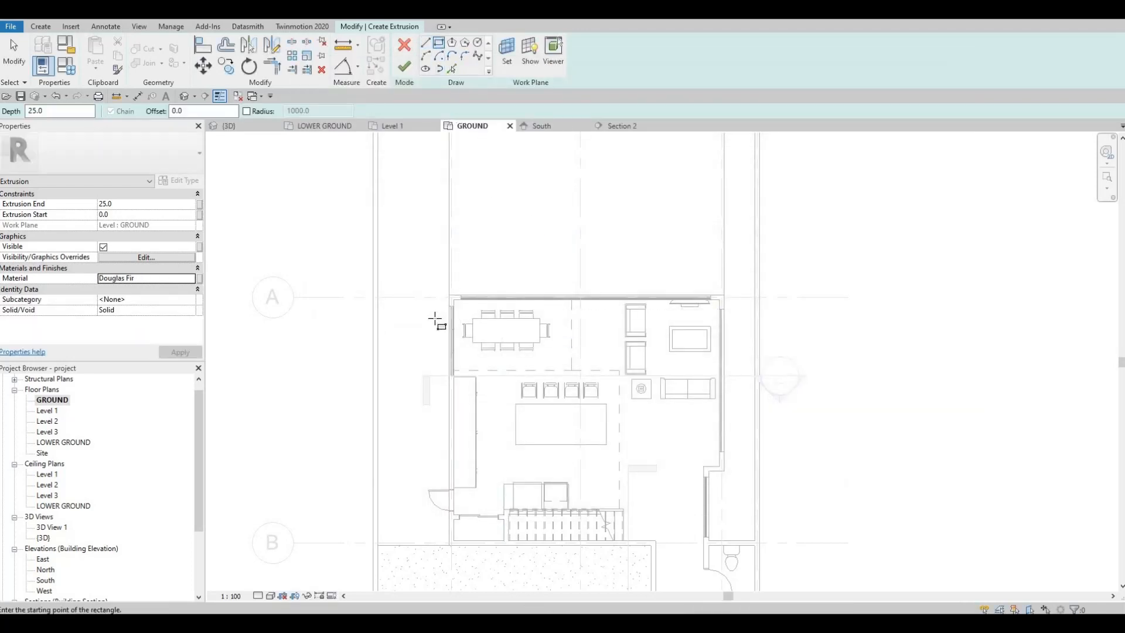
scroll(432, 320, "up", 2)
left_click(430, 321)
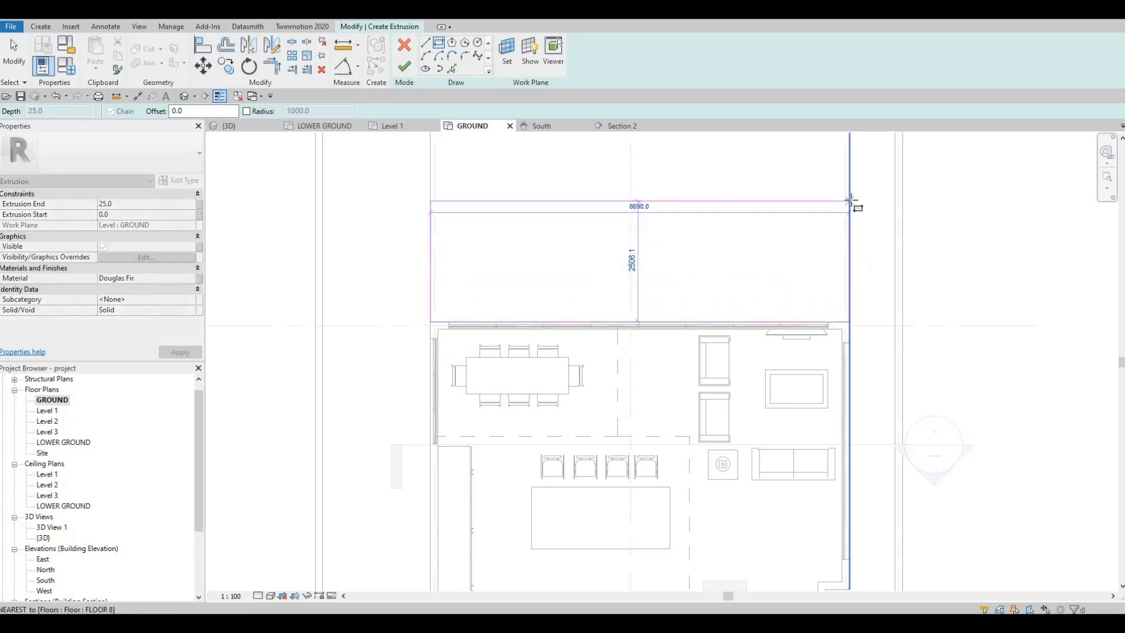
left_click(724, 257)
key("Escape")
key("Escape")
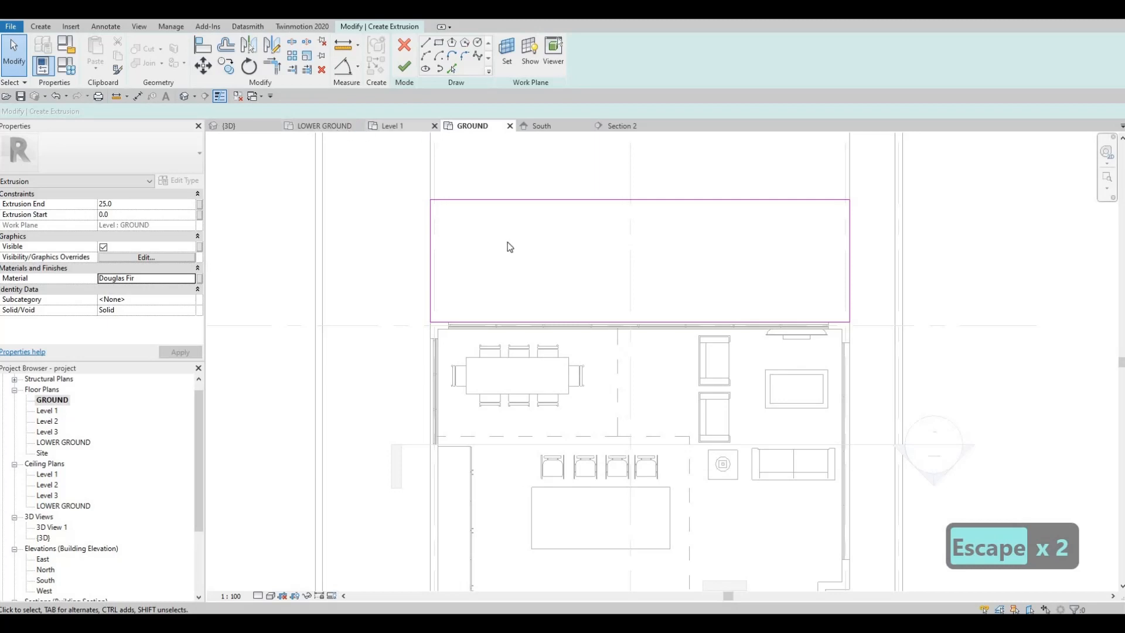
scroll(521, 297, "down", 4)
key("Escape")
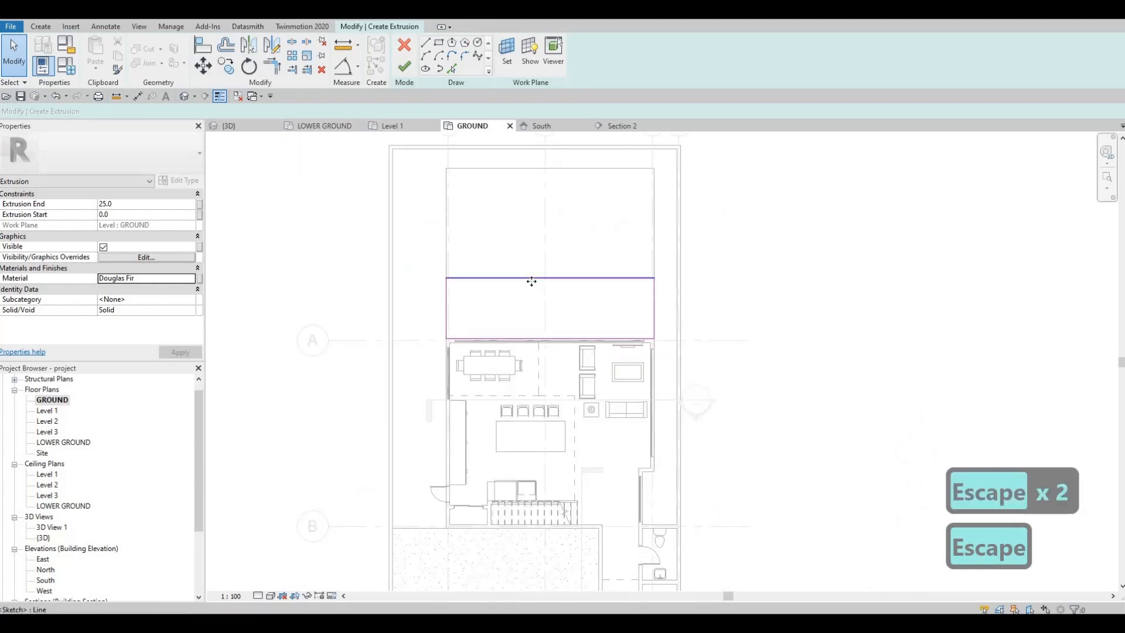
- Move the rectangle's rear edge toward the house to make the sketch 2200 mm deep
left_click(531, 279)
left_click_drag(530, 299, 653, 311)
key("Escape")
left_click(653, 311)
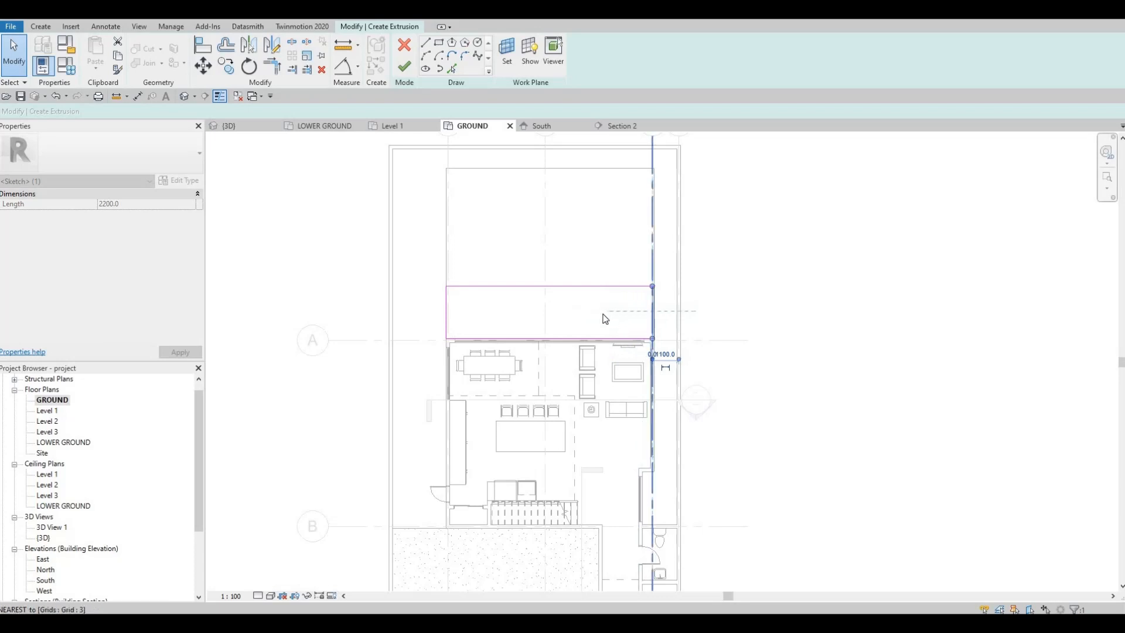
key("Escape")
- Move both short sides of the rectangle inward, the one at grid 1 by 600 mm, to make it 7040 mm wide
scroll(535, 319, "up", 1)
scroll(421, 311, "up", 1)
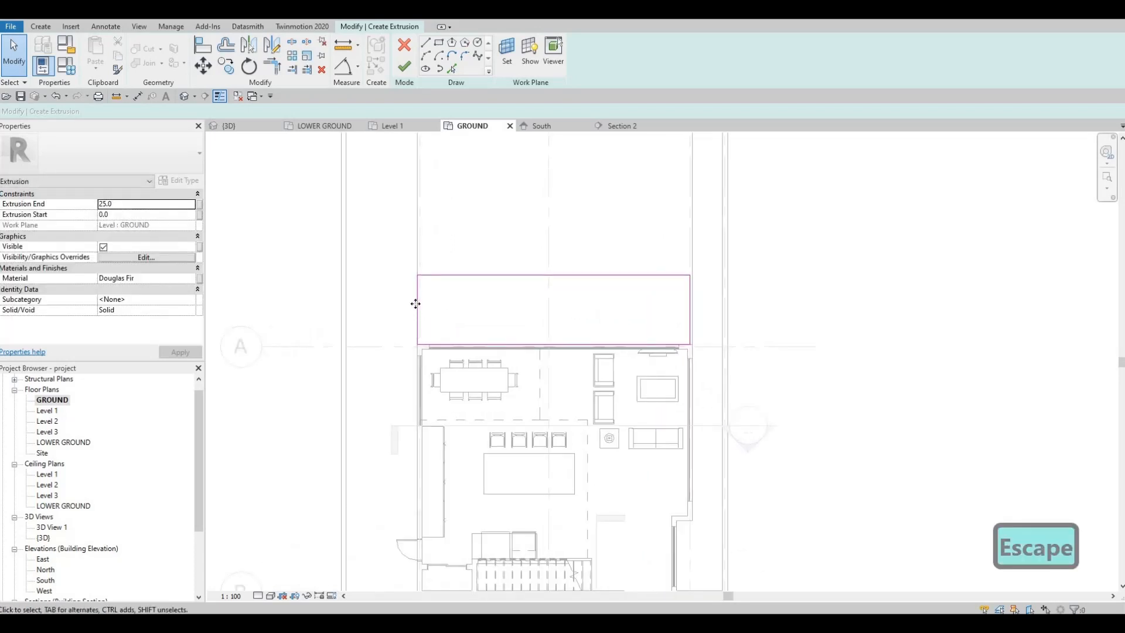
left_click_drag(417, 304, 464, 318)
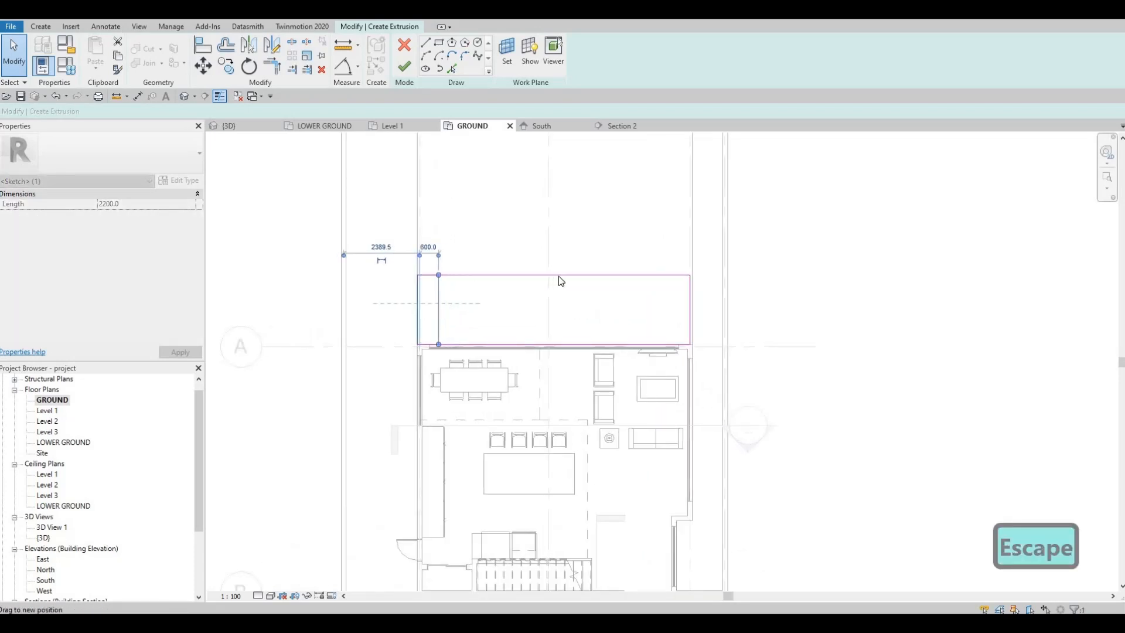
left_click_drag(690, 296, 661, 298)
key("Escape")
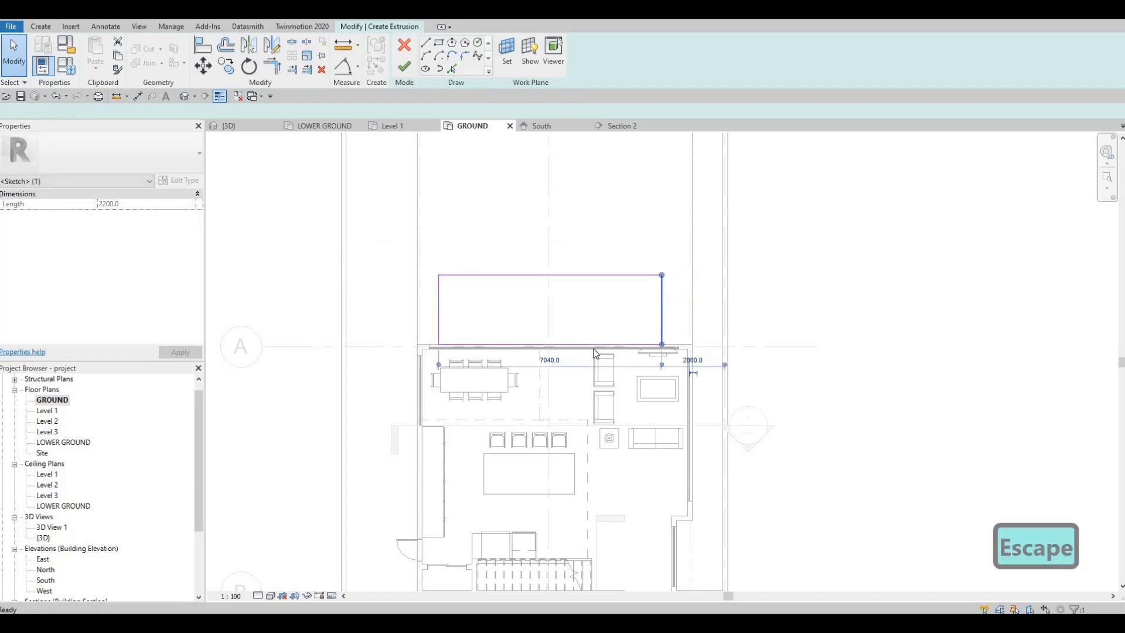
scroll(583, 352, "up", 4)
scroll(596, 349, "down", 2)
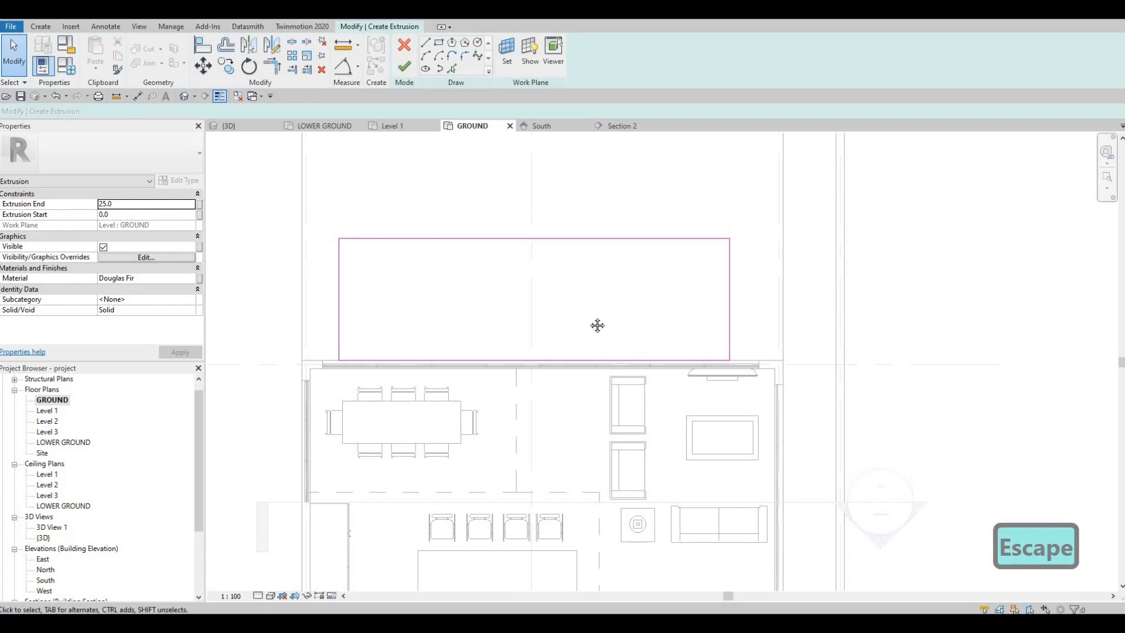
scroll(589, 328, "down", 2)
key("Escape")
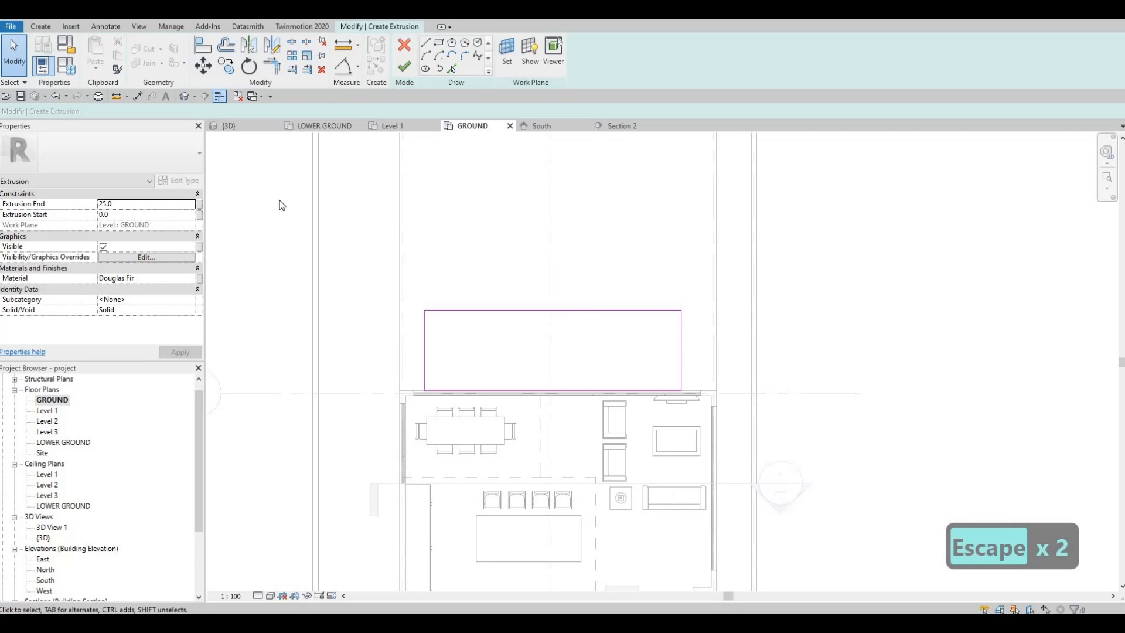
- Set the extrusion end of the rear rectangle to 200 mm
left_click(156, 206)
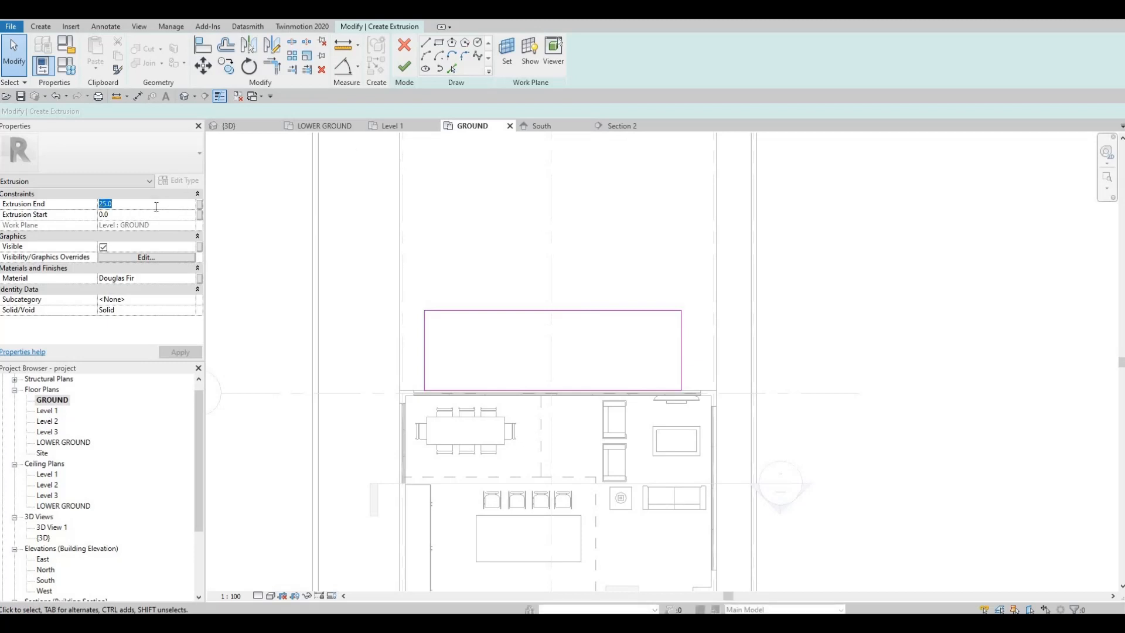
type("200")
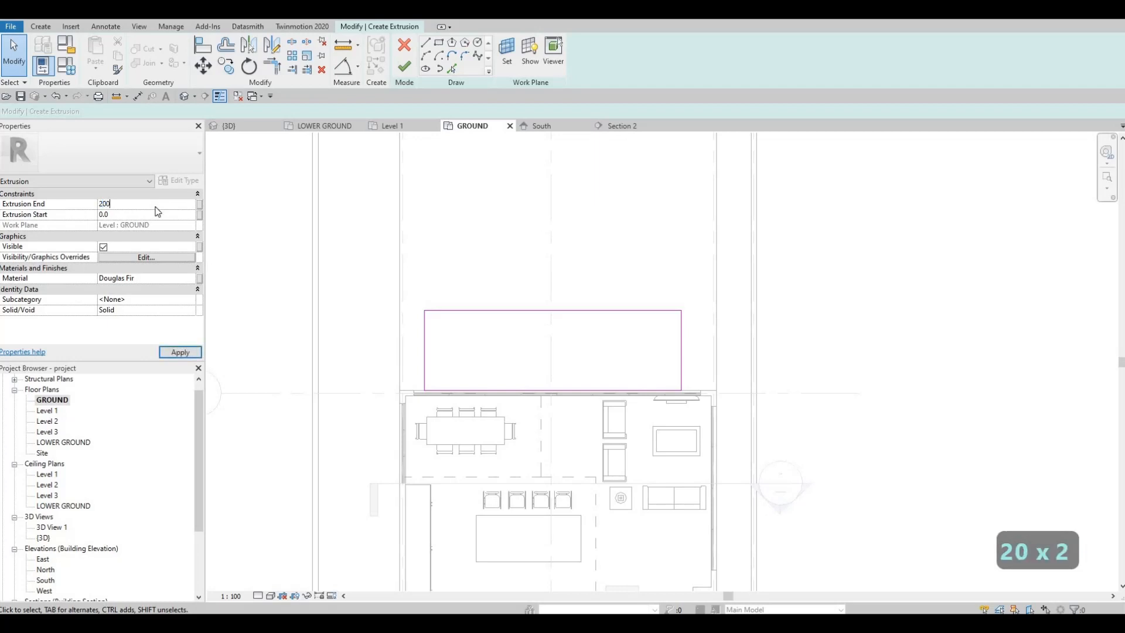
key("Return")
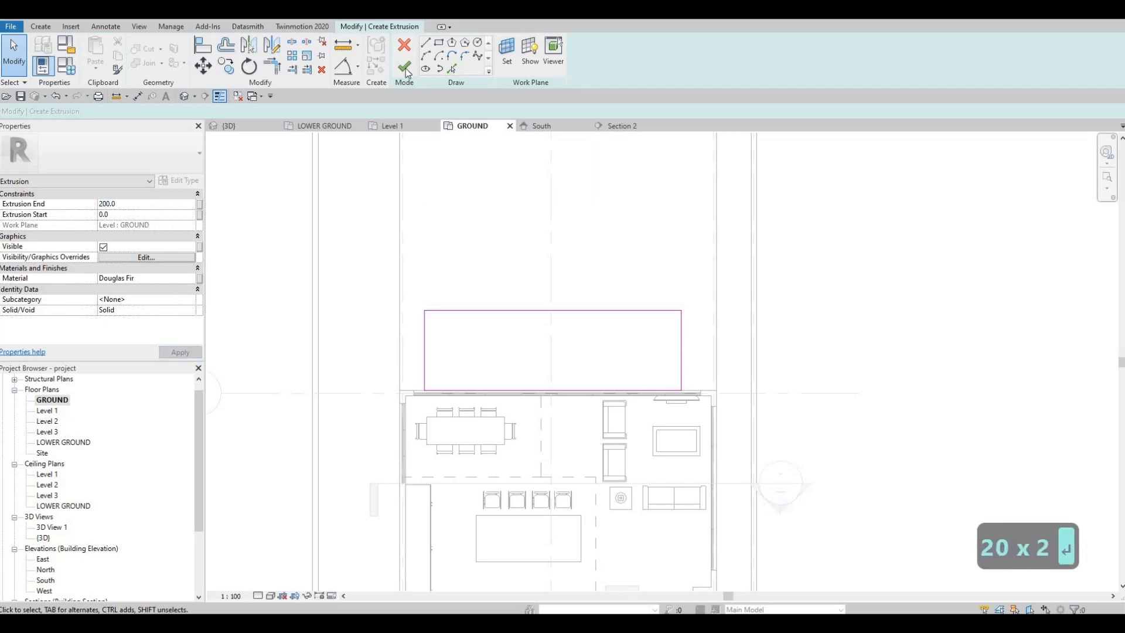
- Finish the sketch of the rear extrusion and select the new deck slab in the 3D view
left_click(405, 69)
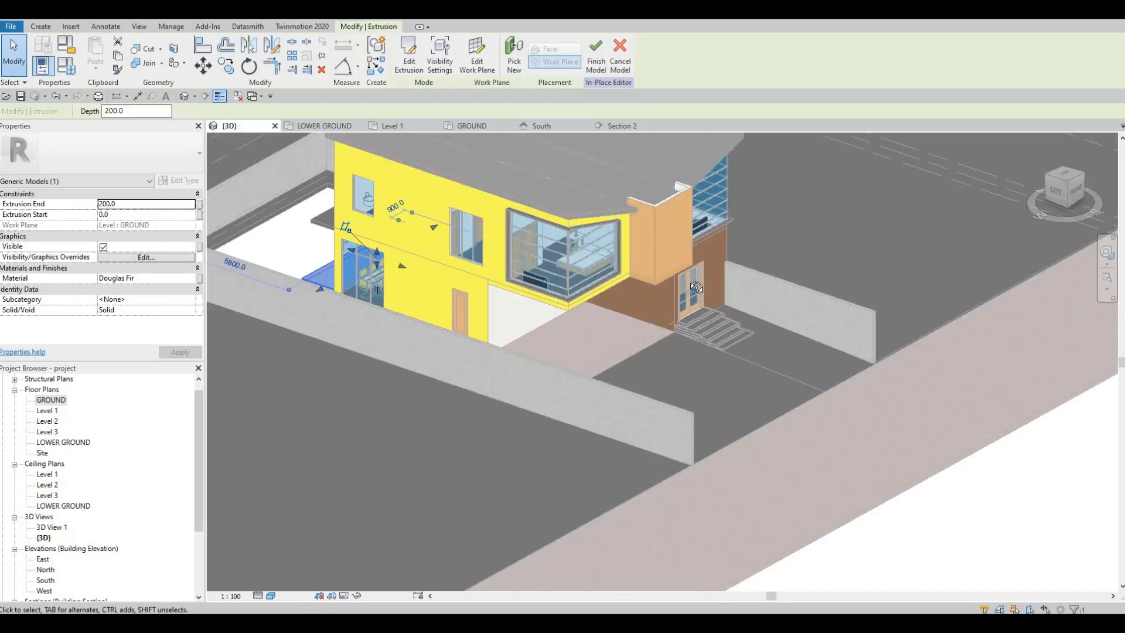
middle_click_drag(767, 266, 490, 249, "shift")
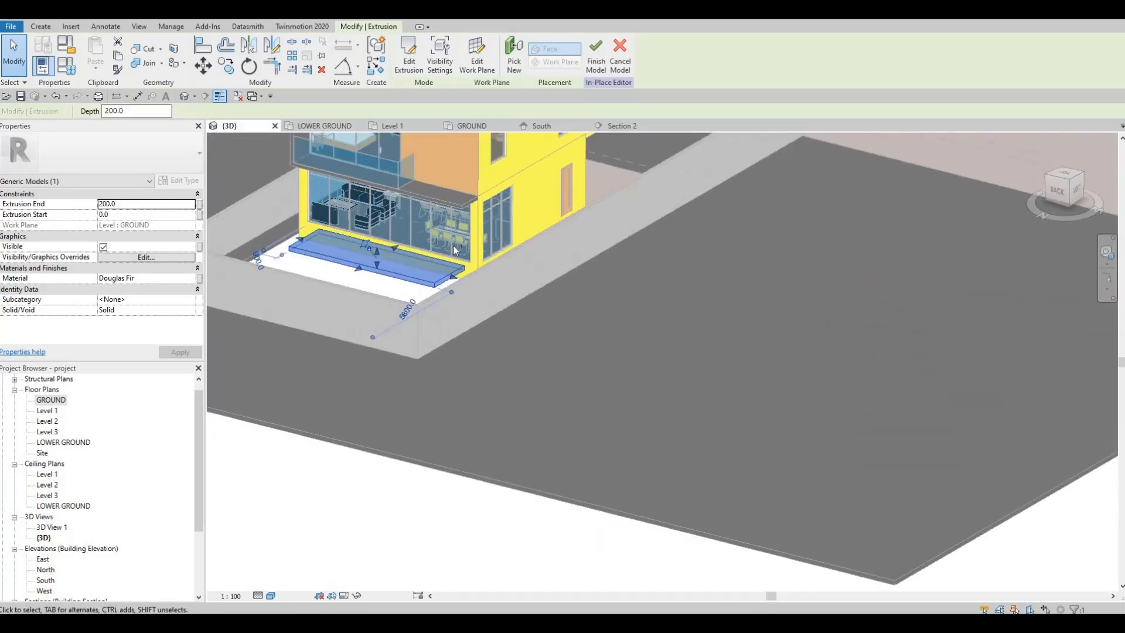
middle_click_drag(368, 253, 452, 227)
scroll(452, 228, "up", 5)
key("Escape")
left_click(452, 227)
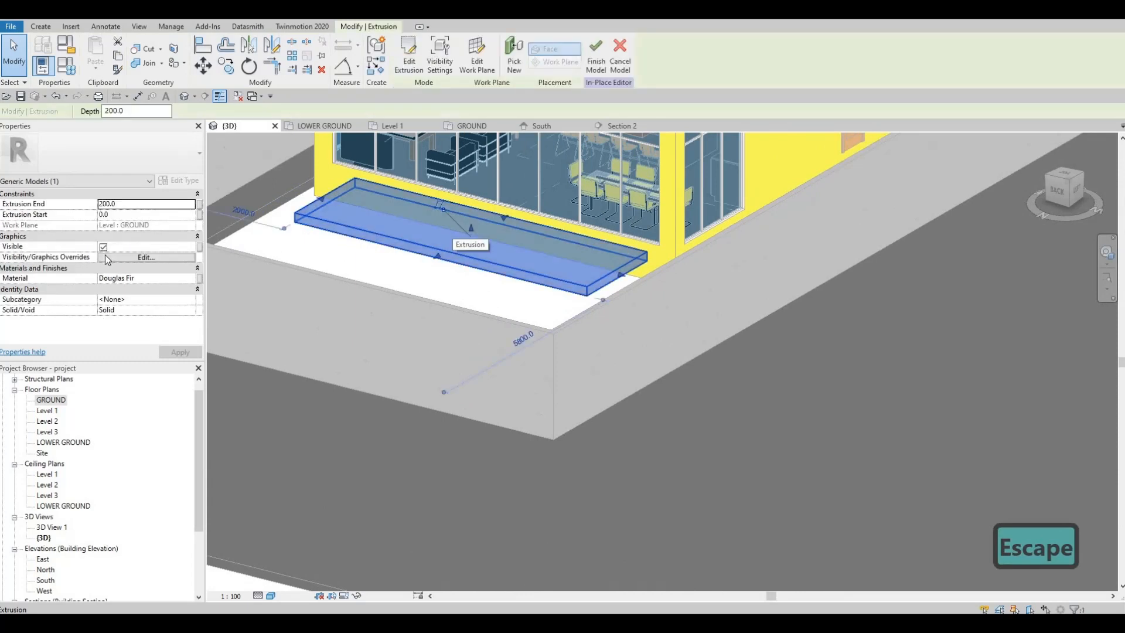
- Set the deck slab's extrusion end to 400 mm
left_click(143, 205)
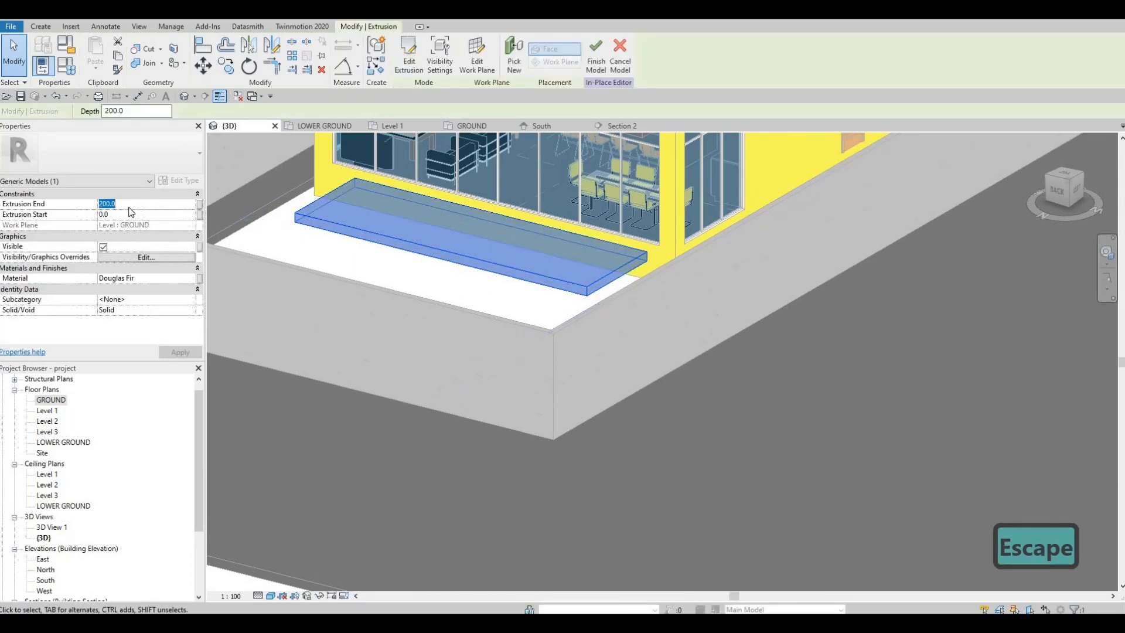
key("Escape")
left_click(129, 205)
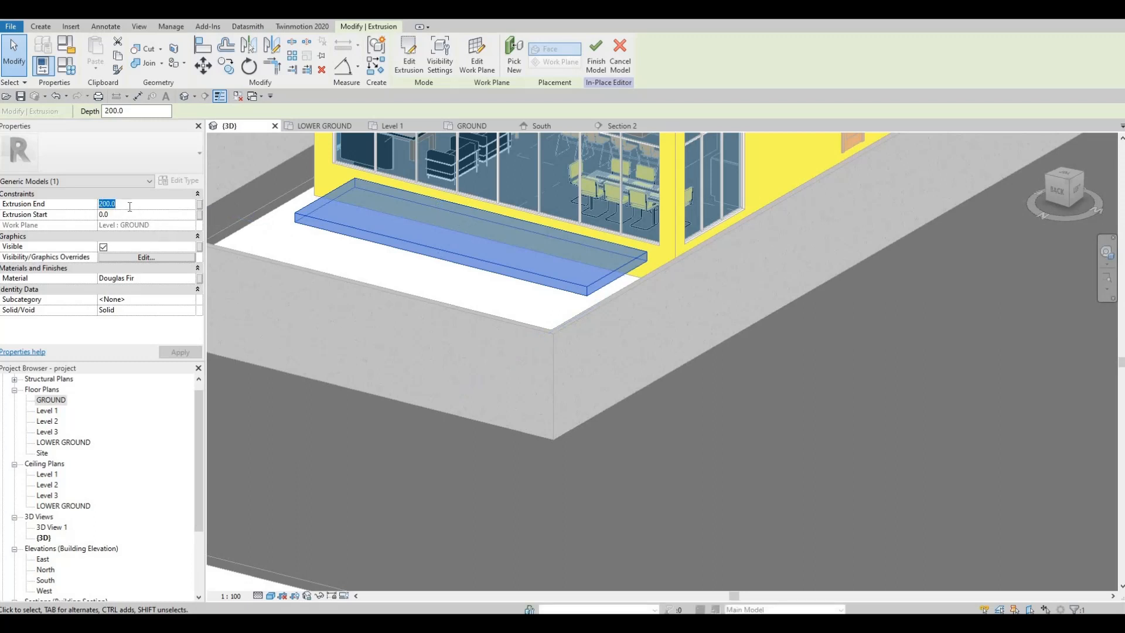
key("Escape")
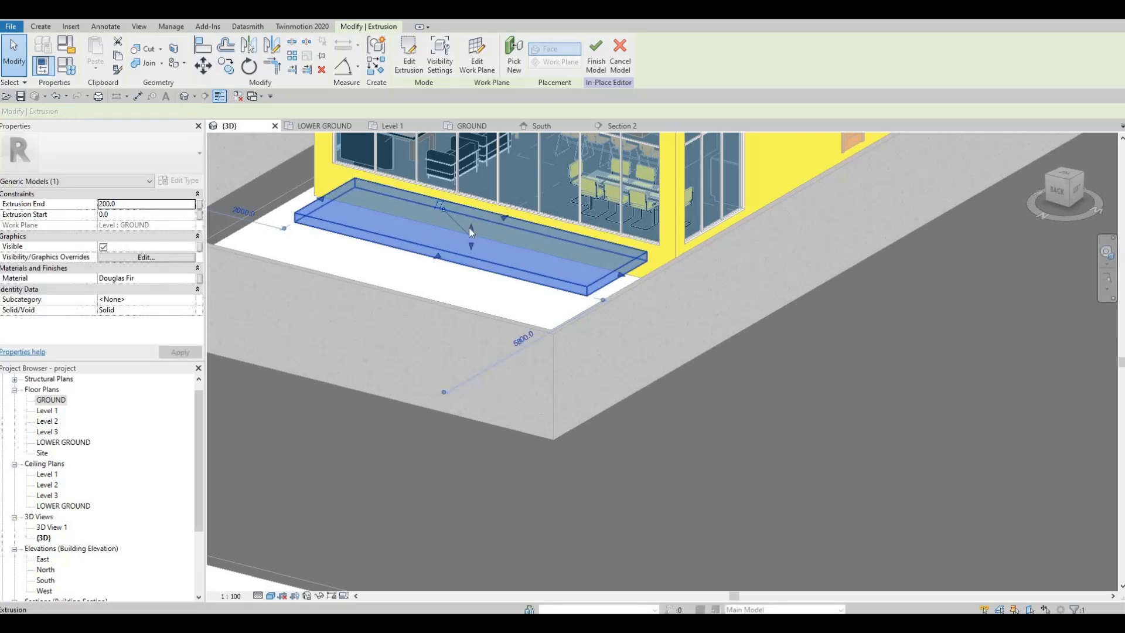
left_click(153, 205)
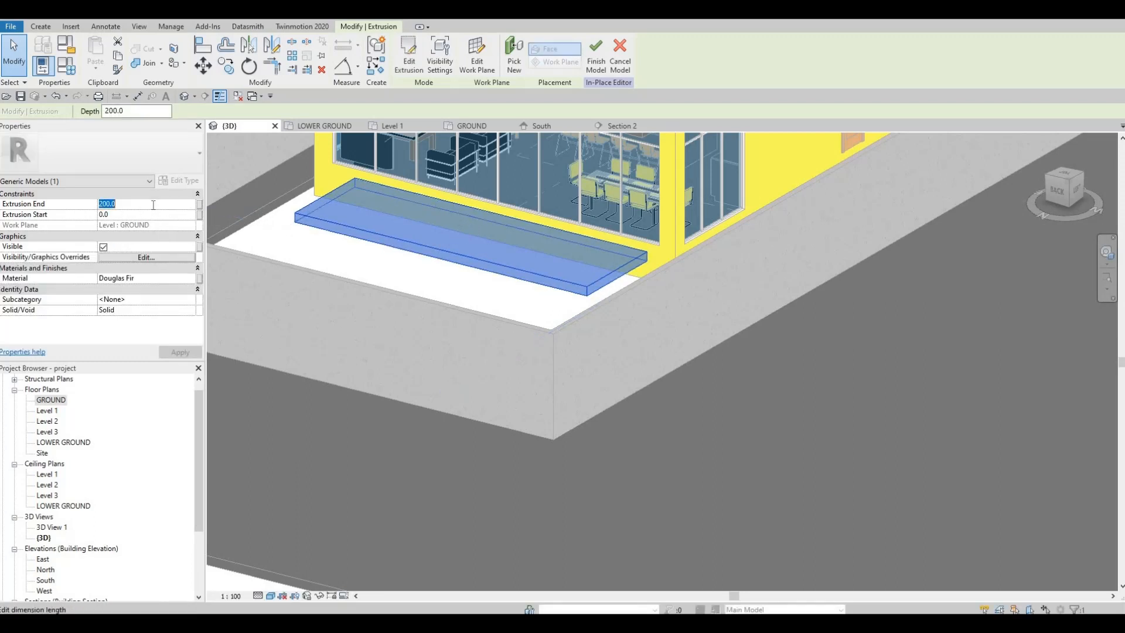
type("400")
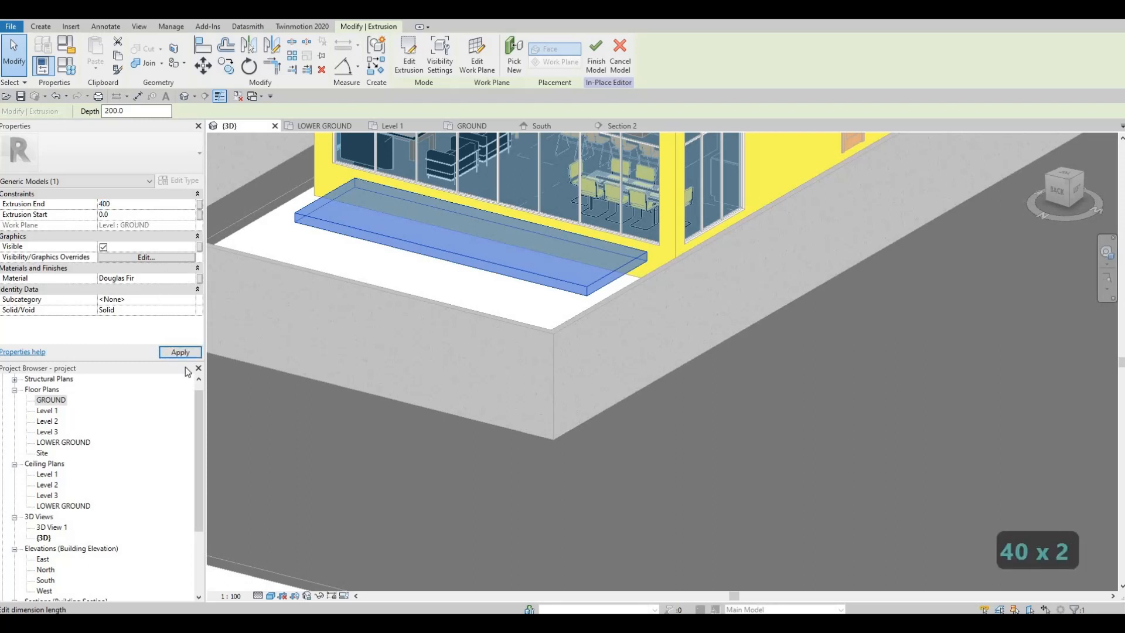
left_click(179, 352)
key("Escape")
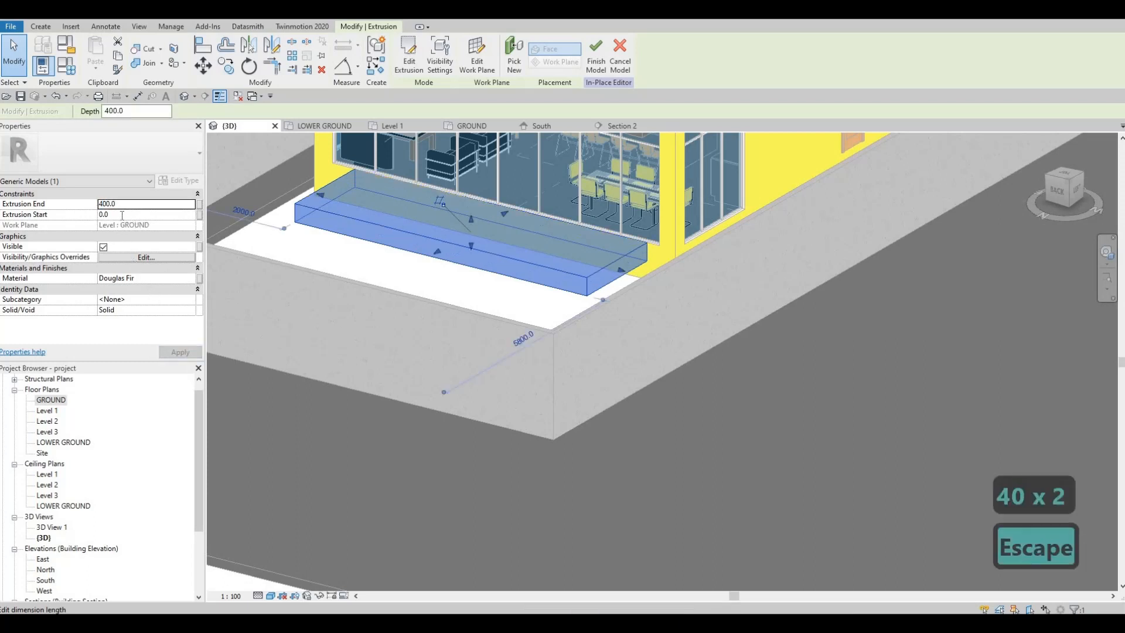
- Set the deck slab's extrusion start to 200 mm and check it from behind the house
left_click(122, 214)
type("200")
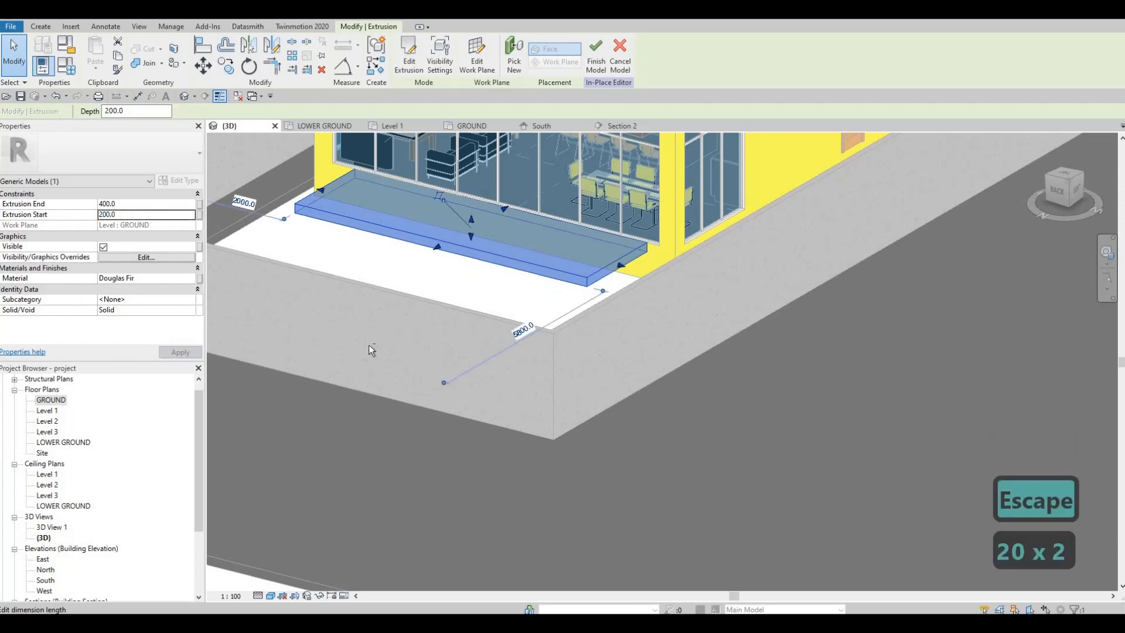
key("Escape")
key("Escape")
middle_click_drag(550, 367, 446, 245, "shift")
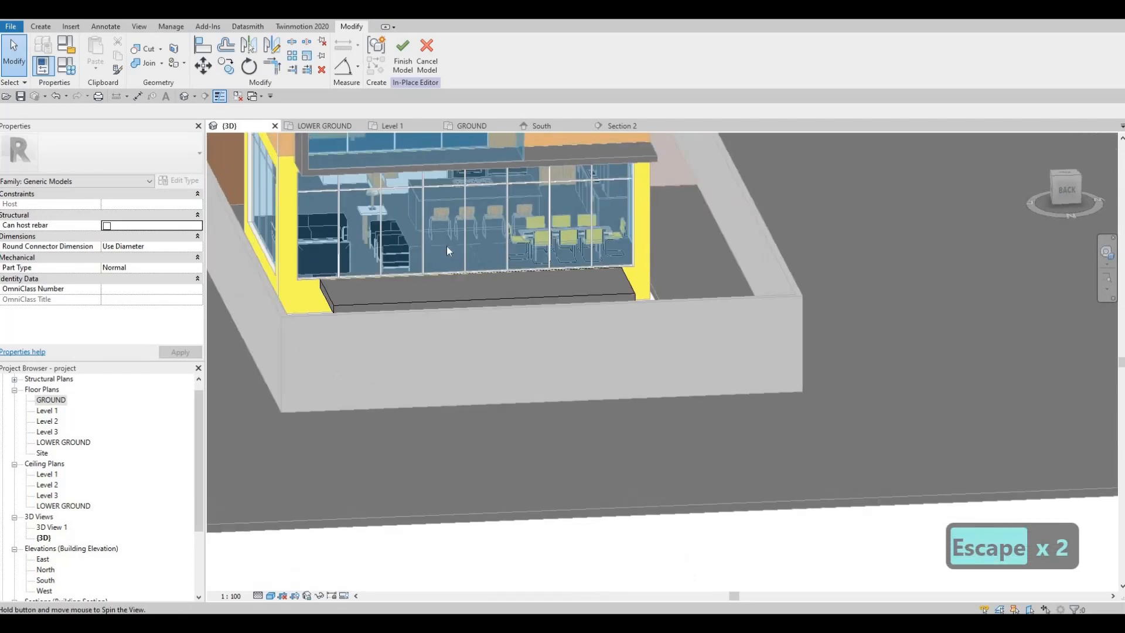
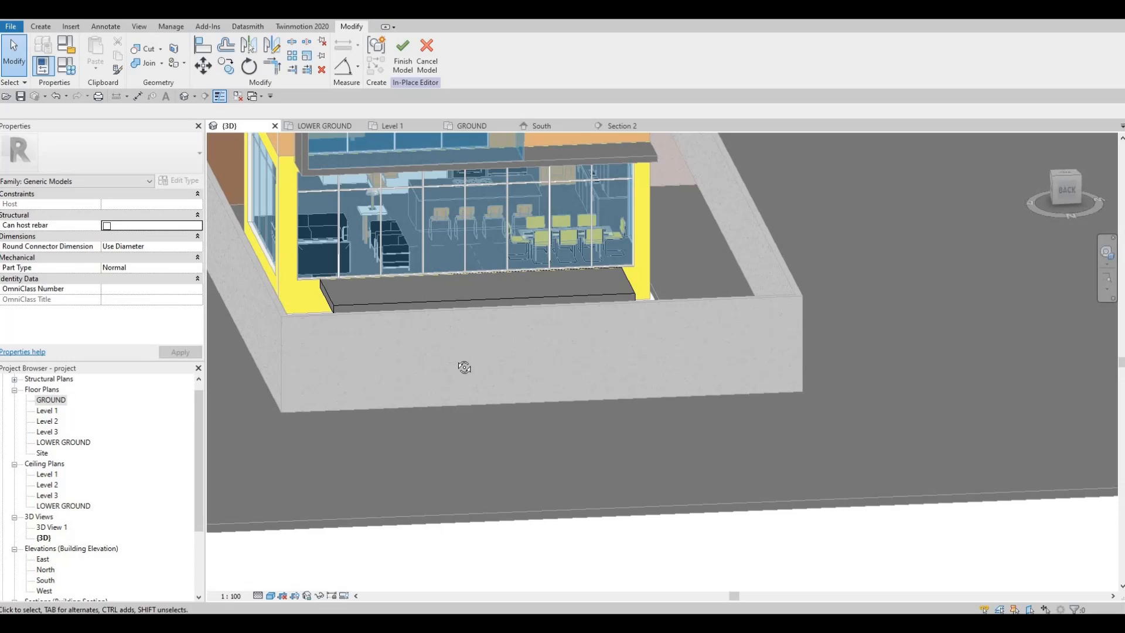
middle_click_drag(462, 367, 507, 254, "shift")
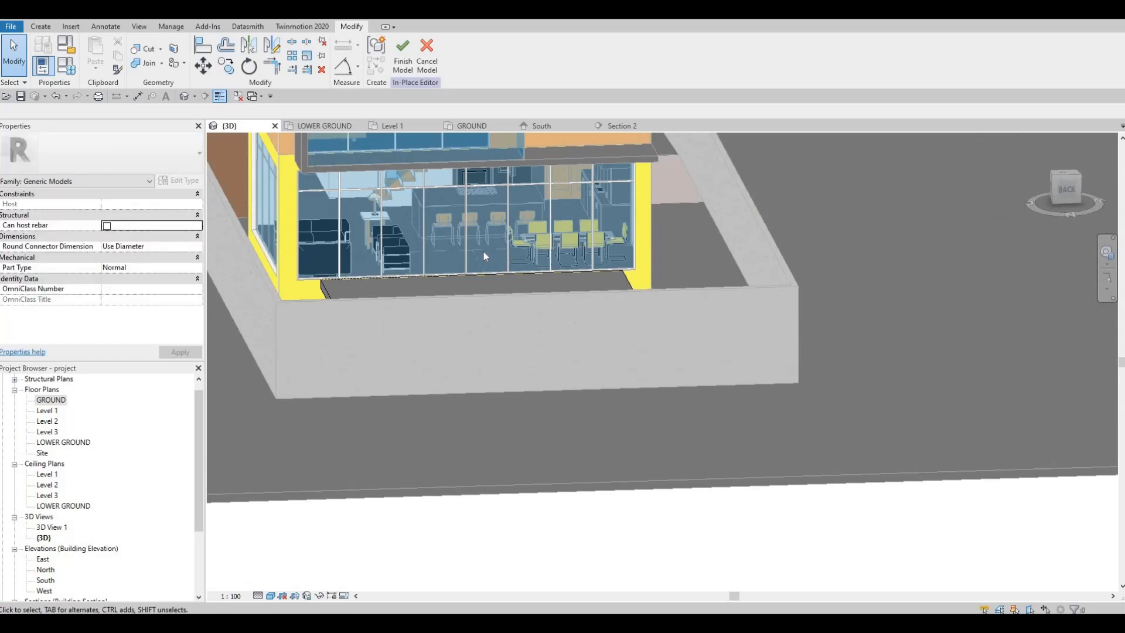
middle_click_drag(493, 302, 370, 330, "shift")
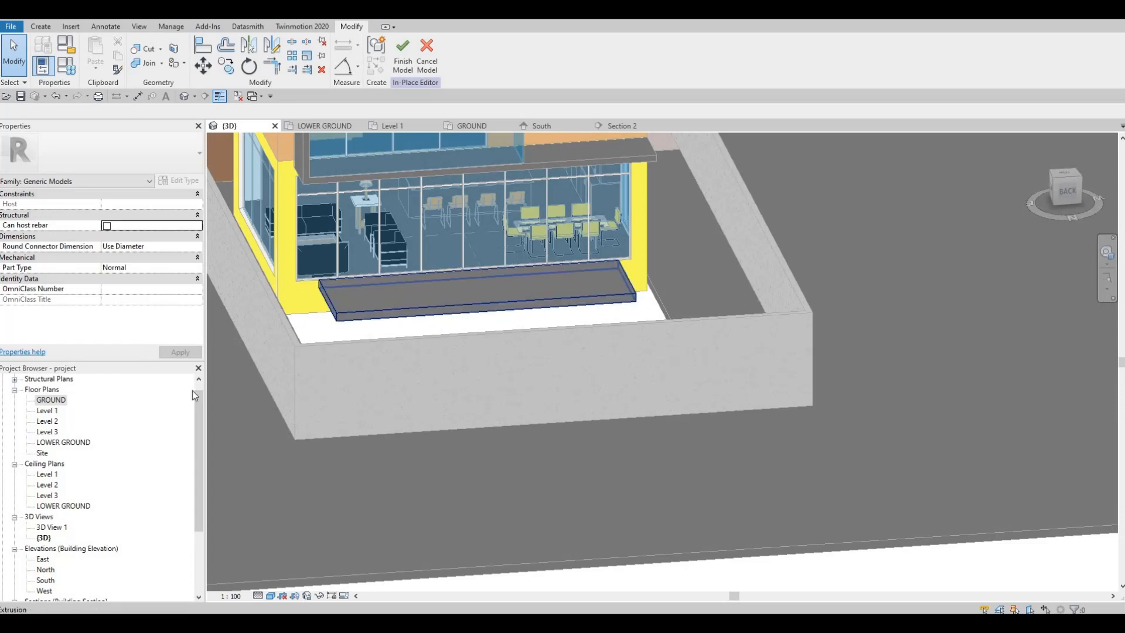
- In the GROUND floor plan, sketch a second extrusion rectangle around the deck slab, about 8105 mm wide and 2608 mm deep
double_click(51, 400)
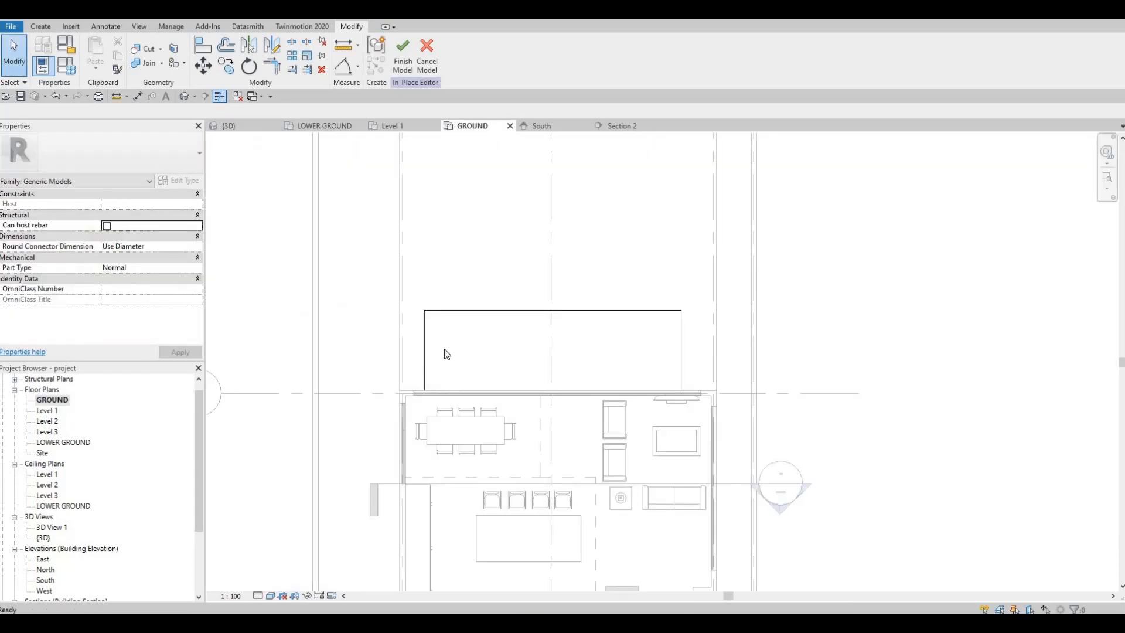
scroll(519, 296, "up", 2)
key("Escape")
key("Escape")
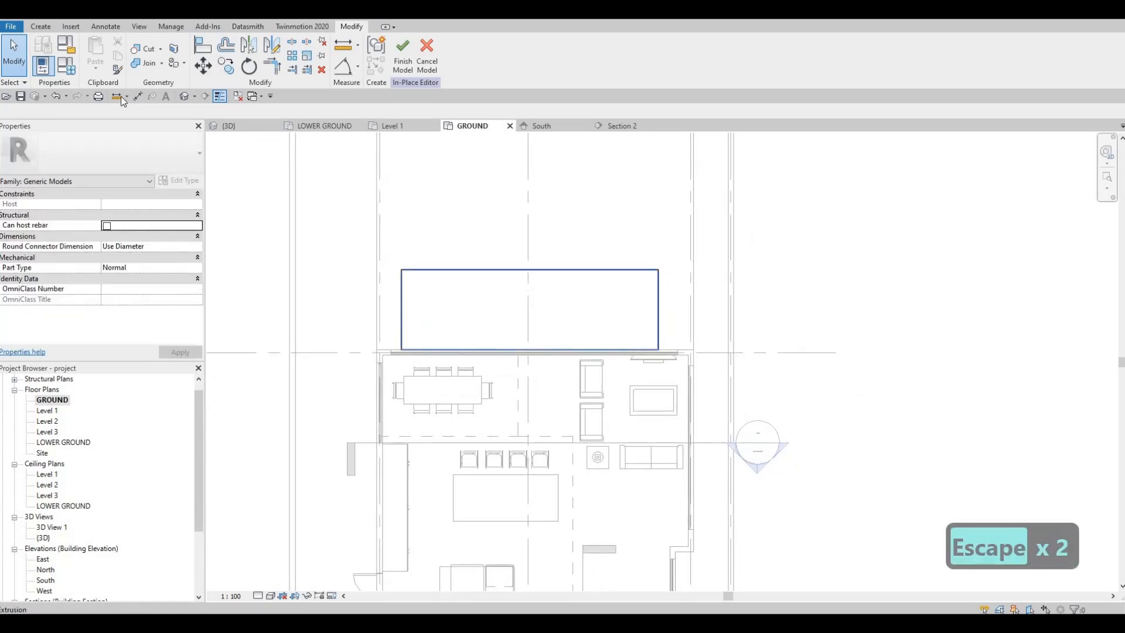
left_click(41, 26)
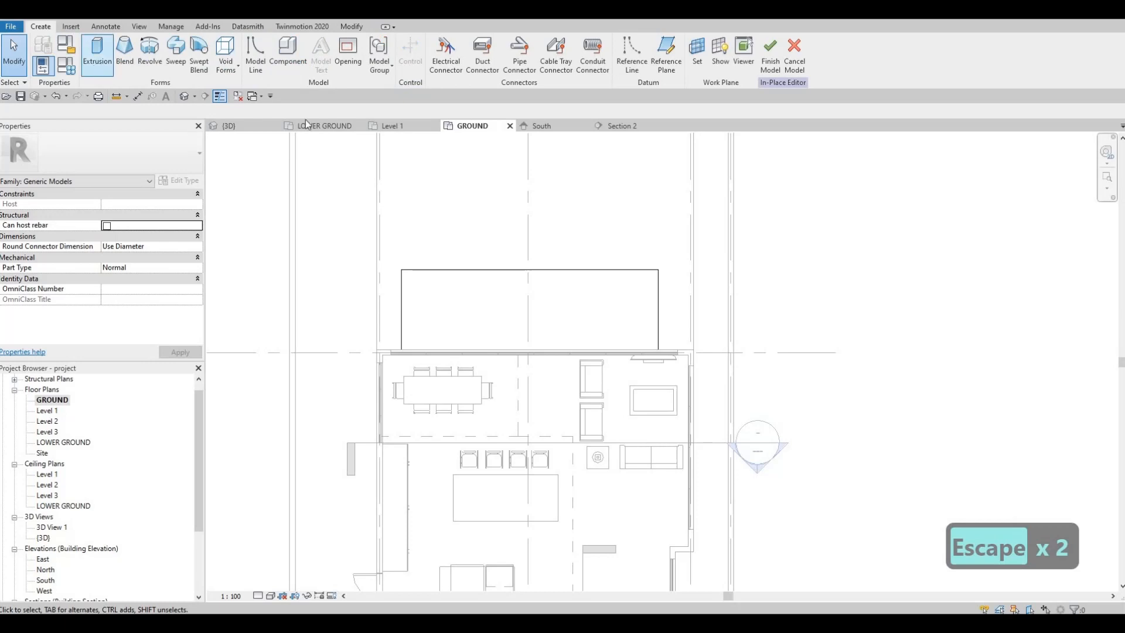
left_click(94, 63)
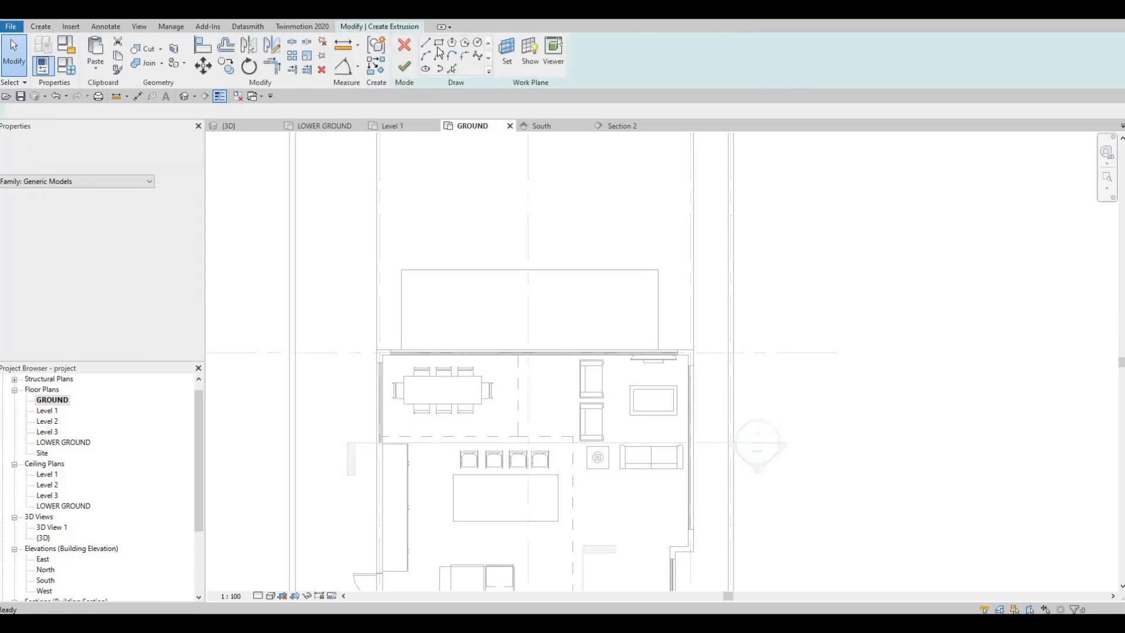
left_click(382, 350)
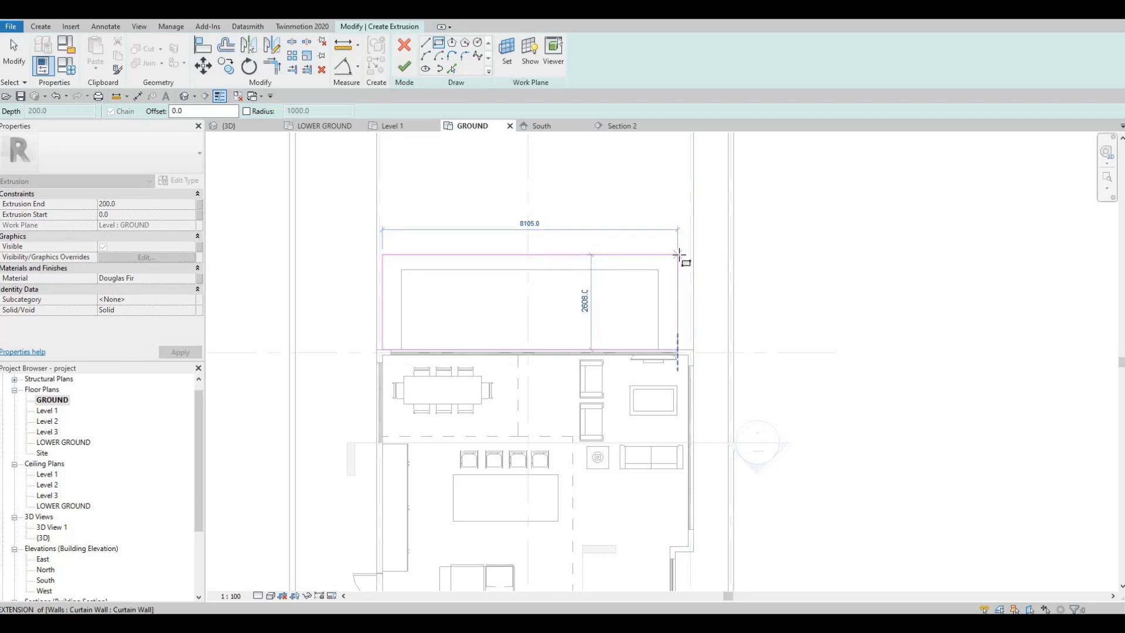
key("Escape")
key("Escape")
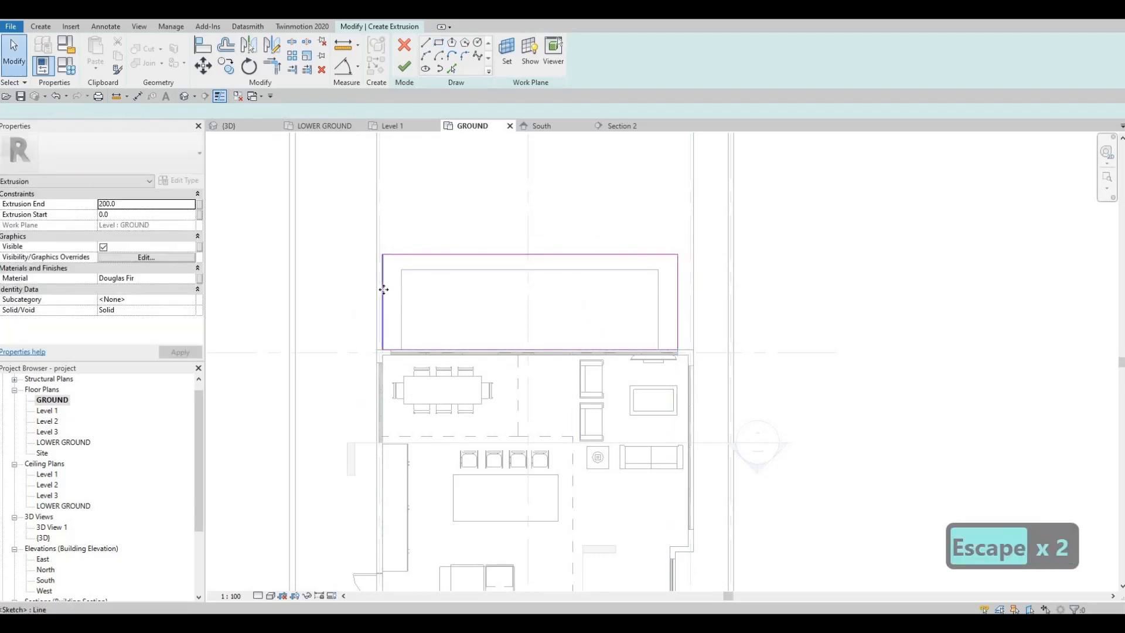
- Move the new rectangle's rear edge away from the house to make the sketch 2728 mm deep
left_click(381, 289)
left_click(490, 259)
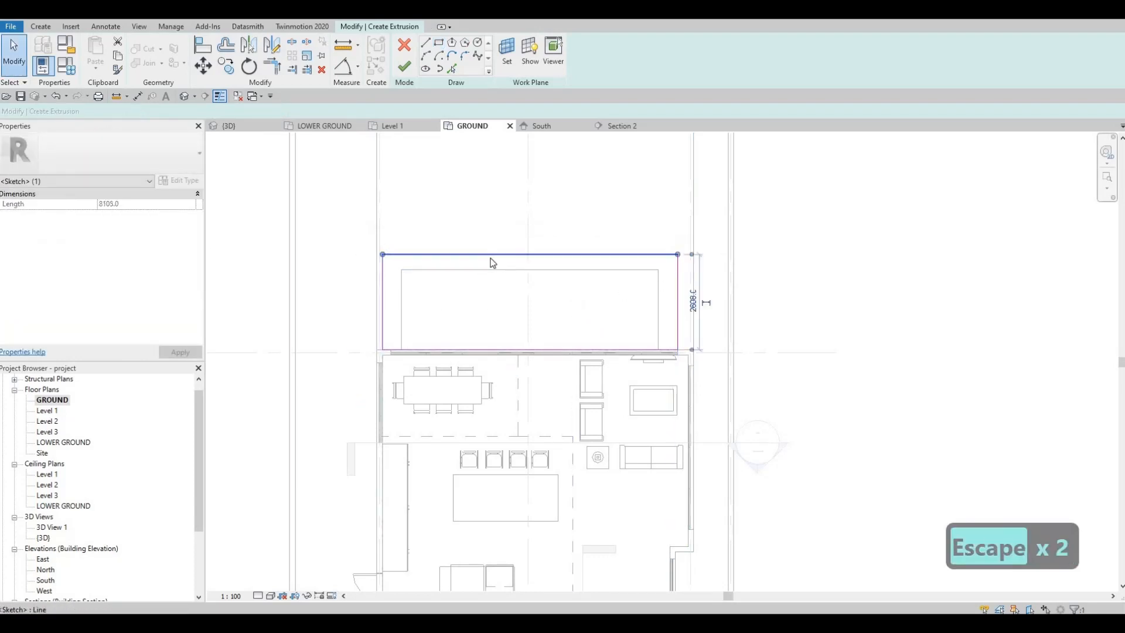
key("Up")
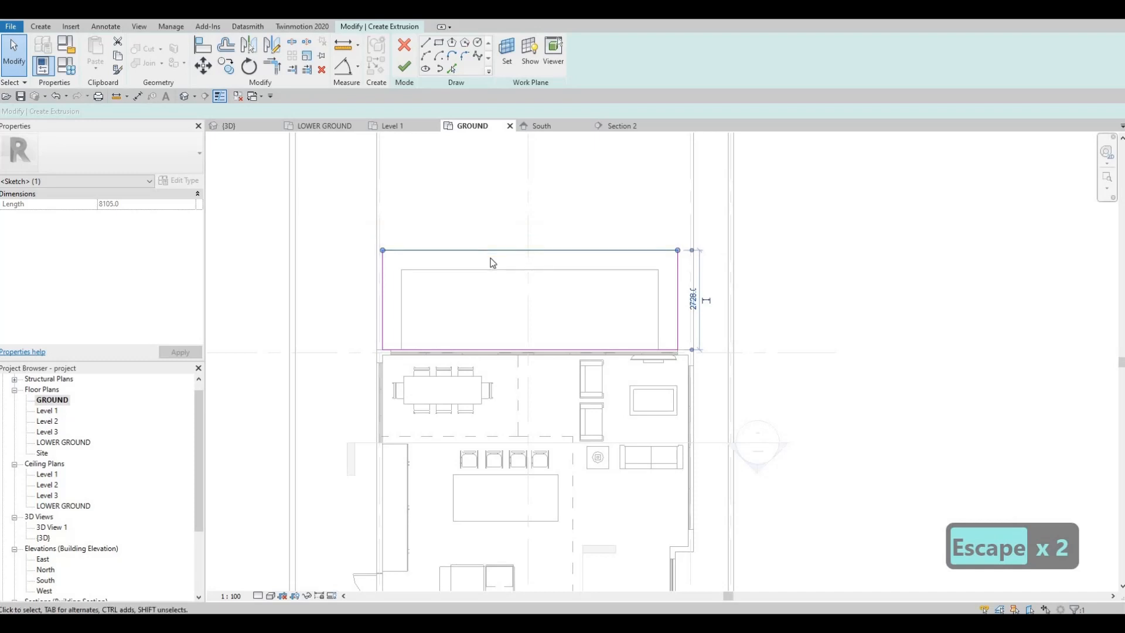
key("Escape")
- Move the rectangle's short side nearest the dining table inward to make it 8045 mm wide, and finish the extrusion
left_click(384, 294)
key("Right")
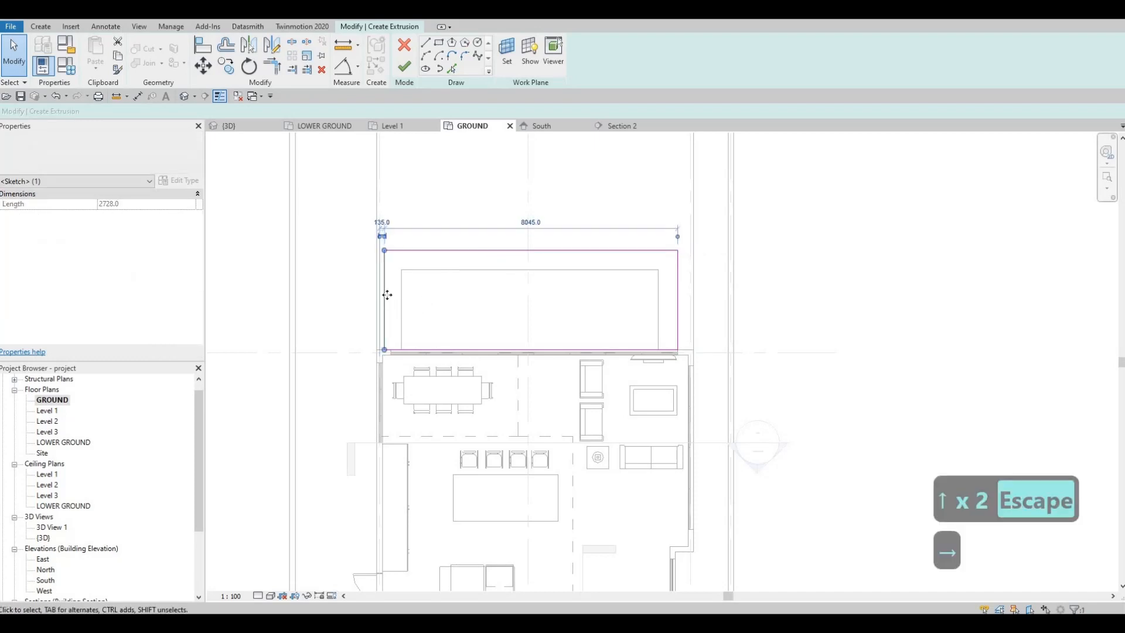
left_click(678, 302)
key("Left")
key("Left")
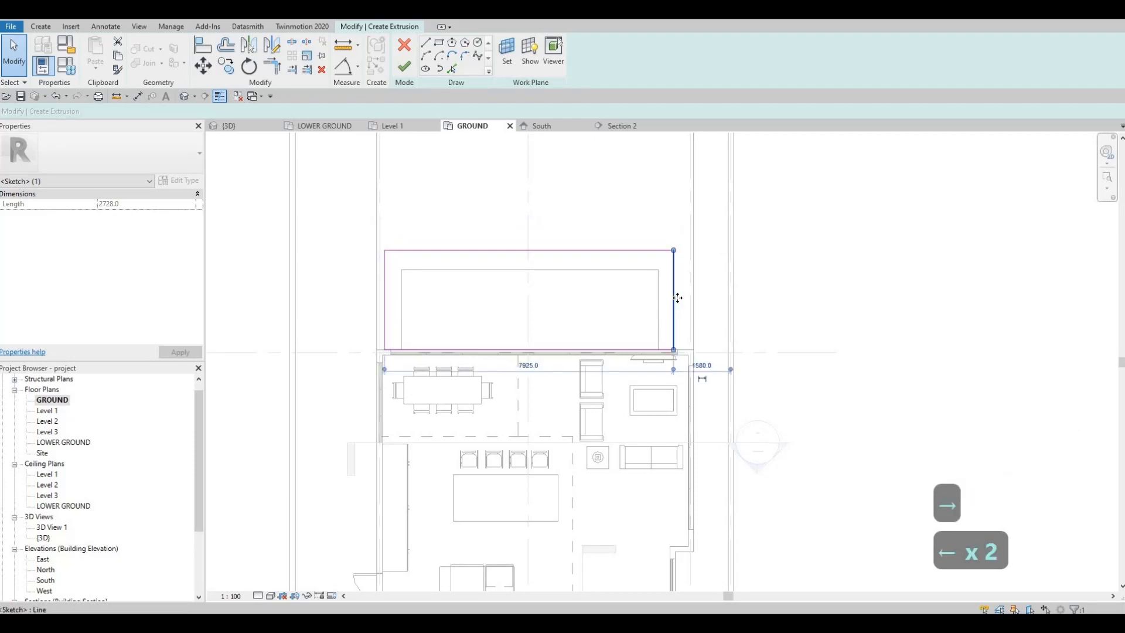
key("Right")
key("Right")
key("Escape")
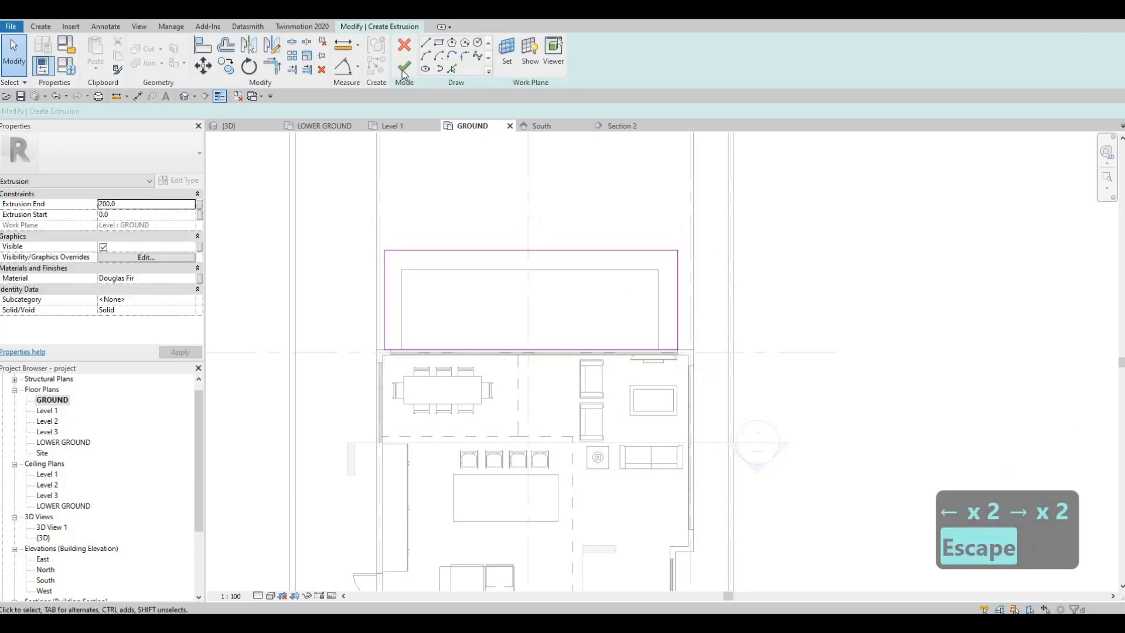
left_click(404, 70)
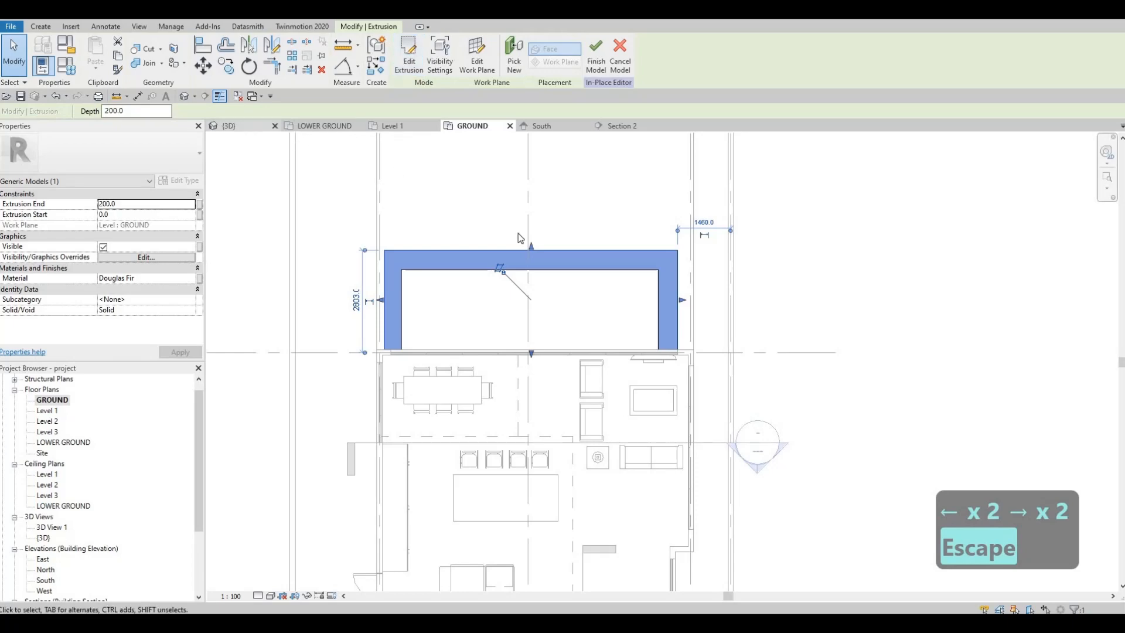
- Examine the two stepped deck slabs in the 3D view, including their corners and the junction with the rear wall
left_click(228, 126)
middle_click_drag(577, 279, 633, 321, "shift")
key("Escape")
scroll(676, 286, "up", 2)
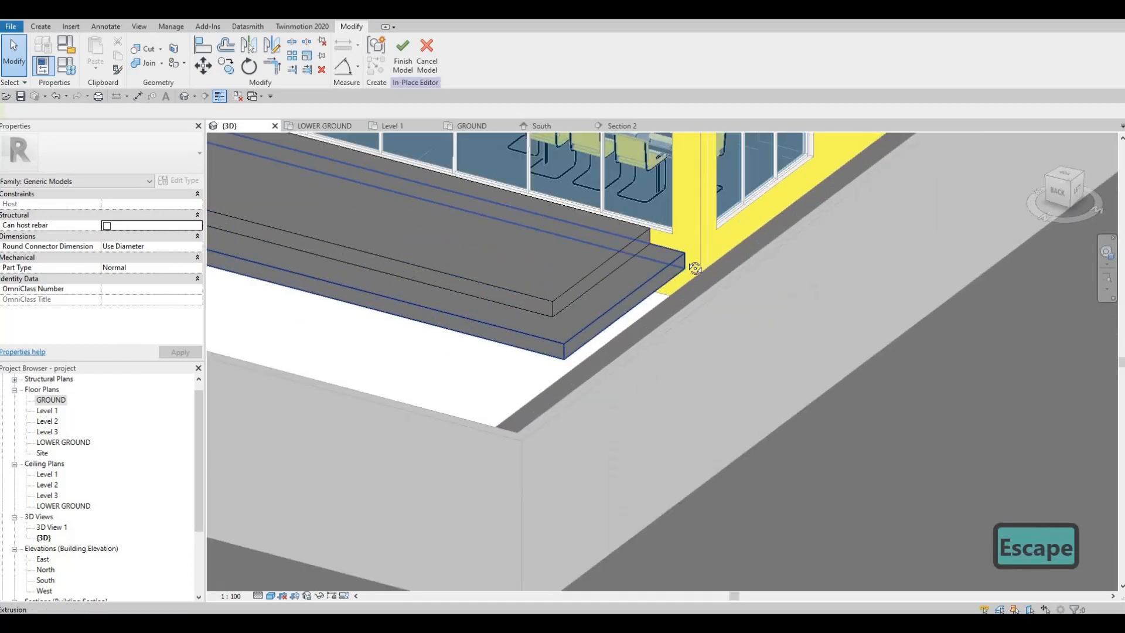
middle_click_drag(694, 268, 704, 226, "shift")
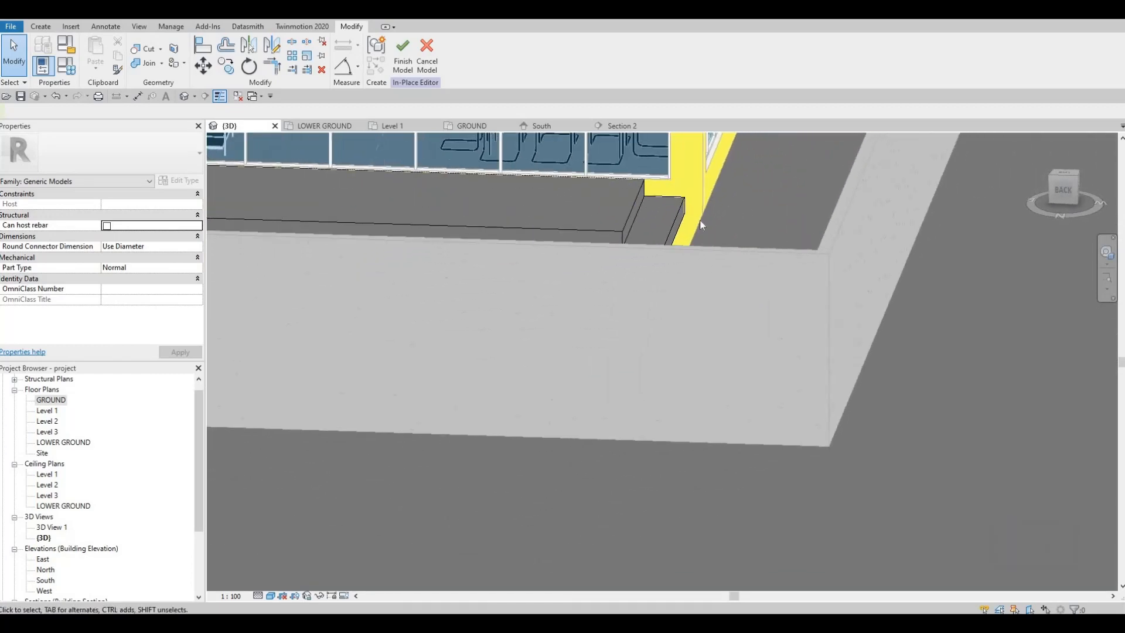
middle_click_drag(598, 313, 516, 328, "shift")
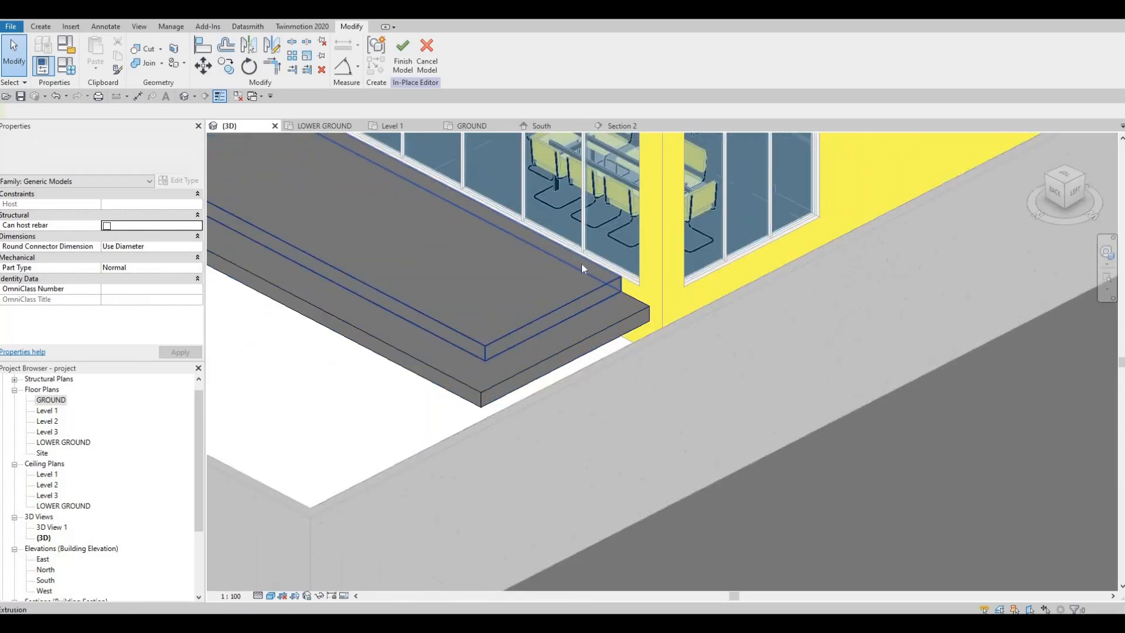
scroll(581, 268, "down", 6)
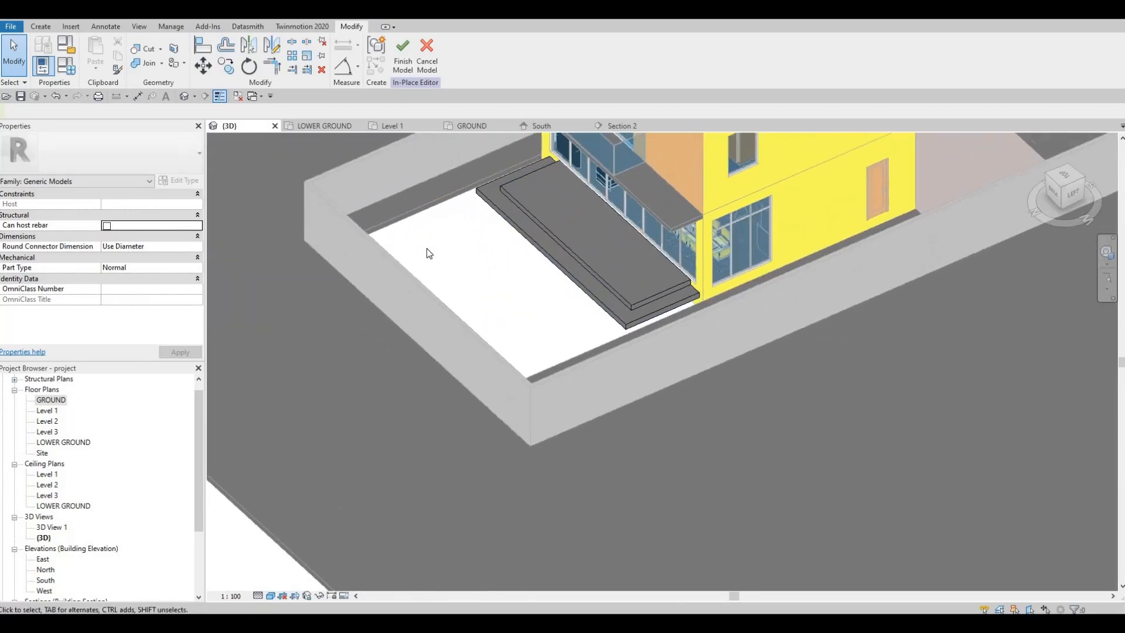
mouse_move(483, 303)
middle_mouse_down("shift")
mouse_move(447, 234)
mouse_move(498, 289)
middle_mouse_up("shift")
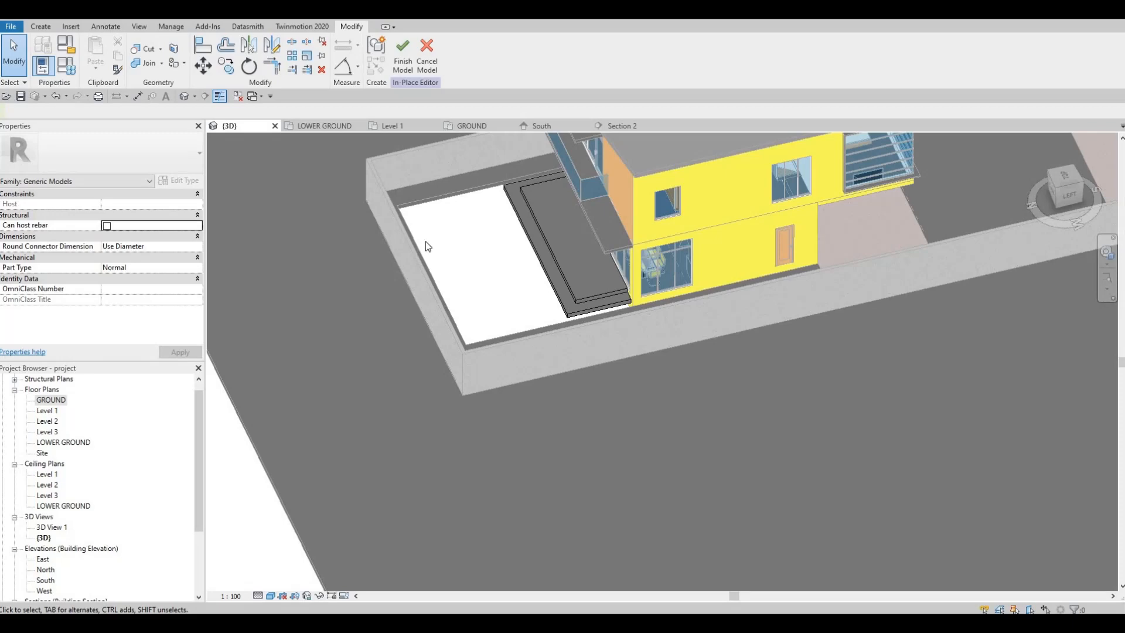
middle_click_drag(426, 244, 484, 292, "shift")
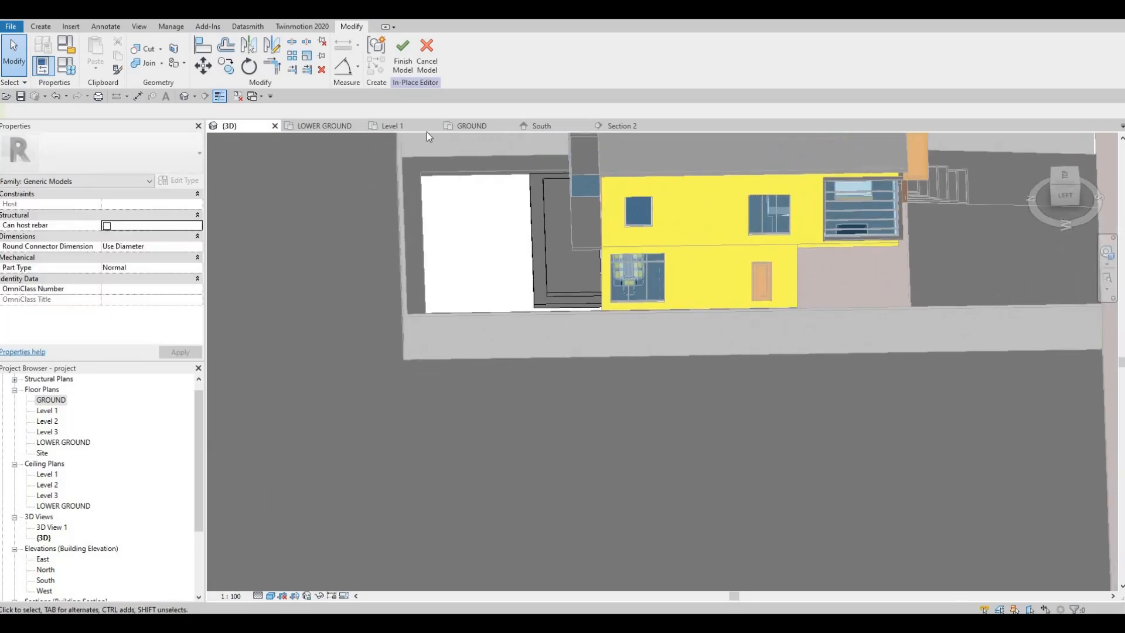
middle_click_drag(426, 136, 402, 73, "shift")
- Finish the in-place deck model and check the stepped deck as one element from behind the house
left_click(402, 57)
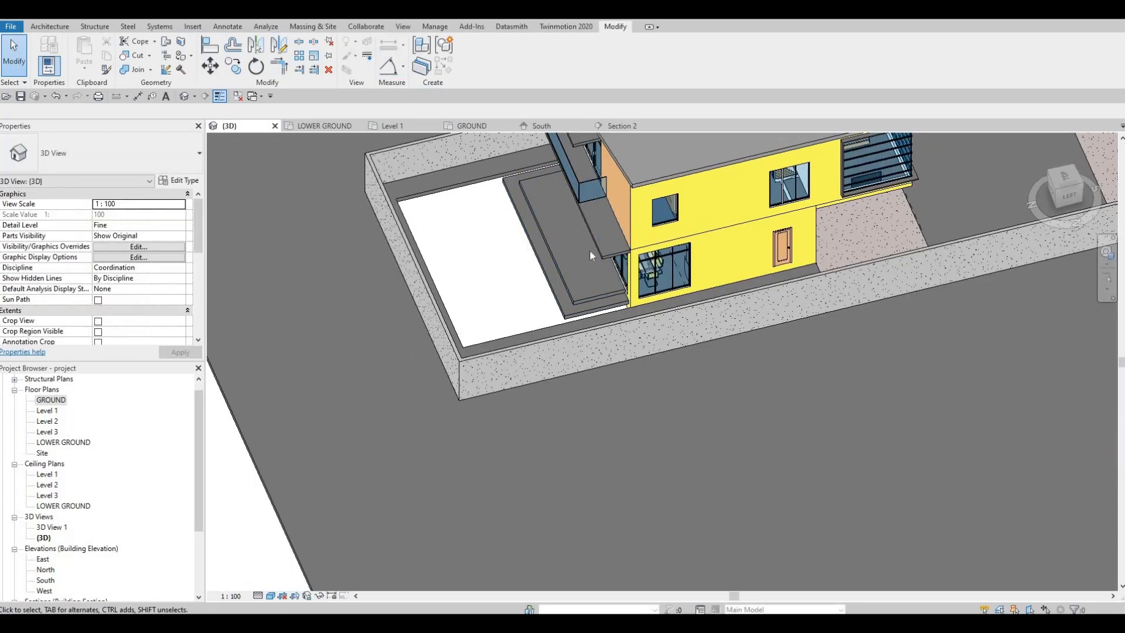
middle_click_drag(589, 251, 650, 239, "shift")
key("Escape")
left_click(574, 282)
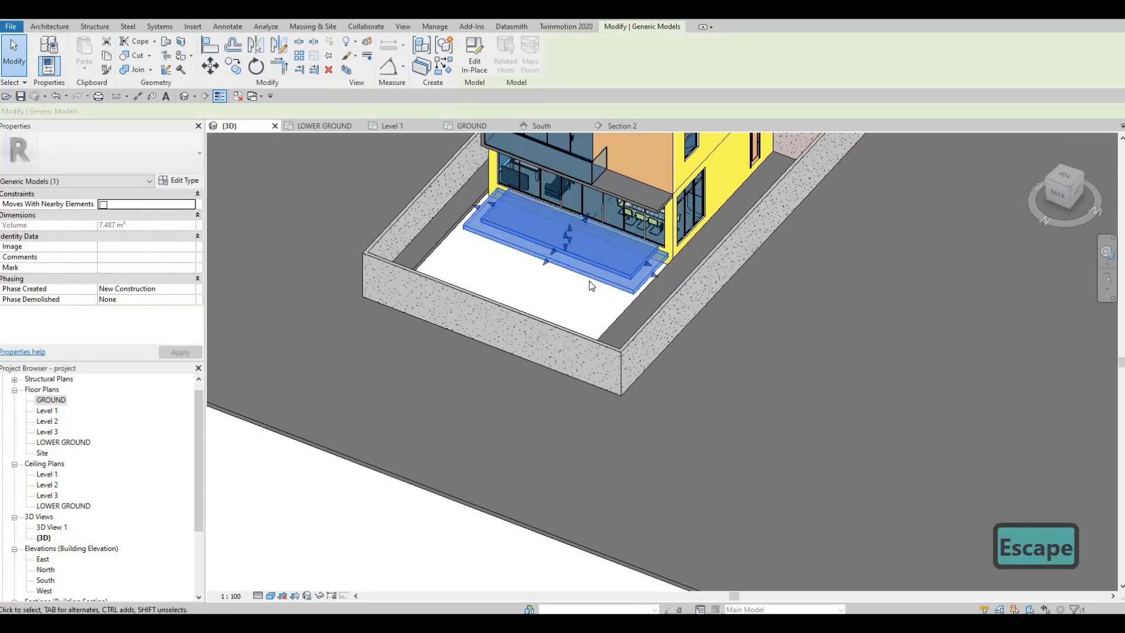
key("Escape")
key("Escape")
middle_click_drag(691, 226, 628, 210, "shift")
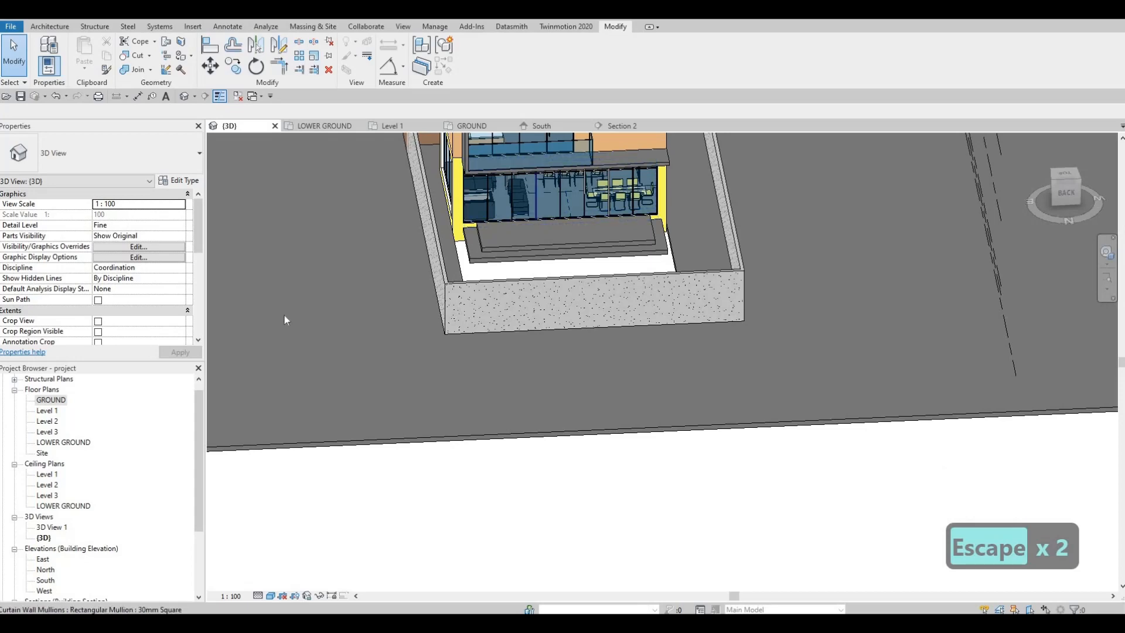
- In the Level 1 plan, shorten the rear curtain wall to 3300 mm from its living-area end, deleting the mullions that no longer fit
double_click(52, 414)
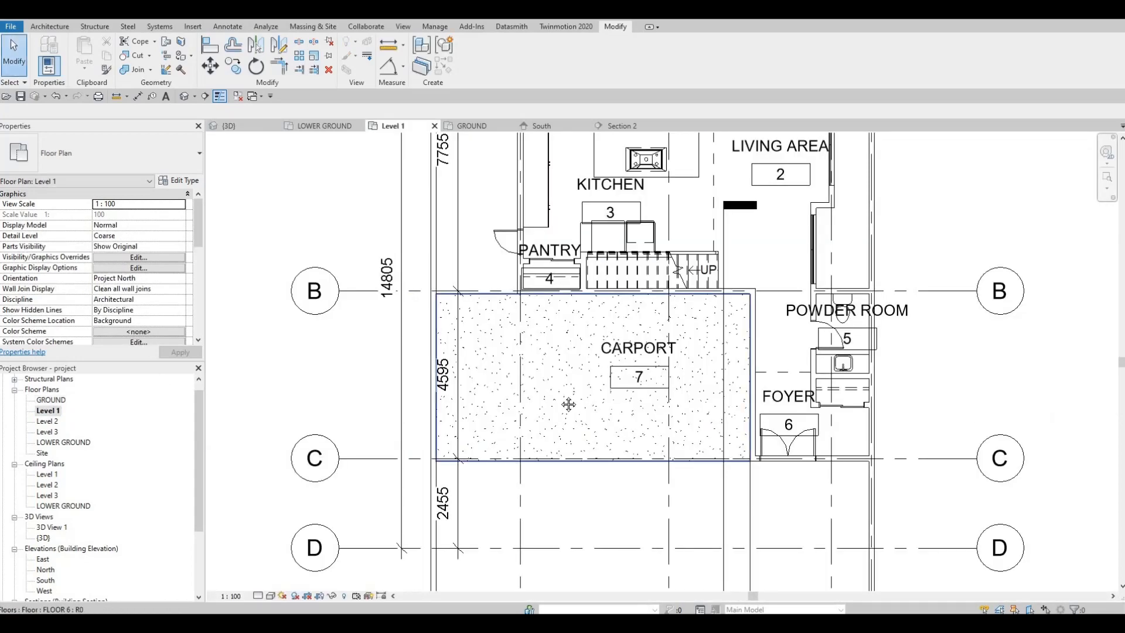
scroll(714, 186, "down", 2)
scroll(652, 185, "up", 4)
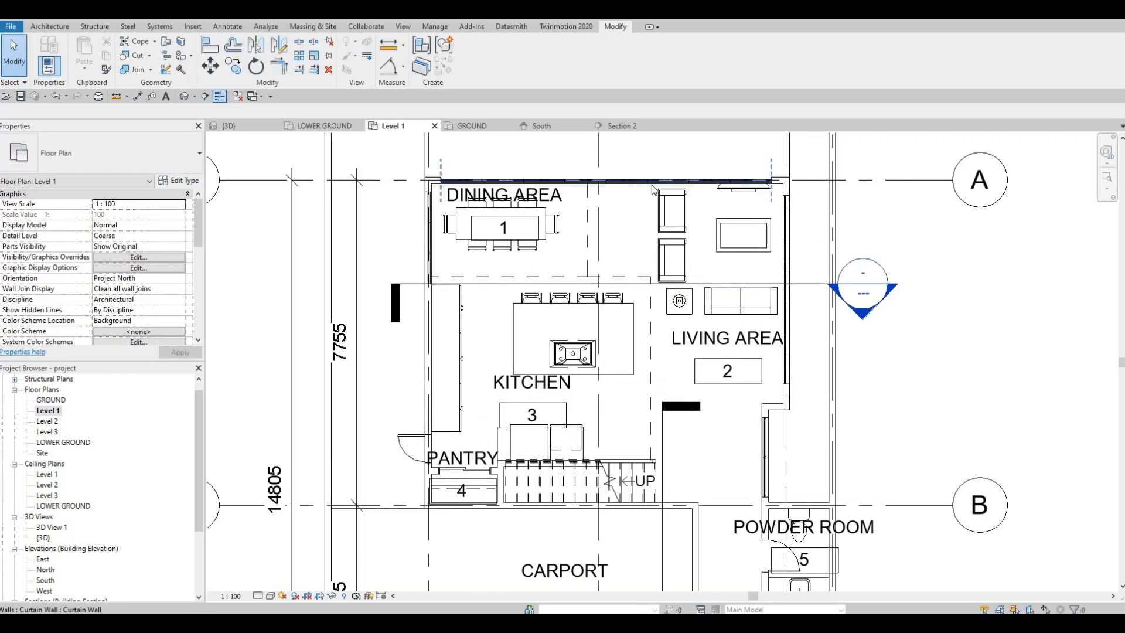
left_click(649, 187)
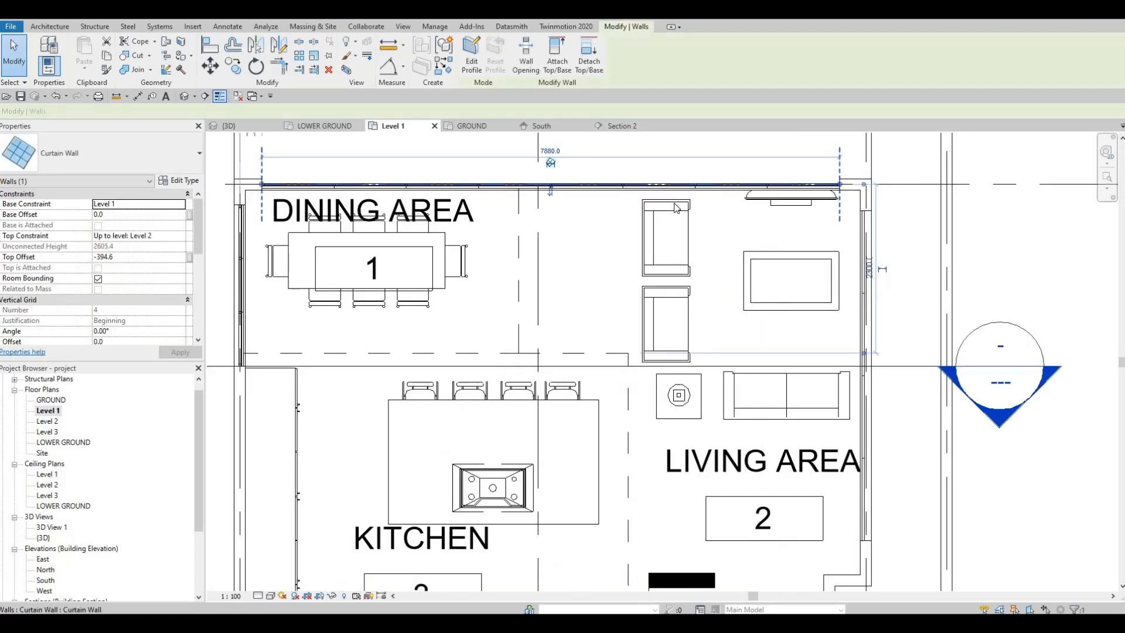
left_click_drag(839, 185, 503, 184)
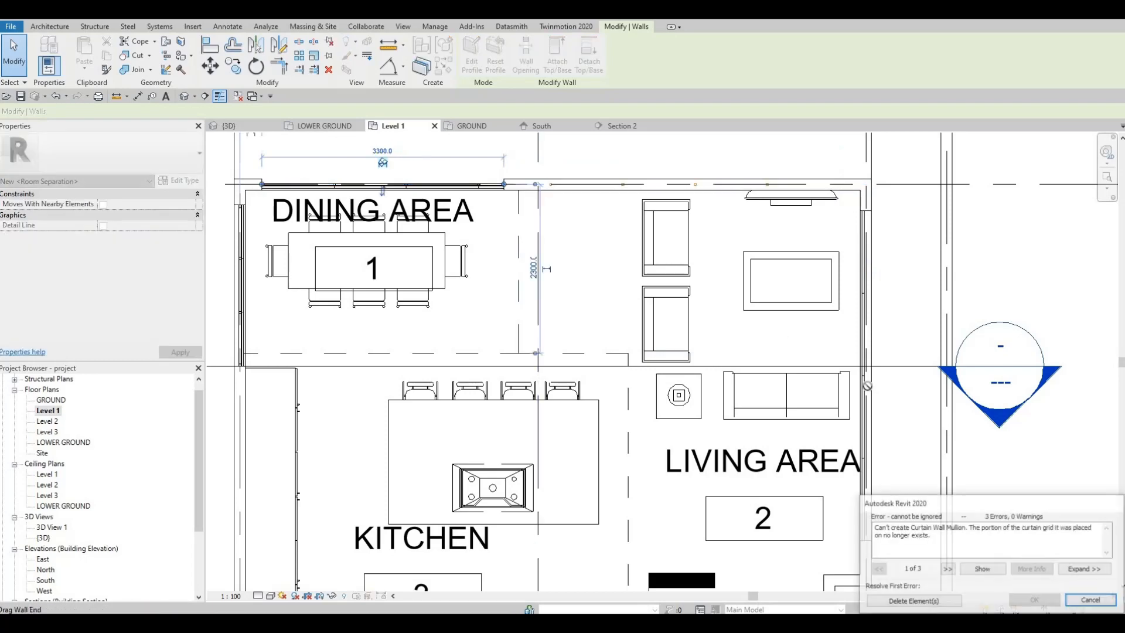
left_click(928, 602)
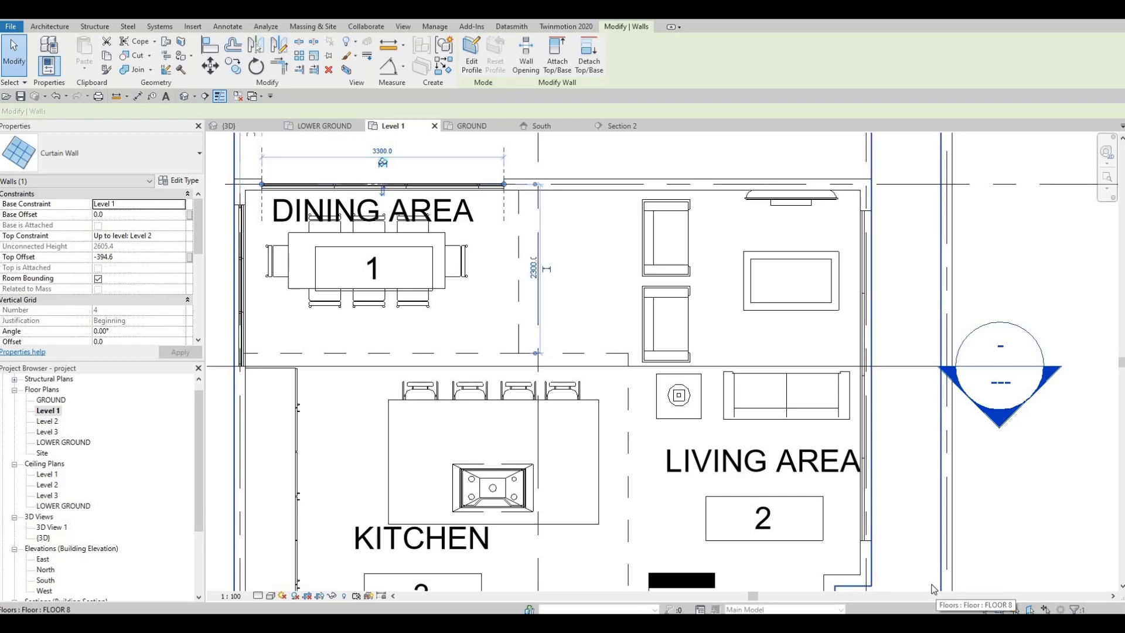
key("Escape")
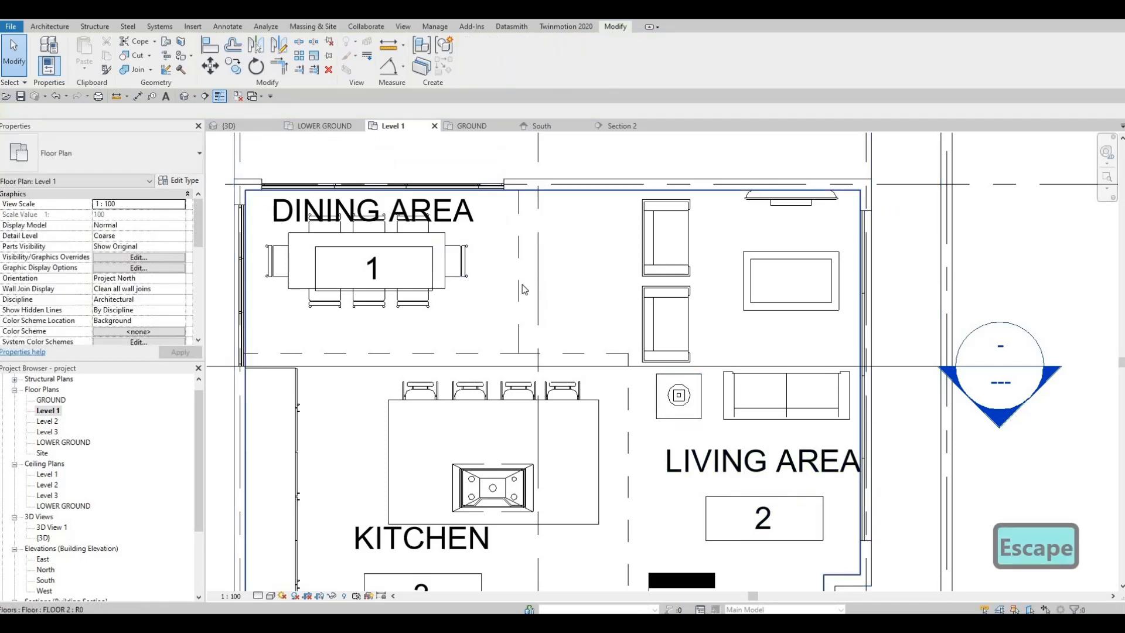
middle_click_drag(524, 289, 506, 351)
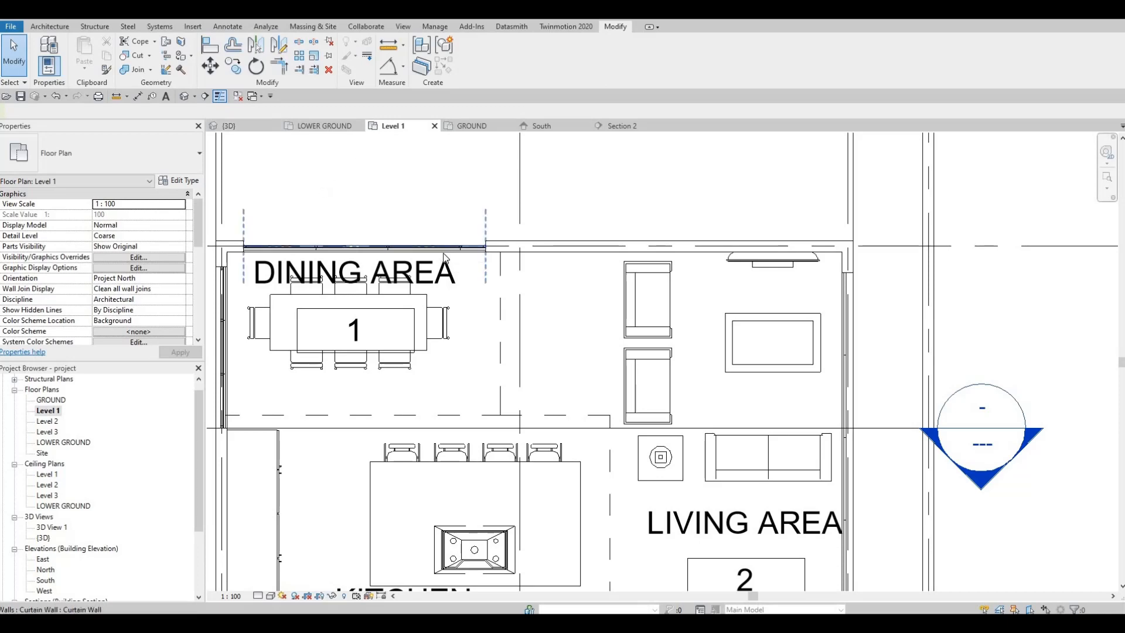
- Draw a 2765 mm curtain wall along the rear exterior wall behind the living area, ending near the house corner
key("Escape")
key("Escape")
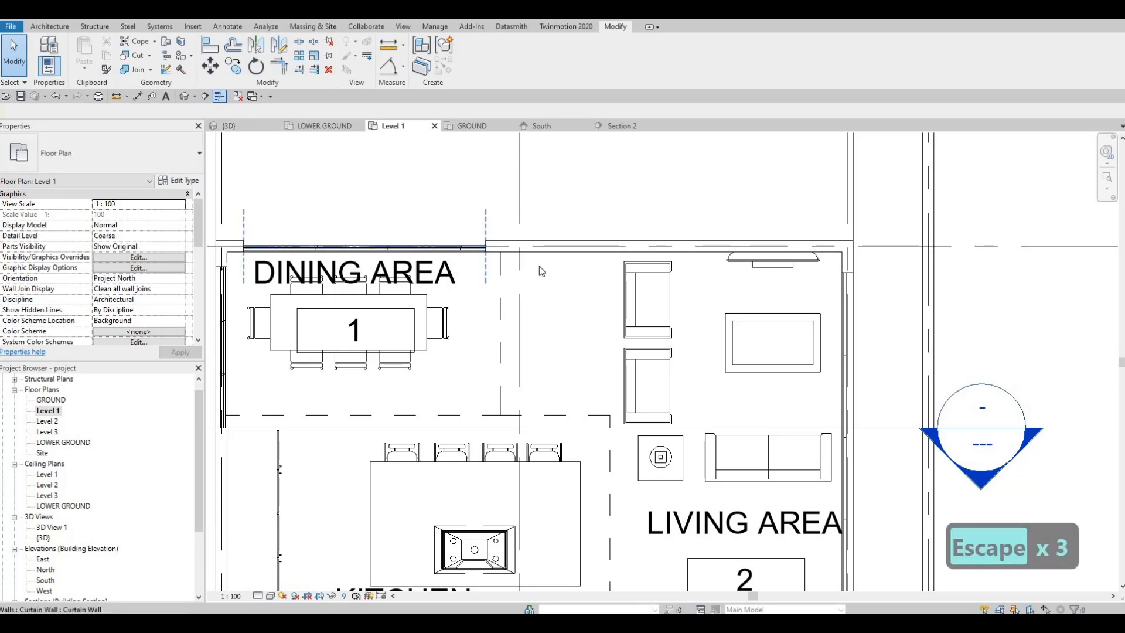
left_click(542, 271)
key("c")
key("s")
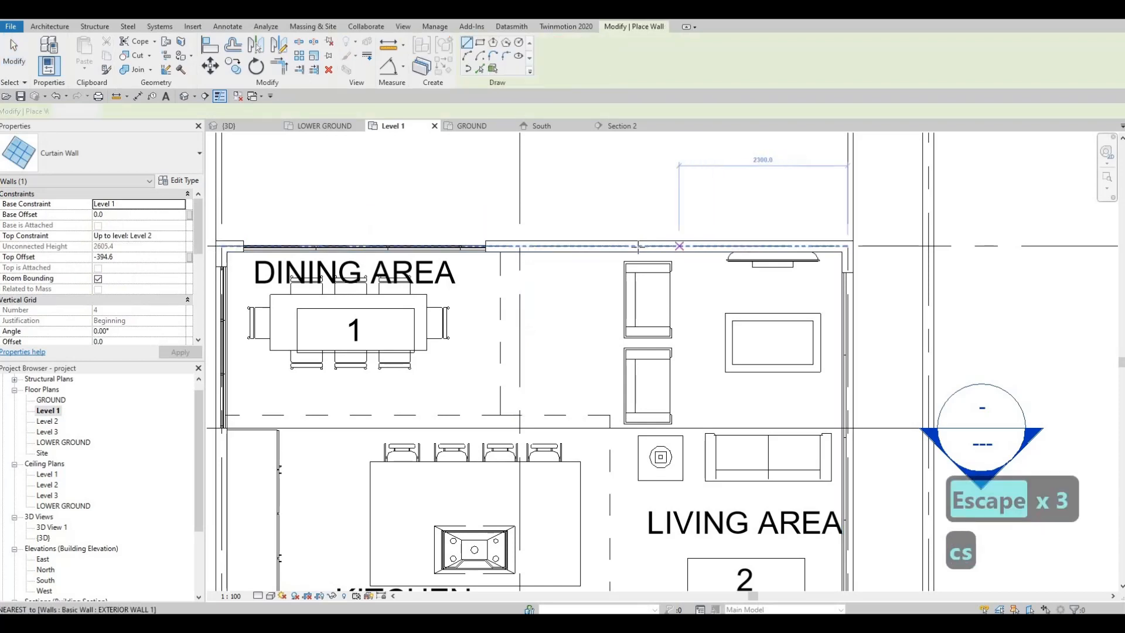
left_click(640, 246)
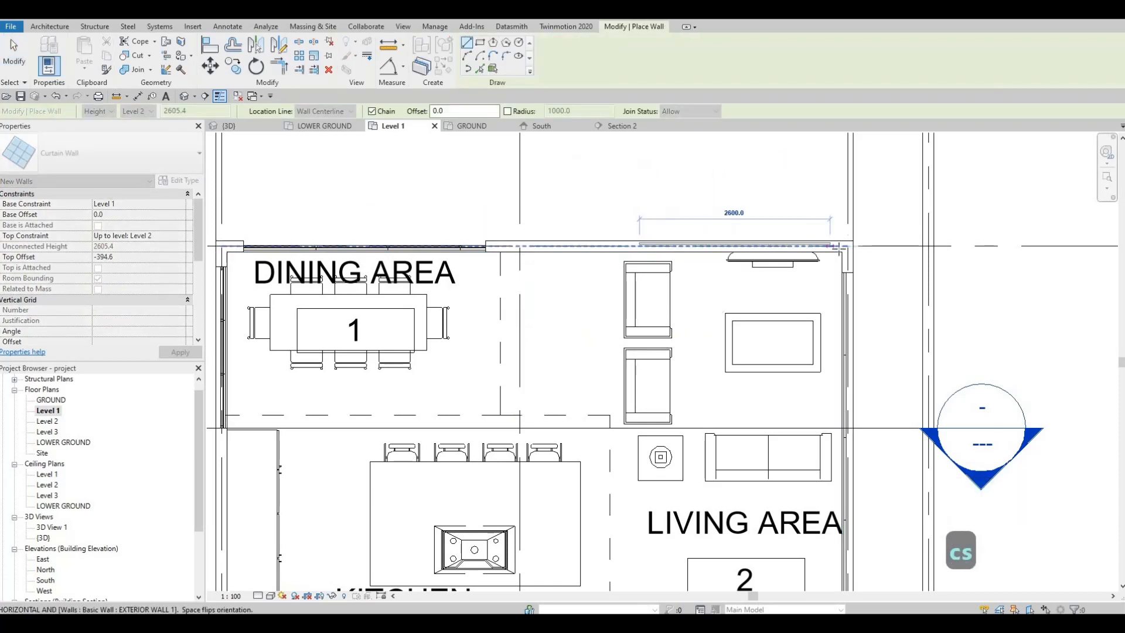
left_click(841, 245)
key("Escape")
key("Escape")
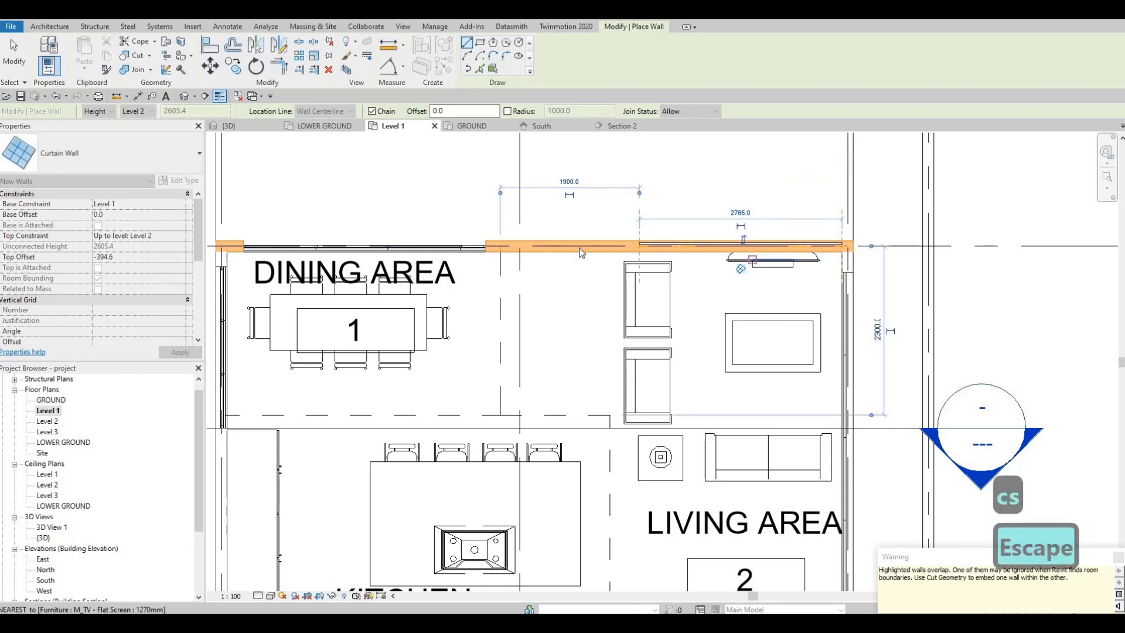
key("Escape")
key("Escape")
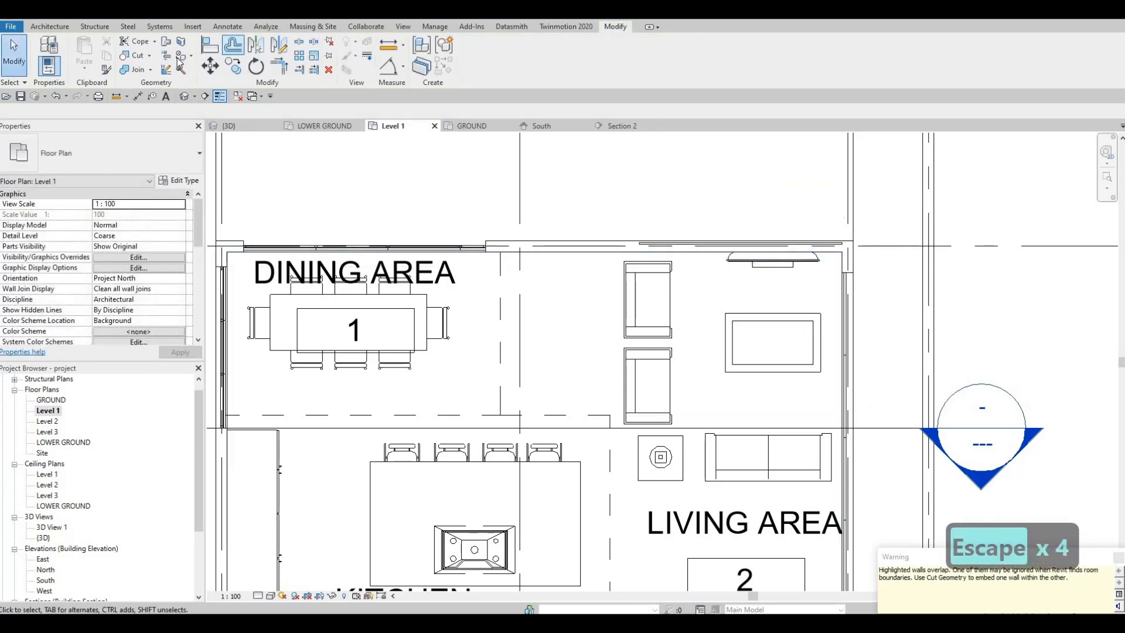
left_click(181, 68)
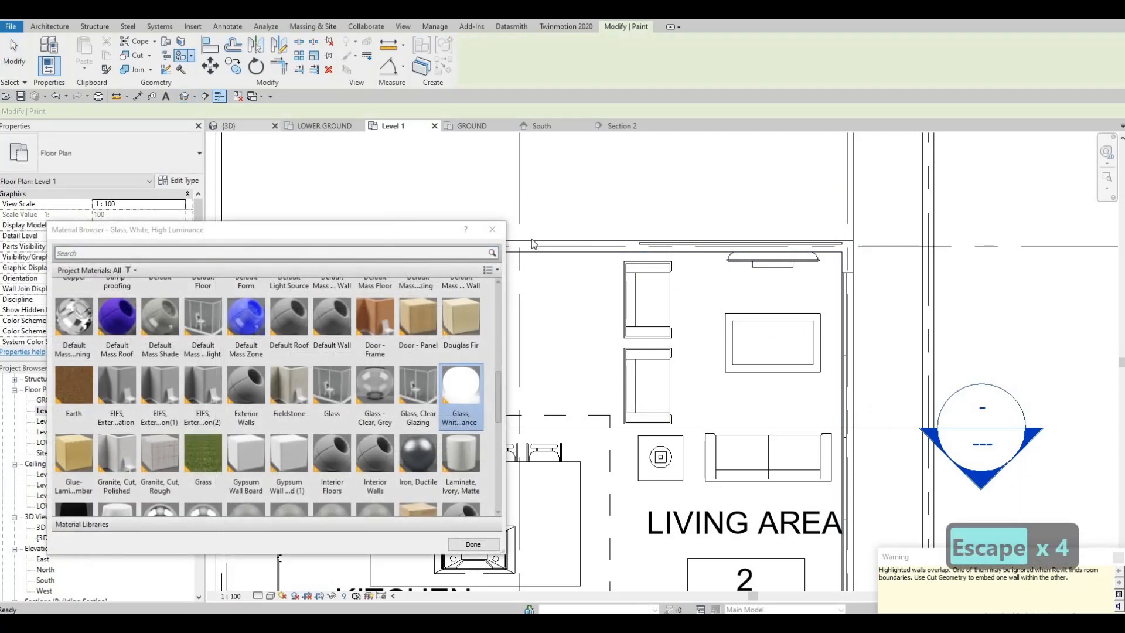
key("Escape")
key("Escape")
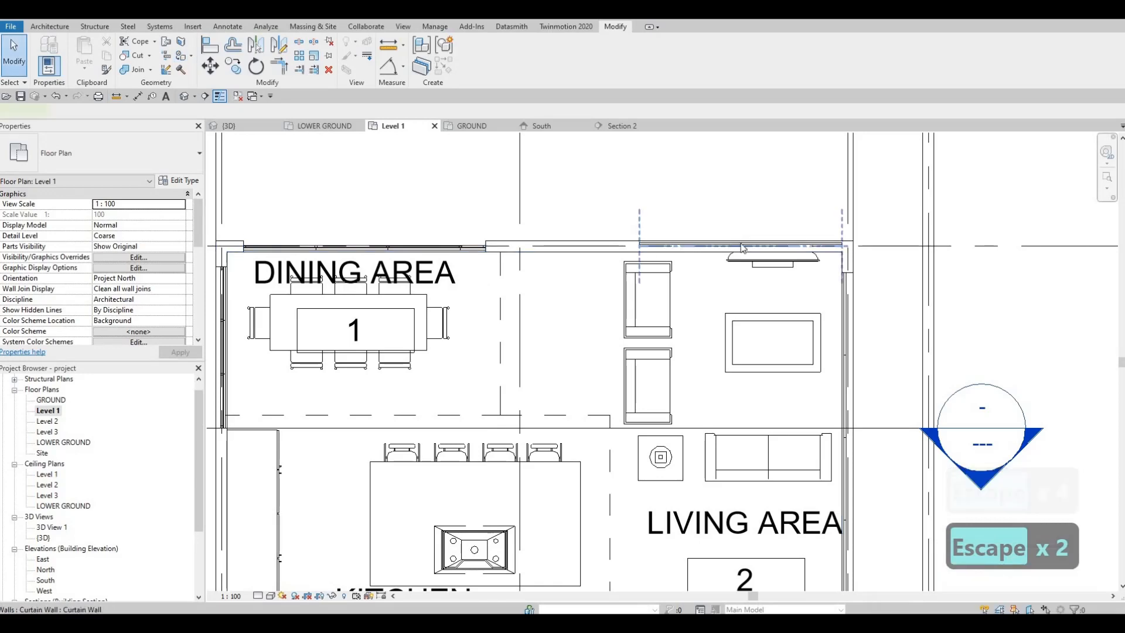
- Flip the orientation of the new living-area curtain wall and of the dining-area curtain wall
left_click(741, 247)
key("Escape")
key("Escape")
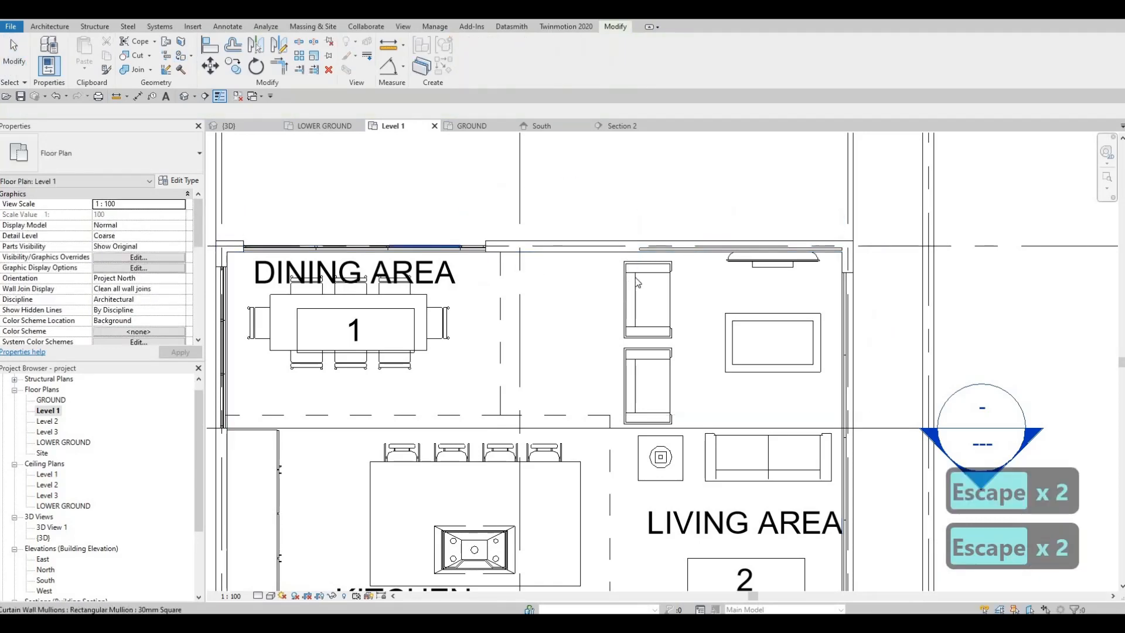
left_click(373, 248)
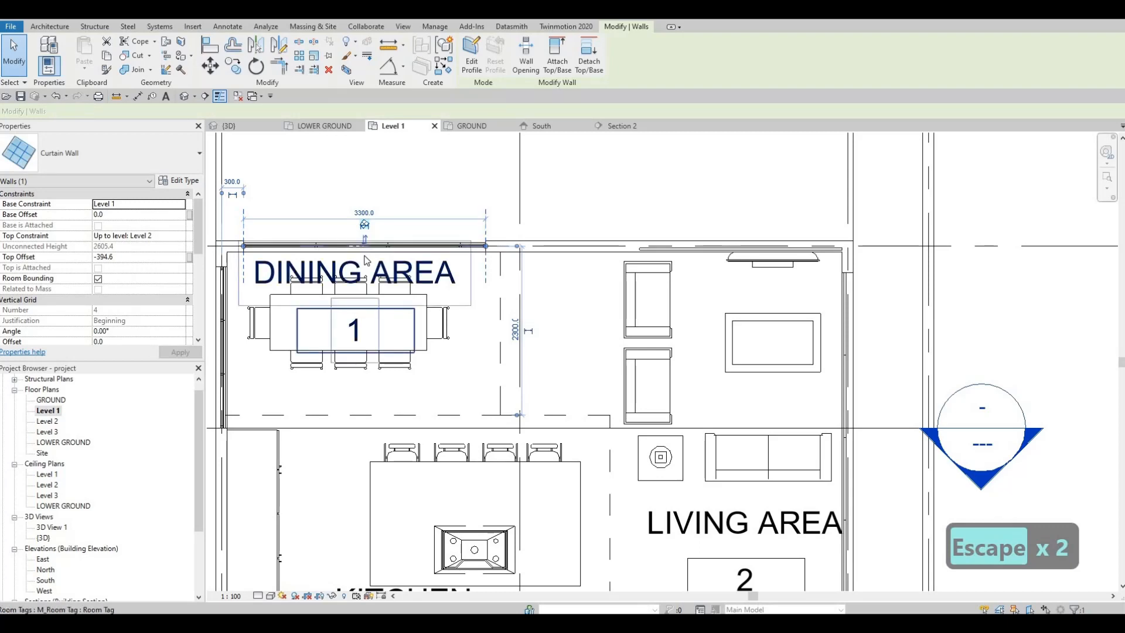
left_click(364, 260)
key("Escape")
left_click(368, 247)
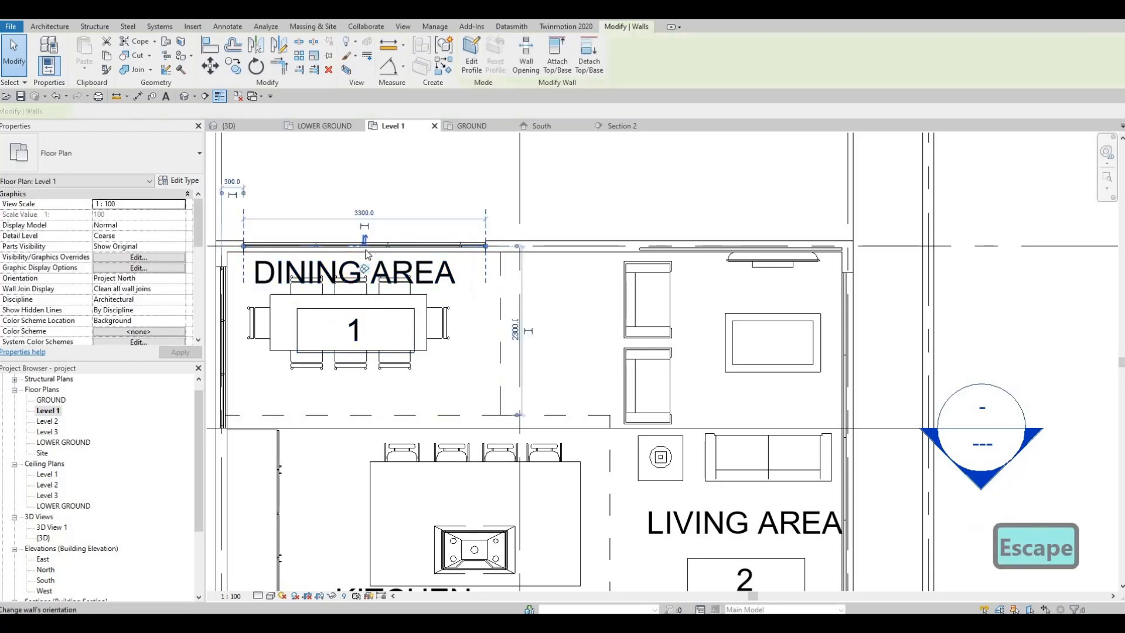
key("Escape")
scroll(620, 251, "up", 4)
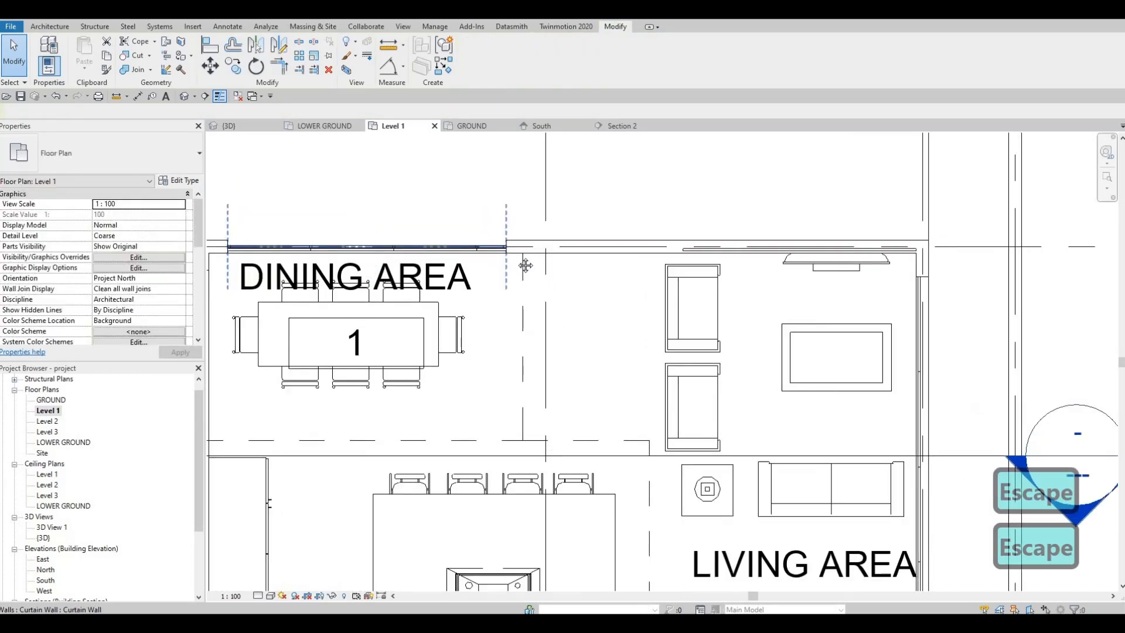
- Cut the rear exterior wall with the new living-area curtain wall so the glazing is embedded in it
left_click(594, 251)
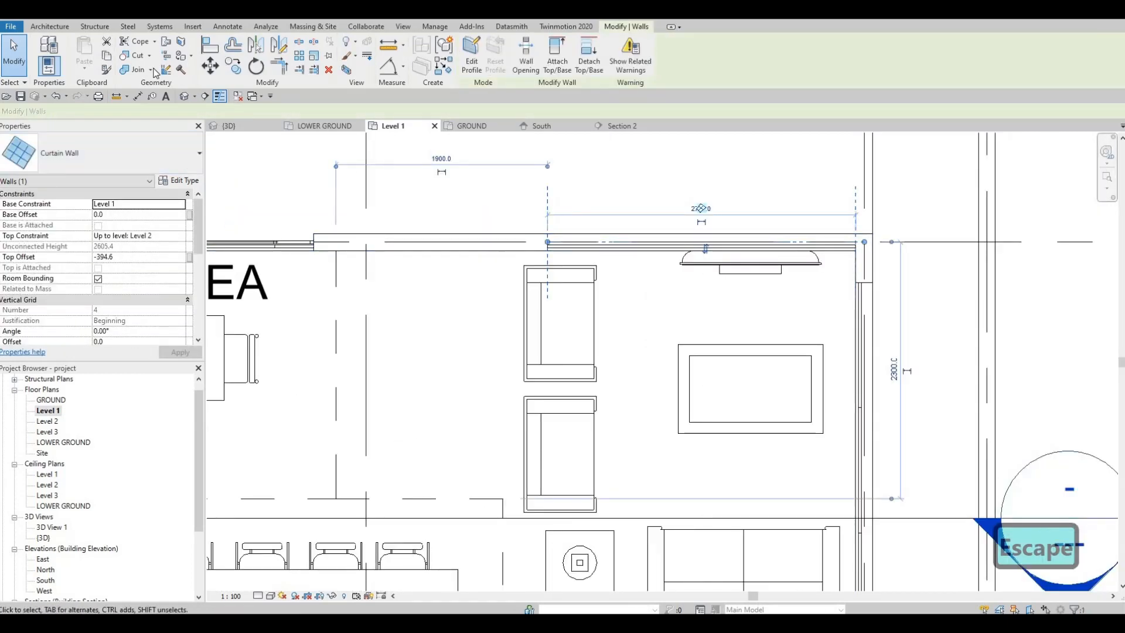
key("Escape")
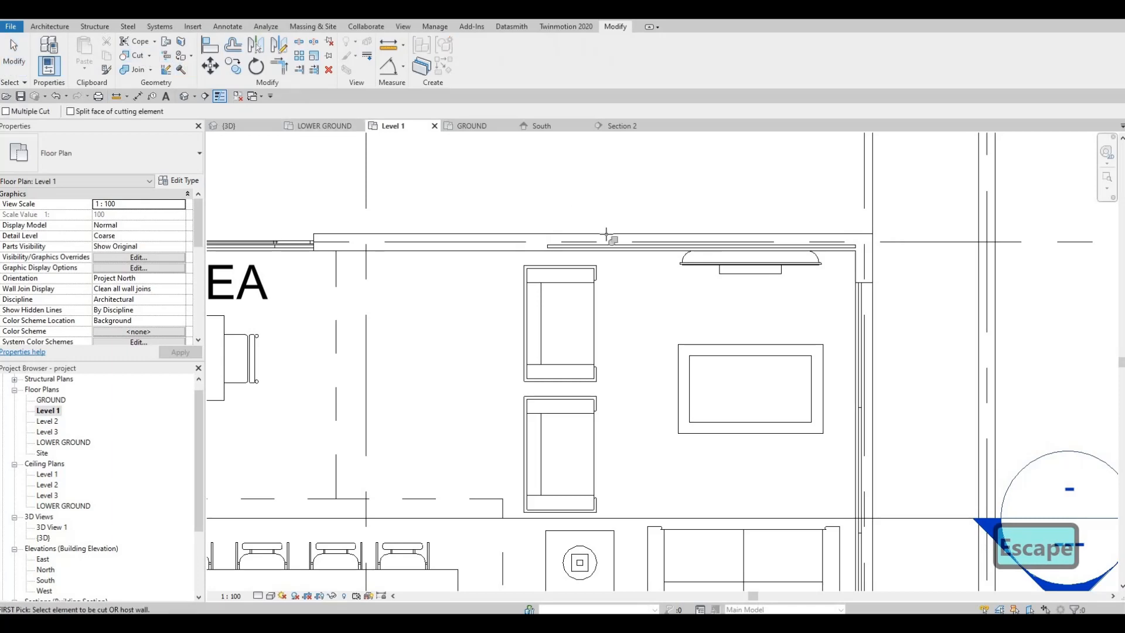
left_click(605, 235)
left_click(606, 246)
scroll(494, 263, "down", 5)
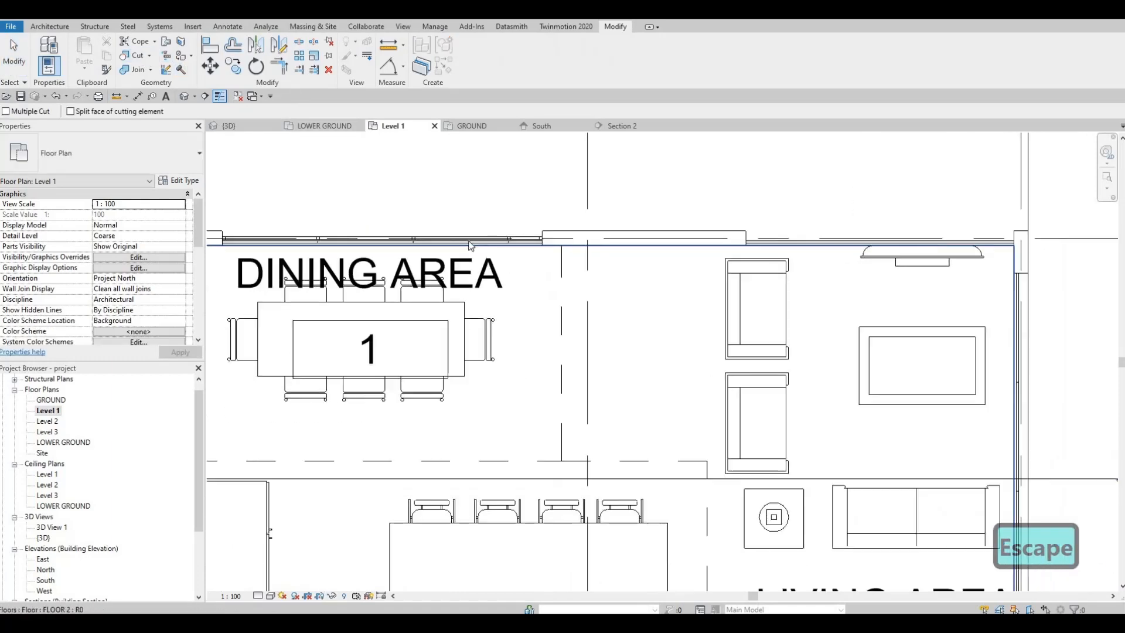
key("Escape")
- Shorten the dining-area curtain wall to 3000 mm from its inner end, deleting the mullions that no longer fit
left_click(531, 241)
left_click_drag(530, 241, 531, 243)
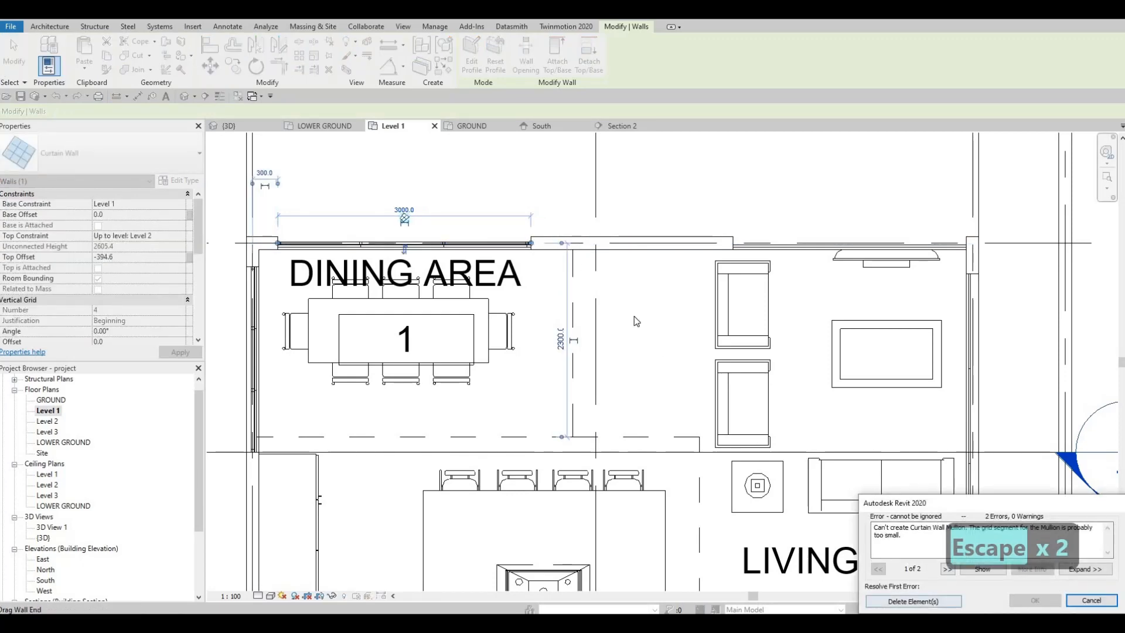
key("Escape")
key("Escape")
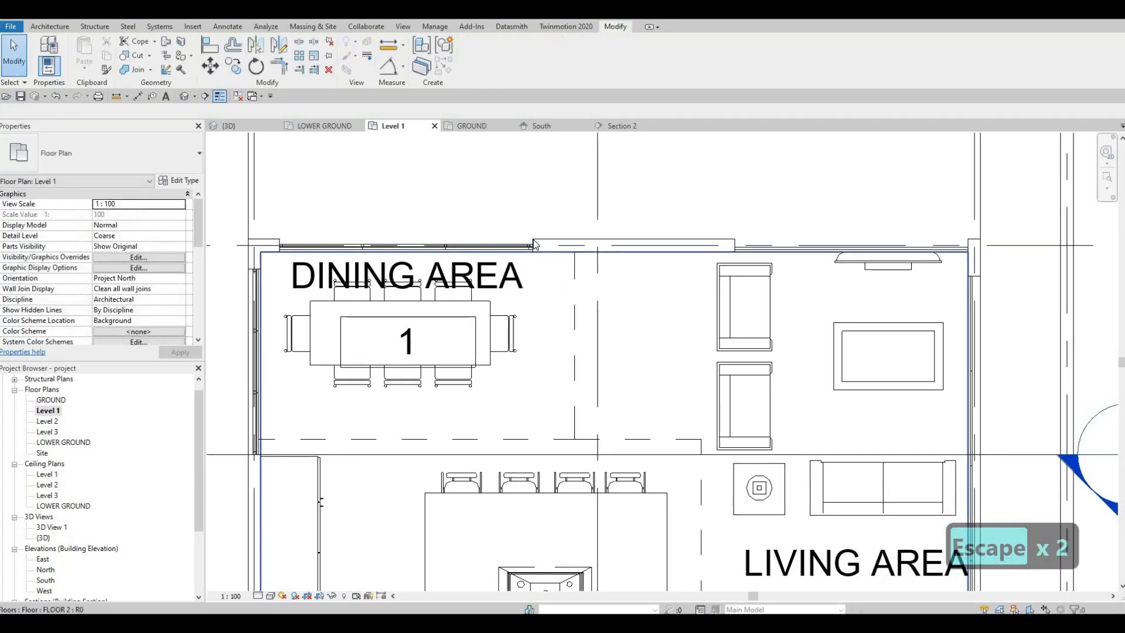
scroll(534, 244, "up", 5)
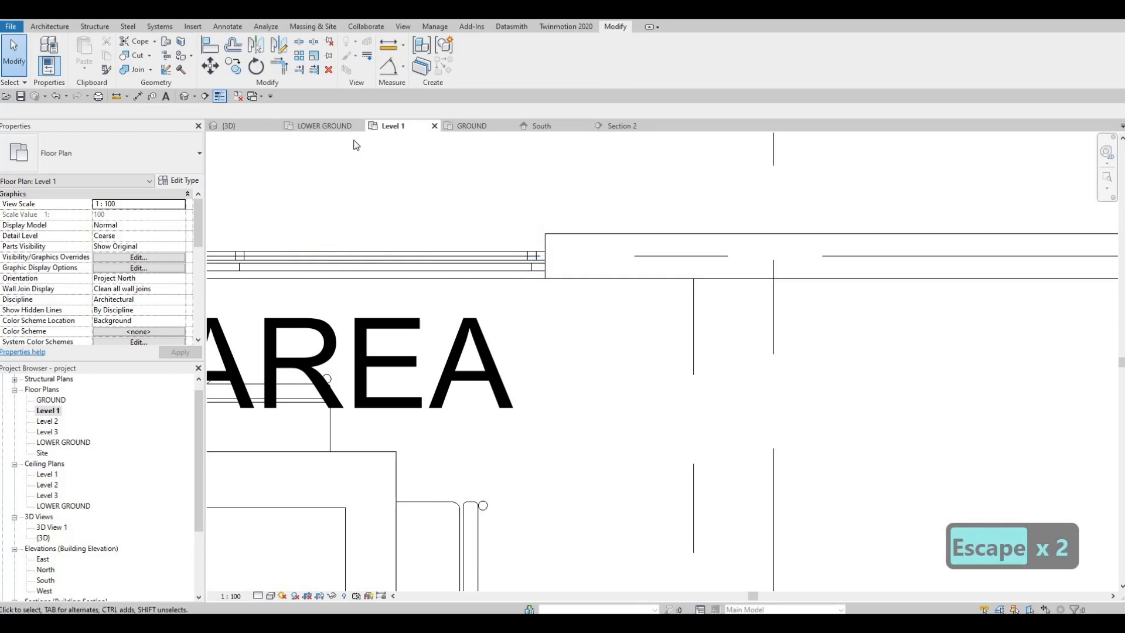
scroll(677, 273, "down", 6)
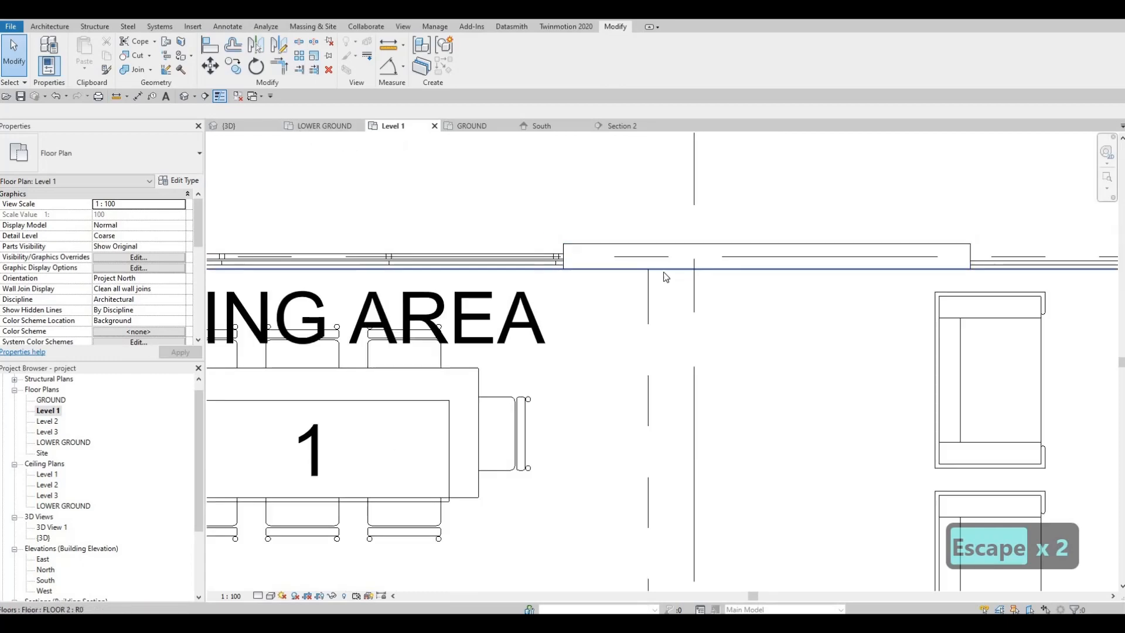
- Move the living-area curtain wall's inner end toward the house corner to make it 2425 mm long
middle_click_drag(762, 276, 749, 281)
scroll(725, 275, "up", 2)
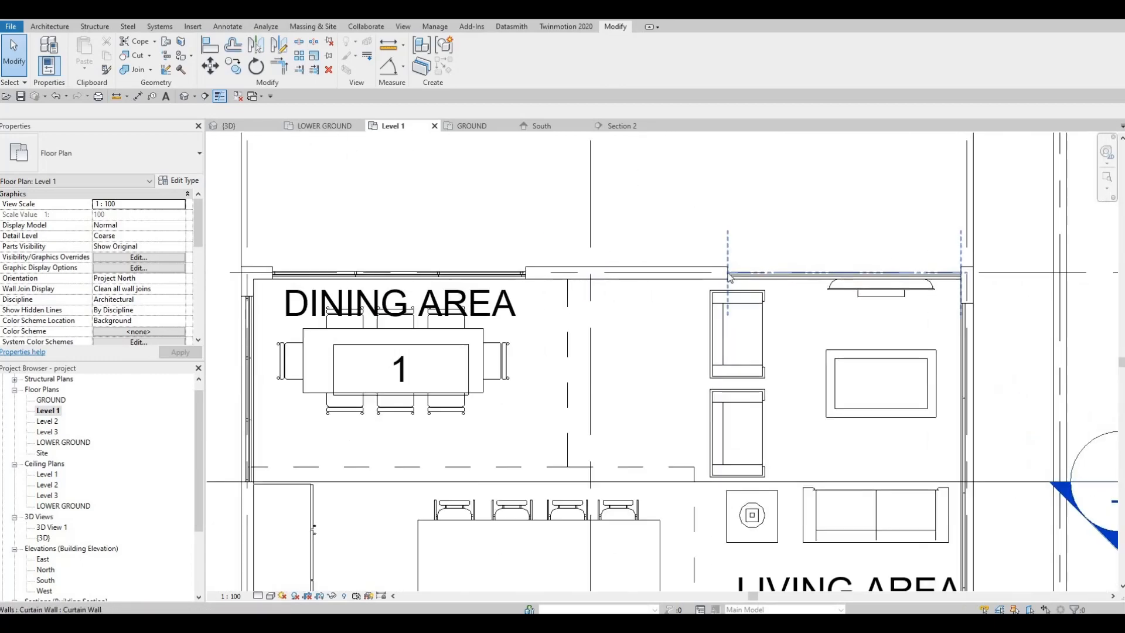
left_click(732, 275)
left_click_drag(729, 273, 756, 273)
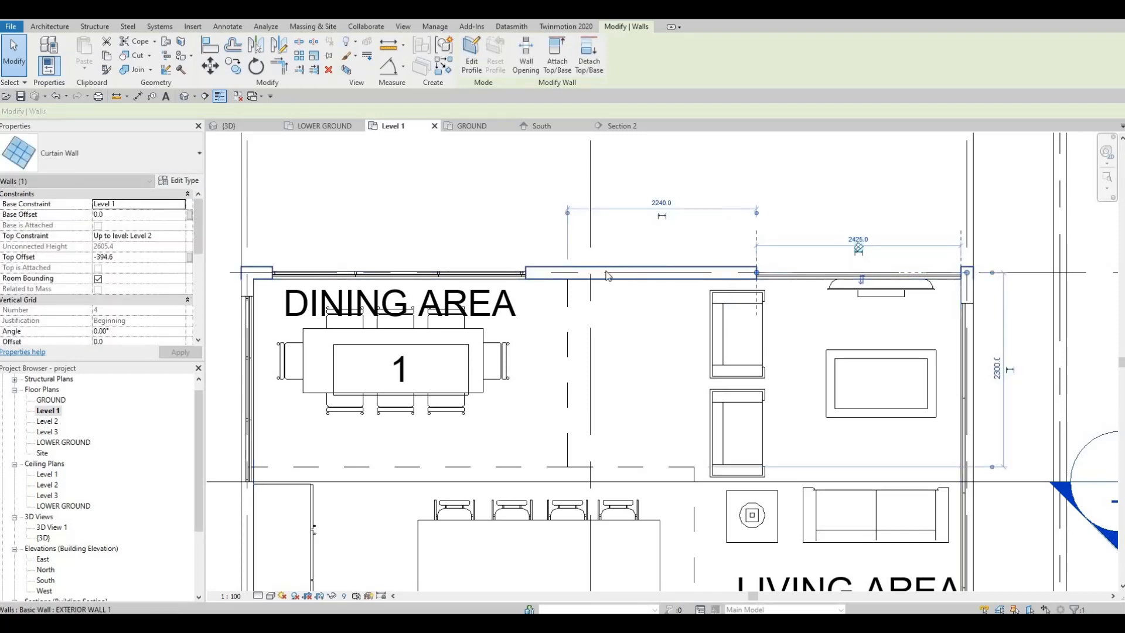
key("Escape")
key("Escape")
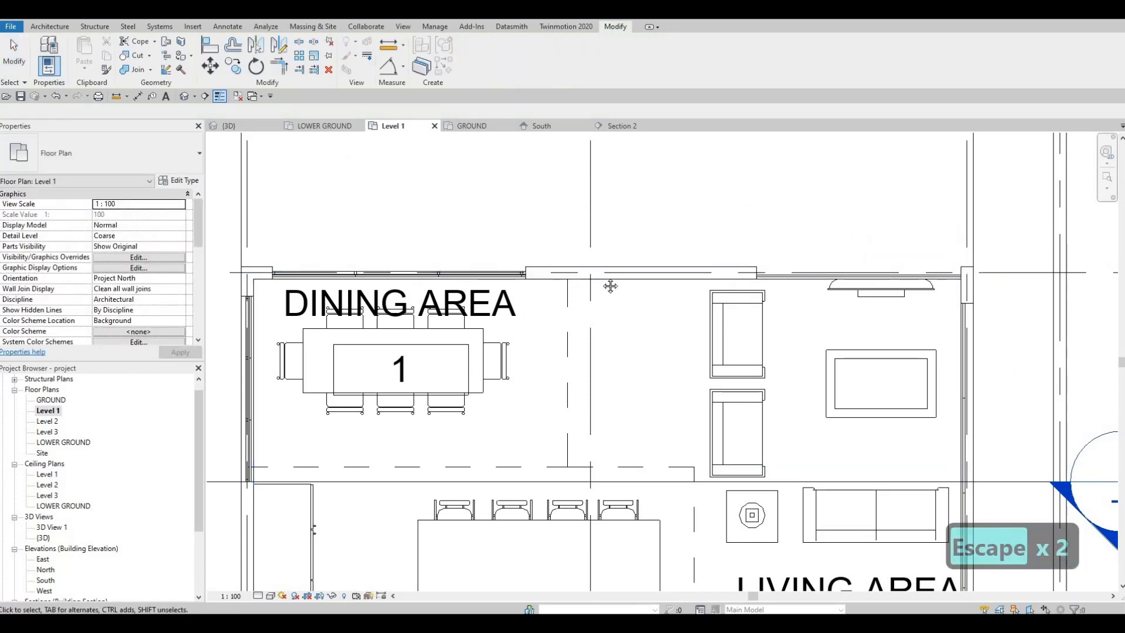
- Examine the two rear curtain walls and the solid wall between them in the 3D view
scroll(610, 288, "down", 4)
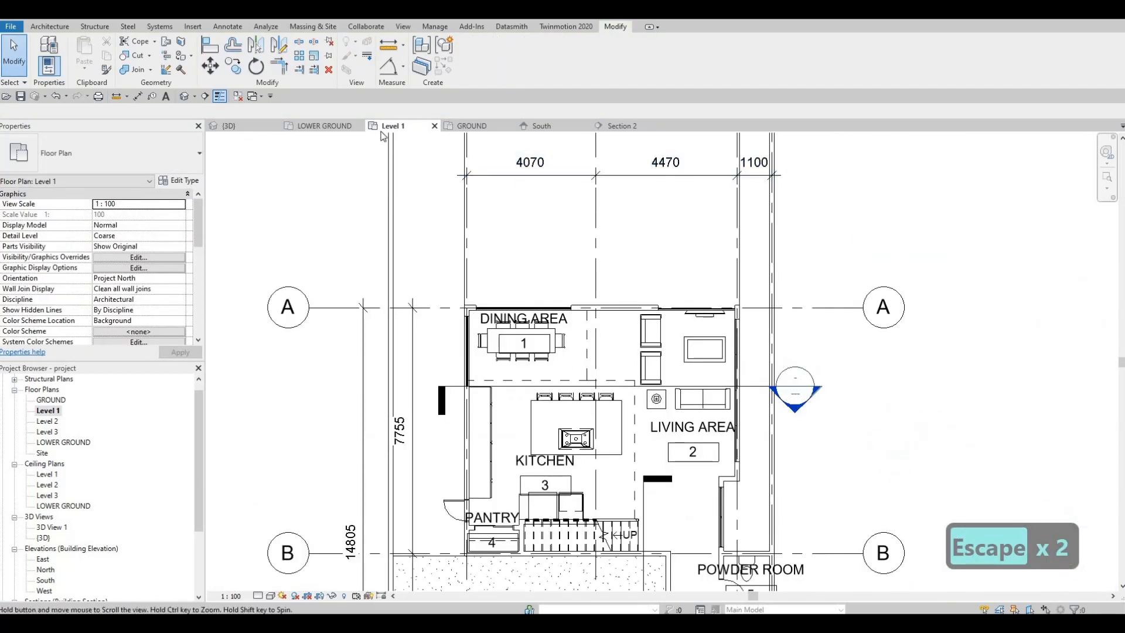
scroll(561, 430, "down", 2)
left_click(252, 127)
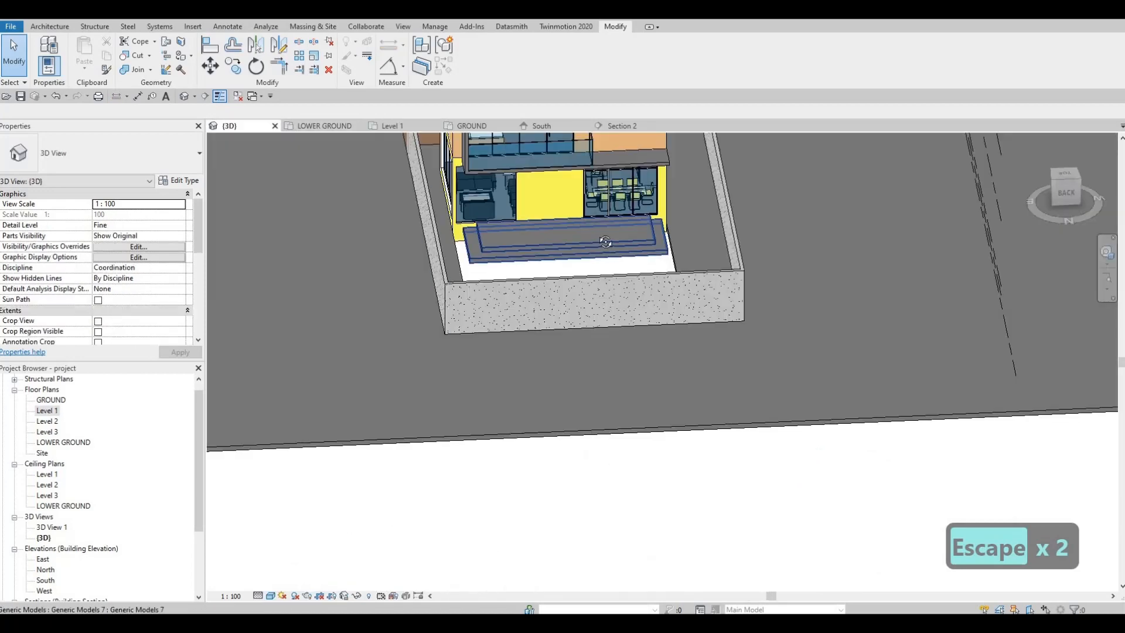
key("Escape")
middle_click_drag(578, 198, 558, 130, "shift")
scroll(574, 196, "up", 3)
middle_click_drag(483, 214, 509, 268)
middle_click_drag(700, 246, 642, 246, "shift")
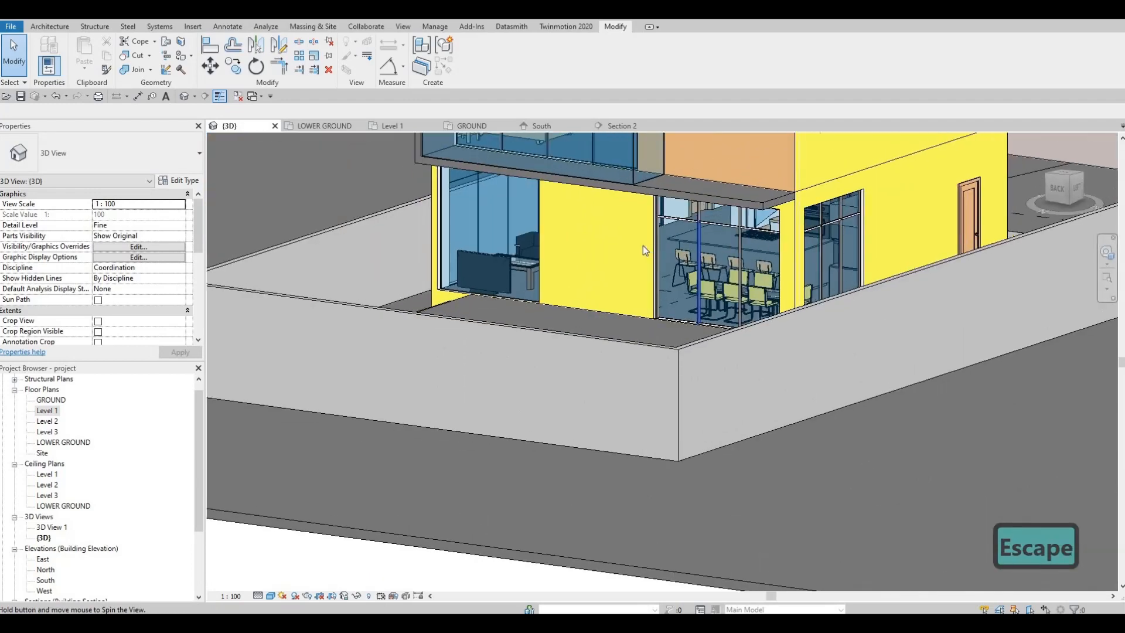
- Delete the extra lower 30 mm square vertical mullion at the dining-area curtain wall's edge beside the solid wall
scroll(642, 243, "up", 3)
scroll(642, 238, "up", 3)
left_click(639, 228)
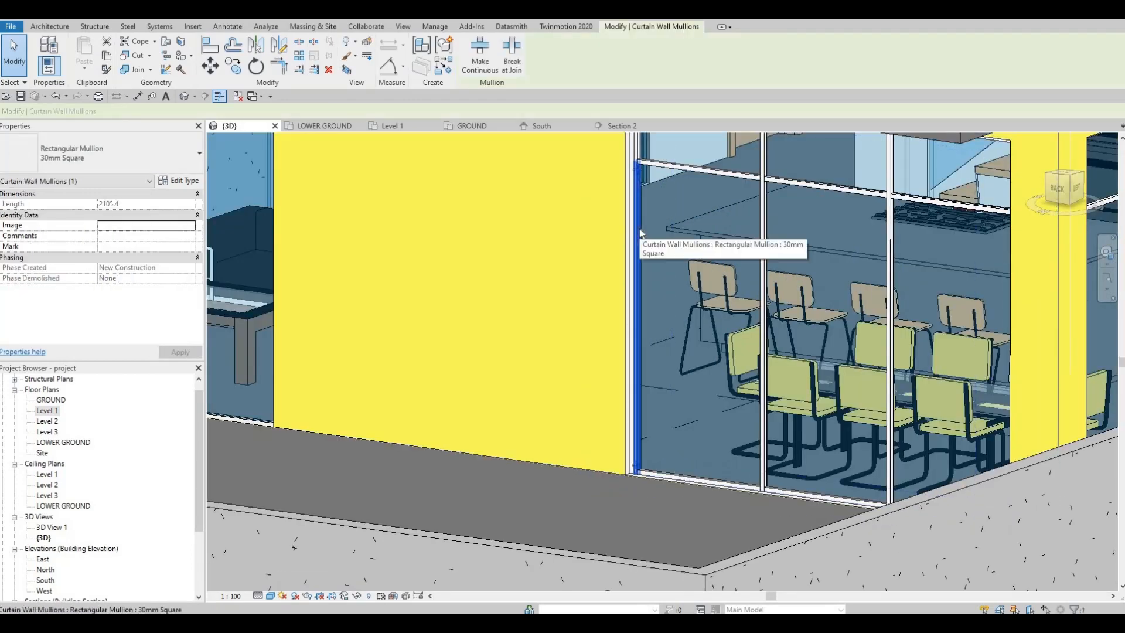
key("Delete")
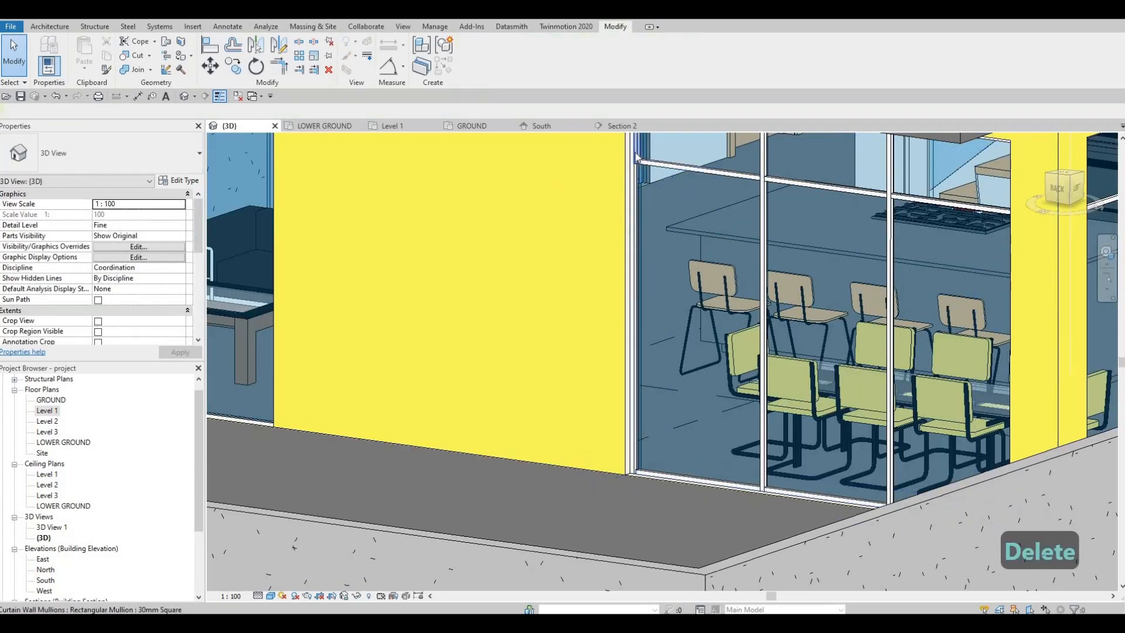
- Try to delete the short upper mullion above the horizontal mullion at the same edge, and undo the last change
left_click(637, 191)
key("Delete")
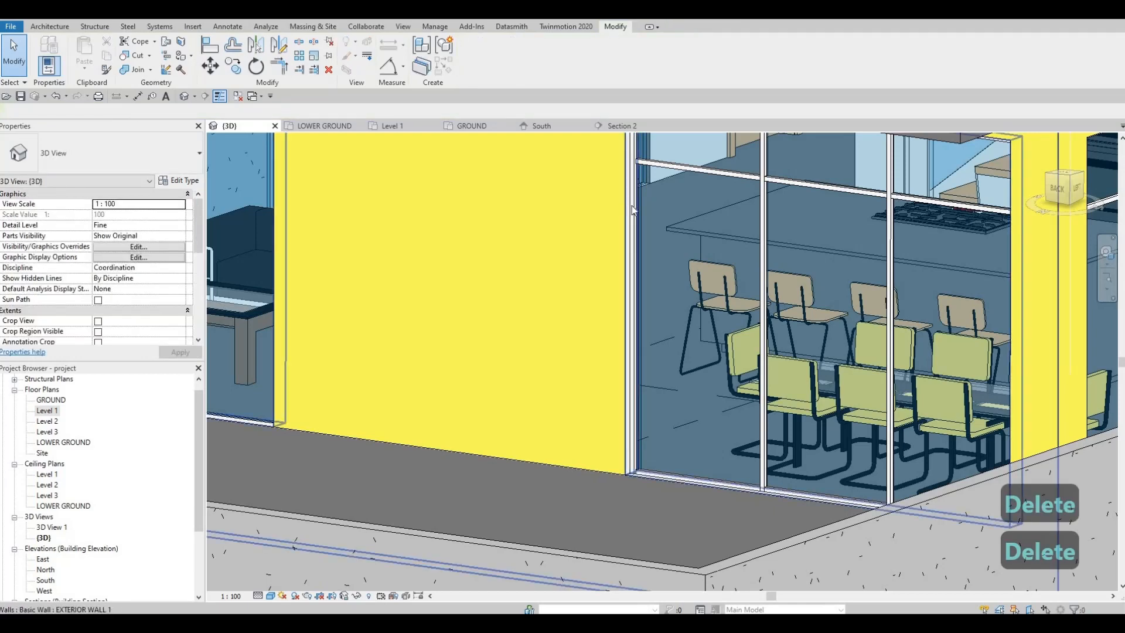
left_click(648, 233)
key("Escape")
key("ctrl+z")
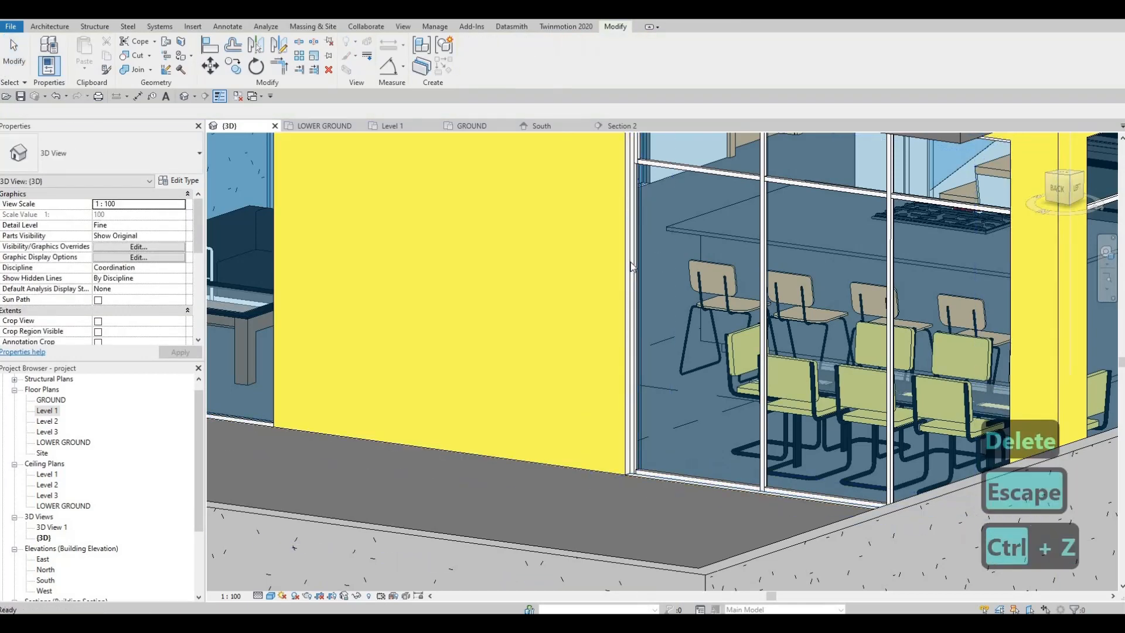
left_click(630, 262)
key("Escape")
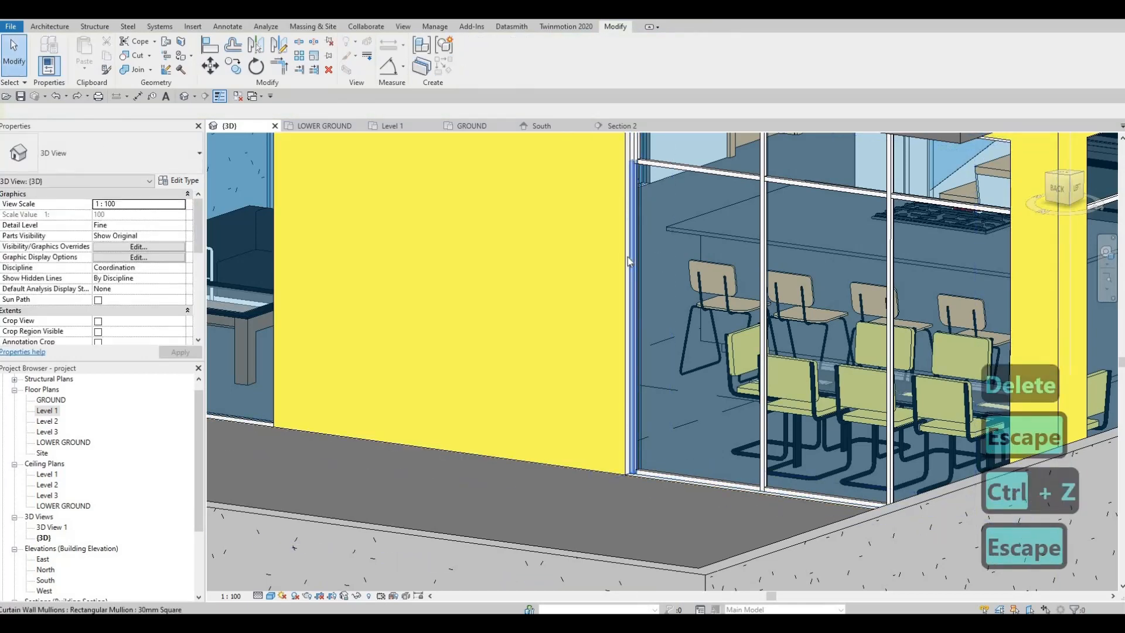
key("Tab")
key("Tab")
key("Tab")
key("Tab")
key("Tab")
key("Tab")
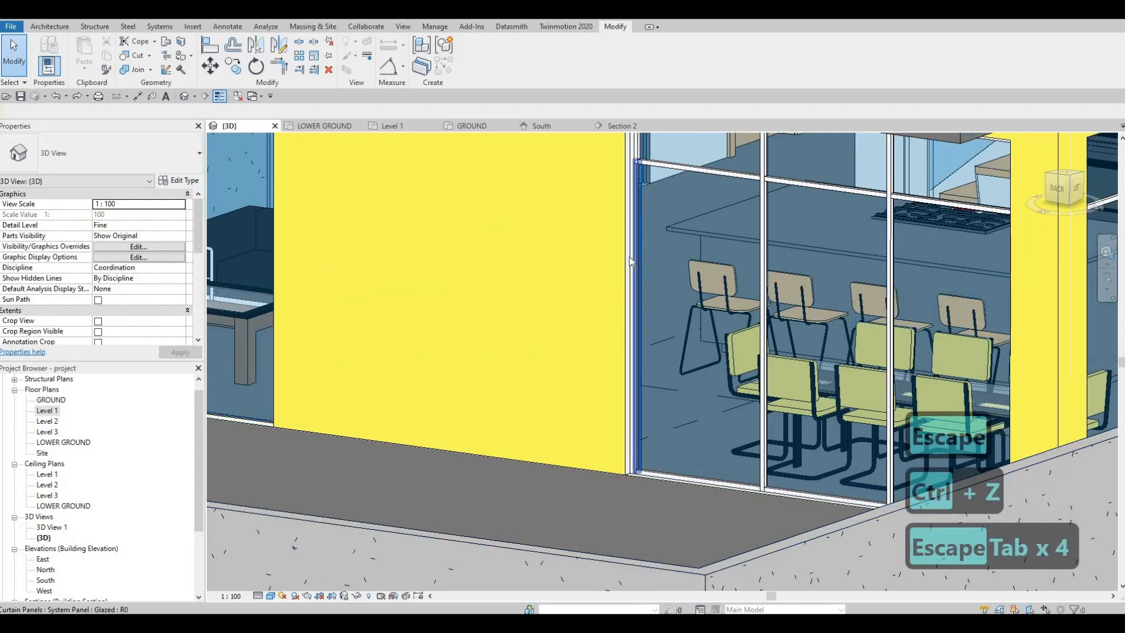
left_click(630, 262)
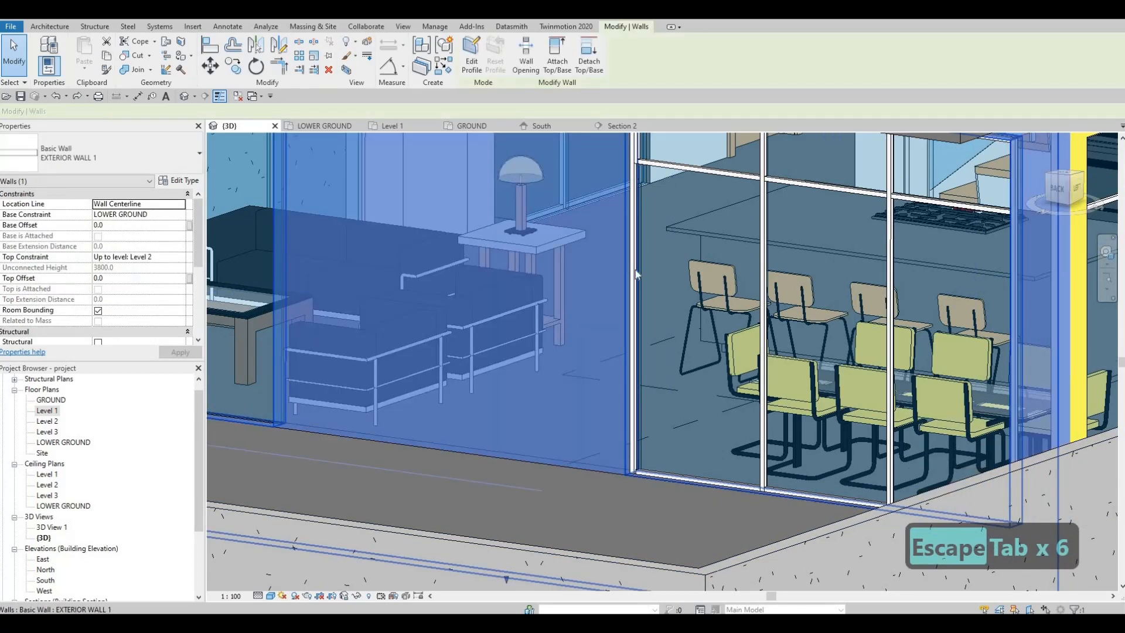
key("Escape")
- Examine the doubled mullions at the dining-area curtain wall's edge beside the solid wall, up close and from several angles
scroll(667, 208, "down", 2)
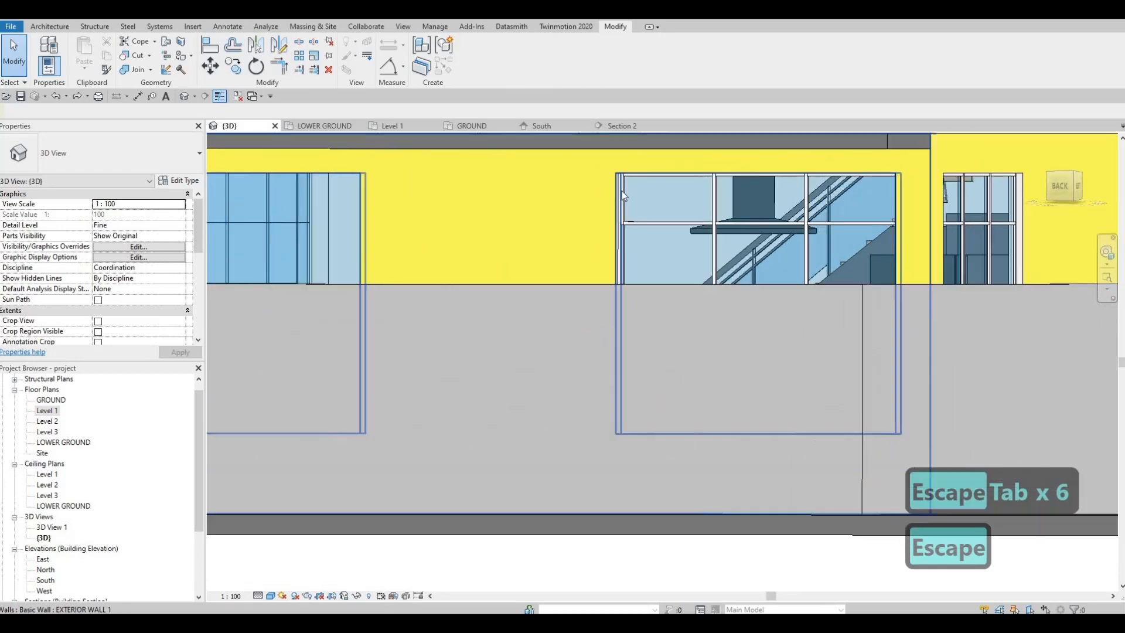
scroll(623, 176, "up", 6)
key("Escape")
left_click(638, 205)
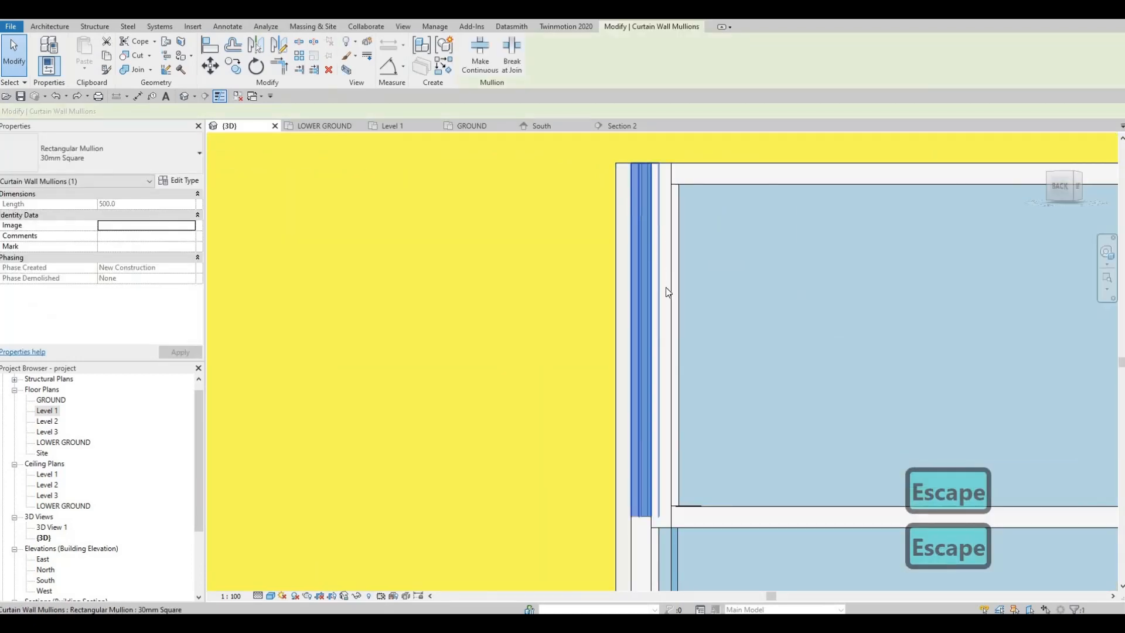
scroll(613, 267, "down", 3)
middle_click_drag(615, 396, 594, 314)
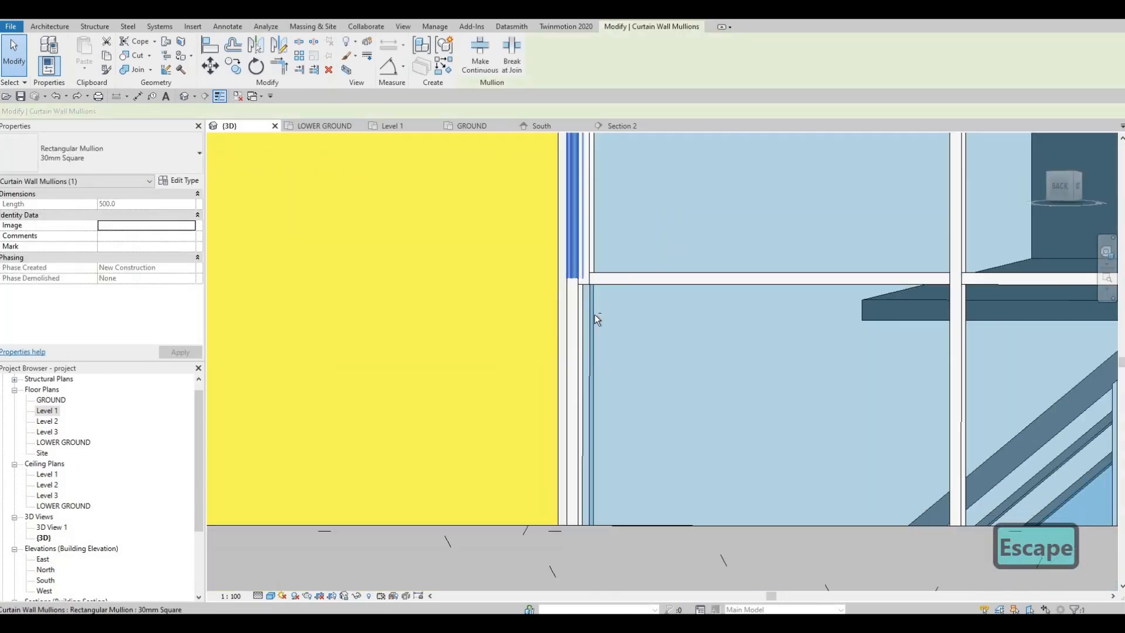
key("Escape")
key("Escape")
scroll(593, 311, "down", 1)
middle_click_drag(585, 384, 743, 279, "shift")
middle_click_drag(627, 311, 566, 329, "shift")
scroll(565, 328, "down", 3)
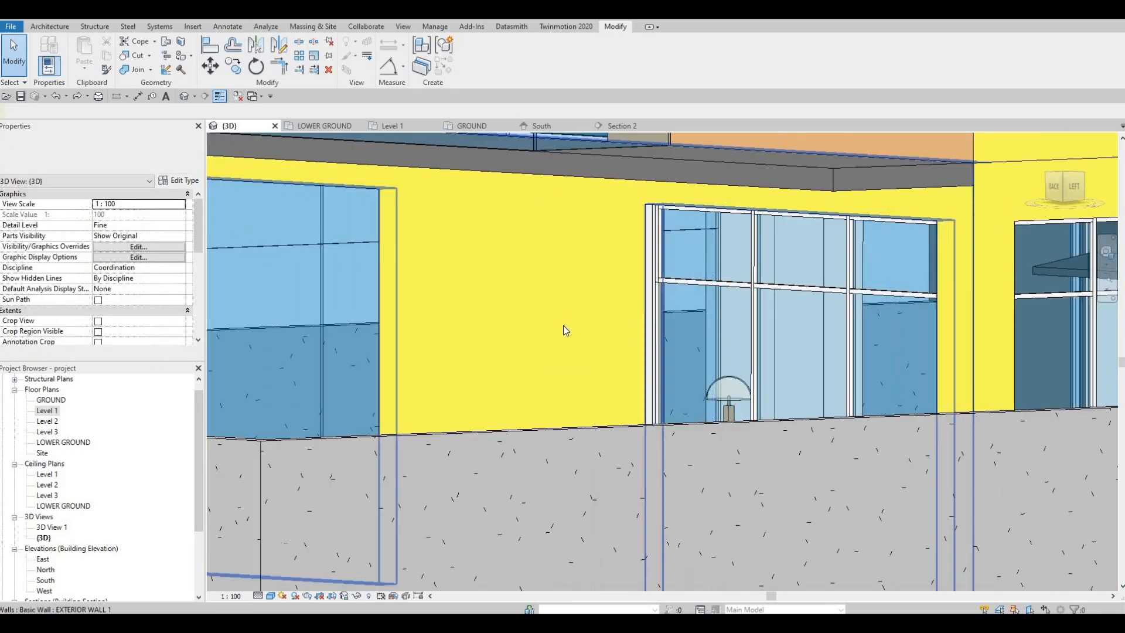
middle_click_drag(607, 291, 694, 343, "shift")
scroll(667, 345, "down", 2)
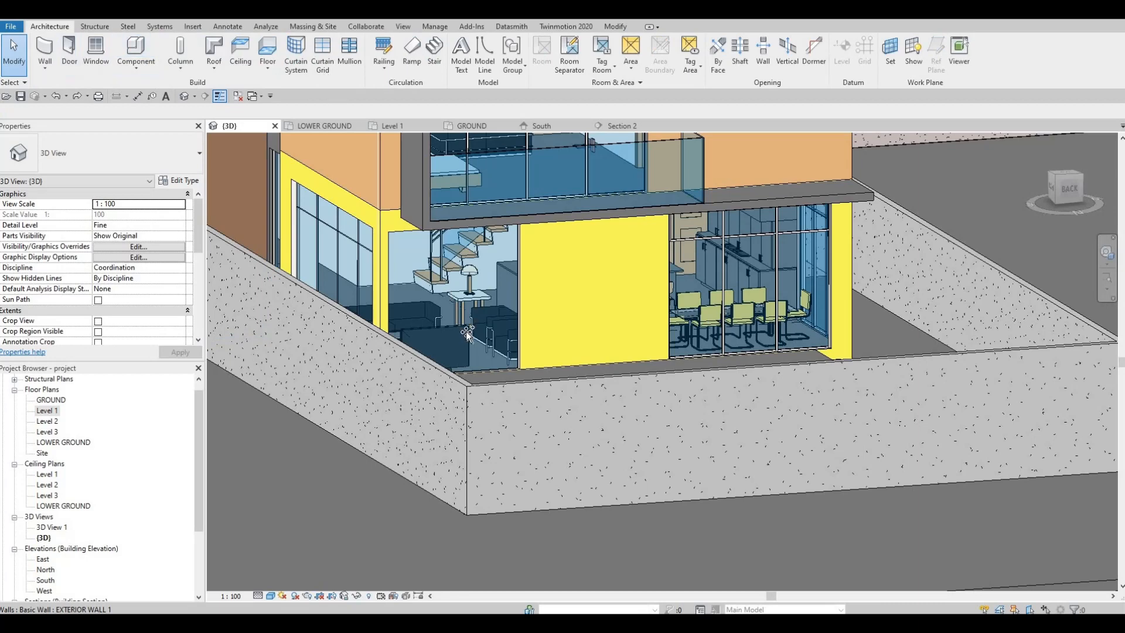
- Divide the living-area curtain wall into thirds with two vertical grid lines and add a horizontal grid line 500 mm below its upper edge
key("c")
key("g")
middle_click_drag(441, 352, 461, 366, "shift")
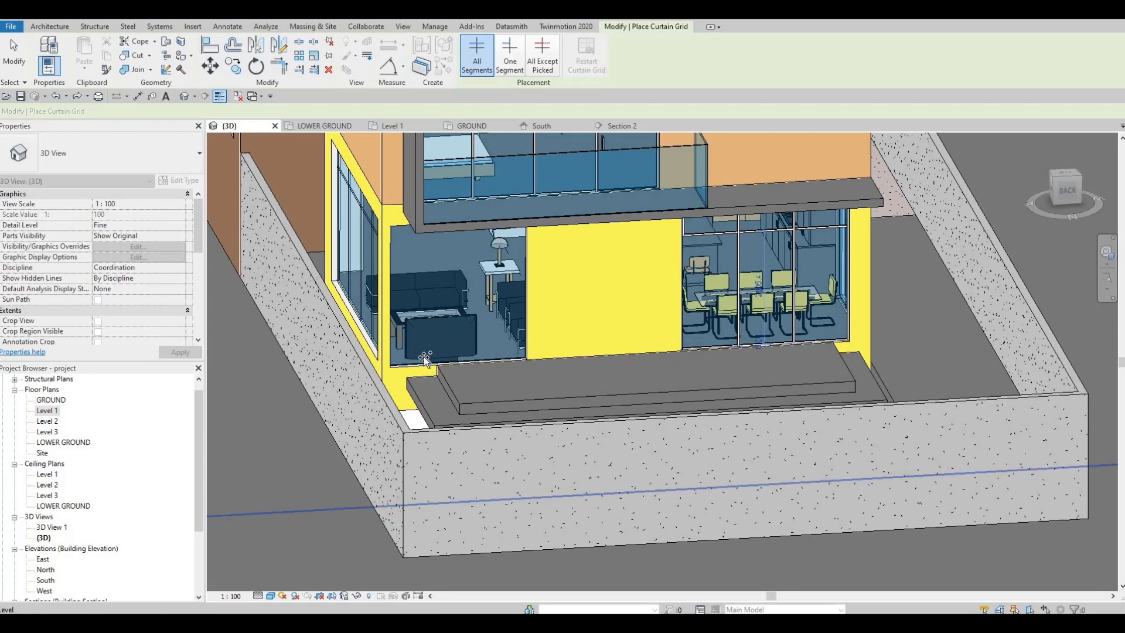
left_click(489, 359)
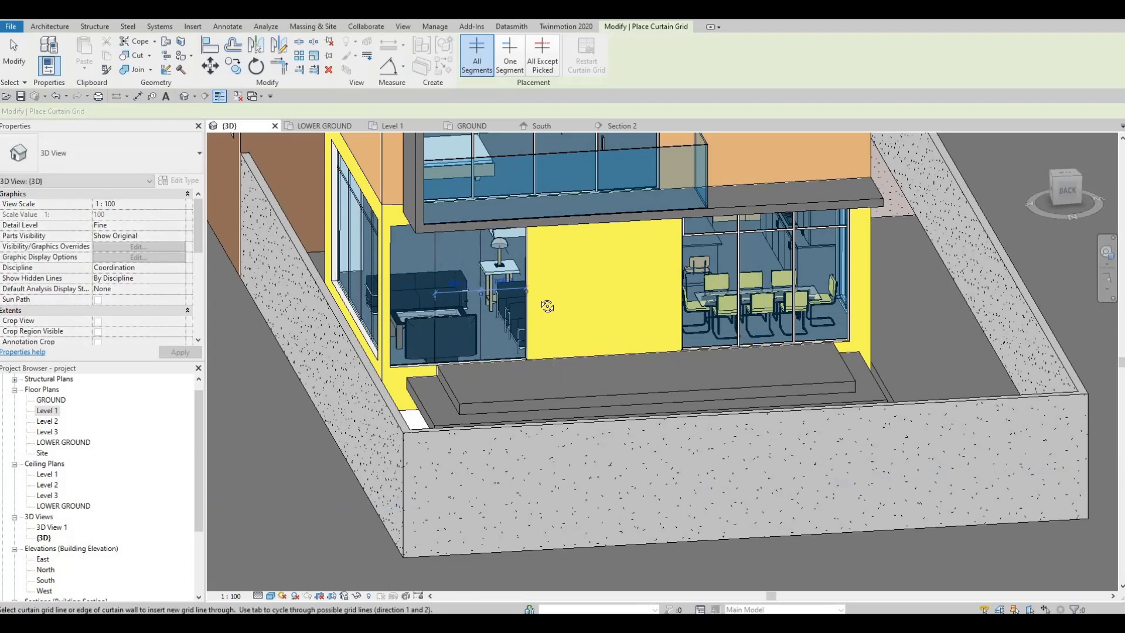
middle_click_drag(556, 281, 460, 242, "shift")
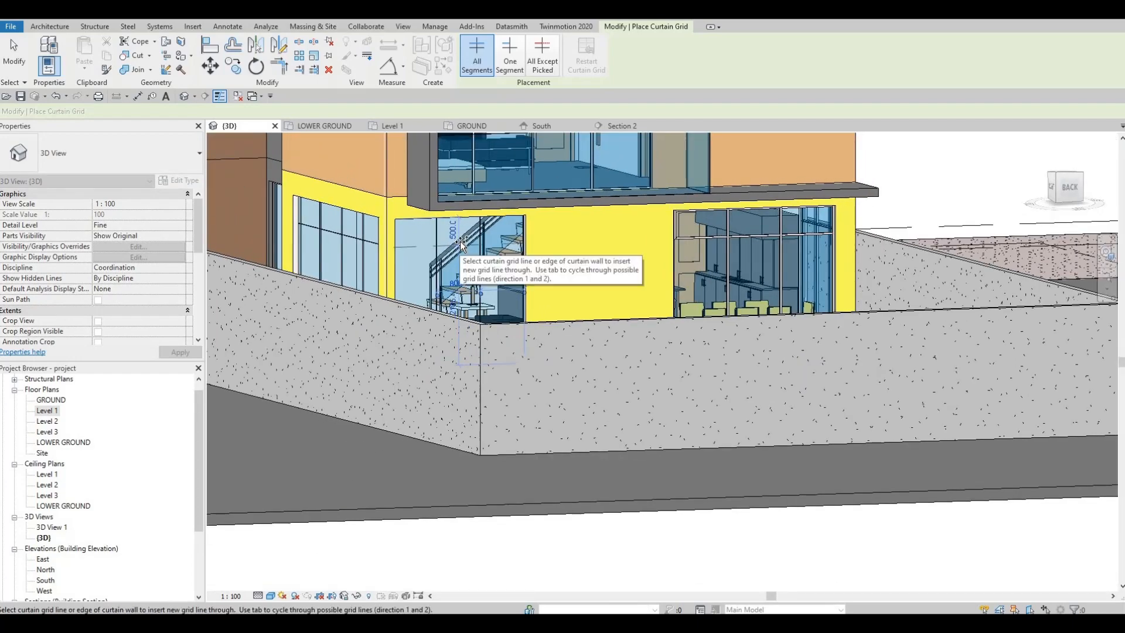
middle_click_drag(518, 310, 381, 301, "shift")
key("Escape")
key("Escape")
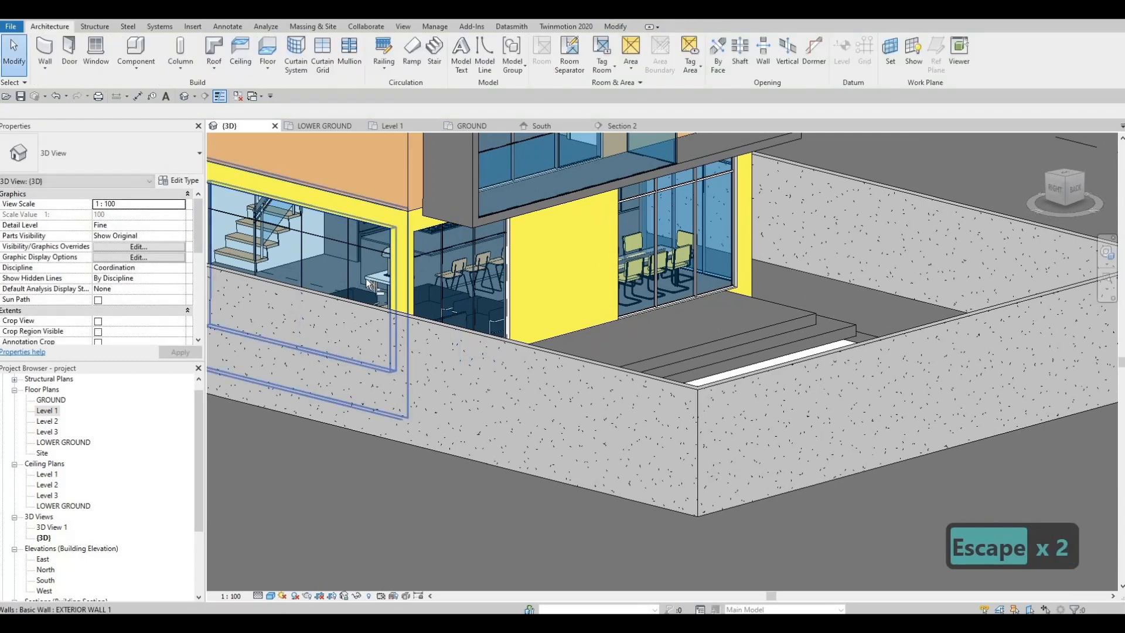
- Place 30 mm square rectangular mullions on all grid lines of the living-area curtain wall
key("a")
key("l")
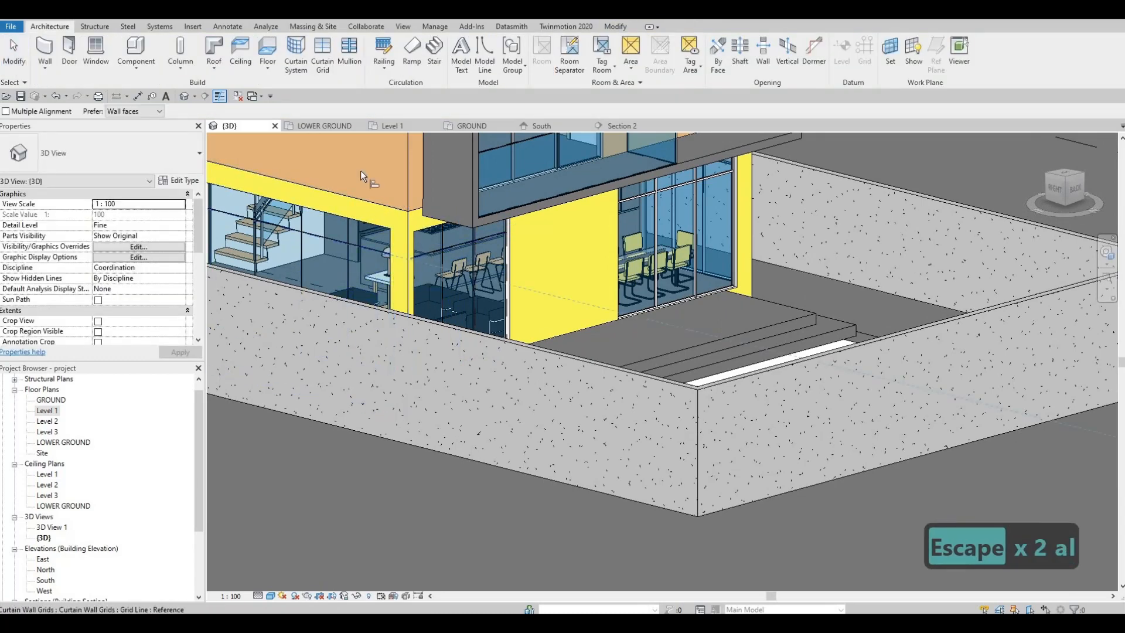
key("Escape")
key("Escape")
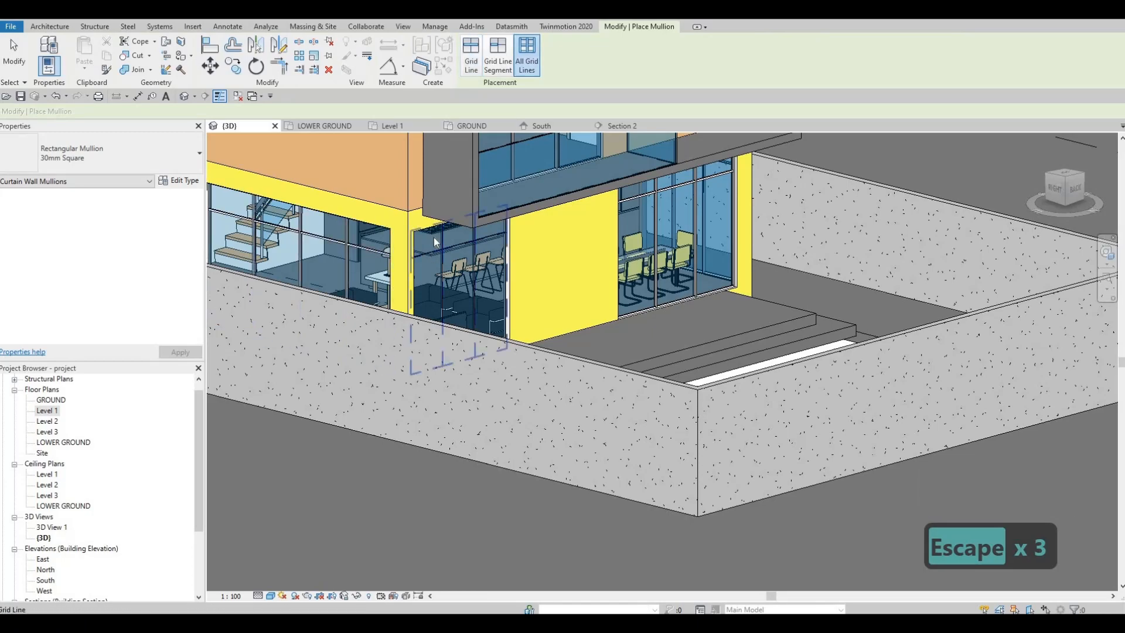
key("Escape")
- Examine the rear facade with both curtain walls and the stepped deck from above and from the side
middle_click_drag(253, 264, 328, 293, "shift")
scroll(363, 342, "down", 2)
middle_click_drag(364, 342, 393, 340)
middle_click_drag(688, 327, 690, 371, "shift")
scroll(650, 389, "up", 2)
scroll(810, 317, "down", 2)
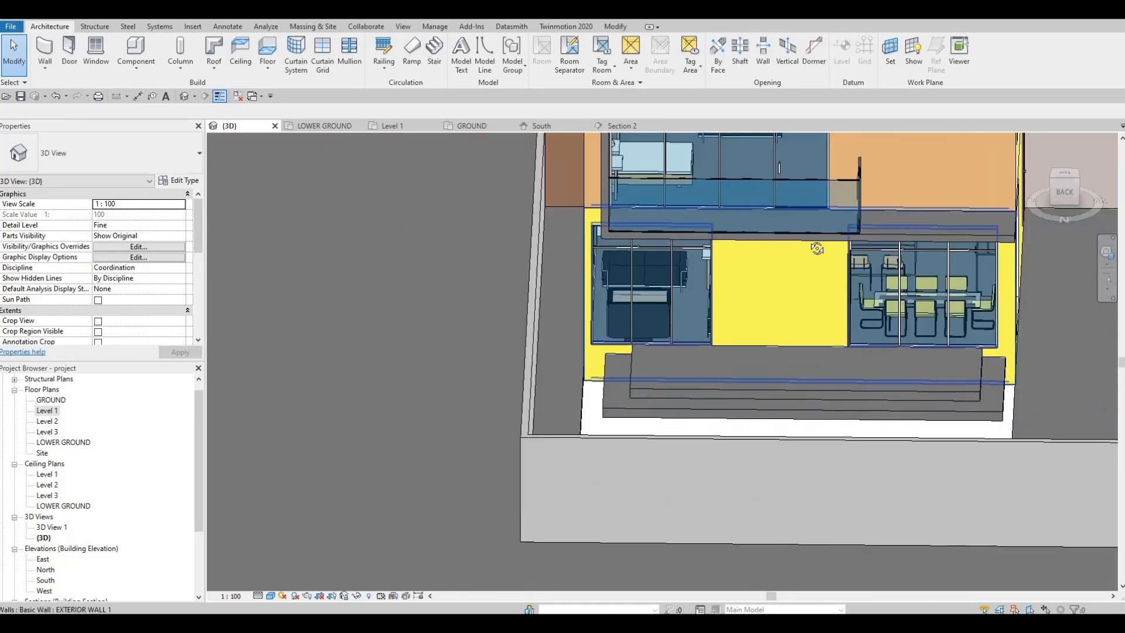
middle_click_drag(815, 246, 733, 329, "shift")
scroll(774, 283, "down", 1)
middle_click_drag(966, 305, 929, 331, "shift")
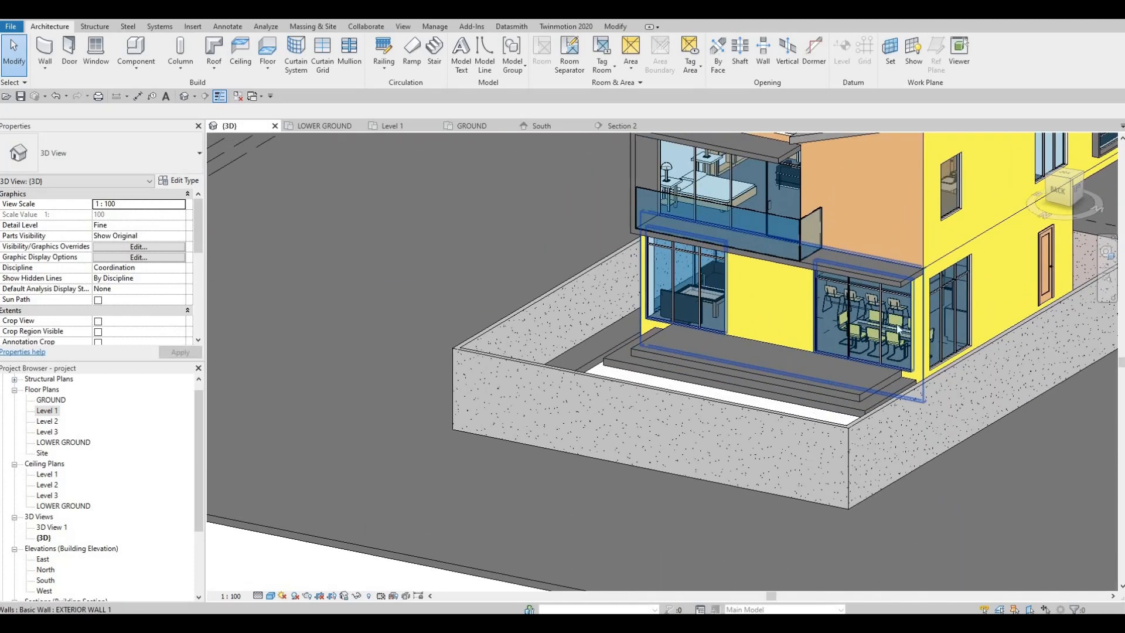
- Switch to the All Extra Families folder in Google Drive and download Parametric Folding Door.rfa
key("F1")
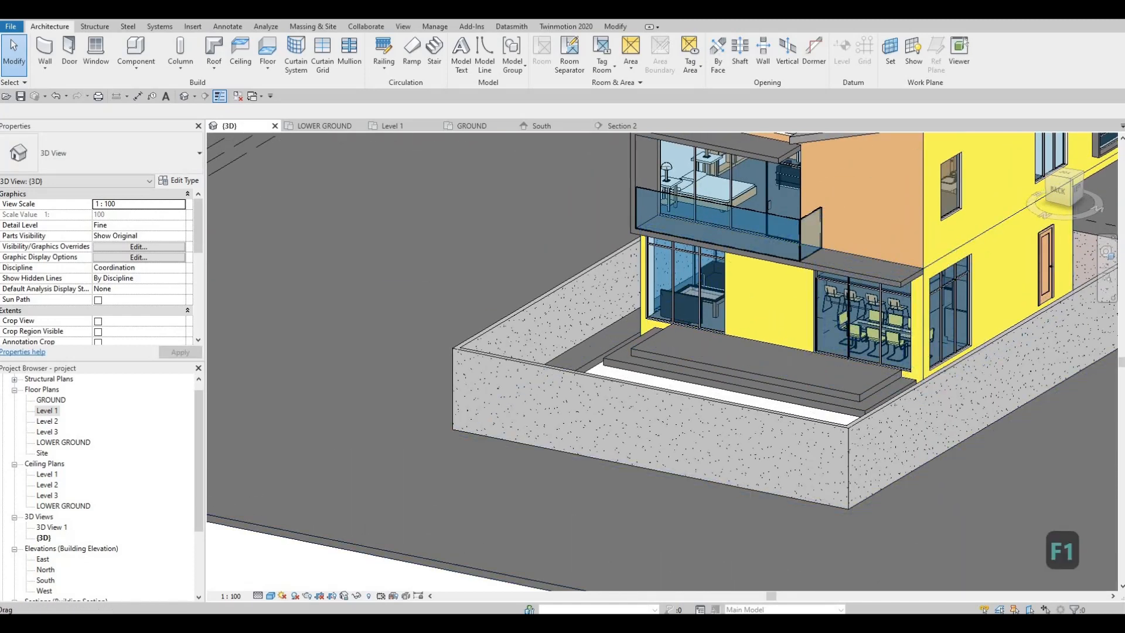
left_click_drag(1124, 45, 790, 20)
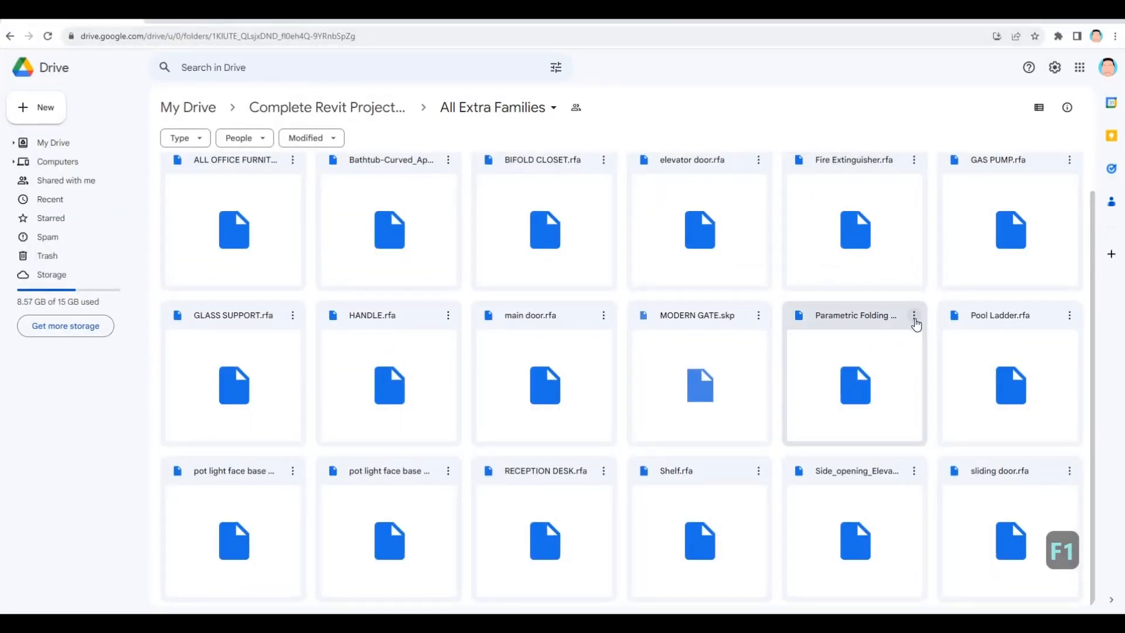
left_click(914, 316)
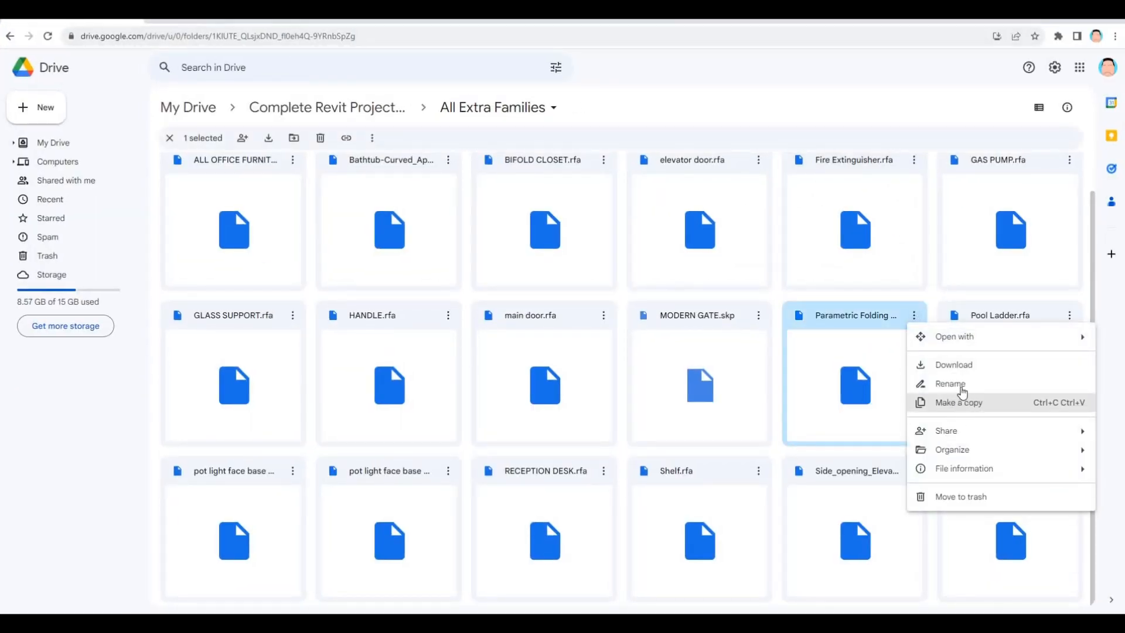
left_click(947, 366)
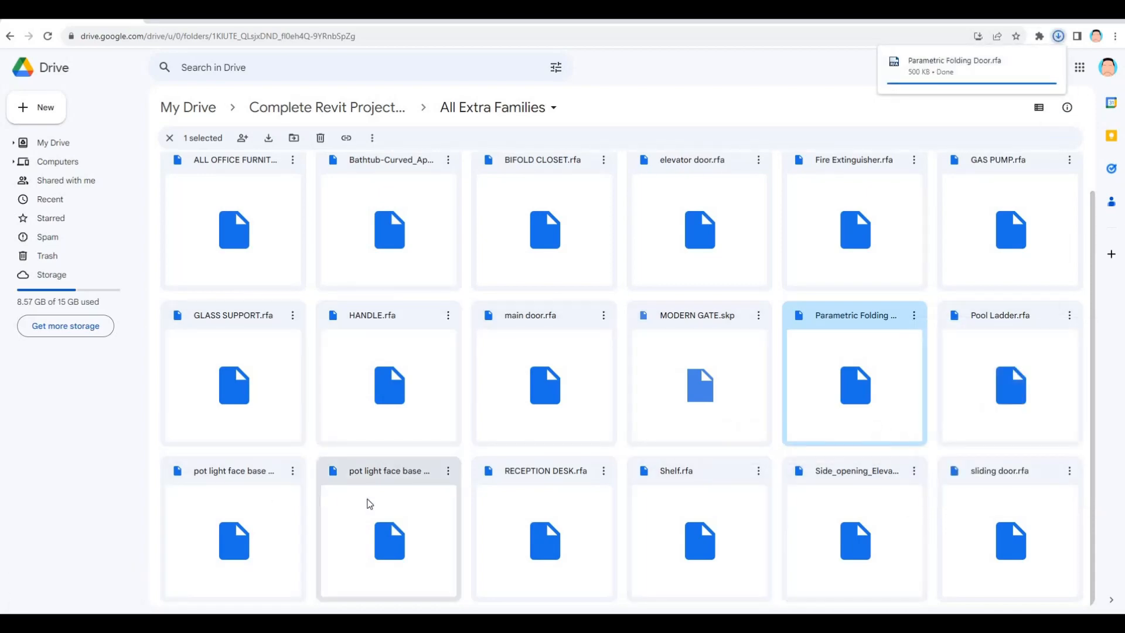
- Download pot light face base square.rfa from the same Drive folder and move the browser out of the way
left_click(407, 475)
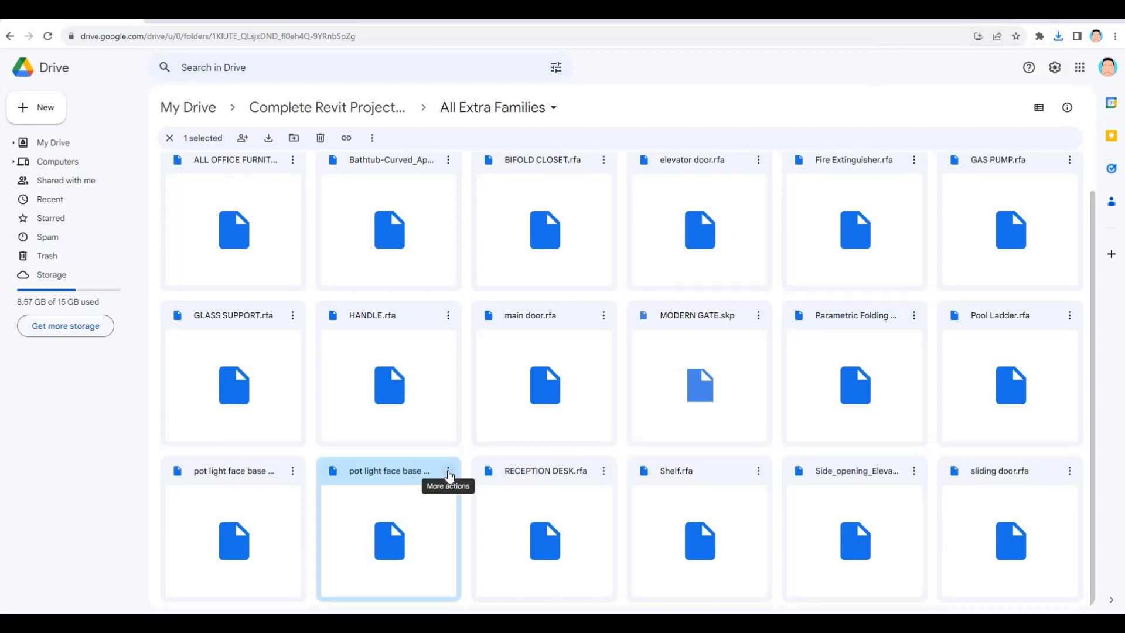
left_click(235, 477)
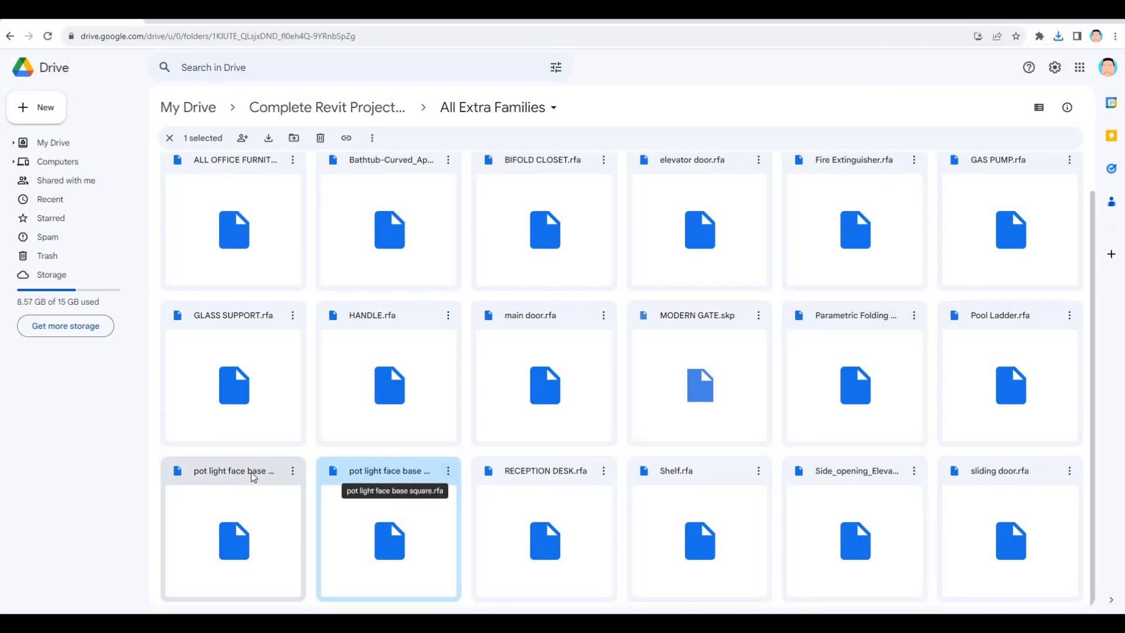
left_click(448, 472)
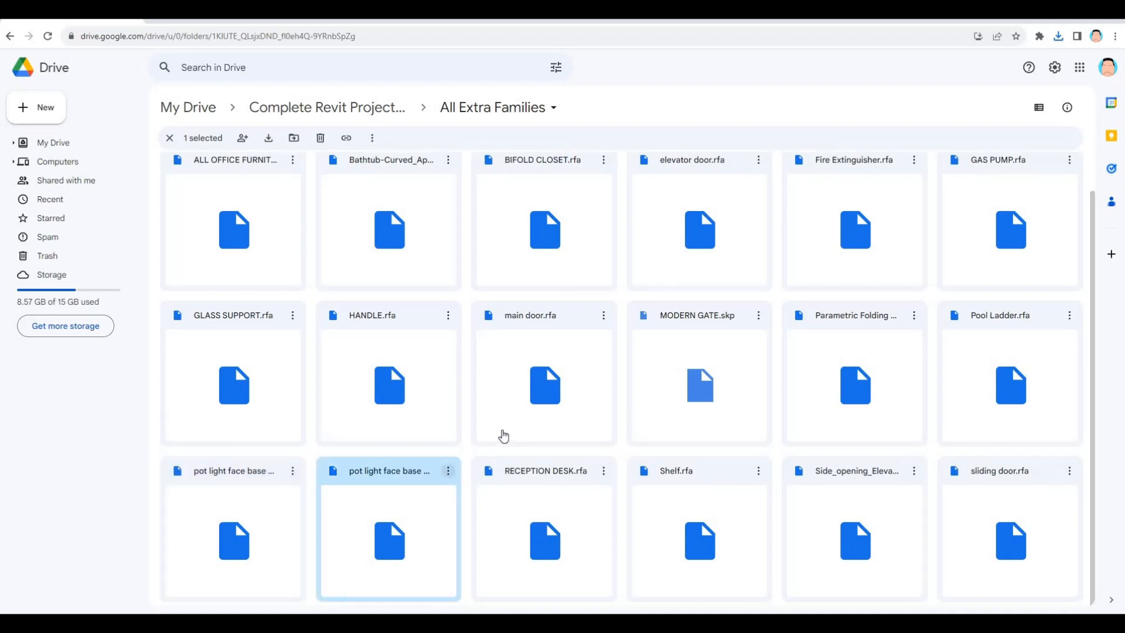
left_click(492, 322)
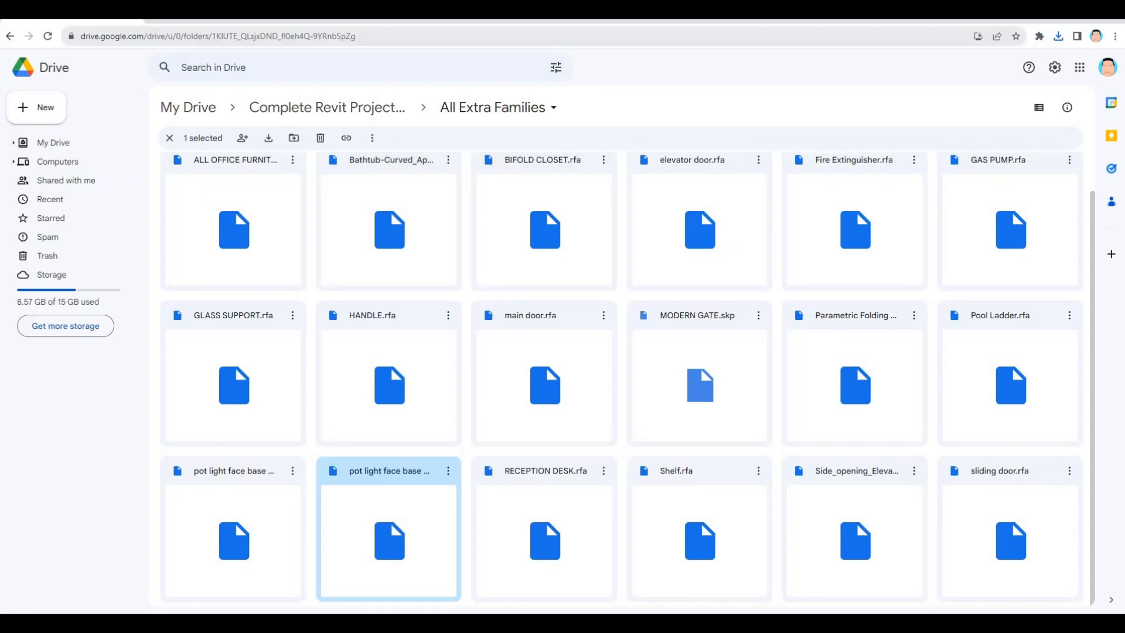
left_click_drag(592, 22, 1124, 53)
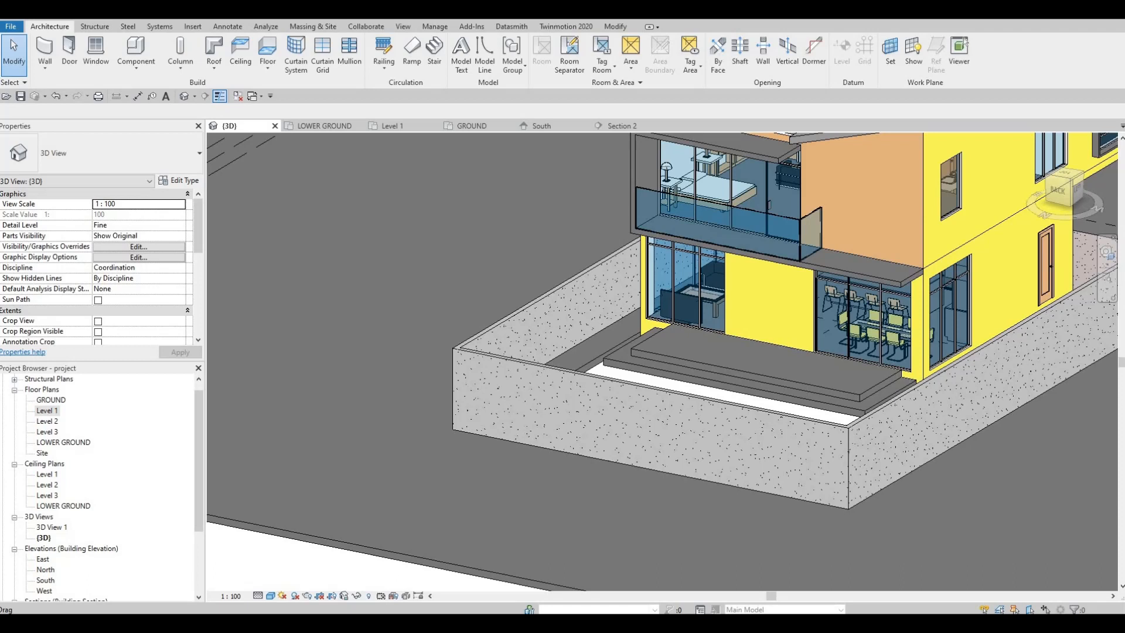
- Load the pot light face base square and Parametric Folding Door families from Downloads into the Revit project, and save the project
key("Delete")
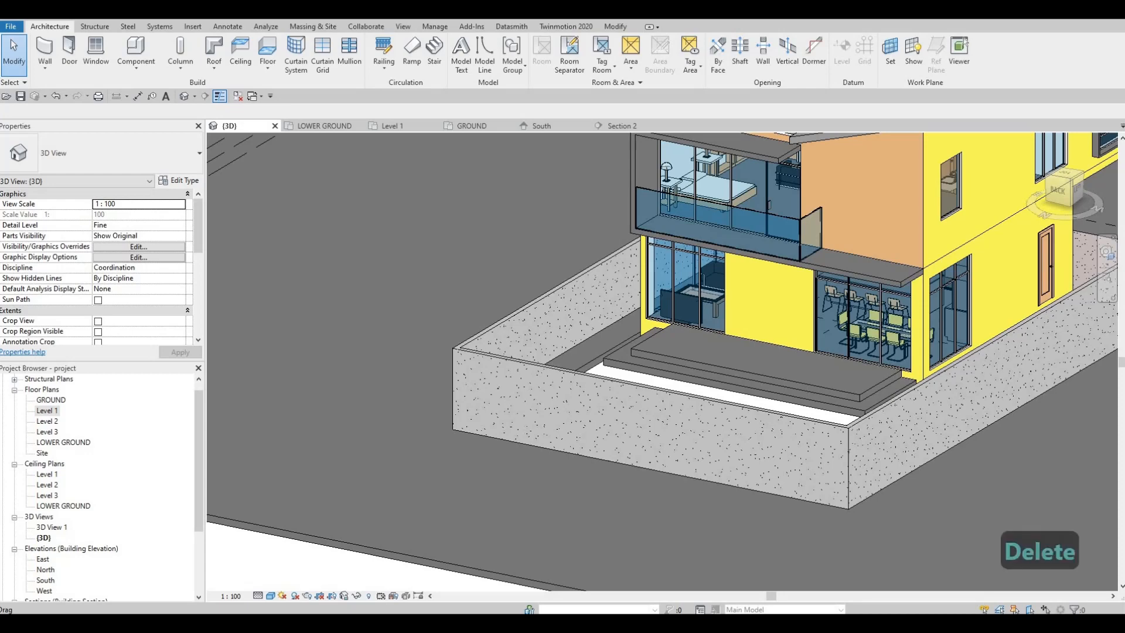
left_click_drag(1124, 159, 787, 127)
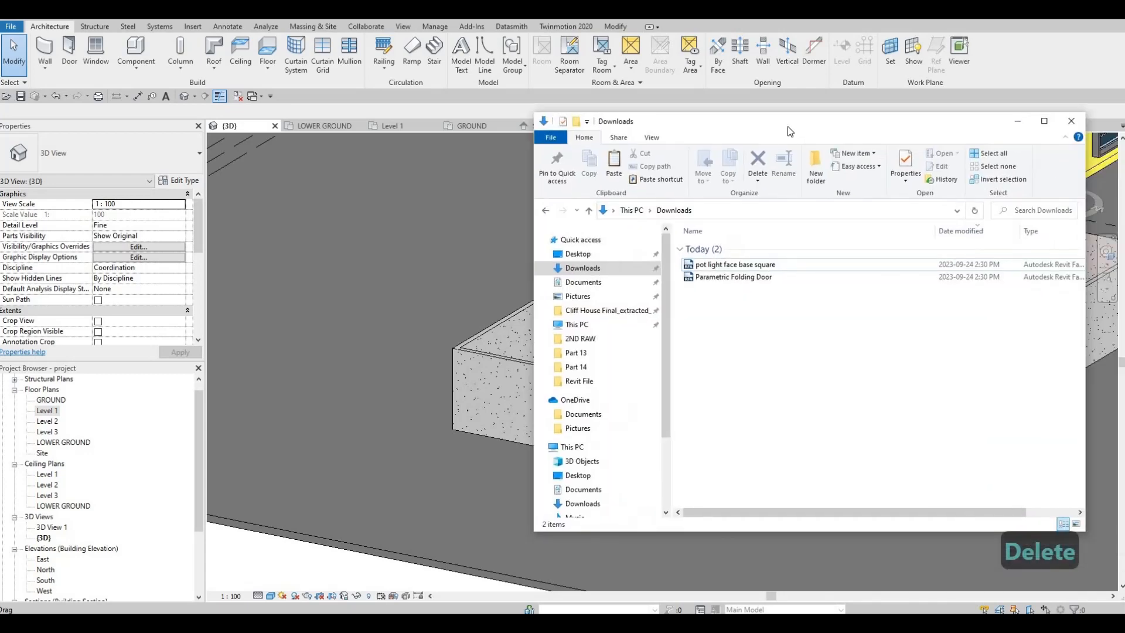
left_click_drag(788, 306, 445, 272)
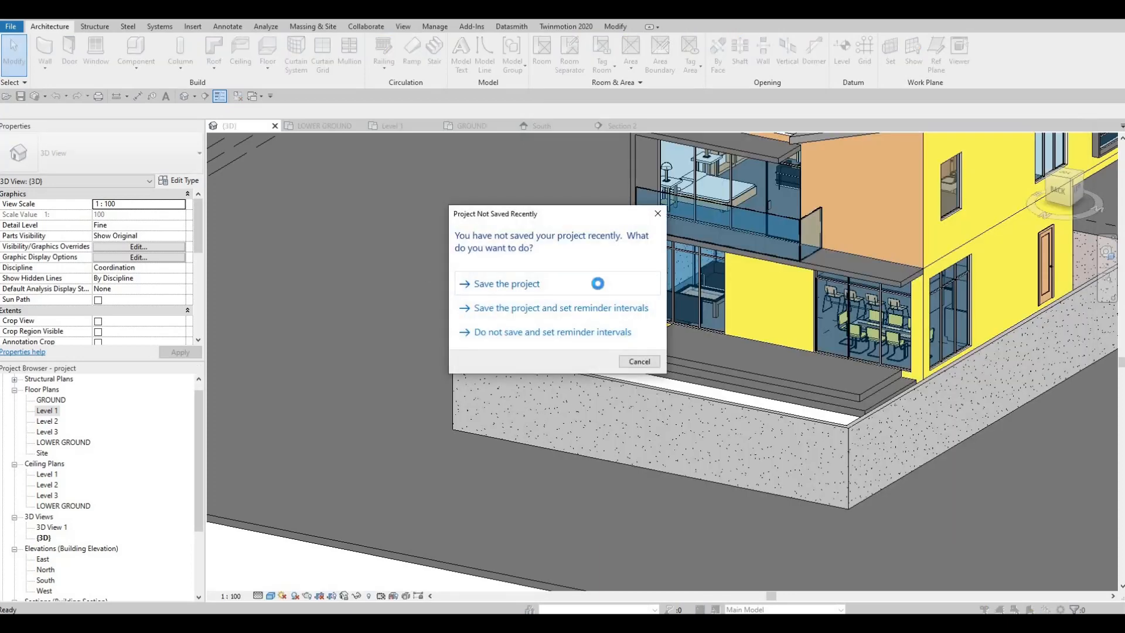
left_click(597, 283)
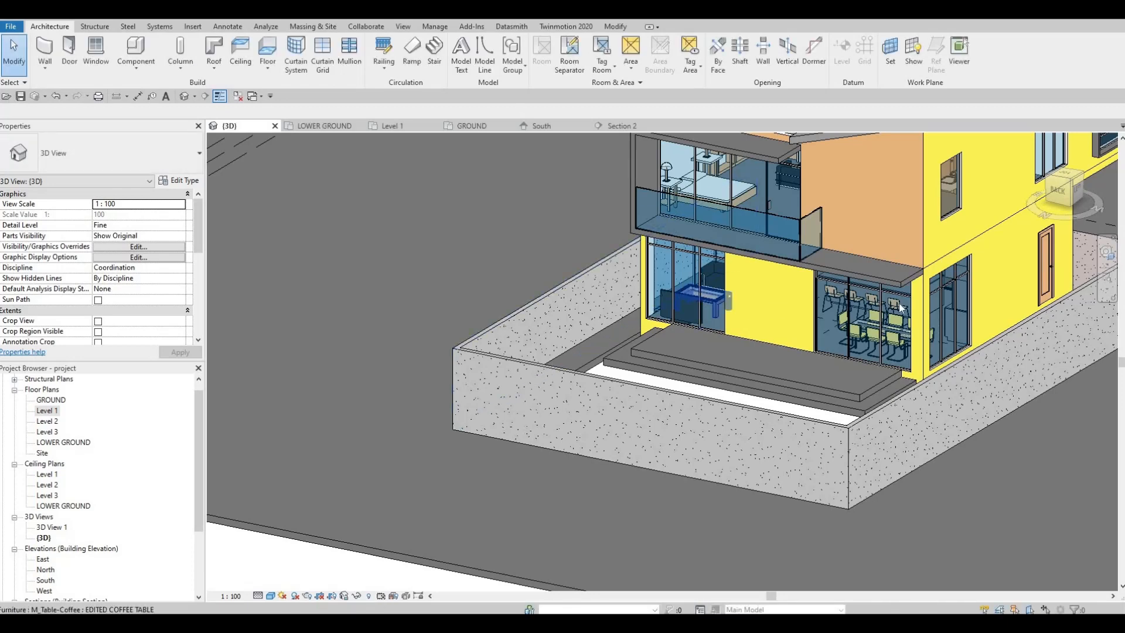
- Place one pot light face base square component on the underside of the front overhang, near the inner wall corner
middle_click_drag(343, 164, 243, 155)
key("Escape")
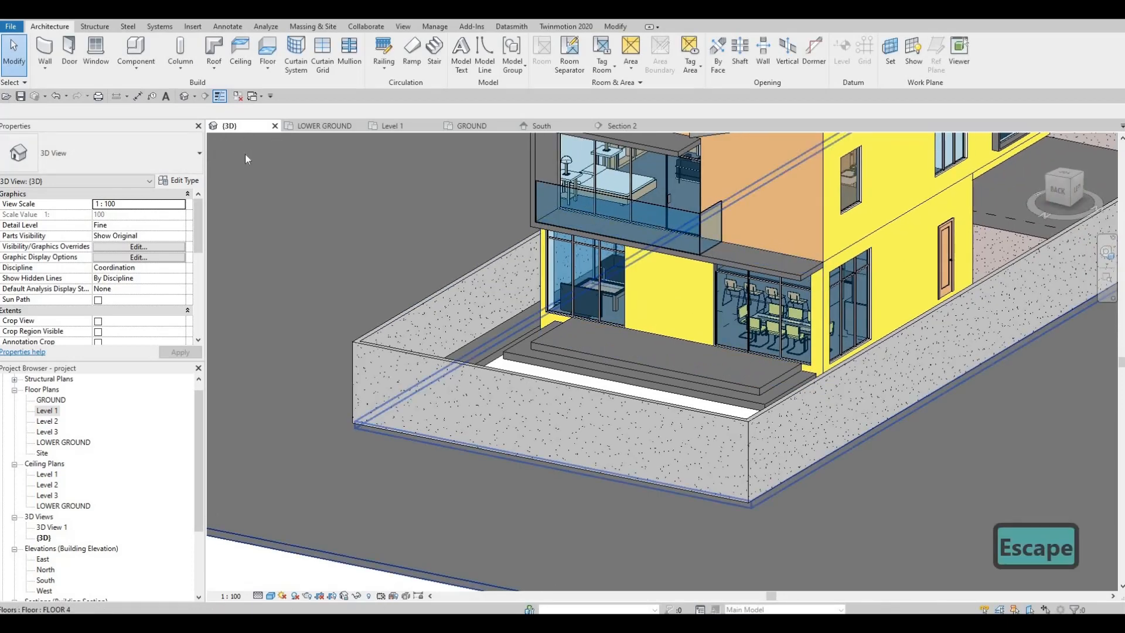
key("c")
key("m")
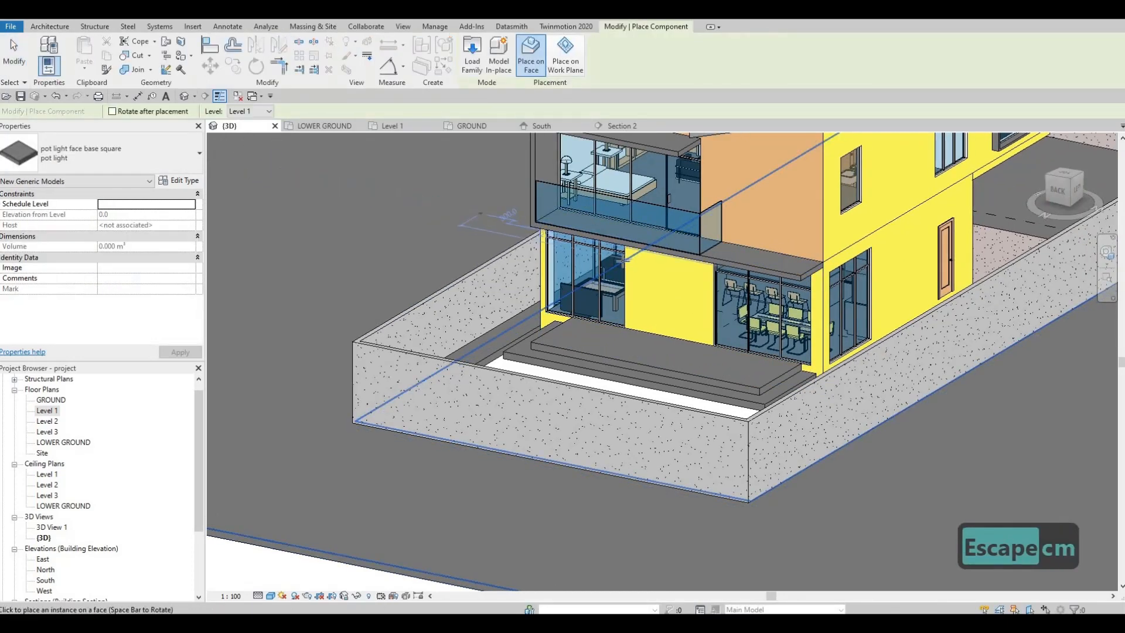
scroll(589, 256, "up", 2)
scroll(588, 257, "down", 5)
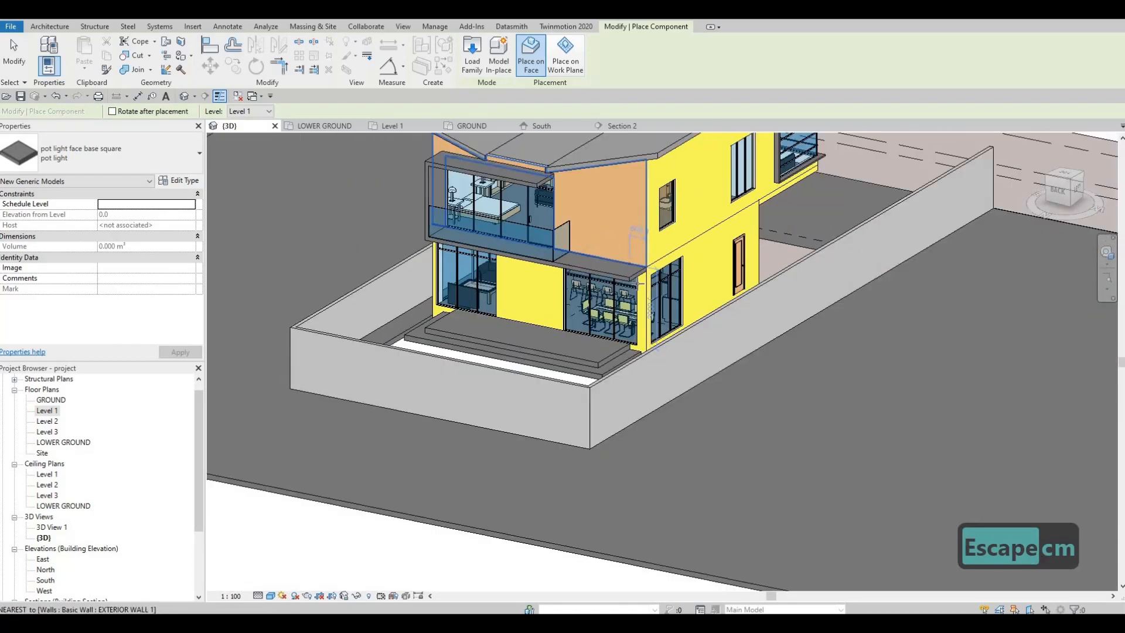
middle_click_drag(589, 257, 639, 193, "shift")
middle_click_drag(622, 151, 609, 296)
scroll(620, 289, "up", 2)
scroll(609, 295, "up", 2)
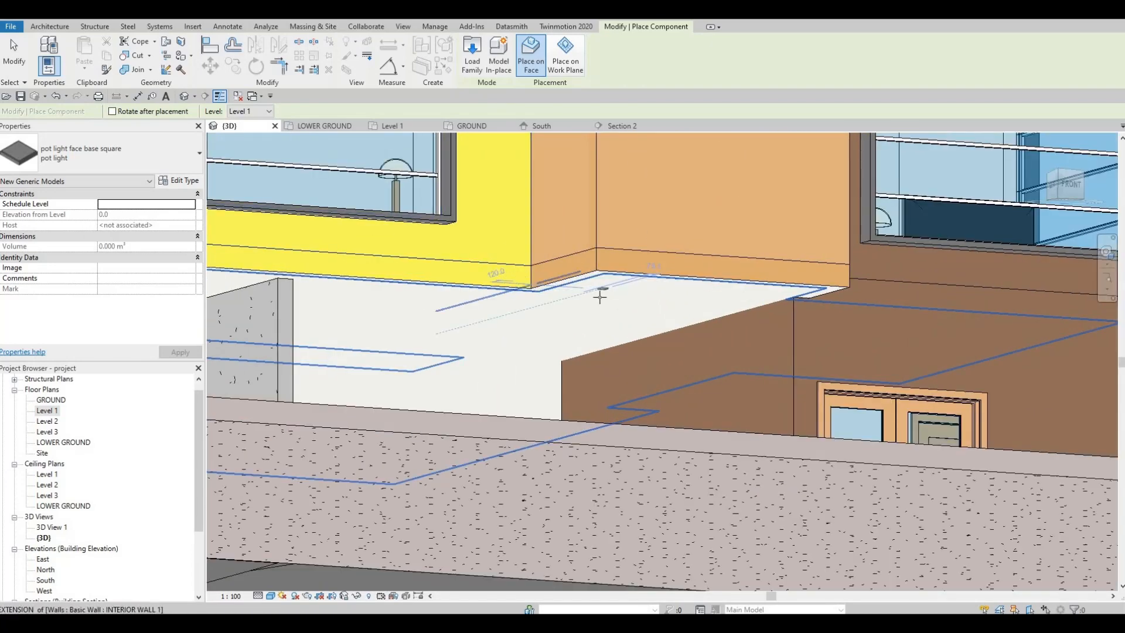
scroll(605, 289, "up", 2)
key("Escape")
scroll(601, 292, "up", 2)
left_click(601, 291)
scroll(599, 296, "down", 4)
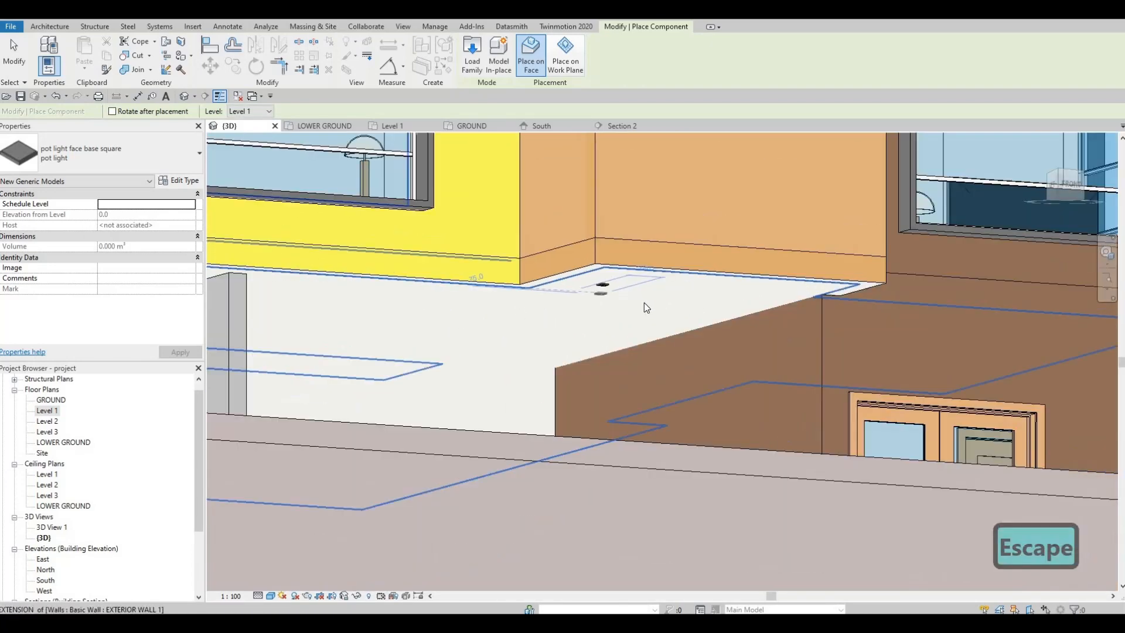
scroll(643, 303, "down", 1)
key("Escape")
middle_click_drag(410, 318, 597, 307)
scroll(598, 307, "down", 1)
scroll(743, 392, "down", 5)
middle_click_drag(328, 264, 768, 371, "shift")
key("Escape")
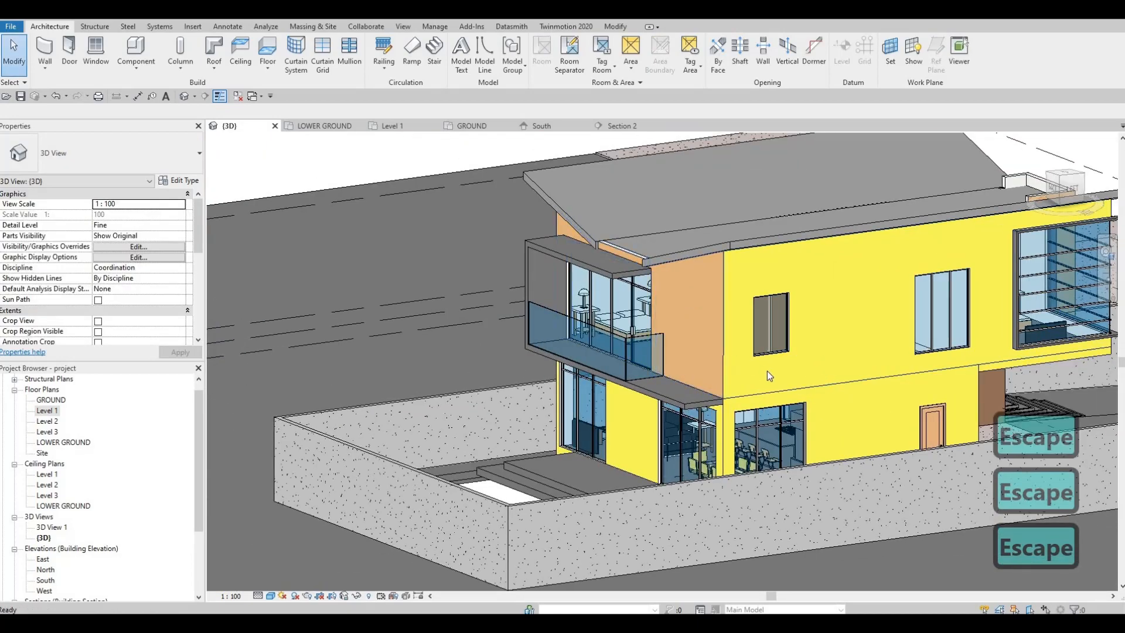
middle_click_drag(246, 228, 475, 258, "shift")
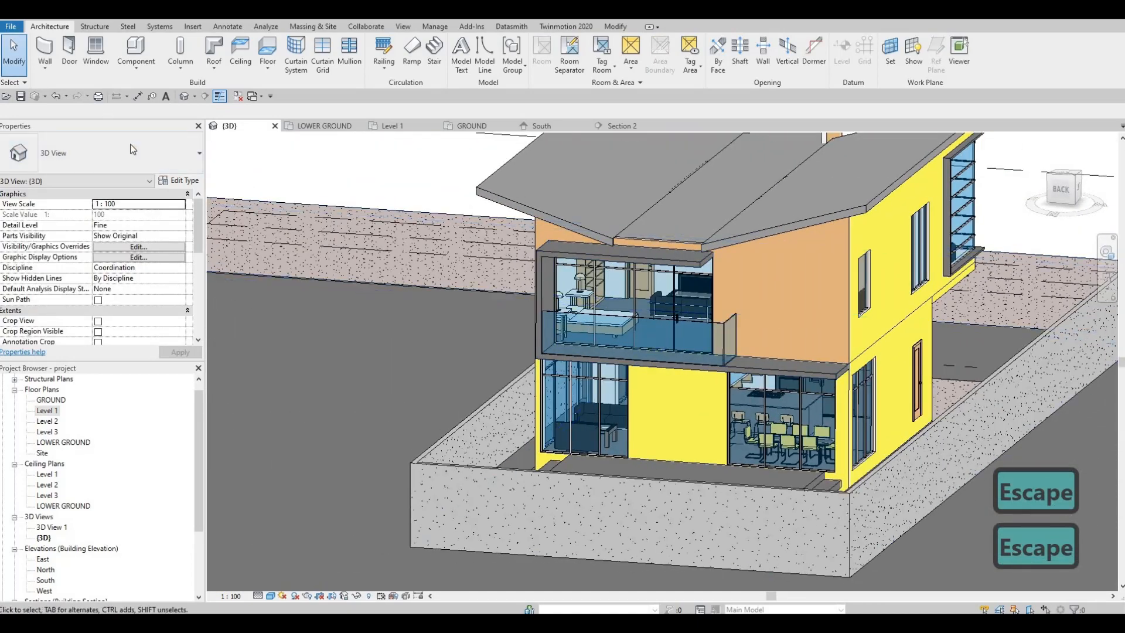
key("c")
key("m")
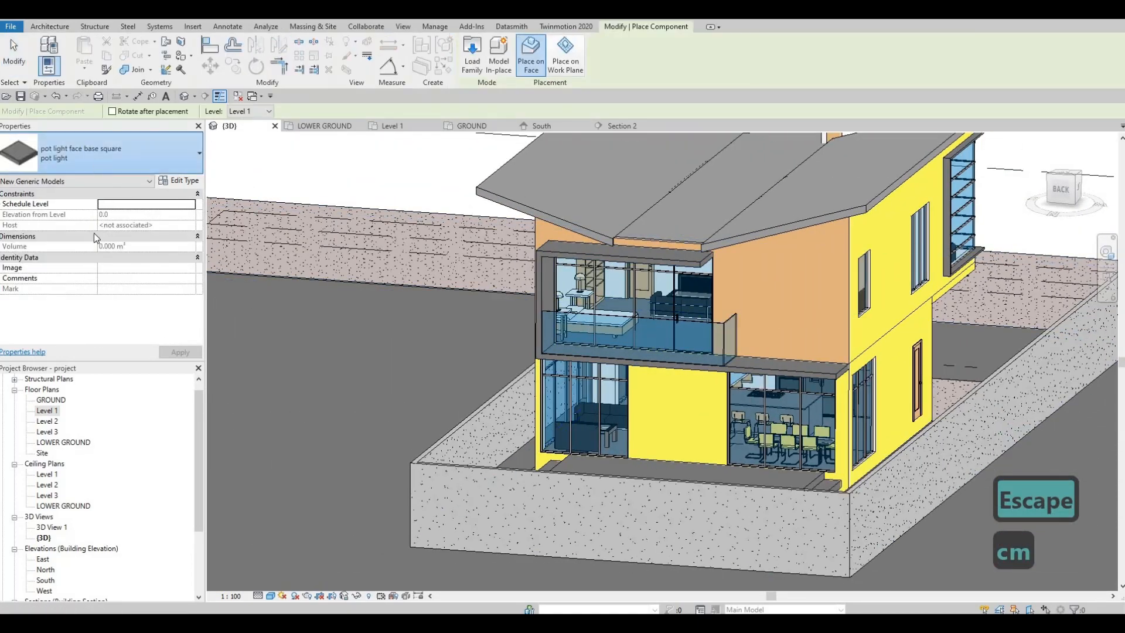
left_click(100, 154)
scroll(93, 223, "up", 3)
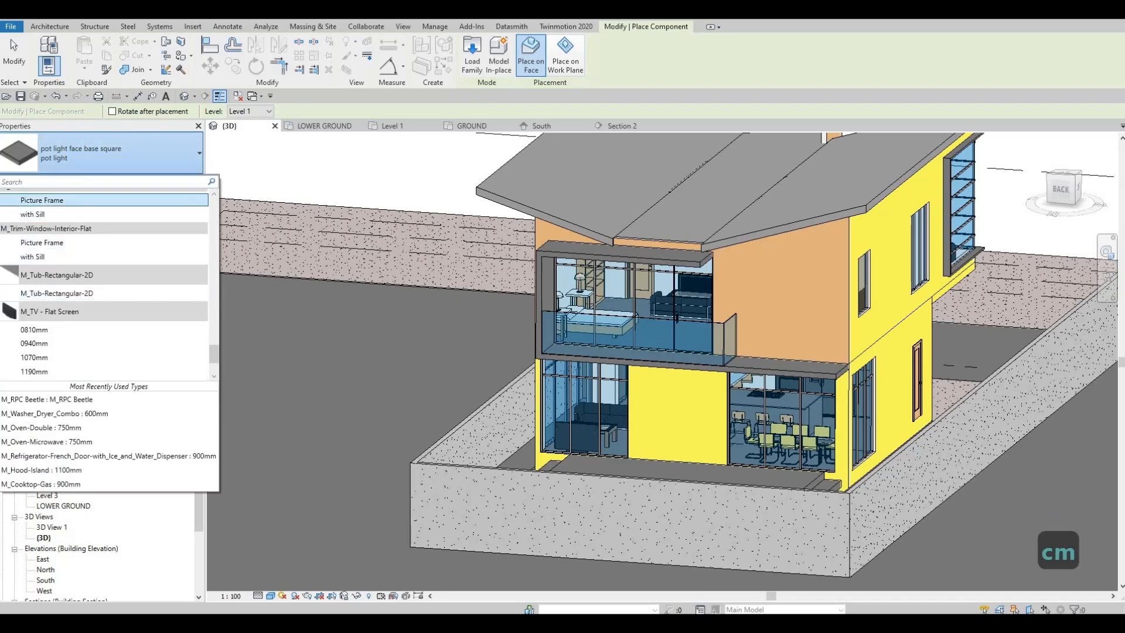
type("para")
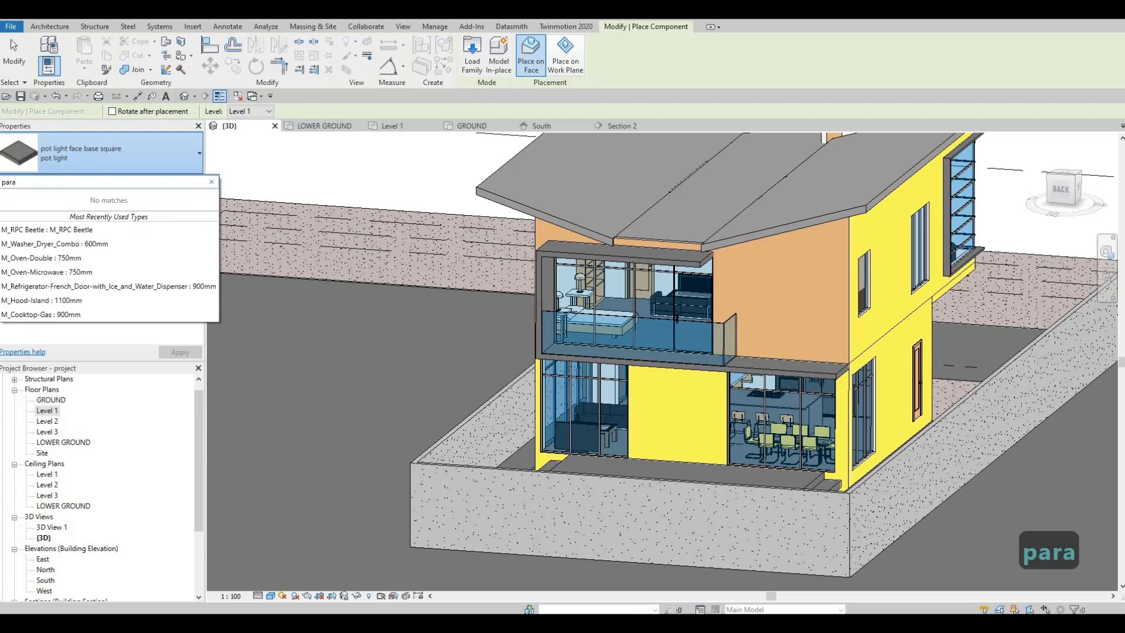
key("BackSpace")
key("BackSpace")
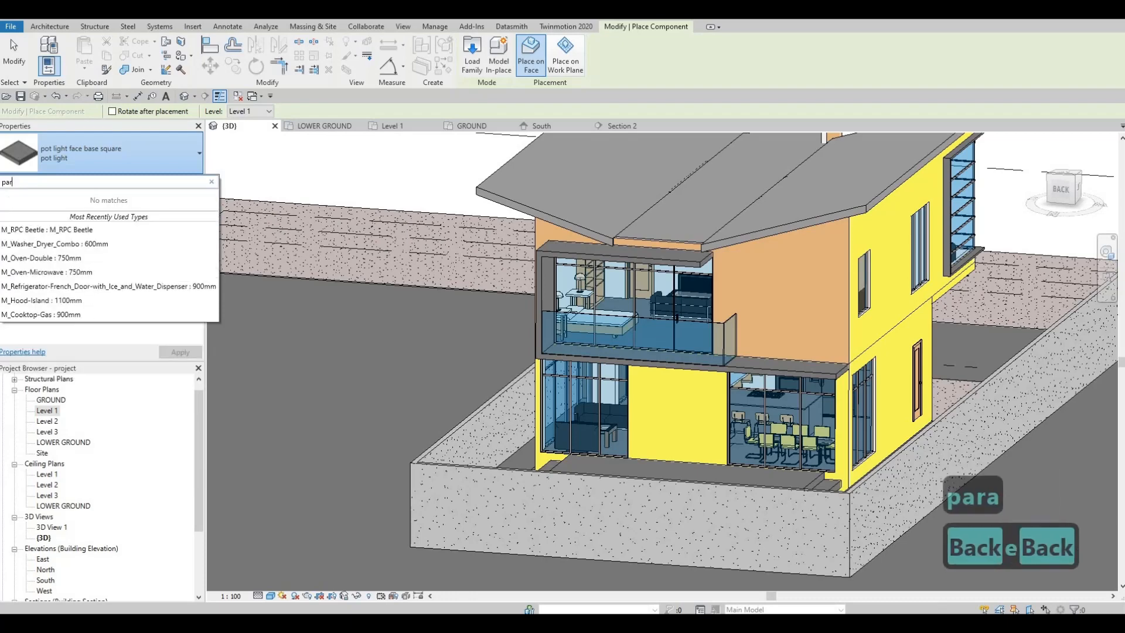
key("BackSpace")
key("BackSpace")
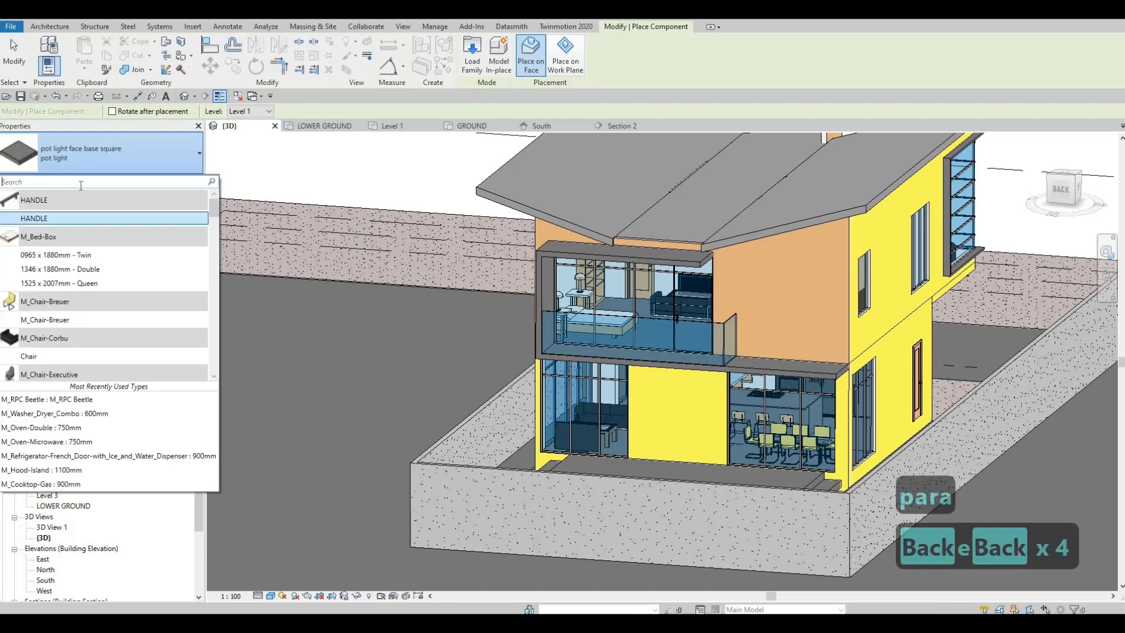
type("fol")
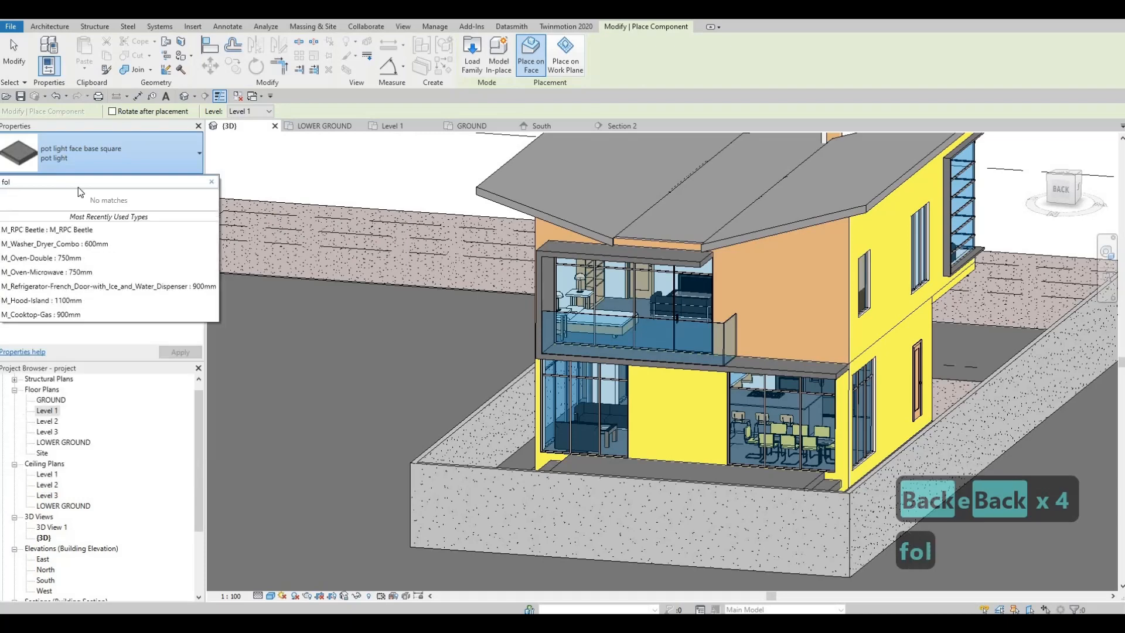
type("d")
key("Escape")
key("Escape")
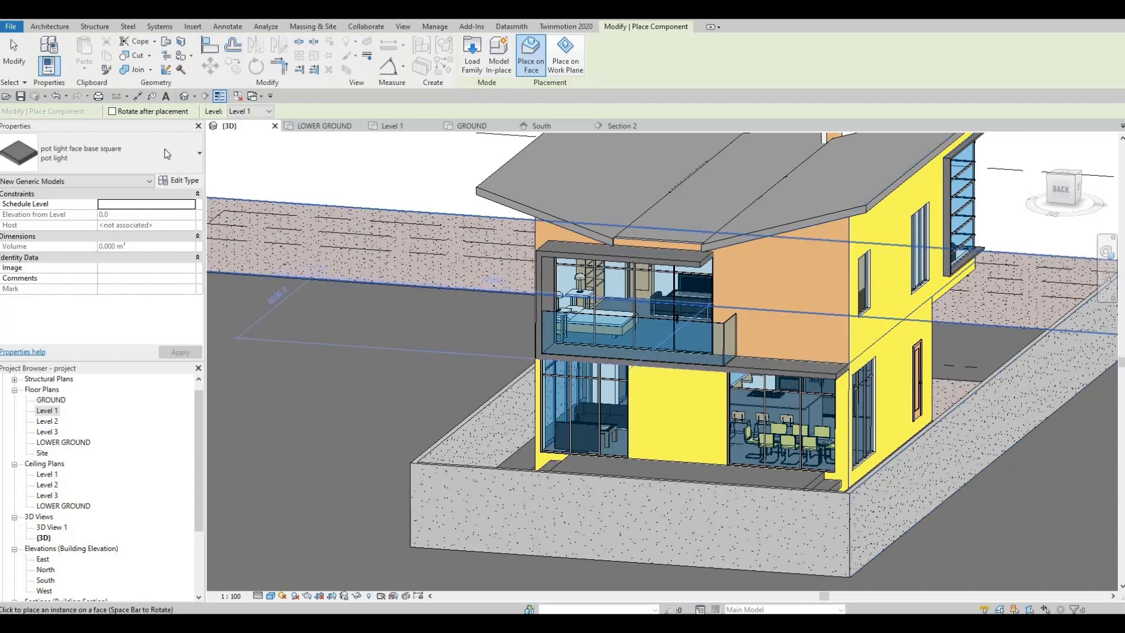
key("Escape")
left_click(139, 170)
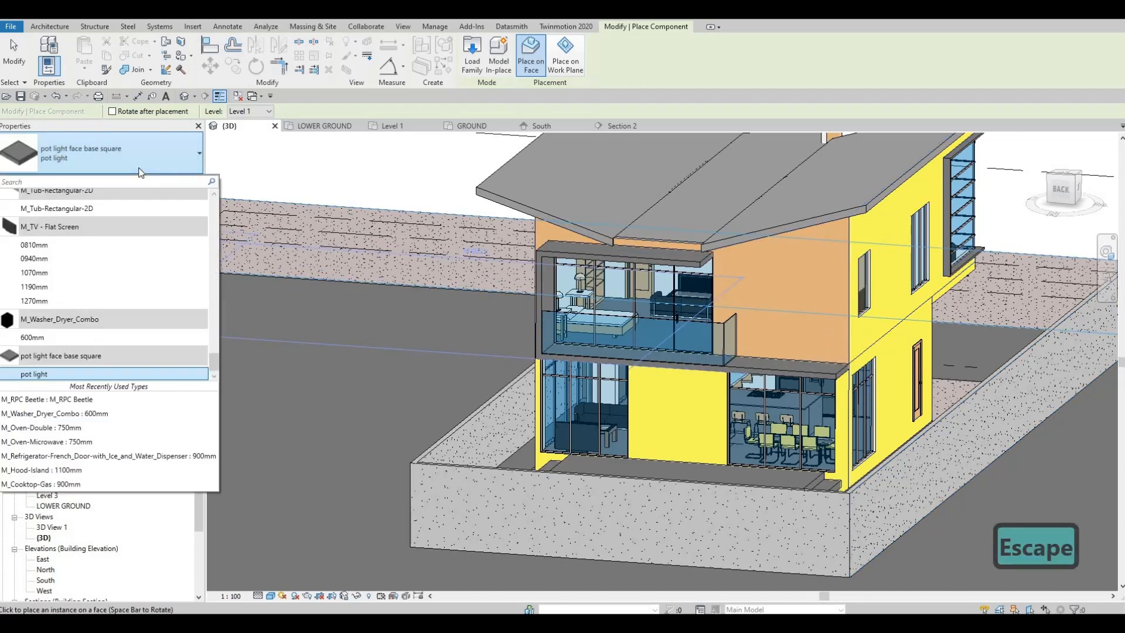
type("para")
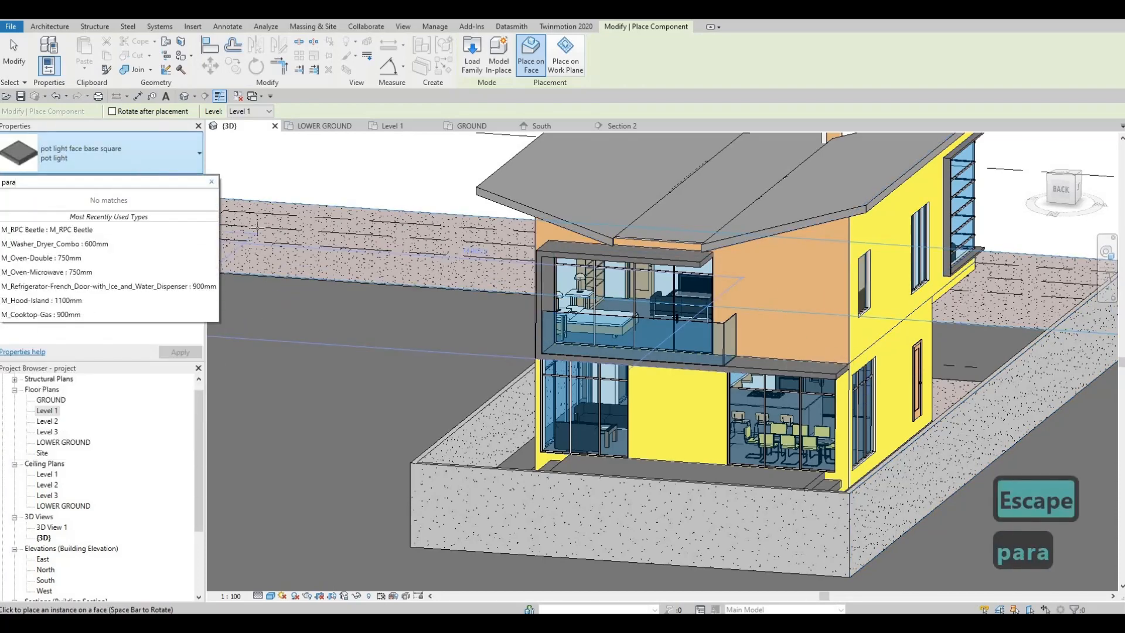
key("Escape")
key("Escape")
key("F1")
key("Escape")
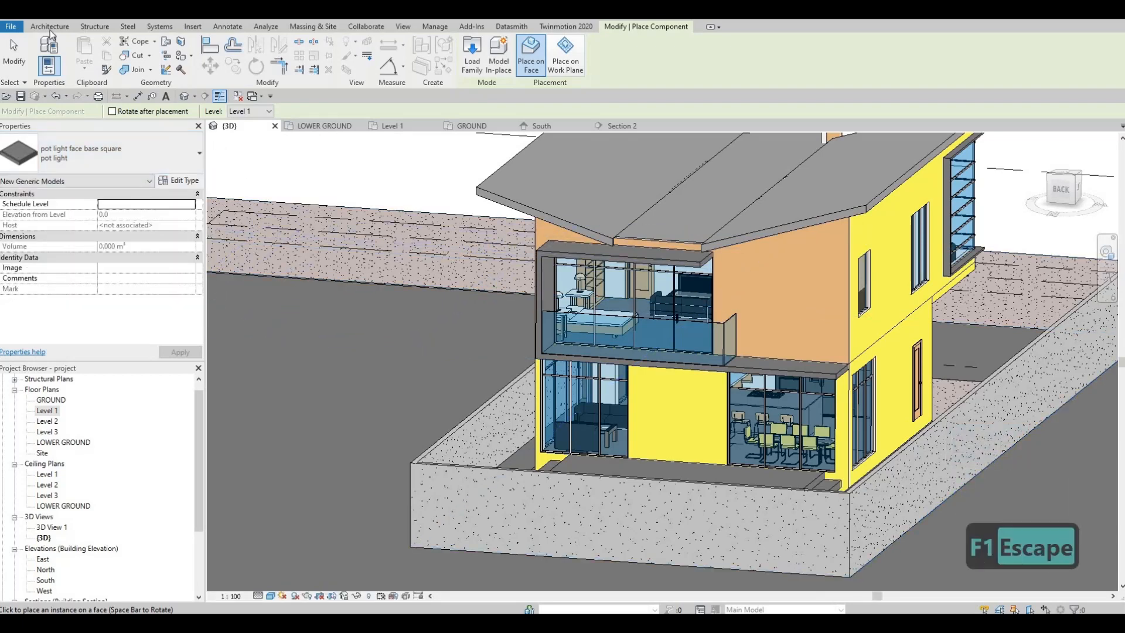
- Place one Parametric Folding Door, type Bifold door [parametric], in the orange upper-floor side wall above the yellow lower wall
left_click(50, 27)
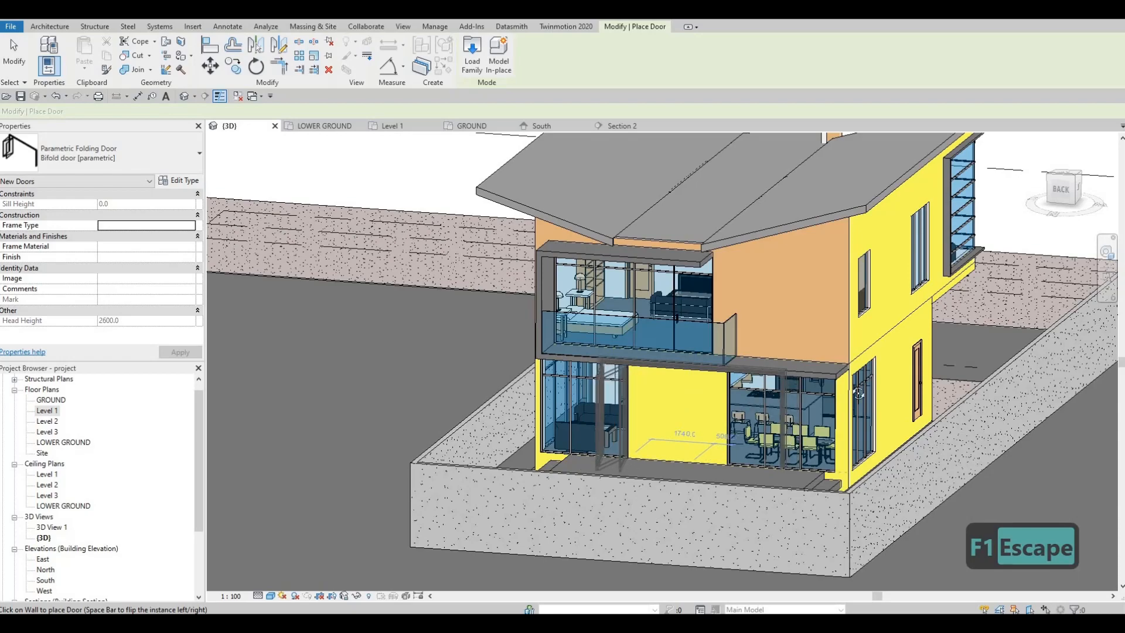
middle_click_drag(858, 394, 710, 430, "shift")
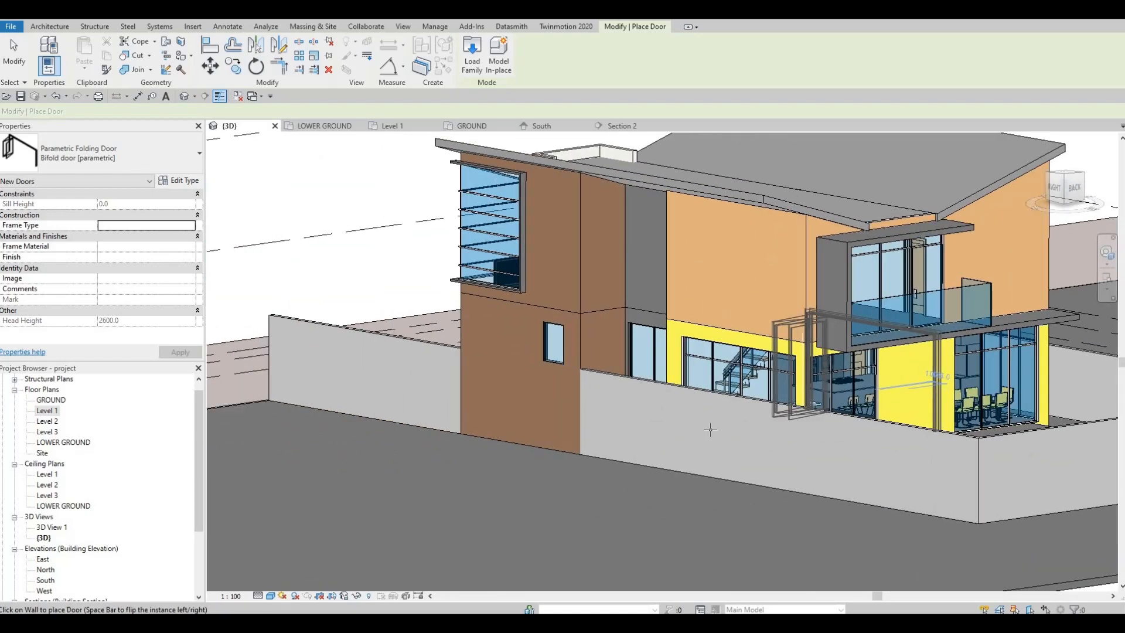
middle_click_drag(734, 263, 681, 291)
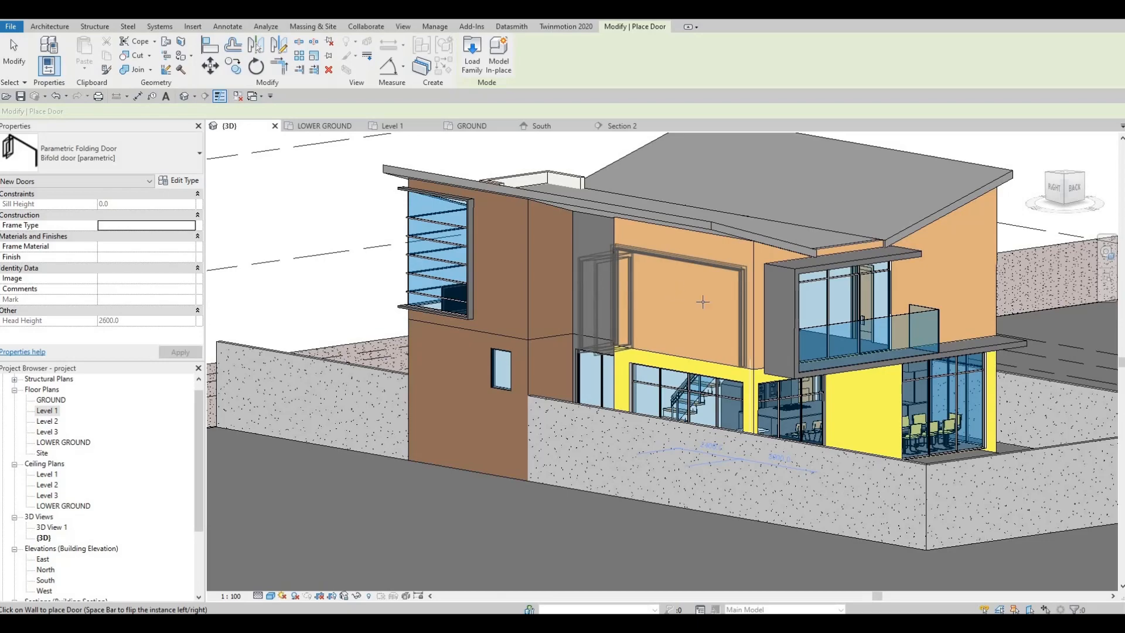
middle_click_drag(640, 369, 530, 444, "shift")
middle_click_drag(728, 400, 609, 404, "shift")
middle_click_drag(904, 436, 532, 231)
scroll(680, 409, "down", 1)
scroll(649, 409, "down", 1)
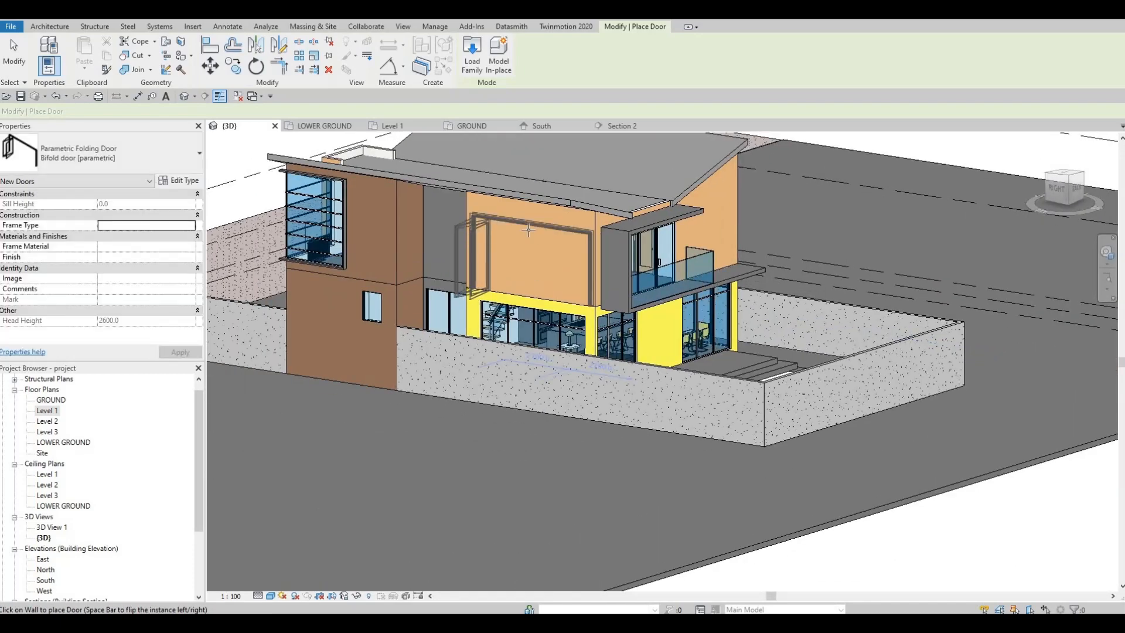
left_click(527, 228)
key("Escape")
key("Escape")
key("Escape")
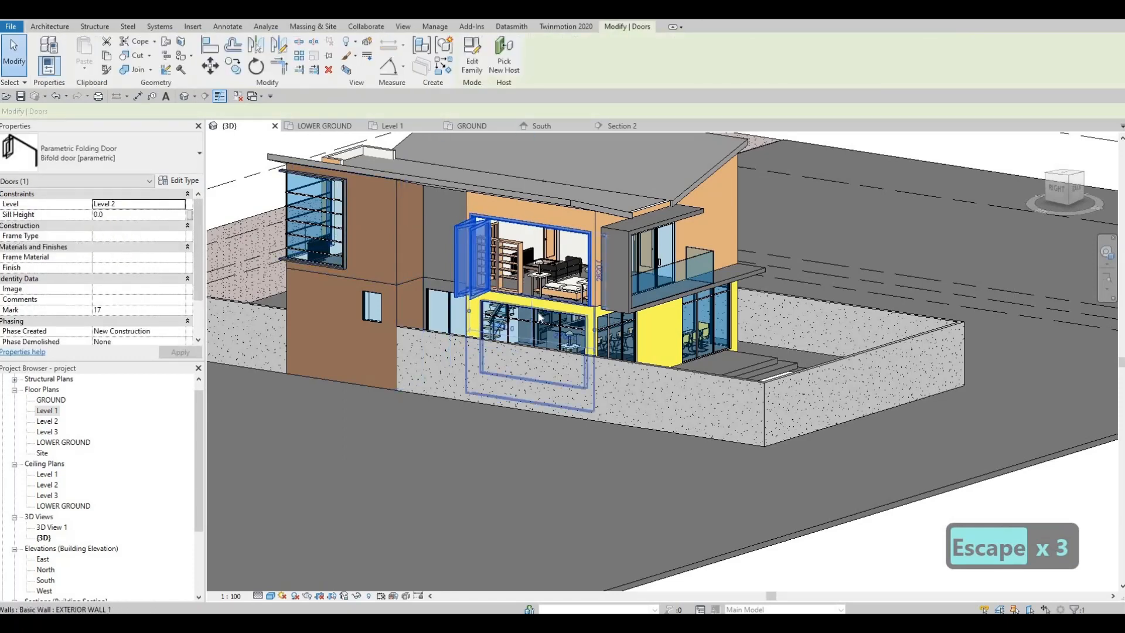
- Check the height constraints of the curtain wall directly below the folding door
left_click(507, 326)
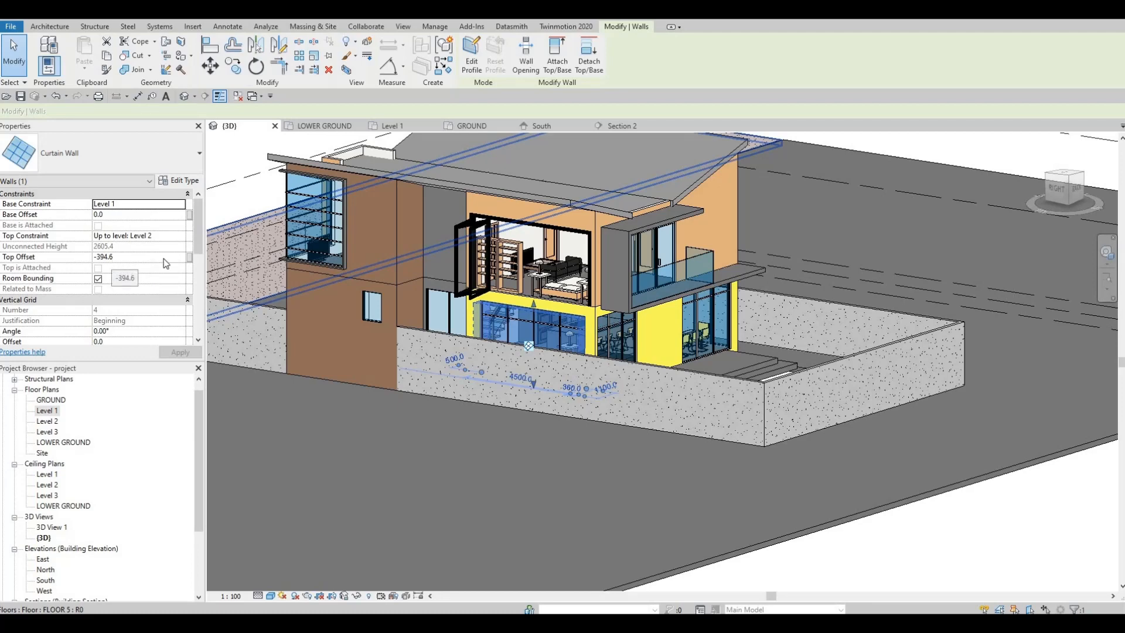
key("Escape")
key("Escape")
key("Escape")
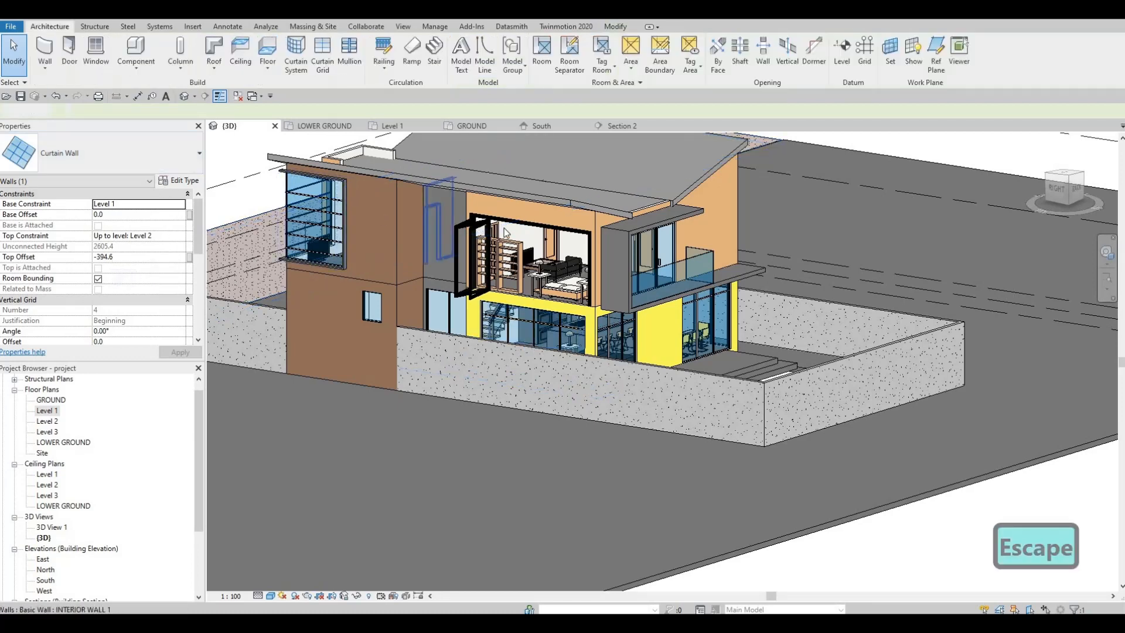
- Review the dimension parameters of the Parametric Folding Door's type
left_click(190, 181)
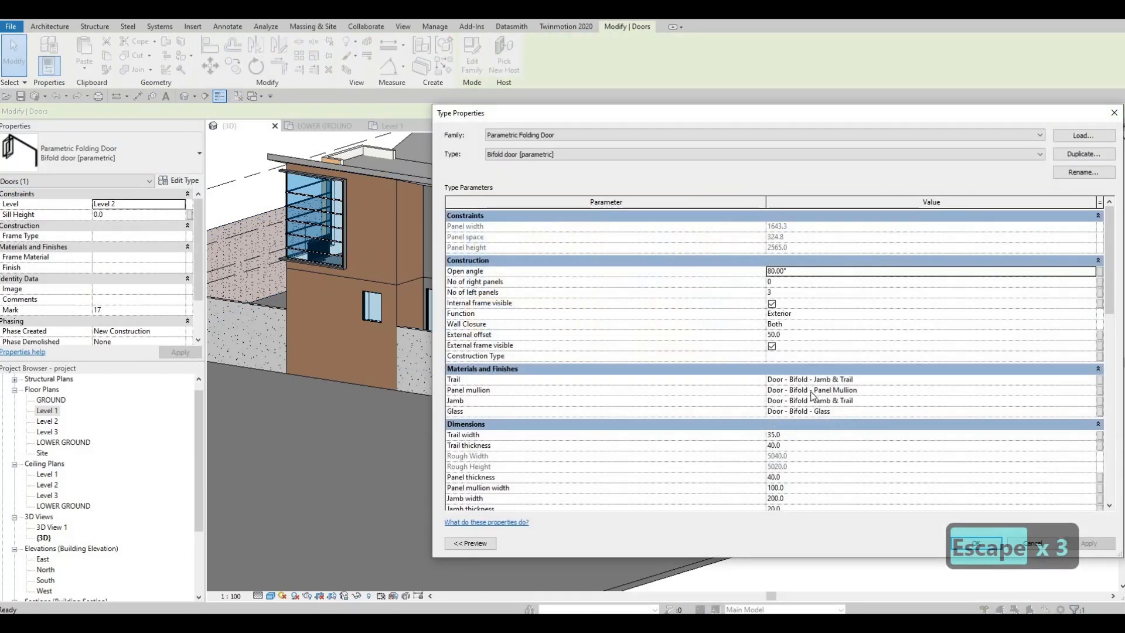
scroll(658, 316, "down", 6)
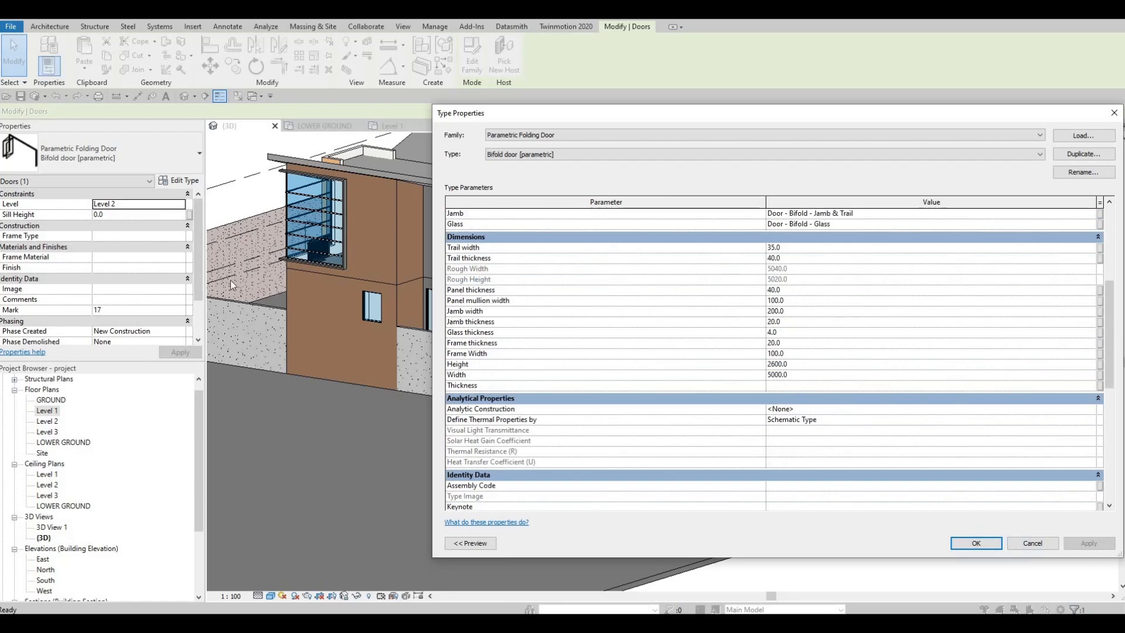
key("Escape")
scroll(115, 287, "down", 2)
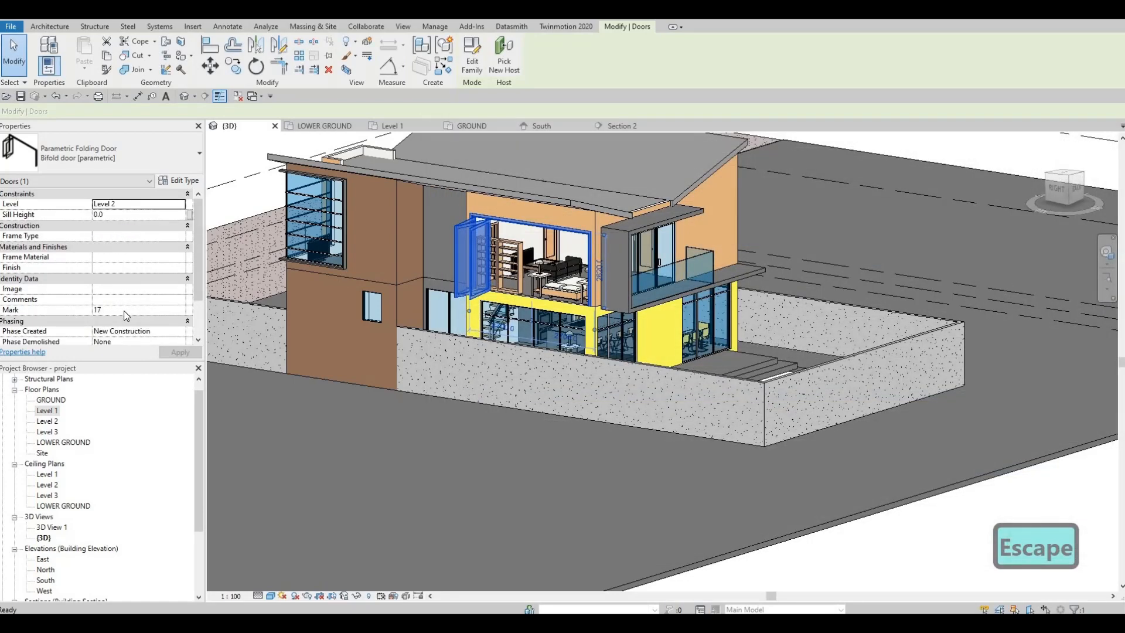
- Set the Width type parameter of the Parametric Folding Door to 3000
left_click(176, 181)
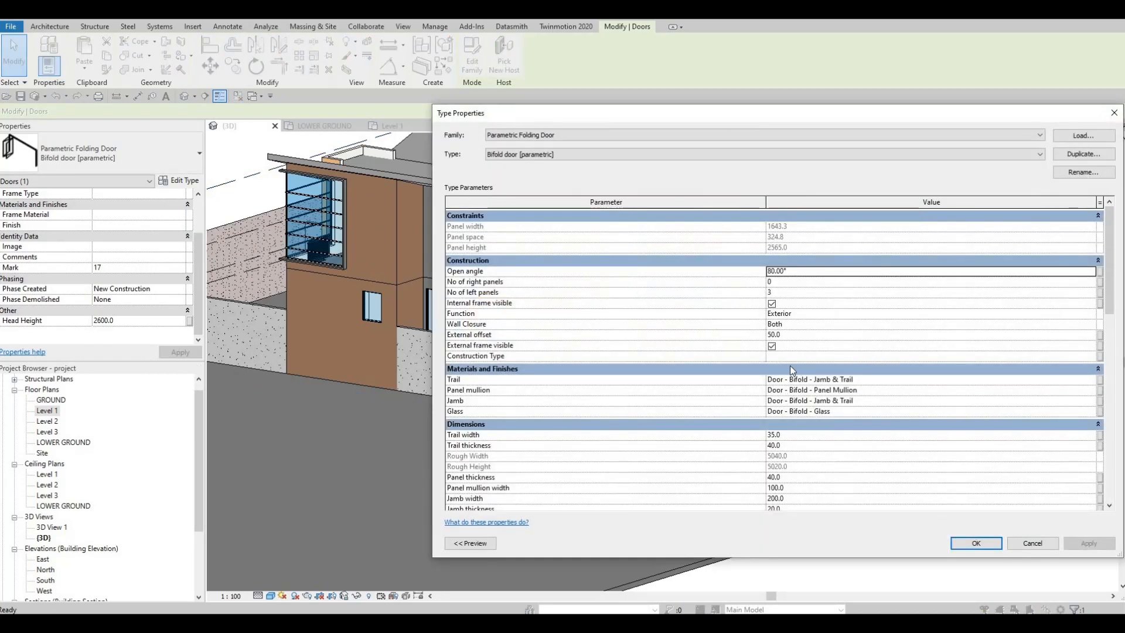
scroll(821, 403, "down", 9)
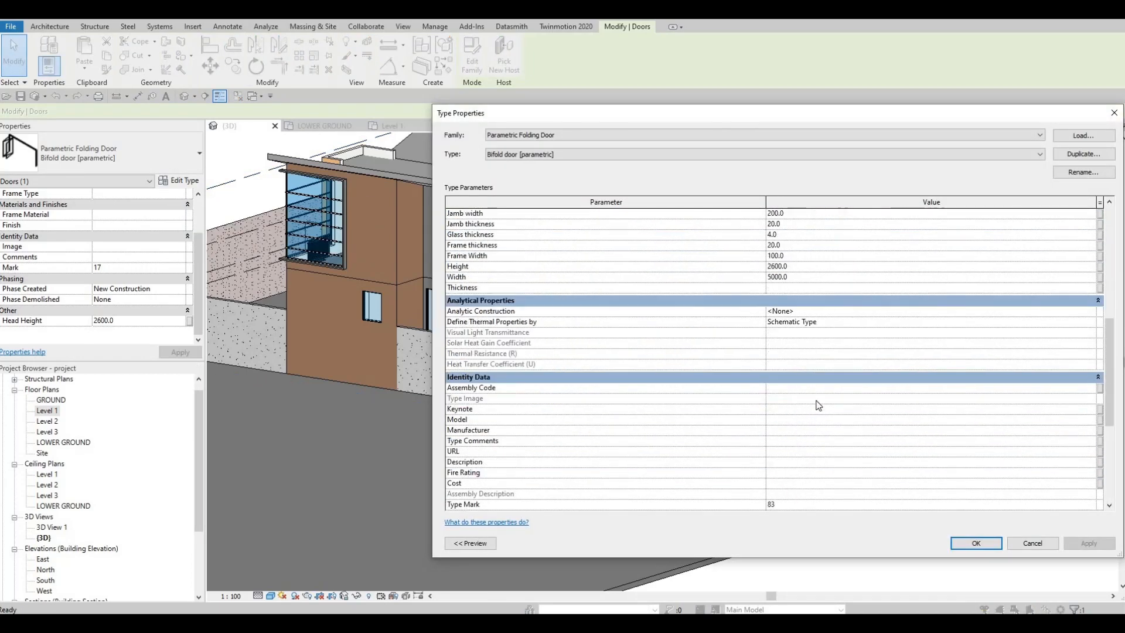
scroll(817, 404, "up", 3)
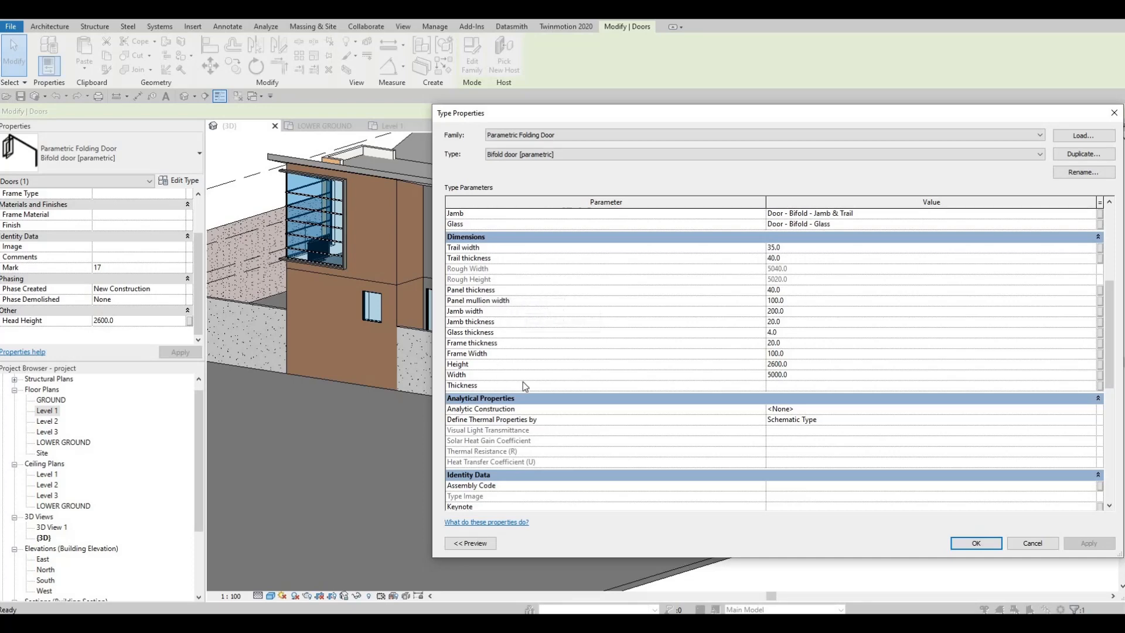
scroll(577, 410, "down", 8)
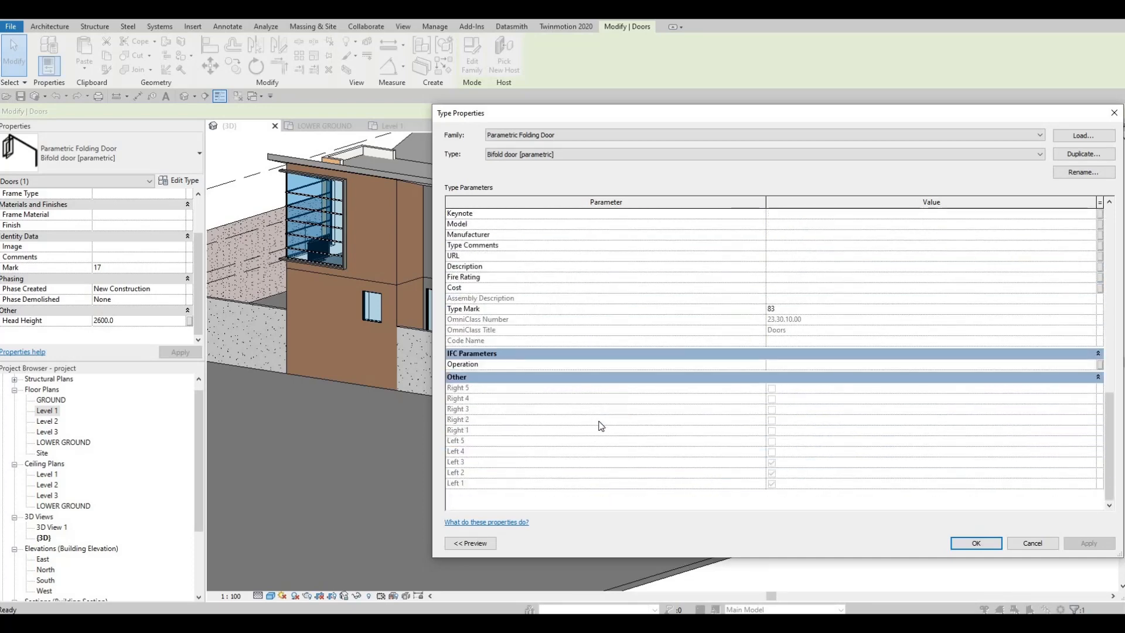
scroll(600, 422, "up", 1)
scroll(600, 421, "up", 7)
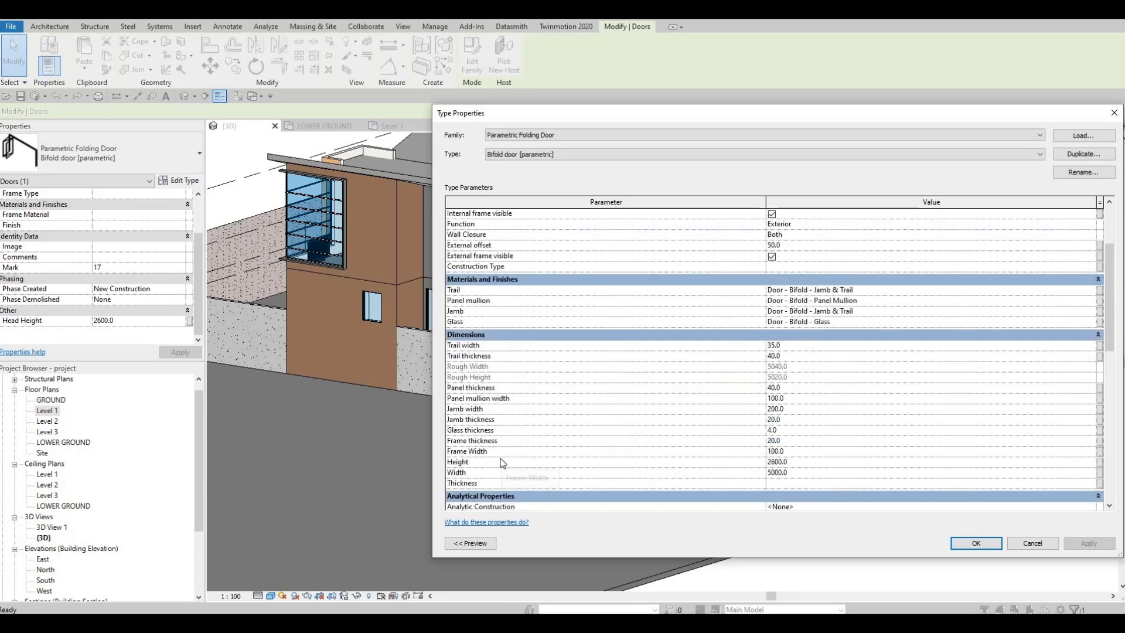
scroll(554, 427, "down", 2)
key("F1")
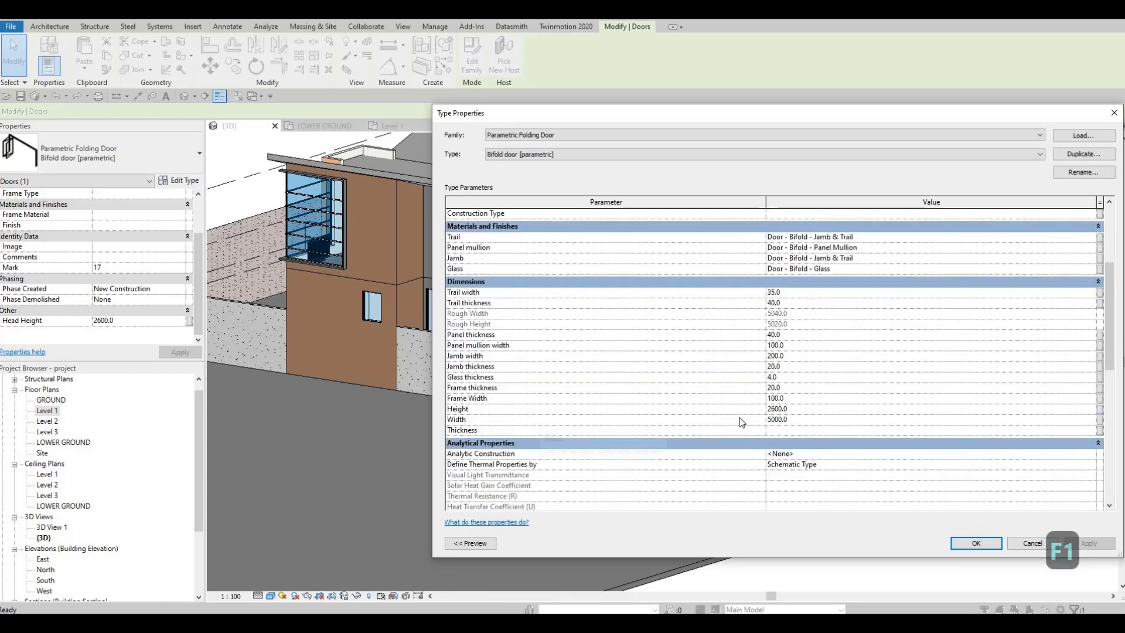
left_click(803, 421)
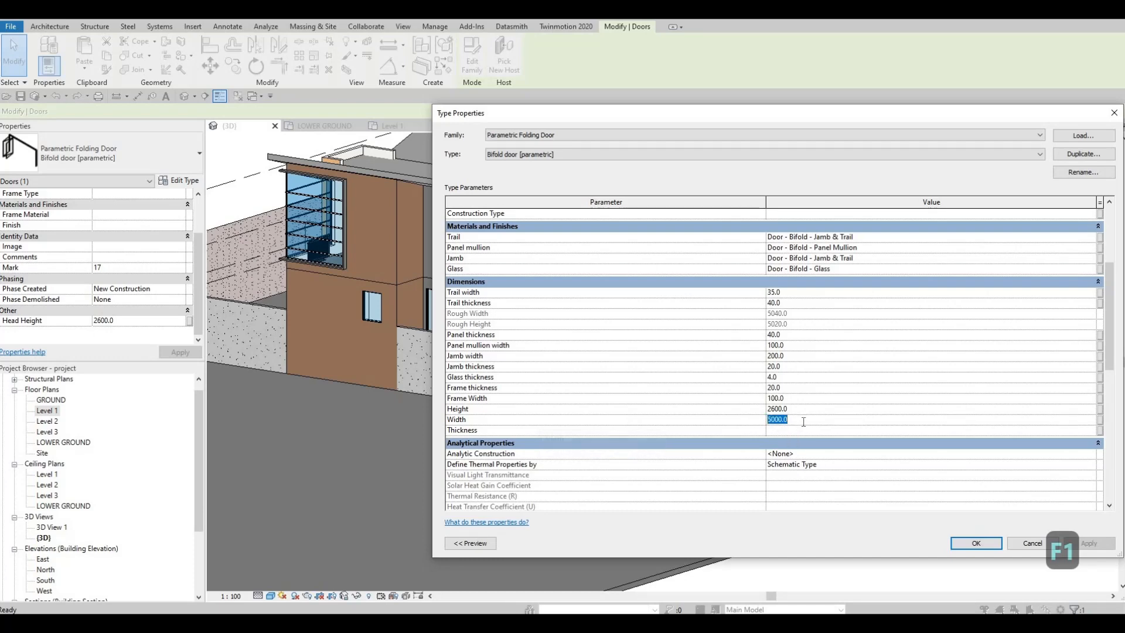
type("3000")
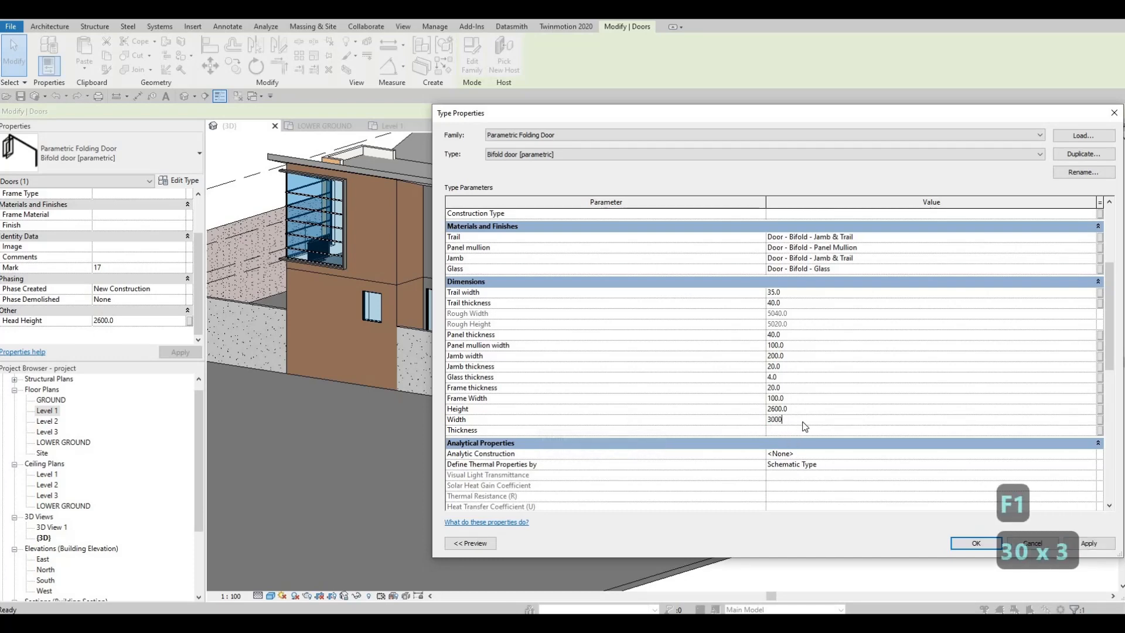
key("Return")
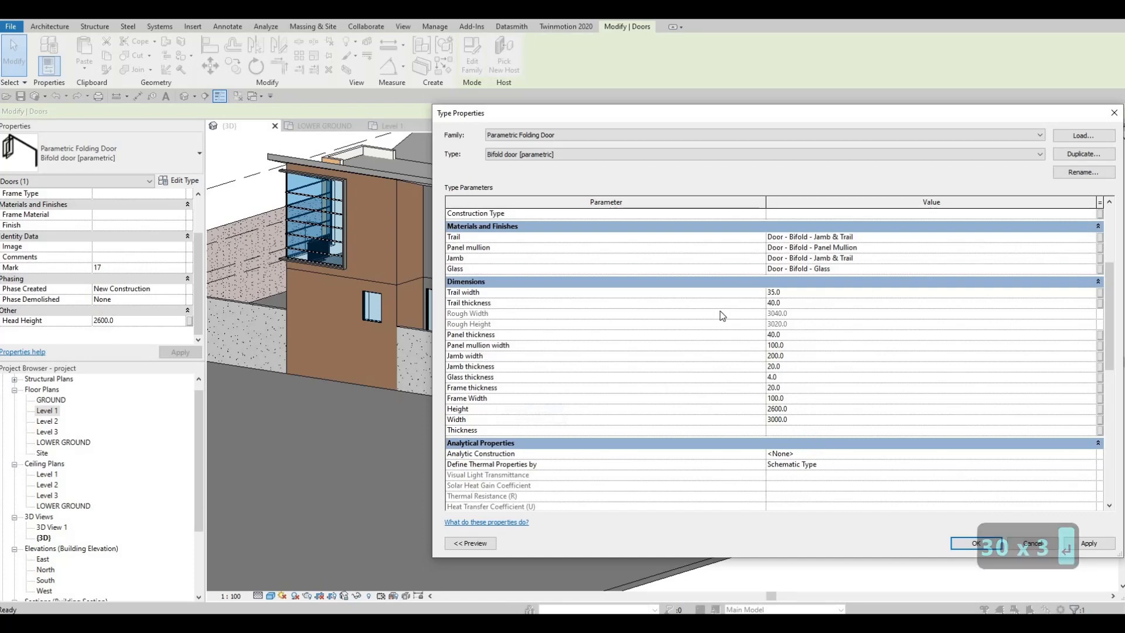
scroll(627, 350, "up", 5)
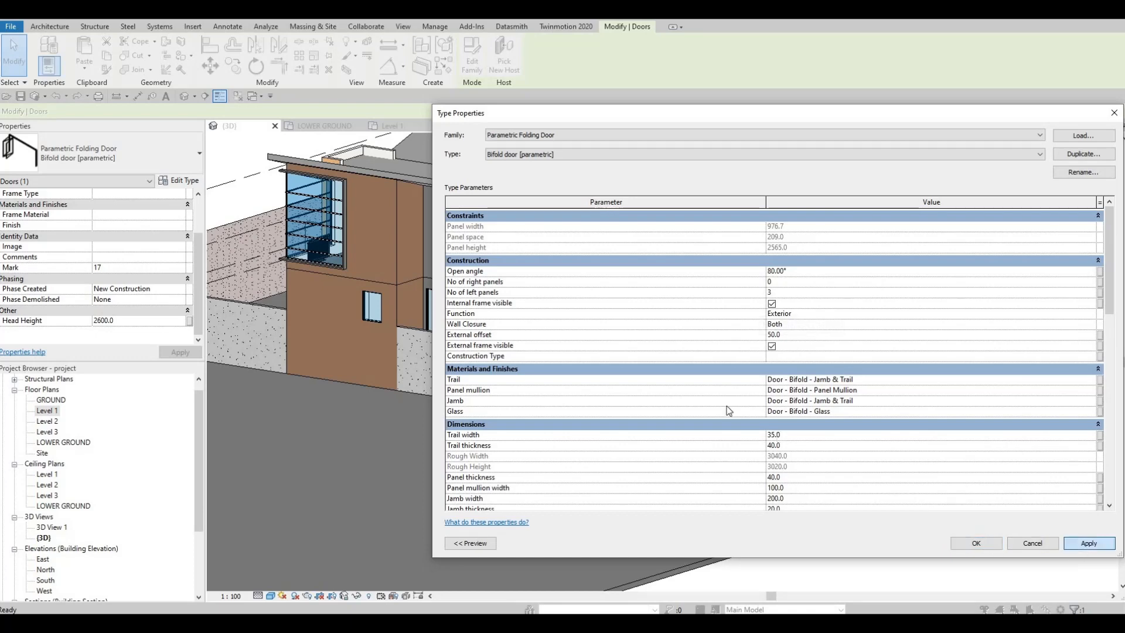
left_click(975, 543)
key("Escape")
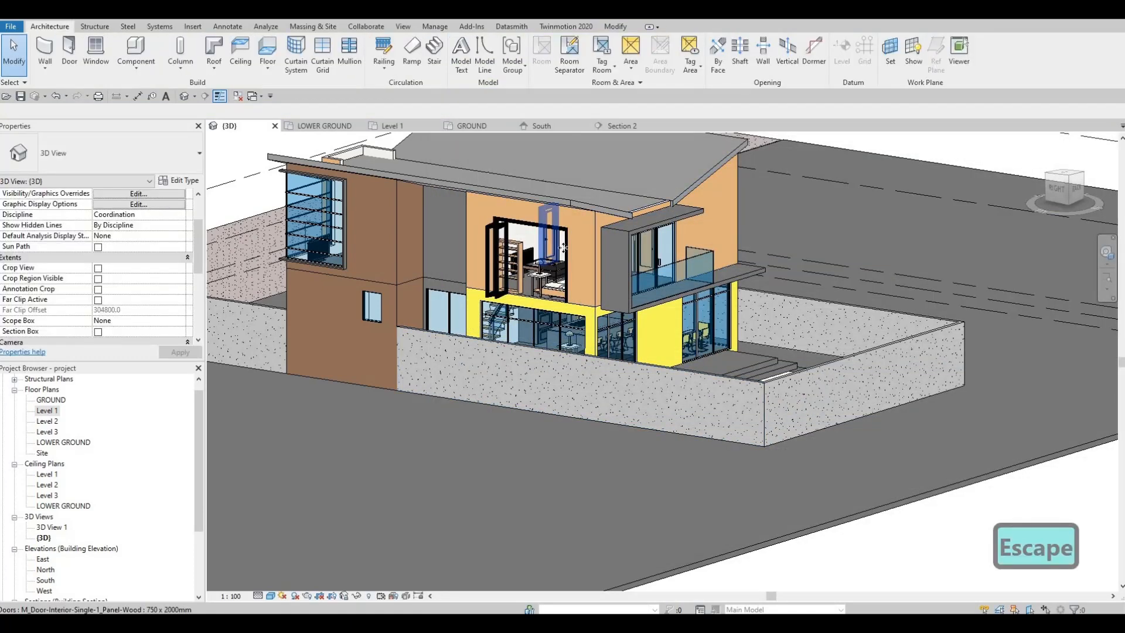
left_click(564, 252)
key("c")
key("s")
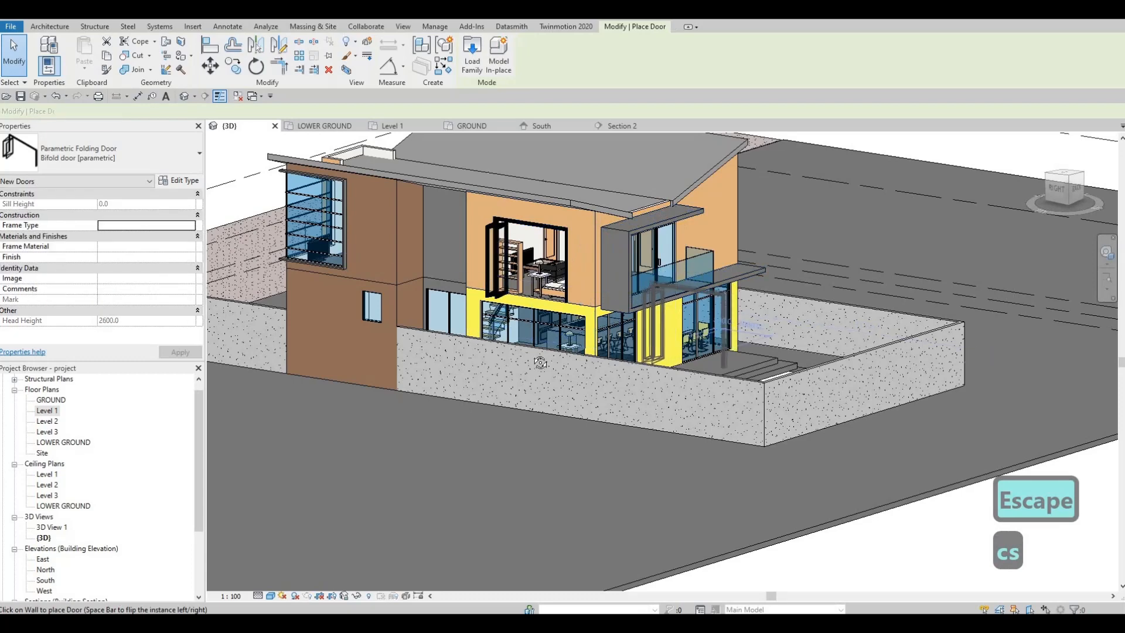
middle_click_drag(676, 361, 571, 284, "shift")
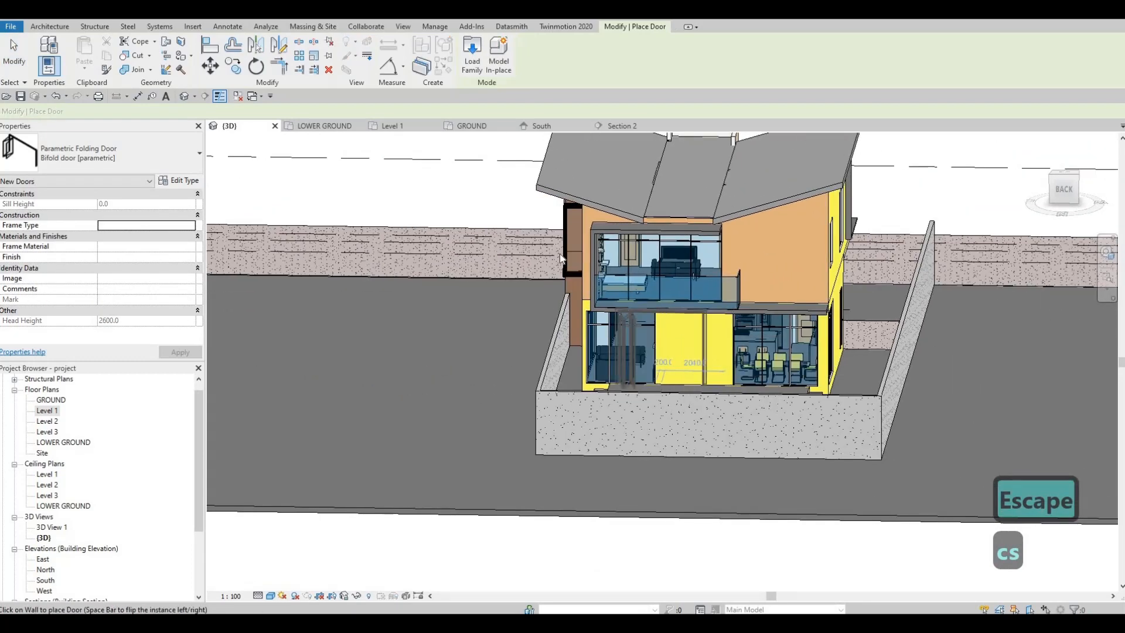
key("Escape")
- Set the Width type parameter of the Parametric Folding Door in the orange upper-floor wall to 2500
left_click(573, 246)
left_click(187, 185)
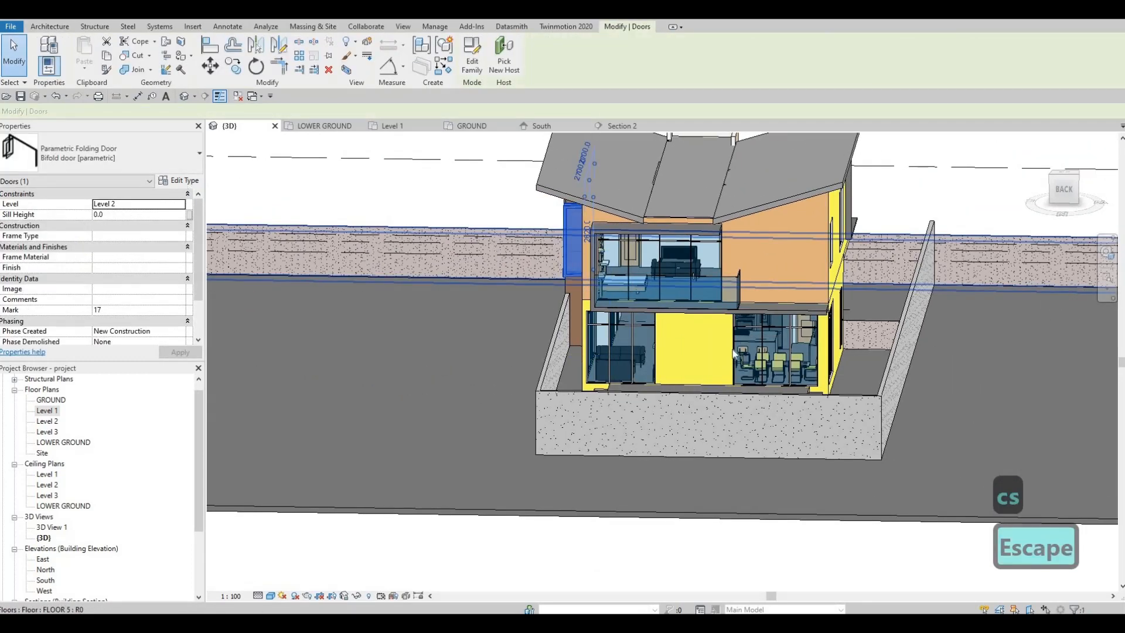
scroll(810, 391, "down", 3)
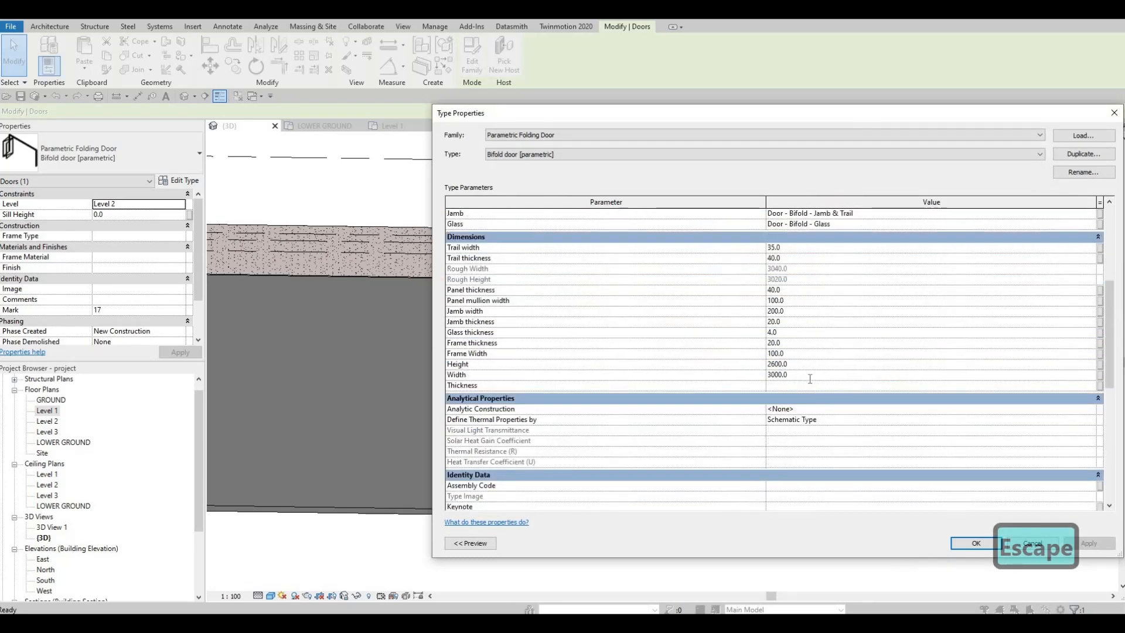
left_click(809, 375)
type("2500")
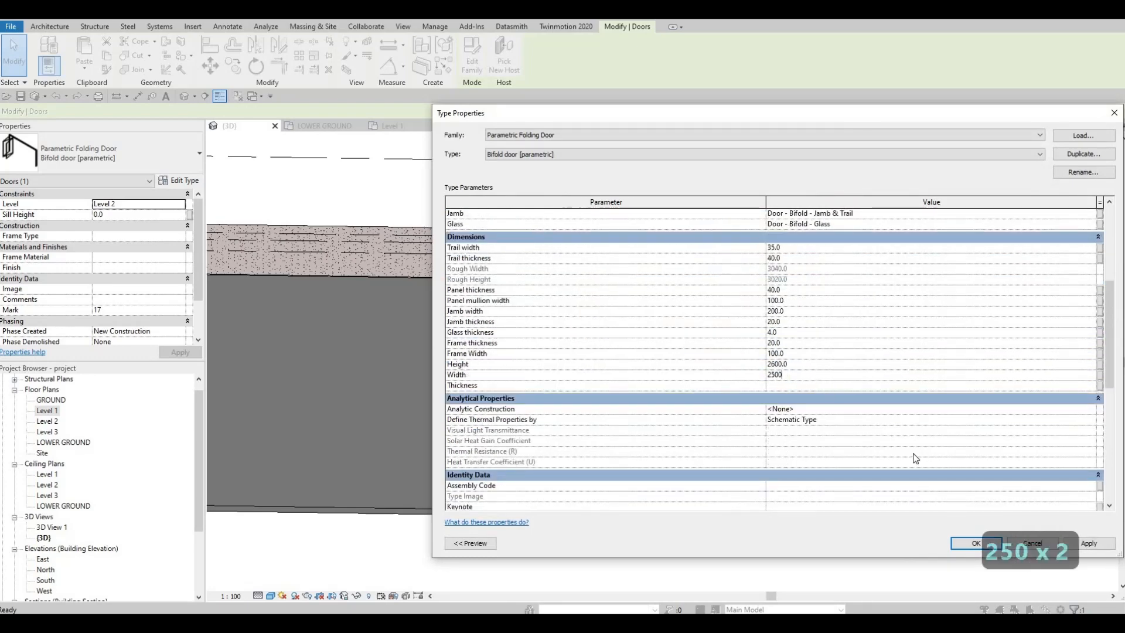
left_click(1088, 544)
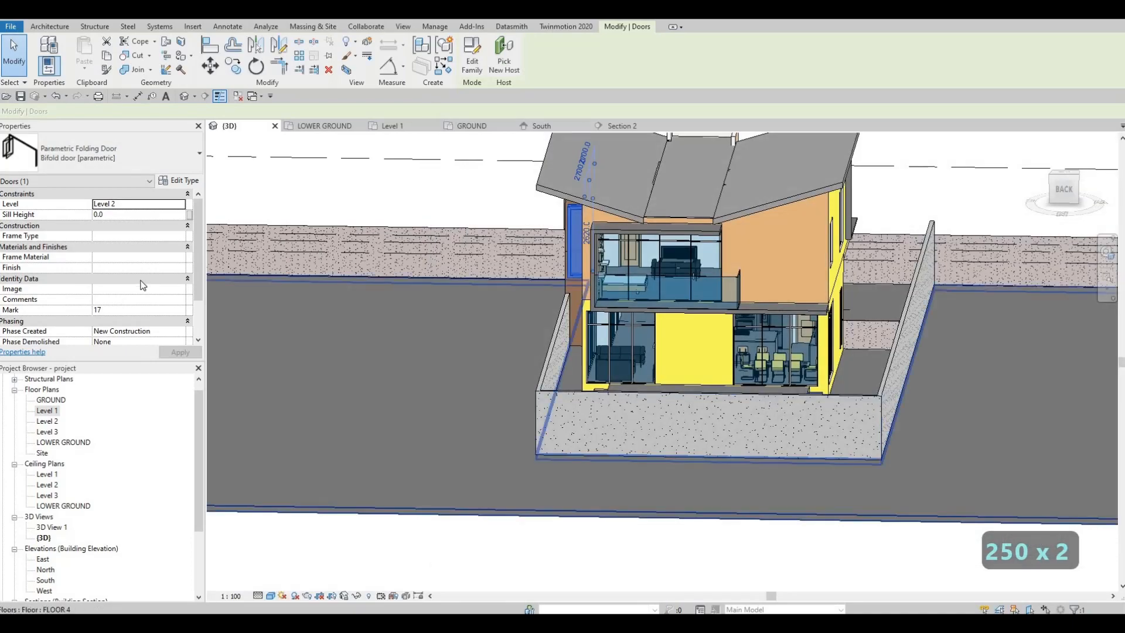
scroll(143, 282, "down", 2)
scroll(143, 282, "up", 2)
key("Escape")
- Rehost the folding door from the orange upper-floor wall to the yellow rear wall section between the ground-level curtain walls
middle_click_drag(501, 294, 561, 279, "shift")
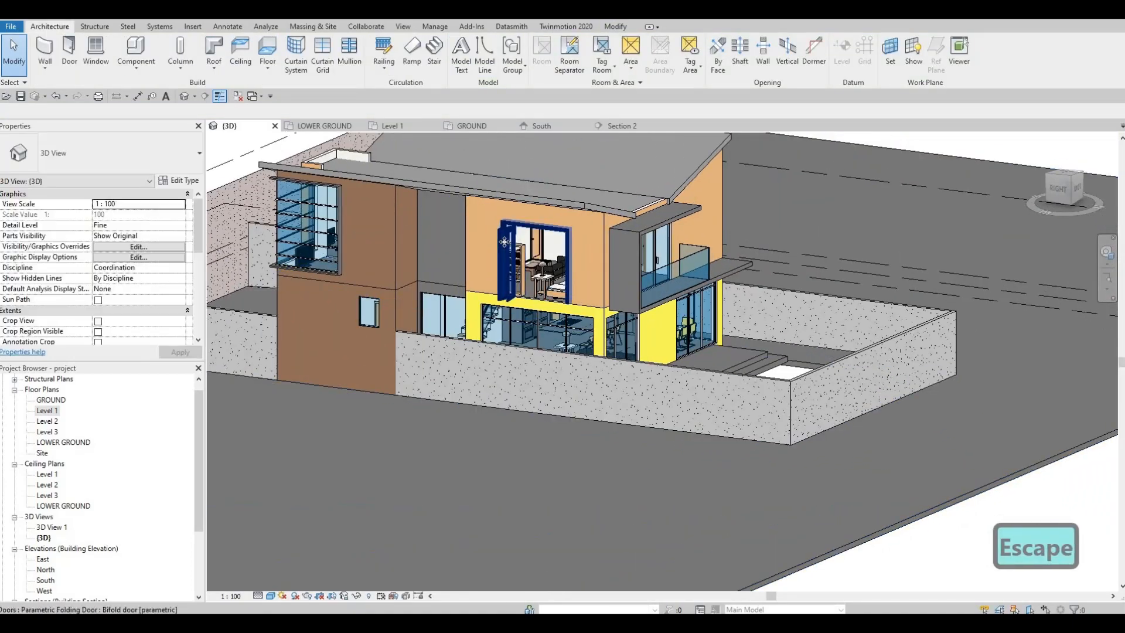
left_click(504, 243)
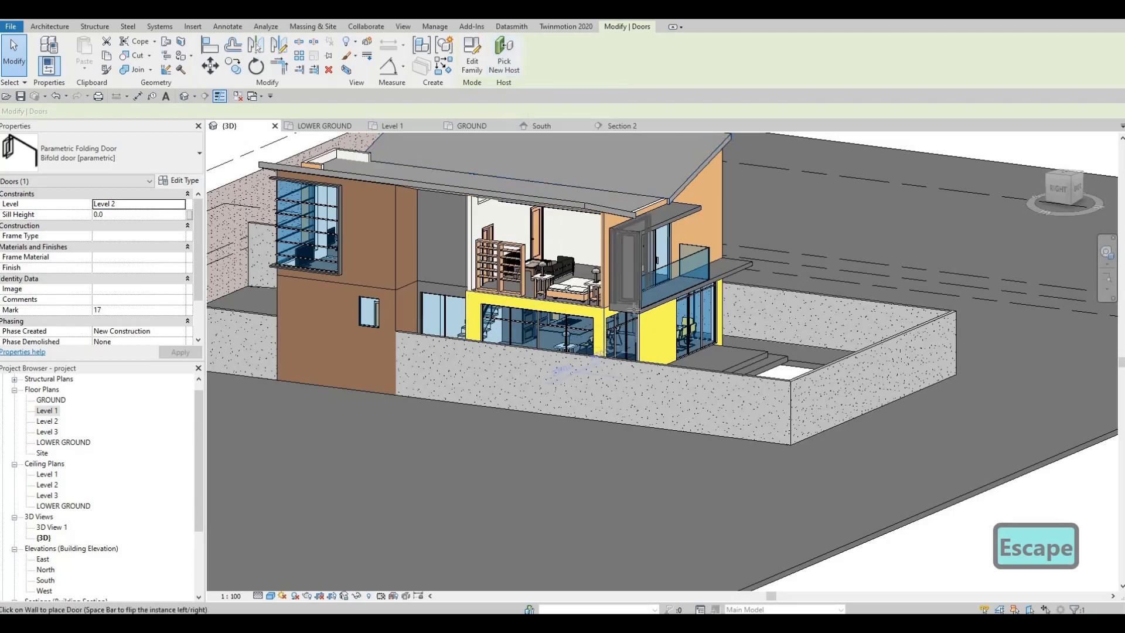
mouse_move(556, 311)
middle_mouse_down("shift")
mouse_move(689, 315)
mouse_move(592, 312)
mouse_move(513, 282)
mouse_move(563, 328)
middle_mouse_up("shift")
scroll(697, 318, "up", 2)
left_click(699, 320)
key("Escape")
- Set the Height type parameter of the rehosted Parametric Folding Door to 2500
scroll(518, 263, "up", 2)
middle_click_drag(505, 258, 472, 190, "shift")
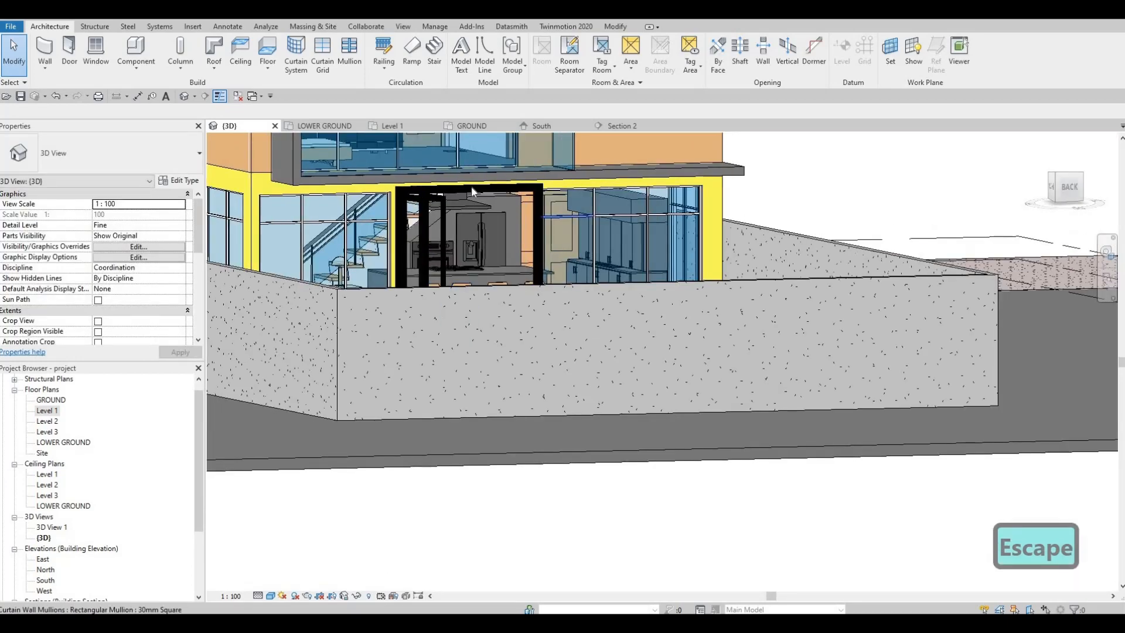
scroll(472, 191, "up", 2)
left_click(464, 238)
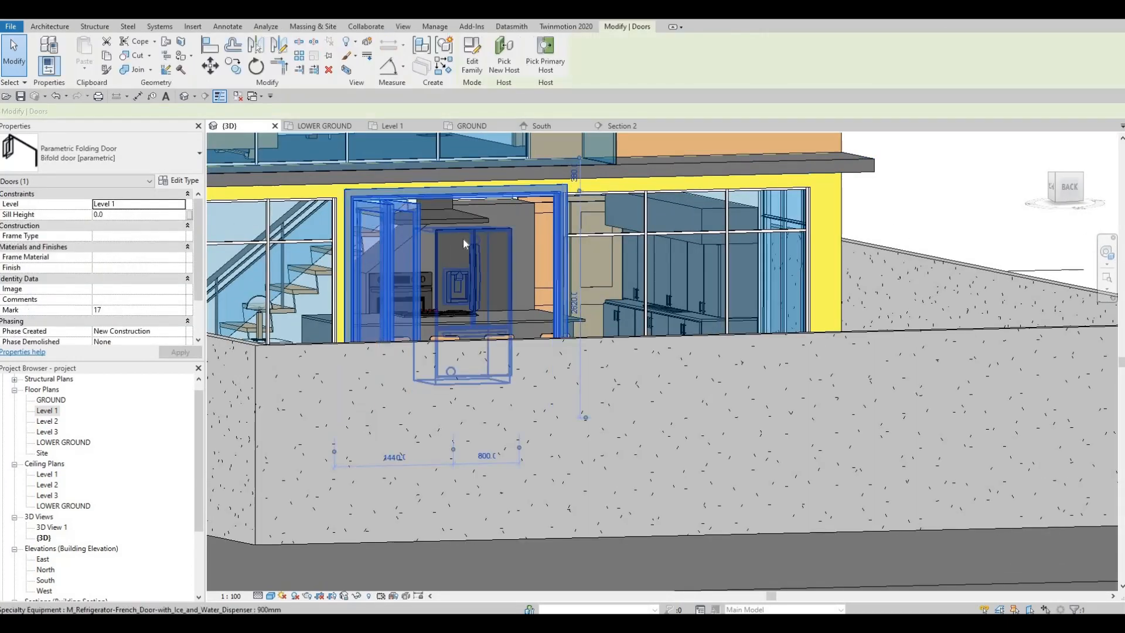
key("Escape")
left_click(434, 194)
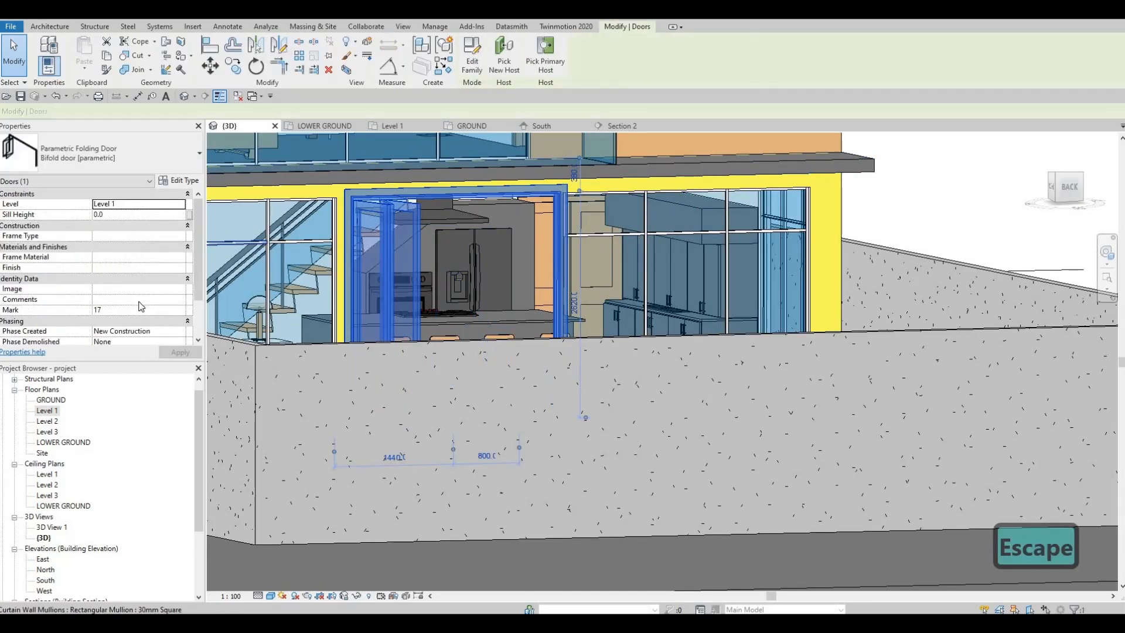
scroll(141, 310, "down", 2)
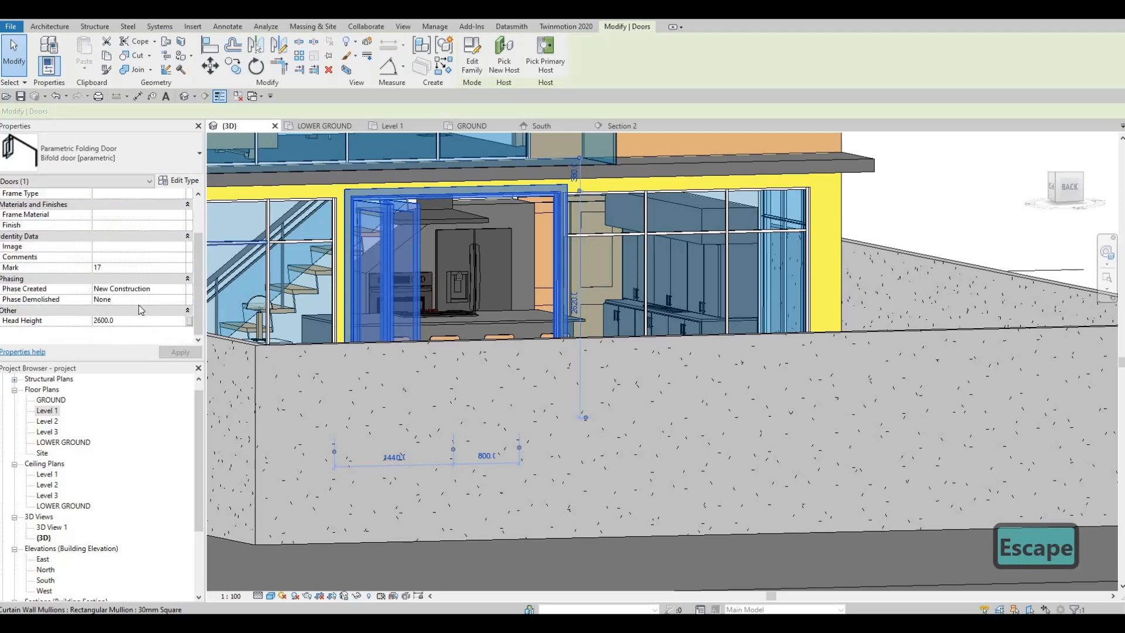
left_click(186, 183)
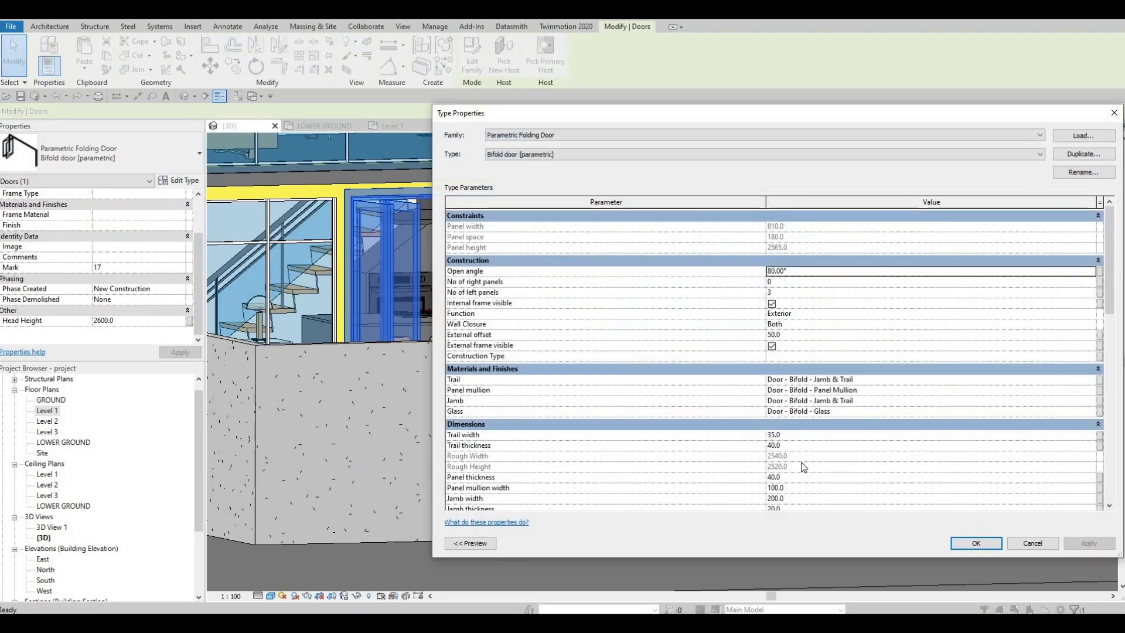
scroll(807, 364, "down", 5)
left_click(807, 364)
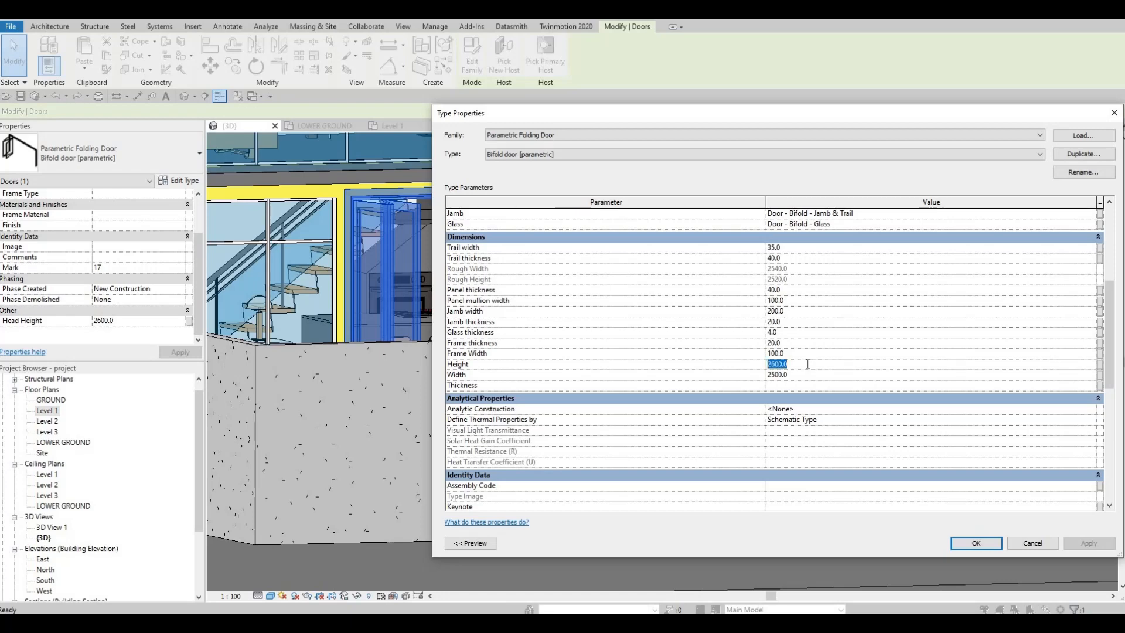
type("2500")
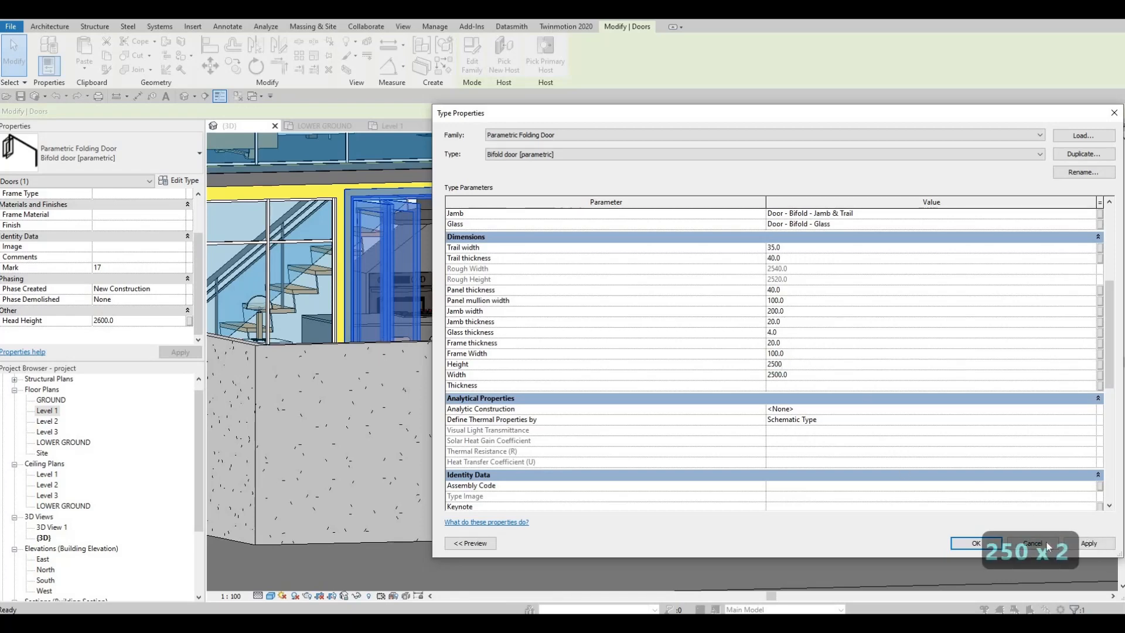
left_click(972, 543)
key("Escape")
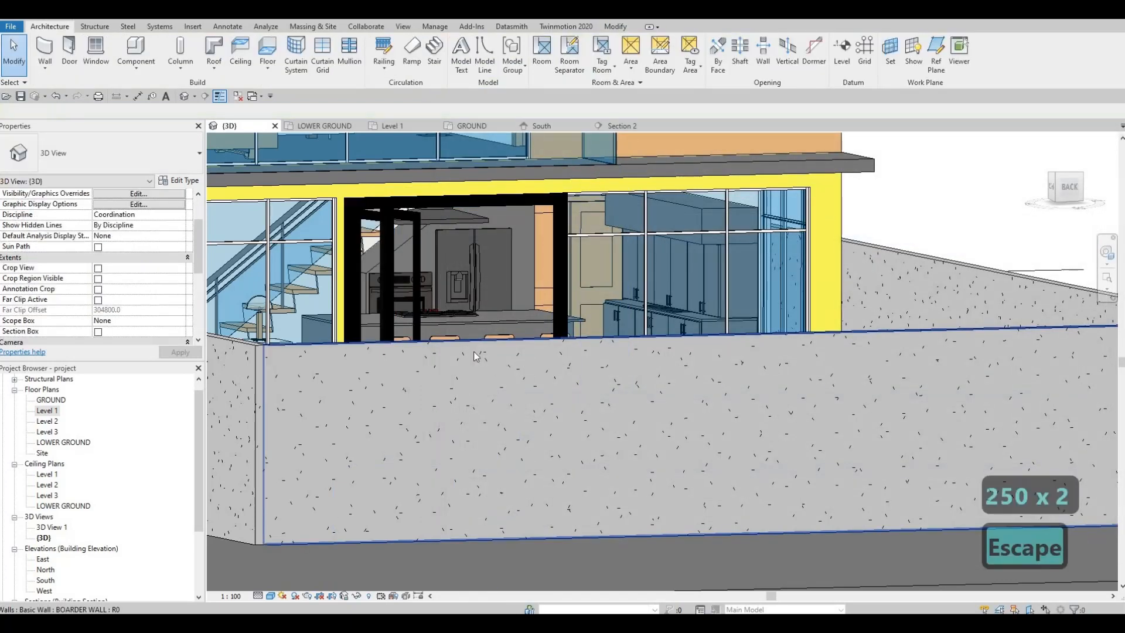
- Nudge the folding door about 60 mm along the rear wall toward the lounge-side curtain wall to fit it between the glazing
scroll(491, 229, "up", 3)
scroll(490, 229, "down", 2)
left_click(490, 212)
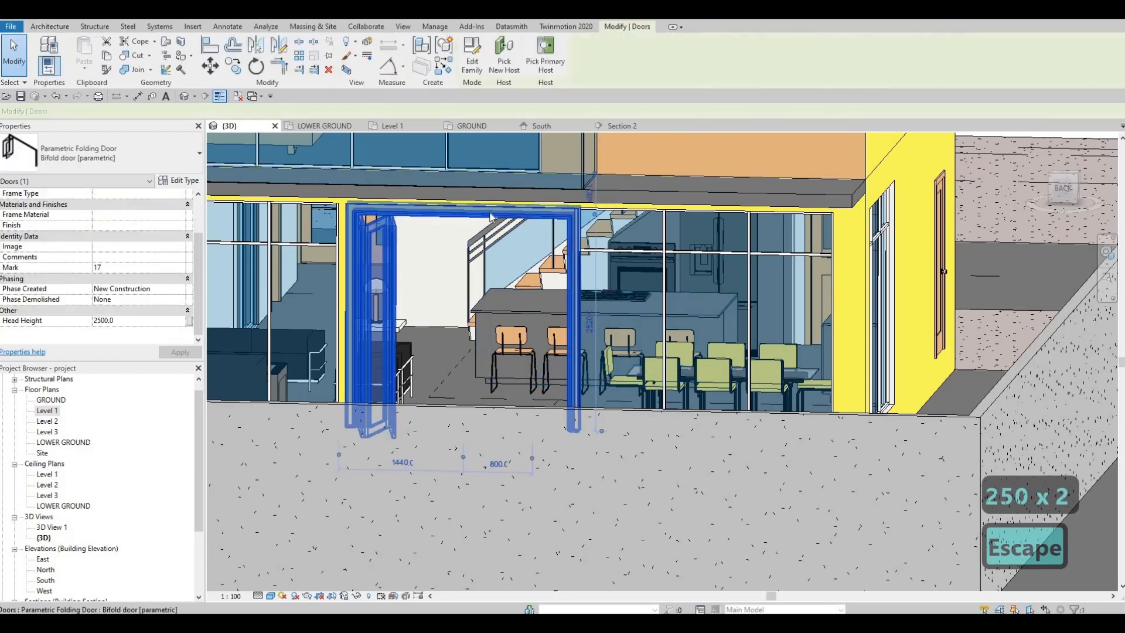
key("Left")
key("Left")
key("Left")
key("Left")
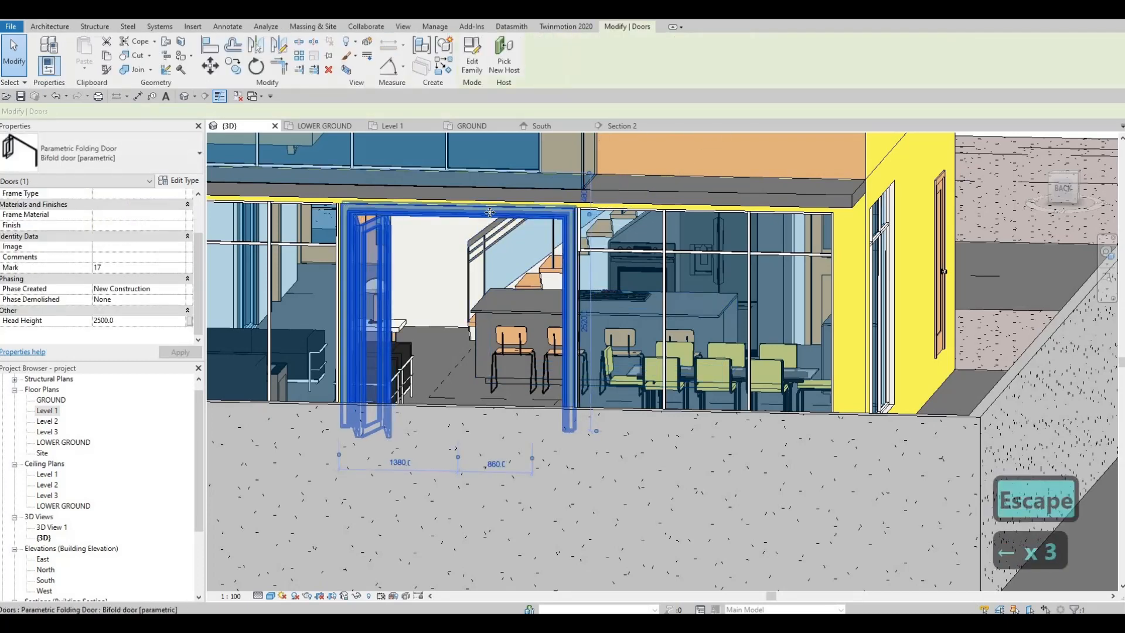
key("Escape")
middle_click_drag(503, 253, 473, 346, "shift")
key("F1")
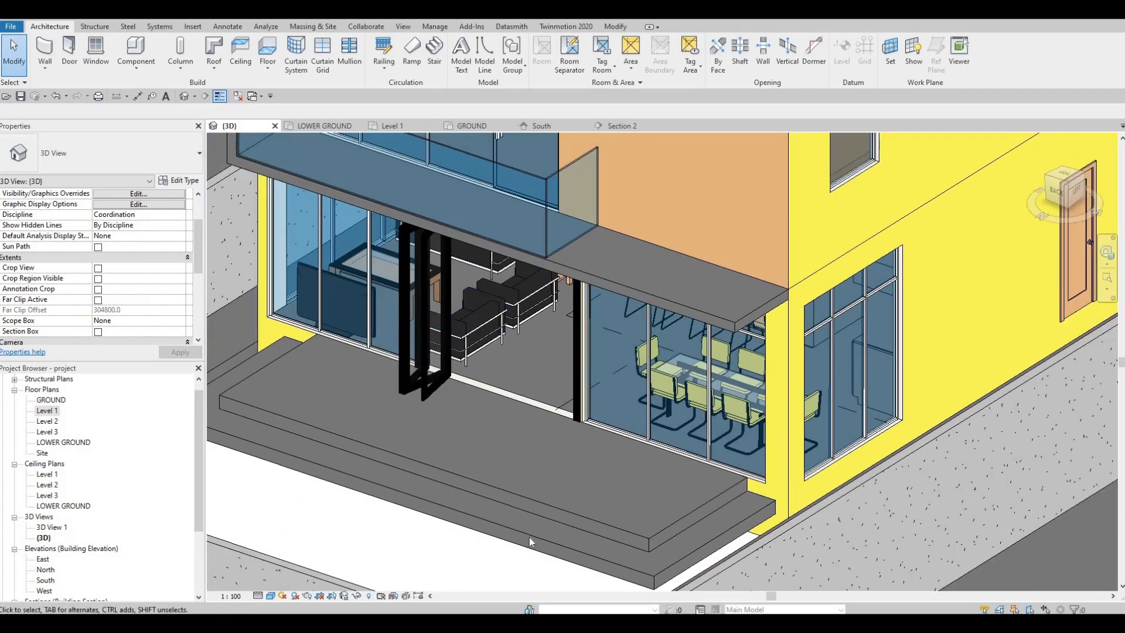